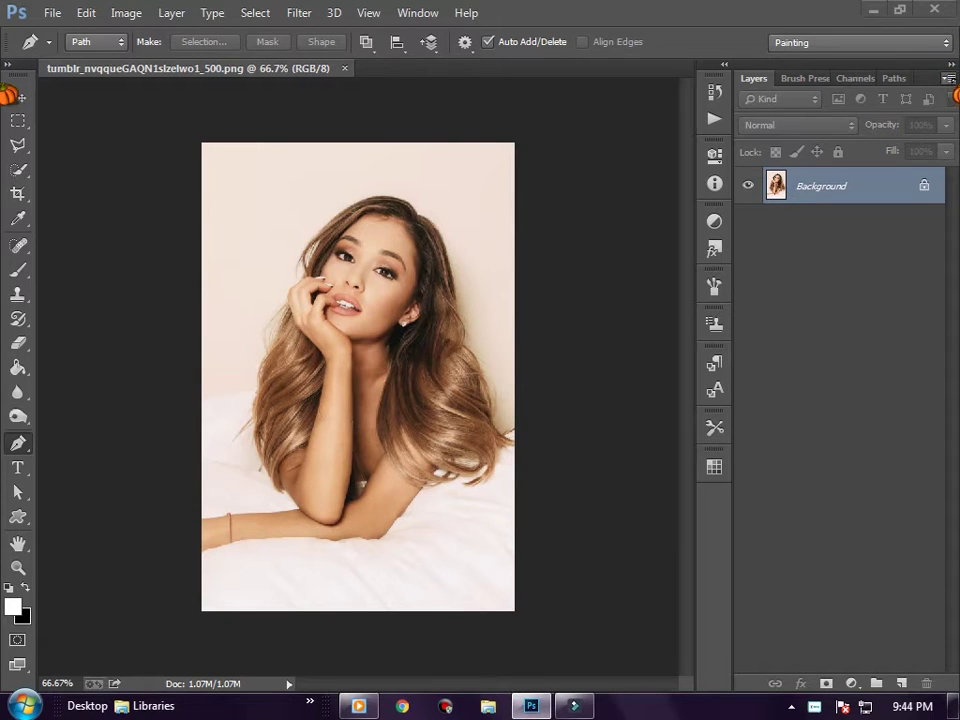
Step: Duplicate the Background layer into a Background copy layer
{"action": "left_click", "coordinate": [948, 78]}
{"action": "left_click", "coordinate": [862, 147]}
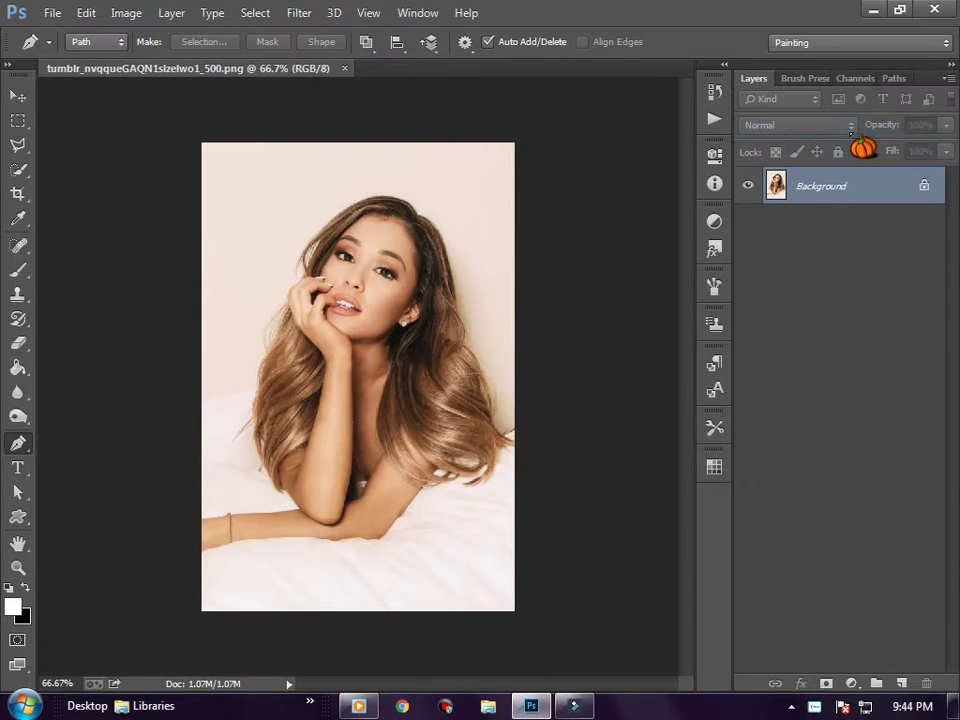
{"action": "left_click", "coordinate": [660, 208]}
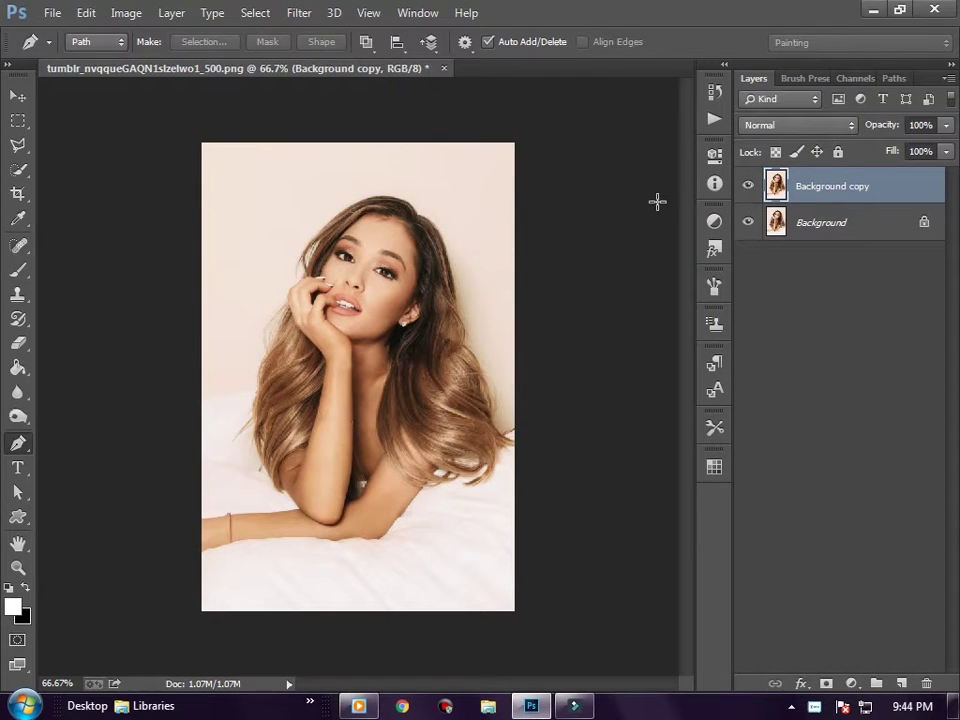
Step: Inspect the portrait at 100% and 200% zoom, then zoom back out with the Pen tool active
{"action": "key", "text": "ctrl+1"}
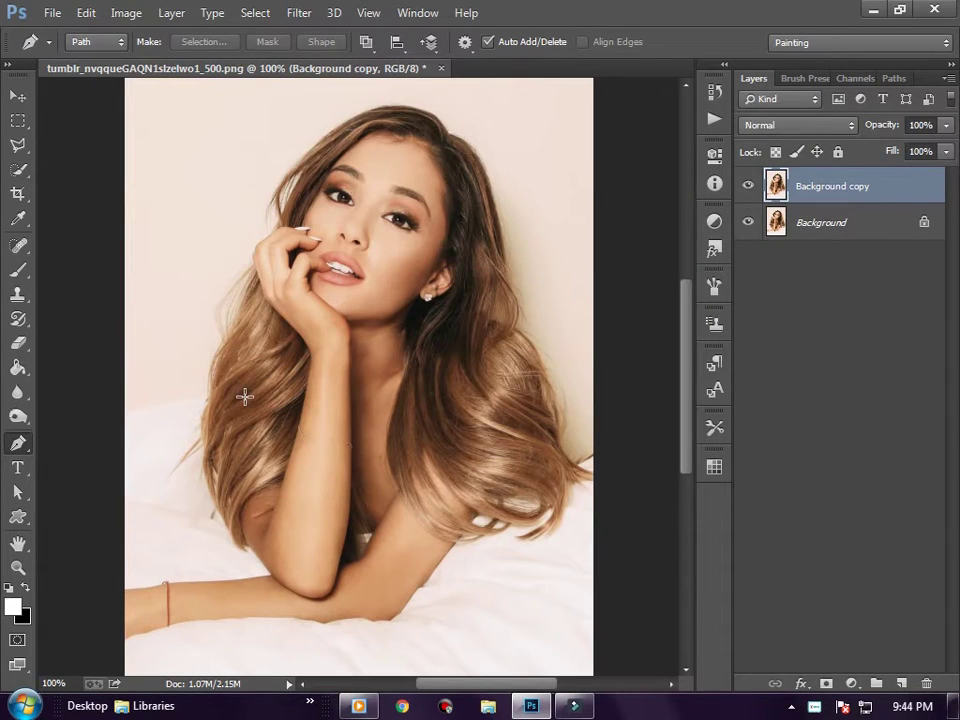
{"action": "scroll", "coordinate": [244, 397], "scroll_direction": "down", "scroll_amount": 2}
{"action": "key", "text": "ctrl+plus"}
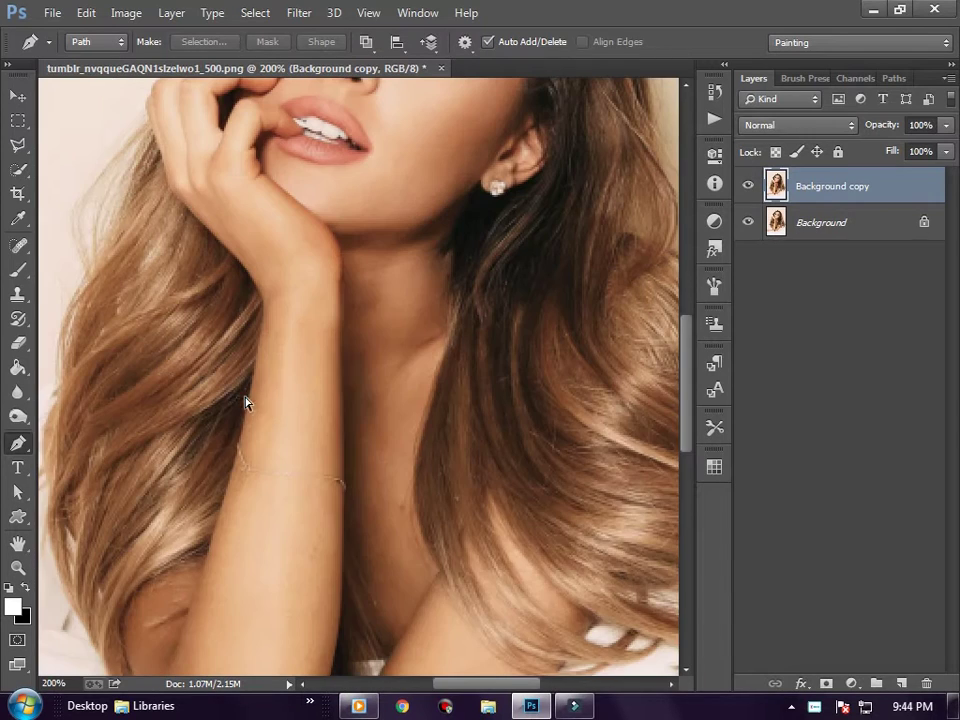
{"action": "scroll", "coordinate": [255, 515], "scroll_direction": "up", "scroll_amount": 3}
{"action": "scroll", "coordinate": [255, 528], "scroll_direction": "up", "scroll_amount": 4}
{"action": "scroll", "coordinate": [255, 528], "scroll_direction": "up", "scroll_amount": 3}
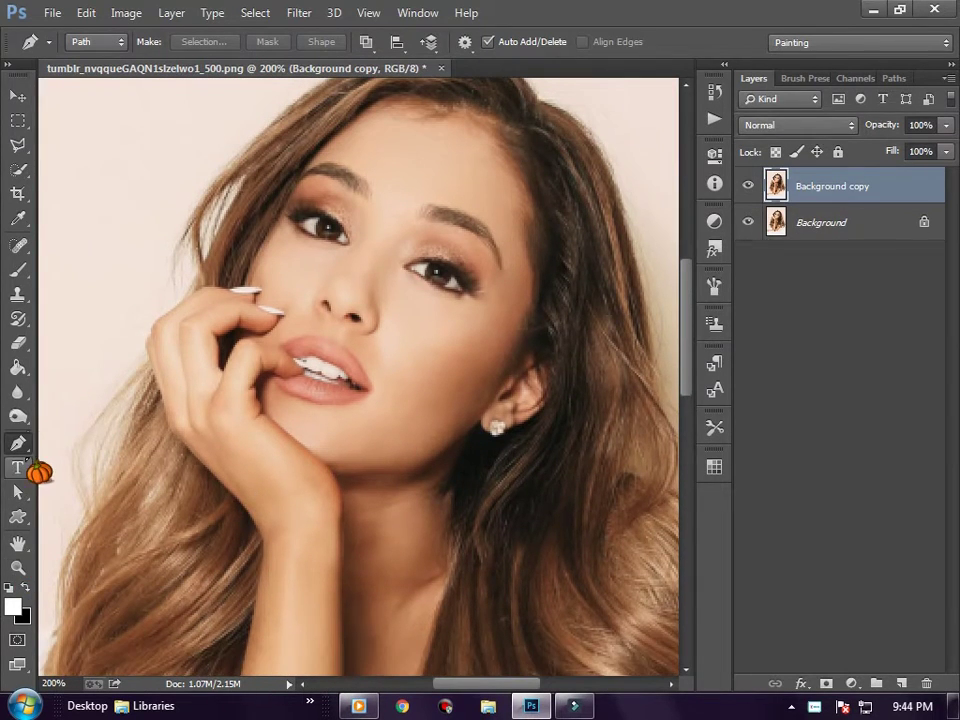
{"action": "scroll", "coordinate": [697, 385], "scroll_direction": "down", "scroll_amount": 7}
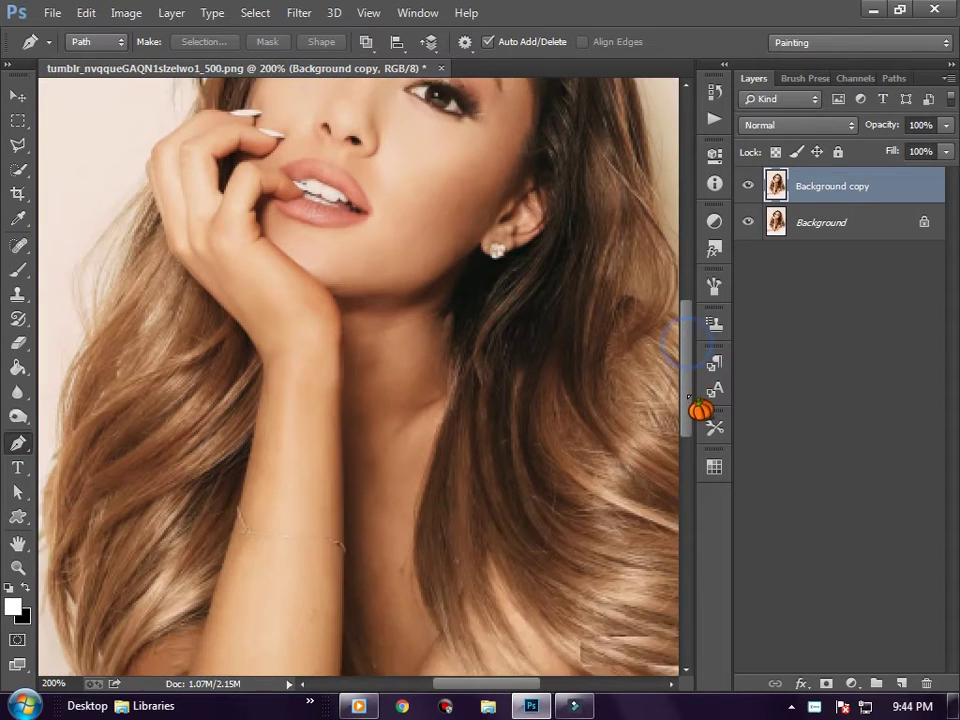
{"action": "scroll", "coordinate": [697, 390], "scroll_direction": "down", "scroll_amount": 2}
{"action": "key", "text": "ctrl+minus"}
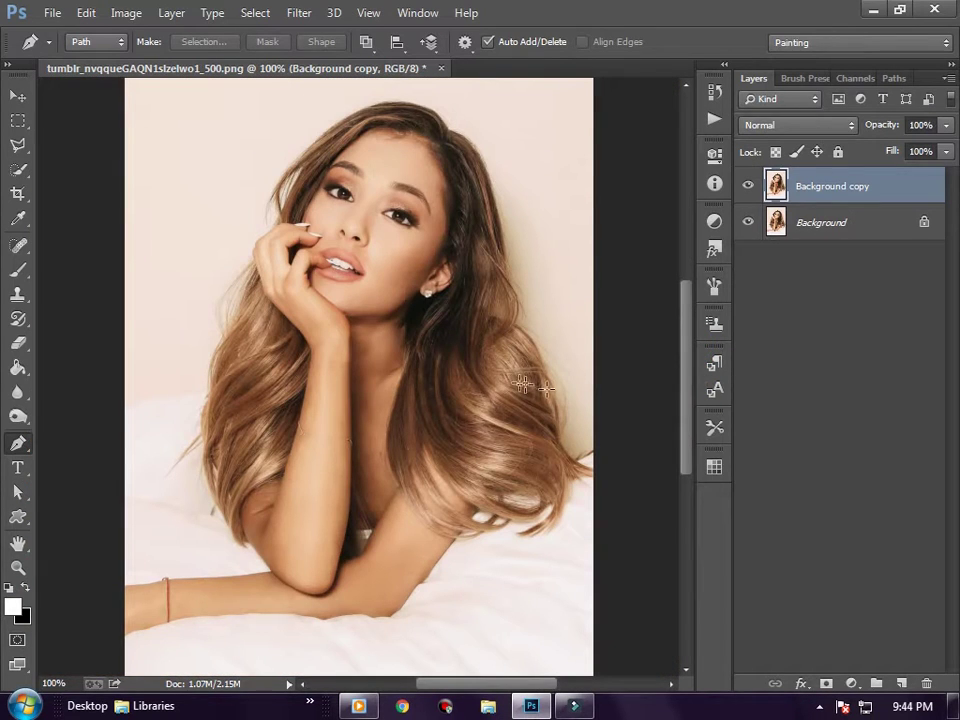
{"action": "left_click", "coordinate": [18, 443]}
Step: Place two stray path points on the arm, then delete them
{"action": "left_click", "coordinate": [125, 580]}
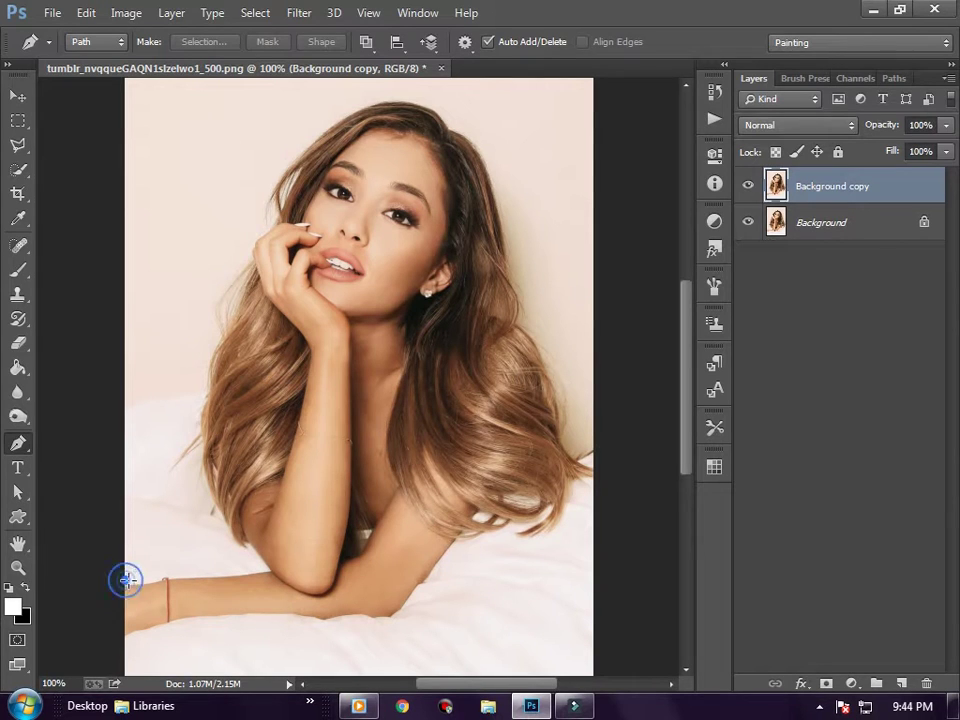
{"action": "left_click", "coordinate": [145, 578]}
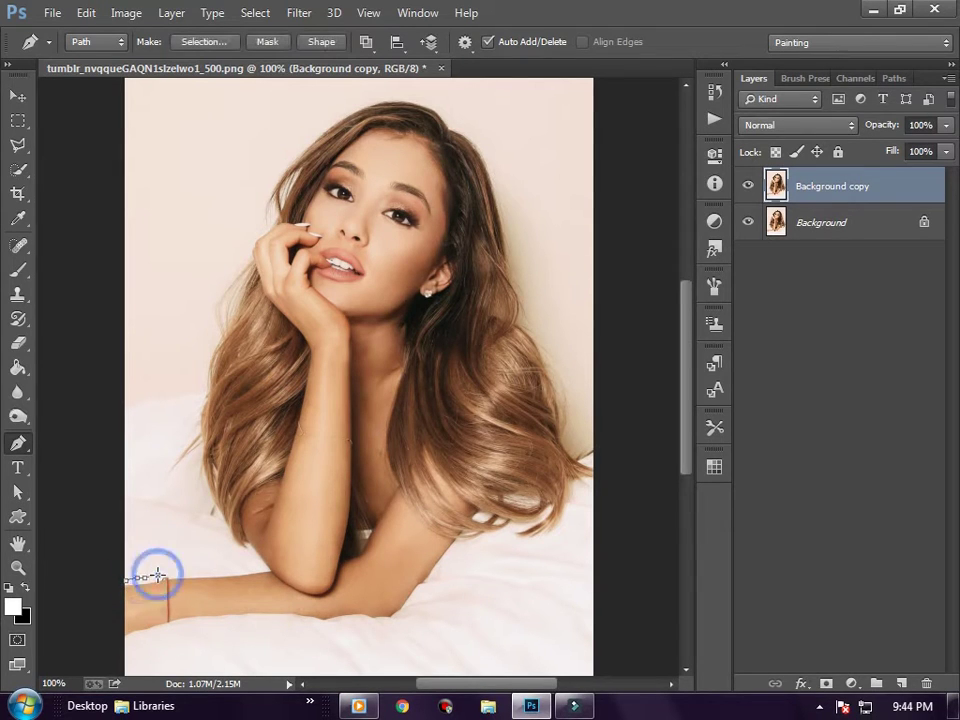
{"action": "key", "text": "Delete"}
{"action": "key", "text": "Delete"}
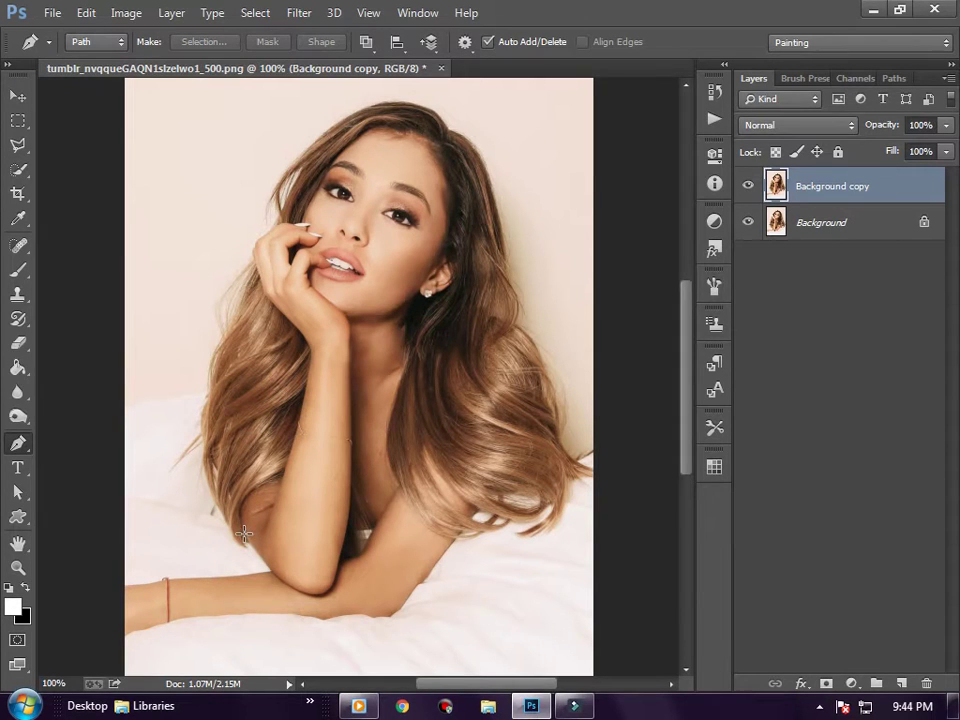
Step: Trace curved path points from below the right ear, down the neck, and up the right hair edge
{"action": "left_click", "coordinate": [415, 297]}
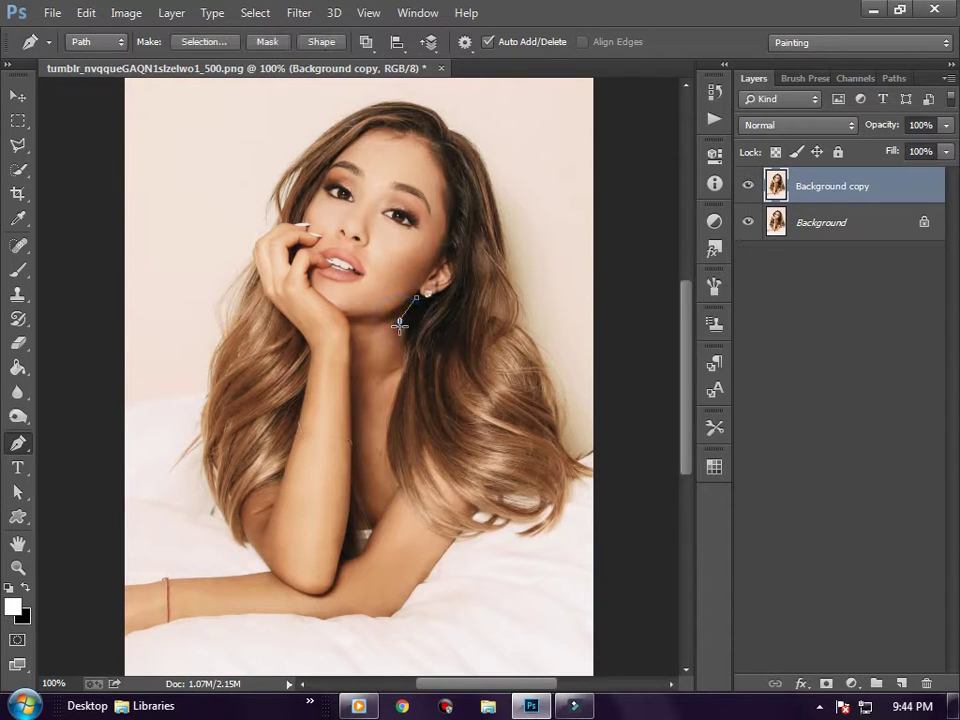
{"action": "left_click_drag", "start_coordinate": [401, 336], "coordinate": [391, 410]}
{"action": "mouse_move", "coordinate": [384, 455]}
{"action": "left_mouse_down"}
{"action": "mouse_move", "coordinate": [391, 489]}
{"action": "mouse_move", "coordinate": [446, 540]}
{"action": "mouse_move", "coordinate": [540, 540]}
{"action": "left_mouse_up"}
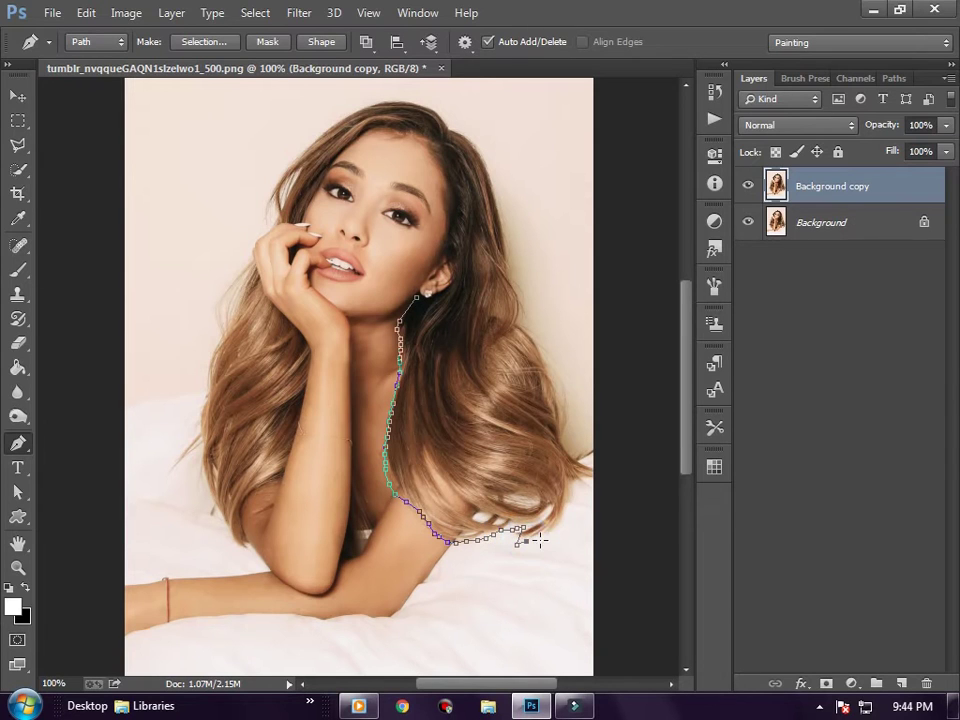
{"action": "left_click_drag", "start_coordinate": [572, 493], "coordinate": [584, 455]}
{"action": "left_click_drag", "start_coordinate": [549, 362], "coordinate": [539, 347]}
{"action": "left_click_drag", "start_coordinate": [514, 255], "coordinate": [521, 294]}
{"action": "scroll", "coordinate": [399, 467], "scroll_direction": "up", "scroll_amount": 2}
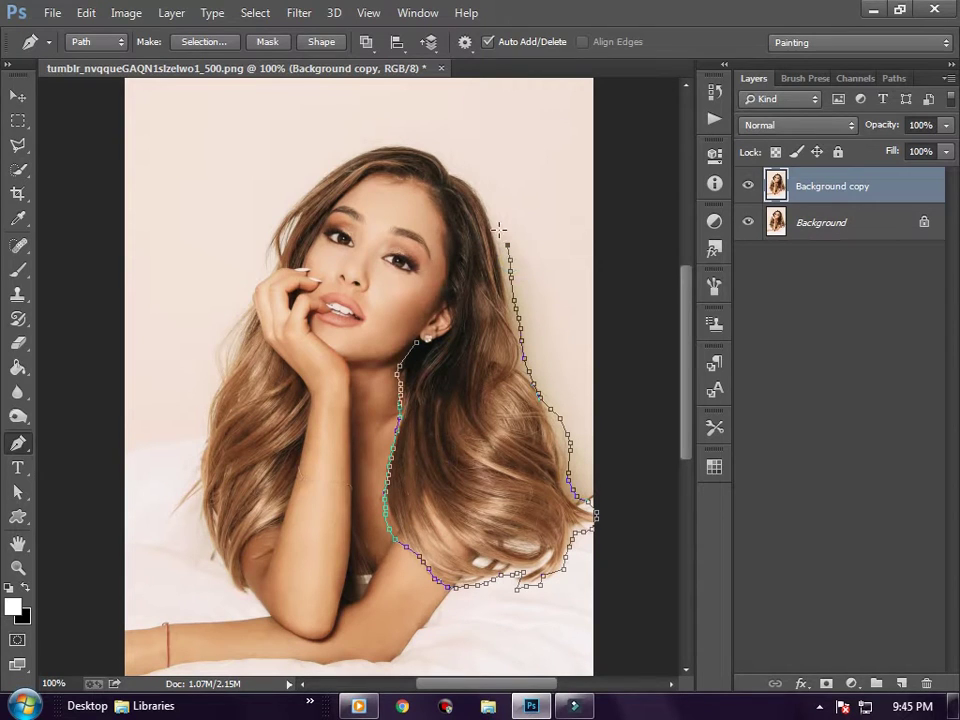
{"action": "left_click_drag", "start_coordinate": [437, 157], "coordinate": [421, 139]}
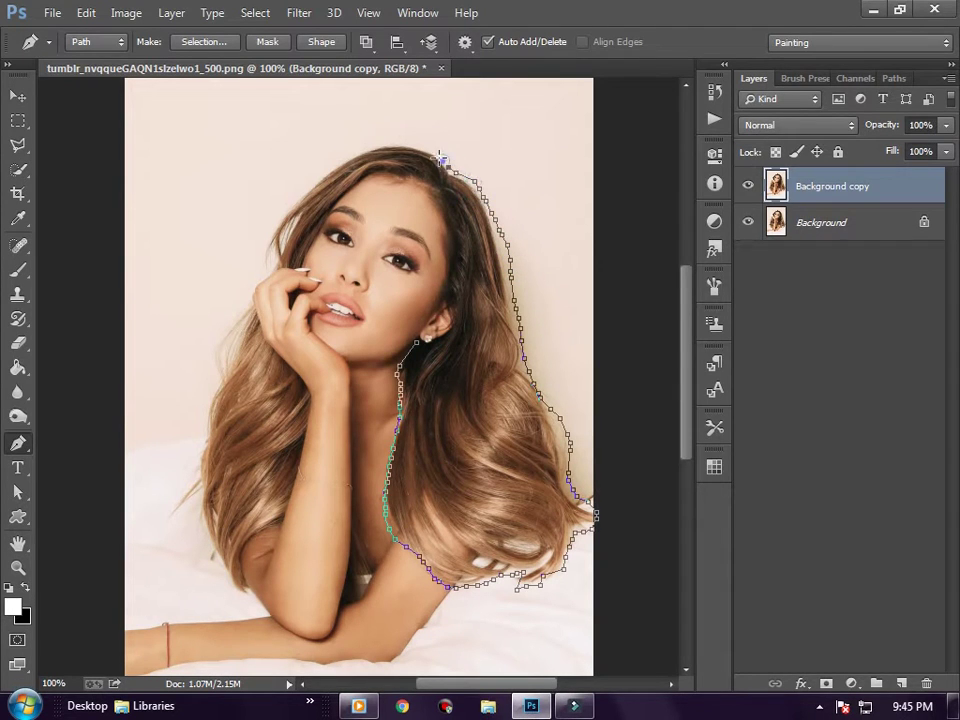
Step: Extend the path across the top of the head and down the left hair edge to the lower tip
{"action": "left_click", "coordinate": [415, 141]}
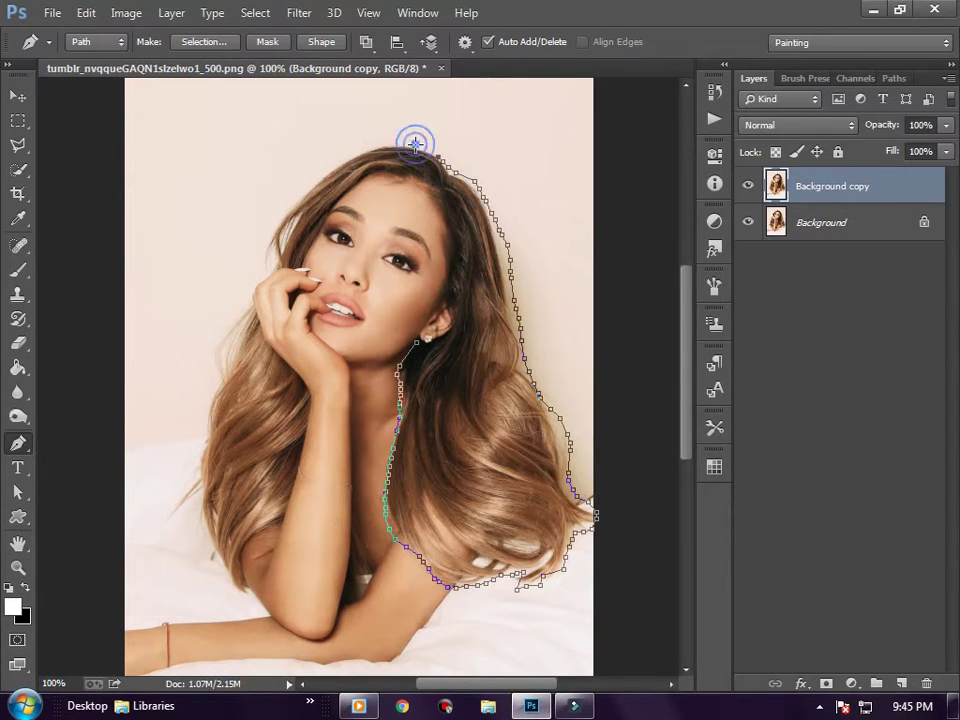
{"action": "left_click", "coordinate": [383, 144]}
{"action": "left_click", "coordinate": [360, 150]}
{"action": "left_click", "coordinate": [341, 157]}
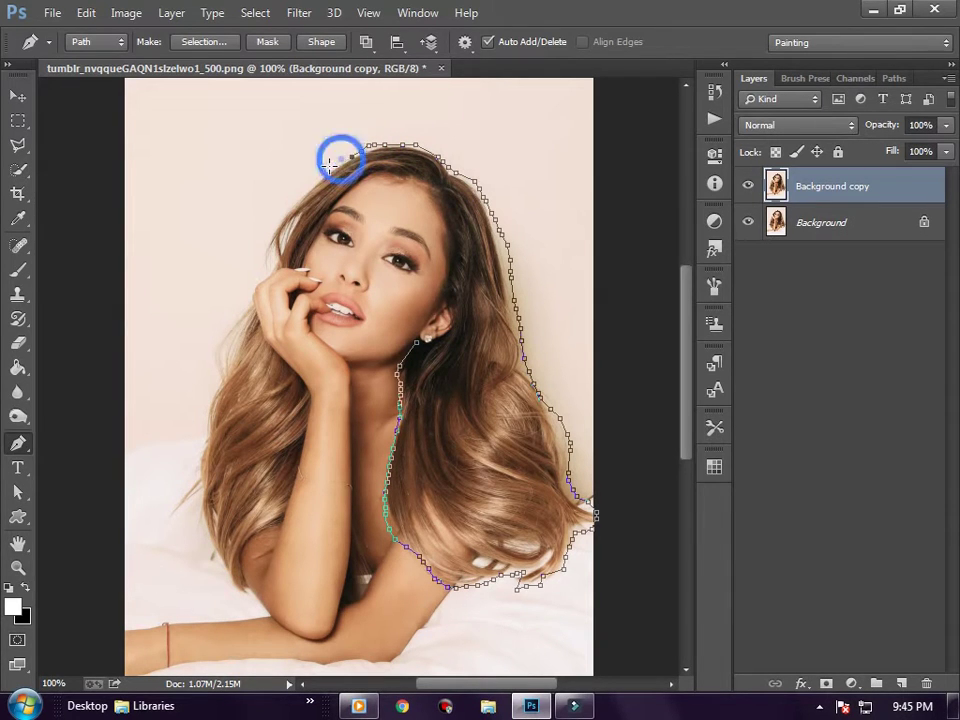
{"action": "left_click", "coordinate": [262, 248]}
{"action": "left_click", "coordinate": [251, 268]}
{"action": "left_click", "coordinate": [216, 326]}
{"action": "left_click", "coordinate": [204, 348]}
{"action": "left_click", "coordinate": [204, 375]}
{"action": "left_click", "coordinate": [203, 402]}
{"action": "left_click", "coordinate": [193, 435]}
{"action": "left_click", "coordinate": [171, 510]}
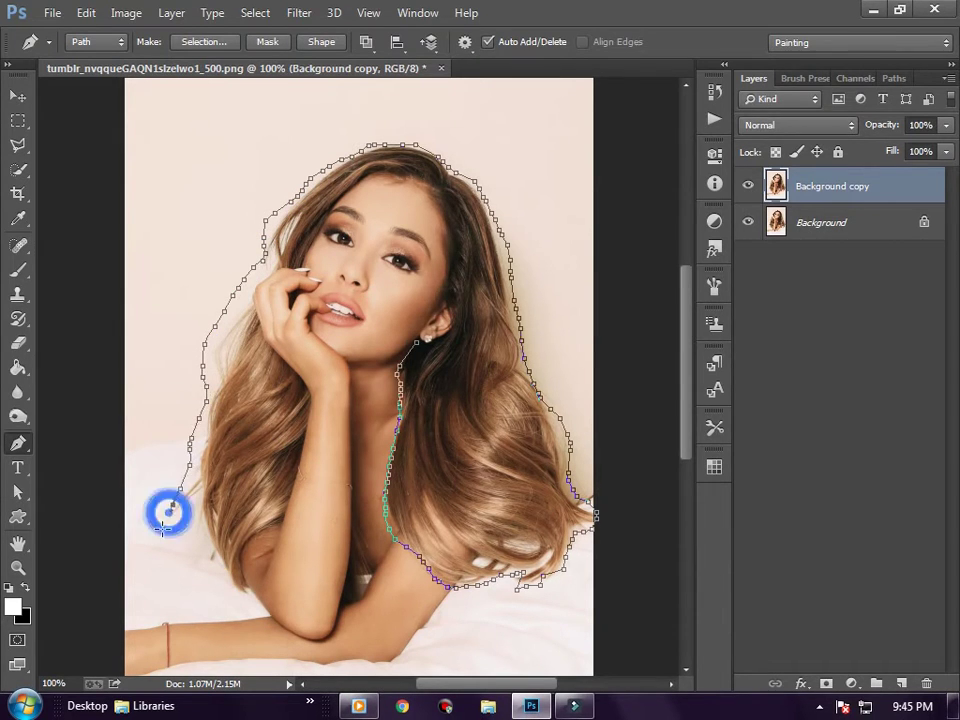
Step: Trace around the lower left hair strands to the bottom, then up along the arm's edge
{"action": "left_click", "coordinate": [174, 521]}
{"action": "left_click", "coordinate": [188, 506]}
{"action": "left_click", "coordinate": [199, 527]}
{"action": "left_click", "coordinate": [202, 546]}
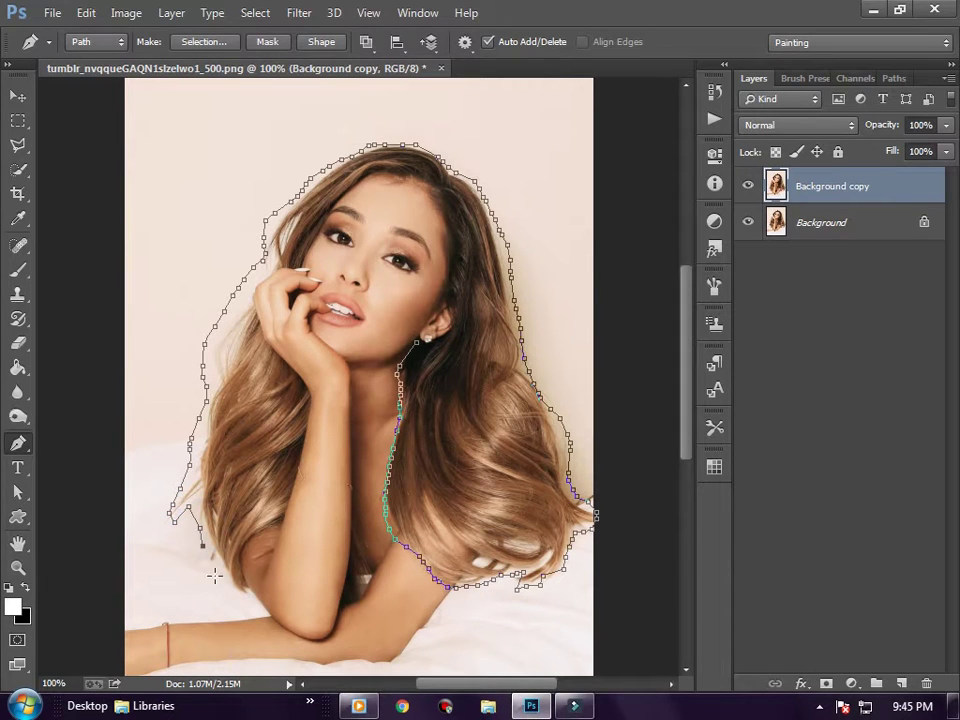
{"action": "left_click", "coordinate": [244, 608]}
{"action": "left_click", "coordinate": [257, 560]}
{"action": "left_click", "coordinate": [271, 541]}
{"action": "left_click", "coordinate": [276, 506]}
{"action": "left_click", "coordinate": [285, 492]}
{"action": "left_click", "coordinate": [301, 455]}
{"action": "left_click", "coordinate": [310, 397]}
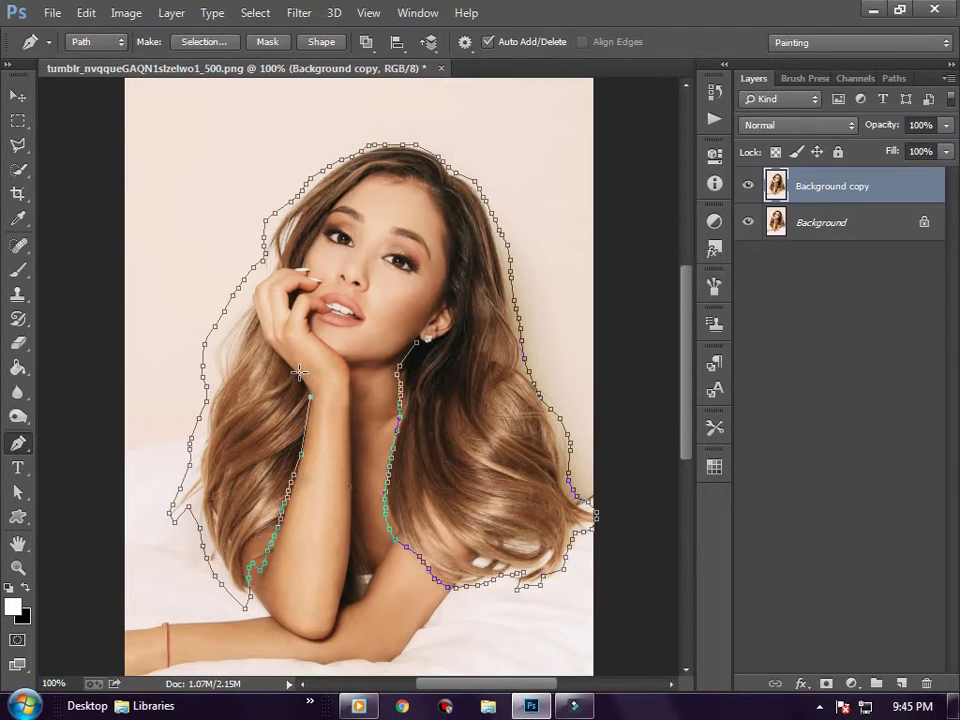
Step: Follow the outer edge of the hand and fingers up to the fingertip near the face
{"action": "left_click", "coordinate": [302, 379]}
{"action": "left_click", "coordinate": [283, 361]}
{"action": "left_click", "coordinate": [273, 346]}
{"action": "left_click", "coordinate": [259, 329]}
{"action": "left_click", "coordinate": [252, 297]}
{"action": "left_click", "coordinate": [285, 272]}
{"action": "left_click", "coordinate": [293, 266]}
Step: Trace the forehead hairline and the face's right side, closing the path near the ear
{"action": "left_click", "coordinate": [352, 192]}
{"action": "left_click", "coordinate": [369, 180]}
{"action": "left_click", "coordinate": [399, 183]}
{"action": "left_click", "coordinate": [413, 188]}
{"action": "left_click", "coordinate": [442, 232]}
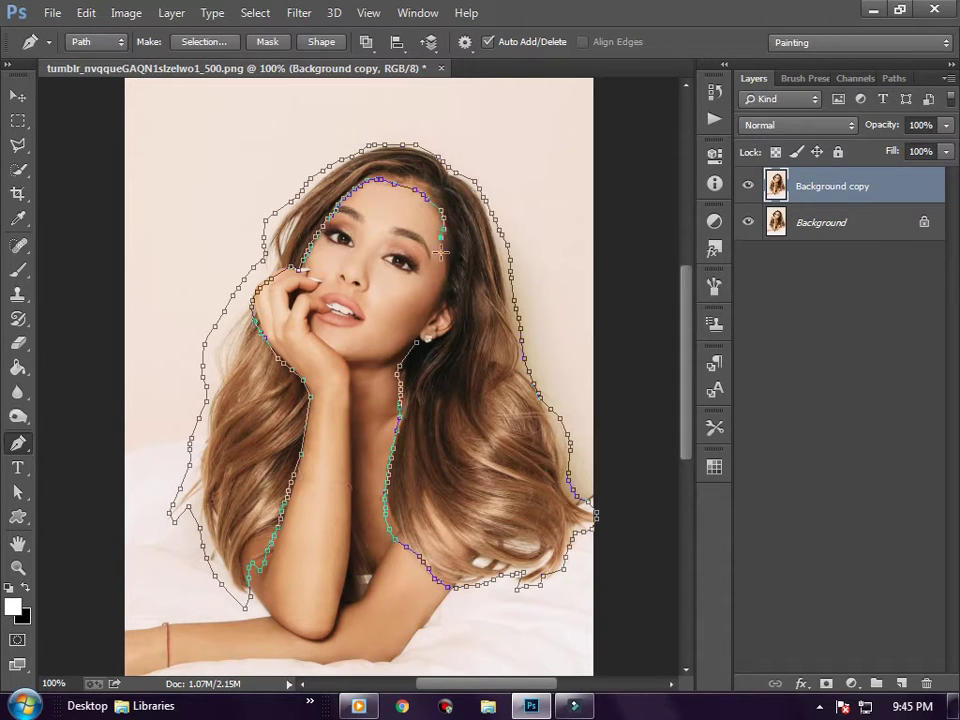
{"action": "left_click", "coordinate": [438, 310]}
{"action": "left_click", "coordinate": [444, 307]}
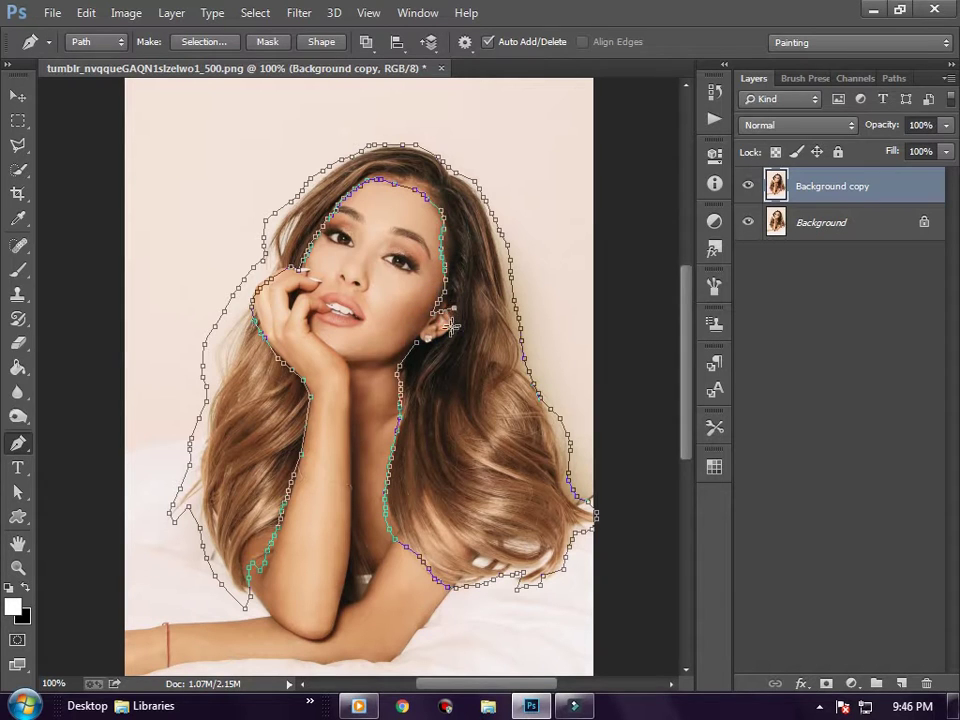
{"action": "left_click", "coordinate": [432, 340]}
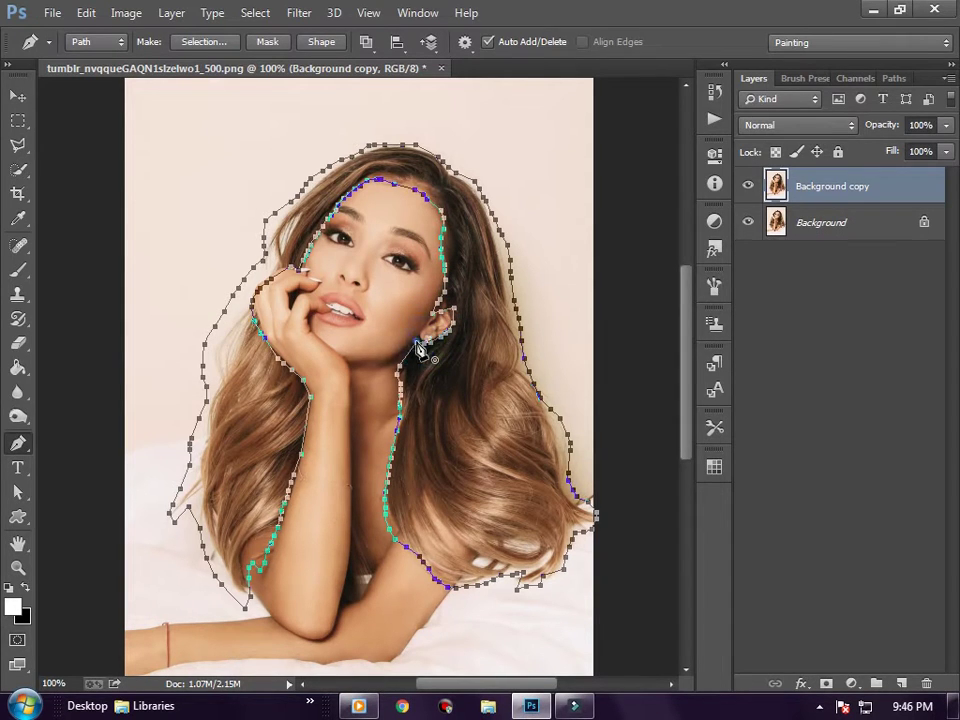
Step: Convert the traced hair path into a selection with a Feather Radius of 0
{"action": "right_click", "coordinate": [290, 229]}
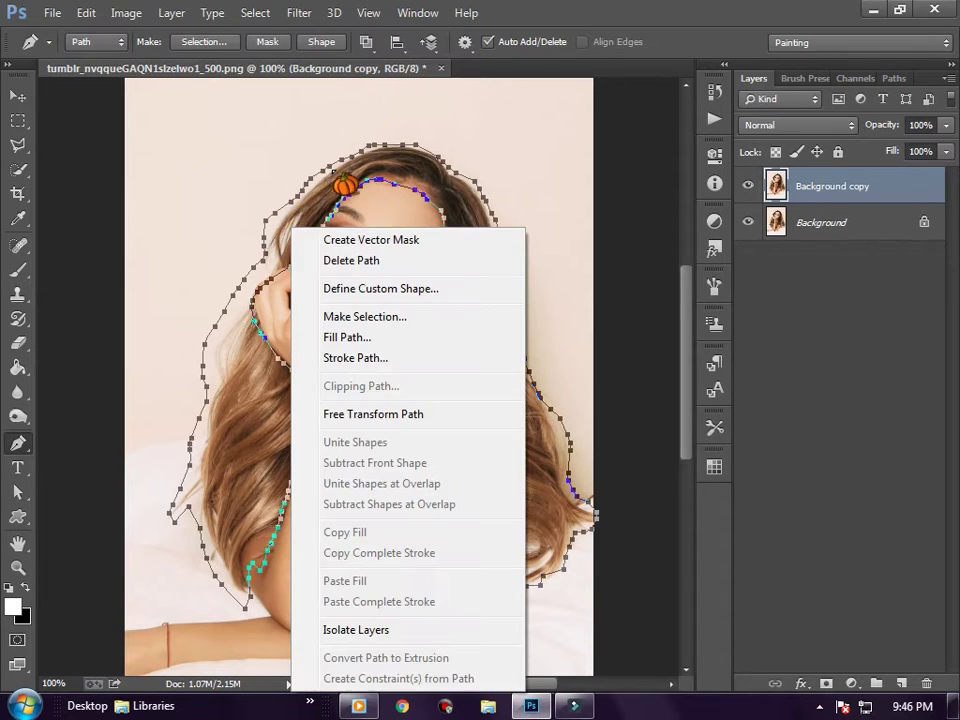
{"action": "left_click", "coordinate": [350, 240]}
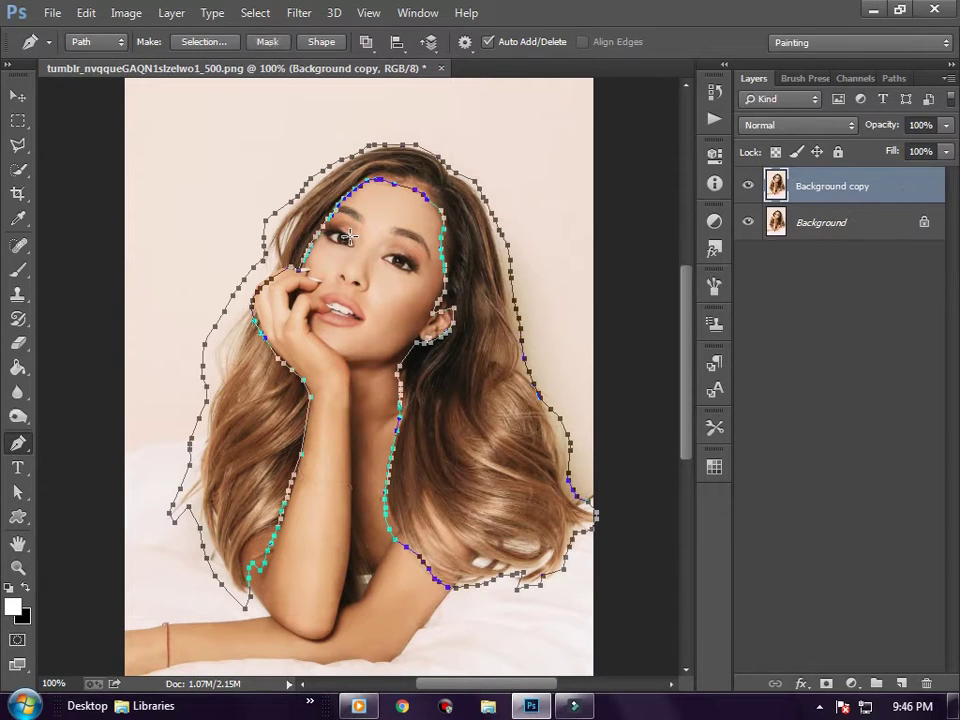
{"action": "right_click", "coordinate": [291, 198]}
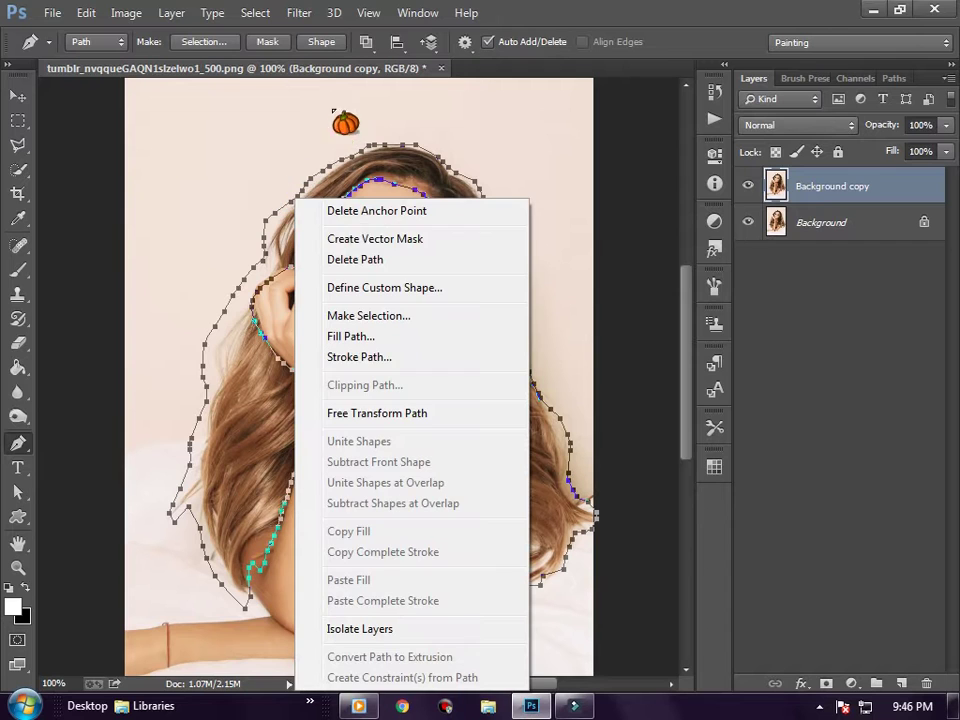
{"action": "left_click", "coordinate": [365, 317]}
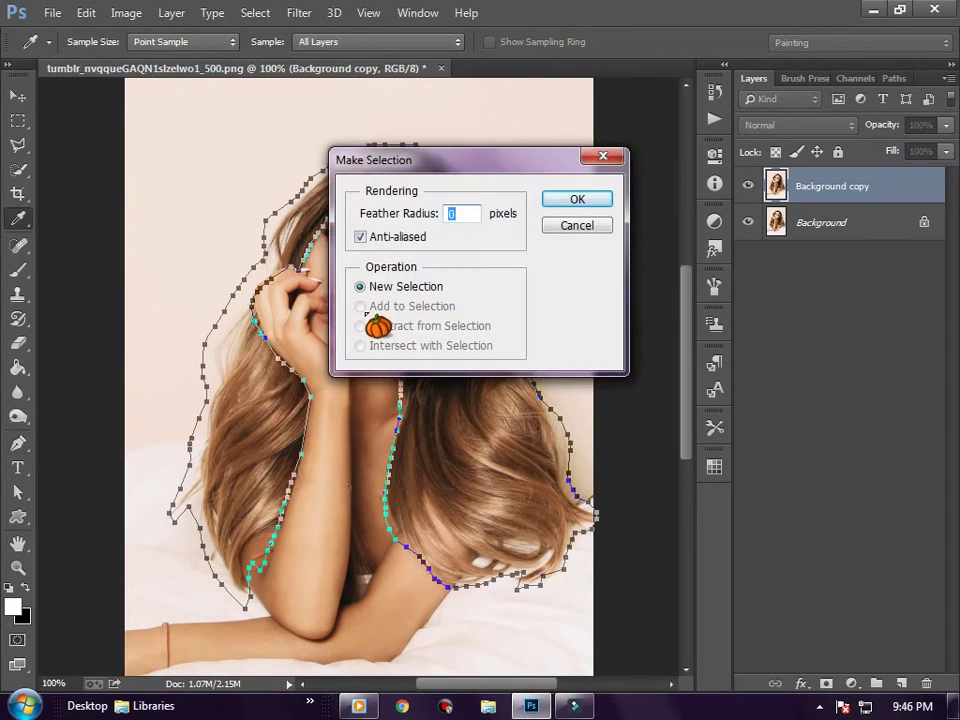
{"action": "key", "text": "Return"}
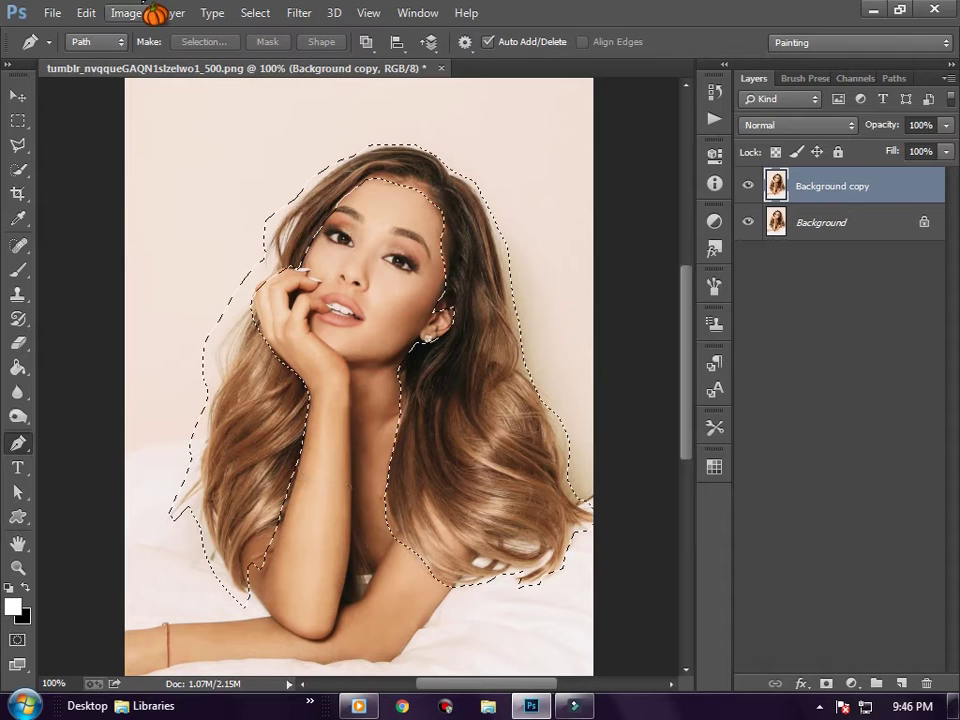
{"action": "left_click", "coordinate": [126, 13]}
Step: Apply Vibrance -55 and Saturation +28 to the selected hair
{"action": "left_click", "coordinate": [178, 60]}
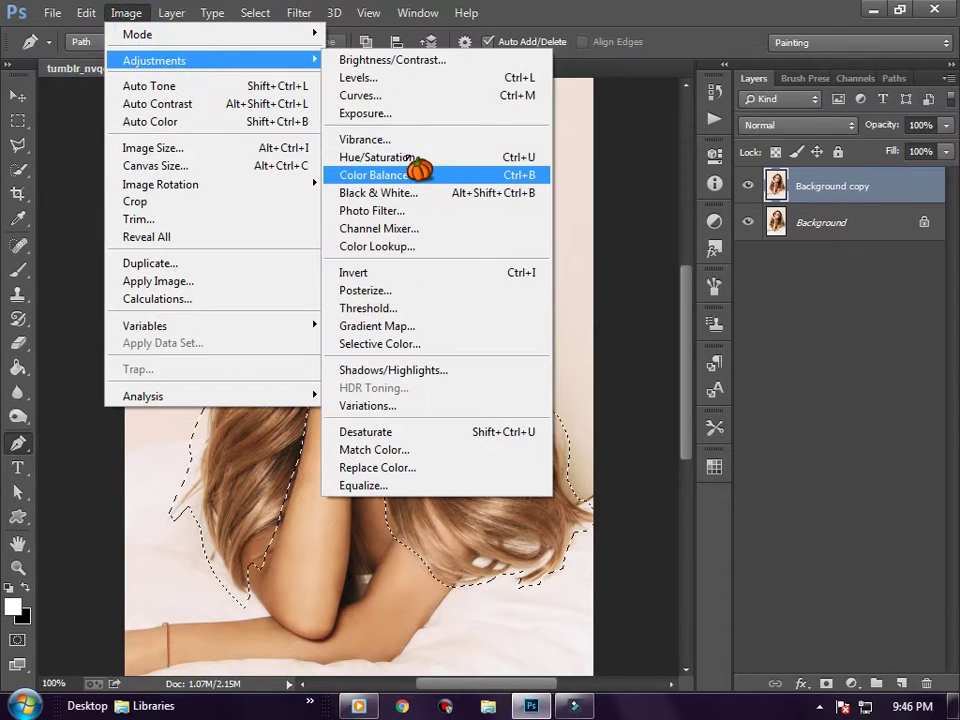
{"action": "left_click", "coordinate": [410, 136]}
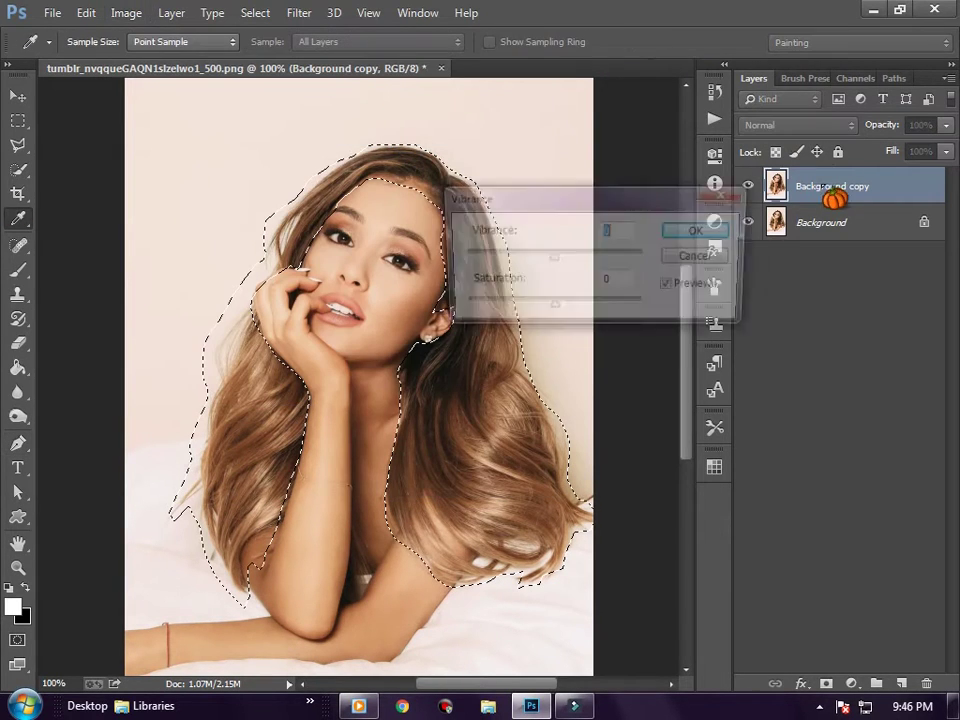
{"action": "left_click", "coordinate": [544, 255]}
{"action": "left_click_drag", "start_coordinate": [544, 255], "coordinate": [501, 258]}
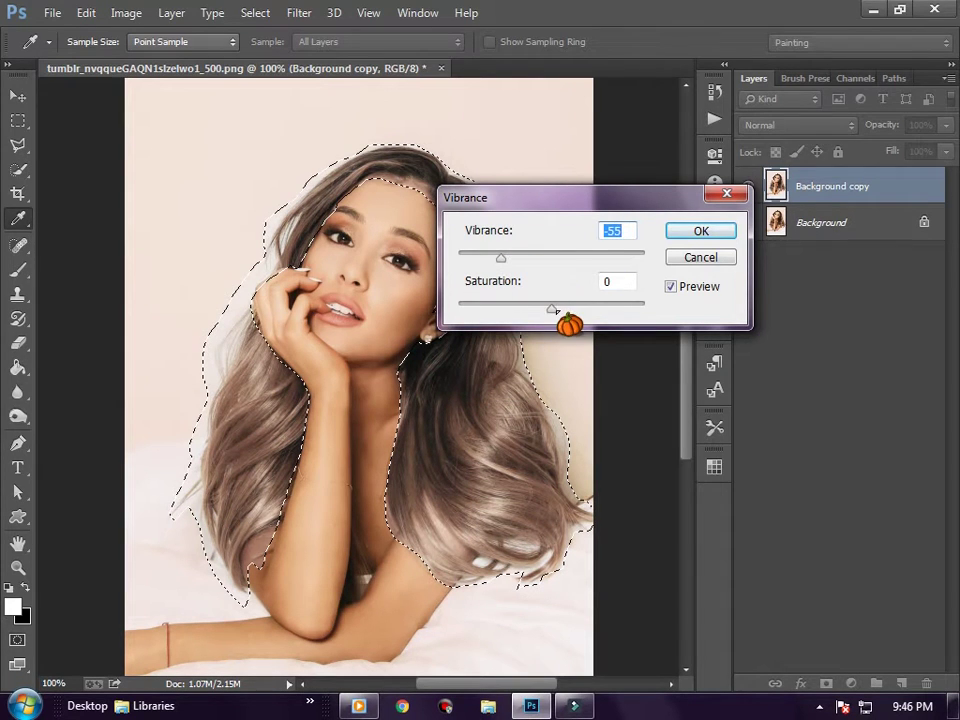
{"action": "left_click_drag", "start_coordinate": [551, 308], "coordinate": [578, 310]}
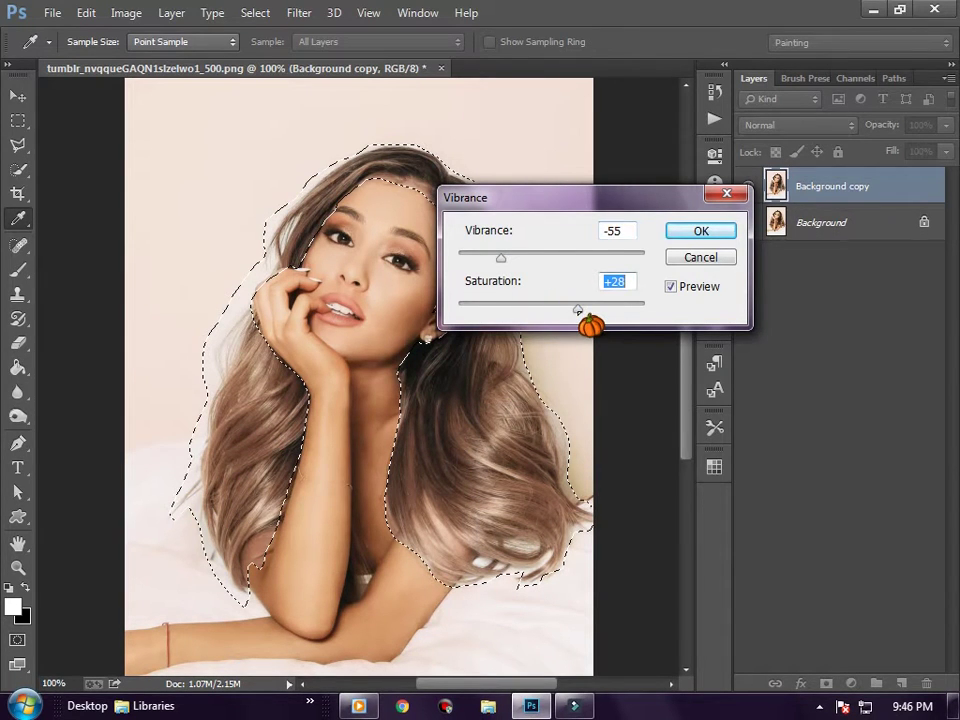
{"action": "left_click", "coordinate": [696, 231]}
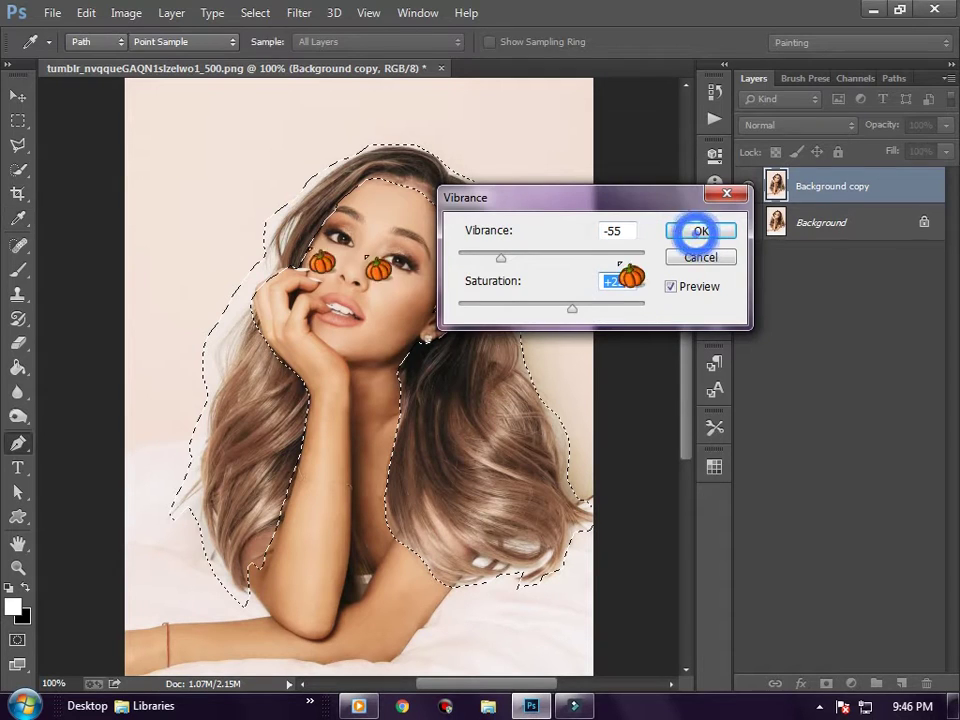
{"action": "key", "text": "p"}
{"action": "left_click", "coordinate": [126, 14]}
{"action": "mouse_move", "coordinate": [155, 60]}
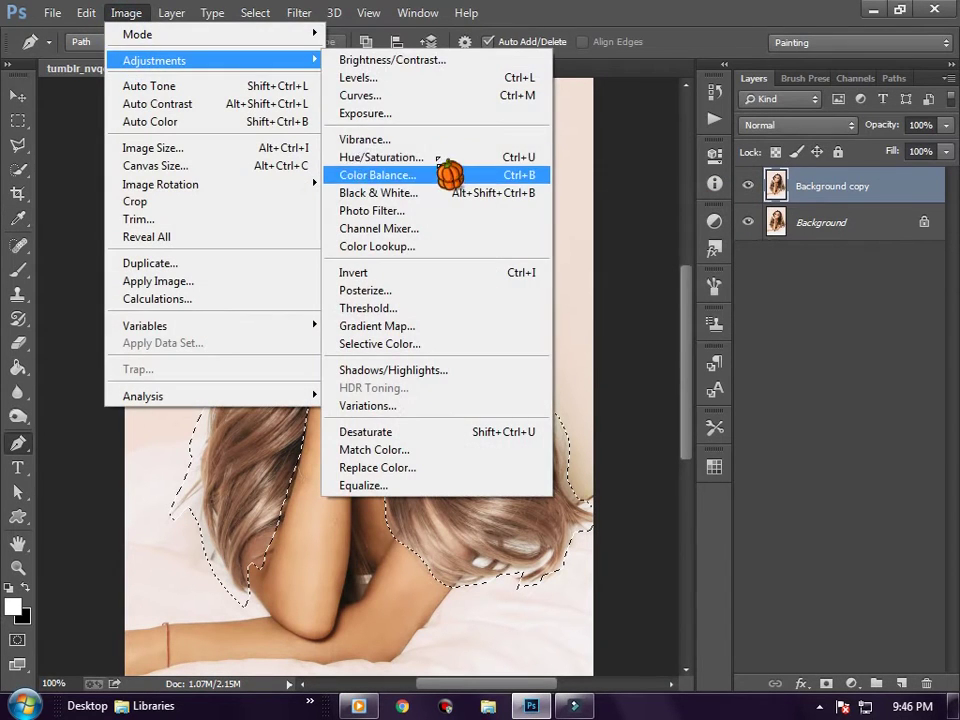
Step: Shift the selected hair's Hue to -14 with Hue/Saturation for a dusty rose-pink
{"action": "left_click", "coordinate": [433, 156]}
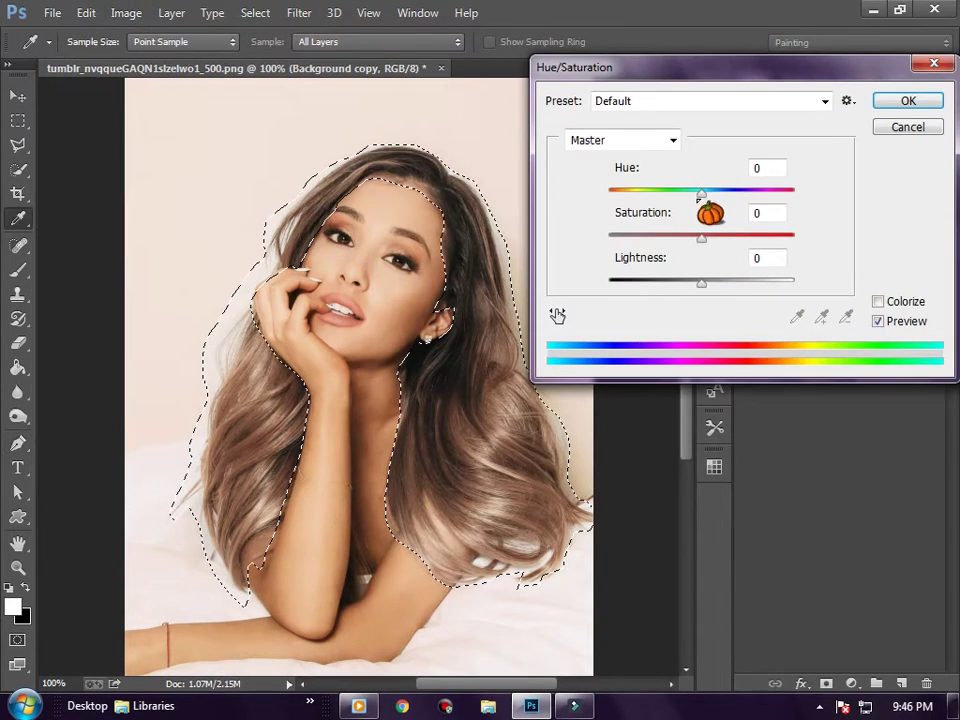
{"action": "left_click_drag", "start_coordinate": [689, 194], "coordinate": [609, 210]}
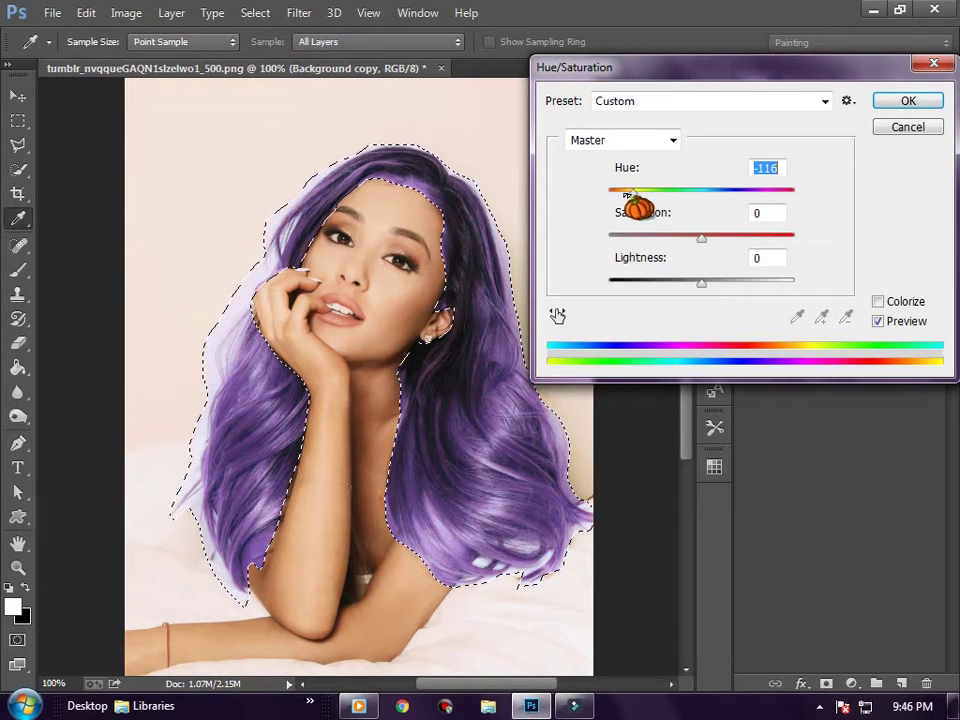
{"action": "mouse_move", "coordinate": [609, 210]}
{"action": "left_mouse_down"}
{"action": "mouse_move", "coordinate": [765, 206]}
{"action": "mouse_move", "coordinate": [746, 212]}
{"action": "left_mouse_up"}
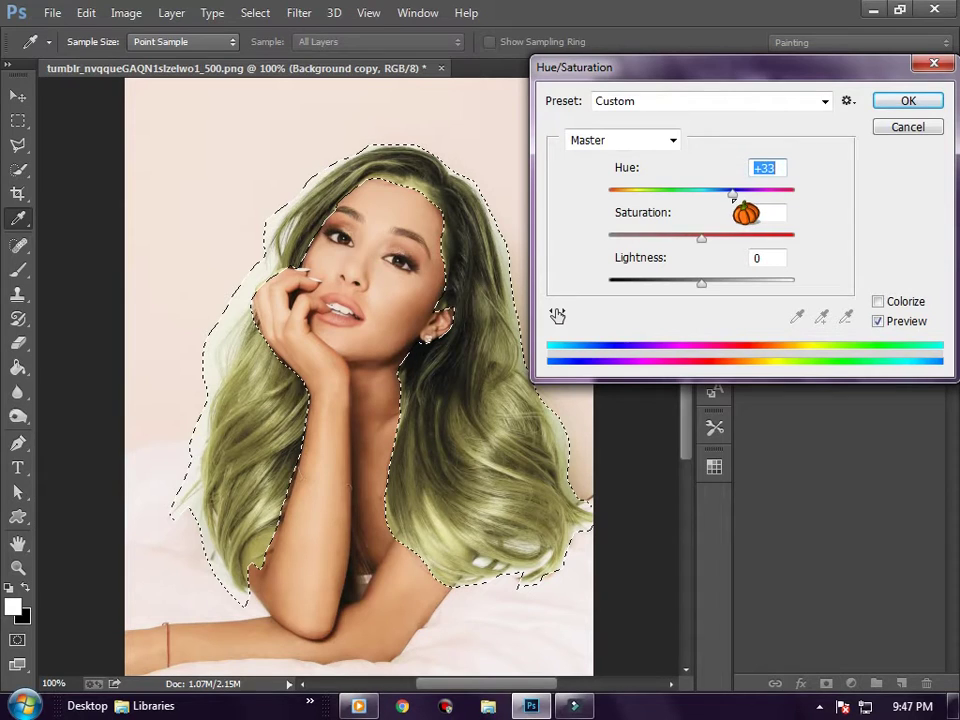
{"action": "left_click_drag", "start_coordinate": [720, 214], "coordinate": [701, 213]}
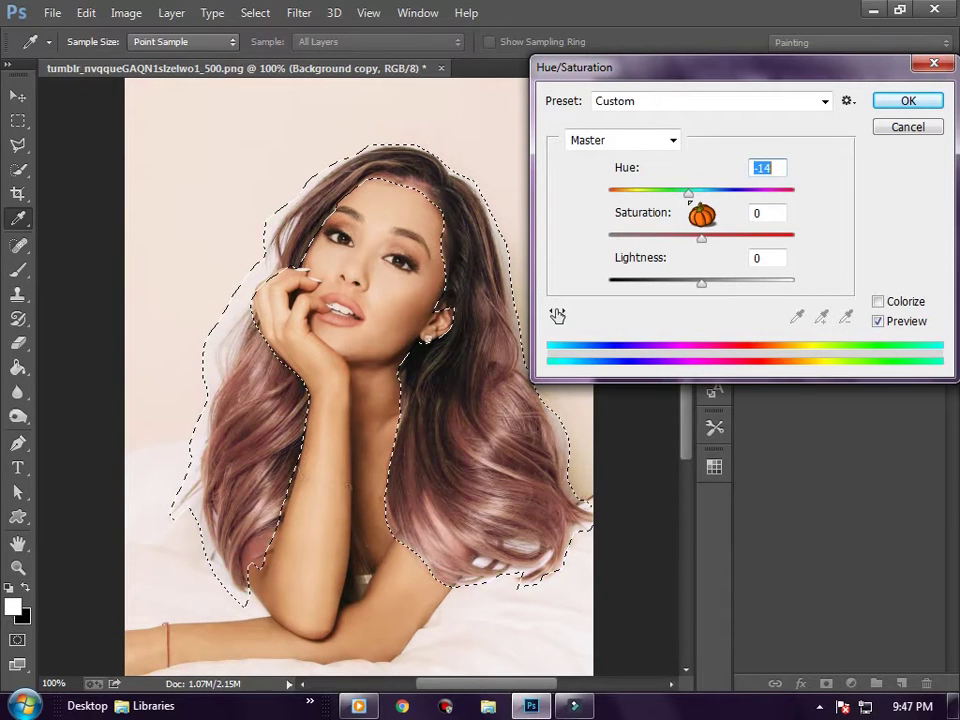
{"action": "key", "text": "Return"}
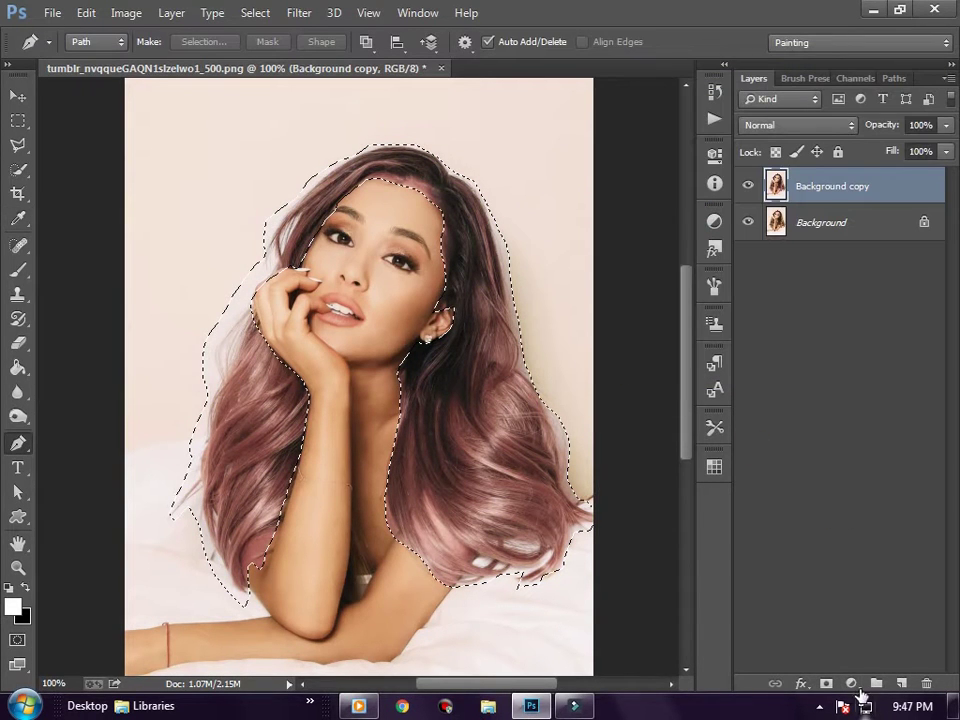
Step: Add a Gradient Map adjustment layer and try the Matte Sphere and purple-peach presets
{"action": "left_click", "coordinate": [852, 683]}
{"action": "left_click", "coordinate": [821, 643]}
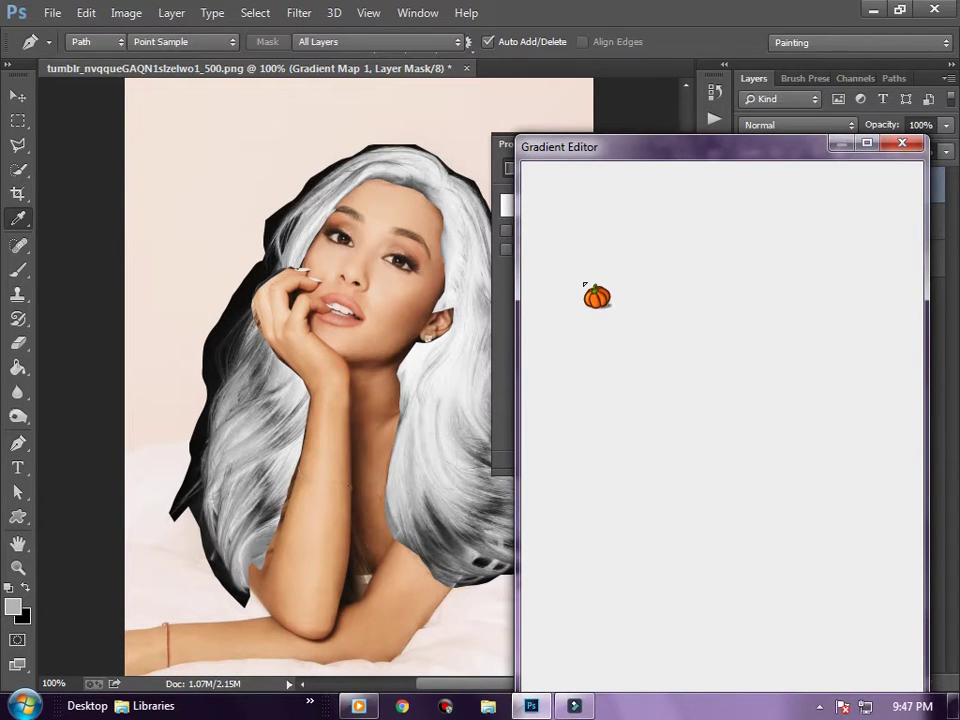
{"action": "left_click", "coordinate": [677, 321]}
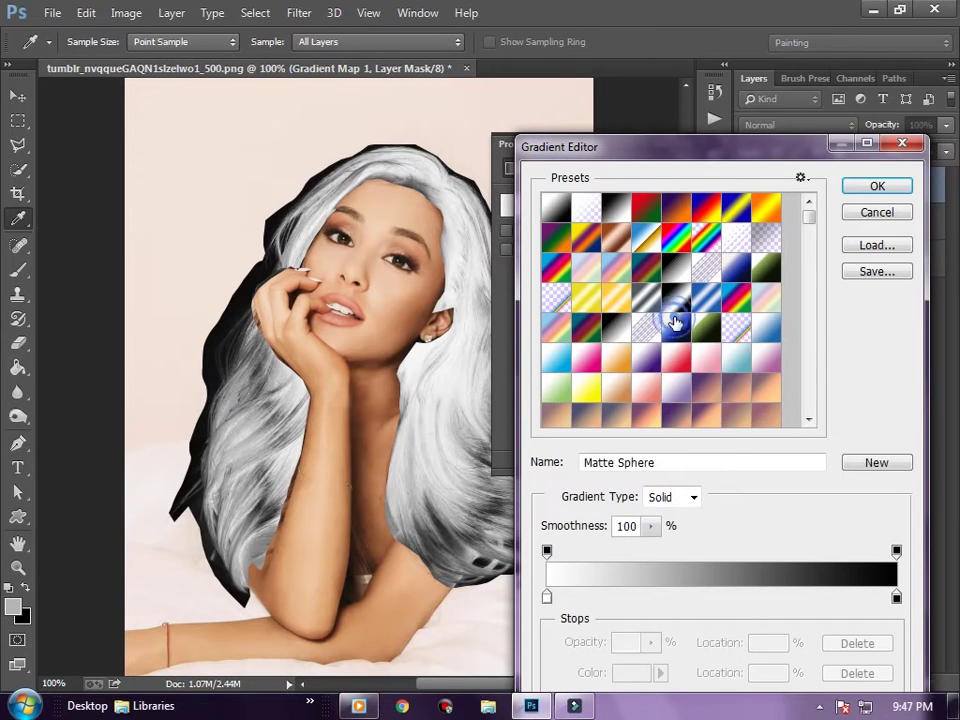
{"action": "scroll", "coordinate": [665, 422], "scroll_direction": "down", "scroll_amount": 1}
{"action": "left_click", "coordinate": [648, 388]}
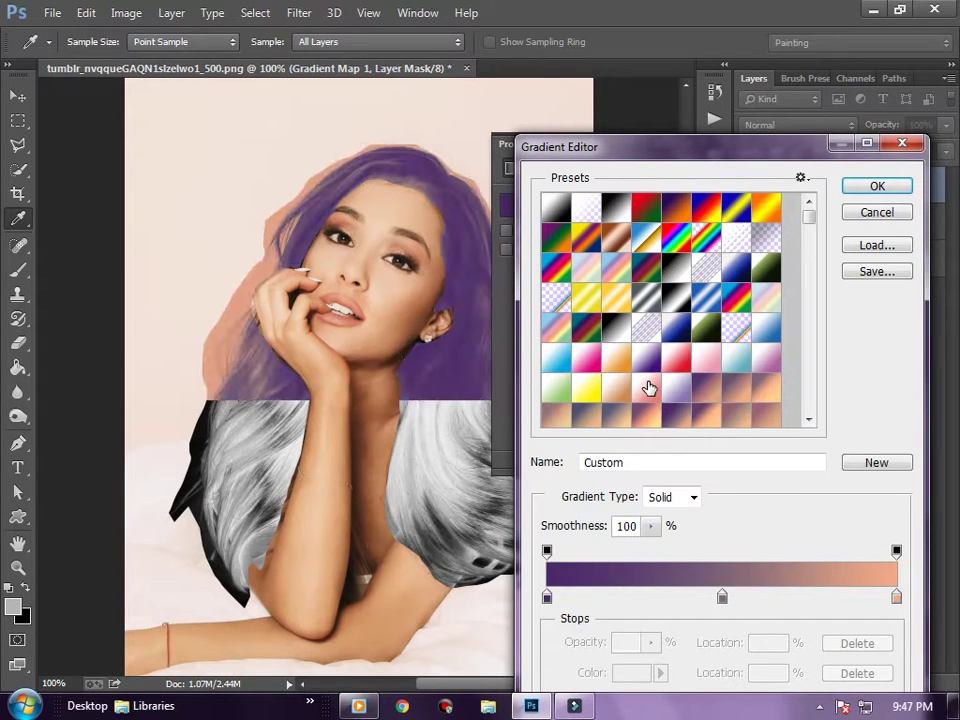
{"action": "left_click", "coordinate": [648, 386]}
Step: Try the ES Coffe 03 and ES Coffe 09 presets, then cancel the gradient choice
{"action": "scroll", "coordinate": [648, 386], "scroll_direction": "down", "scroll_amount": 2}
{"action": "scroll", "coordinate": [648, 386], "scroll_direction": "down", "scroll_amount": 1}
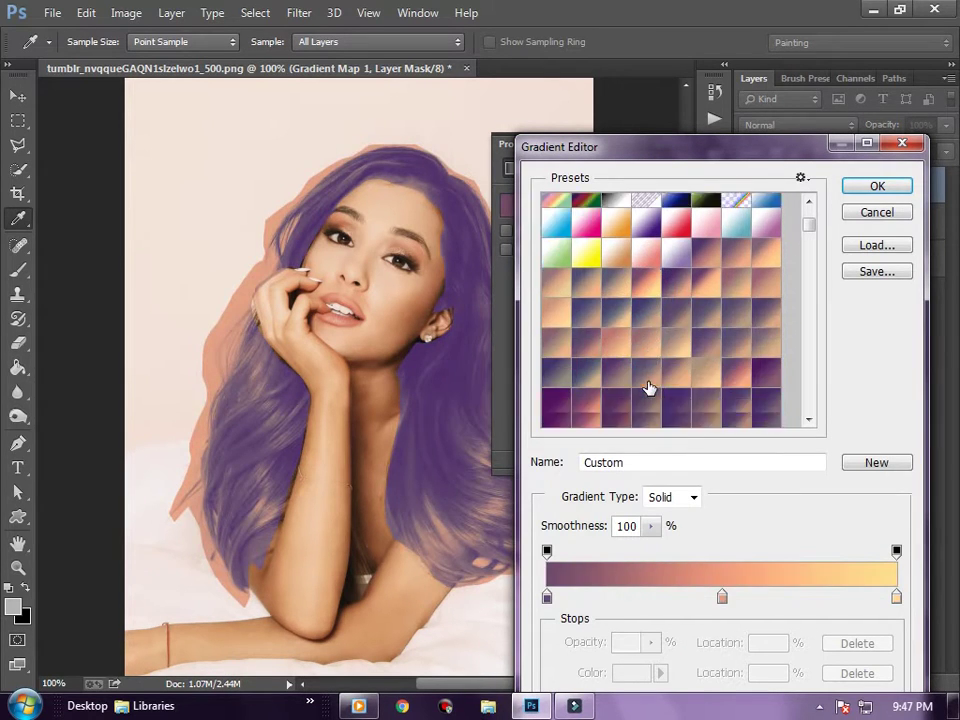
{"action": "scroll", "coordinate": [648, 386], "scroll_direction": "down", "scroll_amount": 2}
{"action": "scroll", "coordinate": [797, 270], "scroll_direction": "down", "scroll_amount": 1}
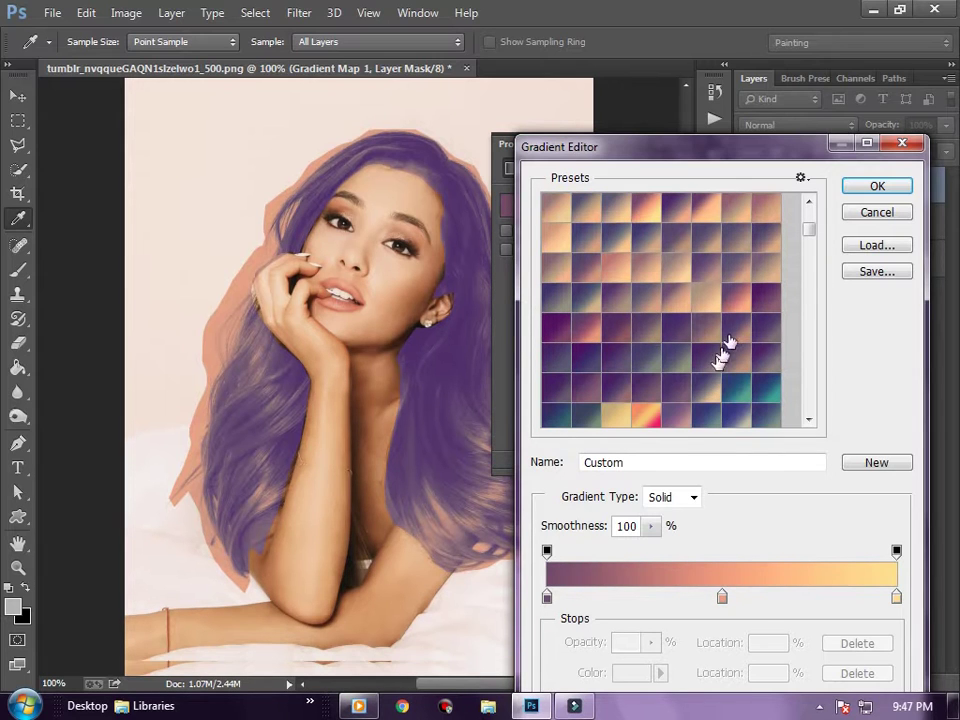
{"action": "scroll", "coordinate": [826, 343], "scroll_direction": "down", "scroll_amount": 3}
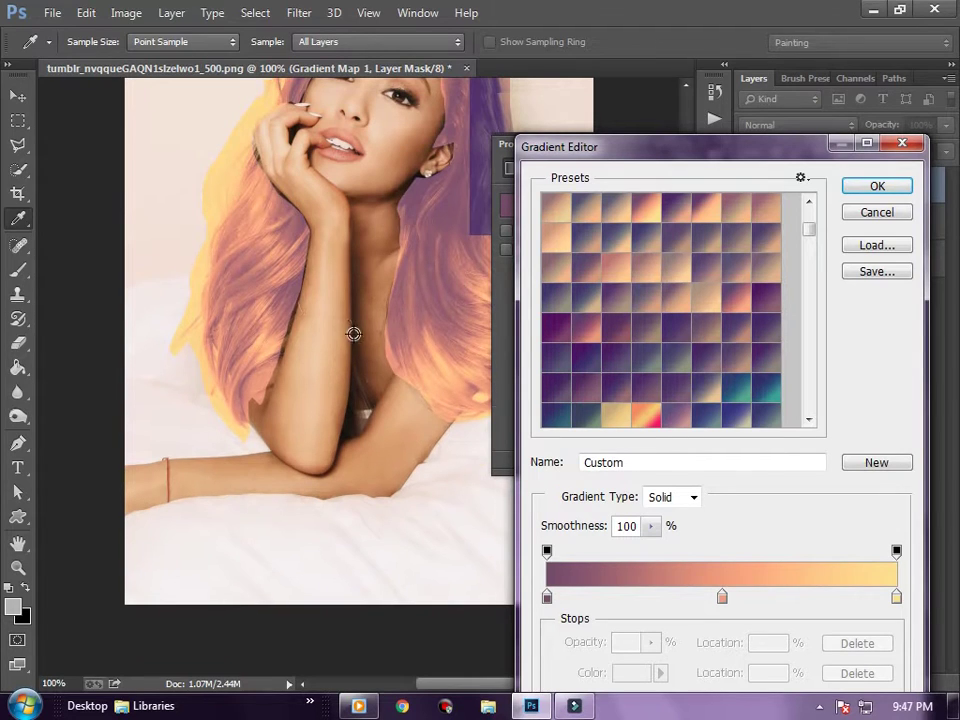
{"action": "scroll", "coordinate": [824, 260], "scroll_direction": "down", "scroll_amount": 1}
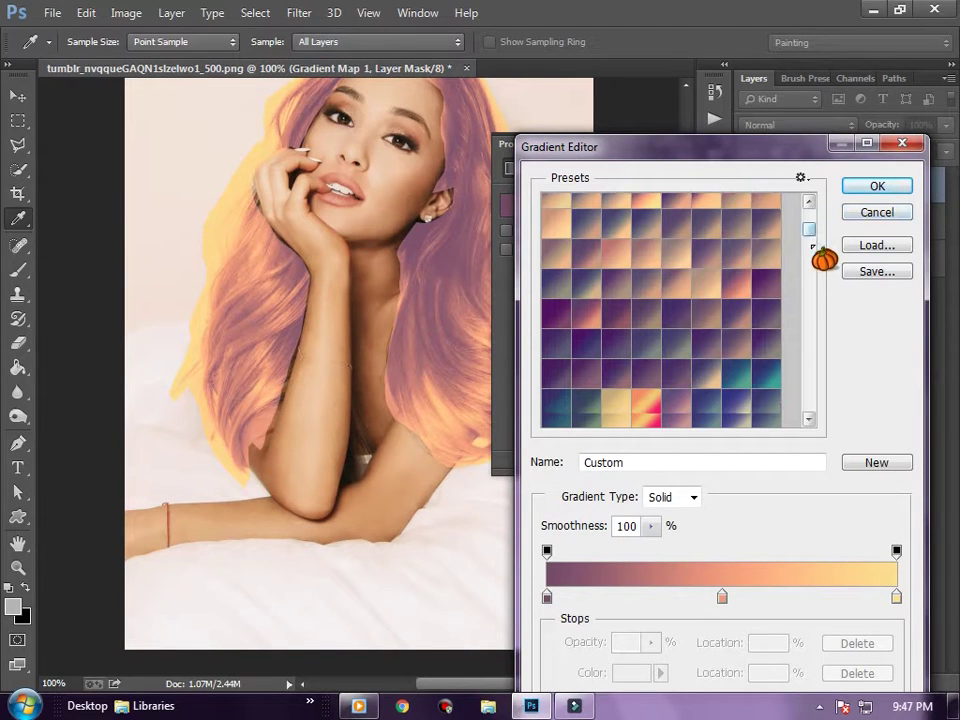
{"action": "scroll", "coordinate": [824, 260], "scroll_direction": "down", "scroll_amount": 1}
{"action": "scroll", "coordinate": [822, 268], "scroll_direction": "down", "scroll_amount": 1}
{"action": "scroll", "coordinate": [824, 276], "scroll_direction": "down", "scroll_amount": 1}
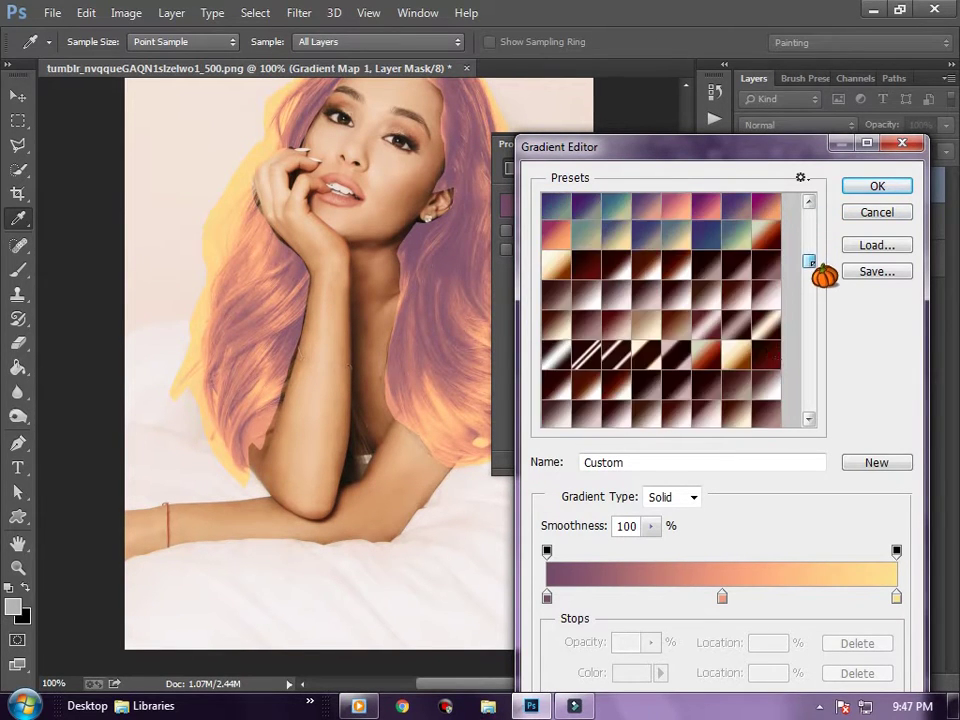
{"action": "left_click", "coordinate": [740, 358]}
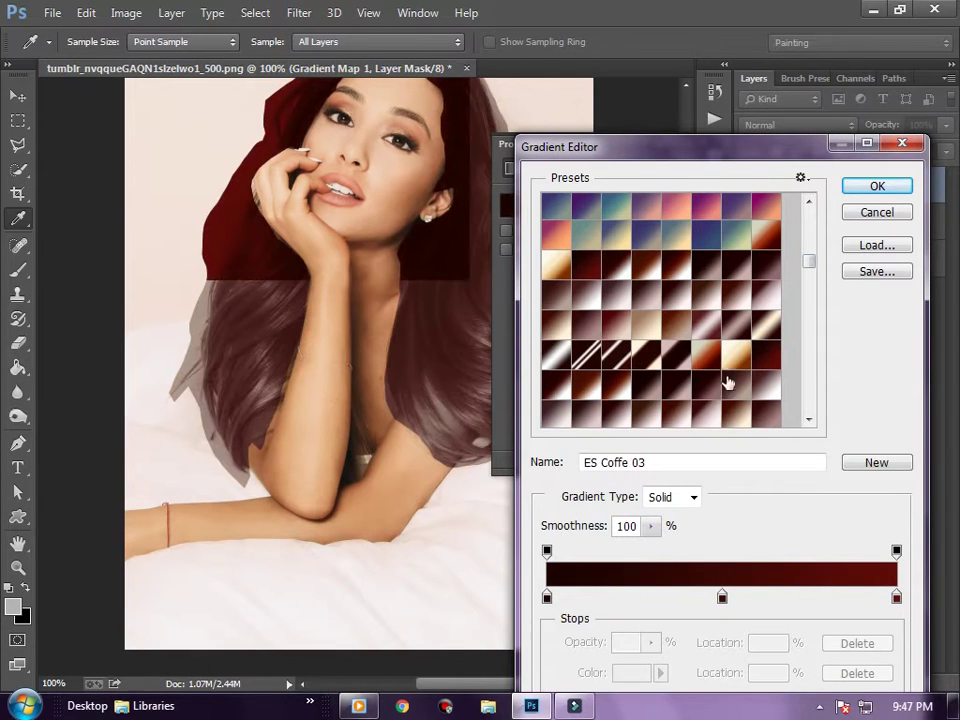
{"action": "left_click", "coordinate": [698, 389]}
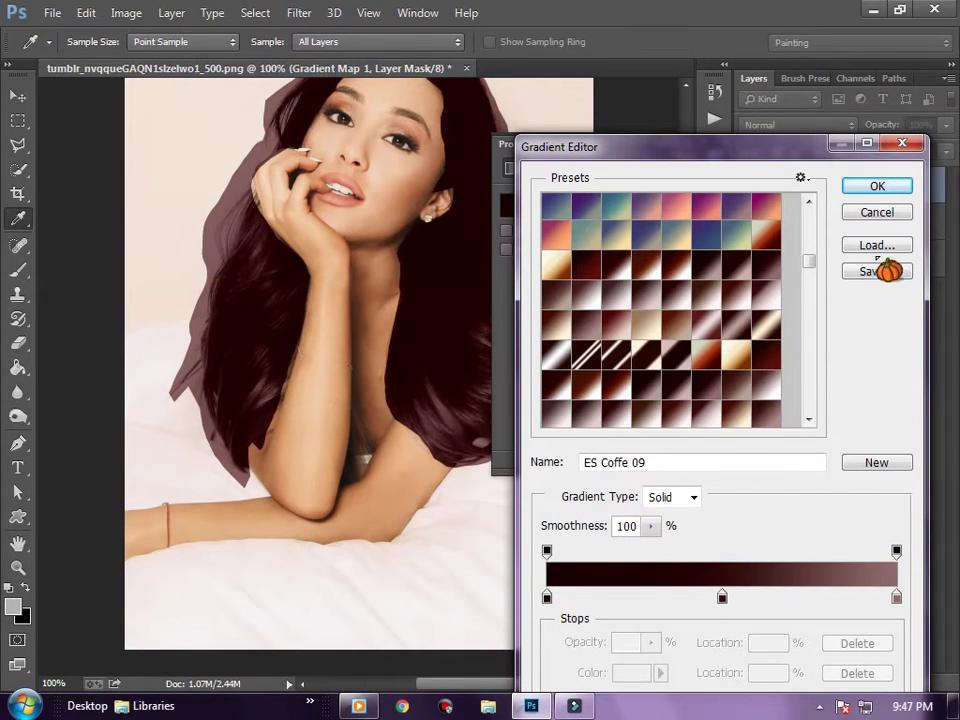
{"action": "left_click", "coordinate": [879, 212]}
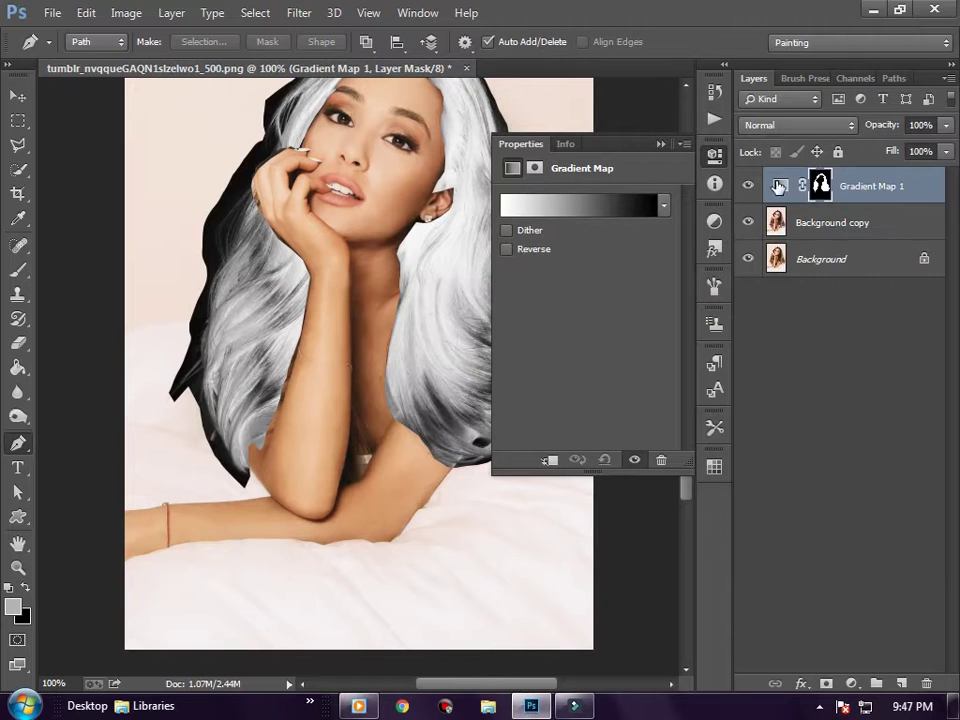
Step: Hide the Gradient Map 1 layer and try, then cancel, a Gradient Fill layer
{"action": "left_click", "coordinate": [660, 143]}
{"action": "left_click", "coordinate": [748, 186]}
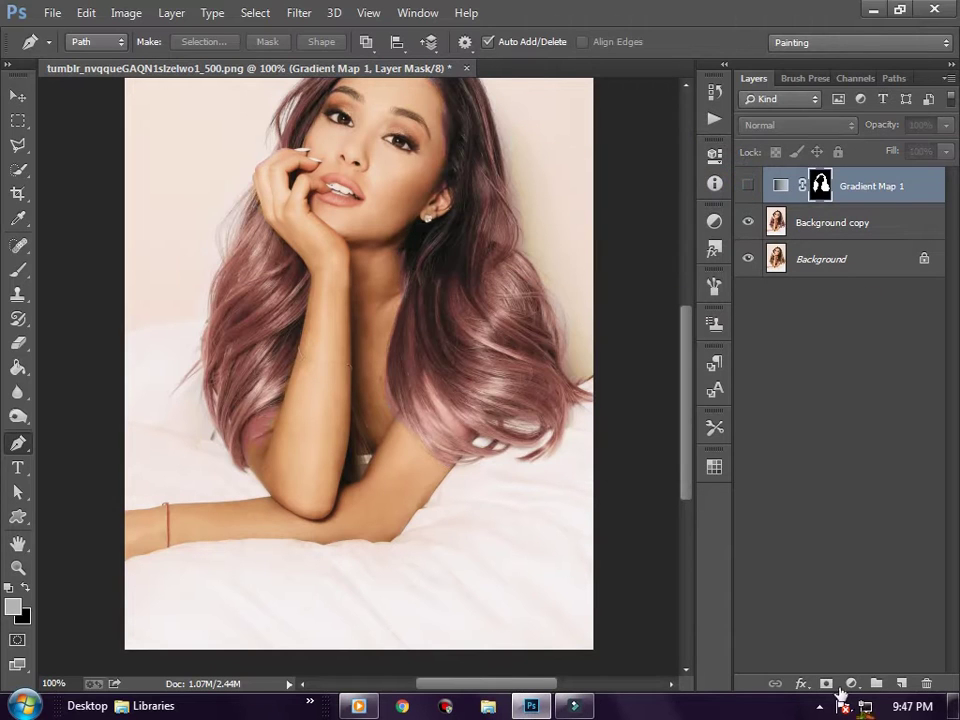
{"action": "left_click", "coordinate": [851, 683]}
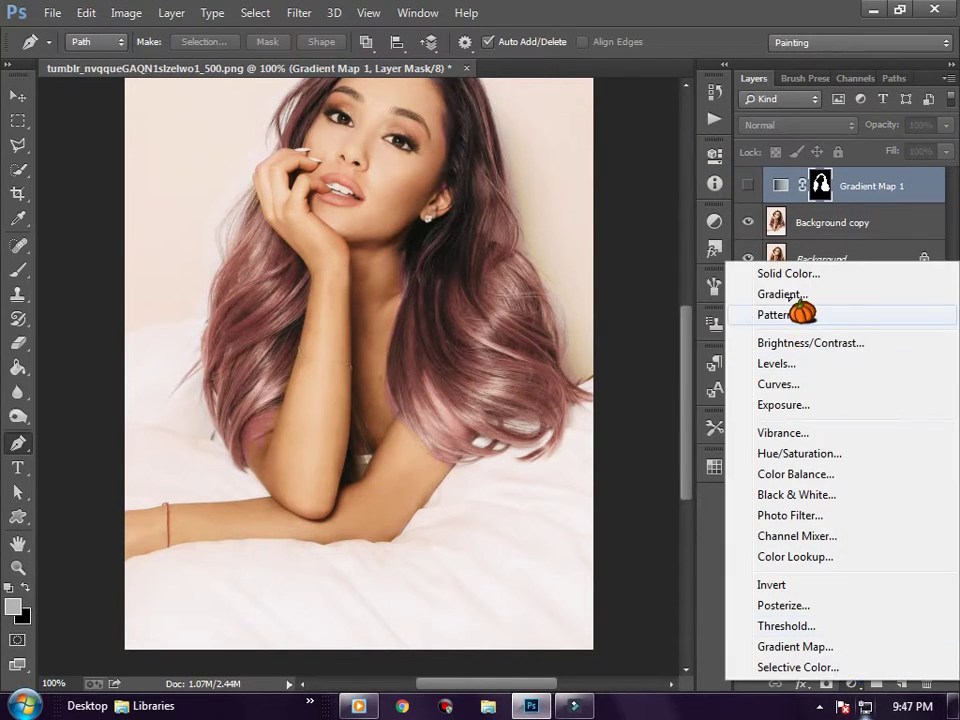
{"action": "left_click", "coordinate": [789, 295]}
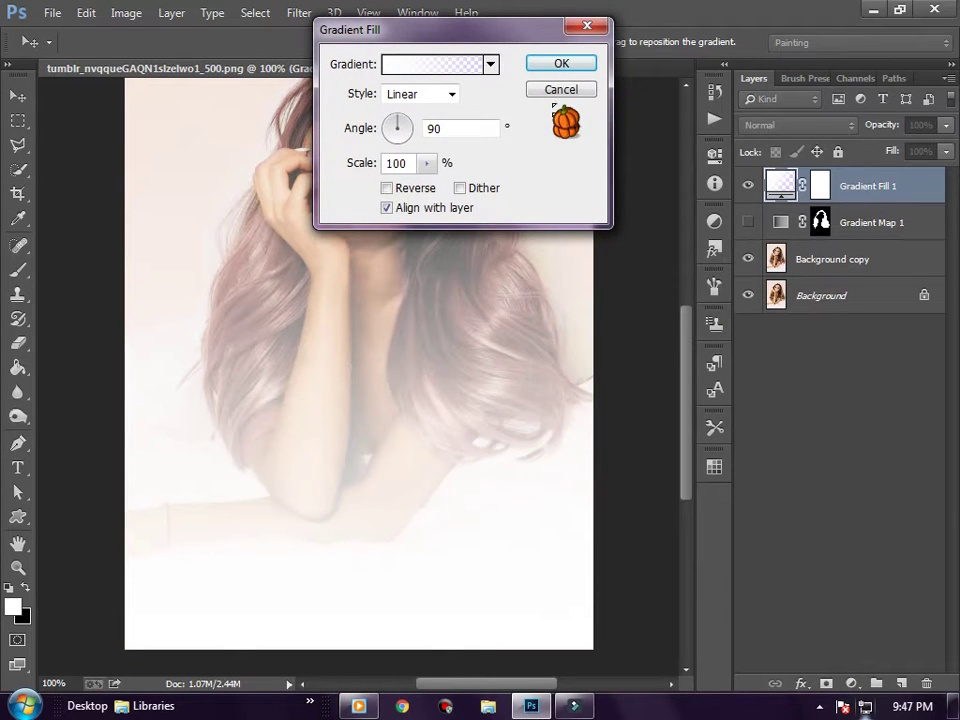
{"action": "left_click", "coordinate": [560, 90]}
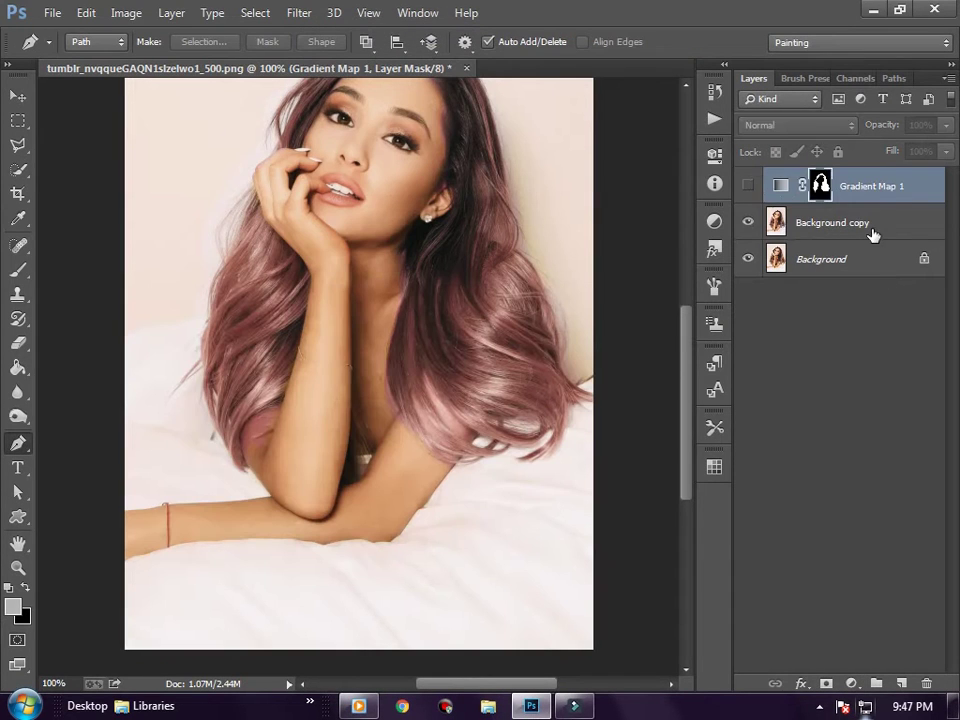
Step: Select the Background copy layer and undo back to before the gradient map
{"action": "left_click", "coordinate": [872, 231]}
{"action": "scroll", "coordinate": [564, 393], "scroll_direction": "up", "scroll_amount": 2}
{"action": "scroll", "coordinate": [564, 393], "scroll_direction": "up", "scroll_amount": 1}
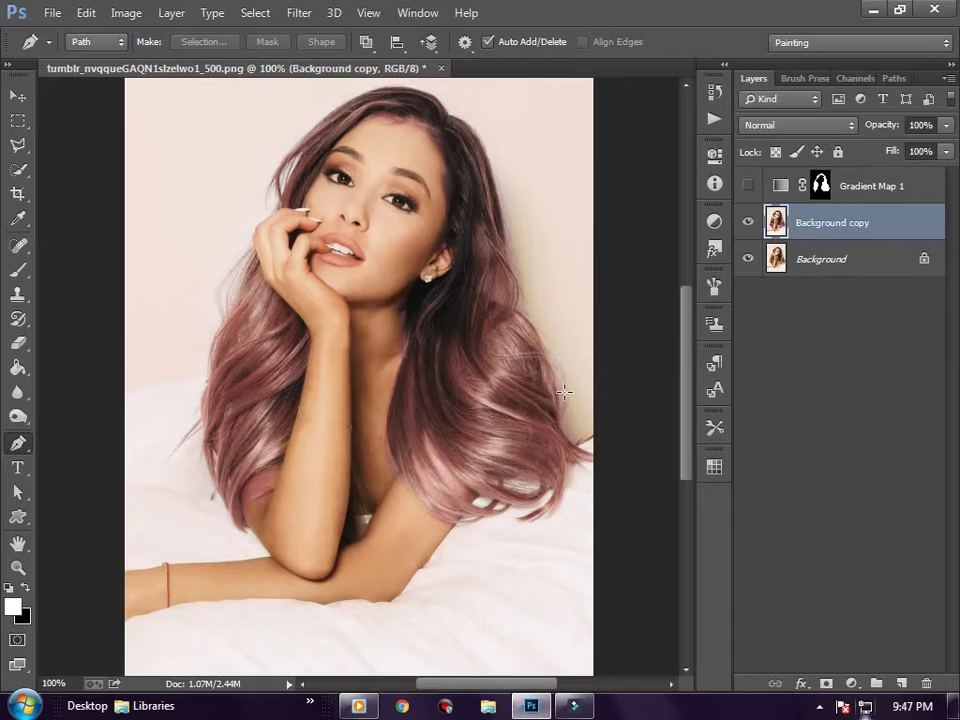
{"action": "key", "text": "ctrl+alt+z"}
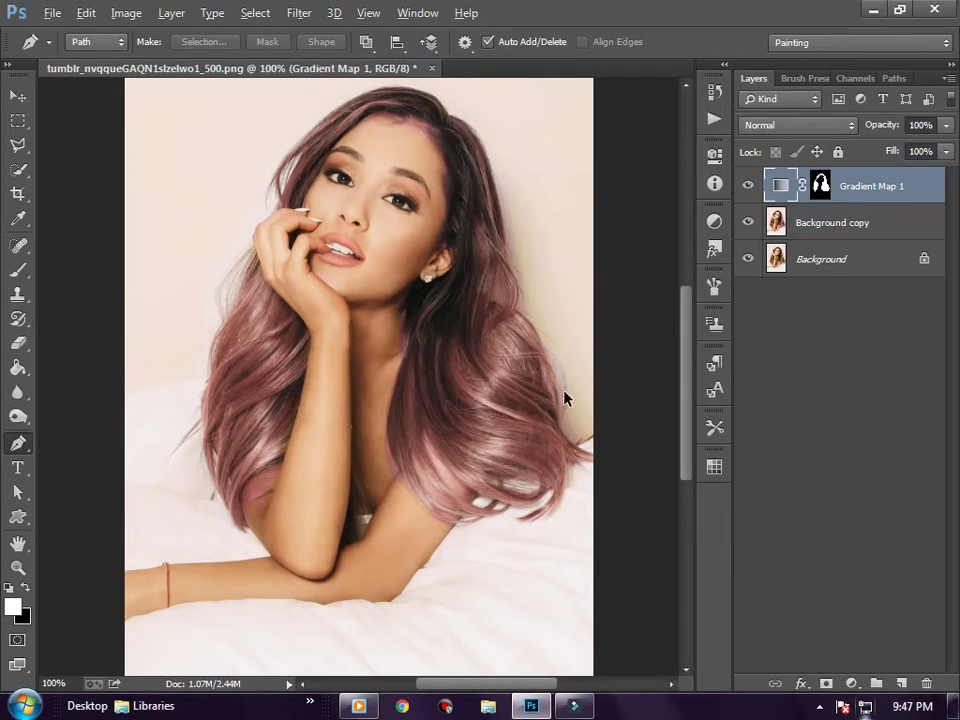
{"action": "key", "text": "ctrl+alt+z"}
{"action": "key", "text": "ctrl+alt+z"}
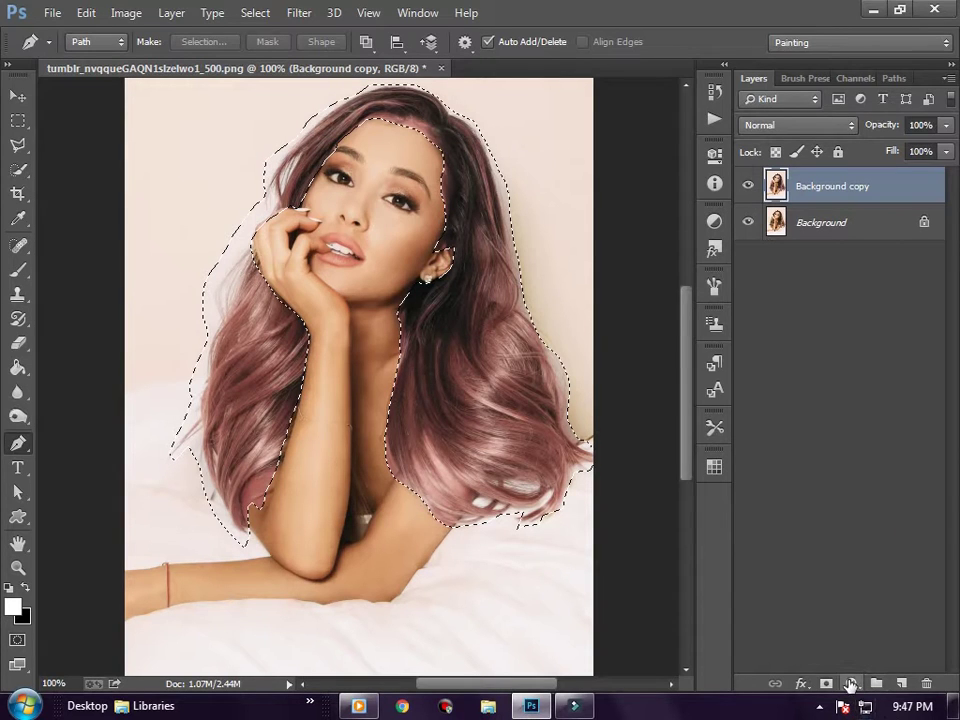
Step: Apply a white-to-black Gradient Map directly to the selected hair on Background copy
{"action": "left_click", "coordinate": [126, 13]}
{"action": "mouse_move", "coordinate": [154, 61]}
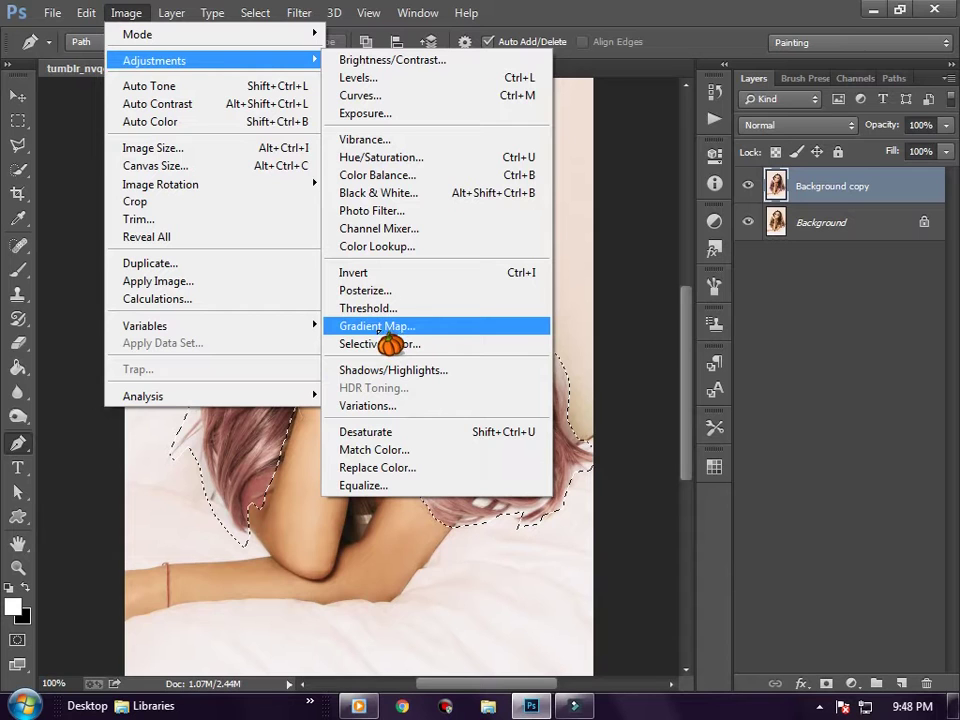
{"action": "left_click", "coordinate": [378, 330]}
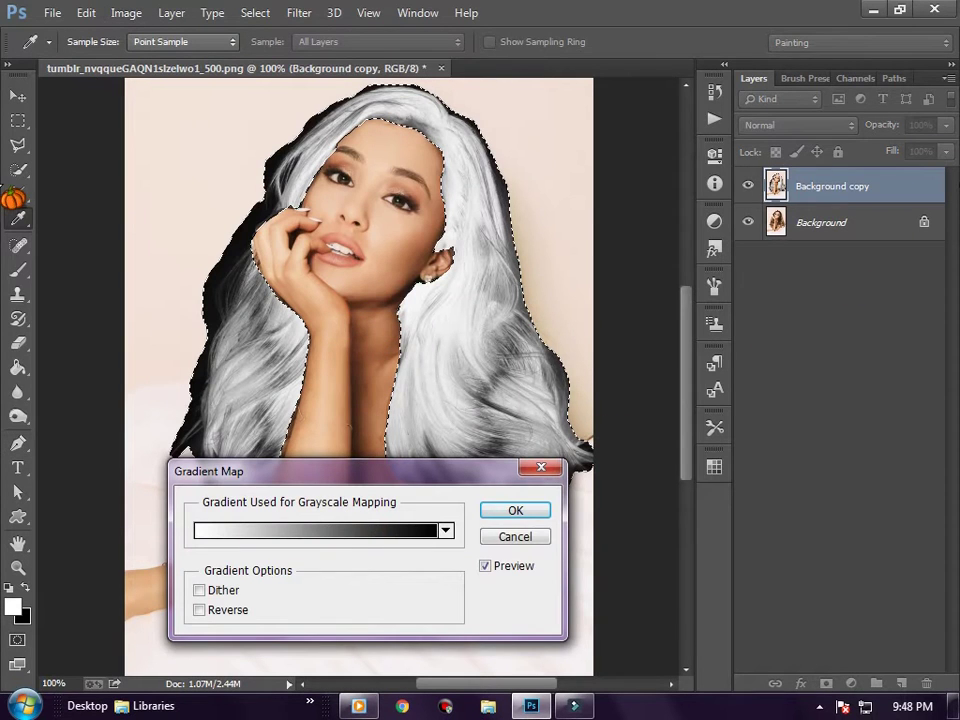
{"action": "left_click", "coordinate": [515, 510]}
{"action": "key", "text": "p"}
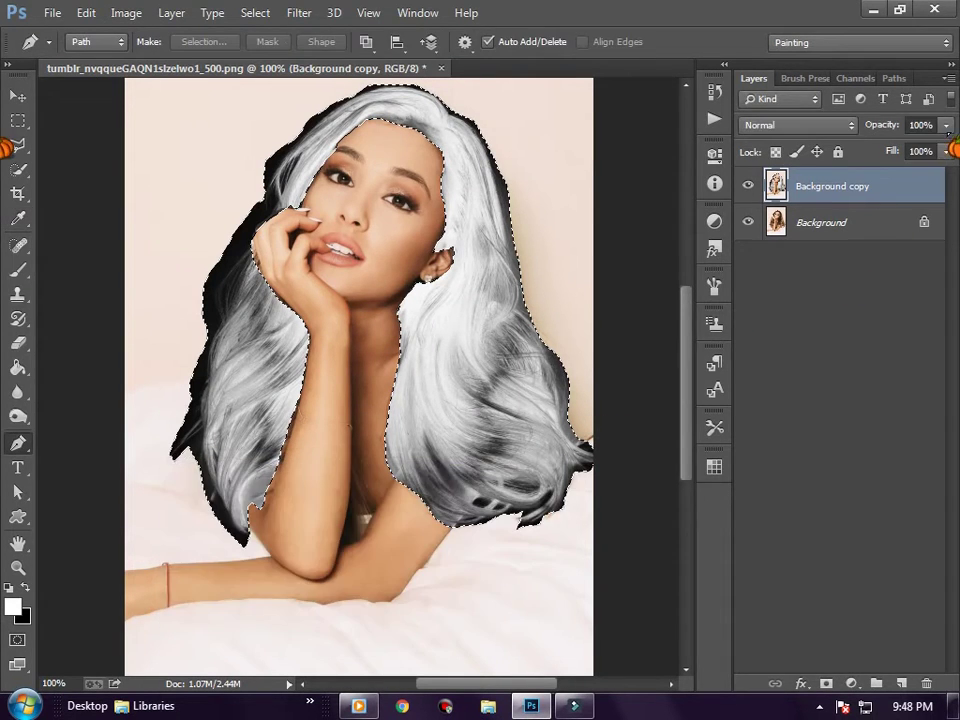
Step: Test the copy layer at 42% opacity with Soft Light blending, then undo both changes
{"action": "left_click", "coordinate": [945, 125]}
{"action": "left_click_drag", "start_coordinate": [945, 147], "coordinate": [891, 147]}
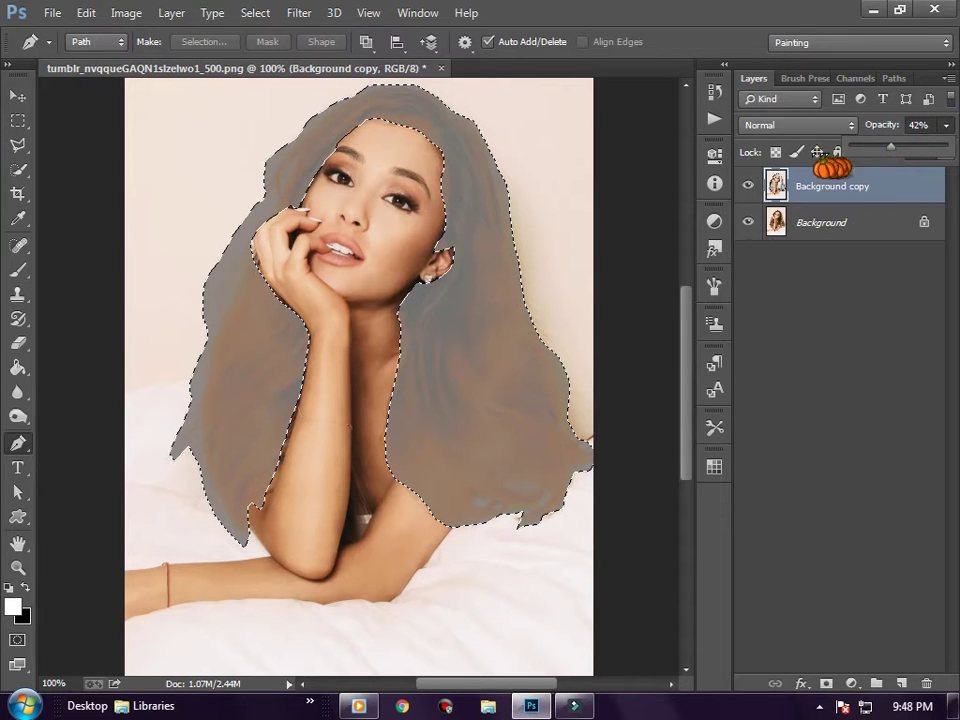
{"action": "left_click", "coordinate": [784, 126]}
{"action": "left_click", "coordinate": [758, 388]}
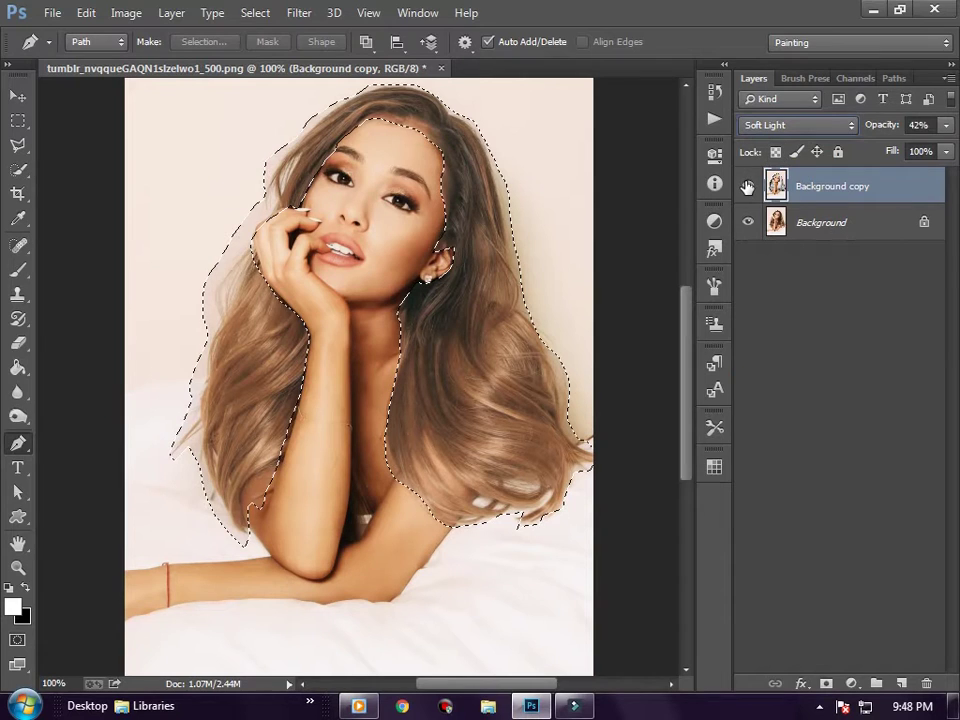
{"action": "key", "text": "ctrl+alt+z"}
{"action": "key", "text": "ctrl+alt+z"}
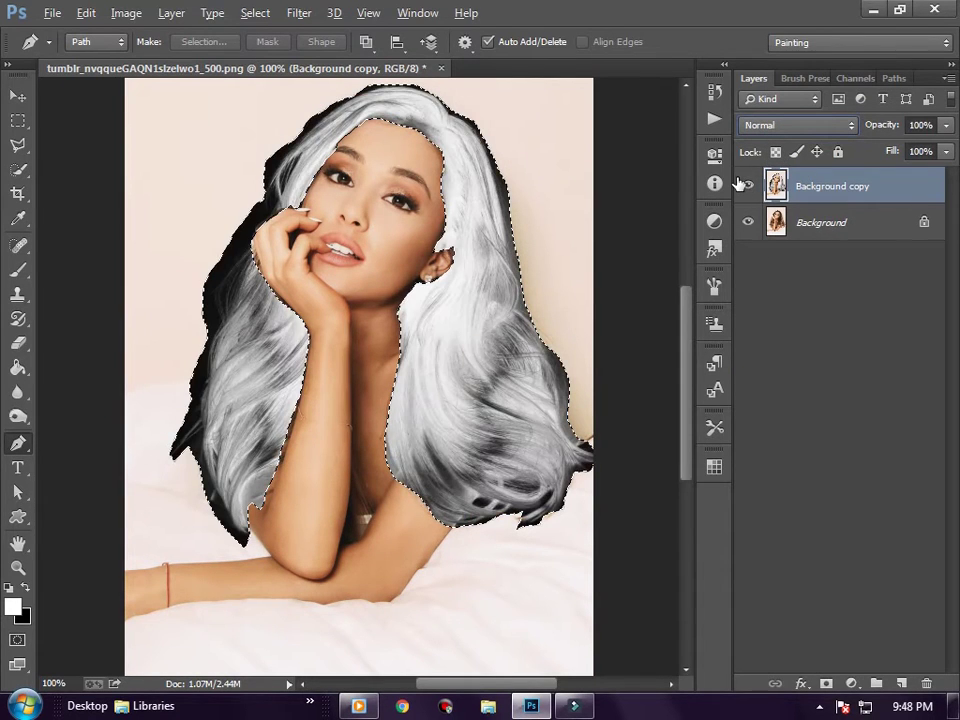
{"action": "key", "text": "ctrl+alt+z"}
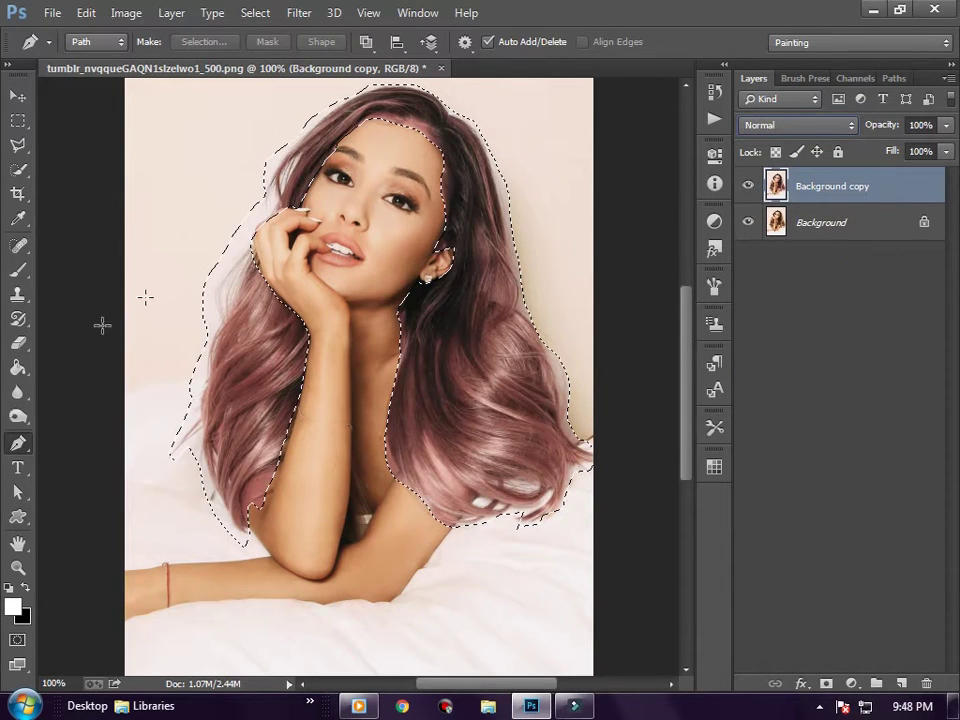
Step: Raise the hair's contrast with Brightness/Contrast to deepen its rose-pink tone
{"action": "left_click", "coordinate": [126, 13]}
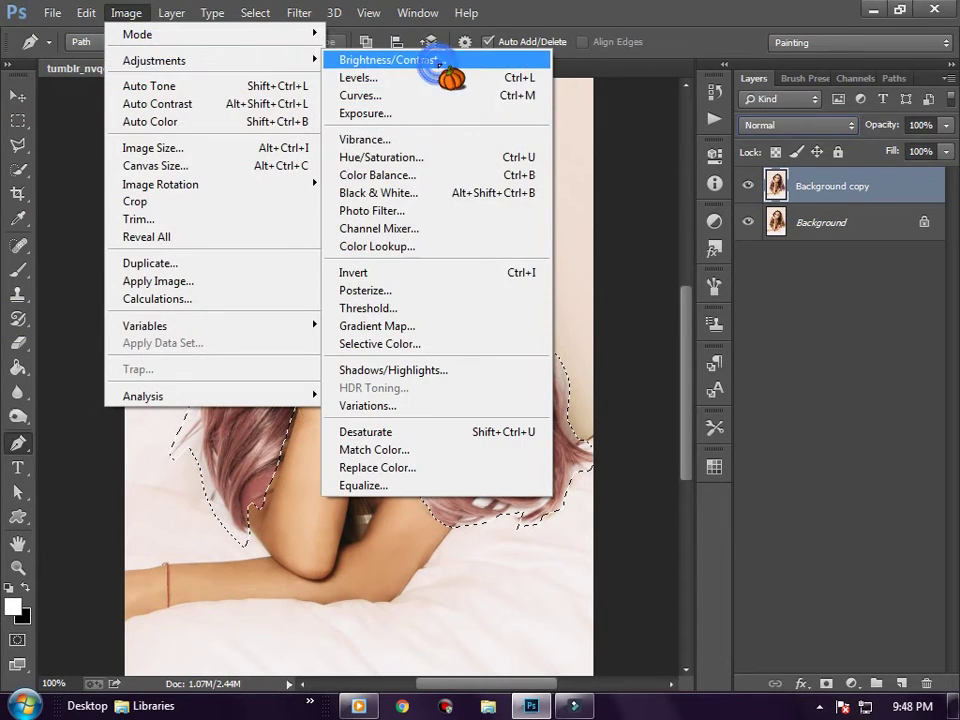
{"action": "left_click", "coordinate": [437, 60]}
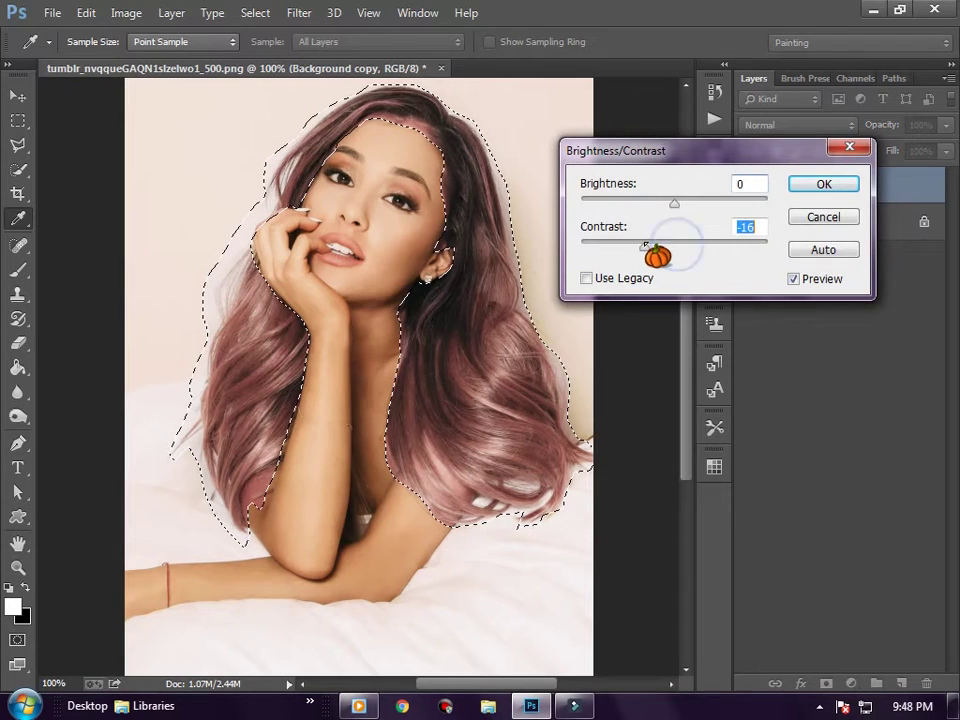
{"action": "left_click_drag", "start_coordinate": [677, 246], "coordinate": [710, 246]}
{"action": "key", "text": "Return"}
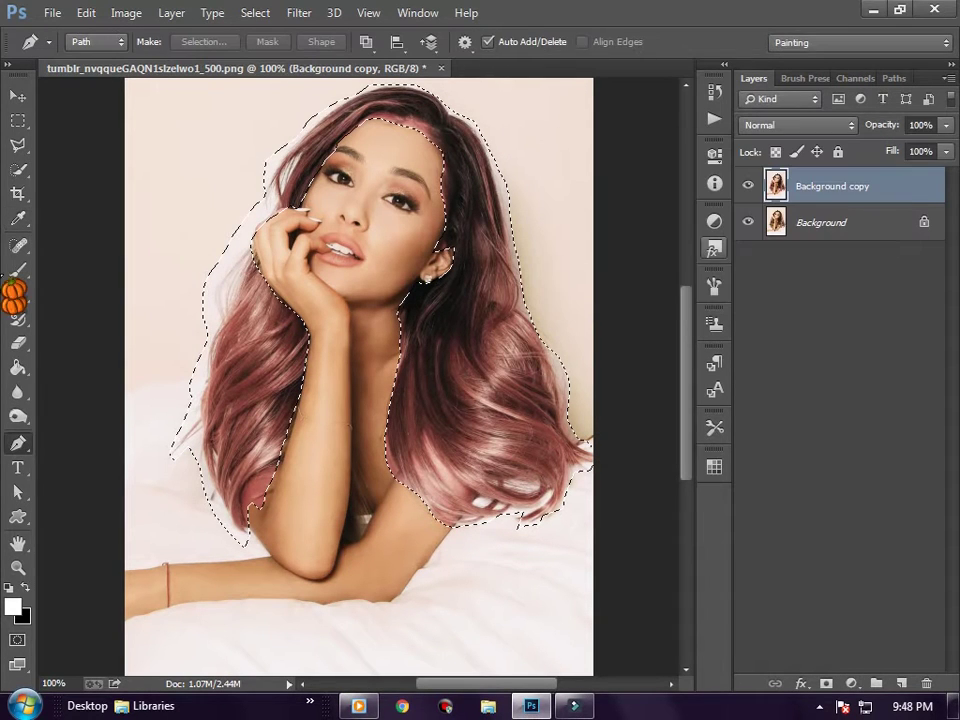
{"action": "left_click", "coordinate": [352, 210]}
Step: Deselect the hair and erase the light fringe on its left side with the Eraser
{"action": "right_click", "coordinate": [396, 224]}
{"action": "left_click", "coordinate": [407, 216]}
{"action": "left_click", "coordinate": [20, 342]}
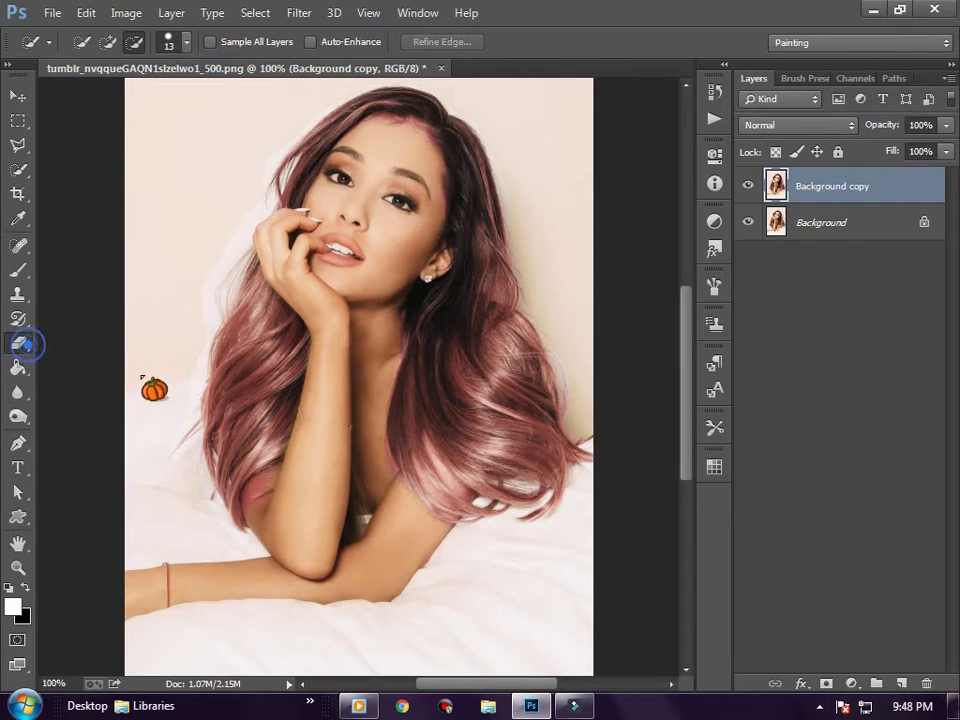
{"action": "left_click_drag", "start_coordinate": [186, 350], "coordinate": [188, 398]}
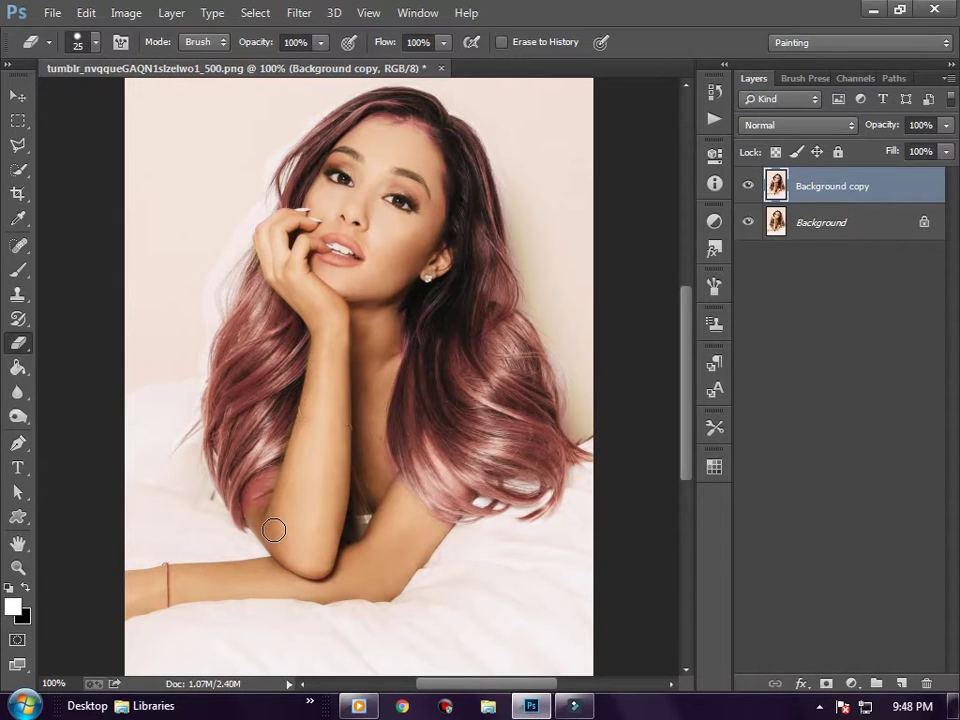
Step: Zoom in to 200% and erase the whitish haze along the hair edge
{"action": "scroll", "coordinate": [283, 541], "scroll_direction": "up", "scroll_amount": 1}
{"action": "scroll", "coordinate": [265, 522], "scroll_direction": "up", "scroll_amount": 3}
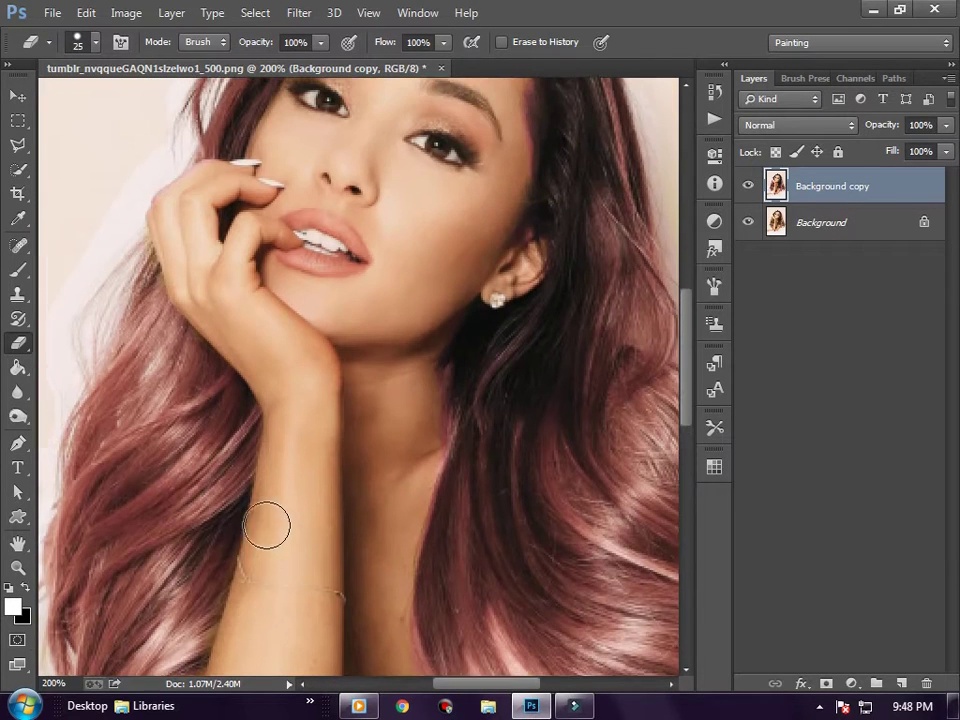
{"action": "scroll", "coordinate": [240, 400], "scroll_direction": "up", "scroll_amount": 2}
{"action": "left_click", "coordinate": [163, 197]}
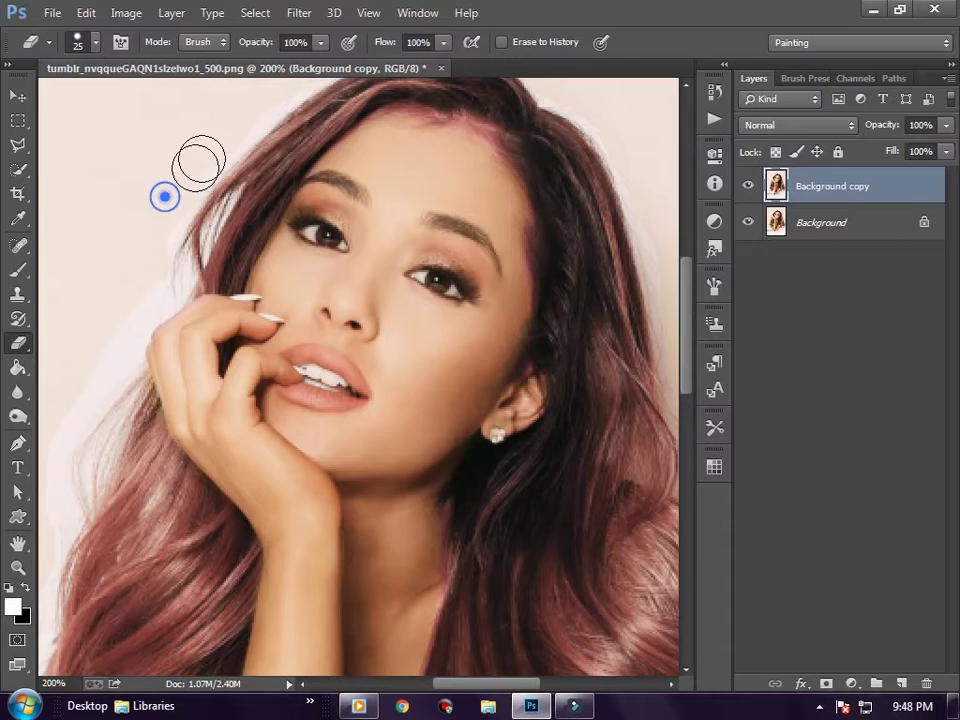
{"action": "left_click", "coordinate": [110, 328]}
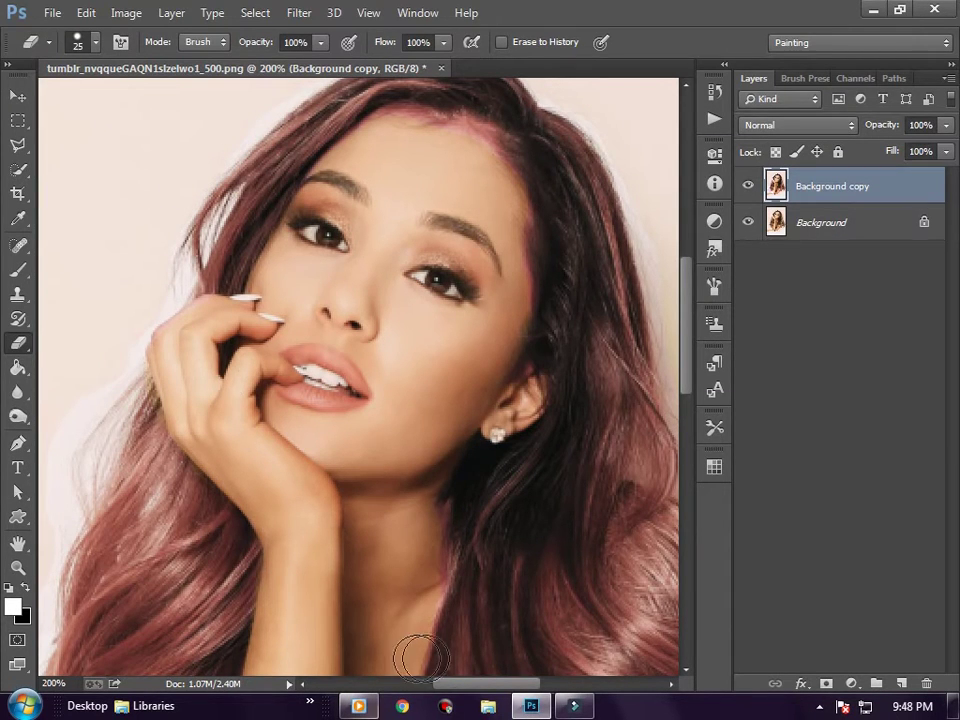
{"action": "left_click_drag", "start_coordinate": [456, 684], "coordinate": [411, 684]}
{"action": "scroll", "coordinate": [322, 582], "scroll_direction": "down", "scroll_amount": 3}
{"action": "left_click", "coordinate": [271, 498]}
{"action": "left_click_drag", "start_coordinate": [285, 435], "coordinate": [298, 405]}
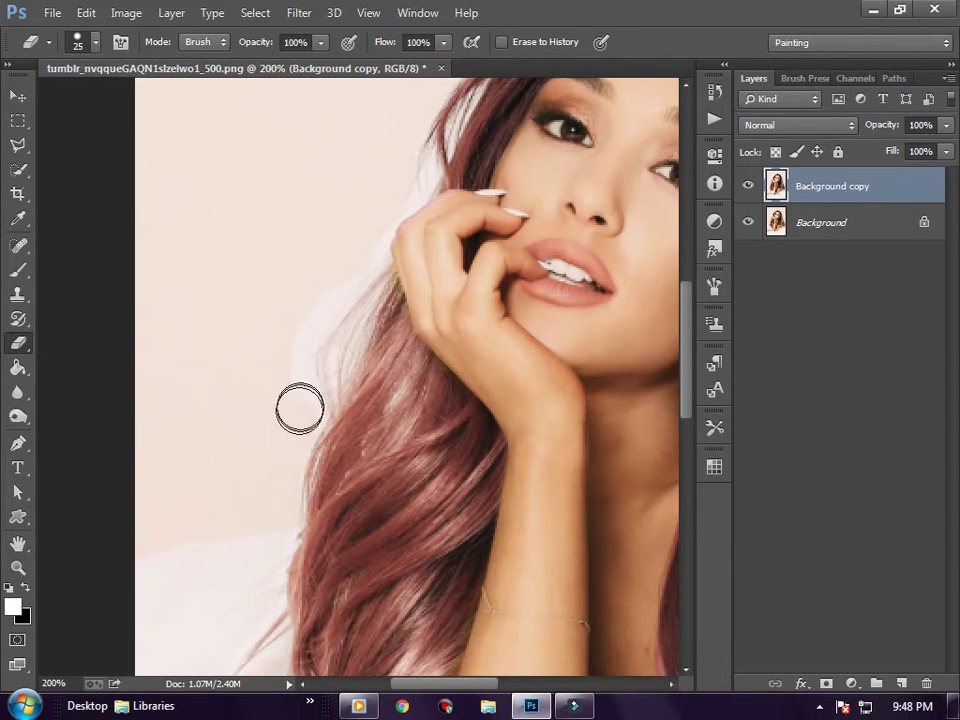
{"action": "left_click_drag", "start_coordinate": [298, 319], "coordinate": [294, 358]}
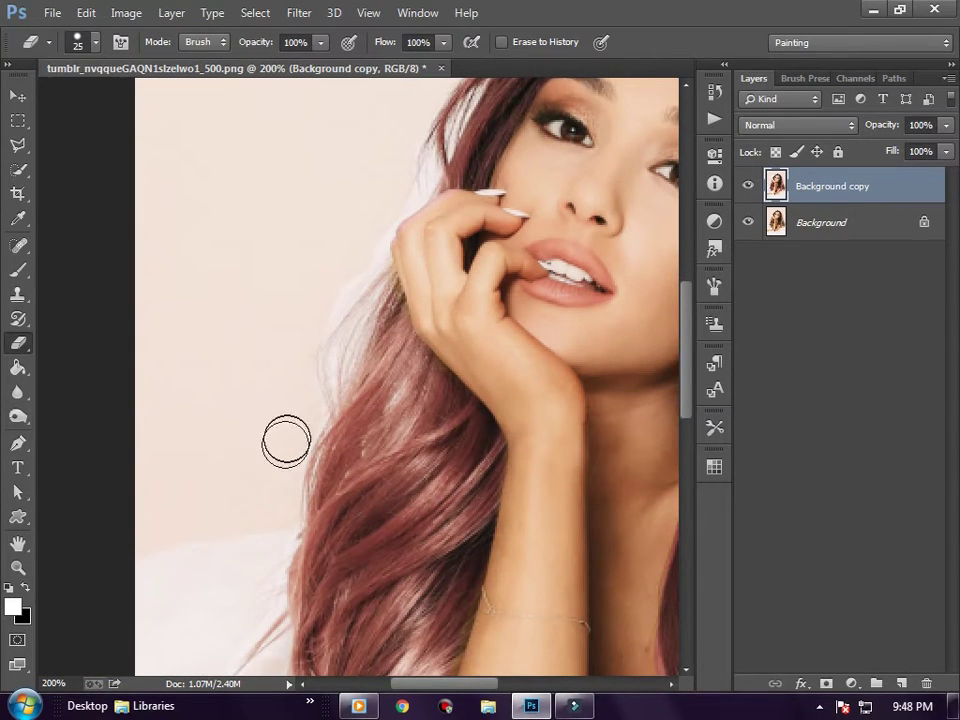
Step: Erase the haze along the left and top hair edges and above the hairline
{"action": "scroll", "coordinate": [265, 545], "scroll_direction": "up", "scroll_amount": 2}
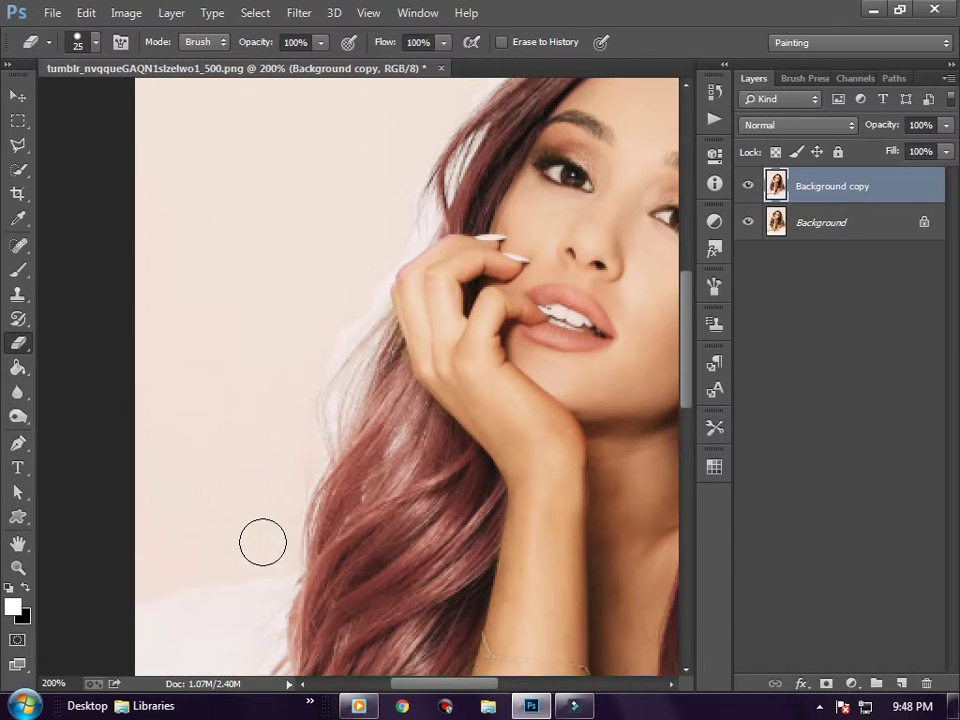
{"action": "left_click_drag", "start_coordinate": [348, 302], "coordinate": [315, 371]}
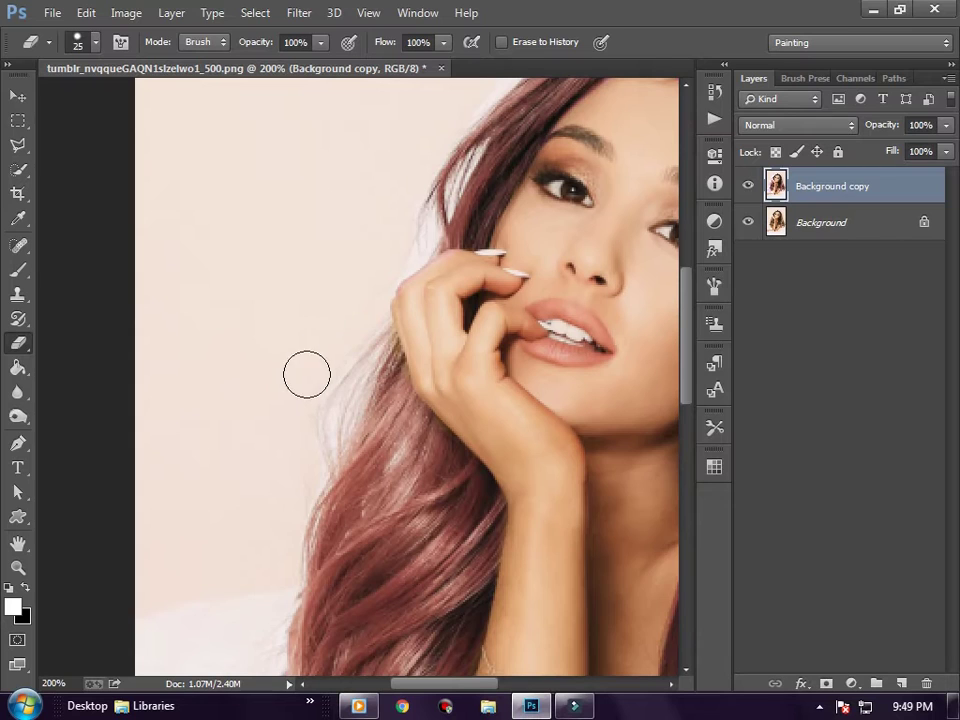
{"action": "scroll", "coordinate": [306, 375], "scroll_direction": "up", "scroll_amount": 2}
{"action": "scroll", "coordinate": [437, 306], "scroll_direction": "up", "scroll_amount": 2}
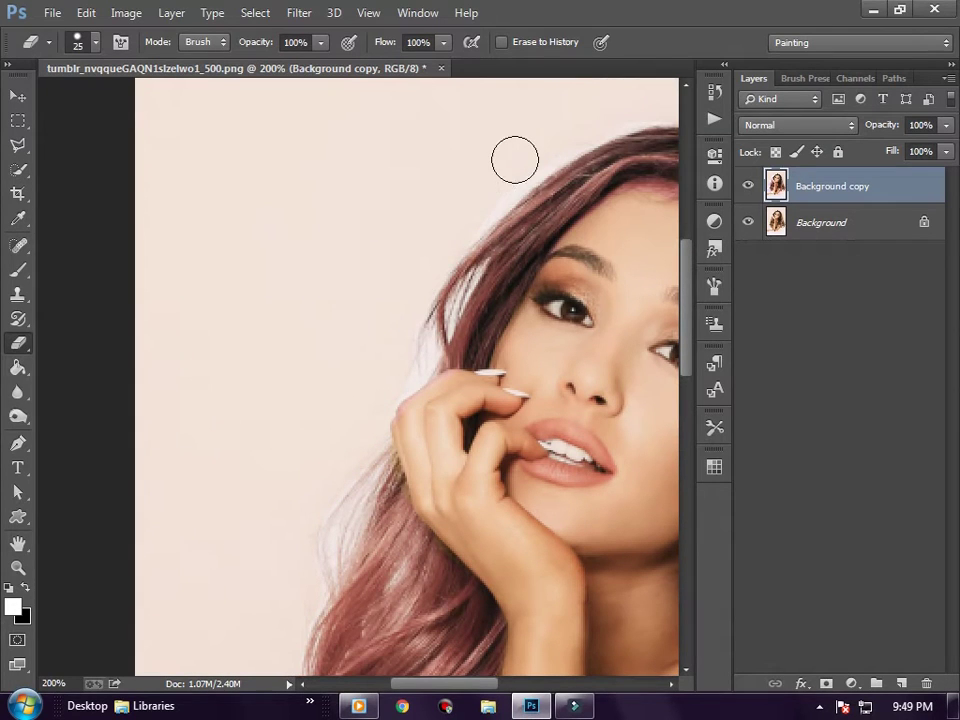
{"action": "left_click_drag", "start_coordinate": [496, 187], "coordinate": [440, 237]}
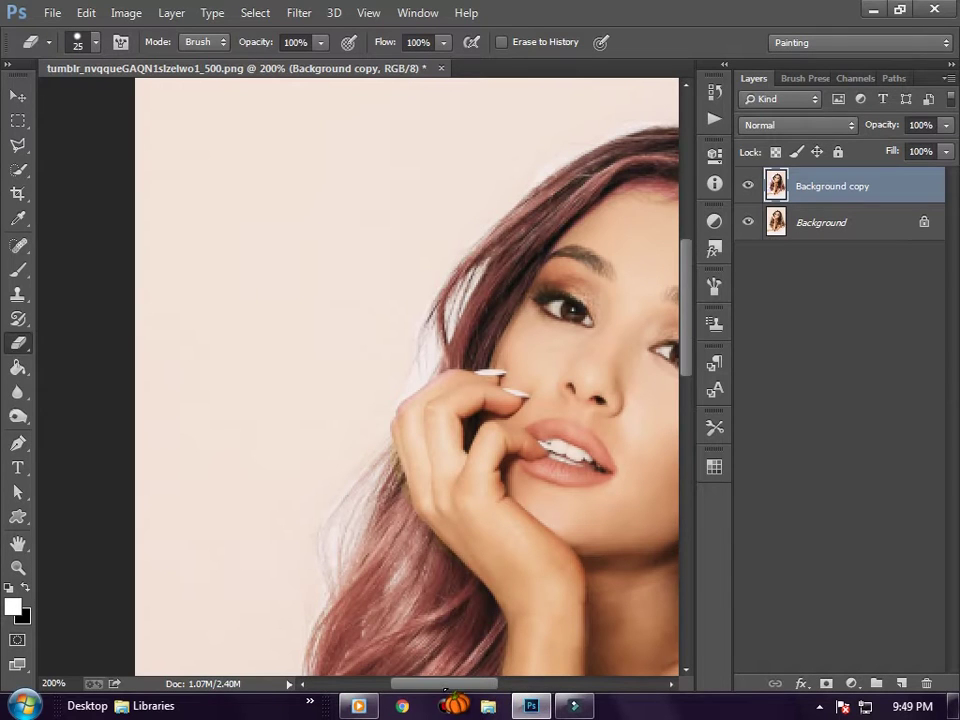
{"action": "left_click_drag", "start_coordinate": [455, 683], "coordinate": [490, 683]}
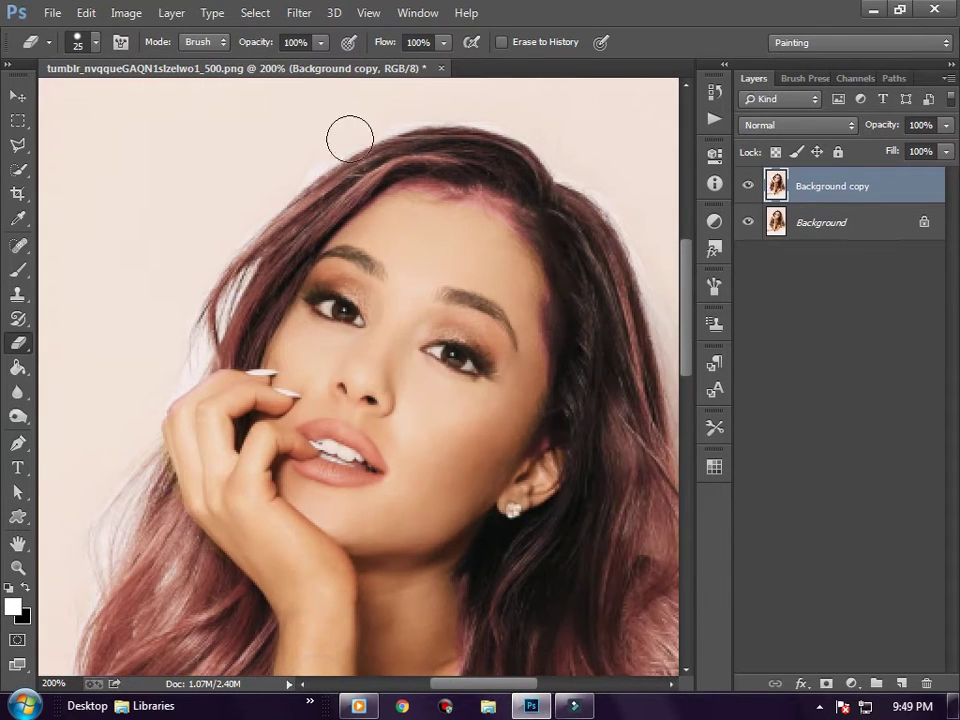
{"action": "left_click_drag", "start_coordinate": [352, 127], "coordinate": [296, 164]}
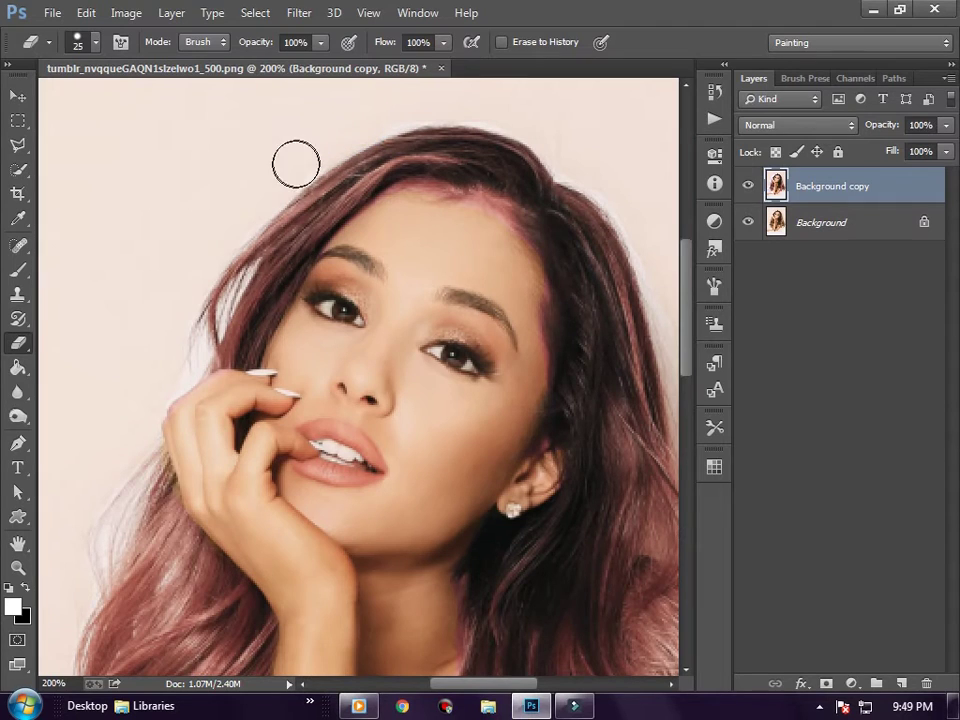
{"action": "left_click", "coordinate": [204, 234]}
{"action": "mouse_move", "coordinate": [409, 117]}
{"action": "left_mouse_down"}
{"action": "mouse_move", "coordinate": [603, 182]}
{"action": "mouse_move", "coordinate": [671, 311]}
{"action": "left_mouse_up"}
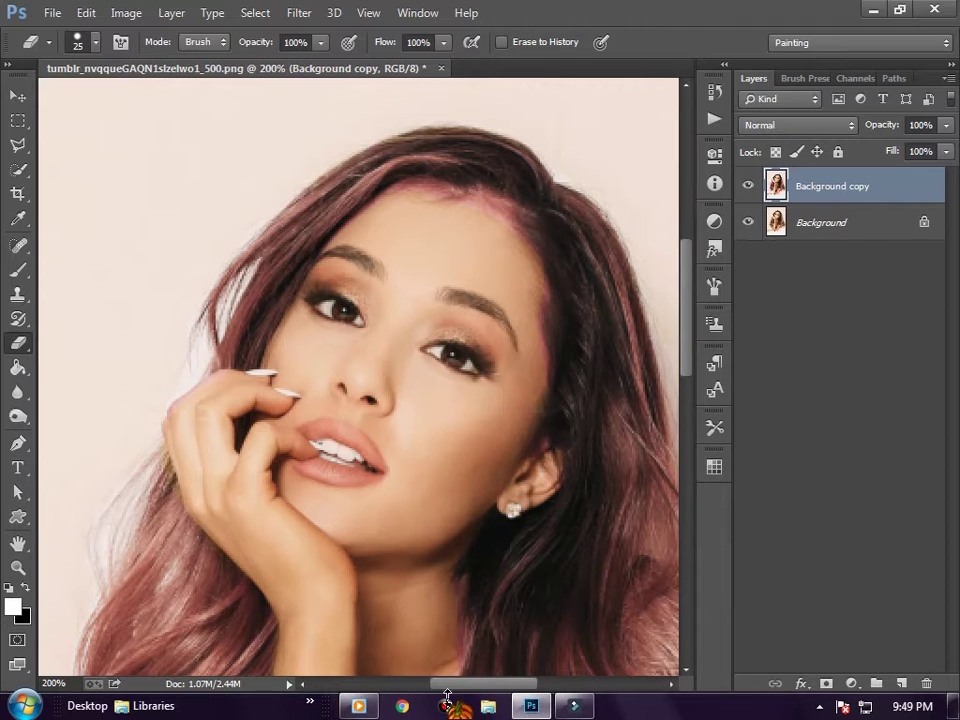
Step: Navigate to the hand and erase the pink spill on the fingertip
{"action": "left_click_drag", "start_coordinate": [447, 690], "coordinate": [492, 690]}
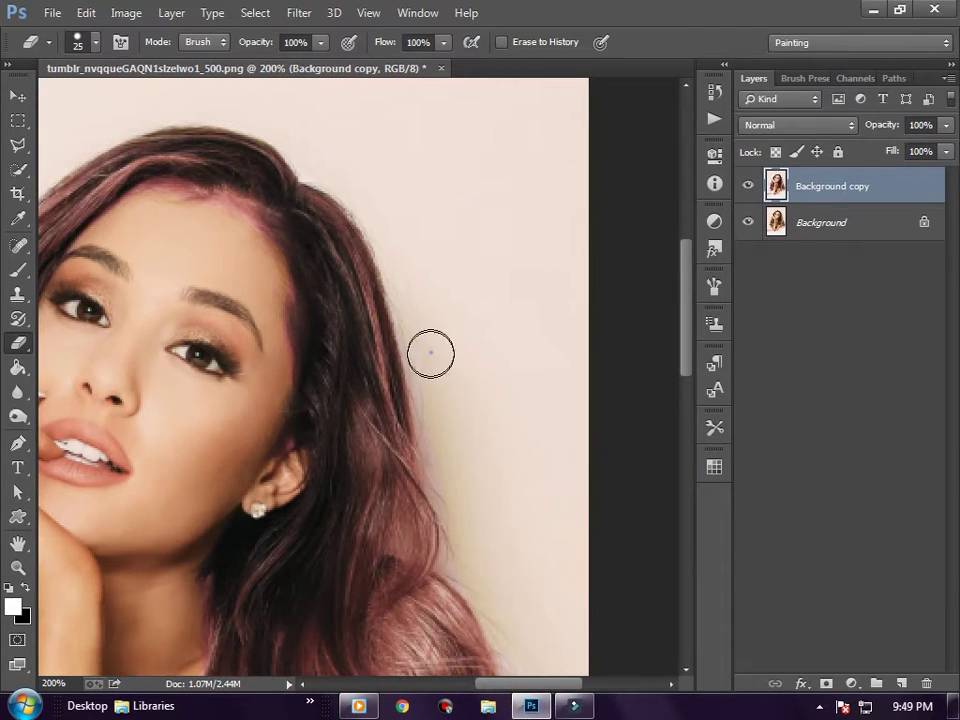
{"action": "scroll", "coordinate": [463, 516], "scroll_direction": "down", "scroll_amount": 2}
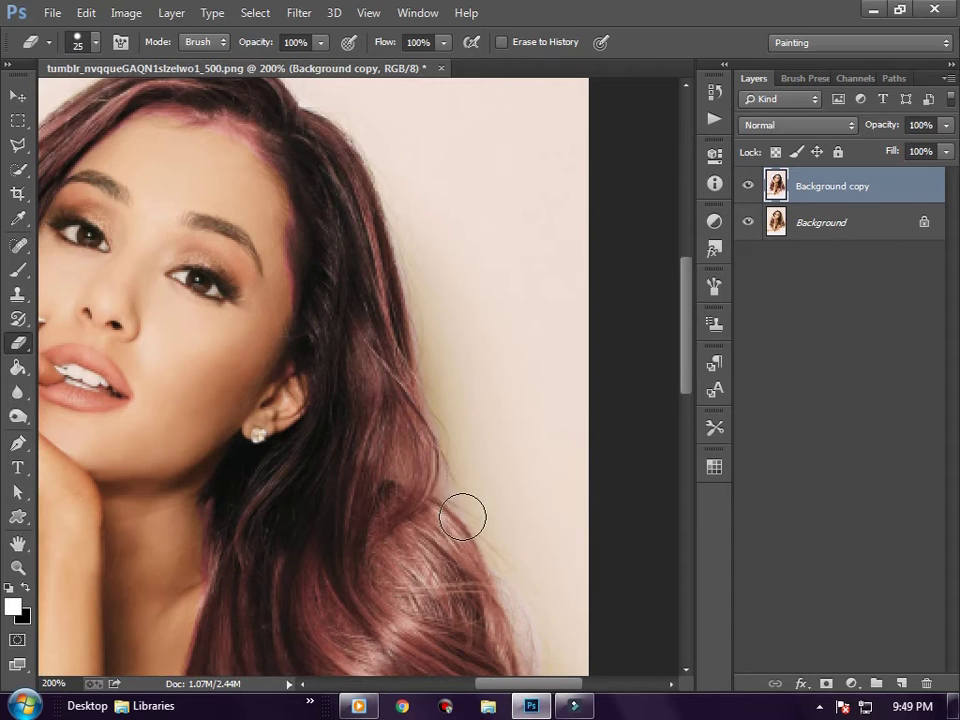
{"action": "scroll", "coordinate": [463, 516], "scroll_direction": "down", "scroll_amount": 2}
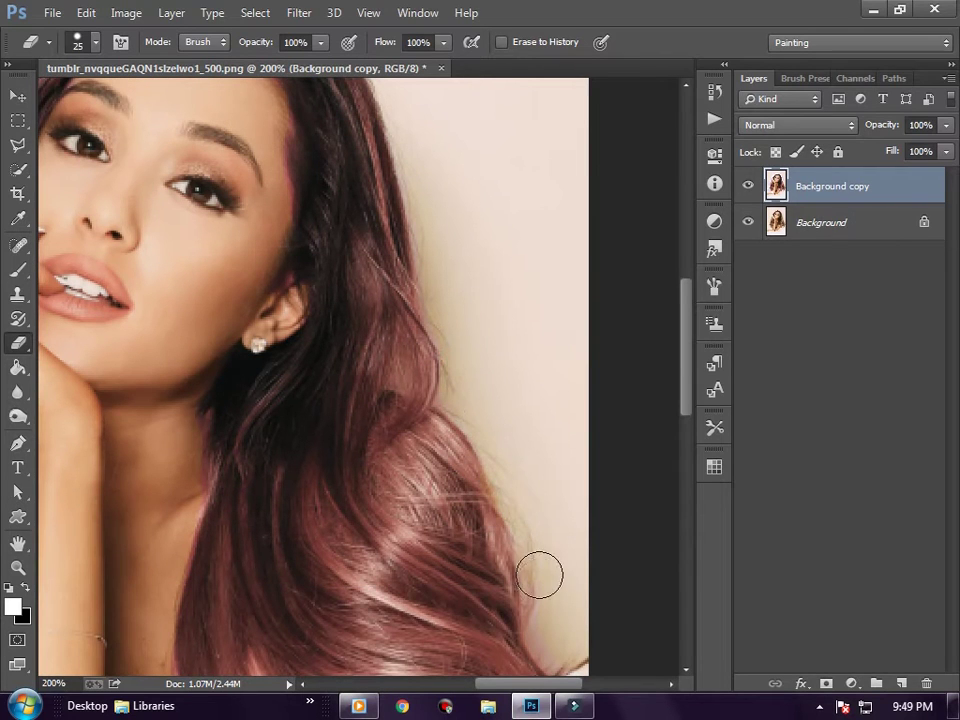
{"action": "scroll", "coordinate": [540, 580], "scroll_direction": "down", "scroll_amount": 3}
{"action": "scroll", "coordinate": [550, 579], "scroll_direction": "down", "scroll_amount": 1}
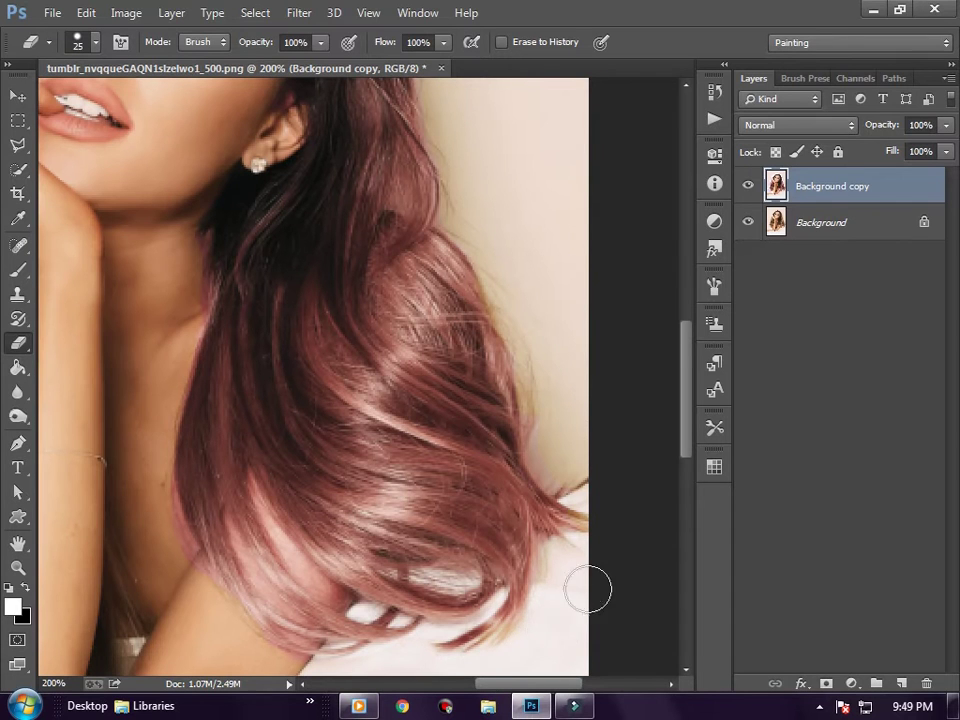
{"action": "left_click_drag", "start_coordinate": [518, 686], "coordinate": [483, 688]}
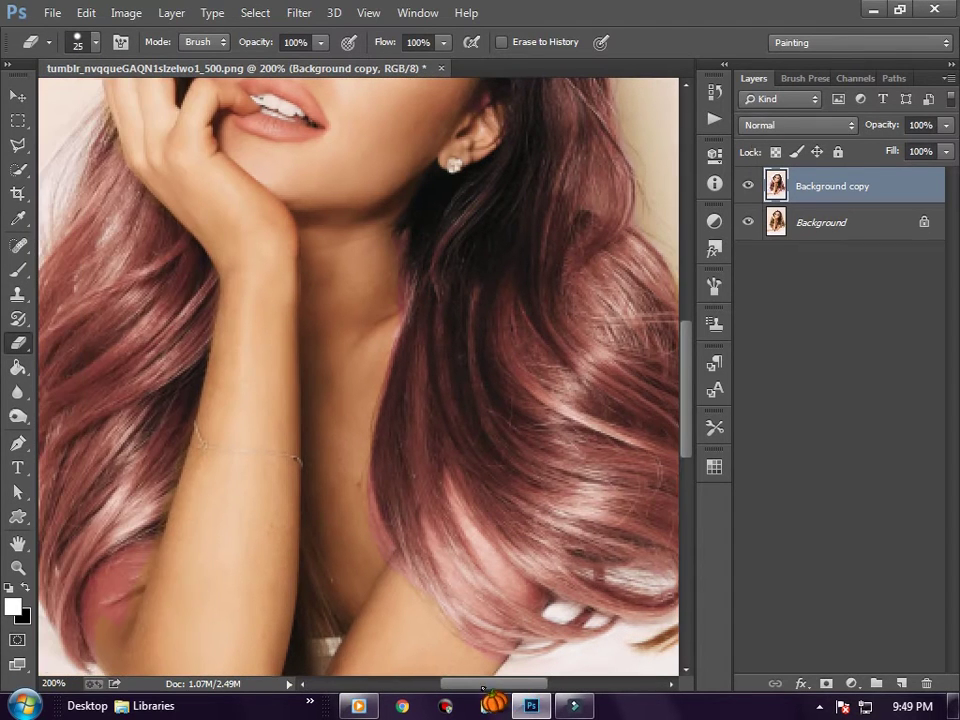
{"action": "scroll", "coordinate": [251, 370], "scroll_direction": "down", "scroll_amount": 1}
{"action": "scroll", "coordinate": [251, 370], "scroll_direction": "up", "scroll_amount": 1}
{"action": "scroll", "coordinate": [251, 370], "scroll_direction": "up", "scroll_amount": 2}
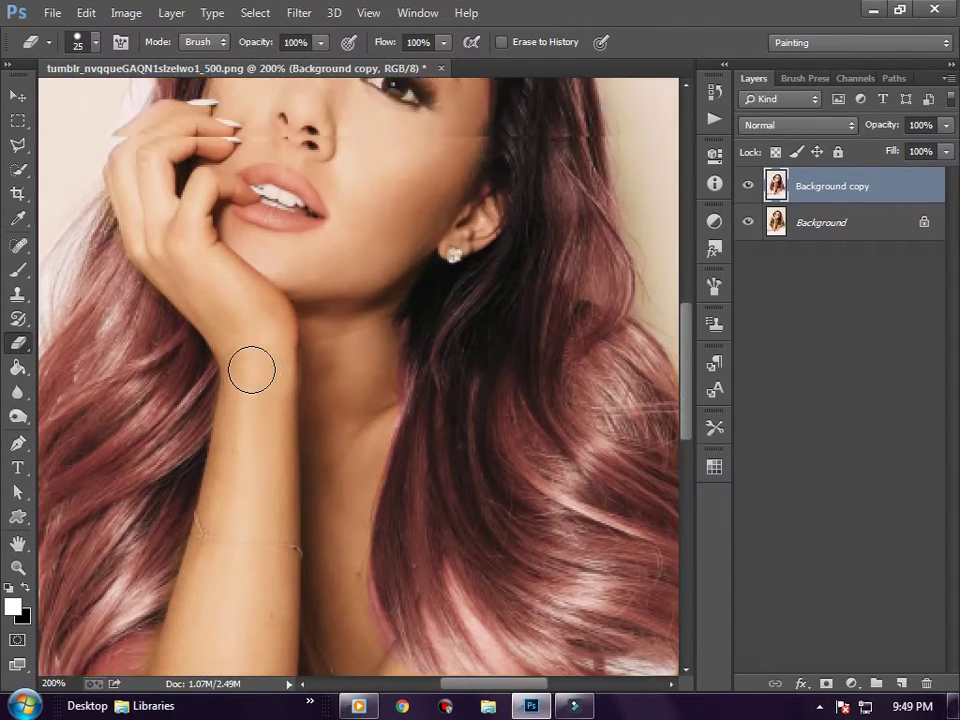
{"action": "scroll", "coordinate": [251, 370], "scroll_direction": "up", "scroll_amount": 2}
{"action": "left_click", "coordinate": [130, 190]}
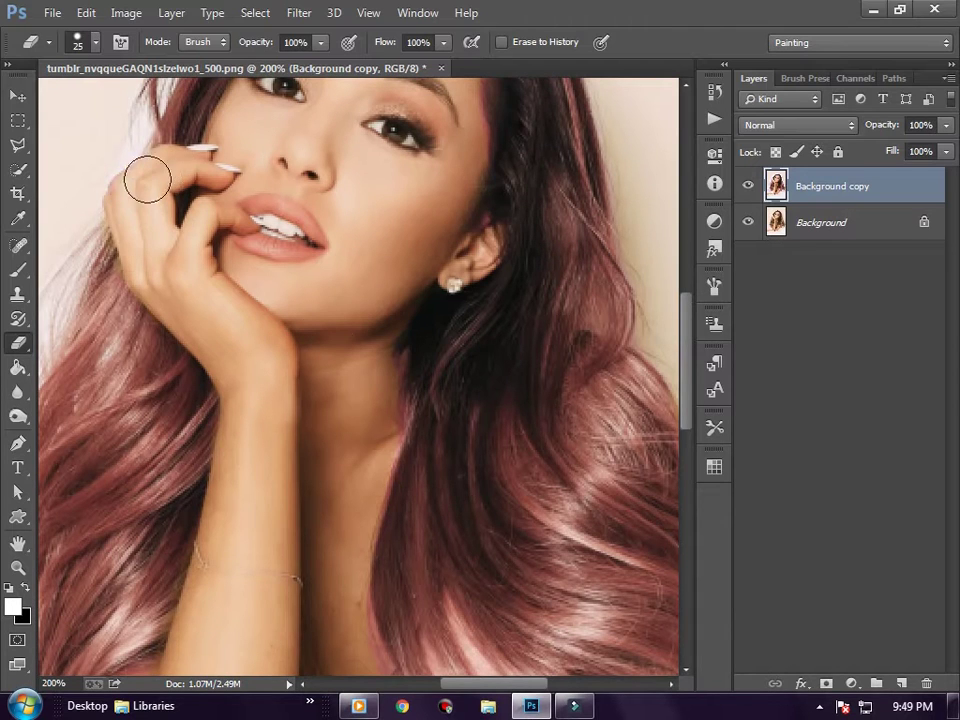
Step: Shrink the eraser to 9 px in Brush Presets and return to the Layers panel
{"action": "scroll", "coordinate": [343, 386], "scroll_direction": "down", "scroll_amount": 1}
{"action": "scroll", "coordinate": [343, 380], "scroll_direction": "up", "scroll_amount": 3}
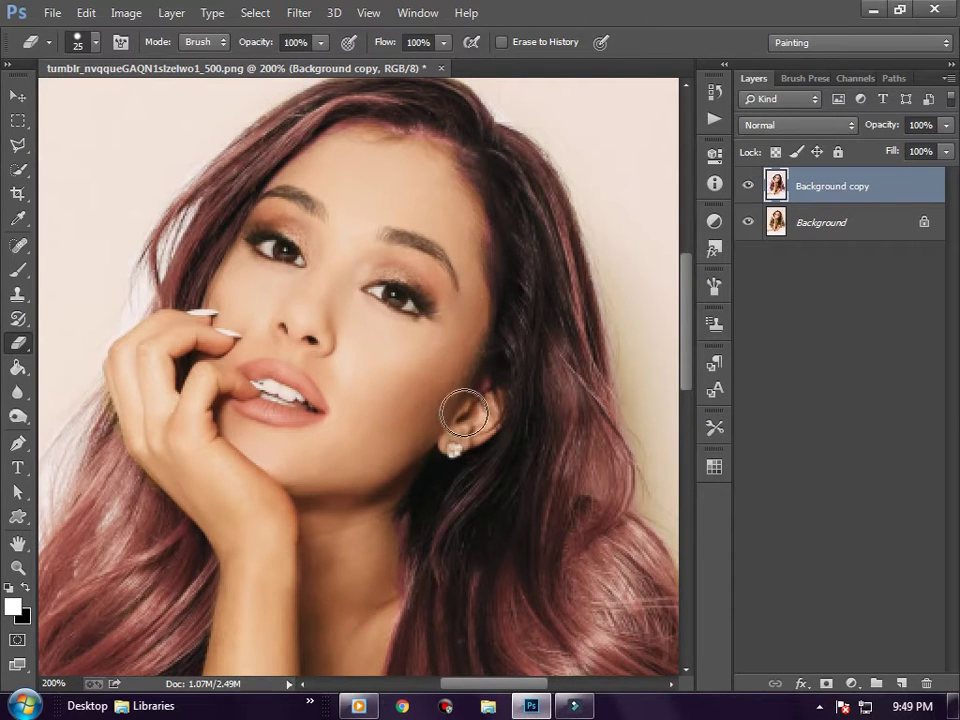
{"action": "scroll", "coordinate": [440, 400], "scroll_direction": "down", "scroll_amount": 1}
{"action": "scroll", "coordinate": [300, 360], "scroll_direction": "down", "scroll_amount": 2}
{"action": "scroll", "coordinate": [300, 354], "scroll_direction": "down", "scroll_amount": 1}
{"action": "scroll", "coordinate": [300, 354], "scroll_direction": "up", "scroll_amount": 1}
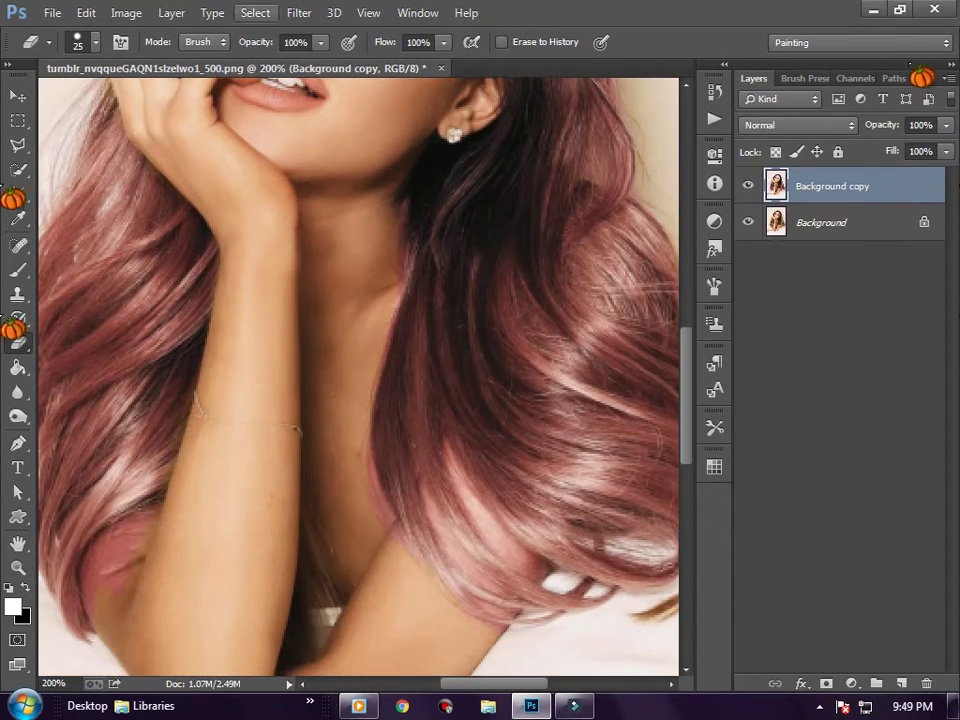
{"action": "left_click", "coordinate": [810, 80]}
{"action": "left_click_drag", "start_coordinate": [757, 121], "coordinate": [748, 121]}
{"action": "left_click", "coordinate": [752, 78]}
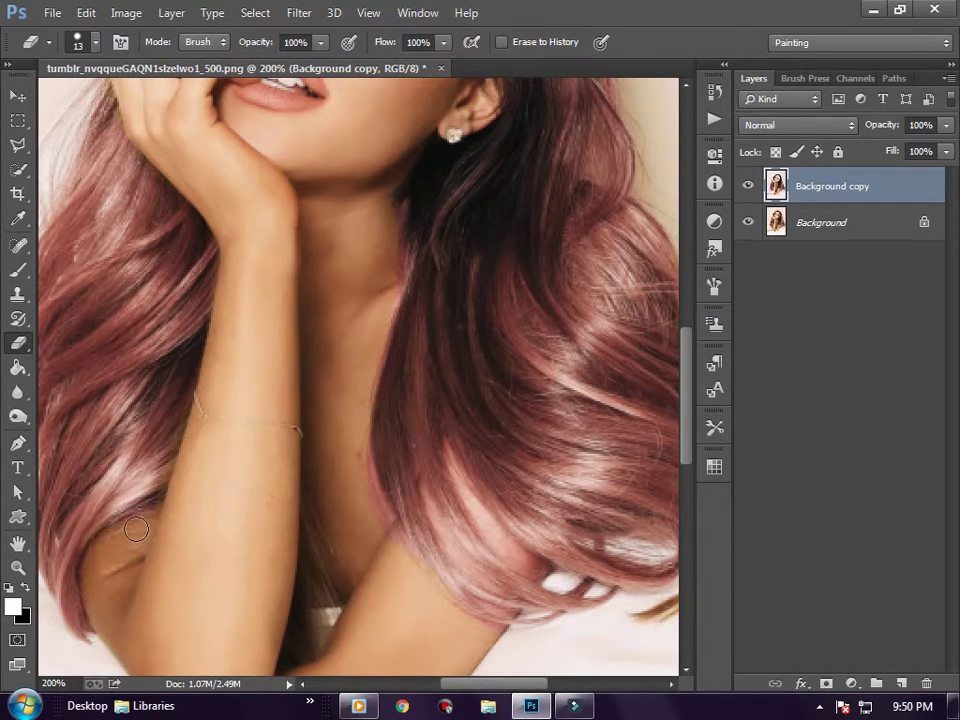
{"action": "scroll", "coordinate": [358, 505], "scroll_direction": "down", "scroll_amount": 1}
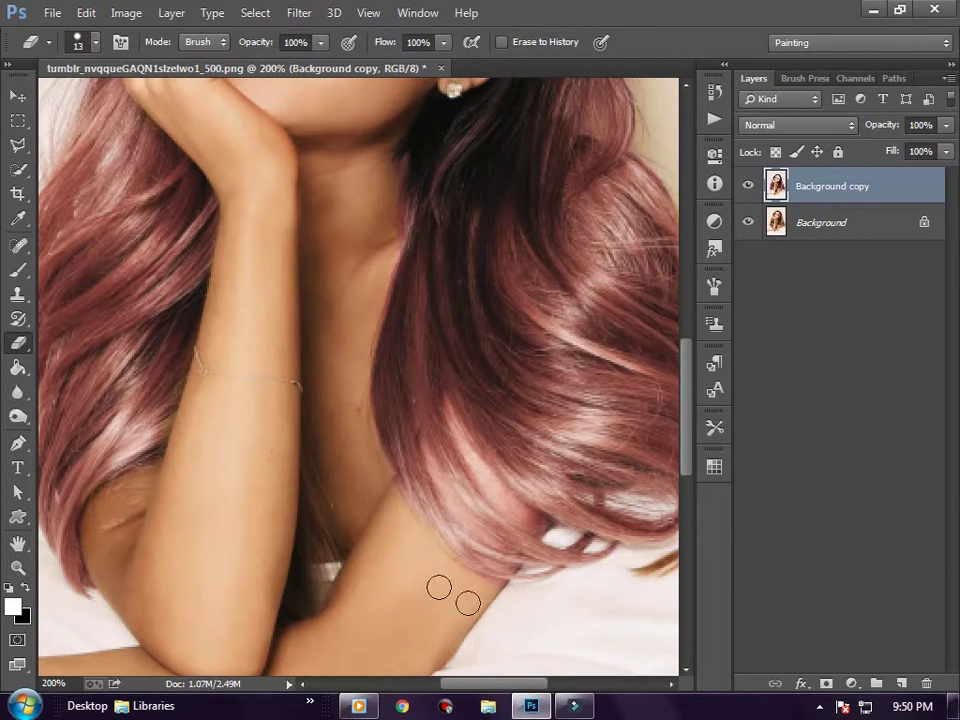
Step: Set the eraser Size to 5 px and zoom back out to 100%
{"action": "left_click", "coordinate": [789, 78]}
{"action": "left_click_drag", "start_coordinate": [758, 117], "coordinate": [744, 118]}
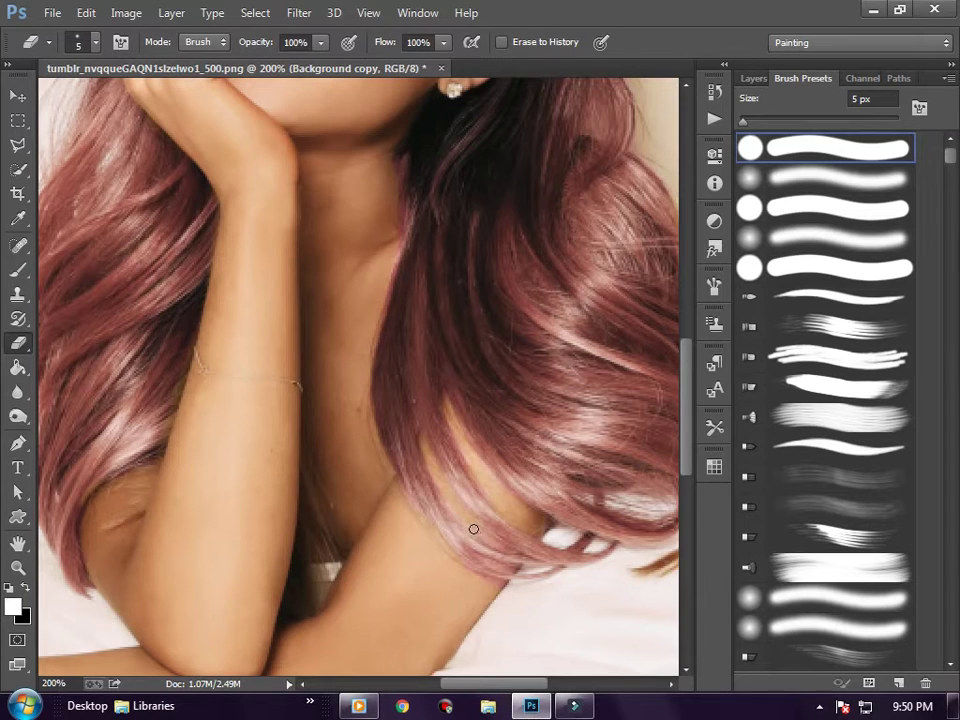
{"action": "scroll", "coordinate": [337, 588], "scroll_direction": "up", "scroll_amount": 2}
{"action": "scroll", "coordinate": [324, 583], "scroll_direction": "up", "scroll_amount": 3}
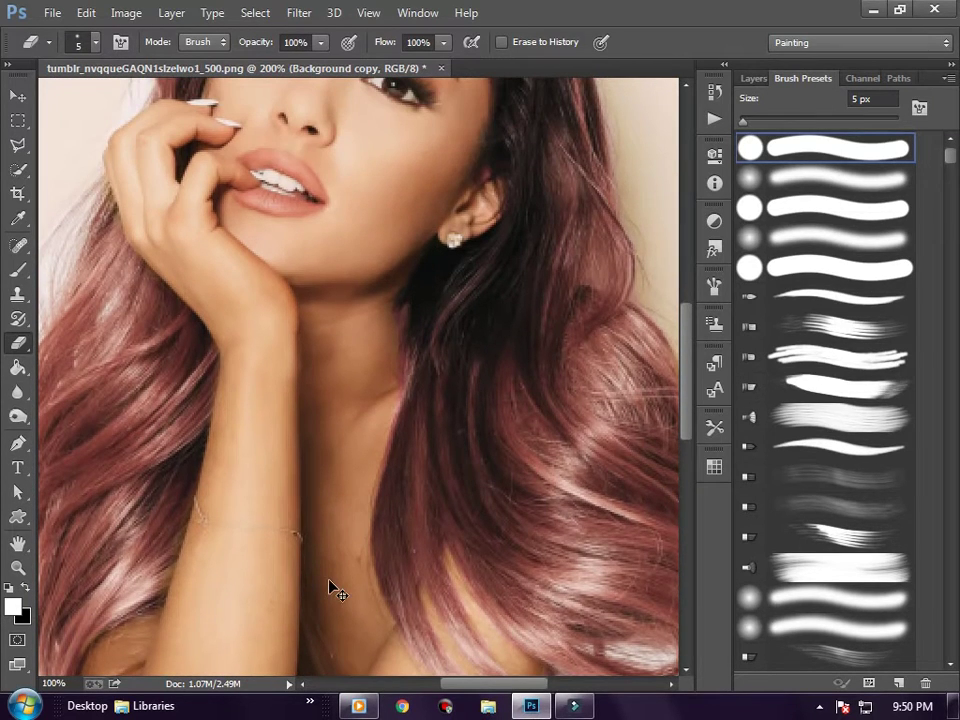
{"action": "scroll", "coordinate": [330, 588], "scroll_direction": "down", "scroll_amount": 1}
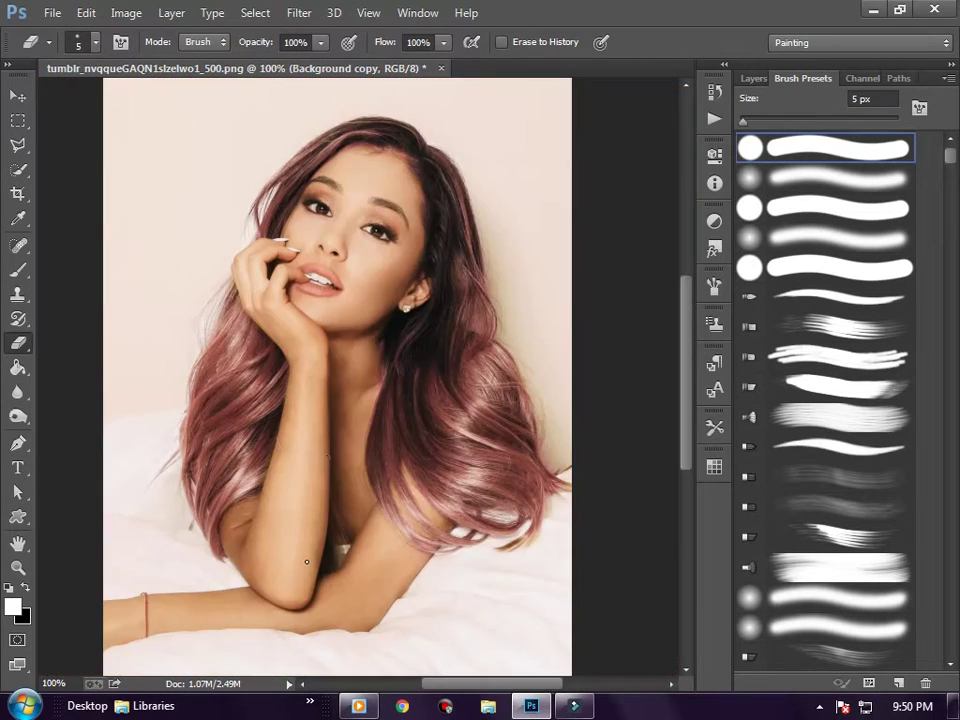
Step: Sample a dark red from the photo as the paint colour and add an empty Layer 1
{"action": "left_click", "coordinate": [17, 218]}
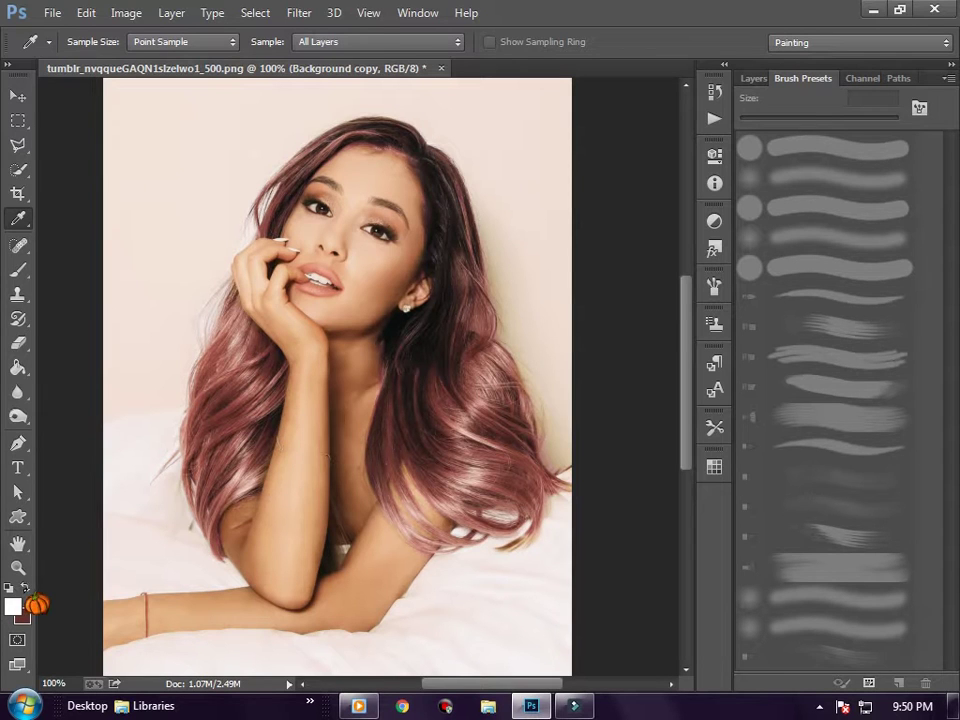
{"action": "left_click", "coordinate": [25, 588]}
{"action": "left_click", "coordinate": [755, 78]}
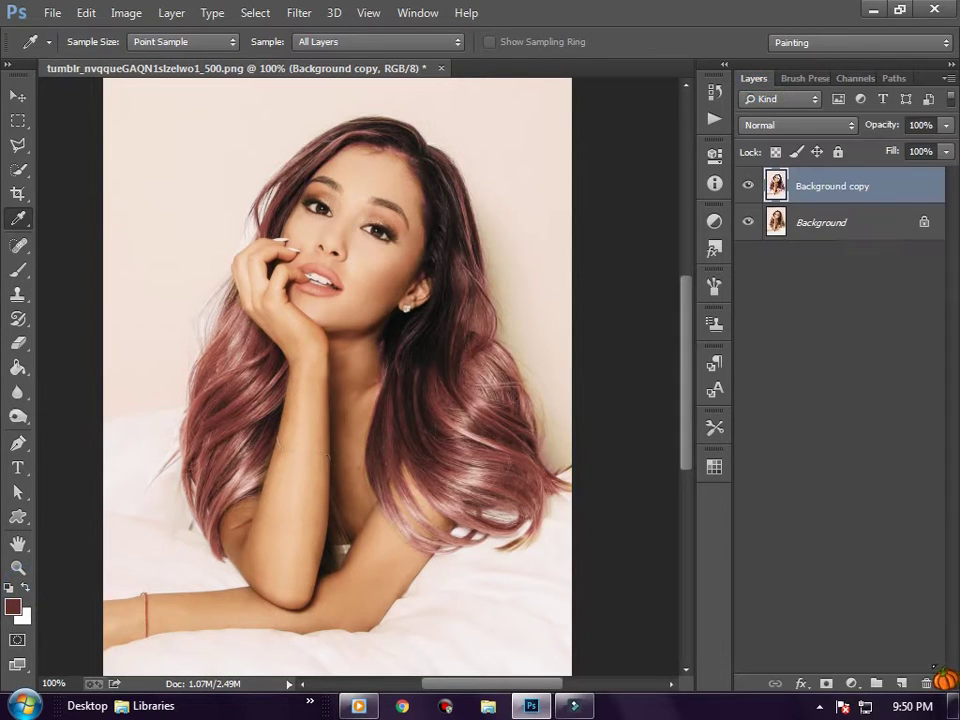
{"action": "left_click", "coordinate": [901, 683]}
{"action": "left_click", "coordinate": [18, 268]}
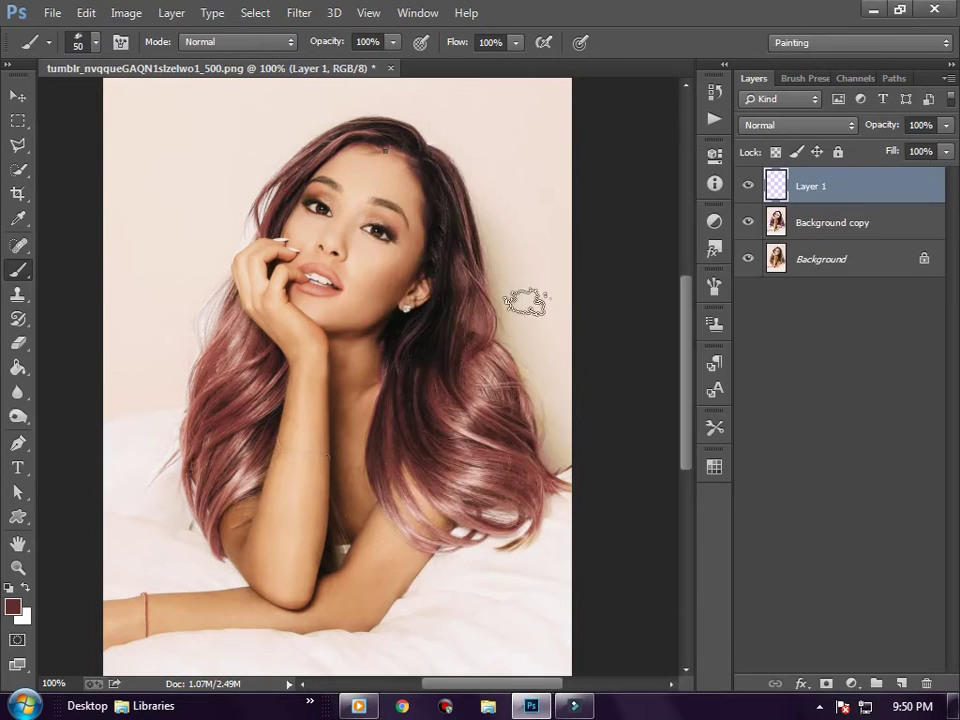
Step: Choose a soft round brush tip at 0% hardness and 27 px size
{"action": "right_click", "coordinate": [525, 302]}
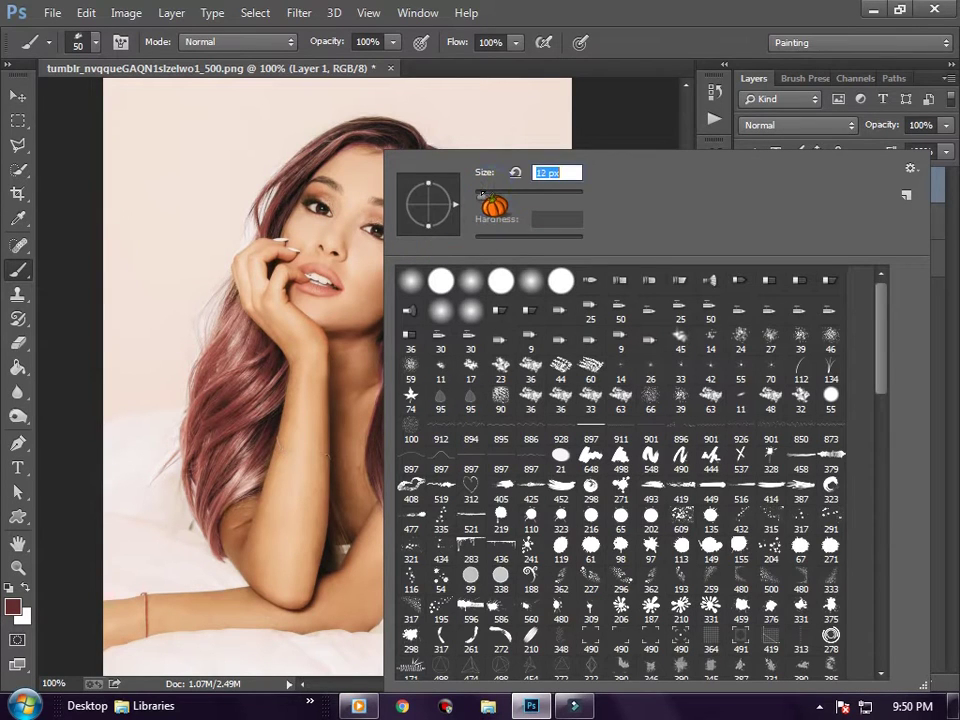
{"action": "left_click", "coordinate": [529, 282]}
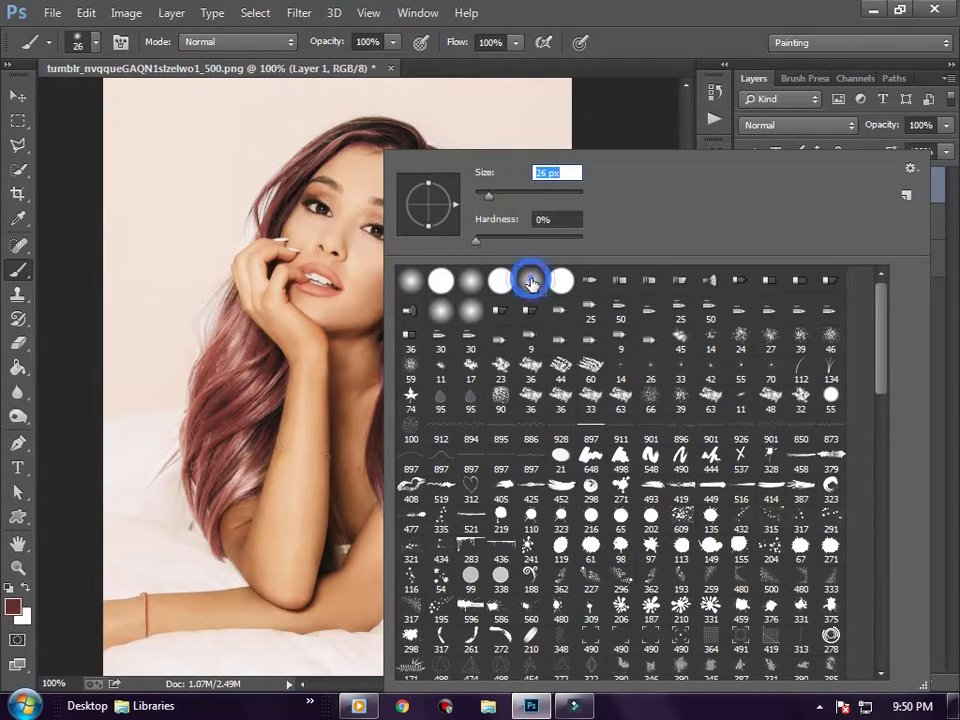
{"action": "left_click_drag", "start_coordinate": [493, 193], "coordinate": [489, 193]}
{"action": "left_click", "coordinate": [232, 503]}
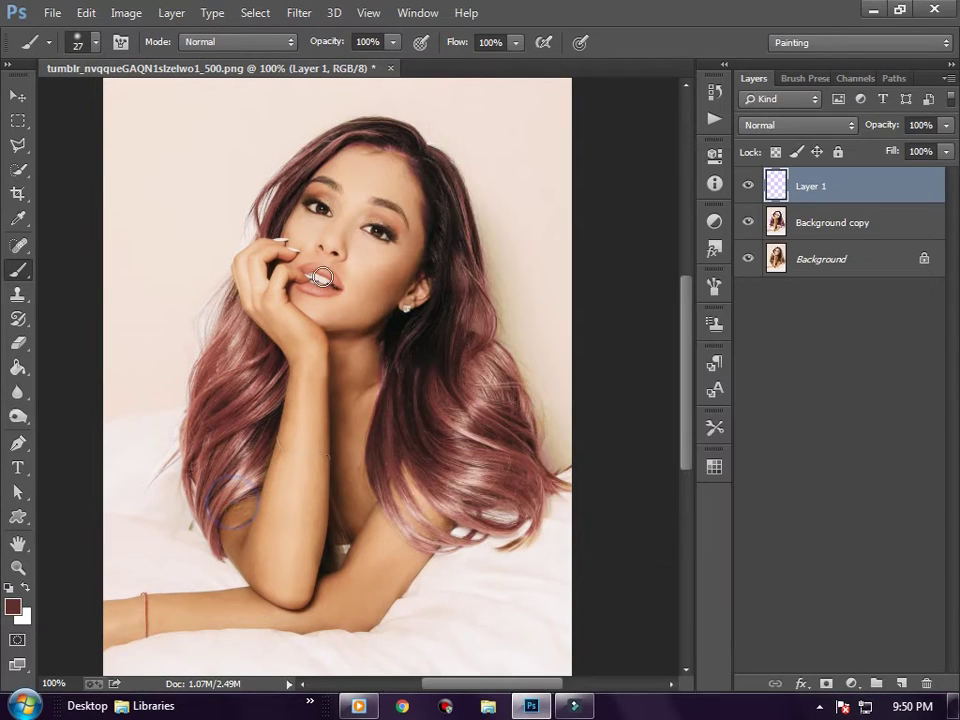
Step: Paint dark red dabs on the shoulder and over the hair at the hairline
{"action": "left_click", "coordinate": [247, 514]}
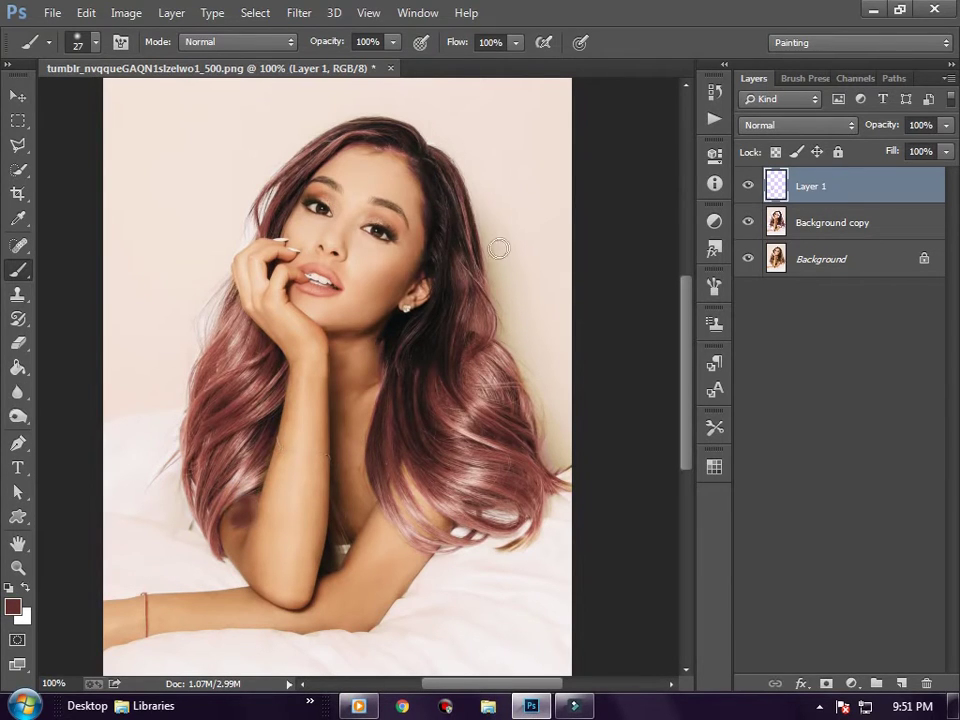
{"action": "left_click_drag", "start_coordinate": [411, 166], "coordinate": [428, 204]}
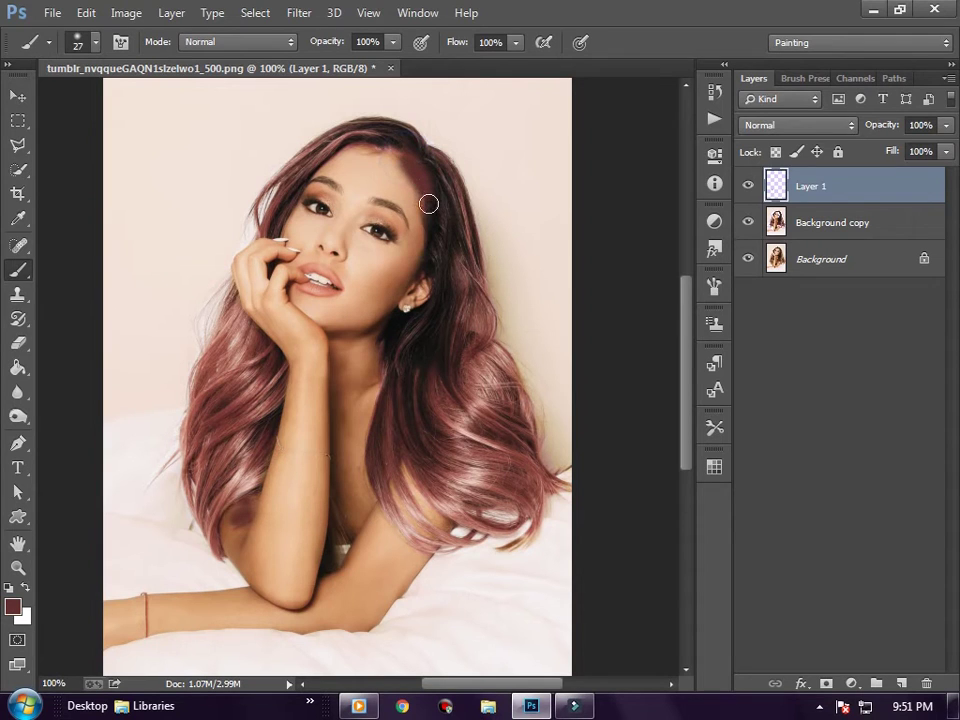
{"action": "left_click", "coordinate": [826, 126]}
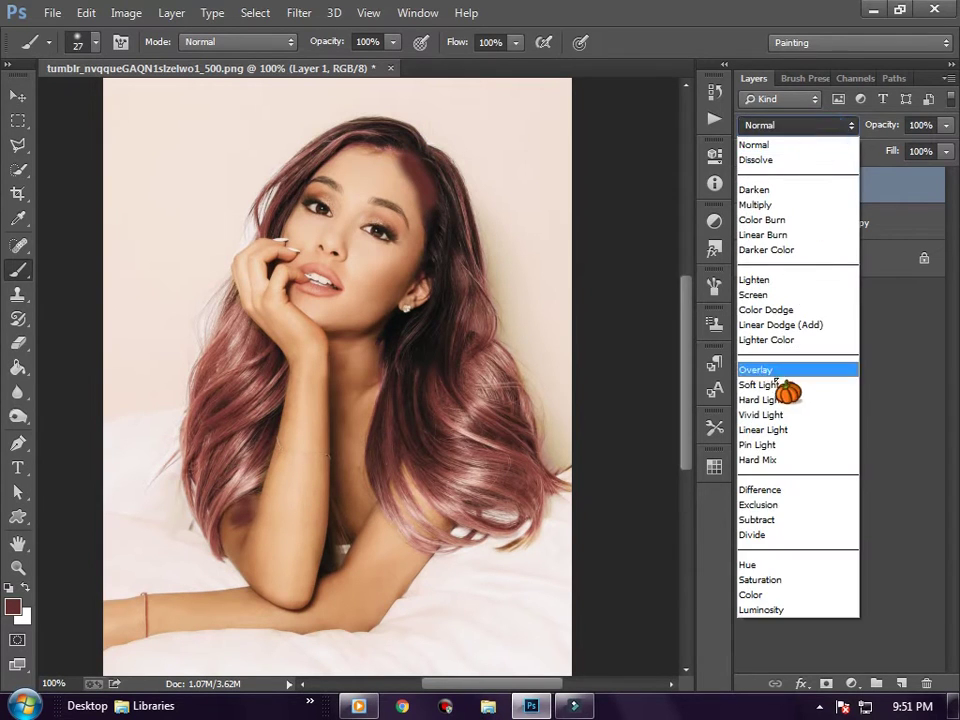
Step: Set Layer 1 to Soft Light at 29% opacity, adding one more red stroke on the hair
{"action": "left_click", "coordinate": [779, 379]}
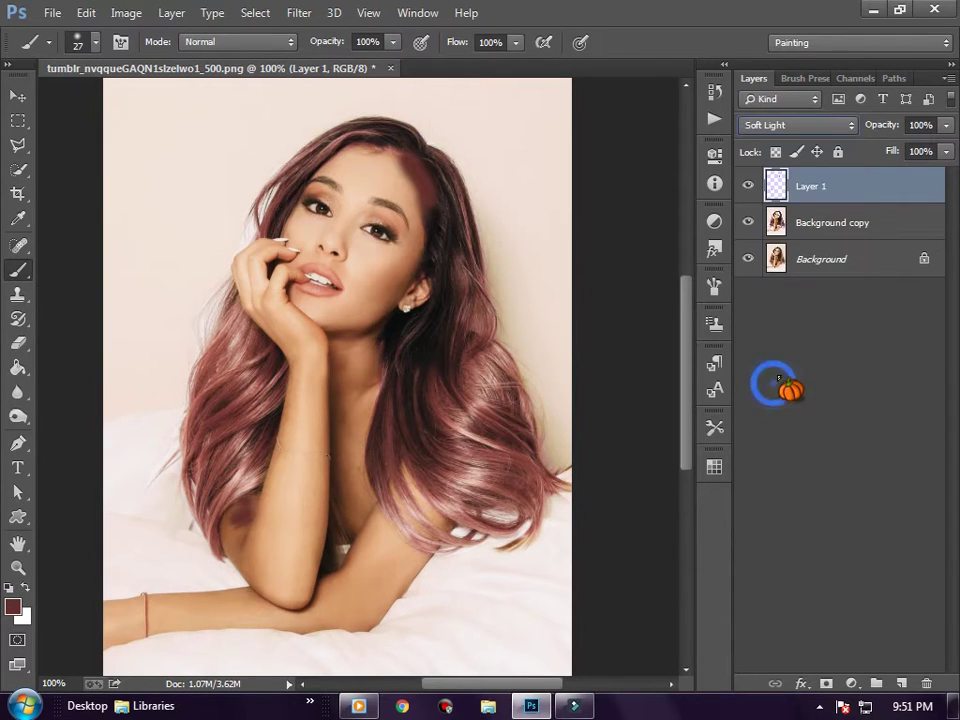
{"action": "left_click", "coordinate": [946, 125]}
{"action": "left_click_drag", "start_coordinate": [896, 147], "coordinate": [878, 147]}
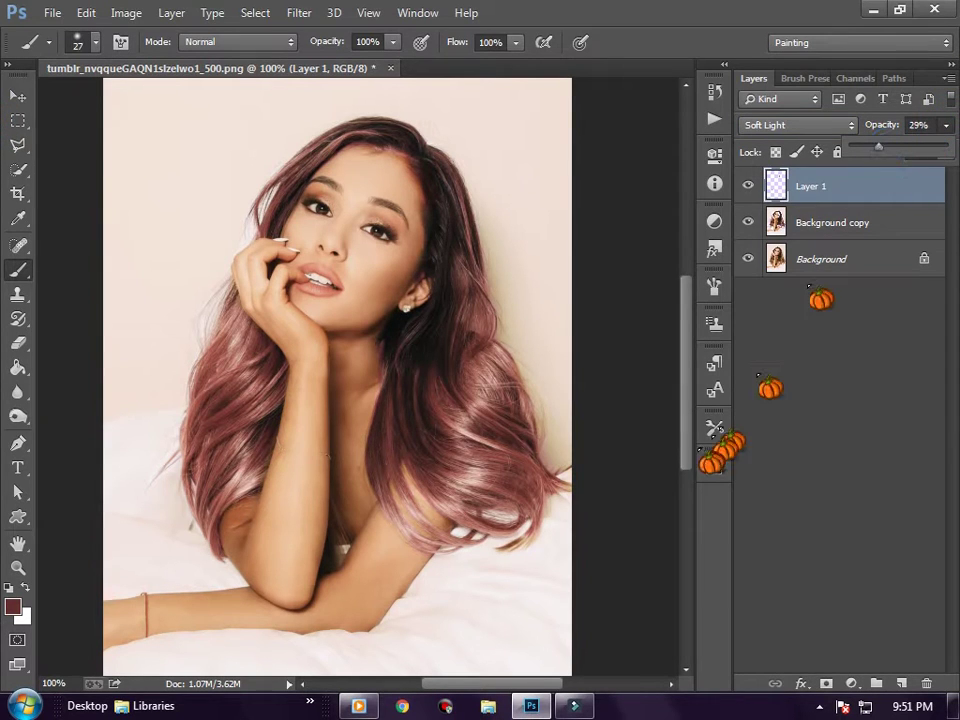
{"action": "left_click", "coordinate": [780, 125]}
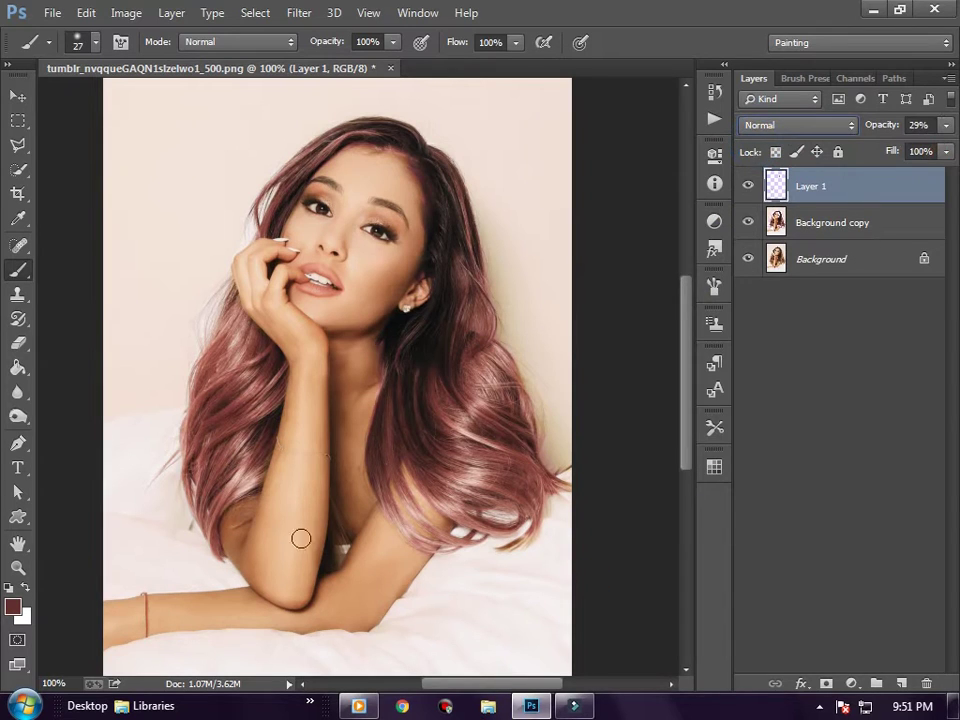
{"action": "left_click_drag", "start_coordinate": [530, 394], "coordinate": [526, 411]}
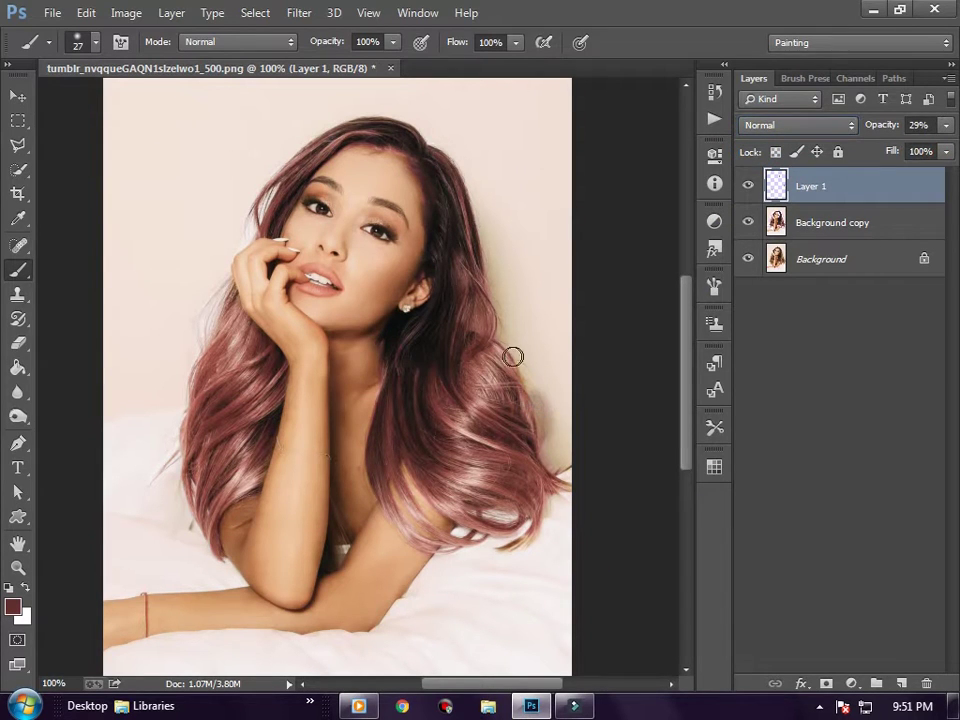
{"action": "left_click", "coordinate": [771, 125]}
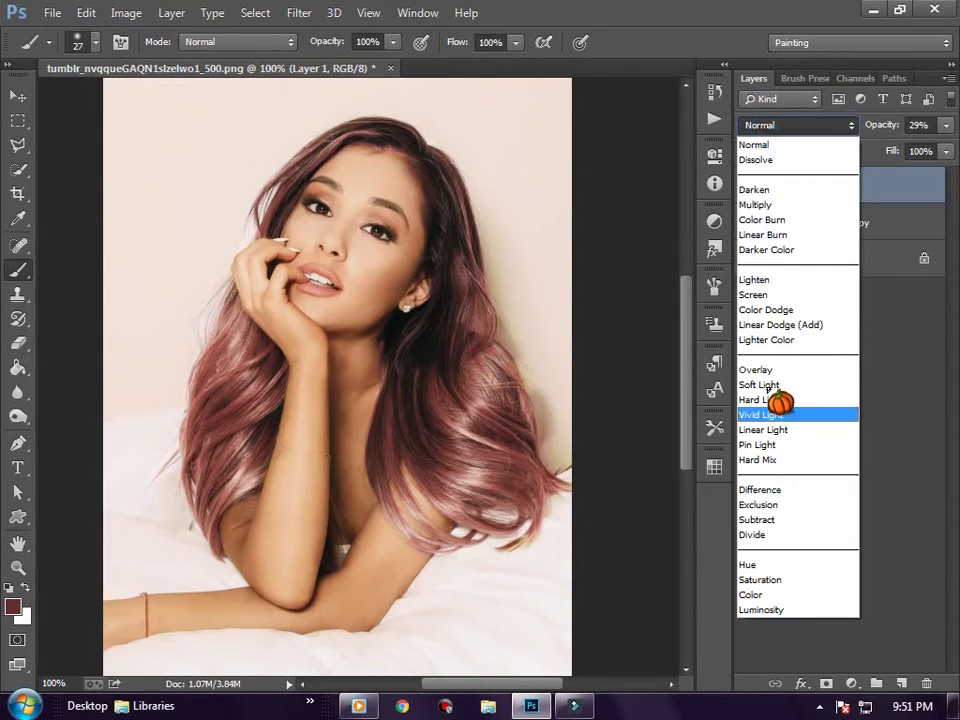
{"action": "left_click", "coordinate": [768, 385]}
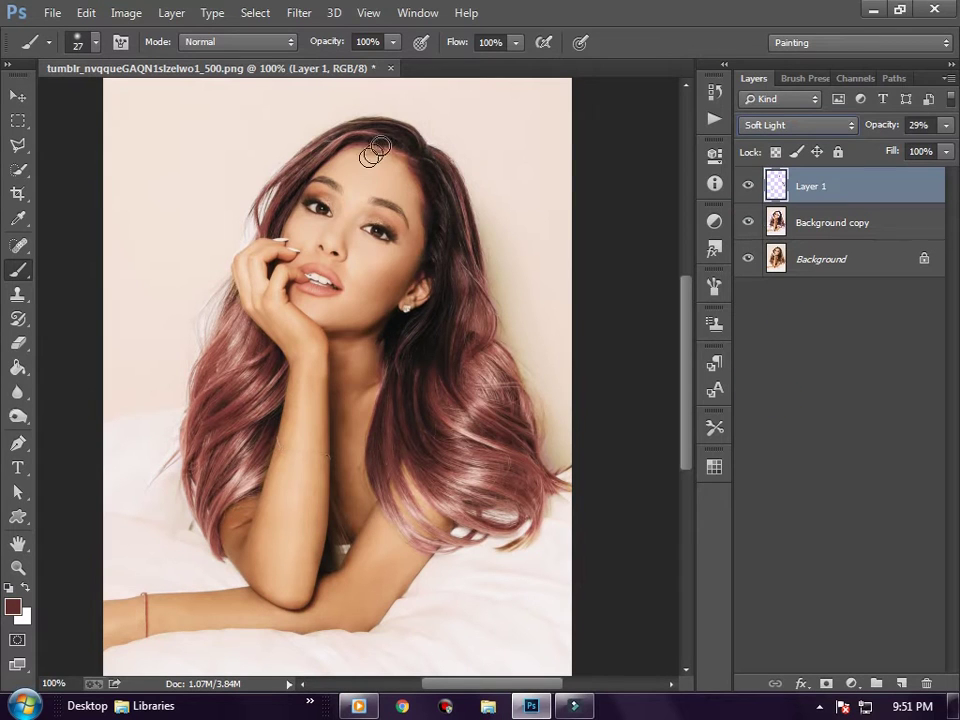
Step: Dab soft red tint on the hair beside the hand and near the forearm
{"action": "left_click", "coordinate": [231, 290]}
{"action": "scroll", "coordinate": [320, 335], "scroll_direction": "up", "scroll_amount": 1}
{"action": "left_click", "coordinate": [103, 214]}
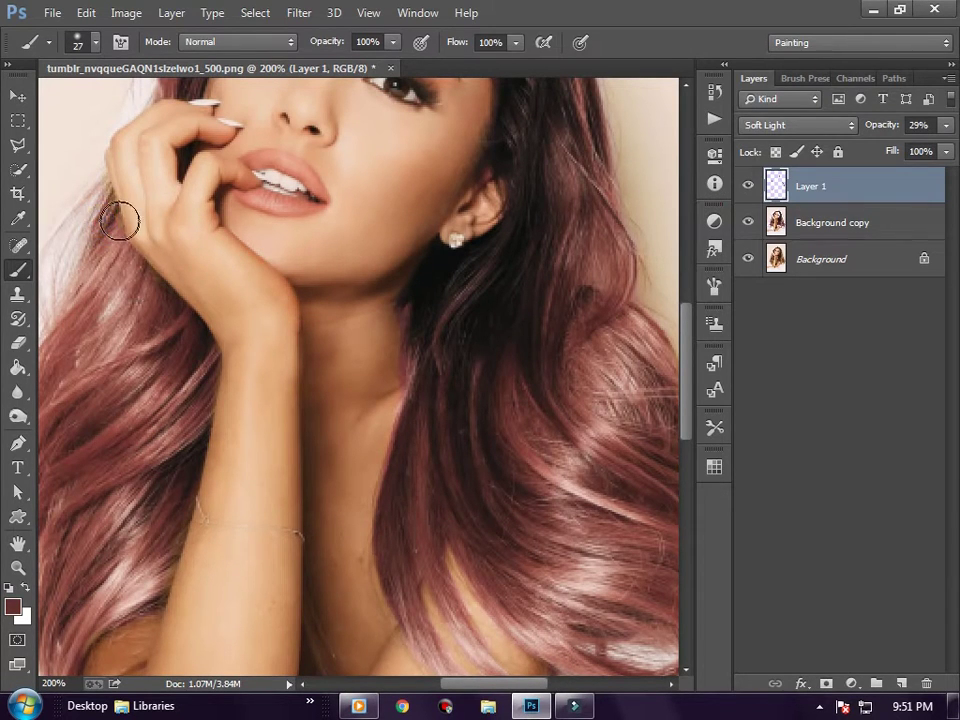
{"action": "left_click", "coordinate": [171, 319]}
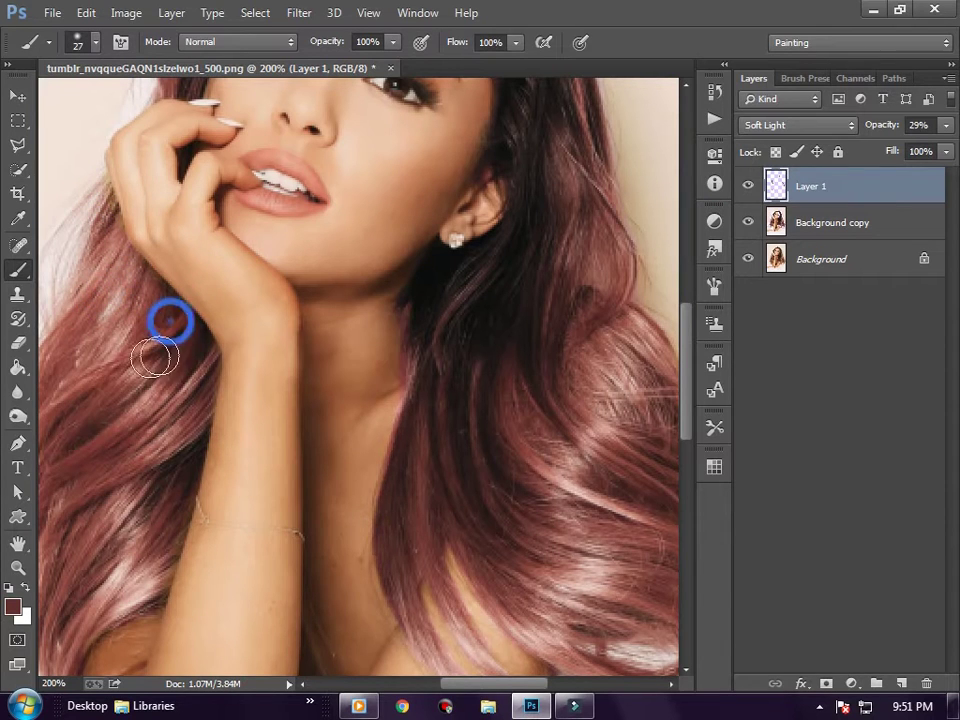
{"action": "scroll", "coordinate": [394, 594], "scroll_direction": "left", "scroll_amount": 3}
{"action": "scroll", "coordinate": [300, 600], "scroll_direction": "down", "scroll_amount": 3}
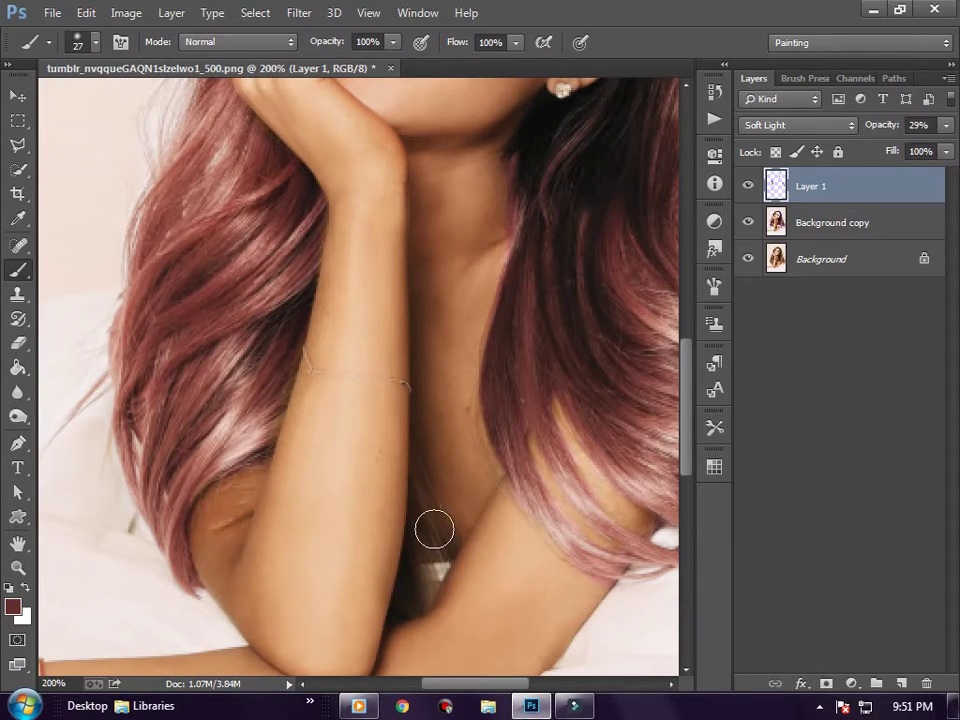
{"action": "left_click", "coordinate": [535, 580]}
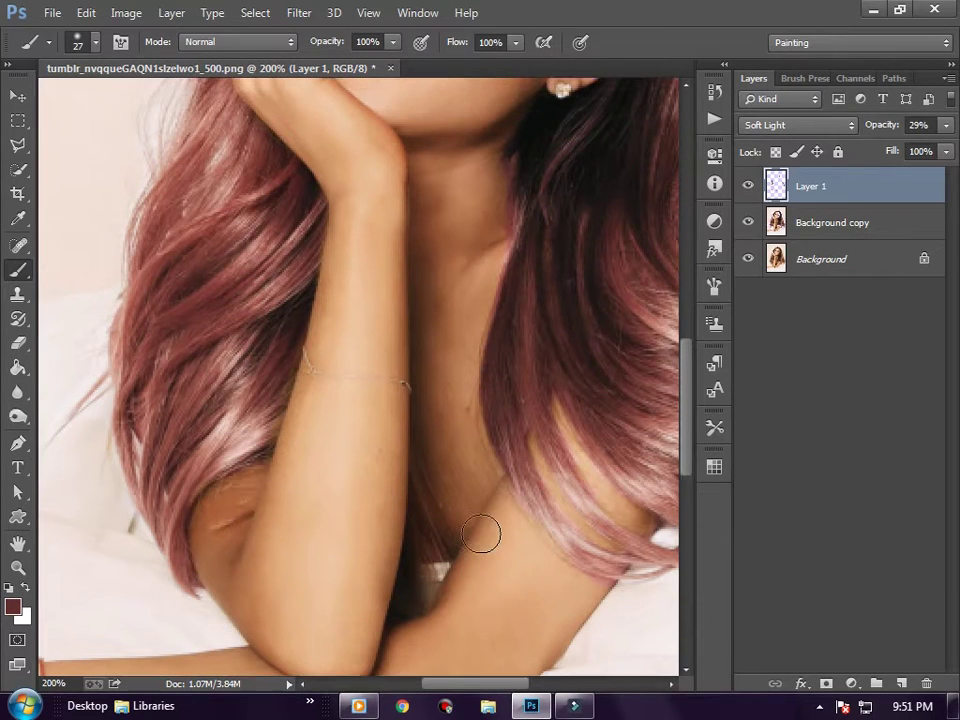
{"action": "scroll", "coordinate": [480, 535], "scroll_direction": "up", "scroll_amount": 1}
{"action": "left_click", "coordinate": [800, 228]}
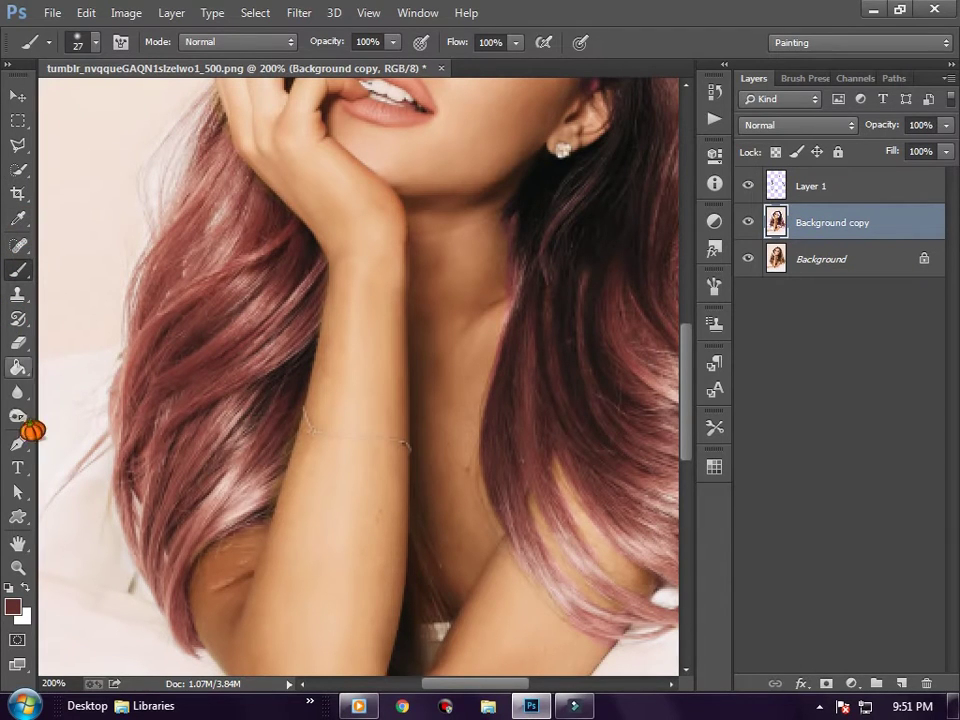
Step: Trace a closed Pen path around the gap below the forearm and convert it to a selection
{"action": "left_click", "coordinate": [20, 443]}
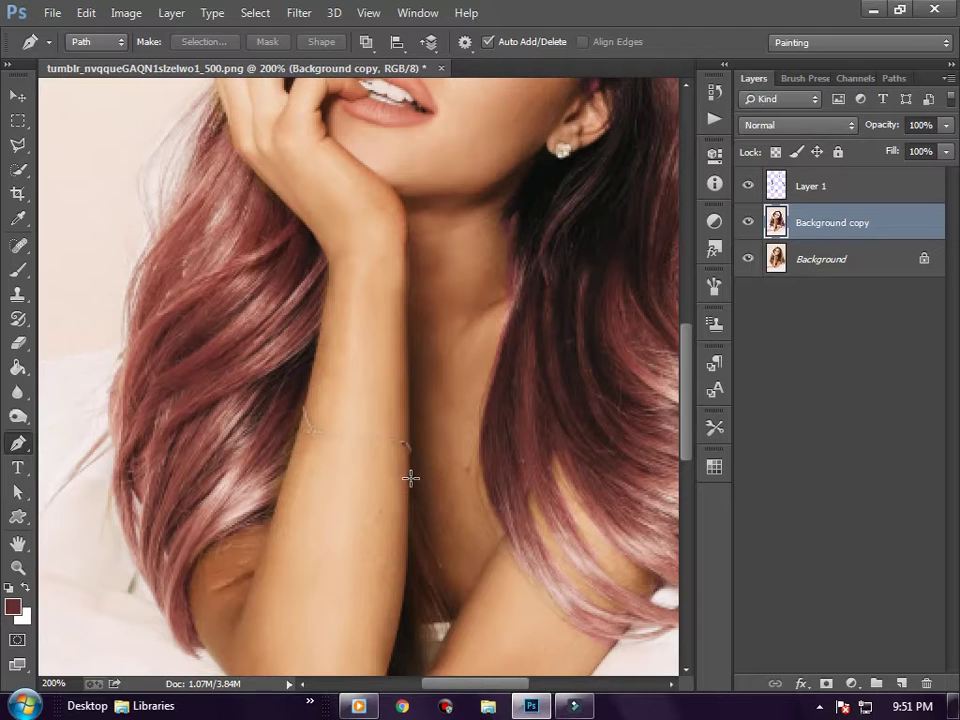
{"action": "left_click", "coordinate": [461, 606]}
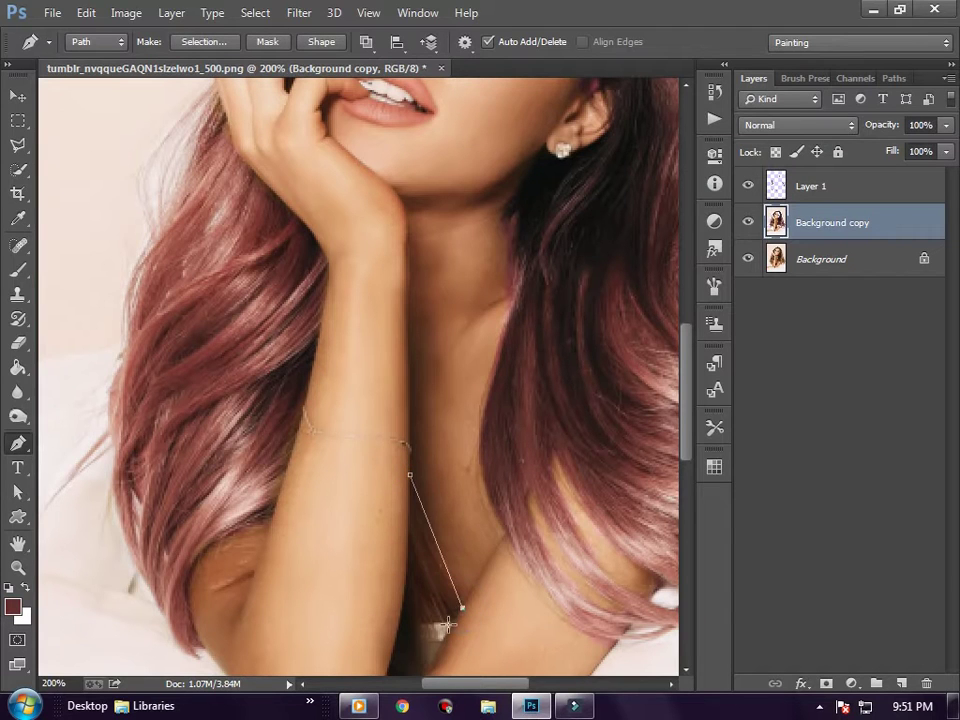
{"action": "scroll", "coordinate": [450, 610], "scroll_direction": "down", "scroll_amount": 2}
{"action": "left_click", "coordinate": [433, 607]}
{"action": "left_click", "coordinate": [392, 628]}
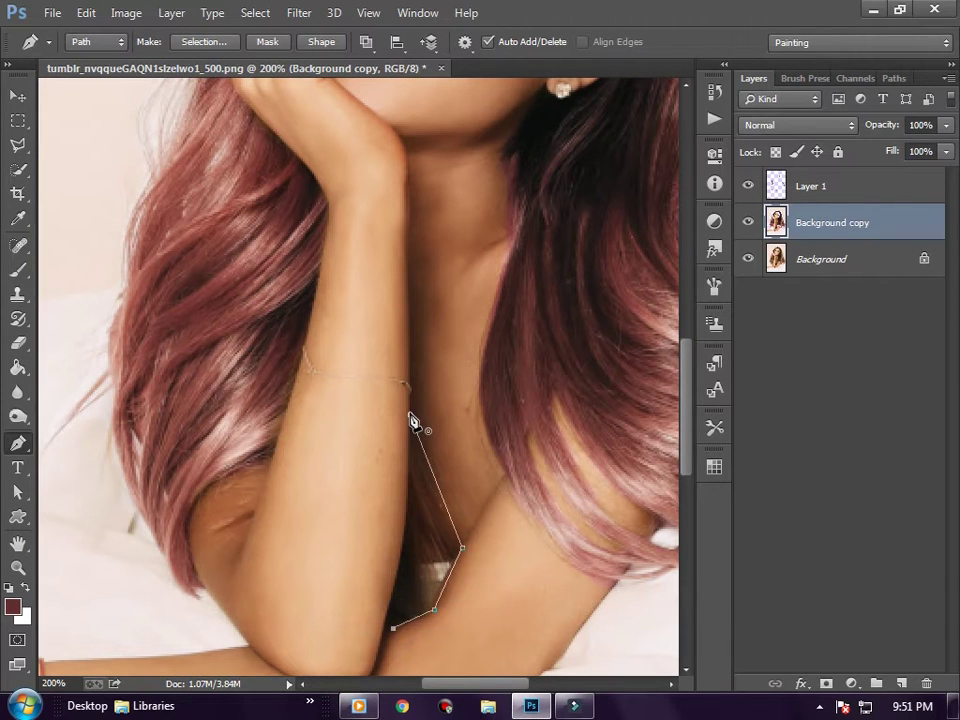
{"action": "left_click", "coordinate": [411, 416]}
{"action": "right_click", "coordinate": [410, 416]}
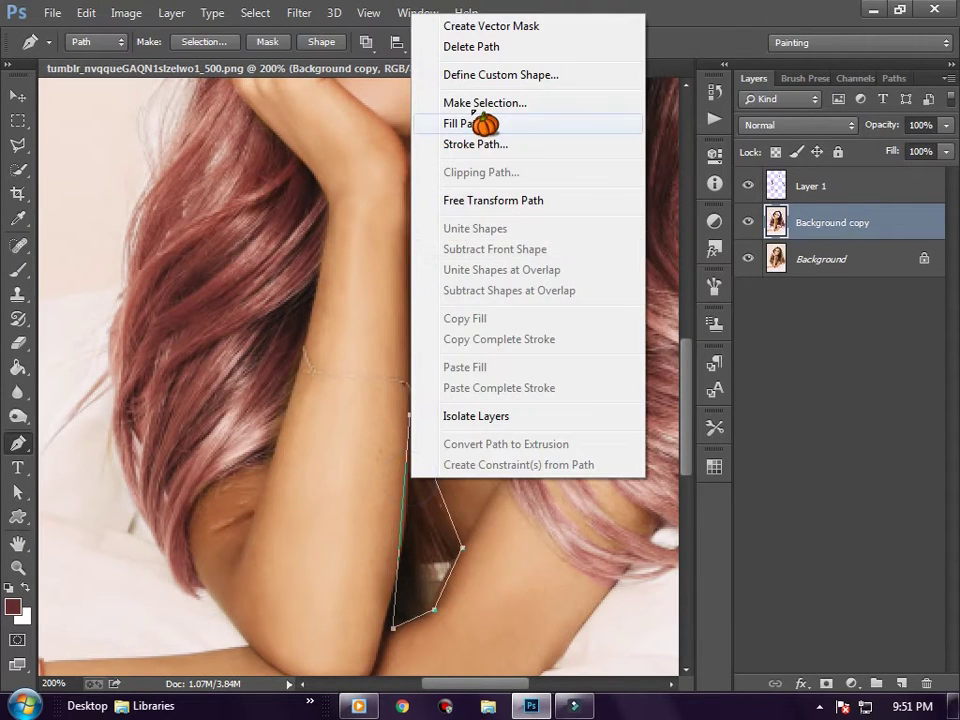
{"action": "left_click", "coordinate": [473, 104]}
{"action": "key", "text": "Return"}
Step: Apply a Vibrance adjustment to the selected gap beneath the arm
{"action": "left_click", "coordinate": [126, 13]}
{"action": "mouse_move", "coordinate": [160, 60]}
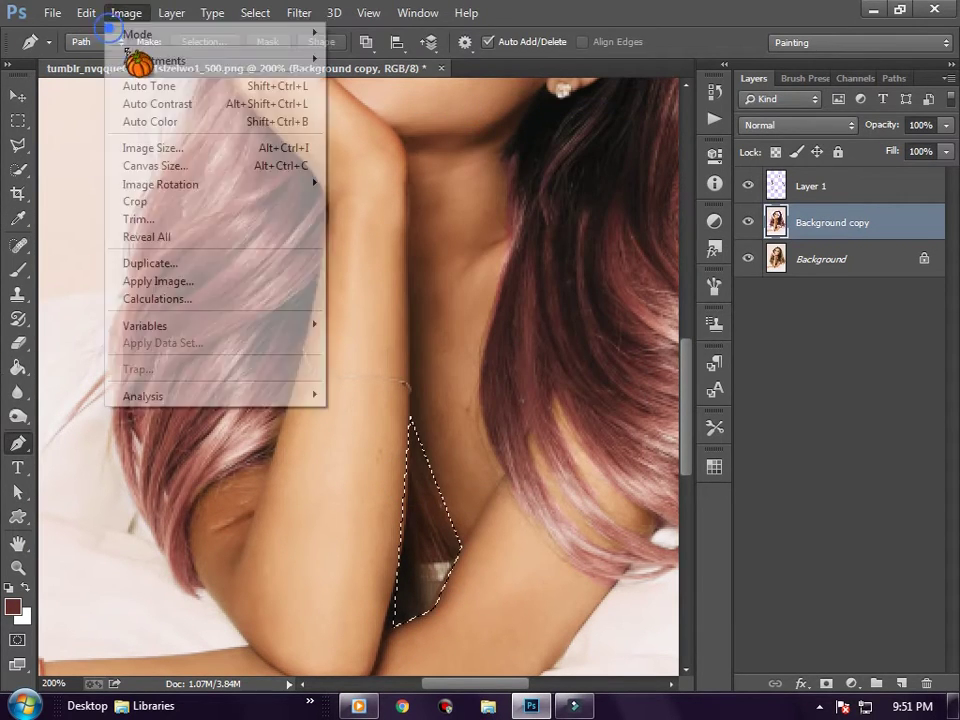
{"action": "left_click", "coordinate": [466, 140]}
{"action": "left_click_drag", "start_coordinate": [548, 252], "coordinate": [496, 252]}
{"action": "left_click_drag", "start_coordinate": [551, 307], "coordinate": [590, 307]}
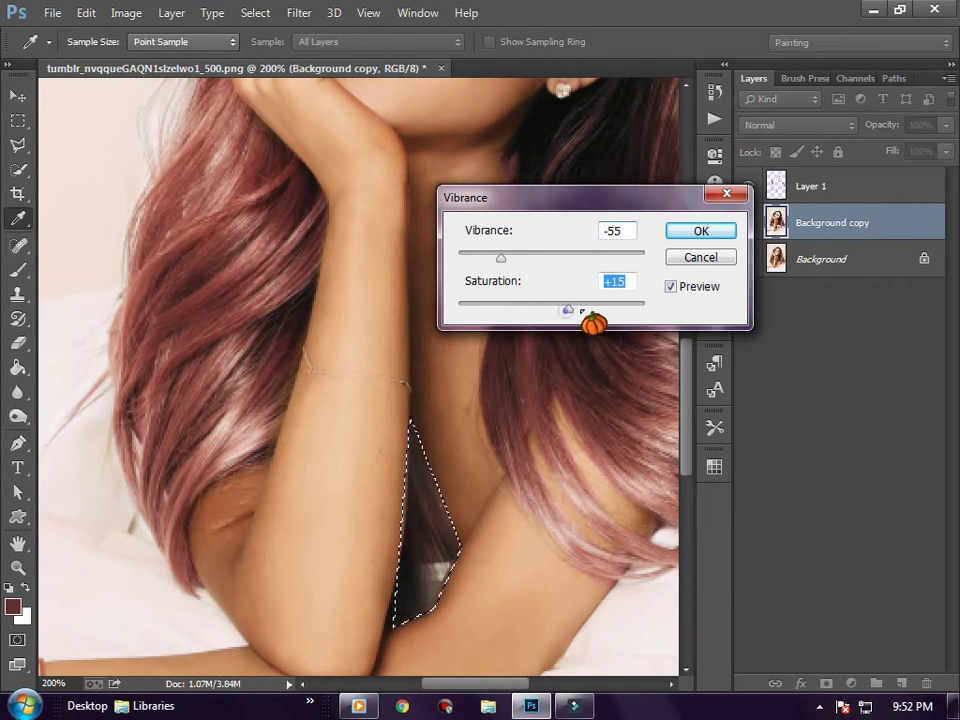
{"action": "left_click", "coordinate": [700, 231]}
{"action": "left_click", "coordinate": [86, 13]}
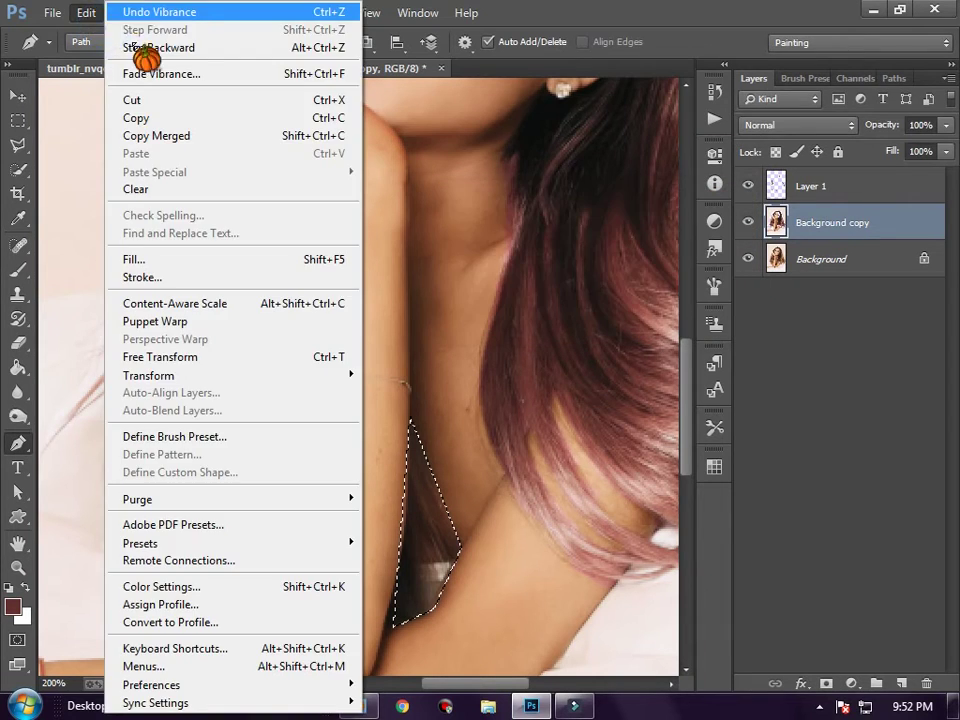
Step: Try a Hue/Saturation hue shift on the selection, then dismiss the dialog
{"action": "left_click", "coordinate": [126, 13]}
{"action": "left_click", "coordinate": [120, 57]}
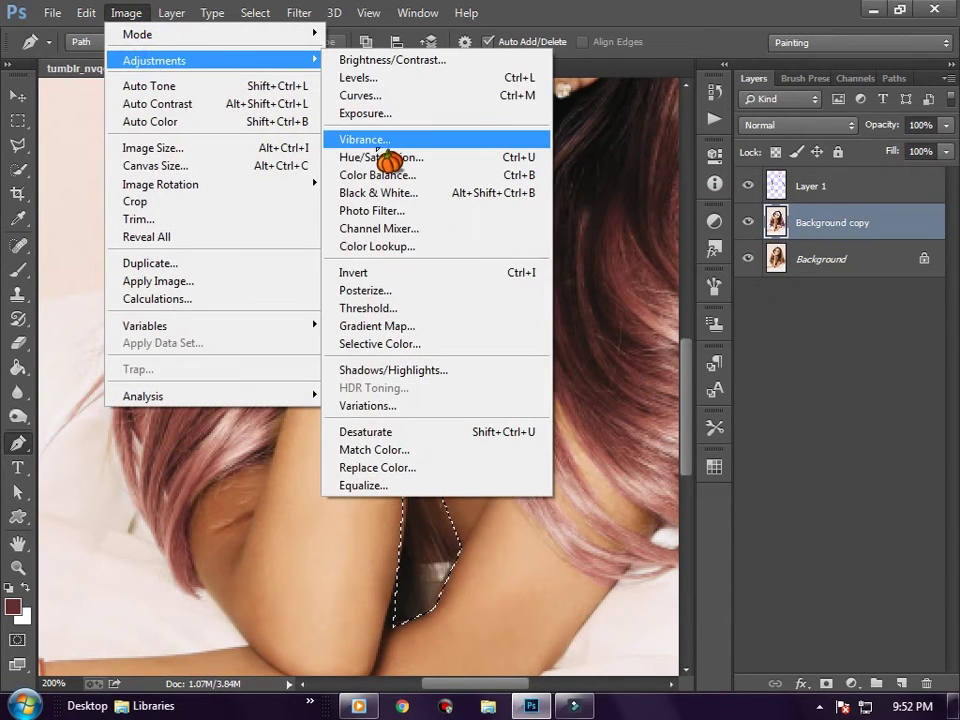
{"action": "left_click", "coordinate": [374, 157]}
{"action": "mouse_move", "coordinate": [701, 190]}
{"action": "left_mouse_down"}
{"action": "mouse_move", "coordinate": [619, 191]}
{"action": "mouse_move", "coordinate": [785, 191]}
{"action": "mouse_move", "coordinate": [687, 193]}
{"action": "left_mouse_up"}
{"action": "key", "text": "Return"}
Step: Deselect the gap and cycle through the Eraser, Crop and Pen tools
{"action": "key", "text": "p"}
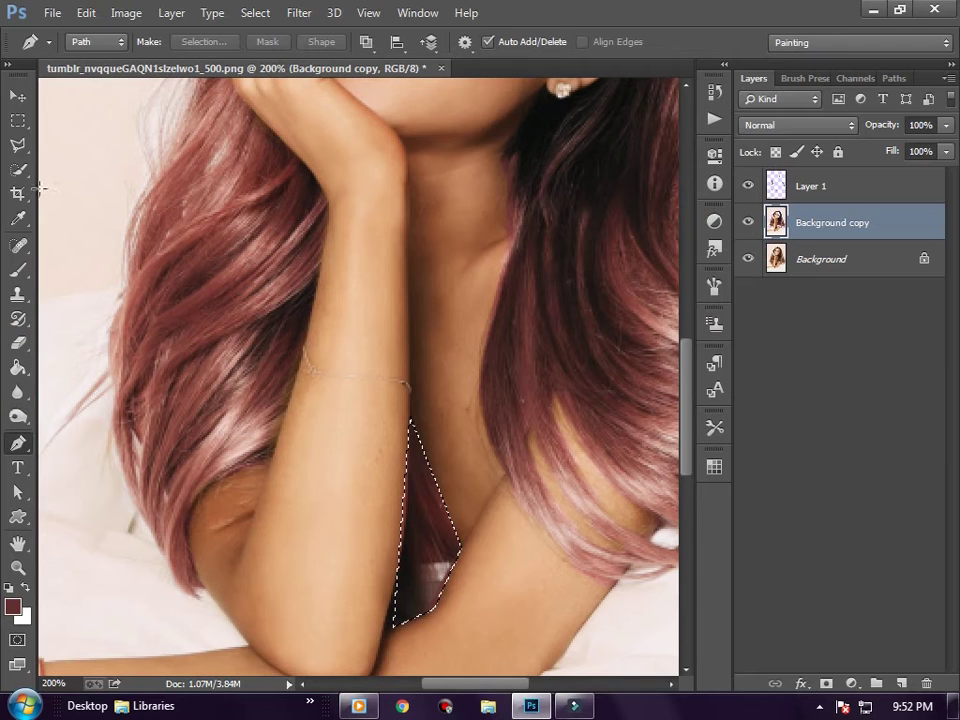
{"action": "left_click", "coordinate": [17, 169]}
{"action": "right_click", "coordinate": [268, 467]}
{"action": "left_click", "coordinate": [333, 80]}
{"action": "left_click", "coordinate": [18, 342]}
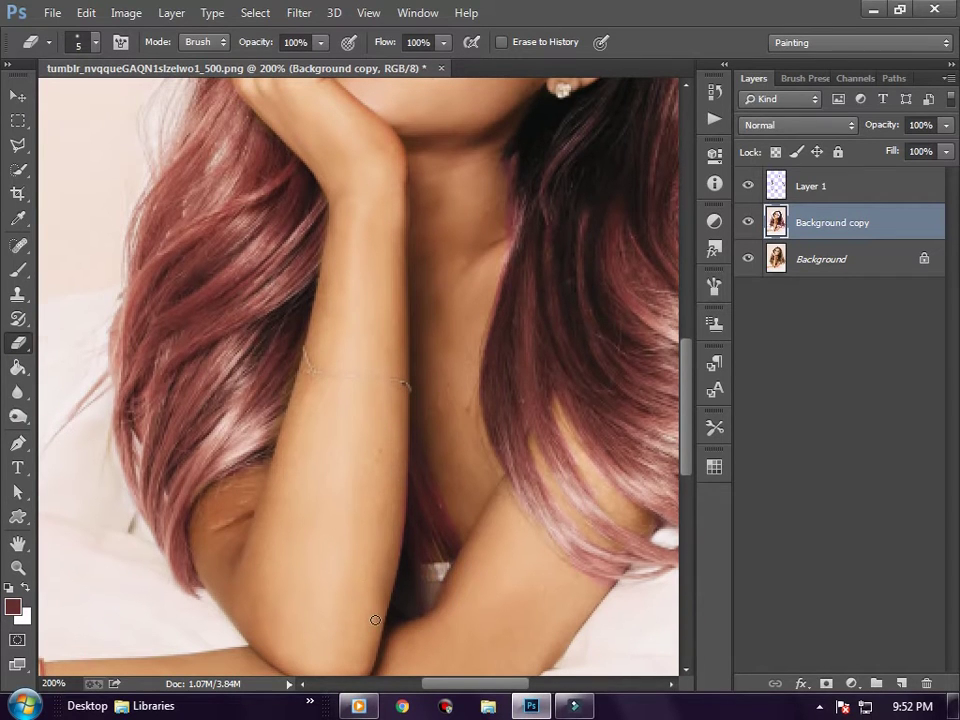
{"action": "scroll", "coordinate": [375, 620], "scroll_direction": "up", "scroll_amount": 5}
{"action": "scroll", "coordinate": [375, 620], "scroll_direction": "up", "scroll_amount": 4}
{"action": "scroll", "coordinate": [375, 620], "scroll_direction": "up", "scroll_amount": 2}
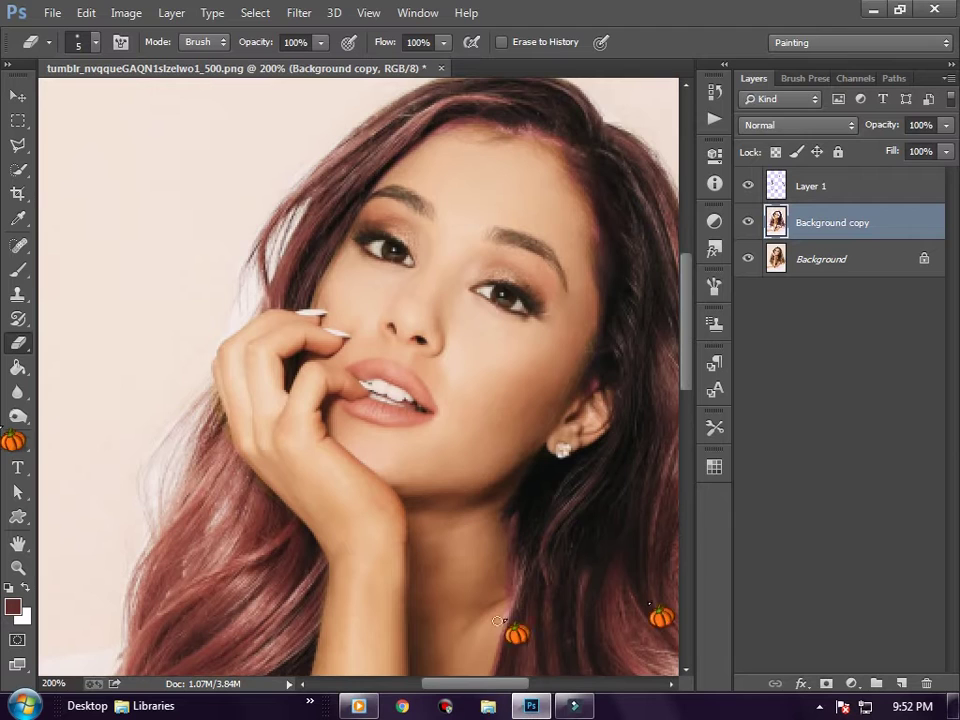
{"action": "left_click", "coordinate": [18, 194]}
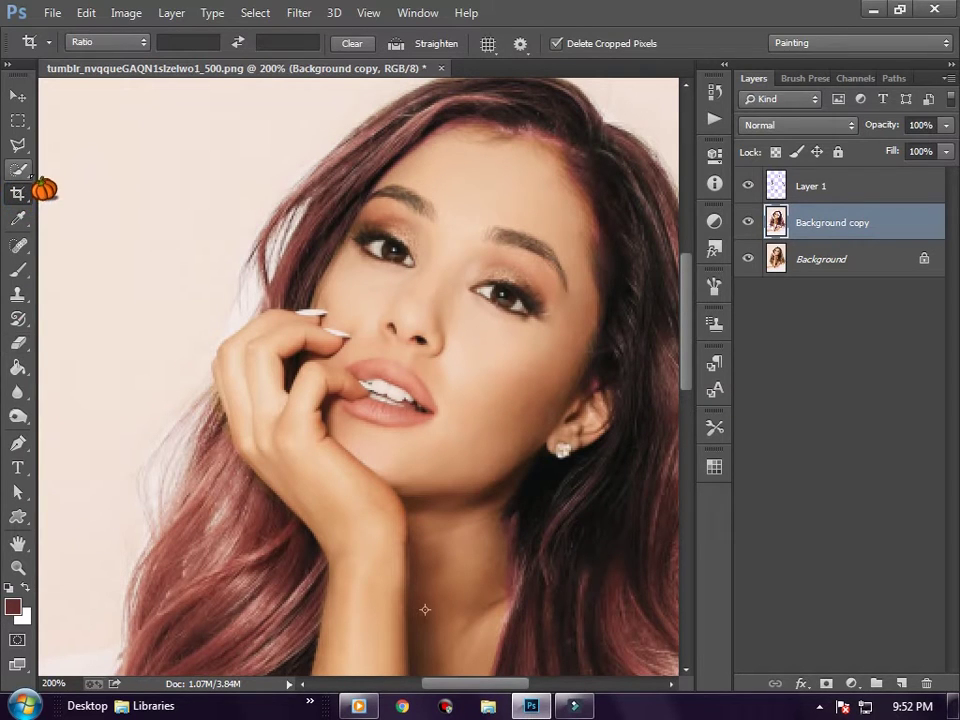
{"action": "left_click", "coordinate": [18, 443]}
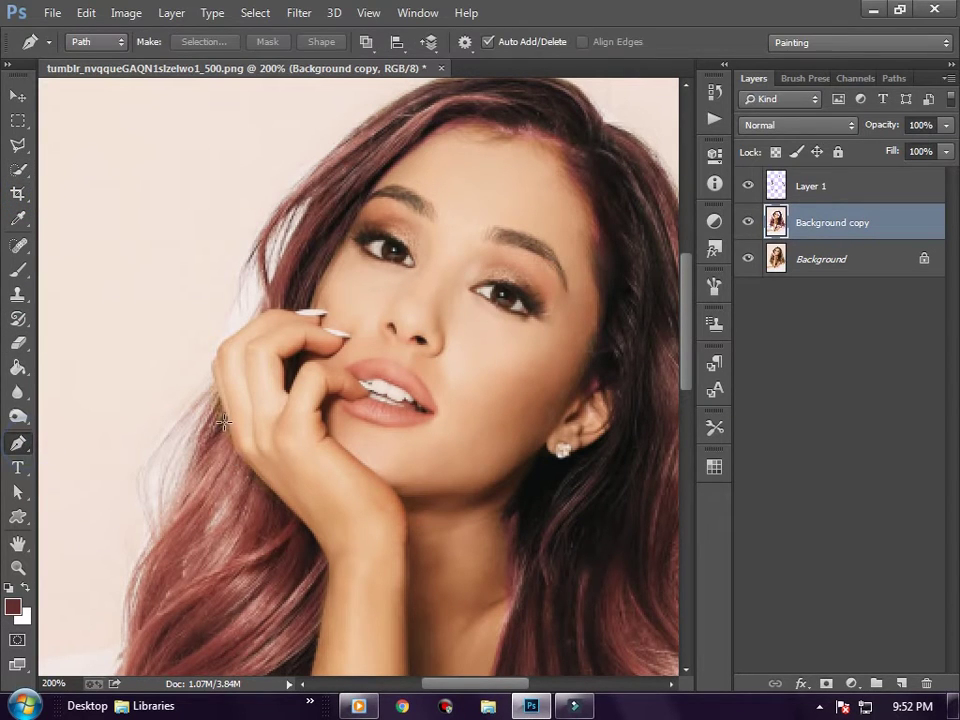
Step: Draw a small Pen path at the hand's outer edge and load it as a selection
{"action": "left_click", "coordinate": [220, 409]}
{"action": "left_click_drag", "start_coordinate": [212, 454], "coordinate": [209, 440]}
{"action": "right_click", "coordinate": [349, 454]}
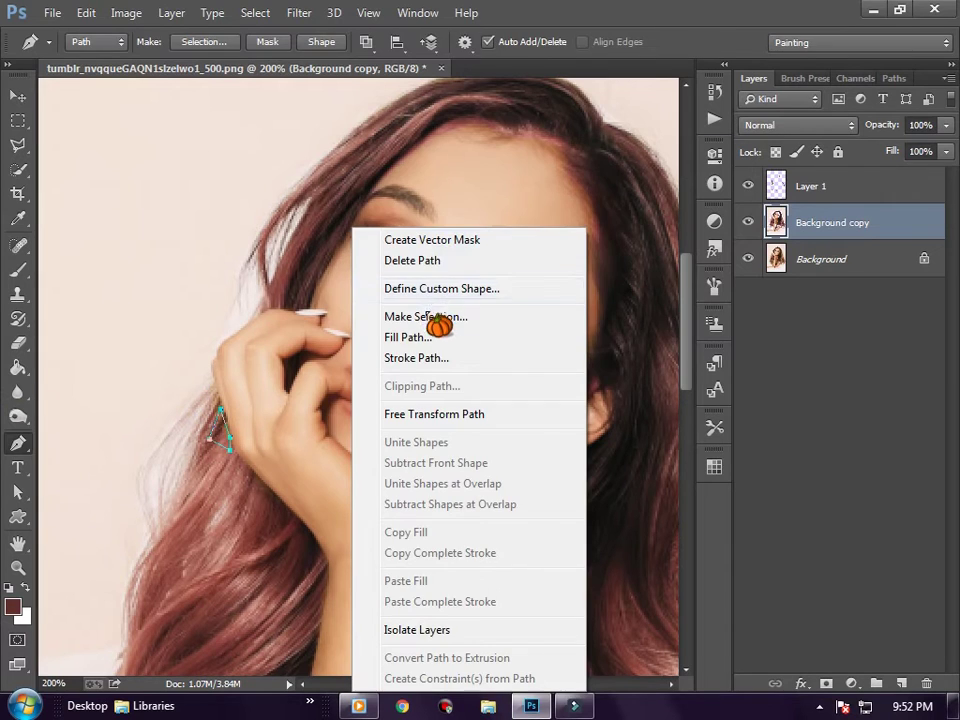
{"action": "left_click", "coordinate": [435, 317]}
{"action": "key", "text": "Return"}
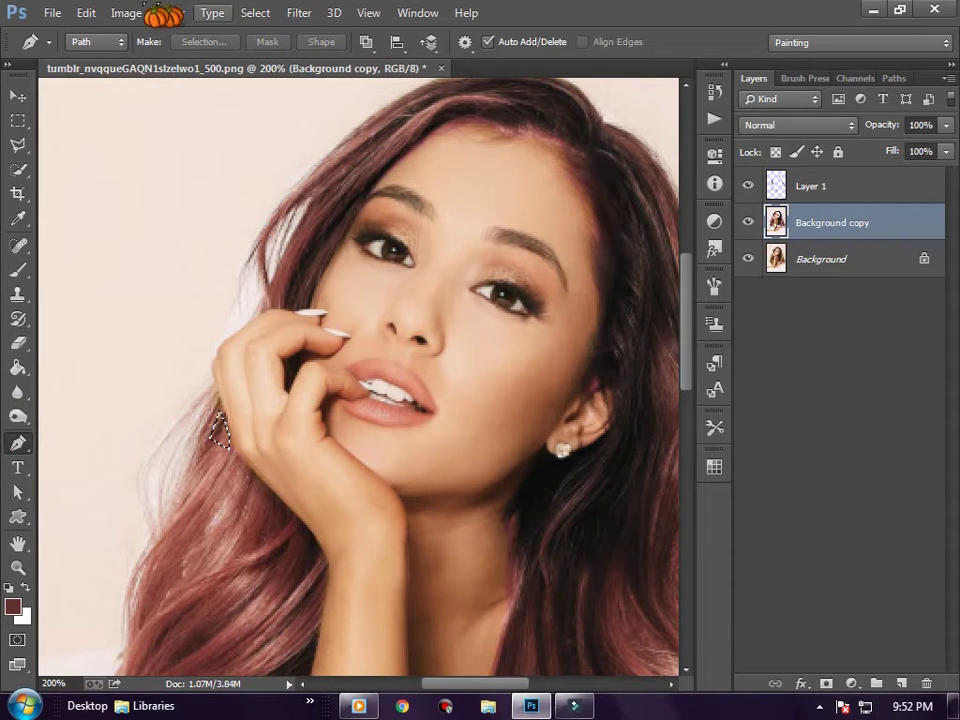
{"action": "left_click", "coordinate": [126, 13]}
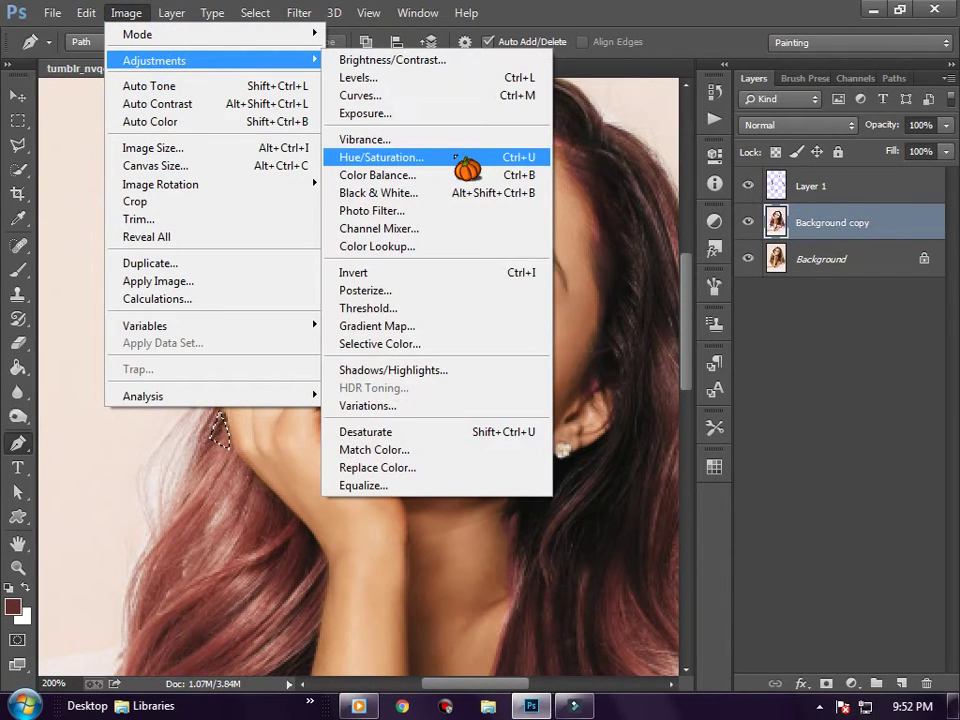
Step: Discard a trial -19 hue shift, then apply Vibrance -40 and Saturation +27 to the patch
{"action": "left_click", "coordinate": [464, 164]}
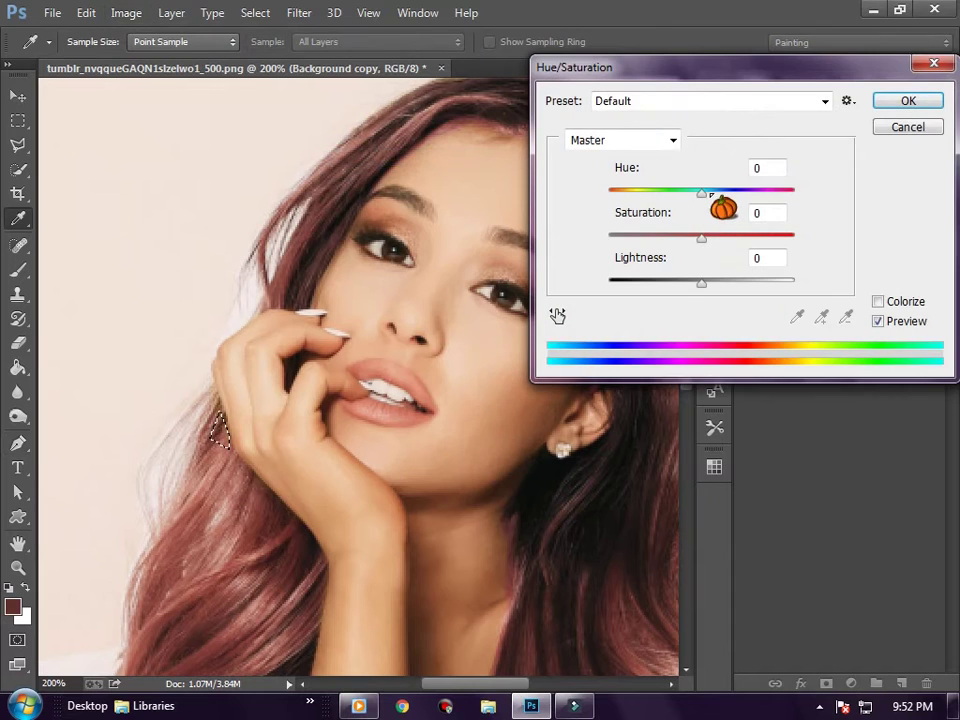
{"action": "left_click_drag", "start_coordinate": [702, 191], "coordinate": [684, 191]}
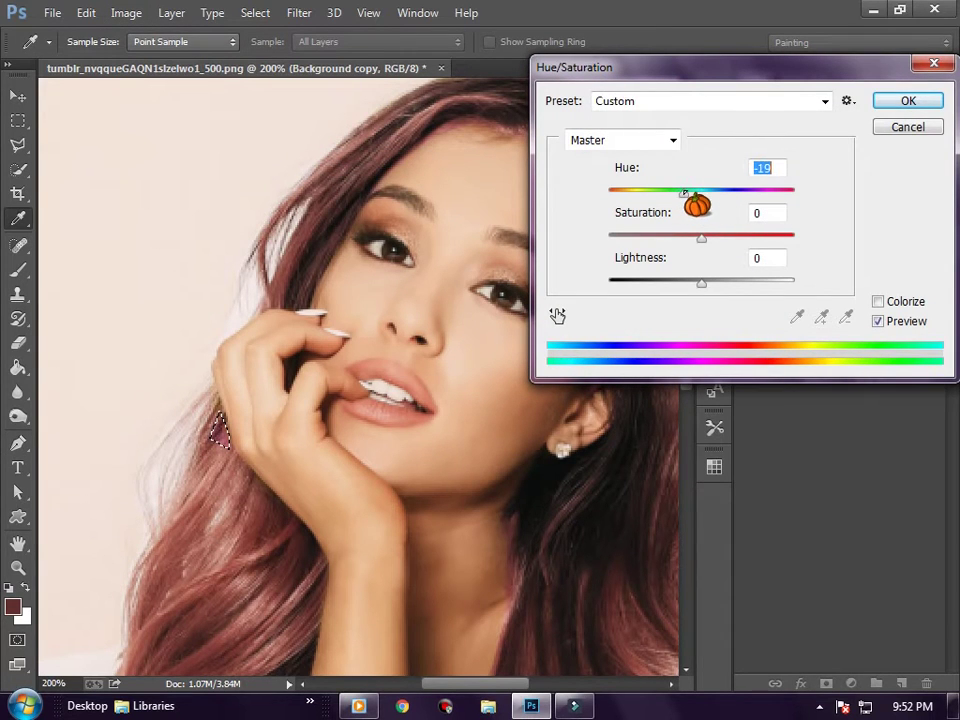
{"action": "left_click", "coordinate": [926, 125]}
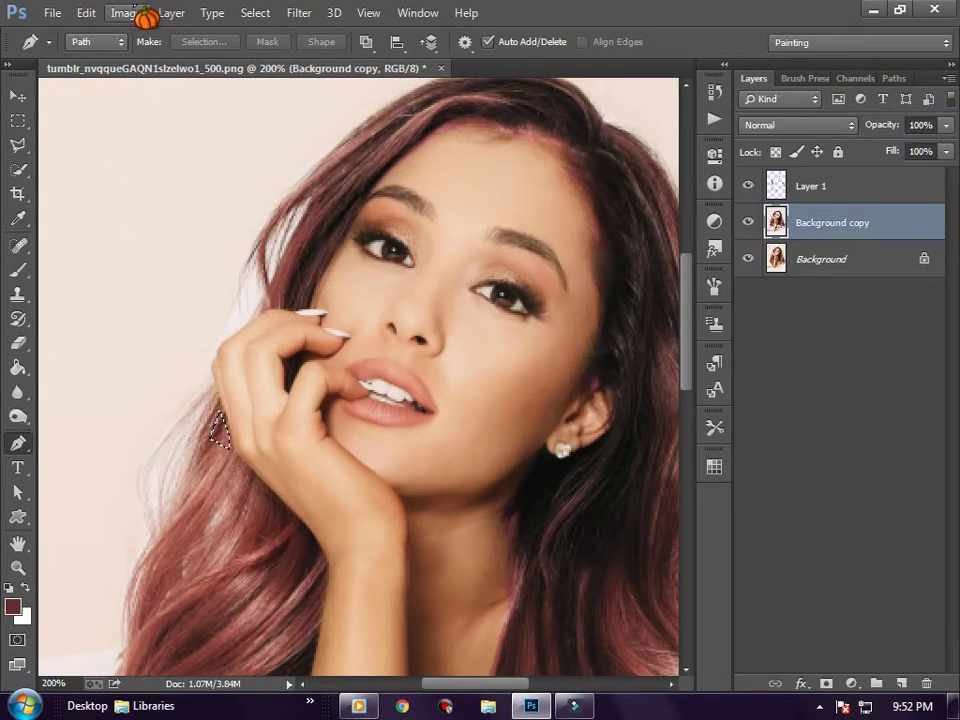
{"action": "left_click", "coordinate": [126, 12]}
{"action": "left_click", "coordinate": [365, 139]}
{"action": "left_click_drag", "start_coordinate": [549, 254], "coordinate": [514, 254]}
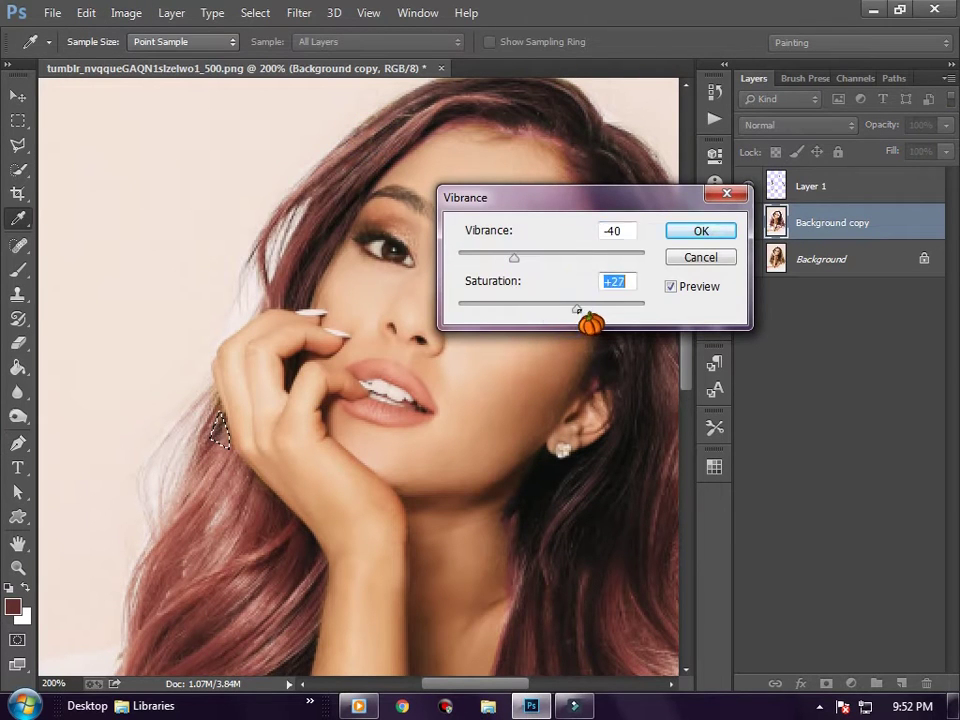
{"action": "key", "text": "Return"}
{"action": "left_click", "coordinate": [18, 443]}
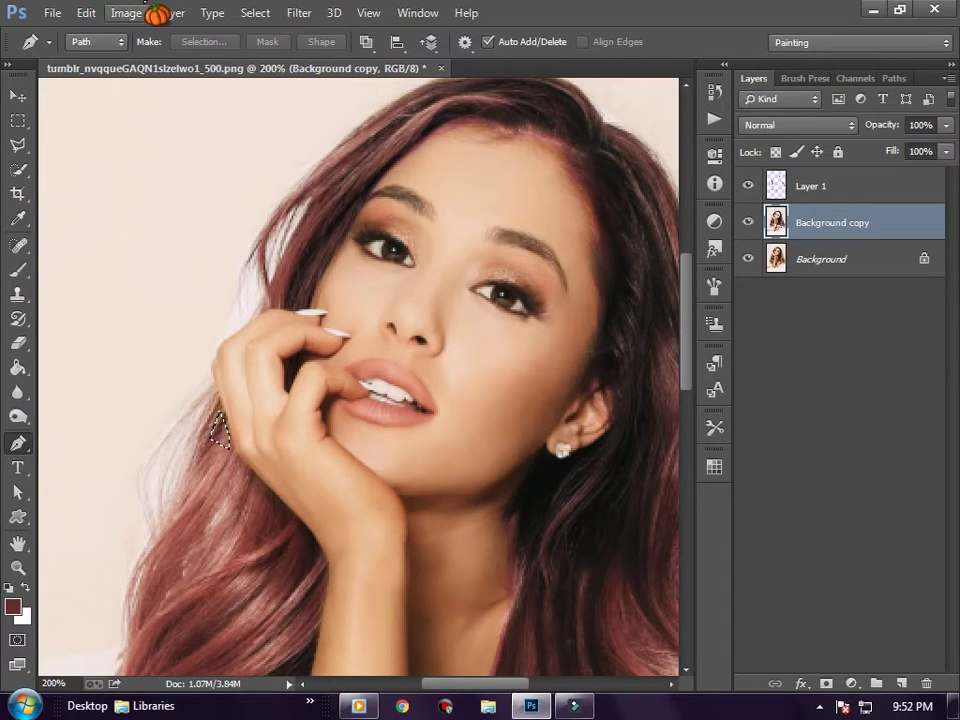
Step: Set a Hue/Saturation hue shift of -15 on the patch beside the hand
{"action": "left_click", "coordinate": [126, 12]}
{"action": "left_click", "coordinate": [400, 156]}
{"action": "left_click_drag", "start_coordinate": [701, 189], "coordinate": [688, 190]}
Step: Apply the -15 hue shift and deselect the patch beside the hand
{"action": "key", "text": "Return"}
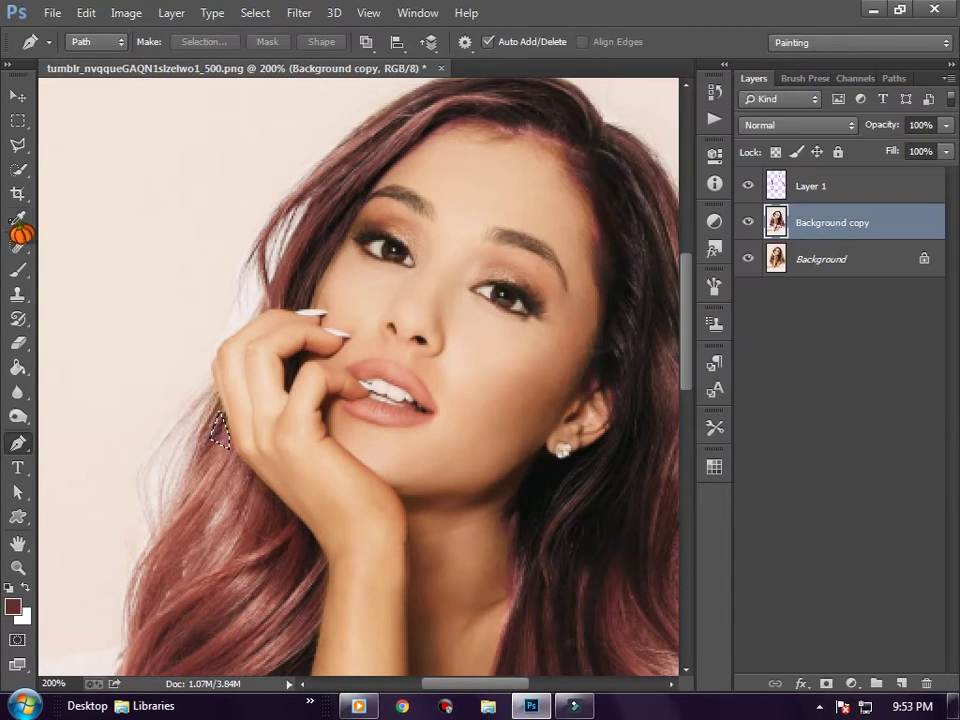
{"action": "left_click", "coordinate": [18, 169]}
{"action": "right_click", "coordinate": [314, 450]}
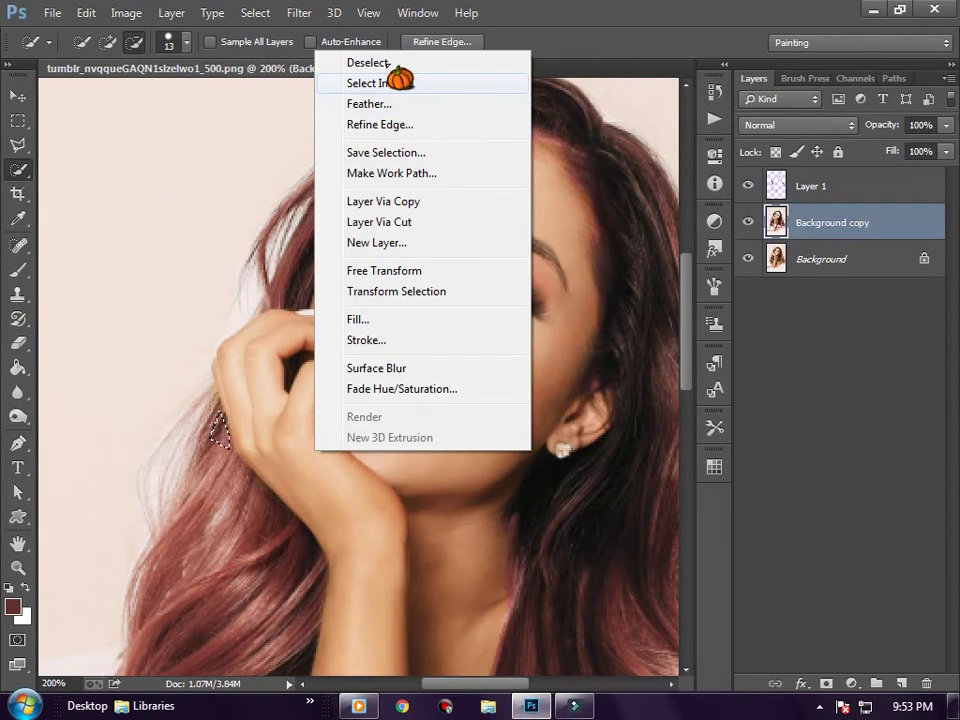
{"action": "left_click", "coordinate": [384, 63]}
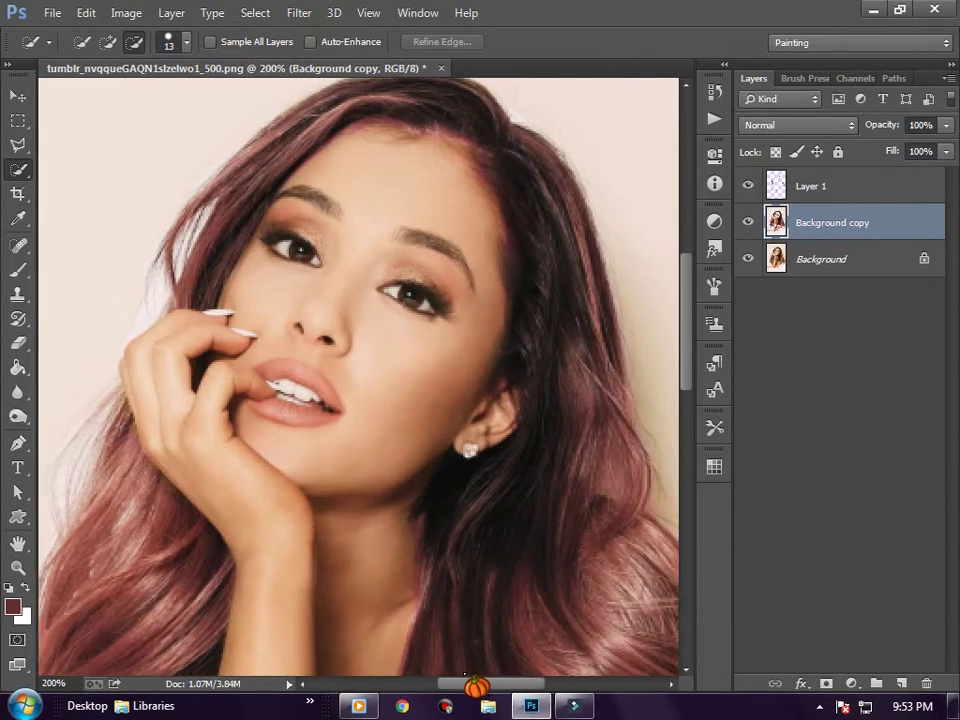
{"action": "left_click_drag", "start_coordinate": [449, 683], "coordinate": [465, 672]}
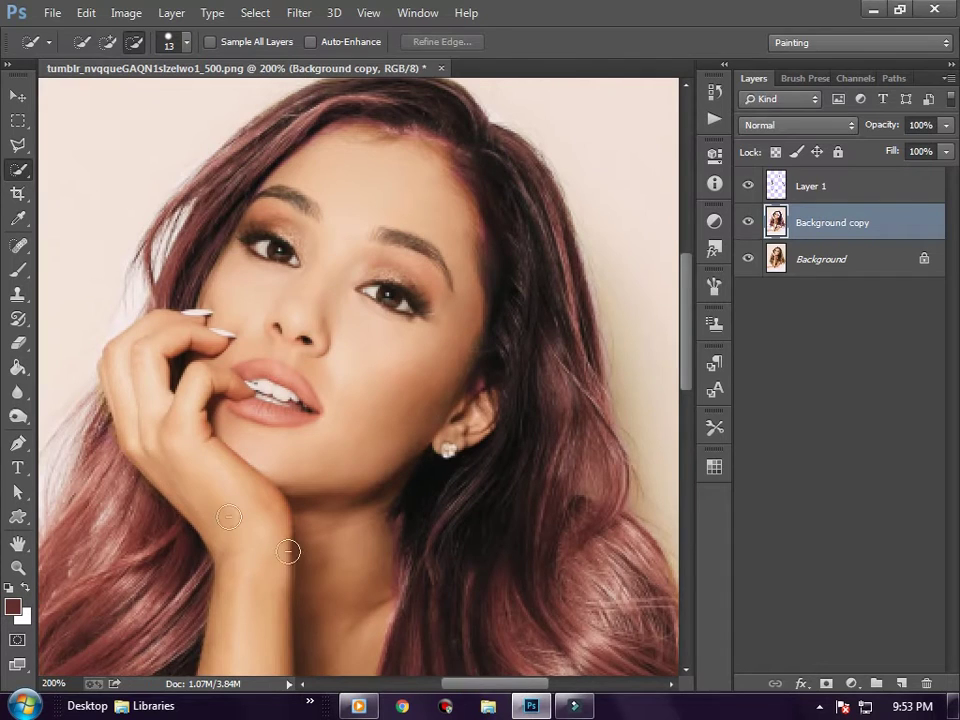
{"action": "scroll", "coordinate": [288, 551], "scroll_direction": "up", "scroll_amount": 2}
{"action": "scroll", "coordinate": [14, 451], "scroll_direction": "down", "scroll_amount": 2}
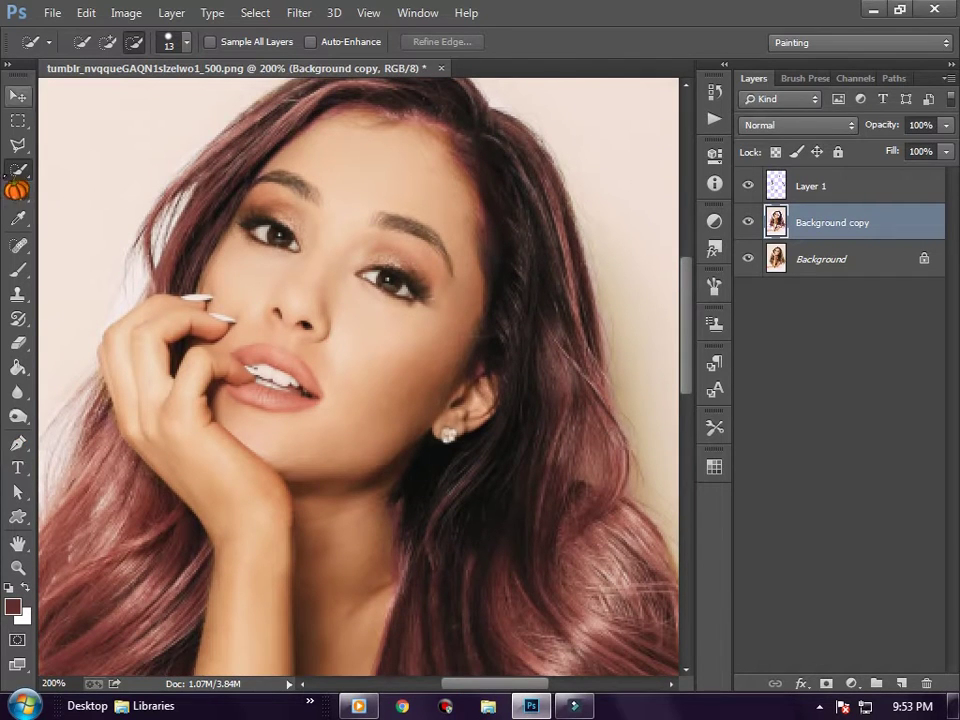
{"action": "left_click", "coordinate": [18, 444]}
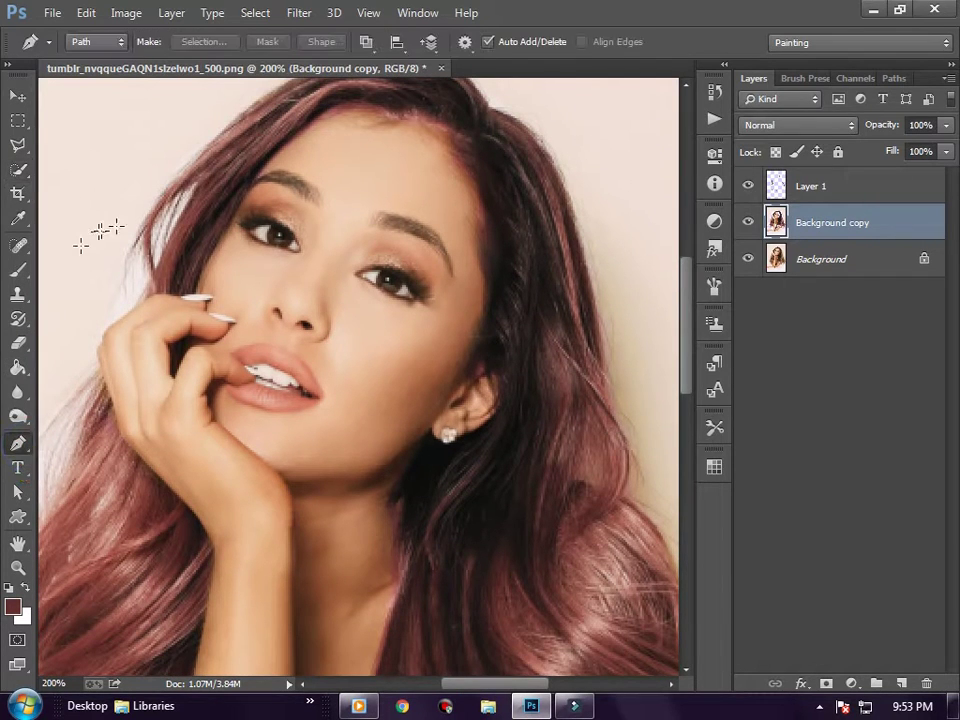
Step: Select the left eye with a pen path and boost its saturation to +61 via Vibrance
{"action": "left_click", "coordinate": [268, 227]}
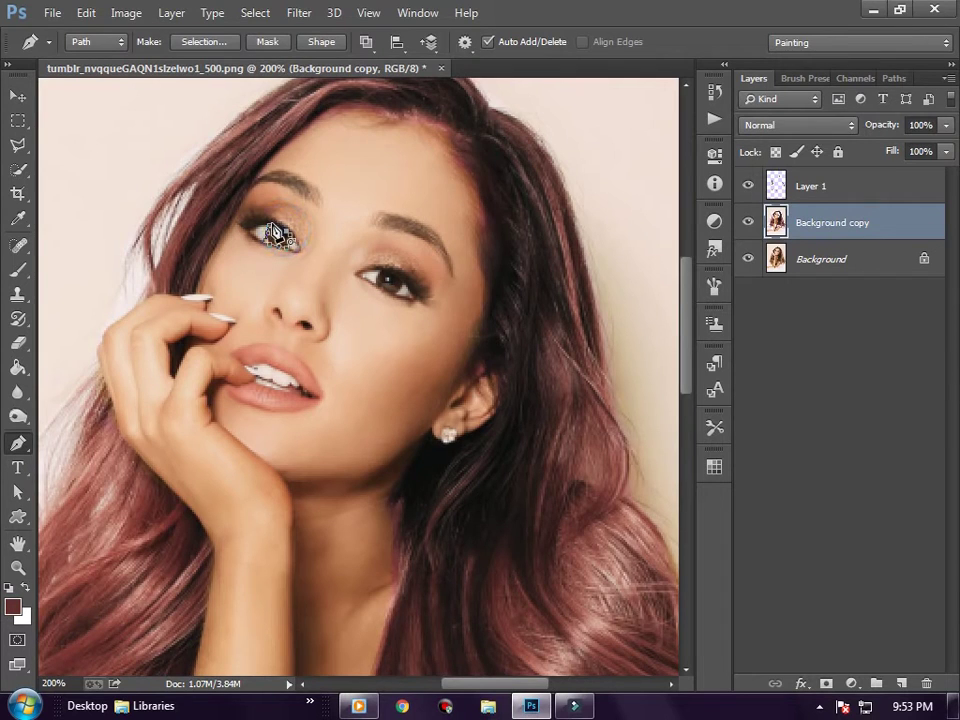
{"action": "right_click", "coordinate": [291, 245]}
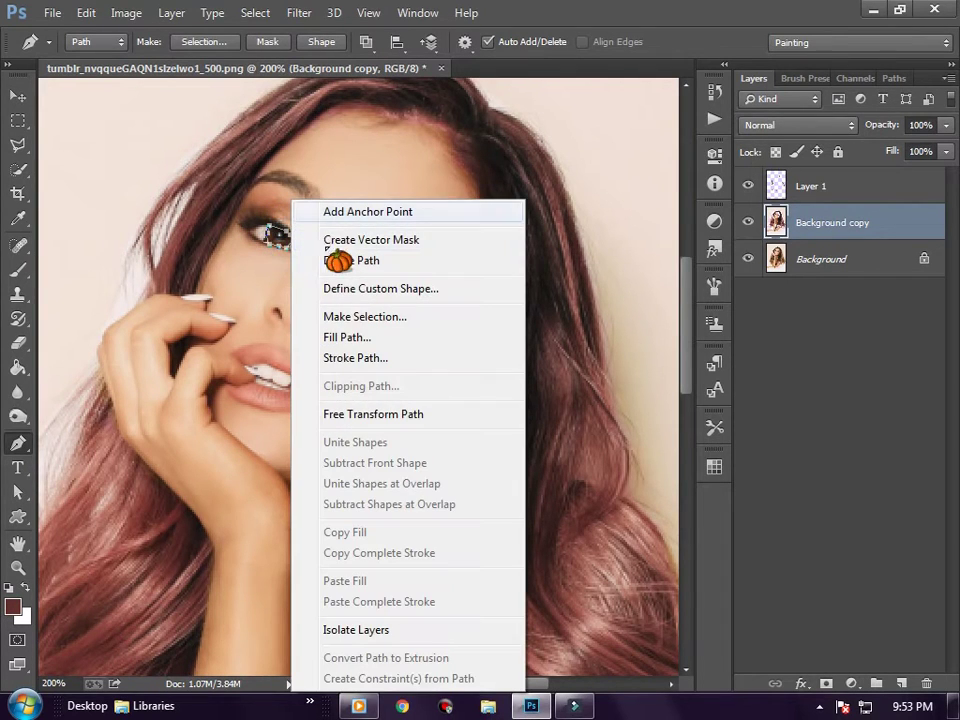
{"action": "left_click", "coordinate": [344, 318]}
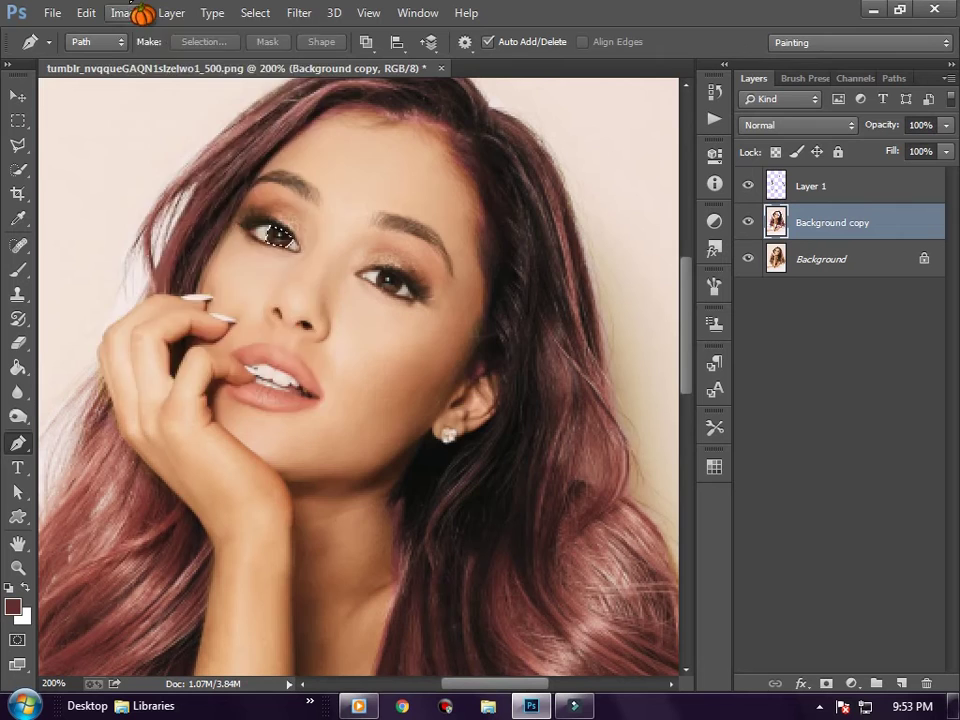
{"action": "left_click", "coordinate": [128, 14]}
{"action": "mouse_move", "coordinate": [154, 60]}
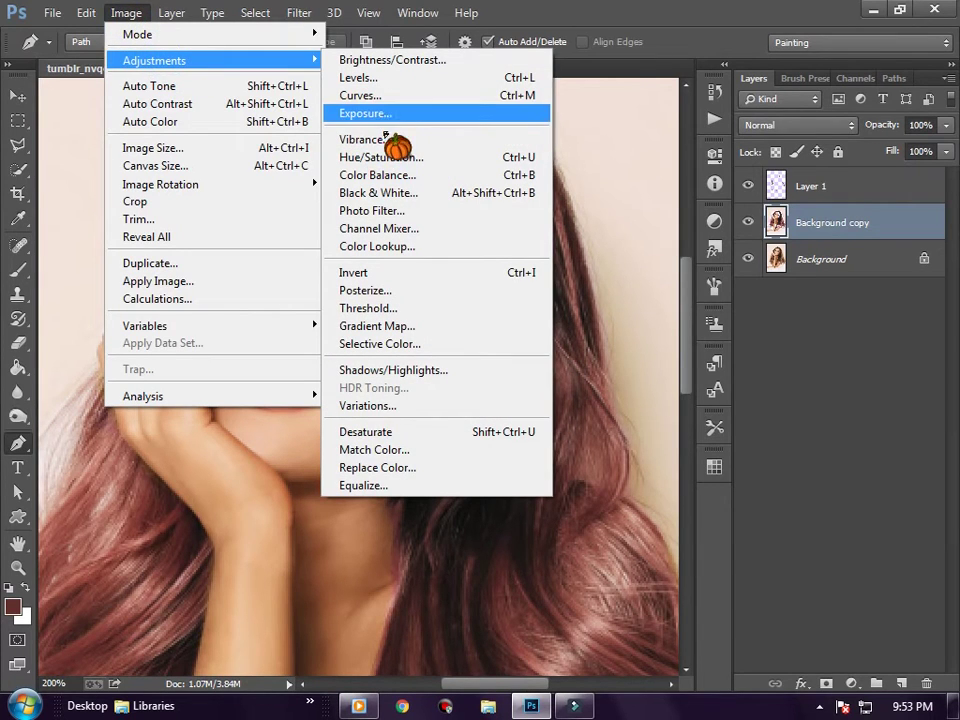
{"action": "left_click", "coordinate": [380, 139]}
{"action": "left_click_drag", "start_coordinate": [568, 307], "coordinate": [607, 307]}
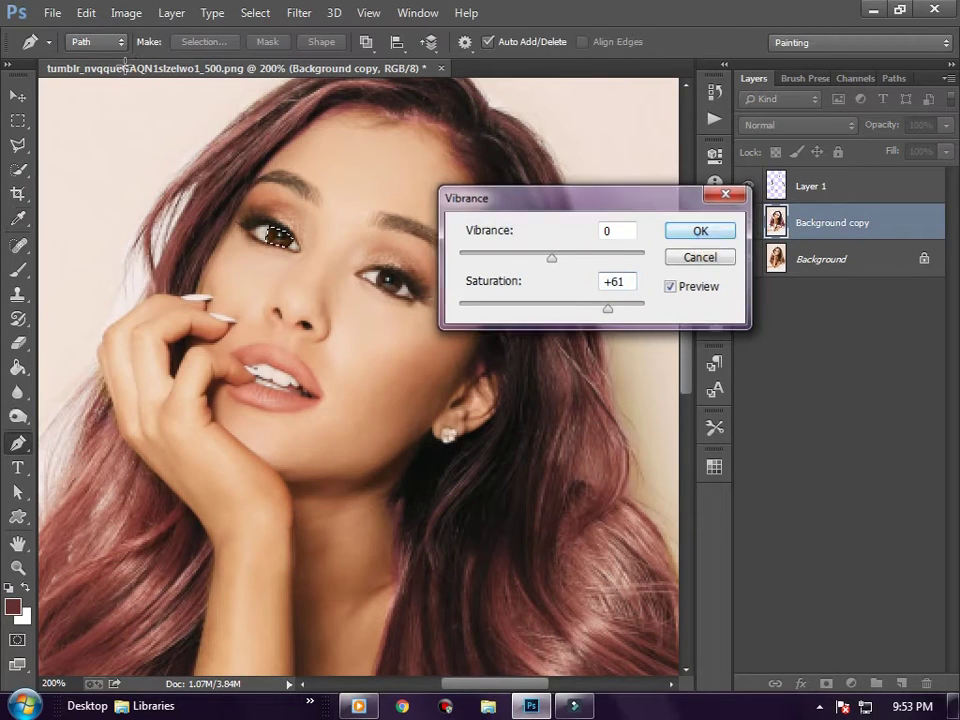
{"action": "left_click", "coordinate": [701, 231]}
Step: Shift the left eye's hue to +16 for an olive tint
{"action": "left_click", "coordinate": [127, 13]}
{"action": "left_click", "coordinate": [465, 156]}
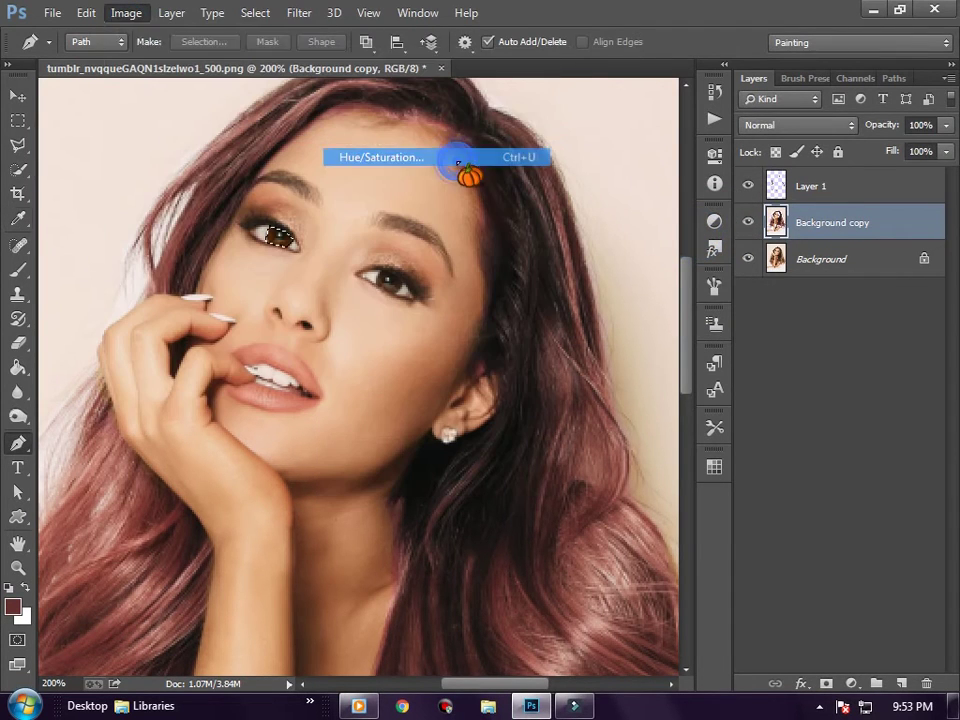
{"action": "left_click_drag", "start_coordinate": [657, 193], "coordinate": [634, 193]}
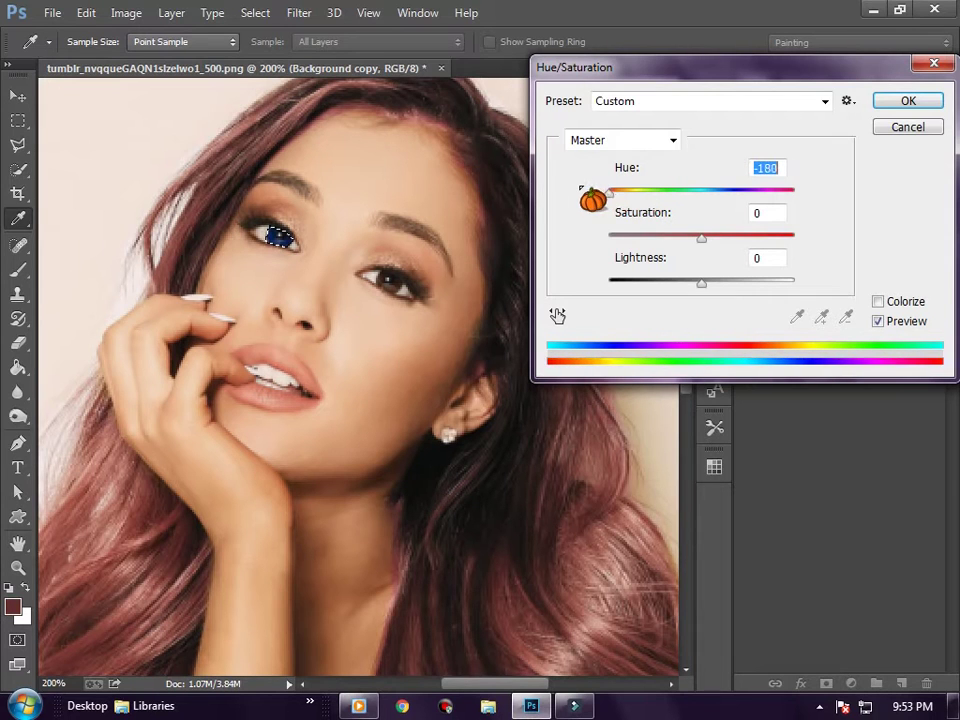
{"action": "left_click_drag", "start_coordinate": [632, 193], "coordinate": [716, 191]}
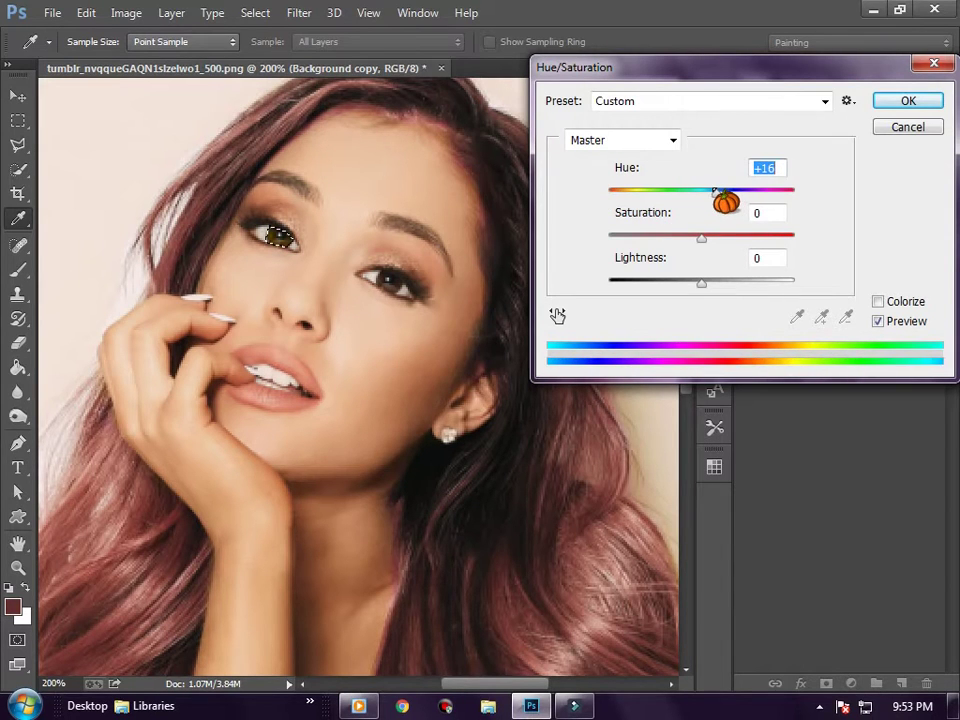
{"action": "key", "text": "Return"}
{"action": "left_click", "coordinate": [18, 443]}
{"action": "right_click", "coordinate": [213, 318]}
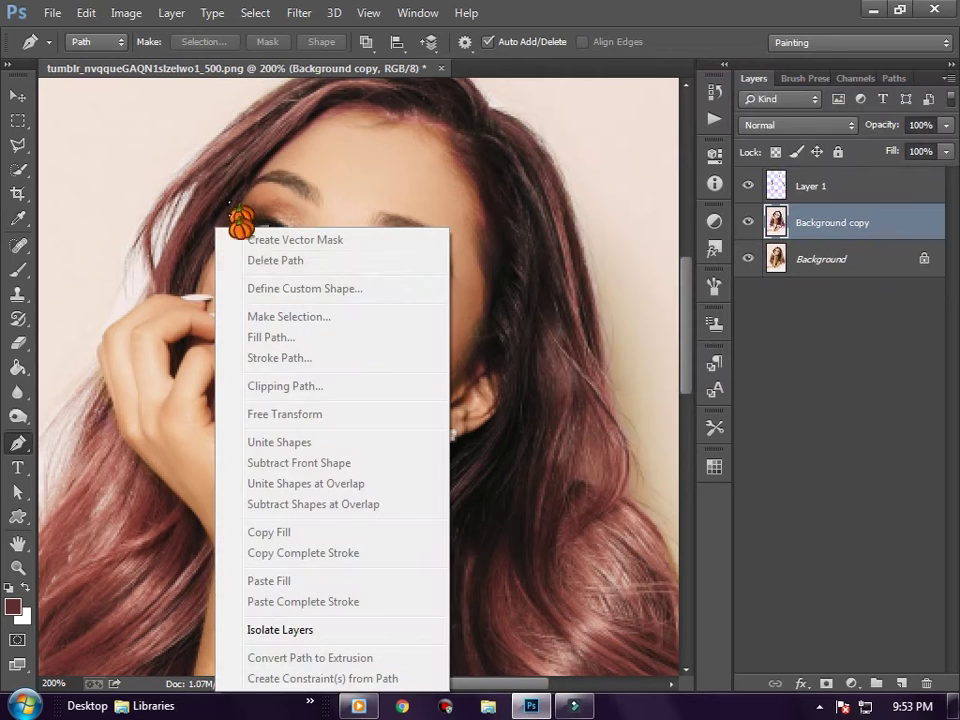
{"action": "left_click", "coordinate": [19, 175]}
{"action": "right_click", "coordinate": [270, 245]}
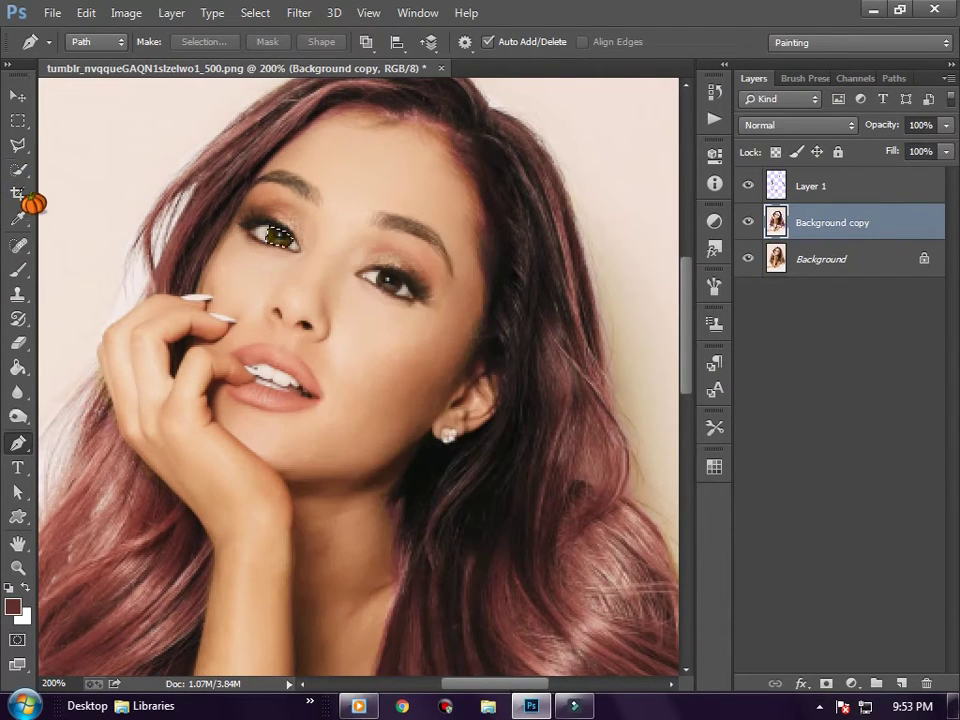
{"action": "left_click", "coordinate": [18, 169]}
Step: Deselect the left eye and turn a pen path around the right eye into a selection
{"action": "right_click", "coordinate": [280, 258]}
{"action": "left_click", "coordinate": [330, 275]}
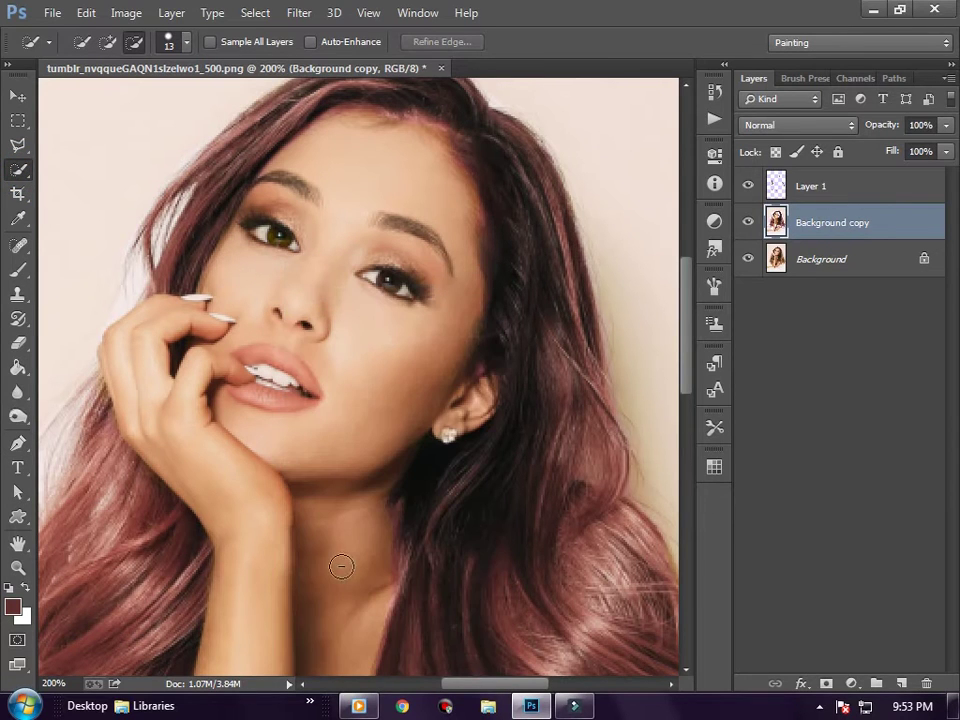
{"action": "scroll", "coordinate": [197, 611], "scroll_direction": "up", "scroll_amount": 1}
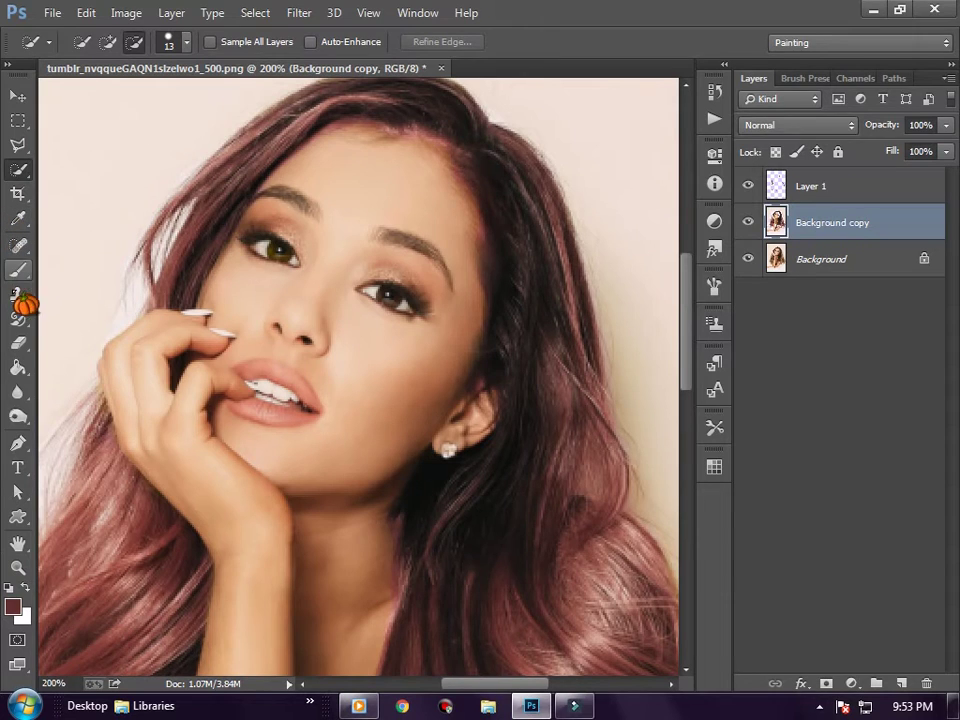
{"action": "left_click", "coordinate": [18, 443]}
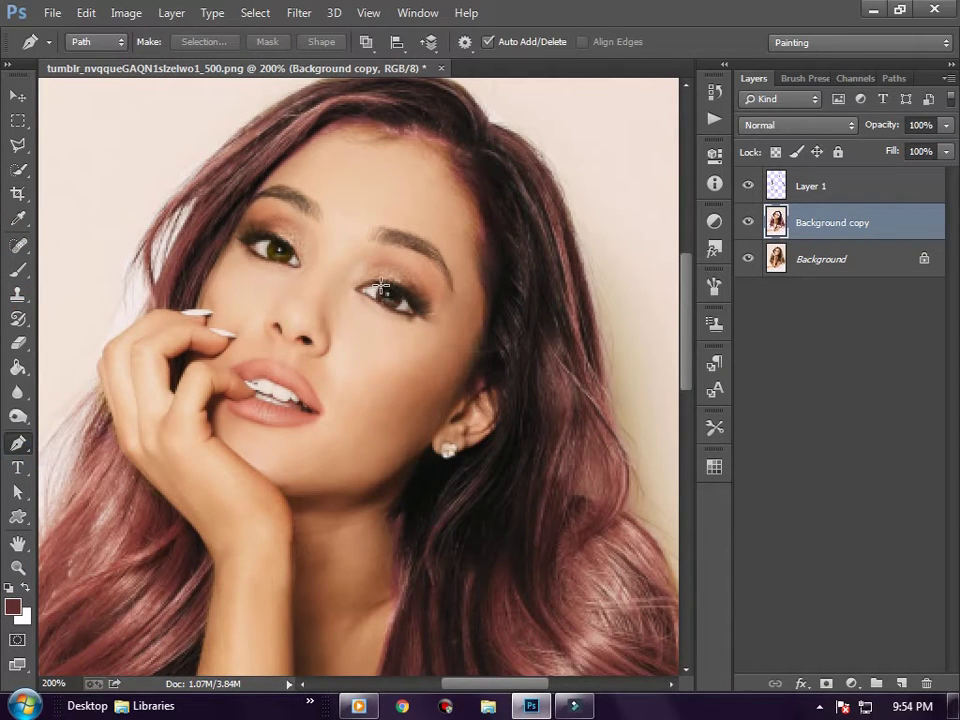
{"action": "left_click", "coordinate": [381, 287]}
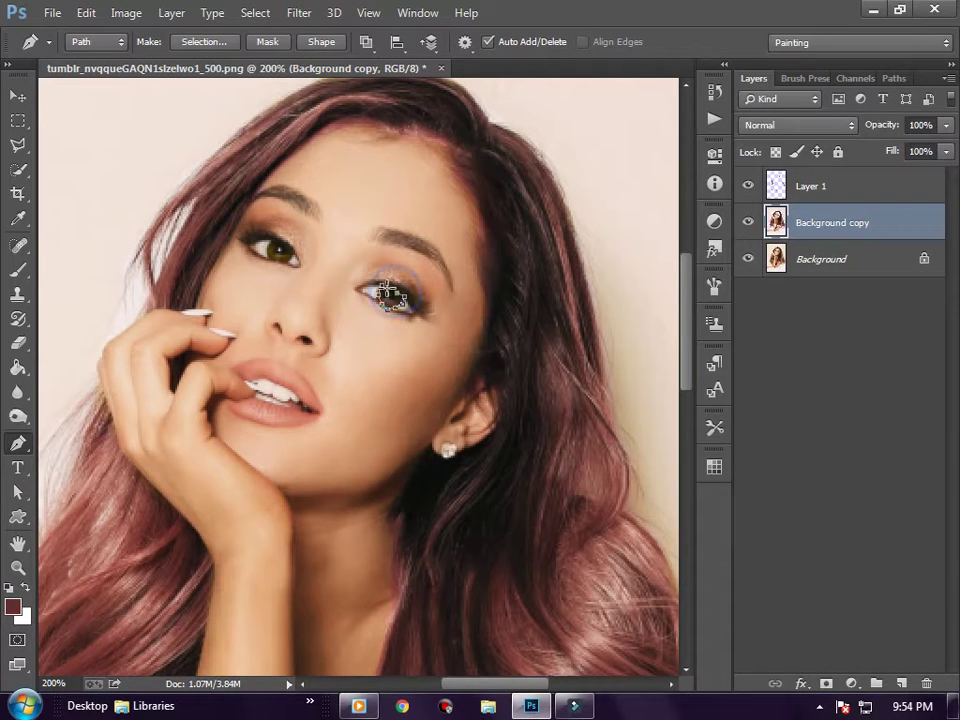
{"action": "right_click", "coordinate": [385, 292]}
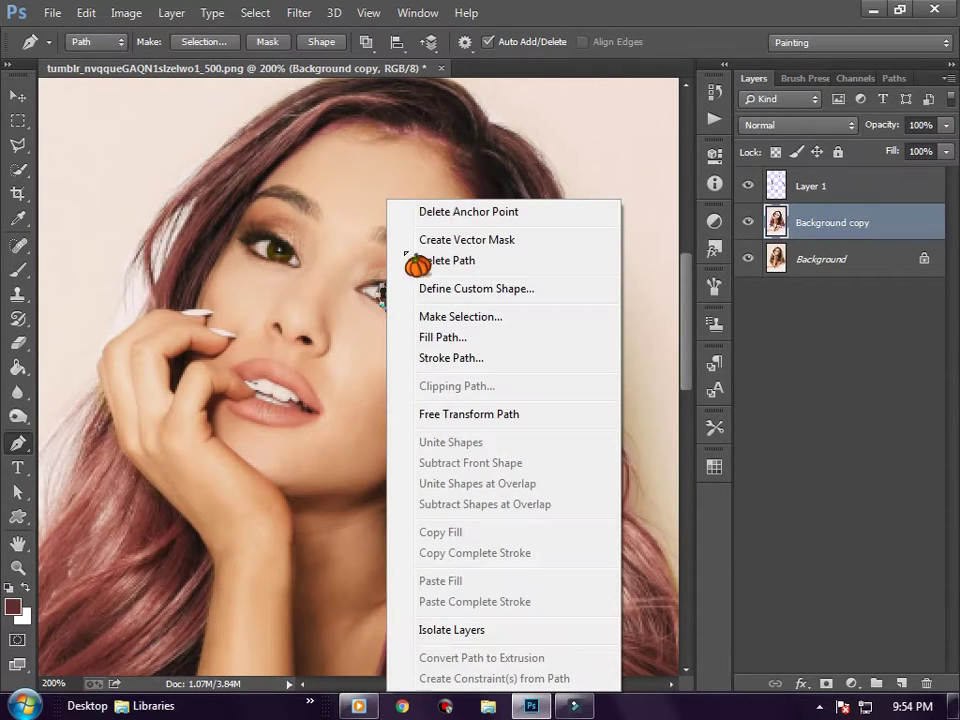
{"action": "left_click", "coordinate": [443, 316]}
{"action": "key", "text": "Return"}
Step: Boost the right eye's saturation to +43 via Vibrance, leaving Color Balance unchanged
{"action": "left_click", "coordinate": [125, 12]}
{"action": "mouse_move", "coordinate": [153, 60]}
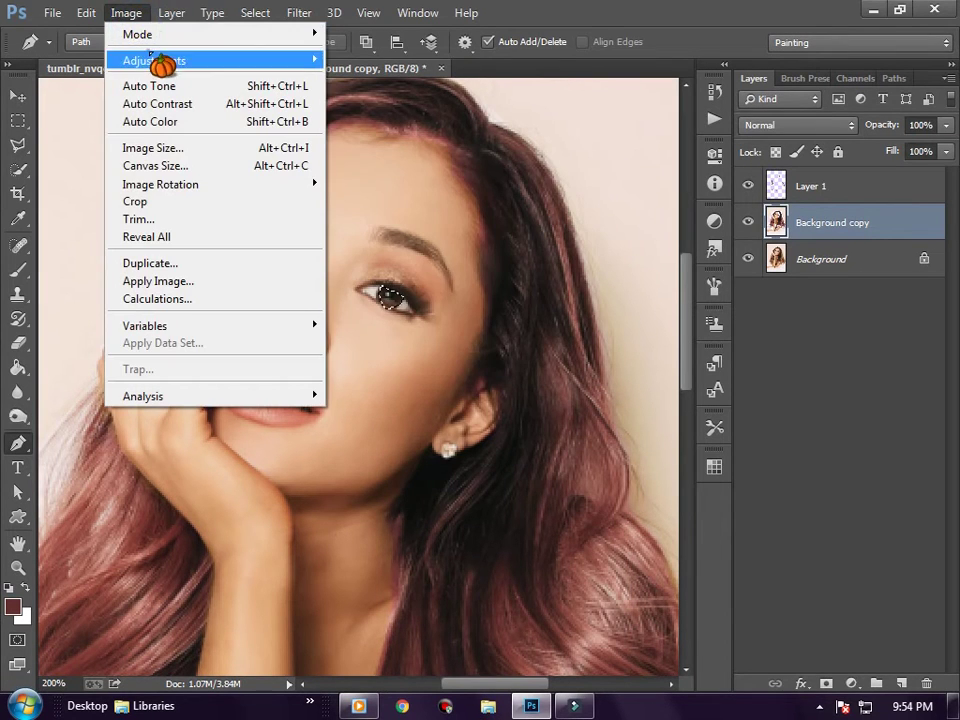
{"action": "left_click", "coordinate": [404, 140]}
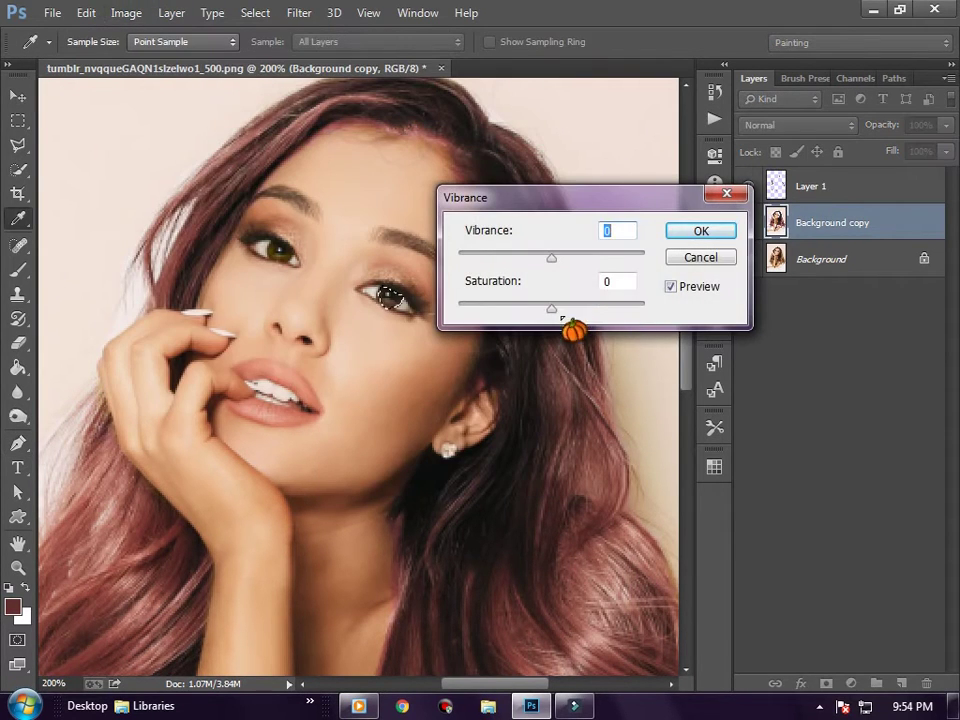
{"action": "left_click_drag", "start_coordinate": [552, 309], "coordinate": [591, 307]}
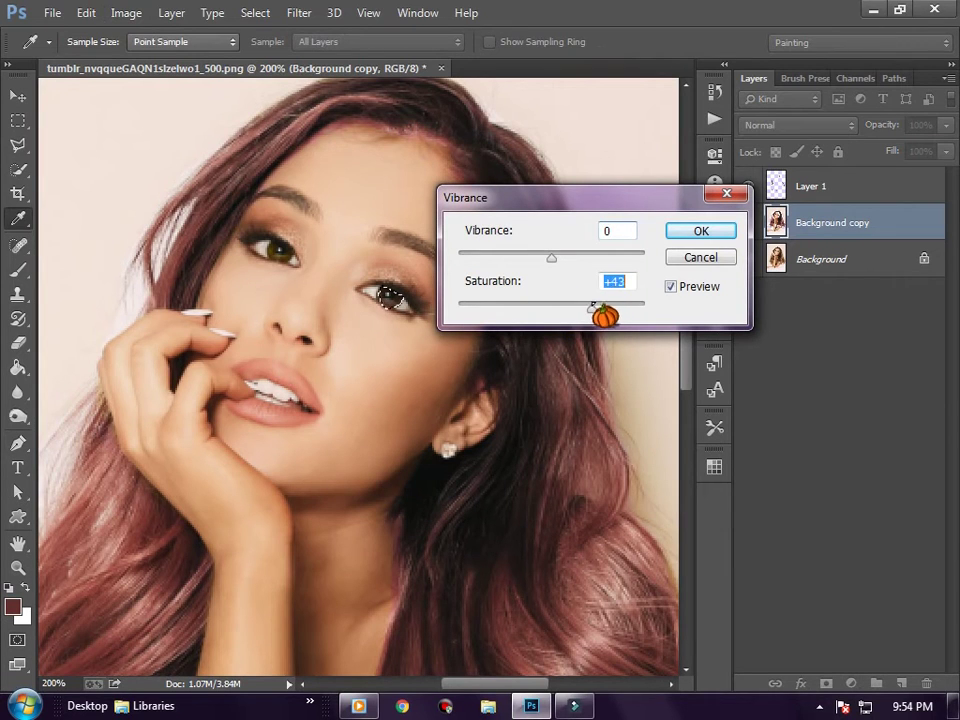
{"action": "key", "text": "Return"}
{"action": "left_click", "coordinate": [126, 12]}
{"action": "mouse_move", "coordinate": [154, 60]}
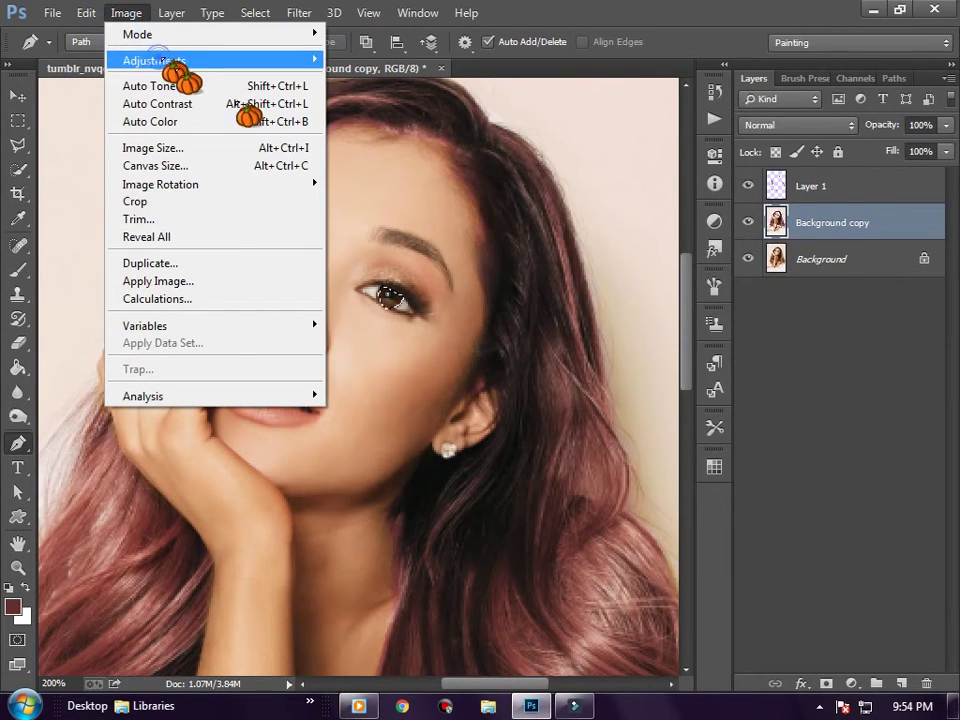
{"action": "left_click", "coordinate": [396, 178]}
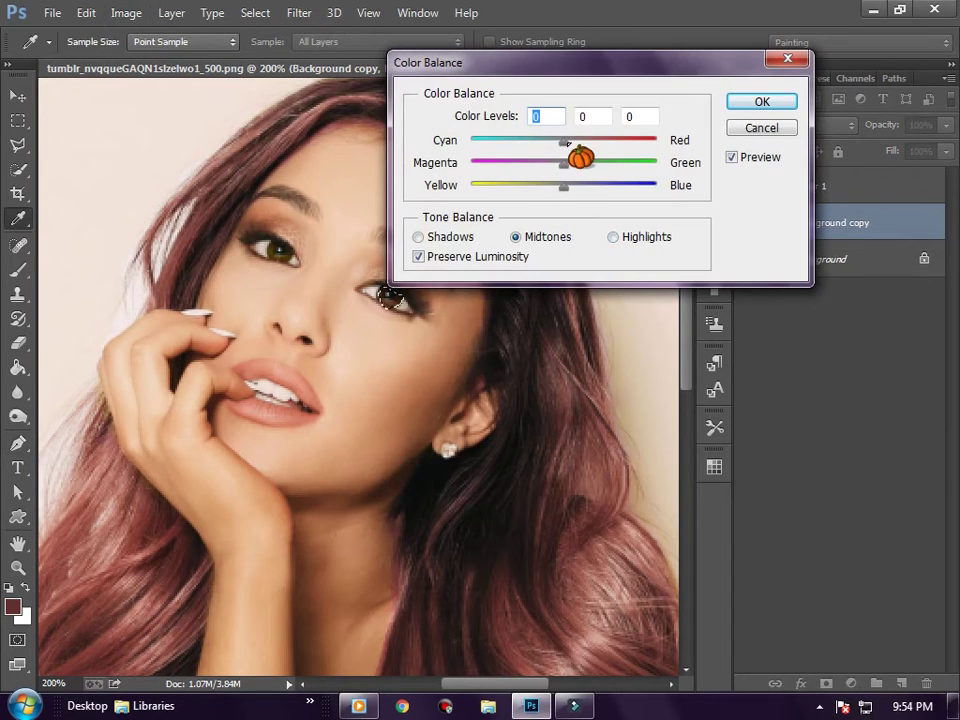
{"action": "left_click", "coordinate": [760, 128]}
Step: Shift the right eye's hue to +26 with Hue/Saturation
{"action": "left_click", "coordinate": [126, 12]}
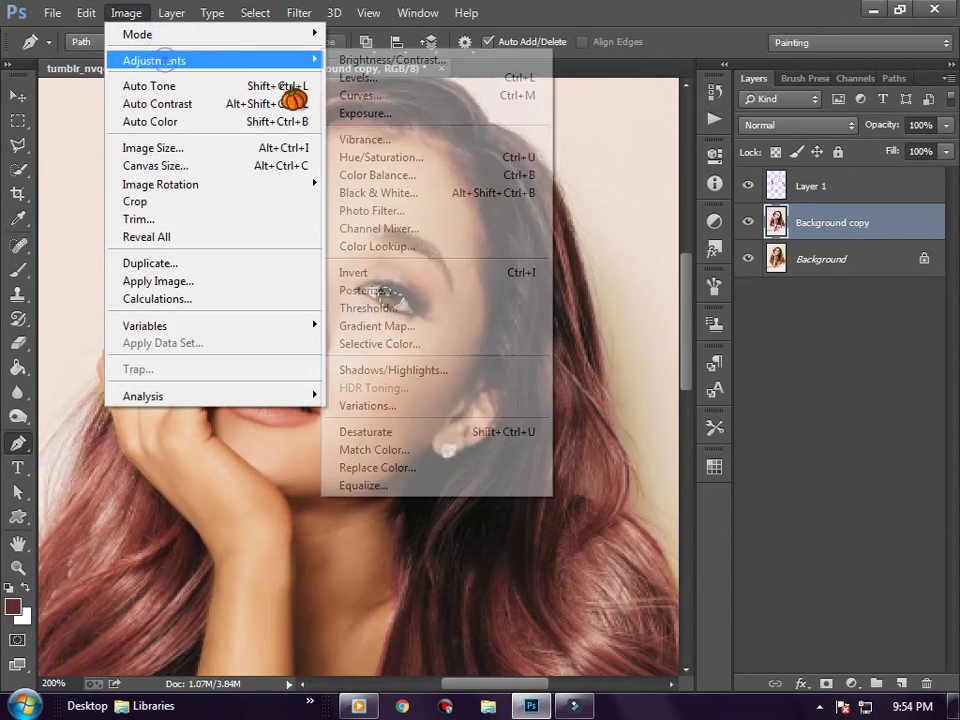
{"action": "left_click", "coordinate": [420, 165]}
{"action": "left_click_drag", "start_coordinate": [702, 192], "coordinate": [712, 192]}
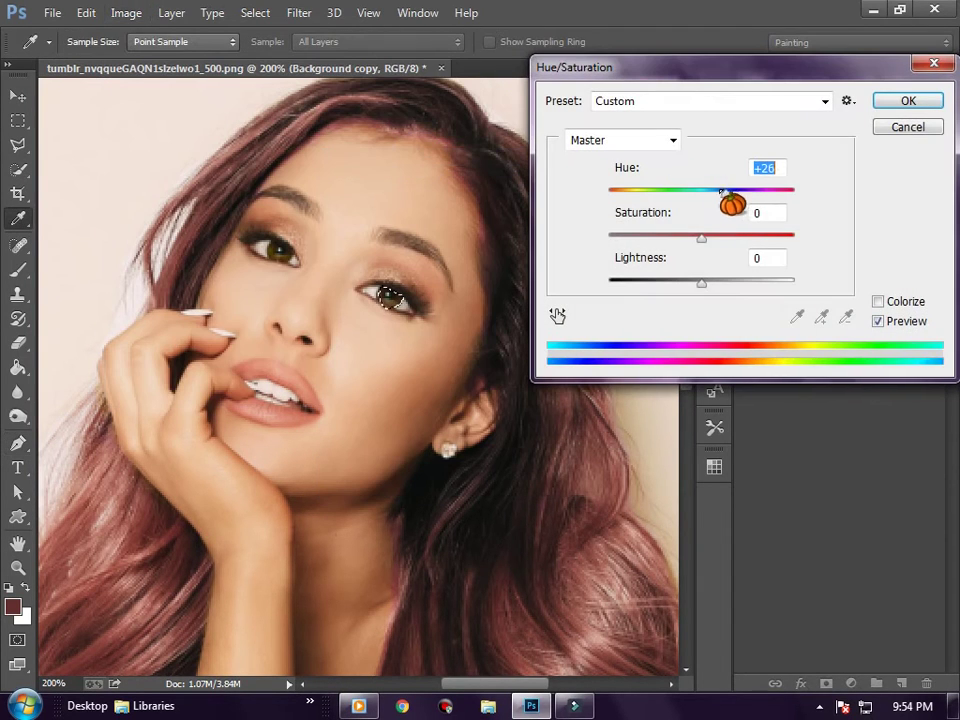
{"action": "key", "text": "Return"}
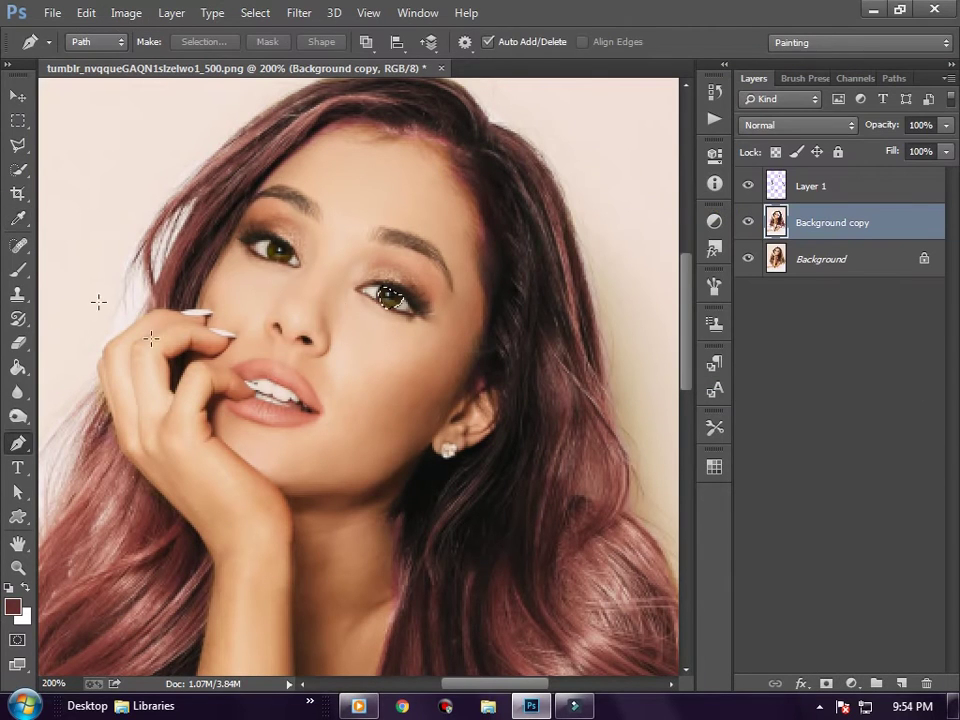
{"action": "left_click", "coordinate": [25, 173]}
{"action": "right_click", "coordinate": [231, 284]}
Step: Deselect the right eye, add empty Layer 2, select Background copy, and zoom out
{"action": "left_click", "coordinate": [266, 296]}
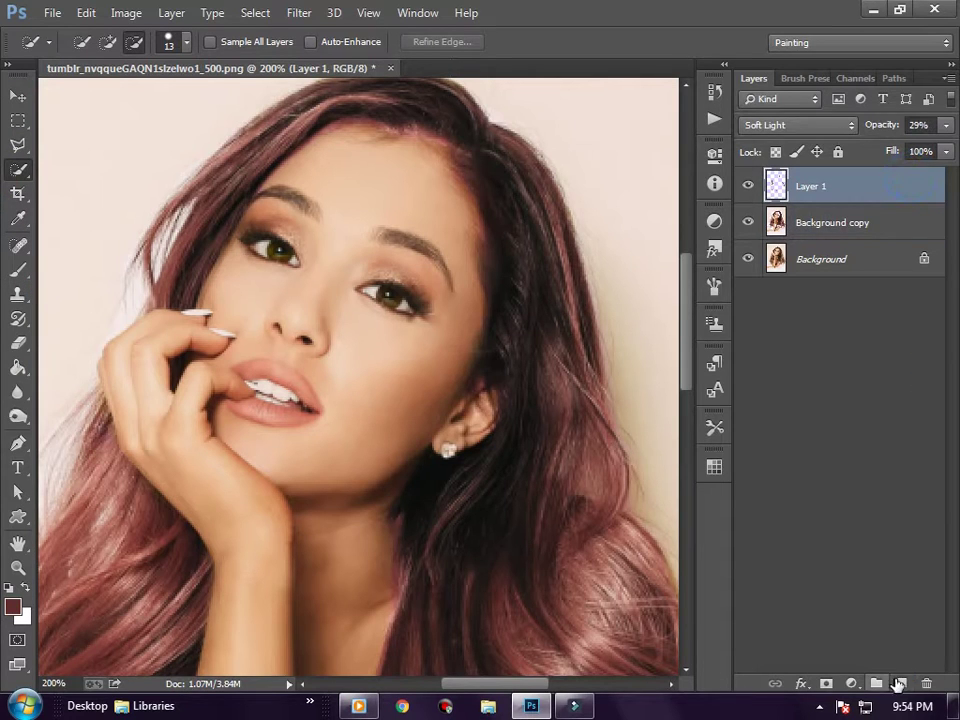
{"action": "key", "text": "ctrl+shift+alt+n"}
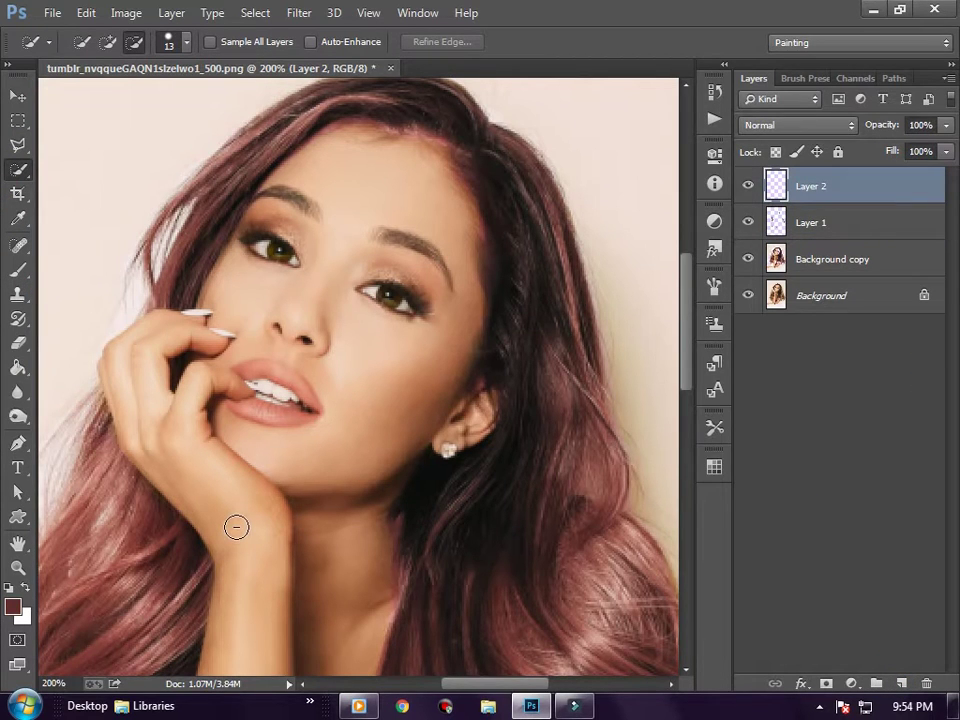
{"action": "left_click", "coordinate": [832, 259]}
{"action": "left_click", "coordinate": [18, 343]}
{"action": "scroll", "coordinate": [260, 540], "scroll_direction": "down", "scroll_amount": 3}
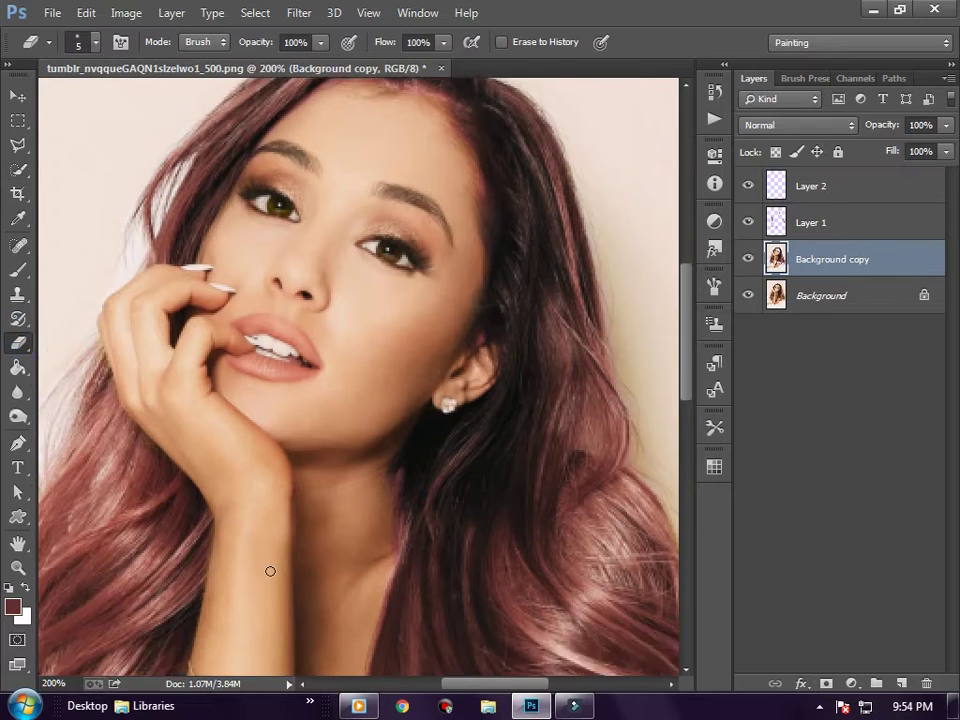
{"action": "scroll", "coordinate": [349, 528], "scroll_direction": "down", "scroll_amount": 2}
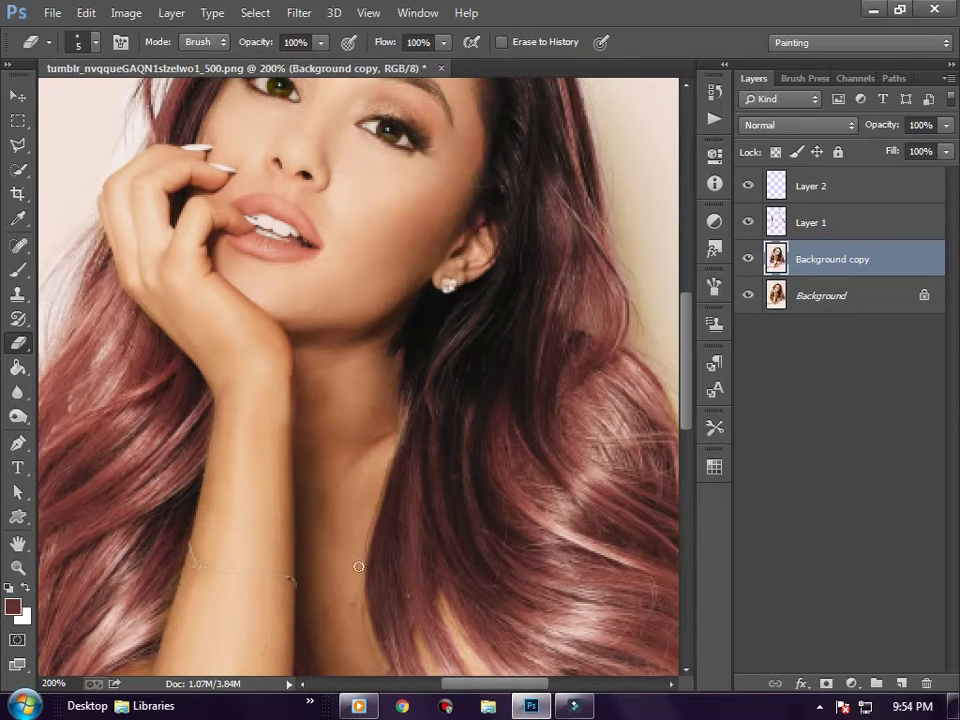
{"action": "scroll", "coordinate": [358, 566], "scroll_direction": "down", "scroll_amount": 3}
{"action": "scroll", "coordinate": [358, 566], "scroll_direction": "up", "scroll_amount": 1}
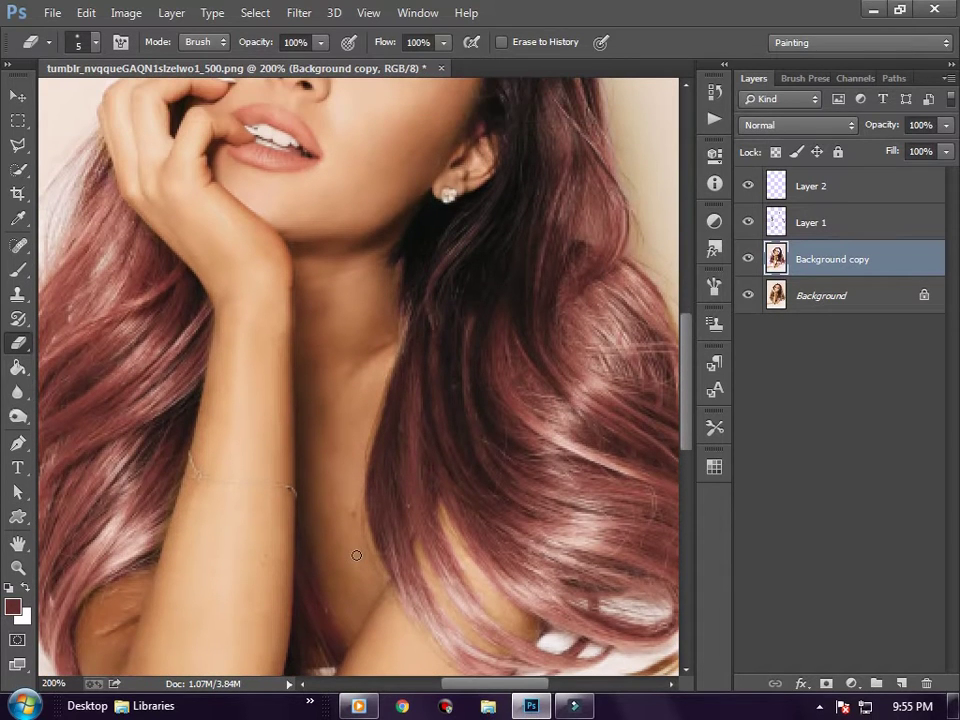
{"action": "key", "text": "ctrl+minus"}
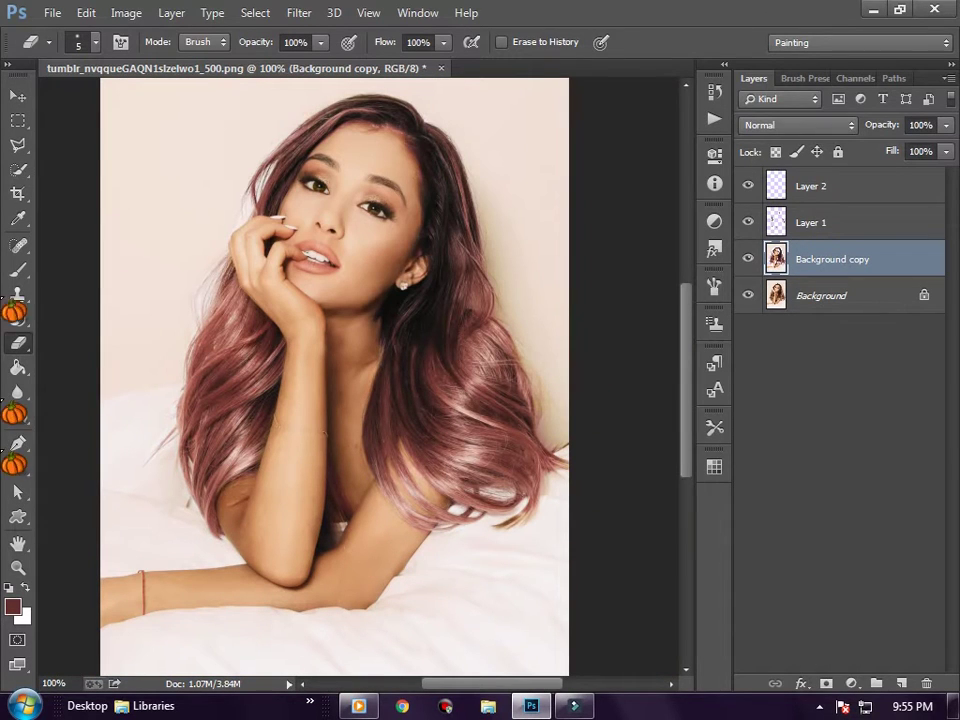
Step: Select a strand at the hair's lower edge with a closed pen path
{"action": "left_click", "coordinate": [17, 443]}
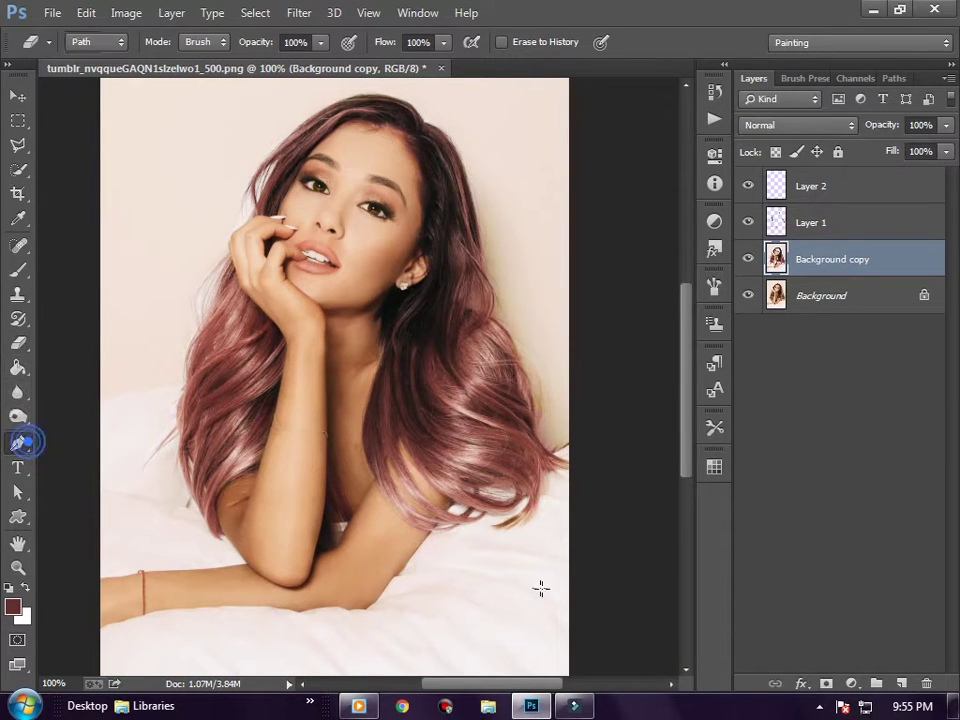
{"action": "left_click", "coordinate": [531, 524]}
{"action": "left_click", "coordinate": [540, 510]}
{"action": "left_click", "coordinate": [512, 500]}
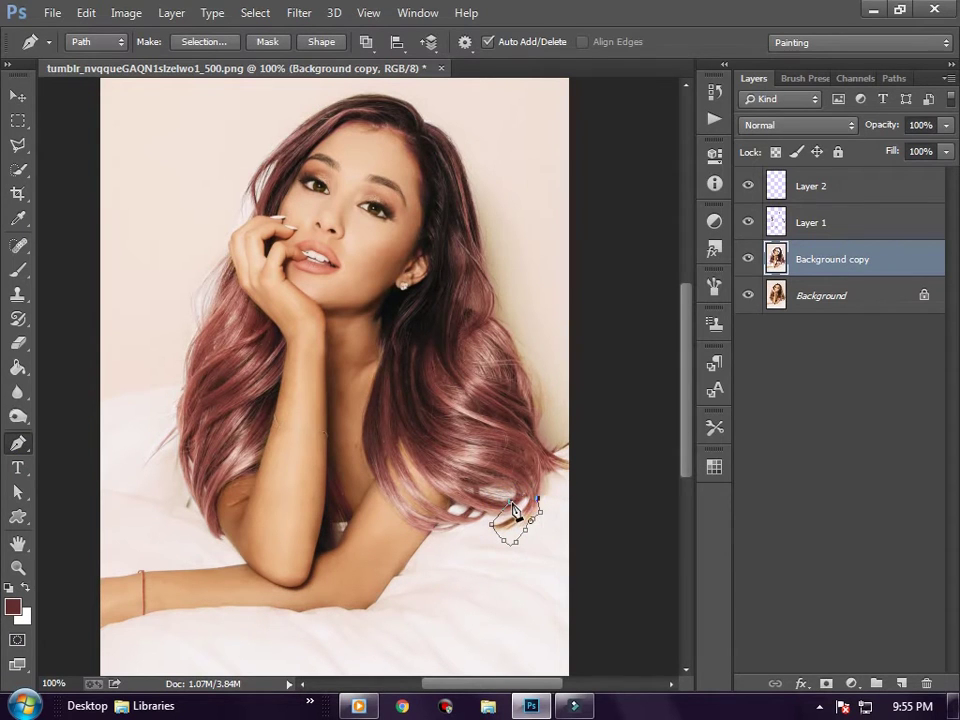
{"action": "right_click", "coordinate": [513, 510]}
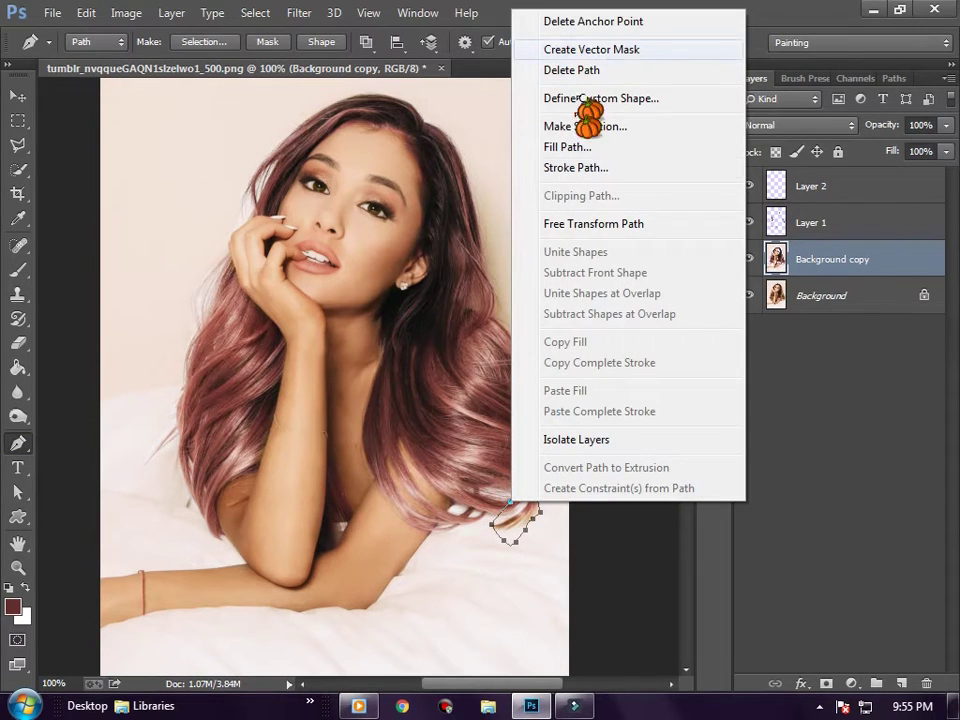
{"action": "left_click", "coordinate": [580, 126]}
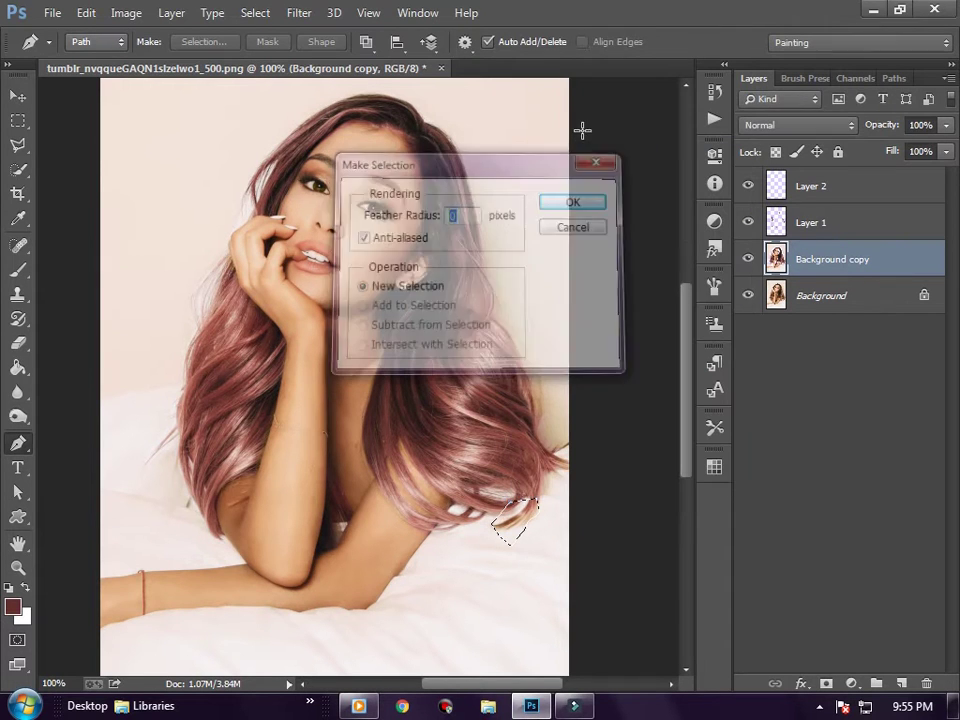
Step: Apply Vibrance -68 and Saturation +15 to the selection
{"action": "left_click", "coordinate": [126, 13]}
{"action": "mouse_move", "coordinate": [154, 61]}
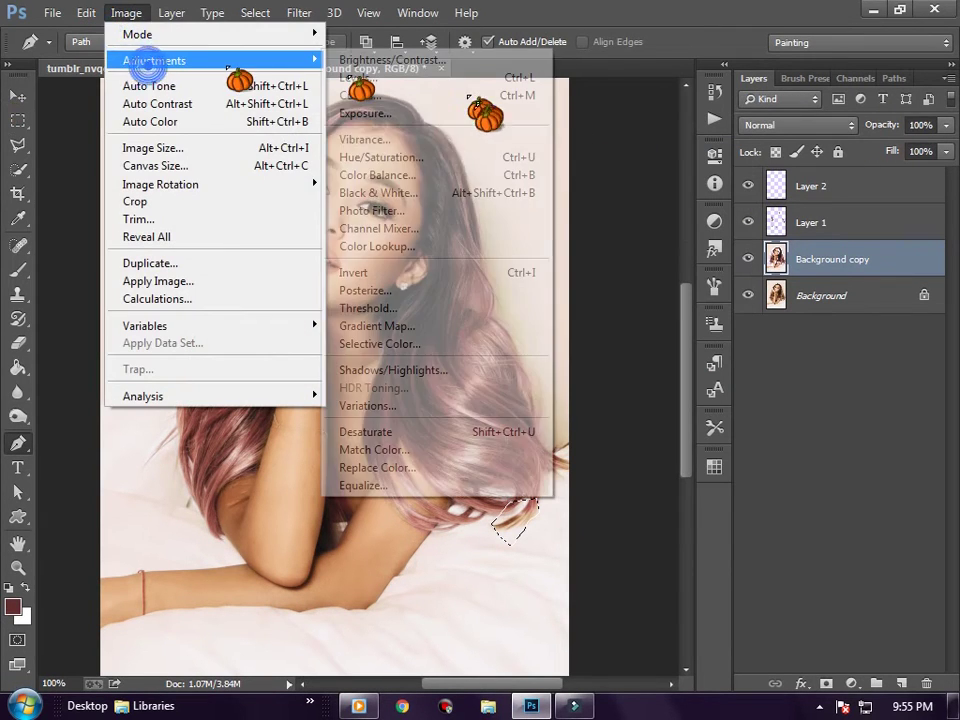
{"action": "left_click", "coordinate": [420, 157]}
{"action": "left_click", "coordinate": [885, 128]}
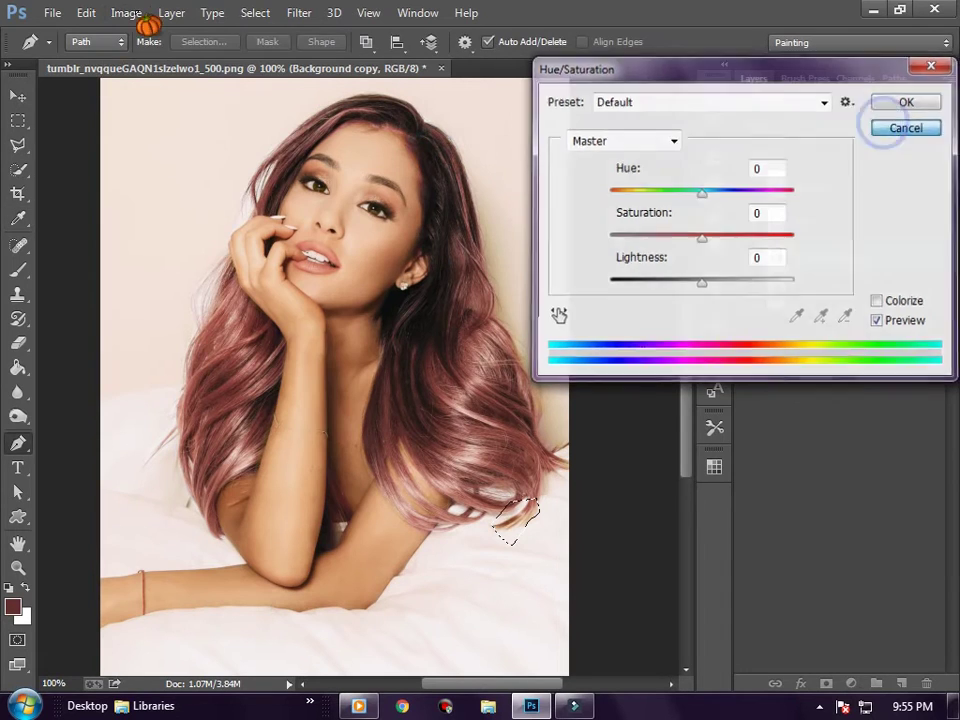
{"action": "left_click", "coordinate": [137, 15]}
{"action": "left_click", "coordinate": [443, 138]}
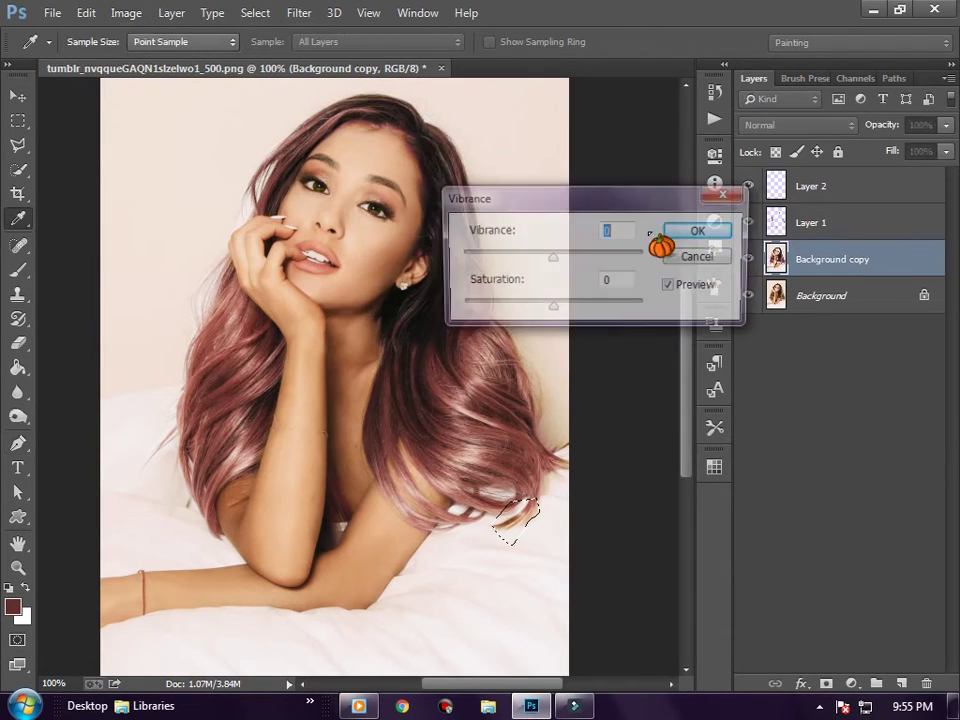
{"action": "left_click_drag", "start_coordinate": [552, 257], "coordinate": [504, 258]}
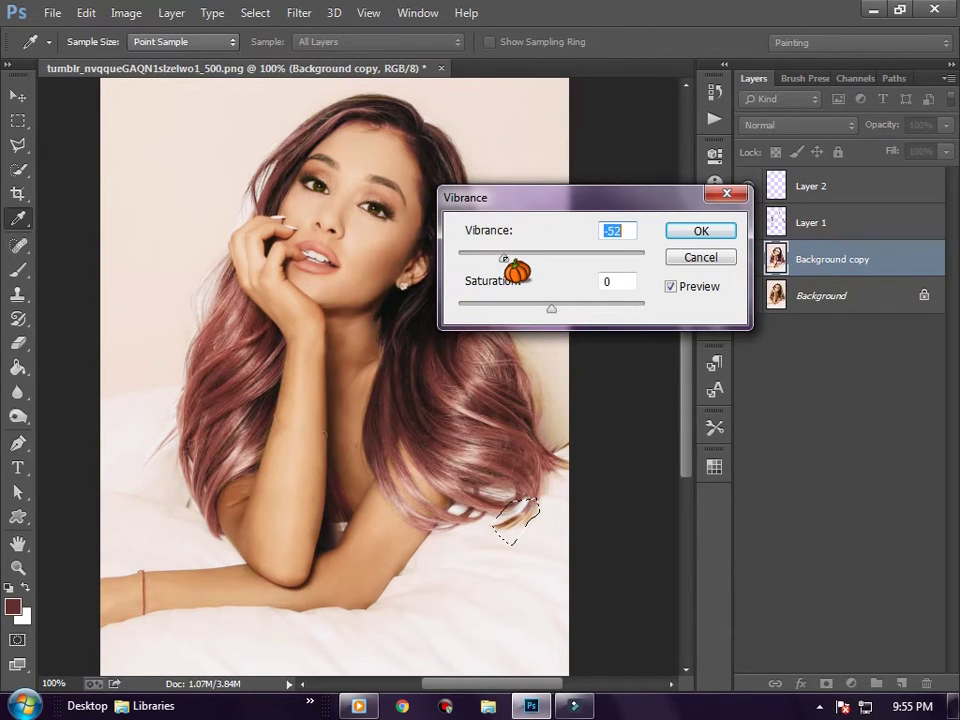
{"action": "left_click_drag", "start_coordinate": [558, 306], "coordinate": [601, 305]}
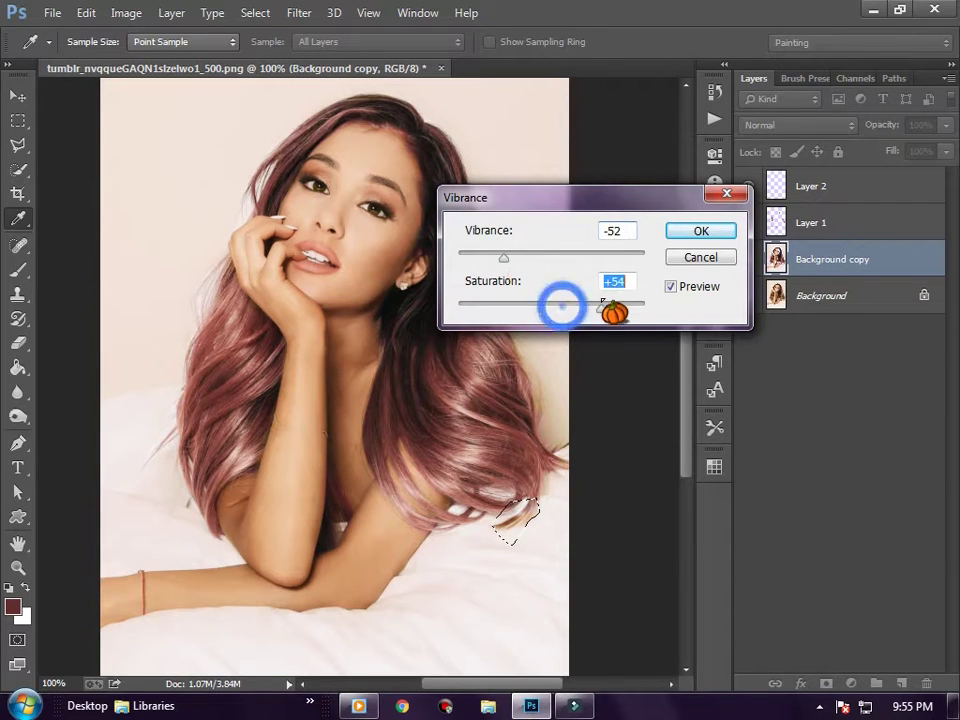
{"action": "left_click", "coordinate": [568, 305]}
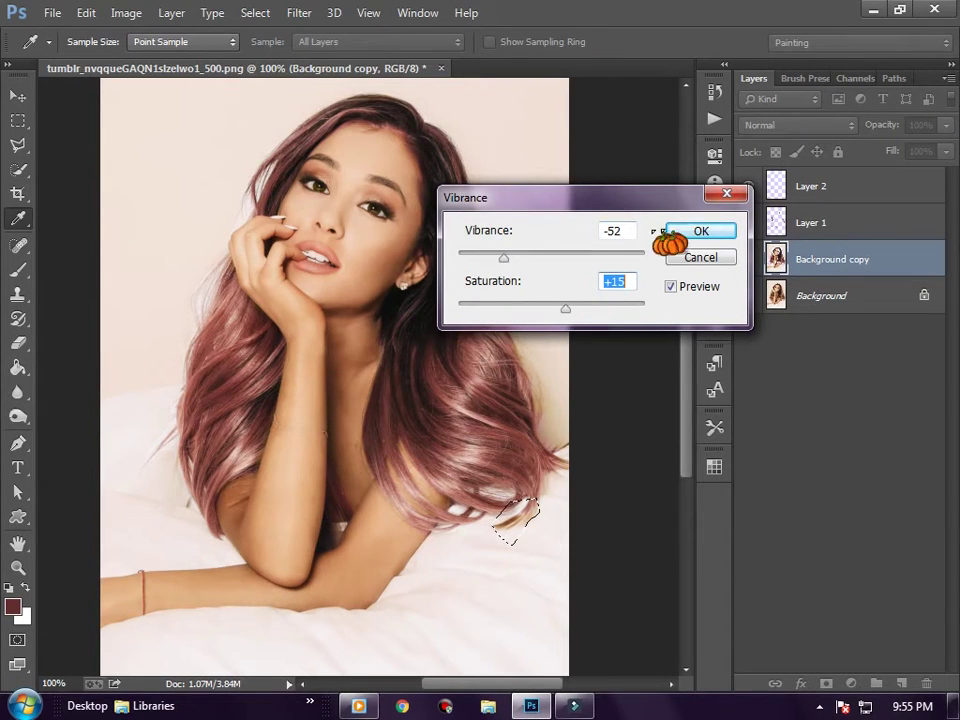
{"action": "left_click", "coordinate": [490, 262]}
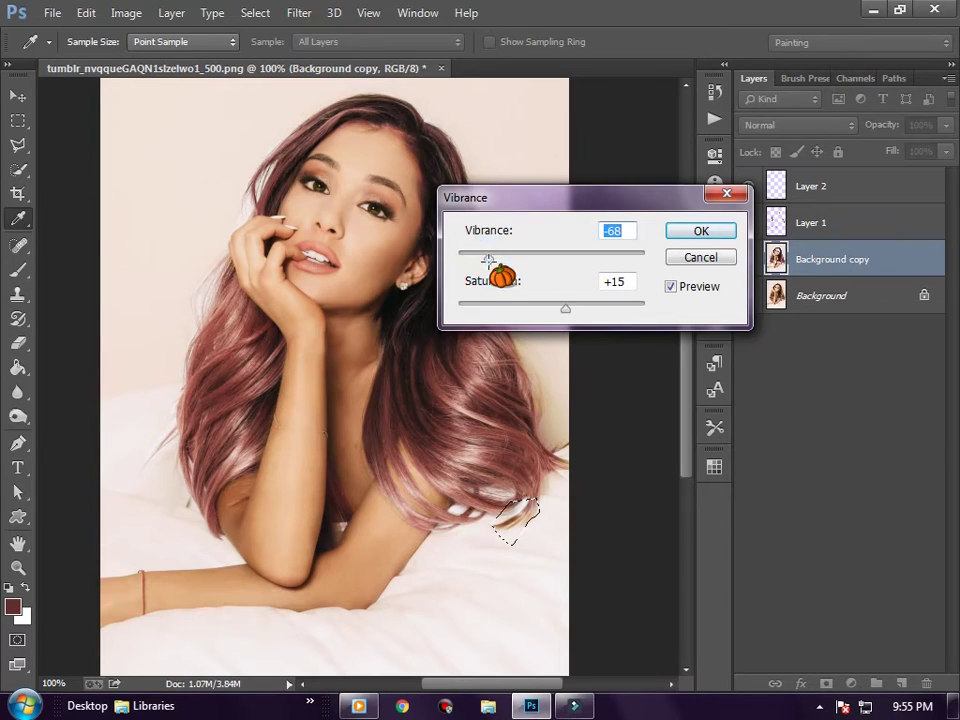
{"action": "key", "text": "Return"}
Step: Try a slight Hue/Saturation hue shift on the hair-tip selection
{"action": "key", "text": "p"}
{"action": "left_click", "coordinate": [88, 12]}
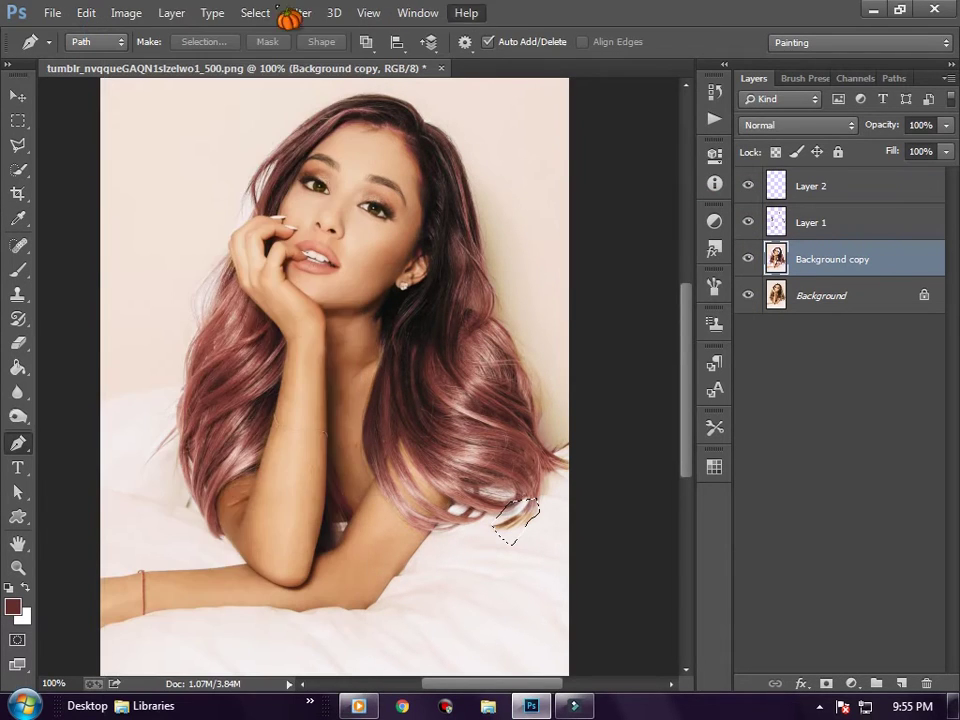
{"action": "left_click", "coordinate": [168, 14]}
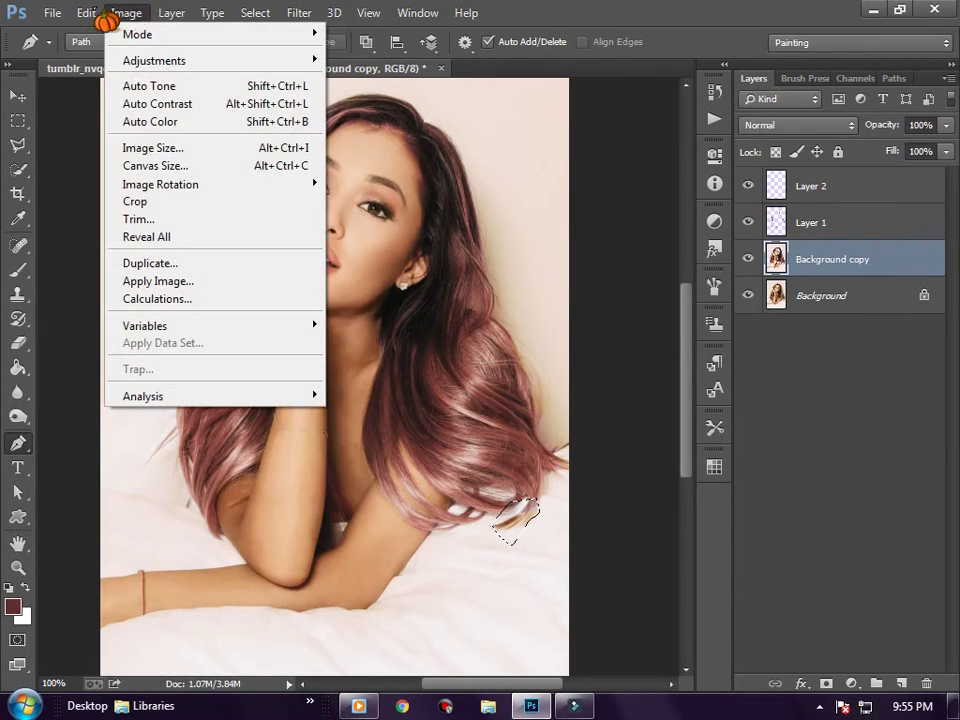
{"action": "left_click", "coordinate": [192, 14]}
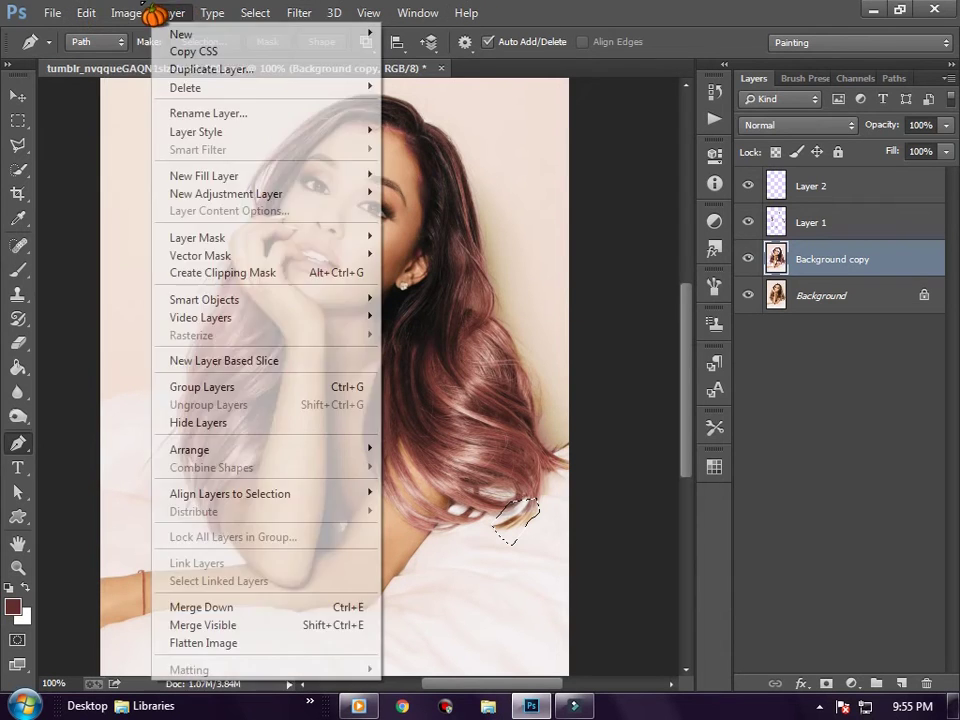
{"action": "left_click", "coordinate": [360, 162]}
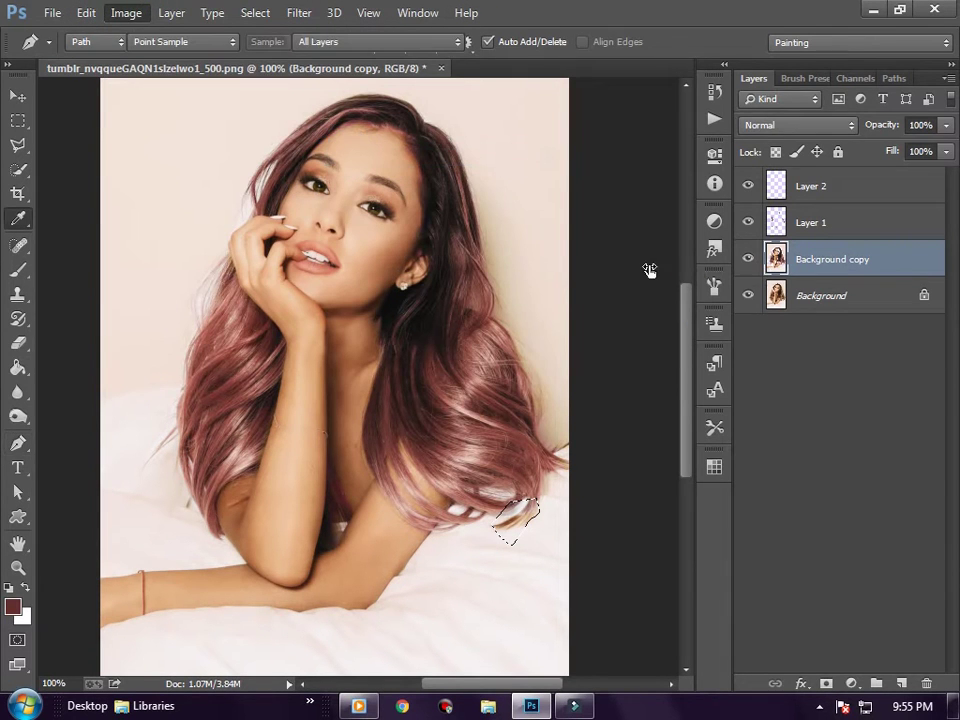
{"action": "mouse_move", "coordinate": [703, 194]}
{"action": "left_mouse_down"}
{"action": "mouse_move", "coordinate": [674, 194]}
{"action": "mouse_move", "coordinate": [776, 191]}
{"action": "mouse_move", "coordinate": [701, 194]}
{"action": "left_mouse_up"}
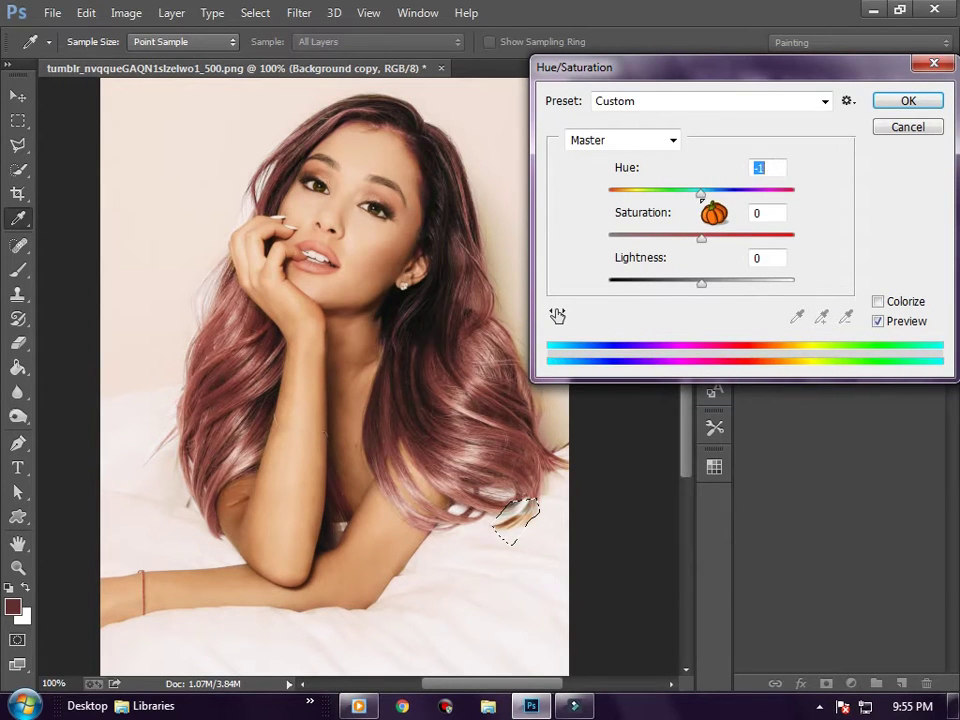
{"action": "key", "text": "Return"}
{"action": "key", "text": "p"}
{"action": "right_click", "coordinate": [490, 510]}
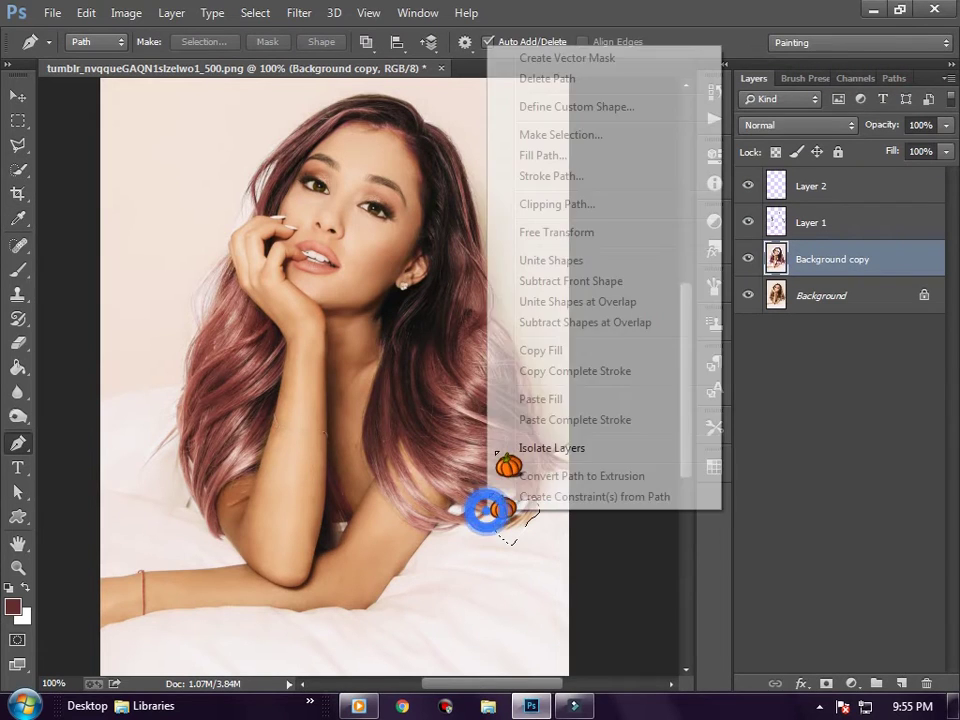
{"action": "left_click", "coordinate": [24, 156]}
Step: Deselect the hair ends, zoom in on the face, and make Layer 2 active
{"action": "right_click", "coordinate": [334, 380]}
{"action": "left_click", "coordinate": [396, 303]}
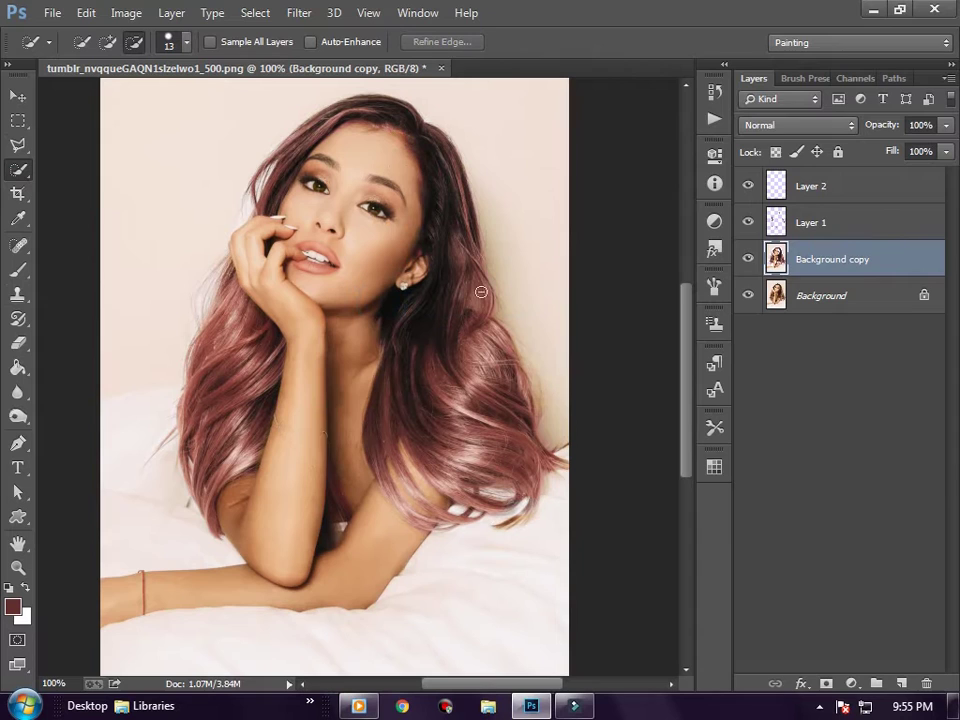
{"action": "left_click", "coordinate": [814, 221]}
{"action": "left_click", "coordinate": [18, 270]}
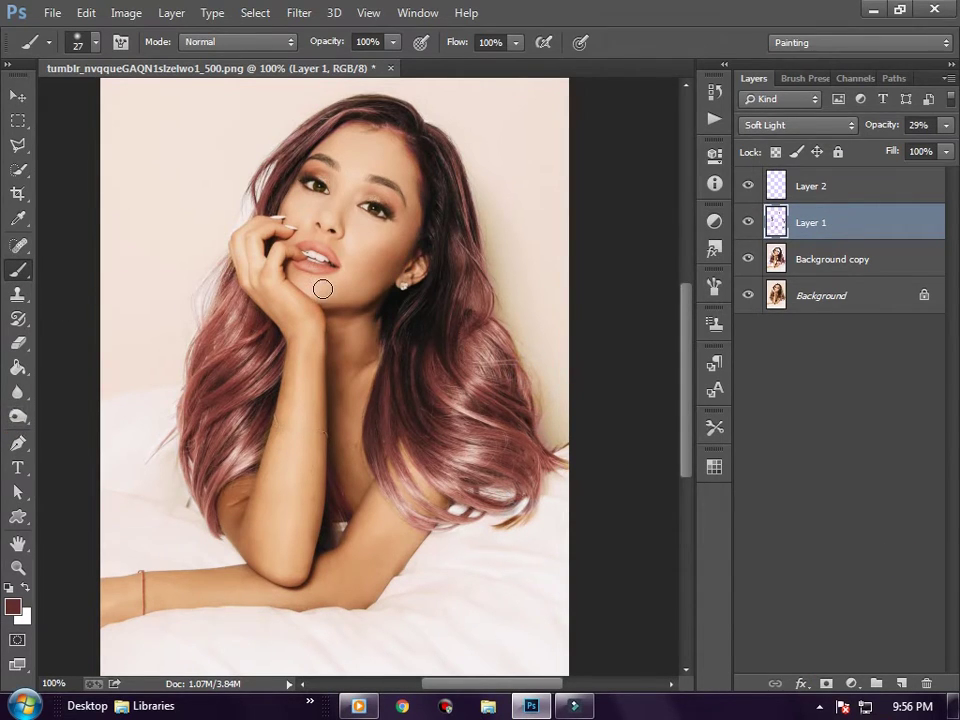
{"action": "scroll", "coordinate": [330, 300], "scroll_direction": "up", "scroll_amount": 1}
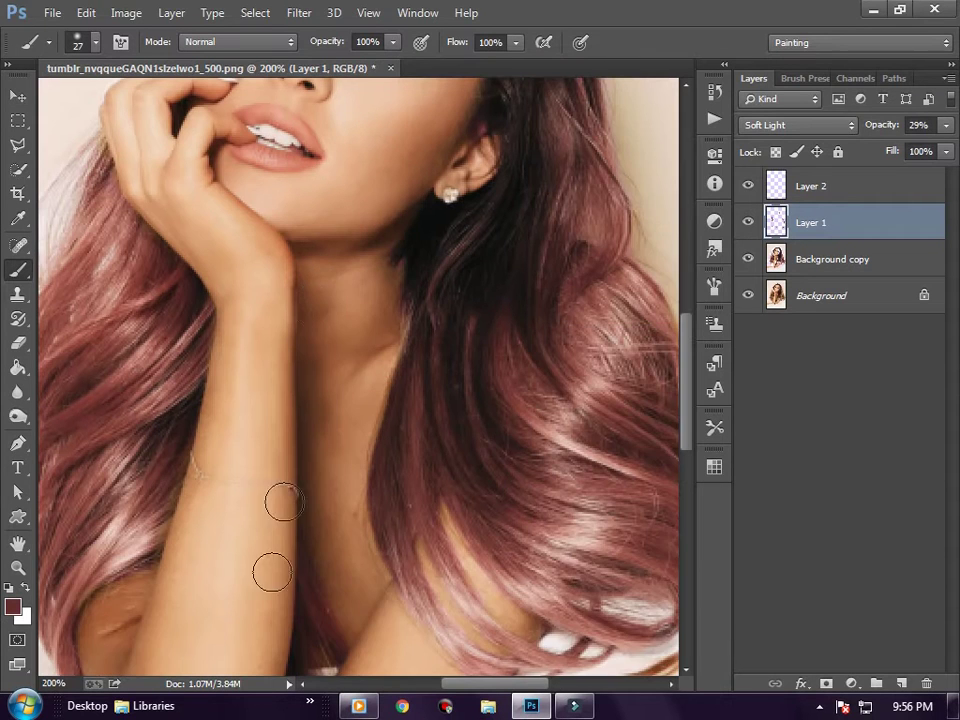
{"action": "scroll", "coordinate": [268, 540], "scroll_direction": "up", "scroll_amount": 2}
{"action": "scroll", "coordinate": [260, 514], "scroll_direction": "up", "scroll_amount": 3}
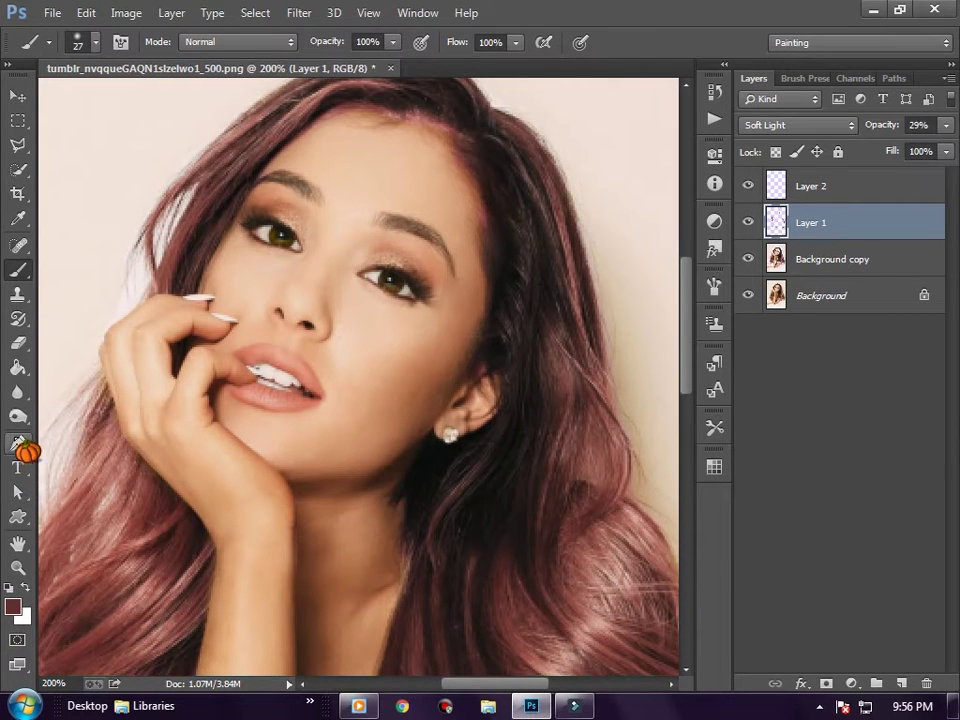
{"action": "left_click", "coordinate": [18, 443]}
{"action": "left_click", "coordinate": [800, 186]}
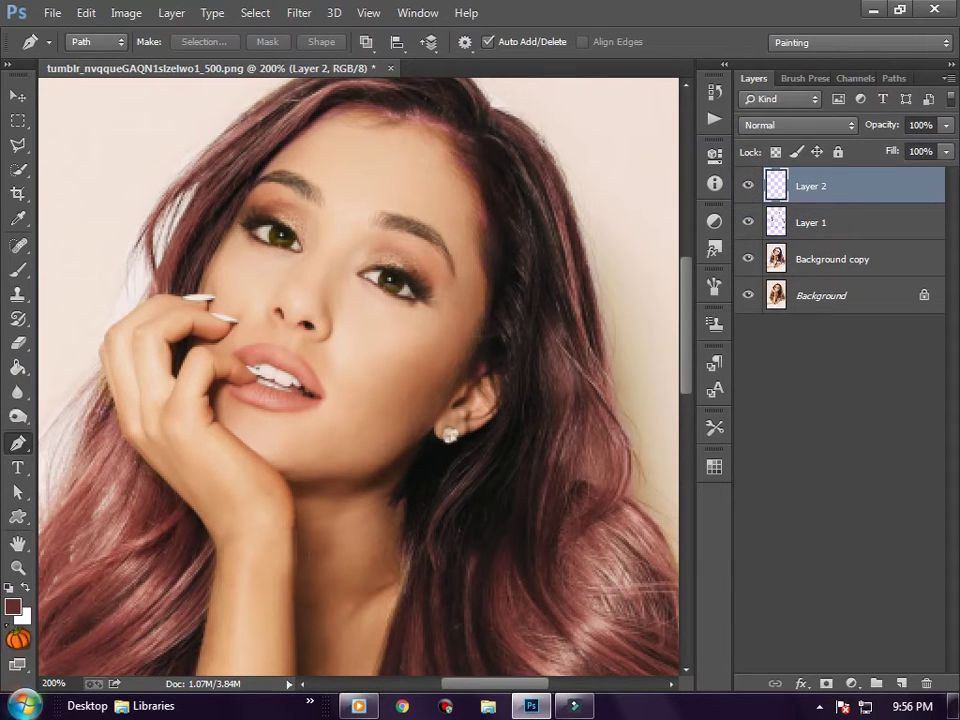
Step: Paint dark colour over the upper lip on Layer 2 with a 9 px round brush
{"action": "left_click", "coordinate": [22, 271]}
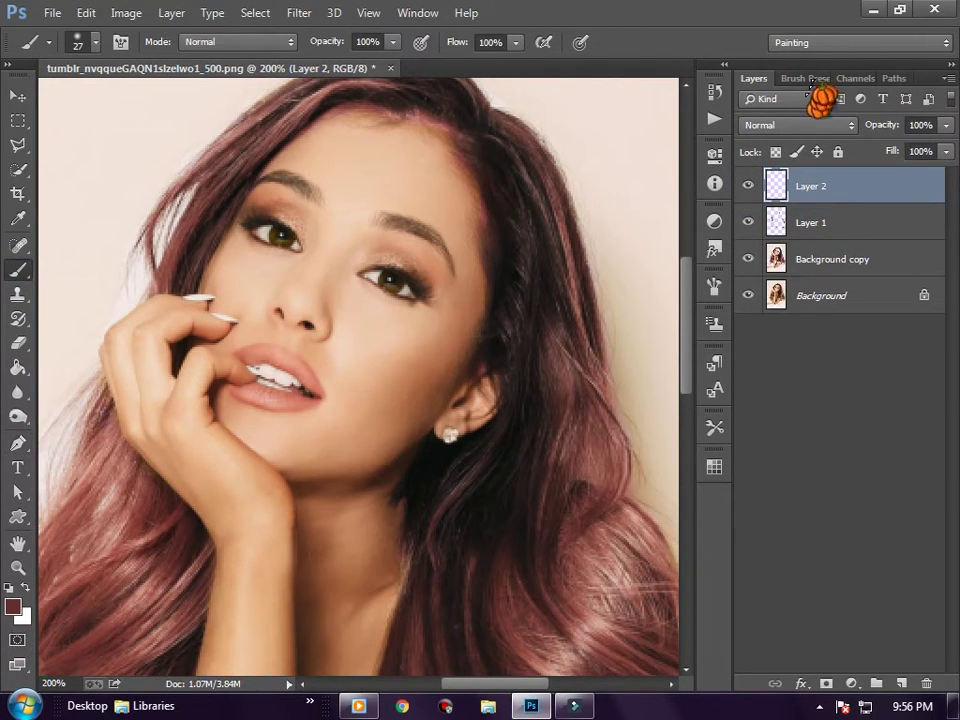
{"action": "left_click", "coordinate": [805, 78]}
{"action": "left_click", "coordinate": [764, 145]}
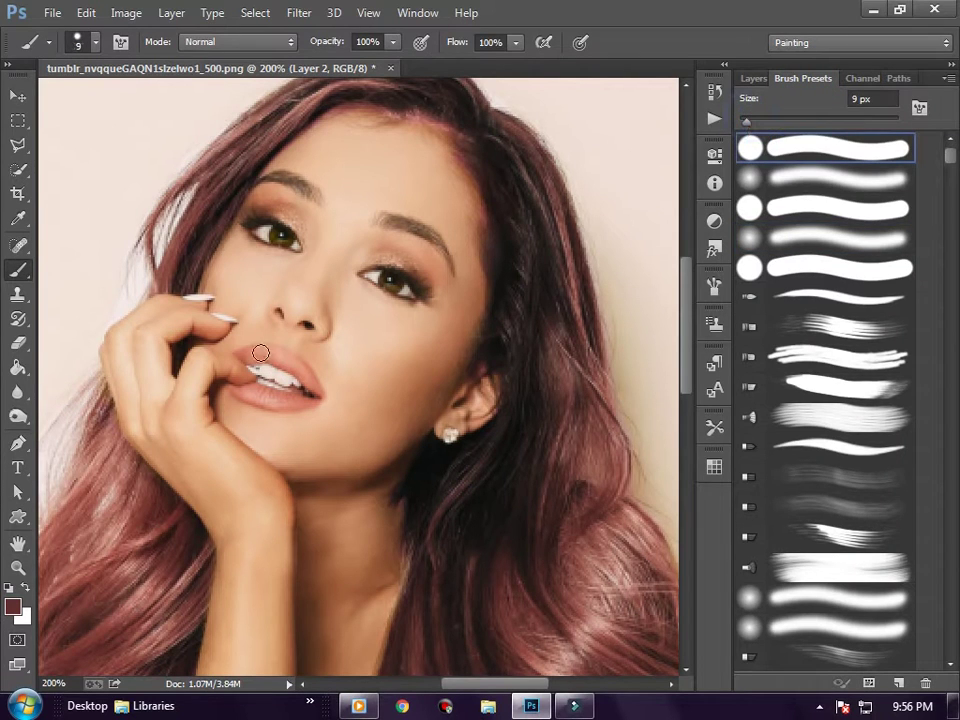
{"action": "left_click_drag", "start_coordinate": [254, 353], "coordinate": [317, 379]}
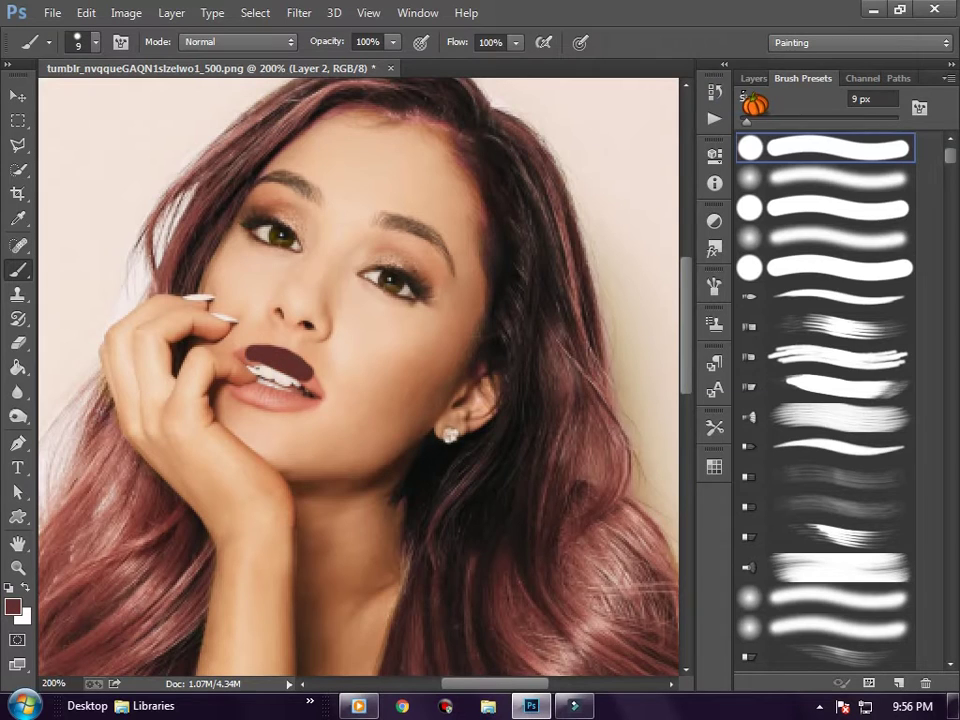
Step: Blend Layer 2 as Soft Light and paint more lip colour near the fingertip
{"action": "left_click", "coordinate": [745, 78]}
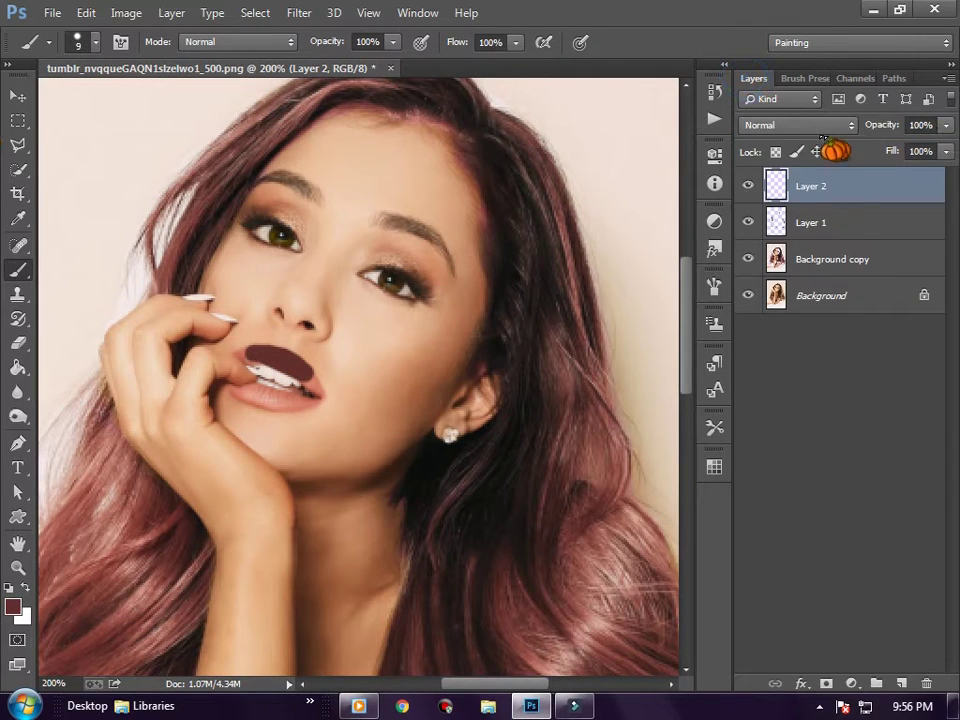
{"action": "left_click", "coordinate": [813, 125]}
{"action": "left_click", "coordinate": [760, 384]}
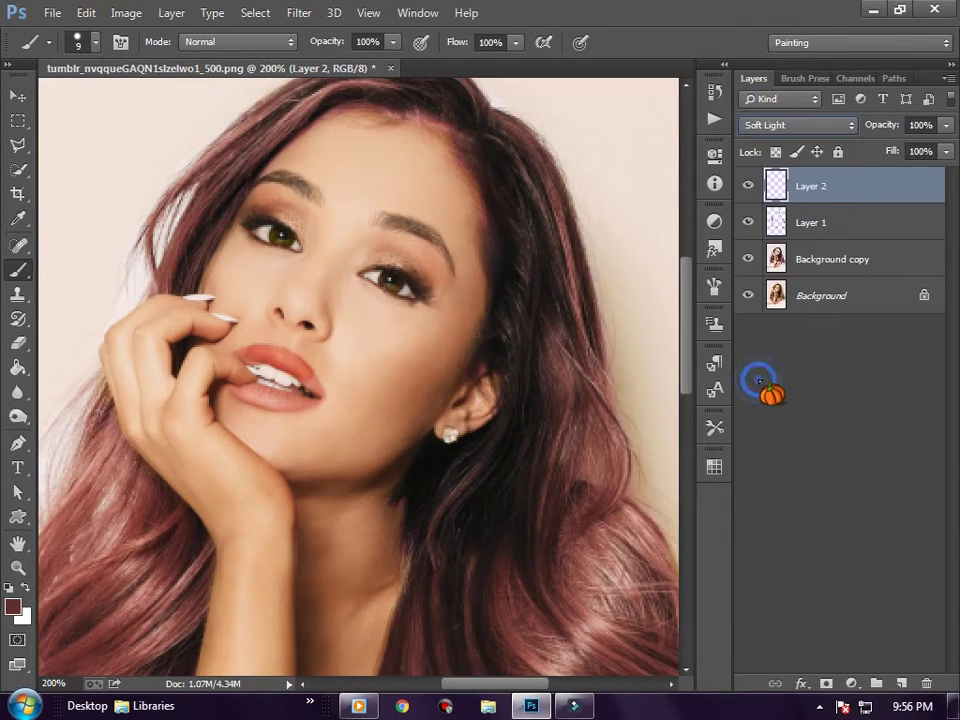
{"action": "left_click", "coordinate": [945, 151]}
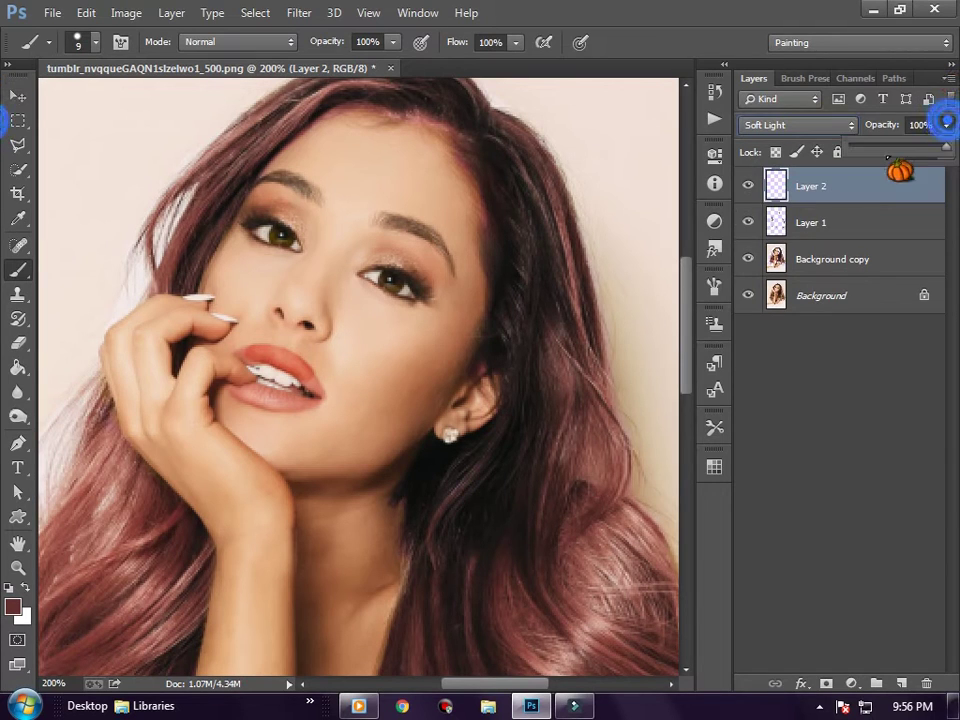
{"action": "left_click", "coordinate": [804, 78]}
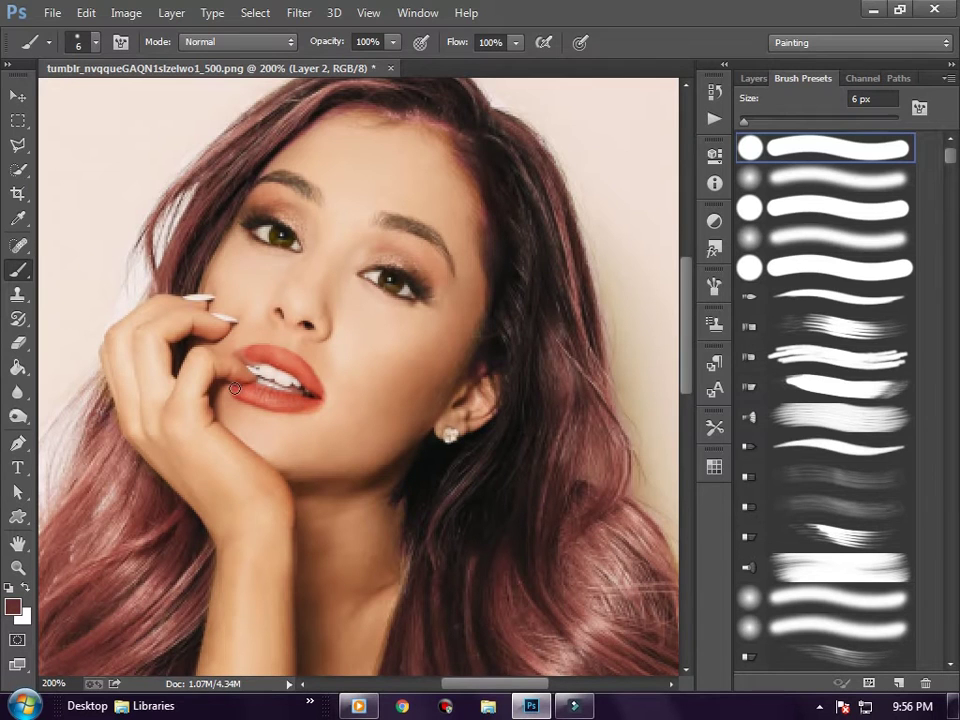
{"action": "left_click_drag", "start_coordinate": [236, 353], "coordinate": [249, 352]}
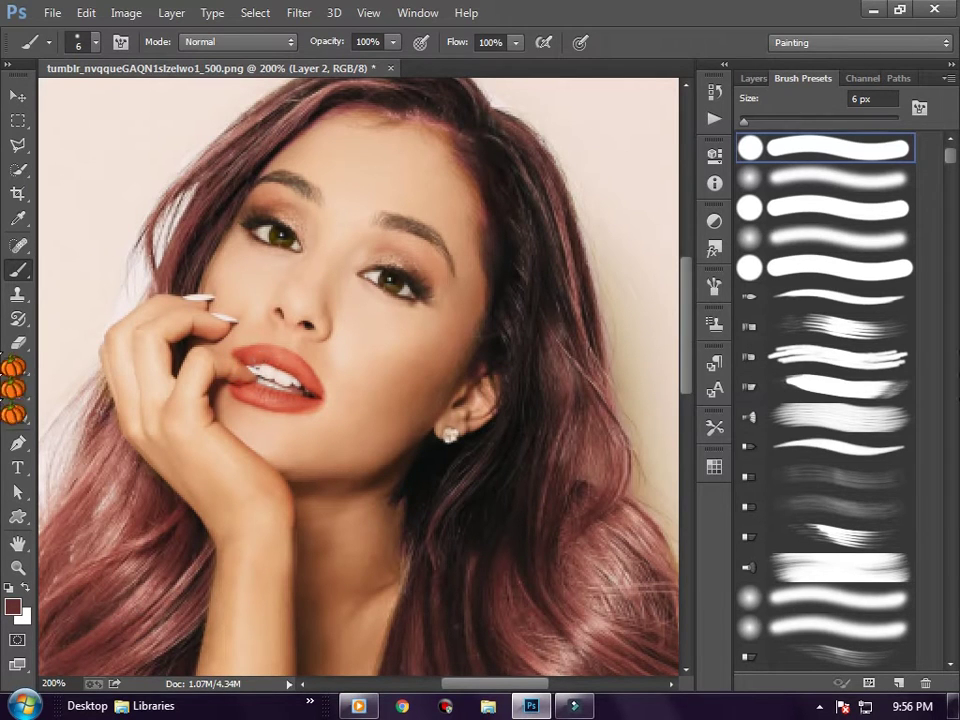
{"action": "left_click", "coordinate": [20, 343]}
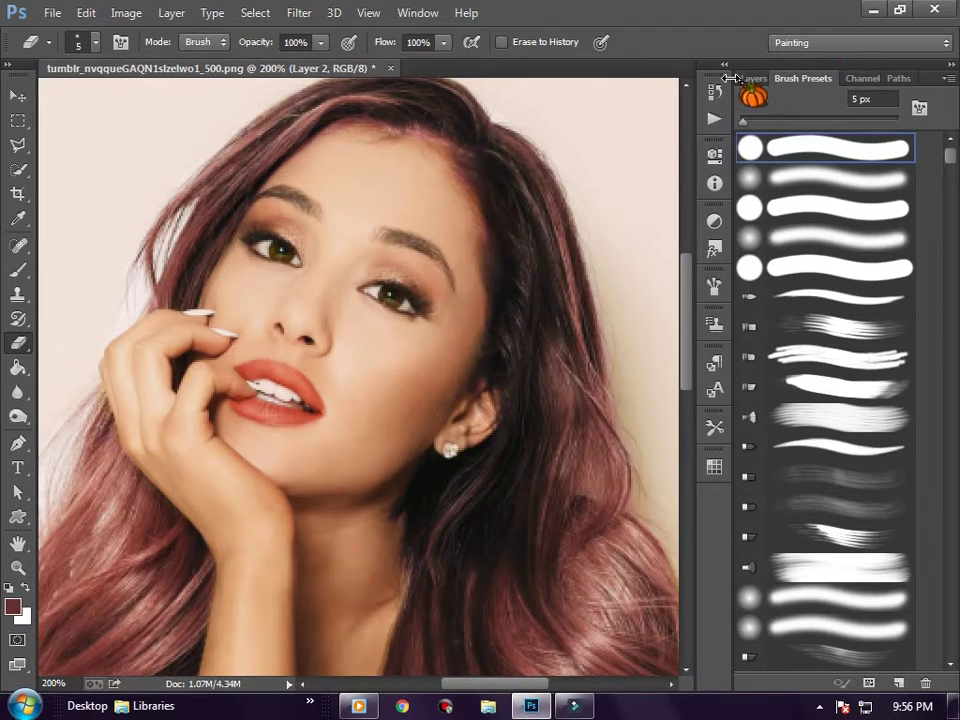
Step: Try a -59 hue shift on the lip tint, then cancel it
{"action": "left_click", "coordinate": [740, 78]}
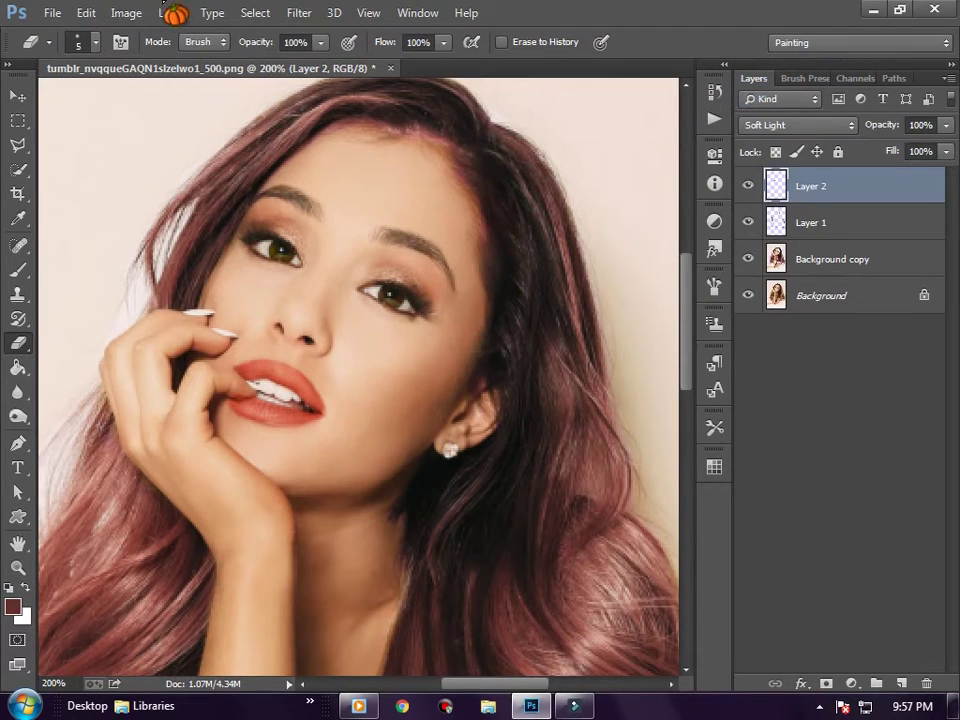
{"action": "left_click", "coordinate": [126, 13]}
{"action": "left_click", "coordinate": [379, 157]}
{"action": "mouse_move", "coordinate": [701, 190]}
{"action": "left_mouse_down"}
{"action": "mouse_move", "coordinate": [589, 197]}
{"action": "mouse_move", "coordinate": [793, 196]}
{"action": "left_mouse_up"}
{"action": "key", "text": "Escape"}
{"action": "key", "text": "e"}
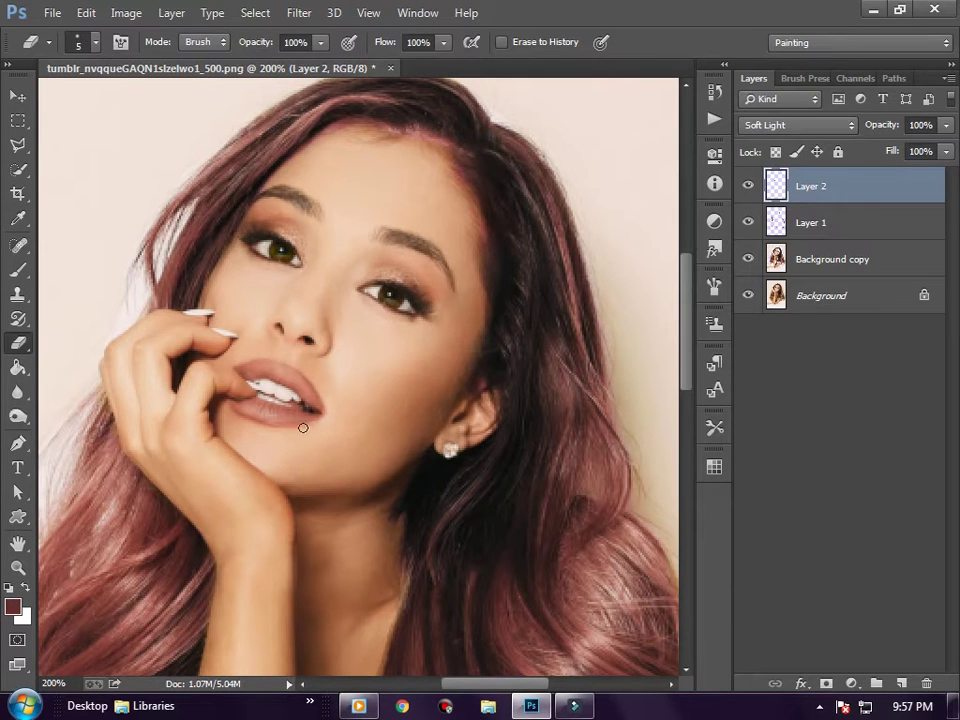
Step: Lower the lip tint's vibrance well below zero and raise its saturation
{"action": "left_click", "coordinate": [127, 13]}
{"action": "mouse_move", "coordinate": [155, 60]}
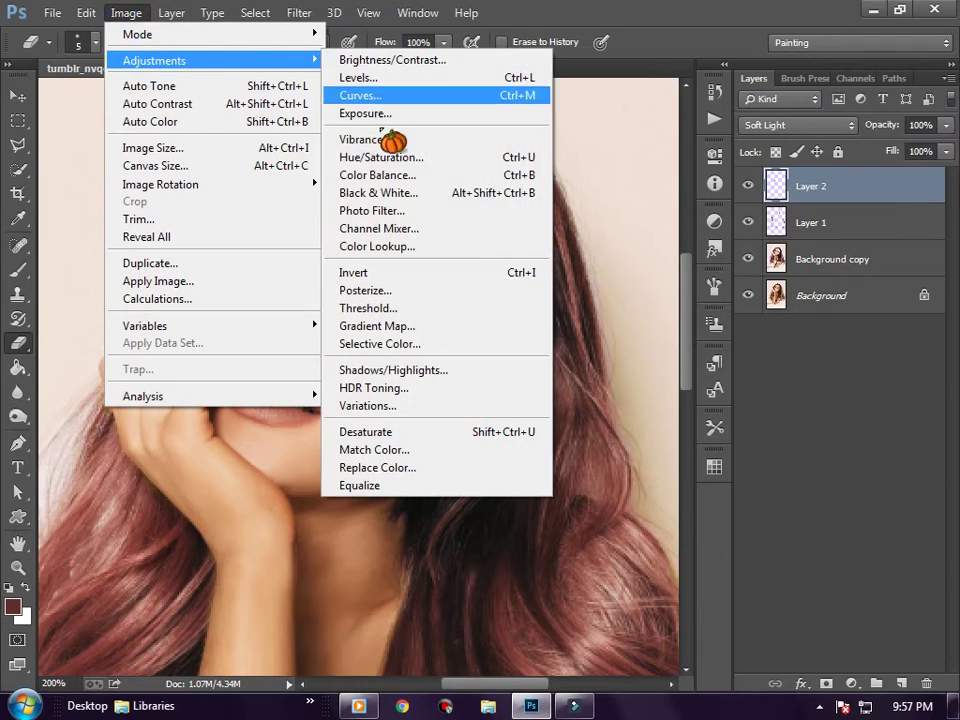
{"action": "left_click", "coordinate": [381, 146]}
{"action": "left_click_drag", "start_coordinate": [568, 311], "coordinate": [607, 311]}
{"action": "left_click_drag", "start_coordinate": [510, 257], "coordinate": [474, 256]}
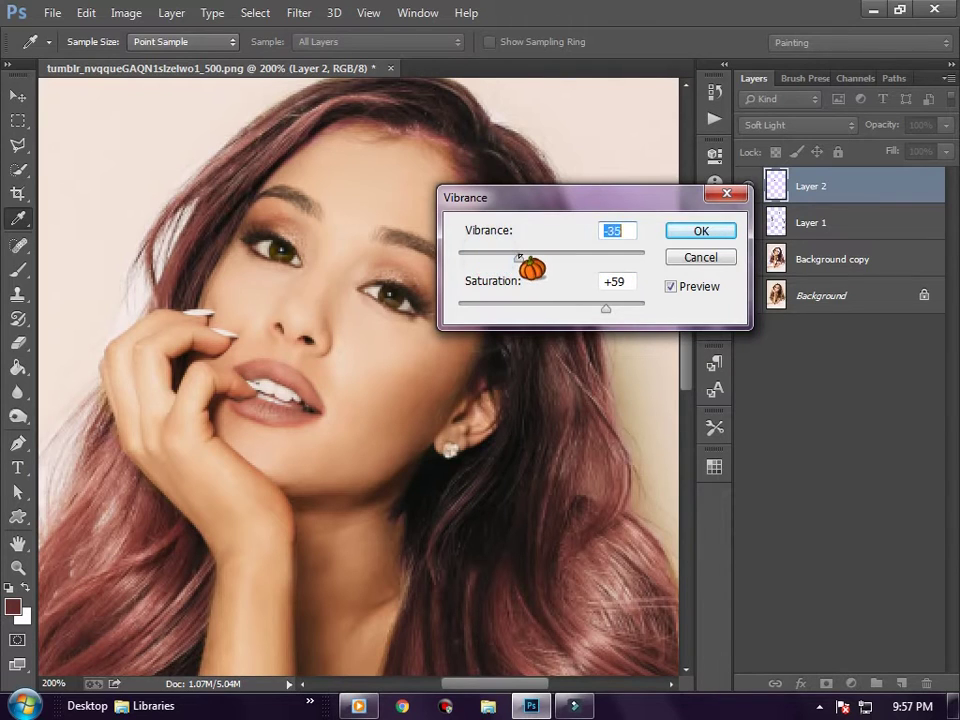
{"action": "key", "text": "Return"}
{"action": "key", "text": "e"}
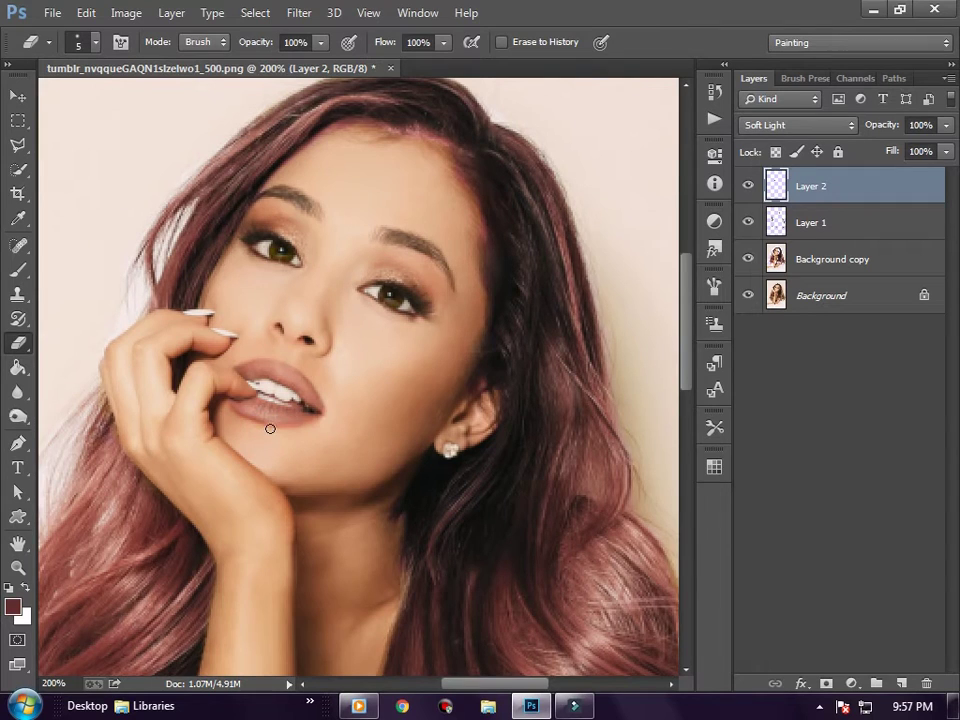
Step: Add a new empty Layer 3 above Layer 2
{"action": "scroll", "coordinate": [371, 419], "scroll_direction": "down", "scroll_amount": 2}
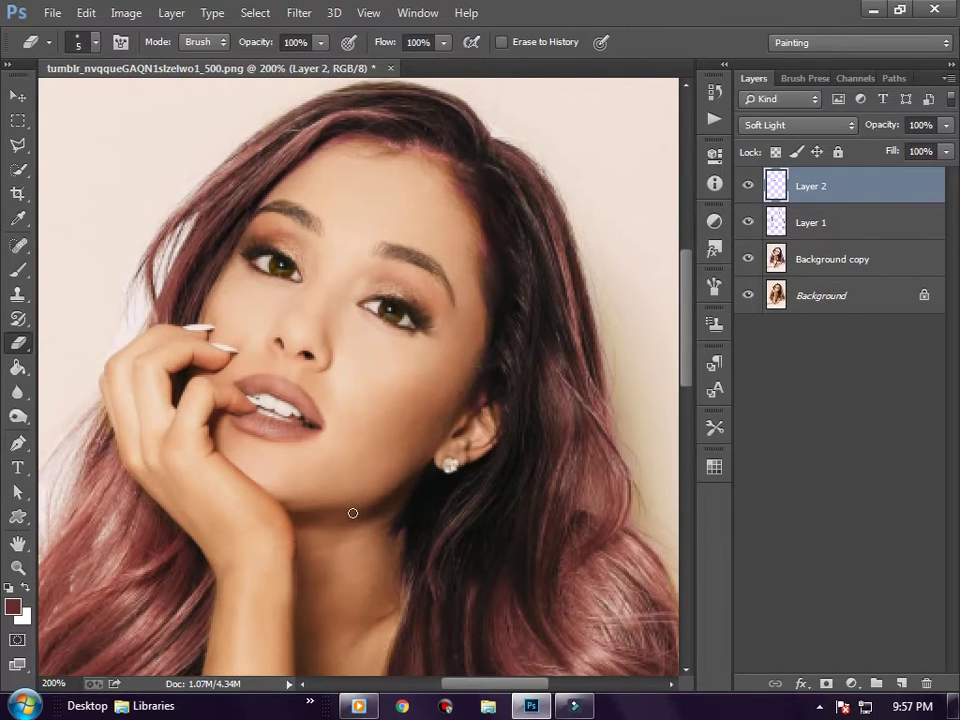
{"action": "scroll", "coordinate": [352, 513], "scroll_direction": "down", "scroll_amount": 3}
{"action": "scroll", "coordinate": [287, 600], "scroll_direction": "up", "scroll_amount": 4}
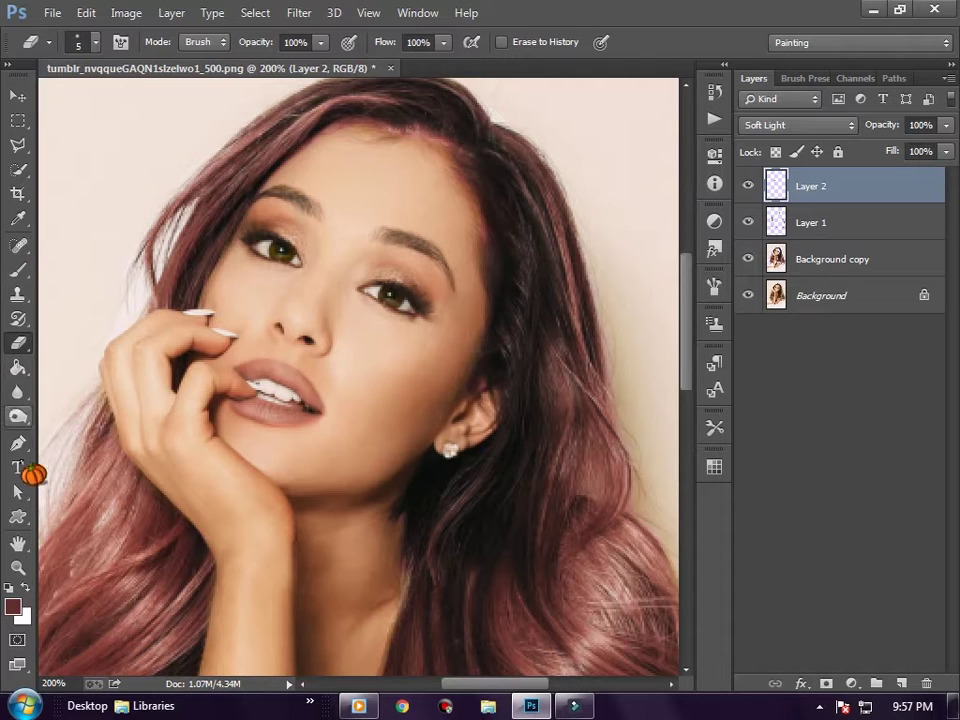
{"action": "left_click", "coordinate": [19, 443]}
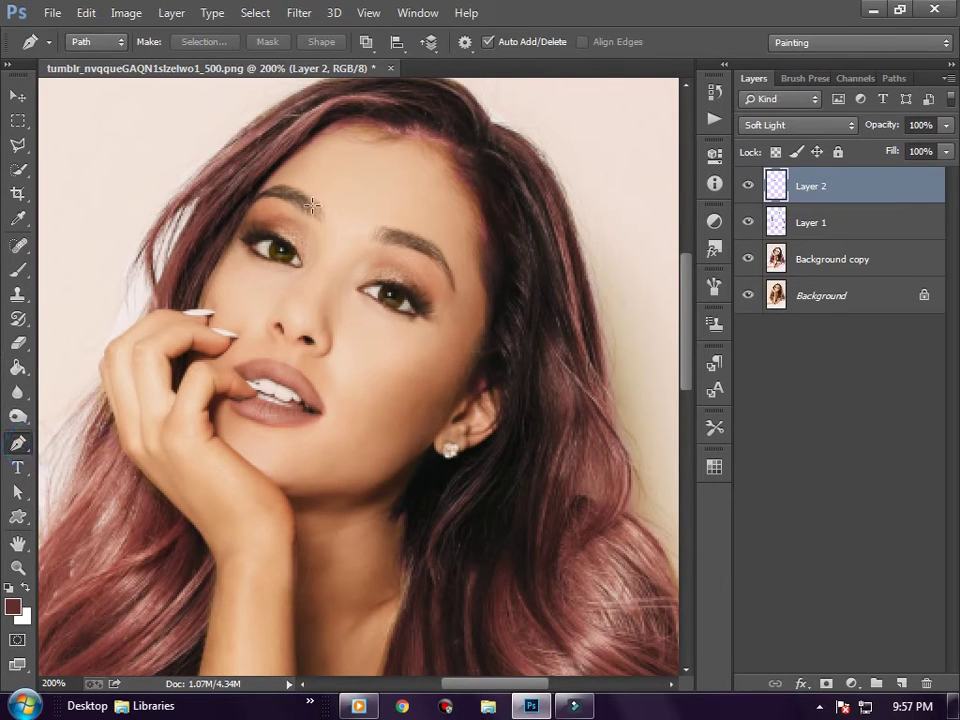
{"action": "left_click", "coordinate": [901, 683]}
{"action": "left_click", "coordinate": [18, 269]}
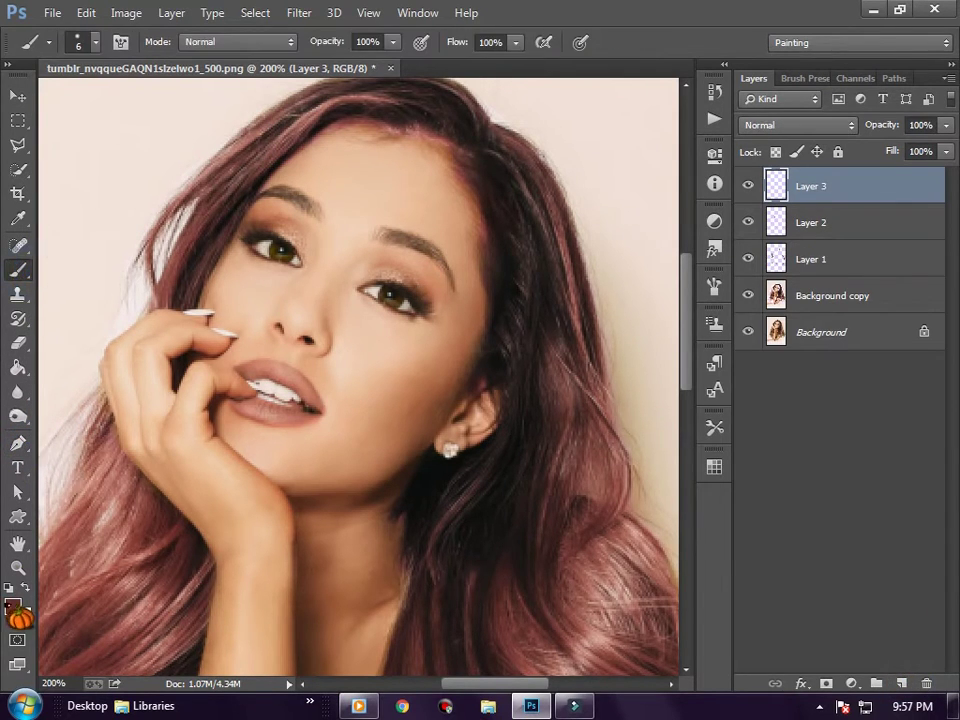
Step: Set the foreground colour to dark grey 212121
{"action": "left_click", "coordinate": [18, 219]}
{"action": "left_click", "coordinate": [12, 606]}
{"action": "left_click", "coordinate": [594, 210]}
{"action": "left_click", "coordinate": [576, 238]}
{"action": "mouse_move", "coordinate": [478, 281]}
{"action": "left_mouse_down"}
{"action": "mouse_move", "coordinate": [431, 358]}
{"action": "mouse_move", "coordinate": [430, 378]}
{"action": "left_mouse_up"}
{"action": "left_click", "coordinate": [860, 159]}
Step: Lower Layer 3 opacity to 60%, trying Soft Light before returning to Normal blending
{"action": "key", "text": "b"}
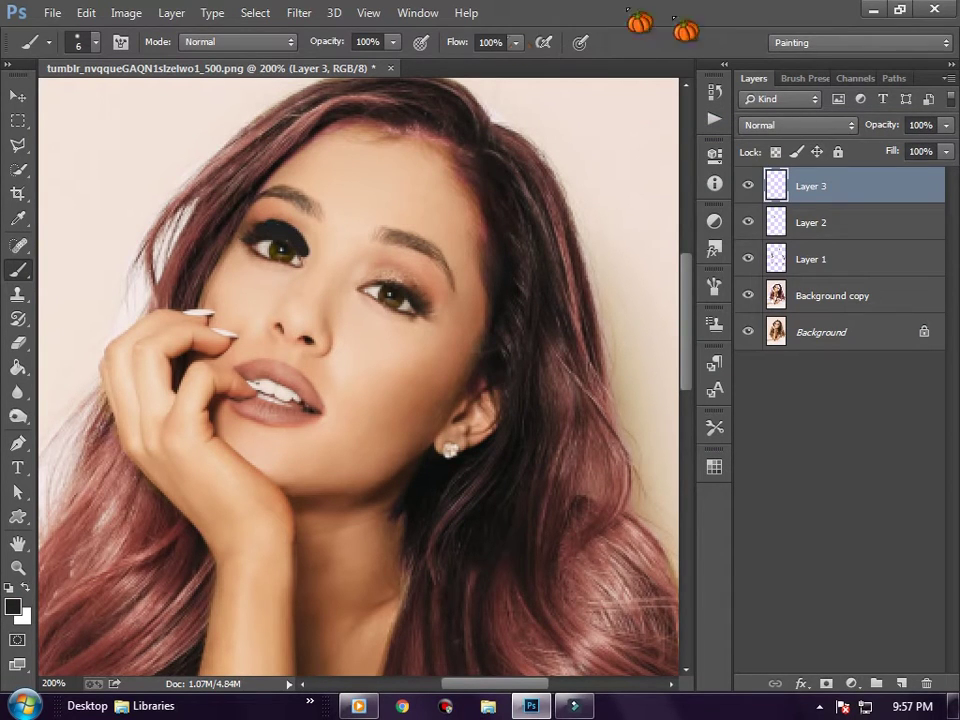
{"action": "left_click", "coordinate": [830, 127]}
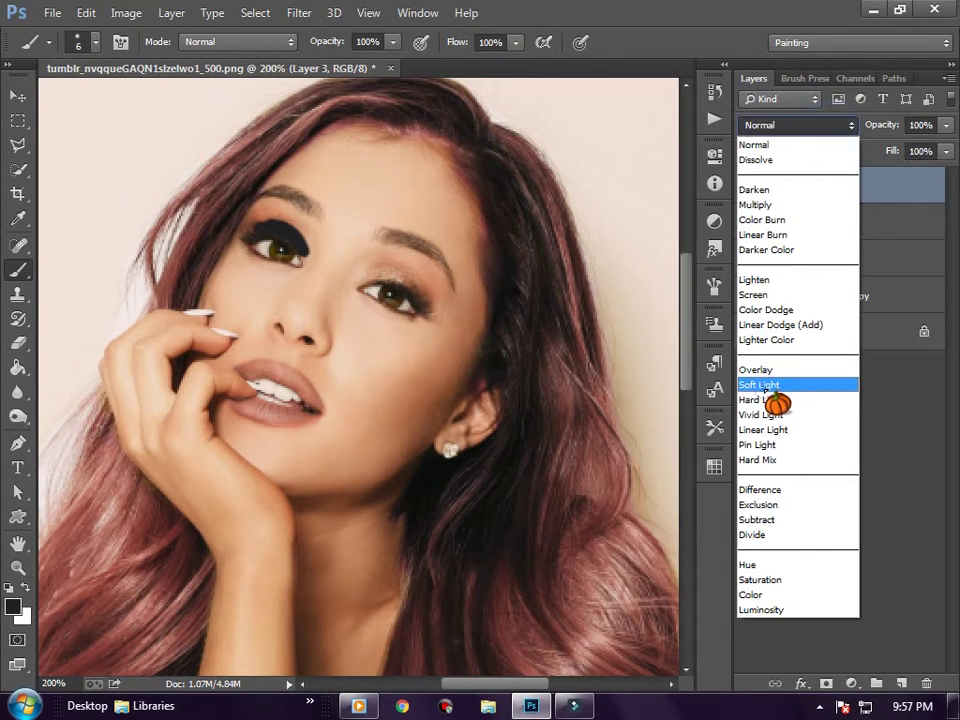
{"action": "left_click", "coordinate": [765, 385]}
{"action": "left_click", "coordinate": [946, 125]}
{"action": "left_click_drag", "start_coordinate": [940, 147], "coordinate": [912, 145]}
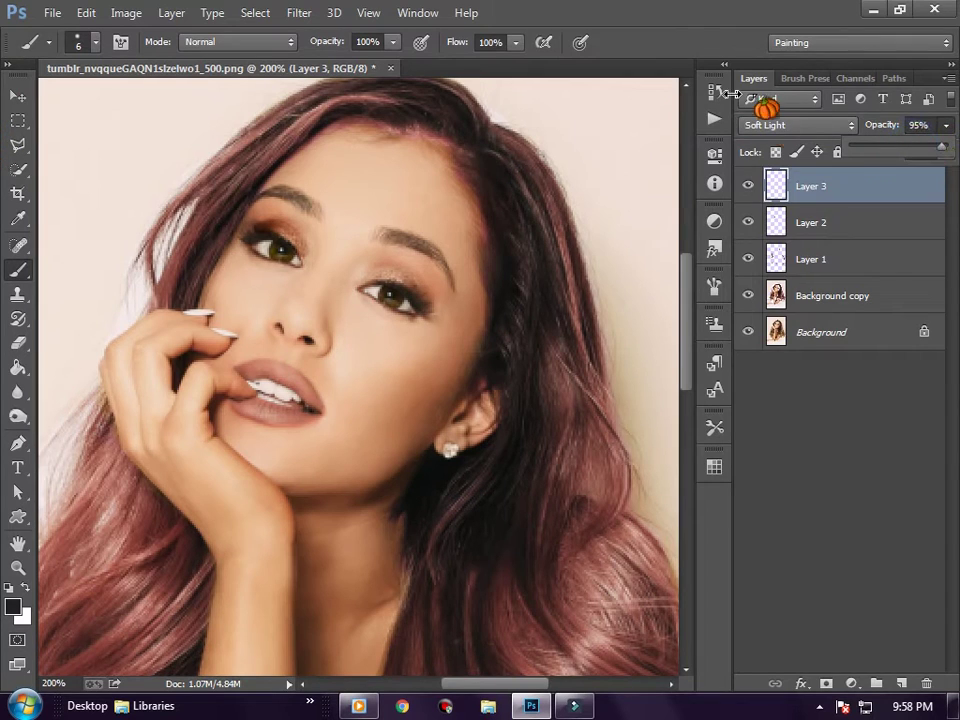
{"action": "left_click", "coordinate": [790, 125]}
{"action": "left_click", "coordinate": [775, 145]}
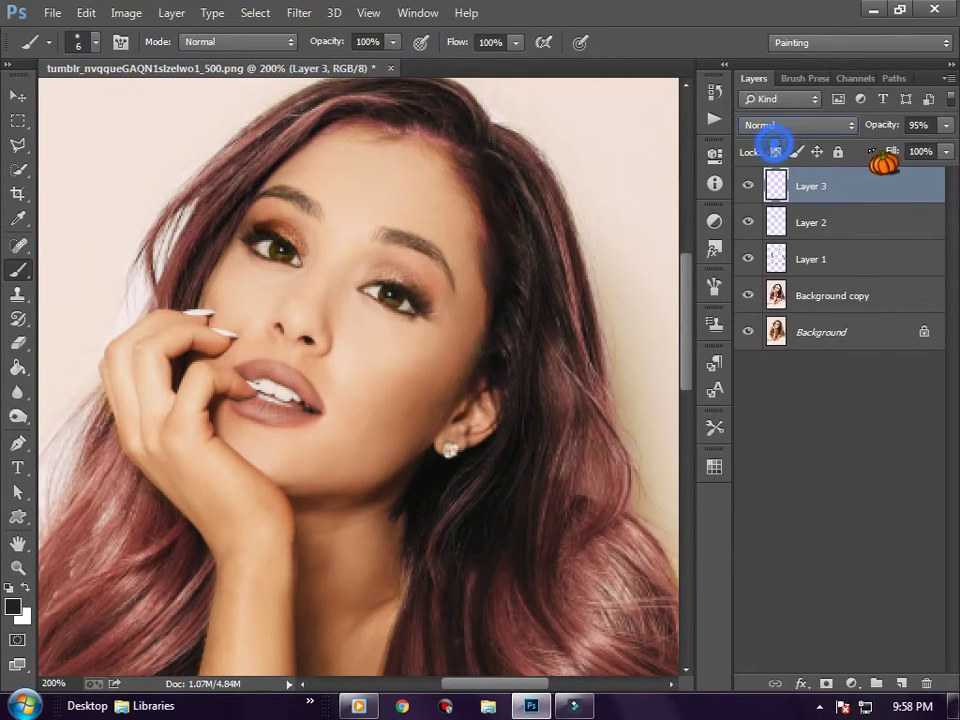
{"action": "left_click", "coordinate": [946, 125]}
{"action": "left_click_drag", "start_coordinate": [940, 147], "coordinate": [912, 147]}
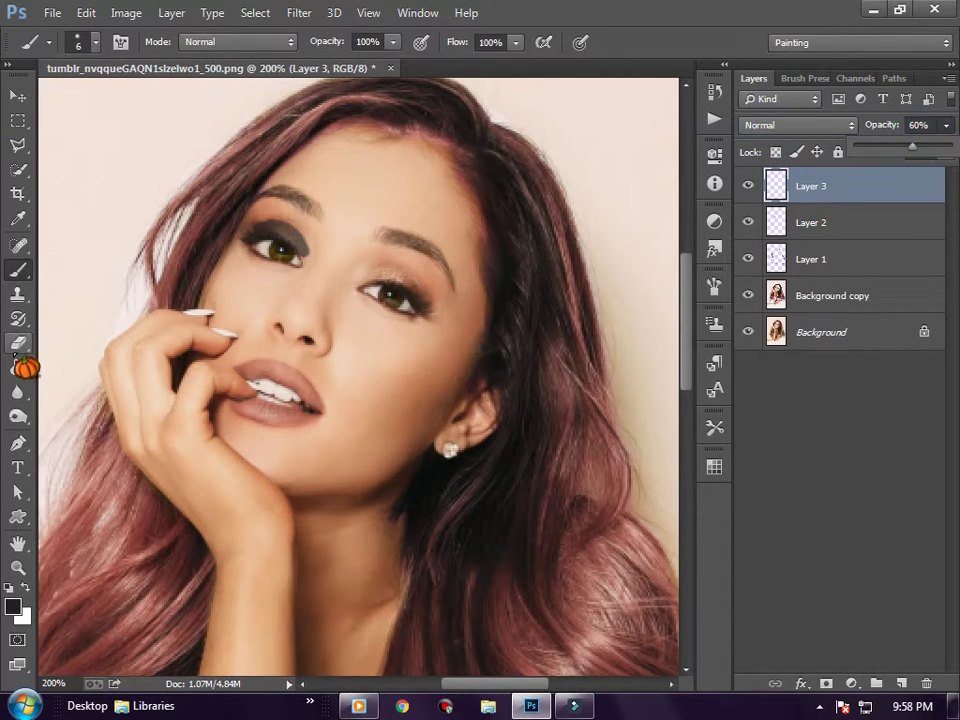
Step: Erase excess shadow and brush dark eyeshadow along the left eyelid
{"action": "left_click", "coordinate": [18, 342]}
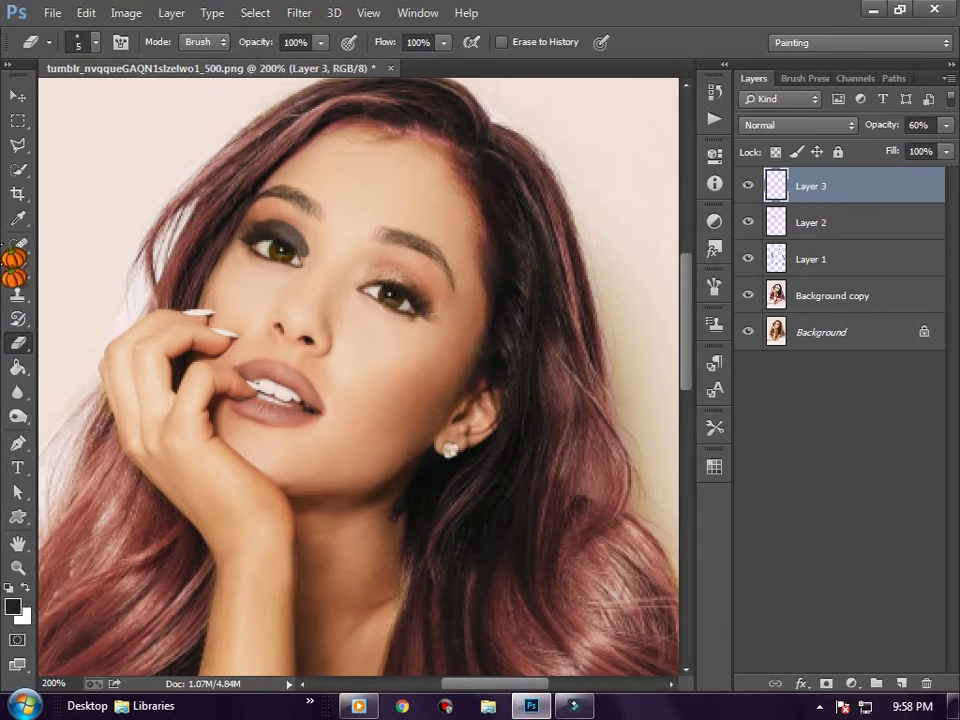
{"action": "left_click_drag", "start_coordinate": [310, 247], "coordinate": [311, 265]}
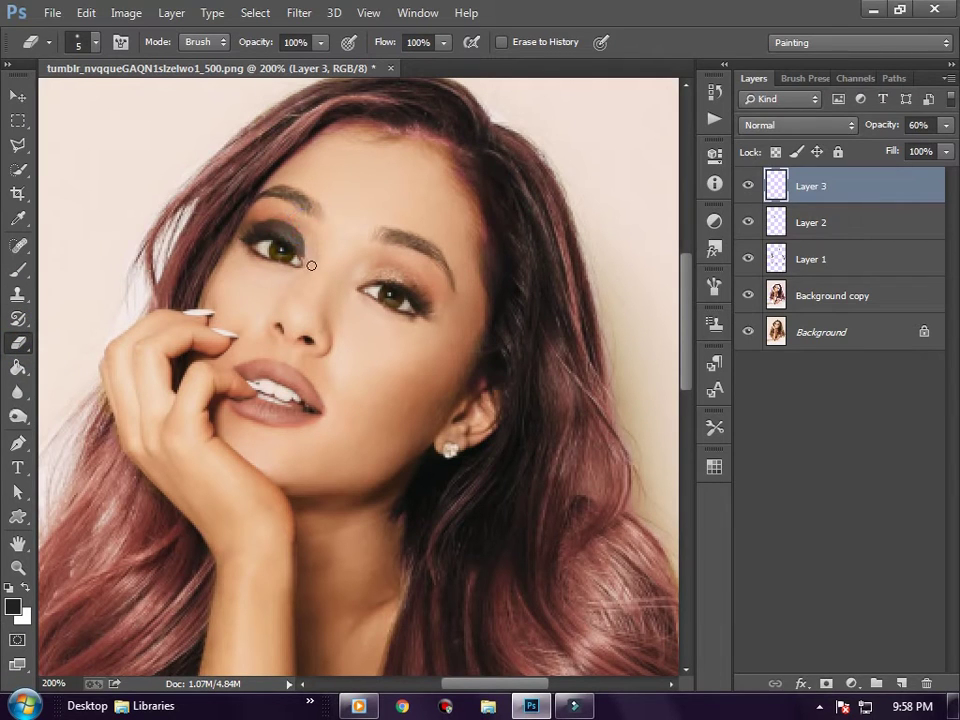
{"action": "left_click", "coordinate": [18, 270]}
{"action": "left_click", "coordinate": [250, 234]}
{"action": "left_click_drag", "start_coordinate": [250, 234], "coordinate": [285, 228]}
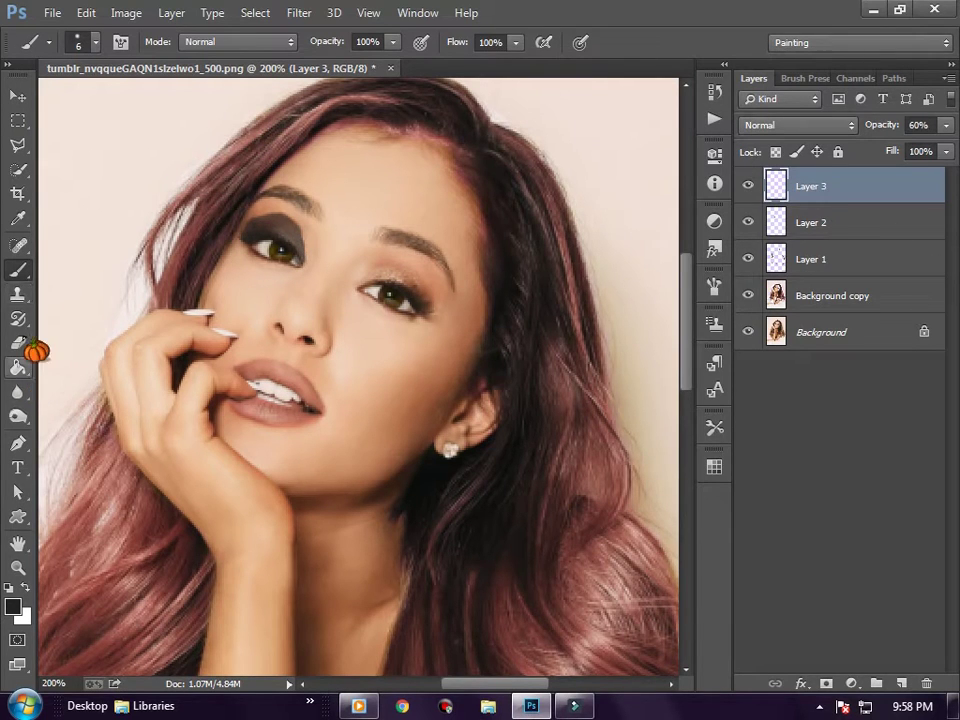
Step: Switch Layer 3's blend mode to Soft Light
{"action": "left_click", "coordinate": [24, 344]}
{"action": "left_click", "coordinate": [797, 125]}
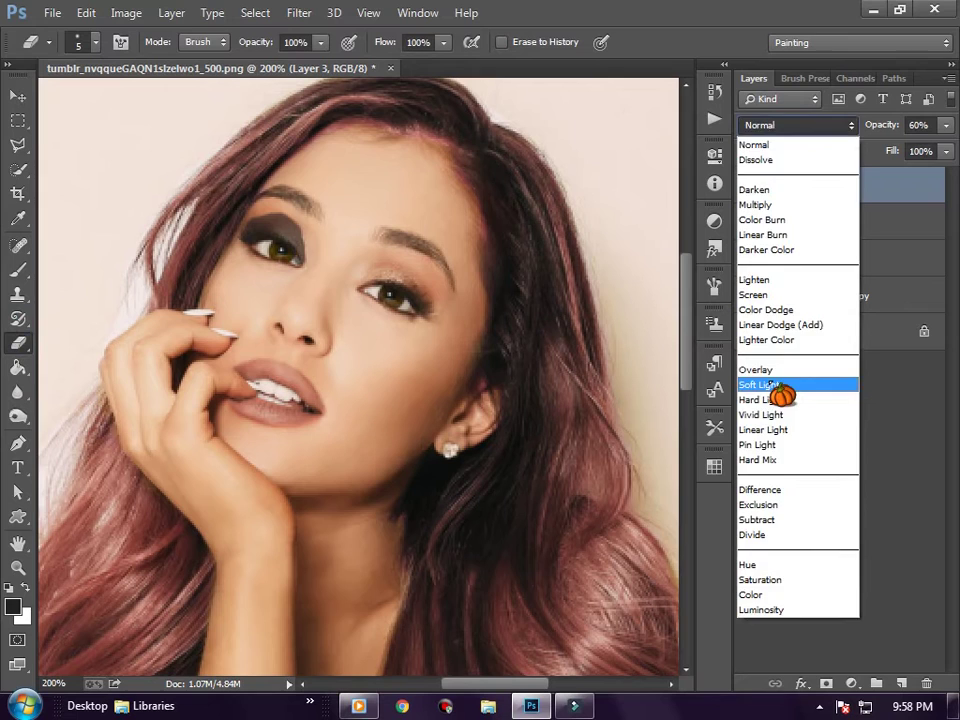
{"action": "left_click", "coordinate": [768, 385]}
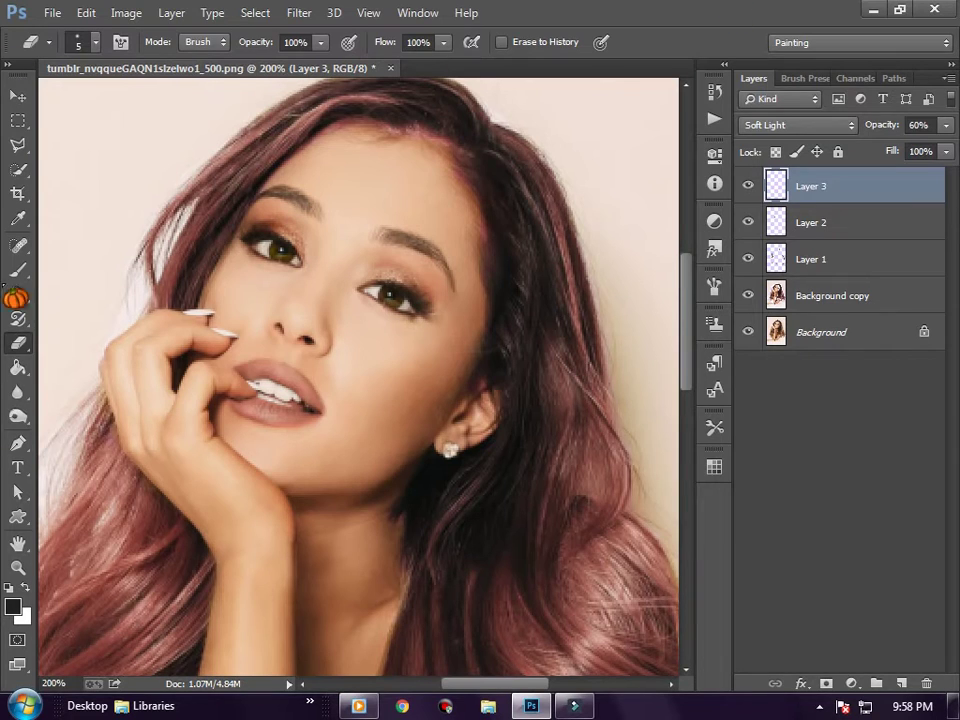
{"action": "left_click", "coordinate": [17, 269]}
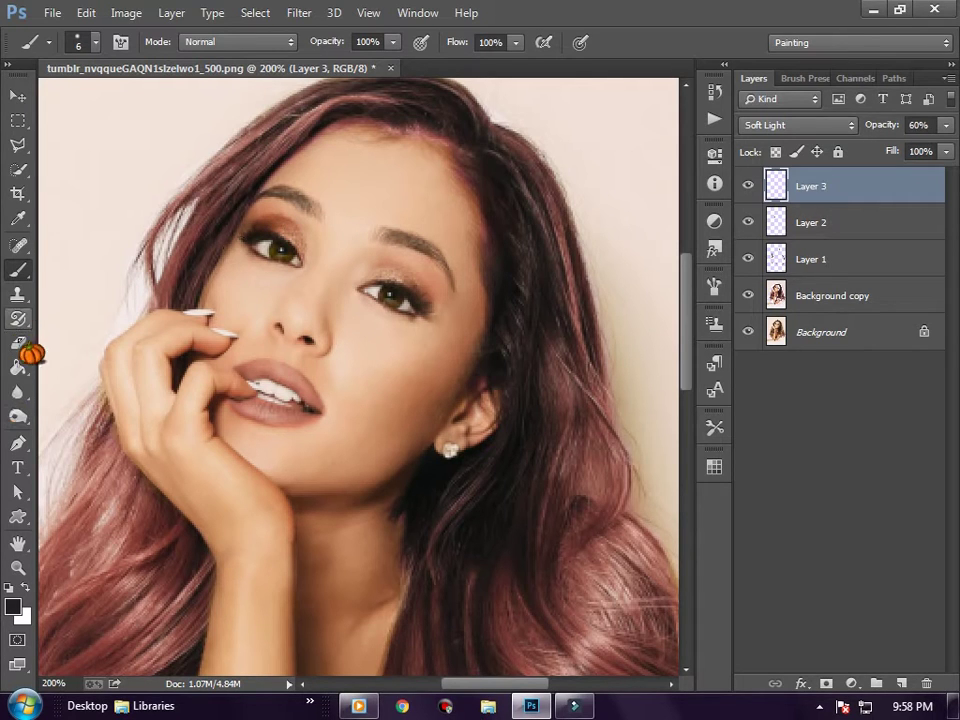
{"action": "left_click", "coordinate": [18, 342]}
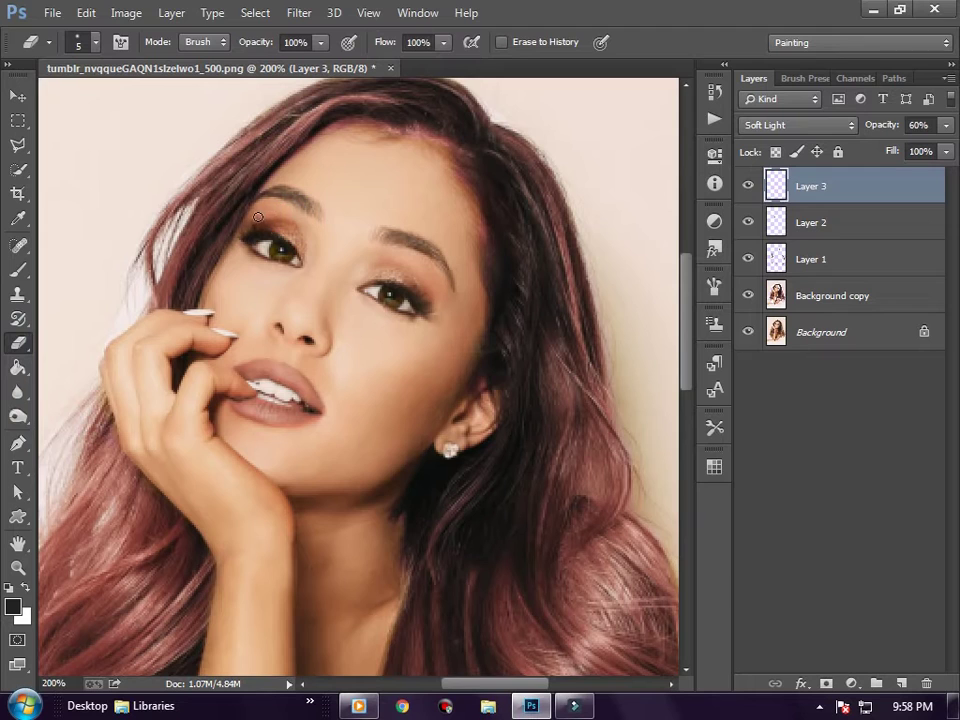
{"action": "left_click", "coordinate": [18, 268]}
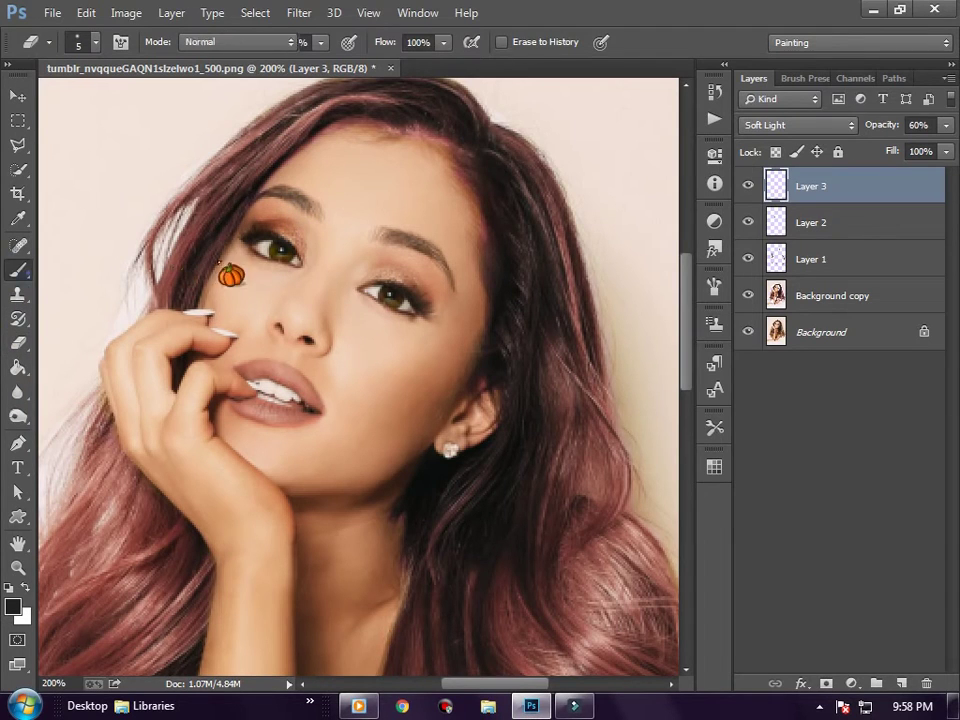
Step: Shade the right eyelid crease with dark eyeshadow and soften its edge with the eraser
{"action": "left_click_drag", "start_coordinate": [369, 284], "coordinate": [386, 271]}
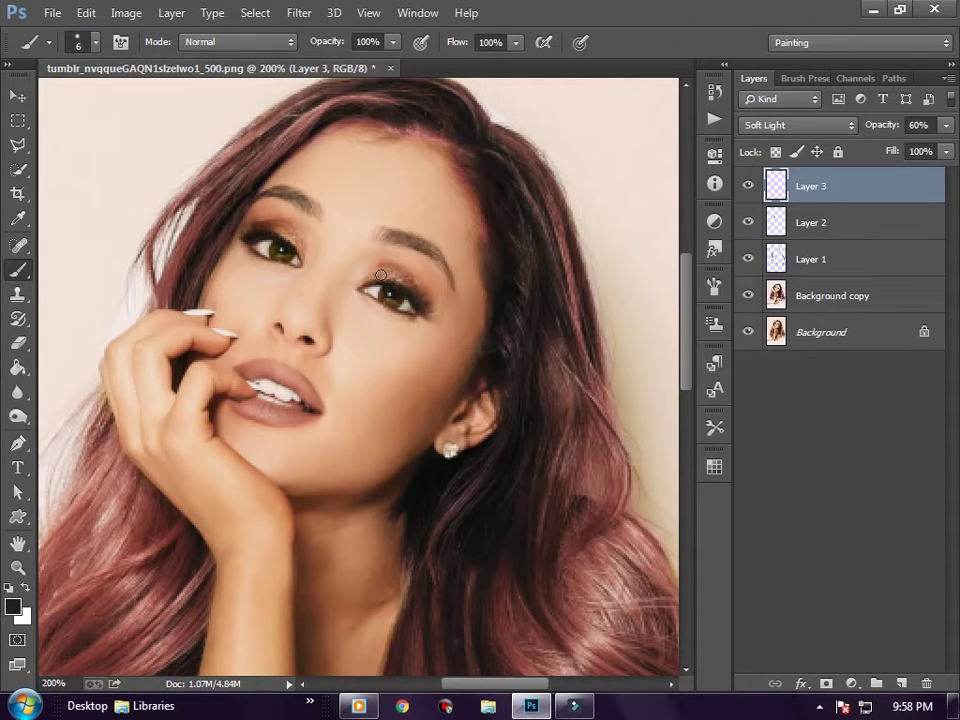
{"action": "left_click_drag", "start_coordinate": [401, 283], "coordinate": [414, 287]}
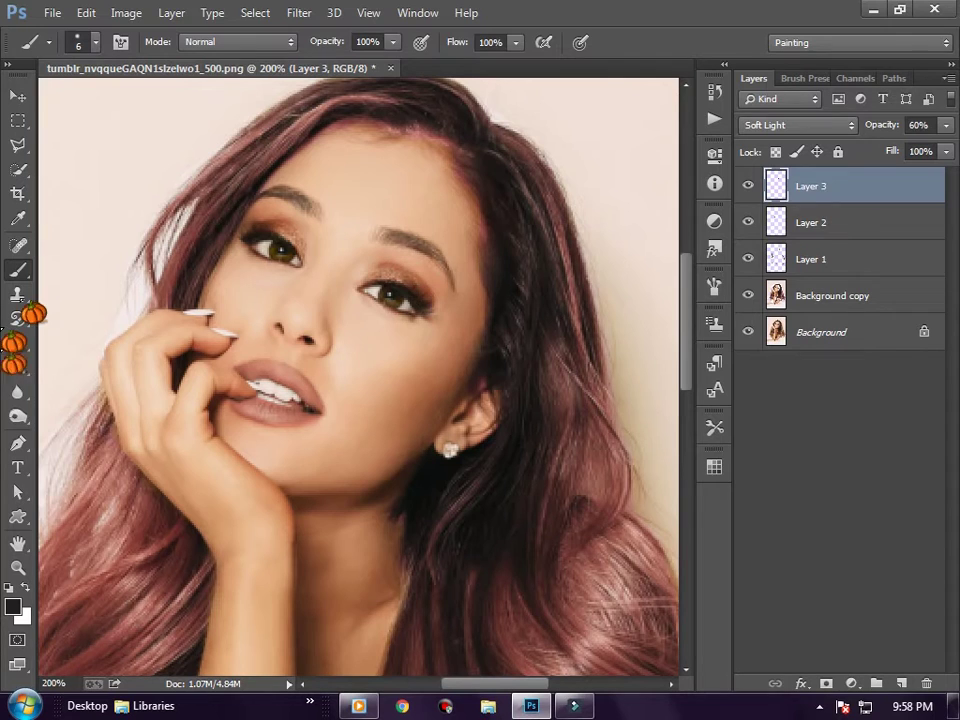
{"action": "left_click", "coordinate": [18, 341]}
{"action": "left_click_drag", "start_coordinate": [380, 264], "coordinate": [415, 265]}
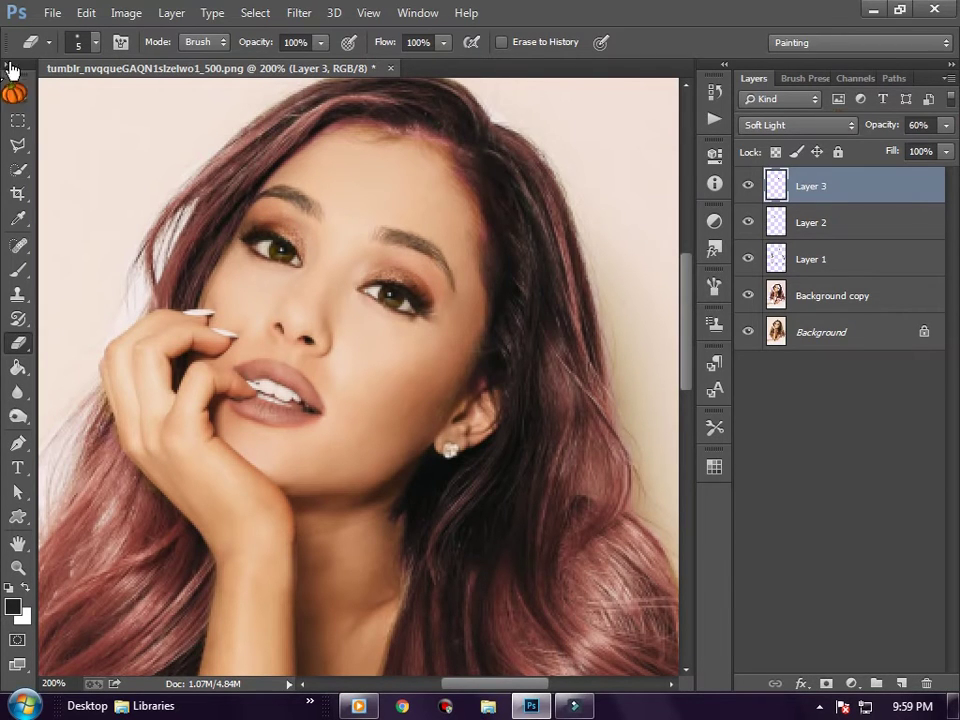
Step: Try a Hue/Saturation hue shift on the eyeshadow and discard it
{"action": "left_click", "coordinate": [126, 13]}
{"action": "mouse_move", "coordinate": [154, 60]}
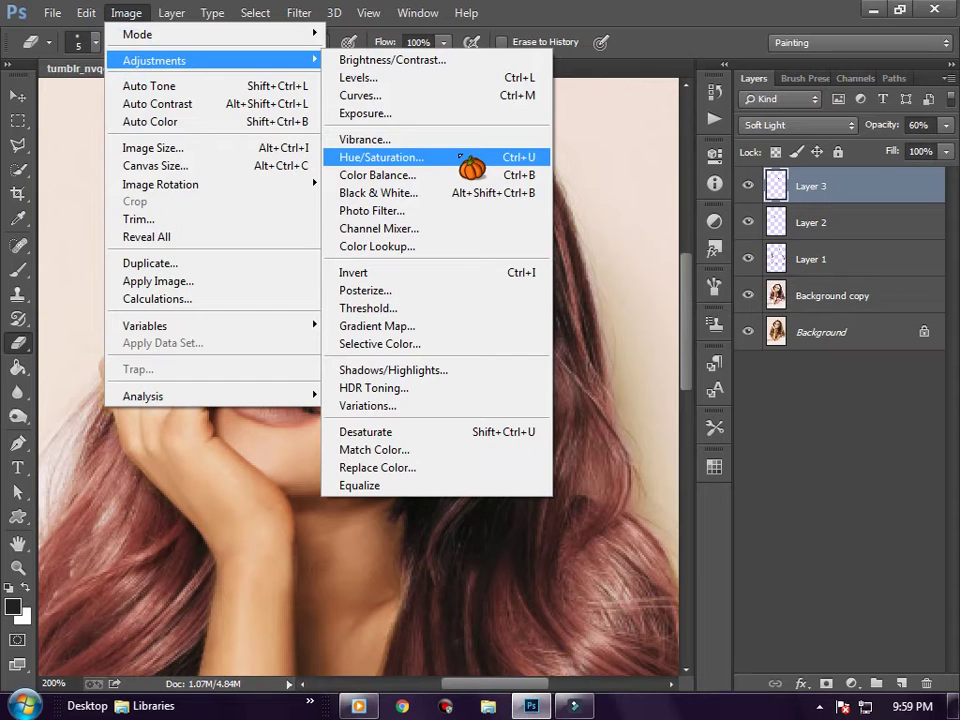
{"action": "left_click", "coordinate": [459, 155]}
{"action": "left_click_drag", "start_coordinate": [663, 193], "coordinate": [549, 191]}
{"action": "left_click", "coordinate": [908, 127]}
Step: Apply a Vibrance adjustment of -79 to Layer 3, also adjusting Saturation
{"action": "left_click", "coordinate": [126, 13]}
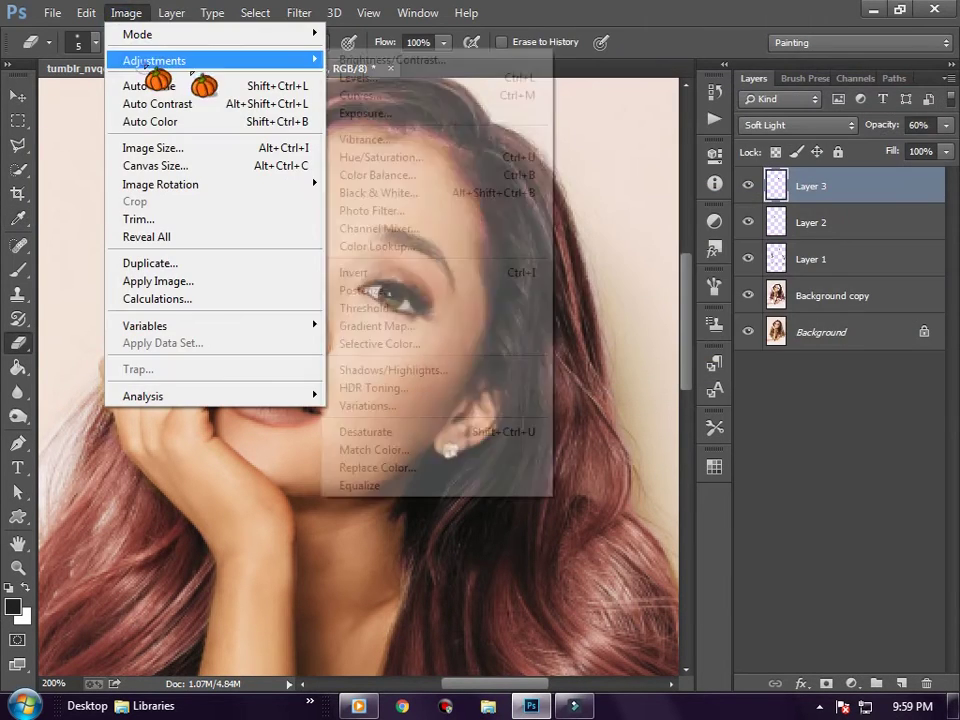
{"action": "left_click", "coordinate": [391, 140]}
{"action": "left_click_drag", "start_coordinate": [551, 257], "coordinate": [478, 257]}
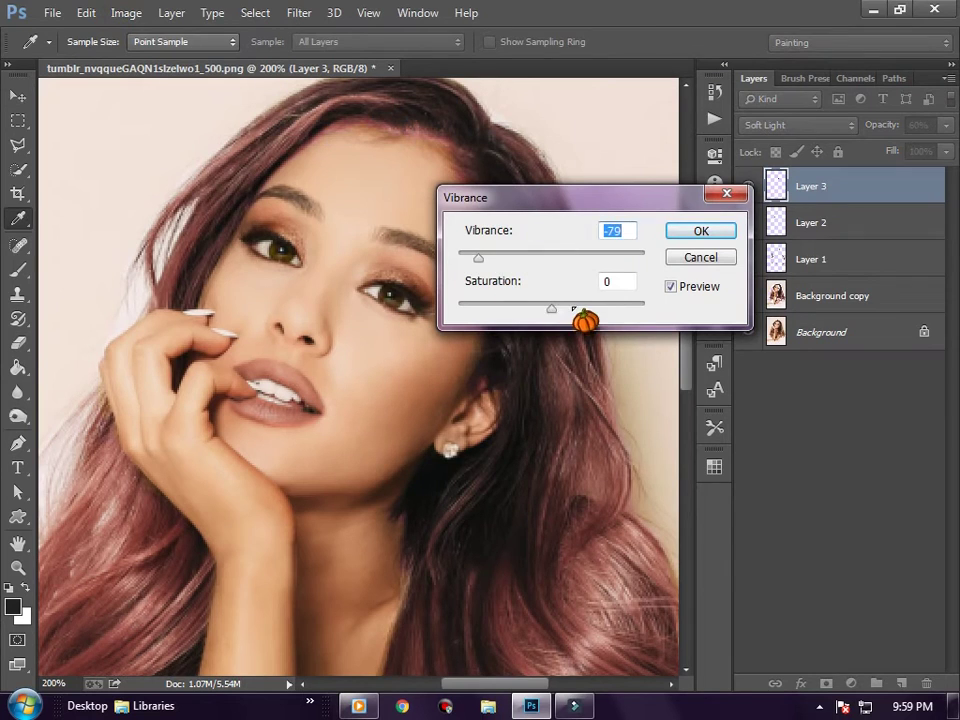
{"action": "left_click_drag", "start_coordinate": [553, 308], "coordinate": [622, 308]}
{"action": "left_click", "coordinate": [700, 231]}
Step: Choose the eraser and reopen Image > Adjustments toward Color Balance
{"action": "key", "text": "e"}
{"action": "left_click", "coordinate": [126, 13]}
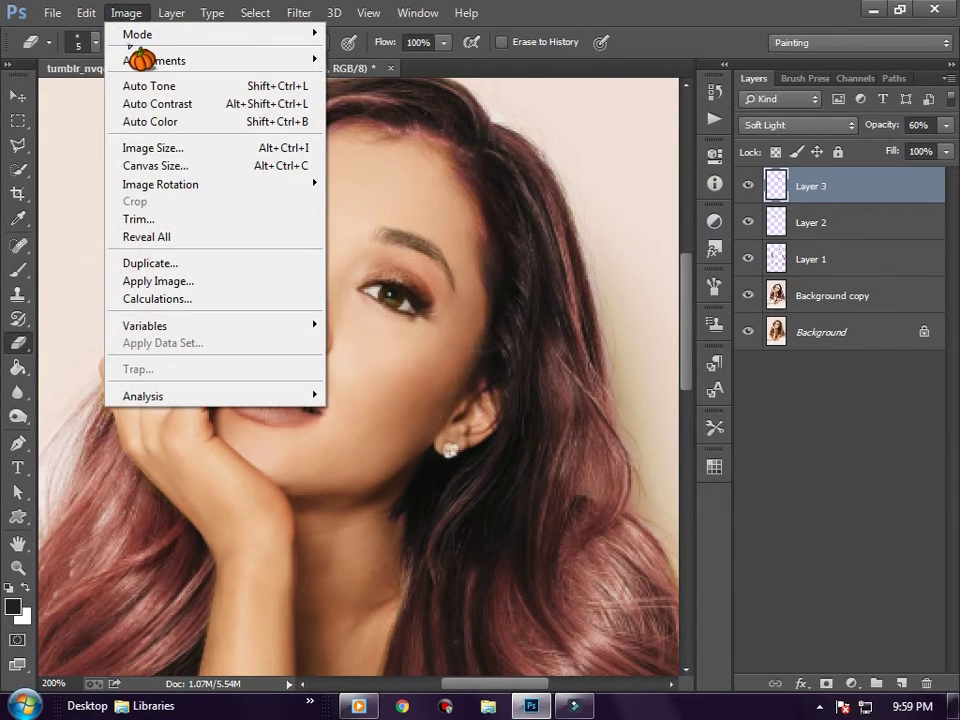
{"action": "left_click", "coordinate": [137, 50]}
{"action": "mouse_move", "coordinate": [154, 60]}
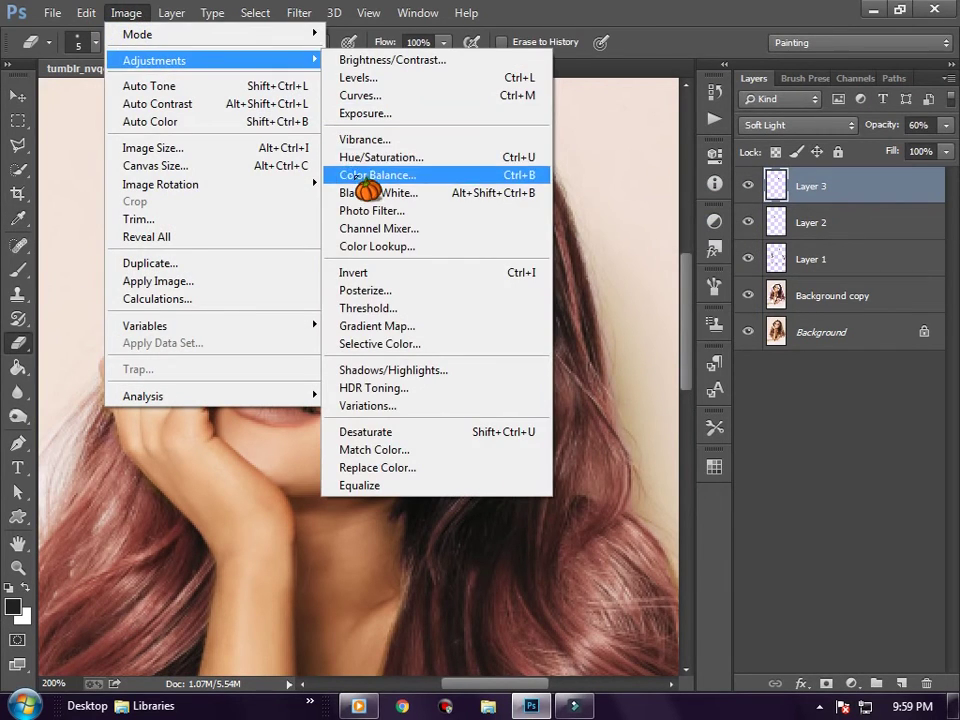
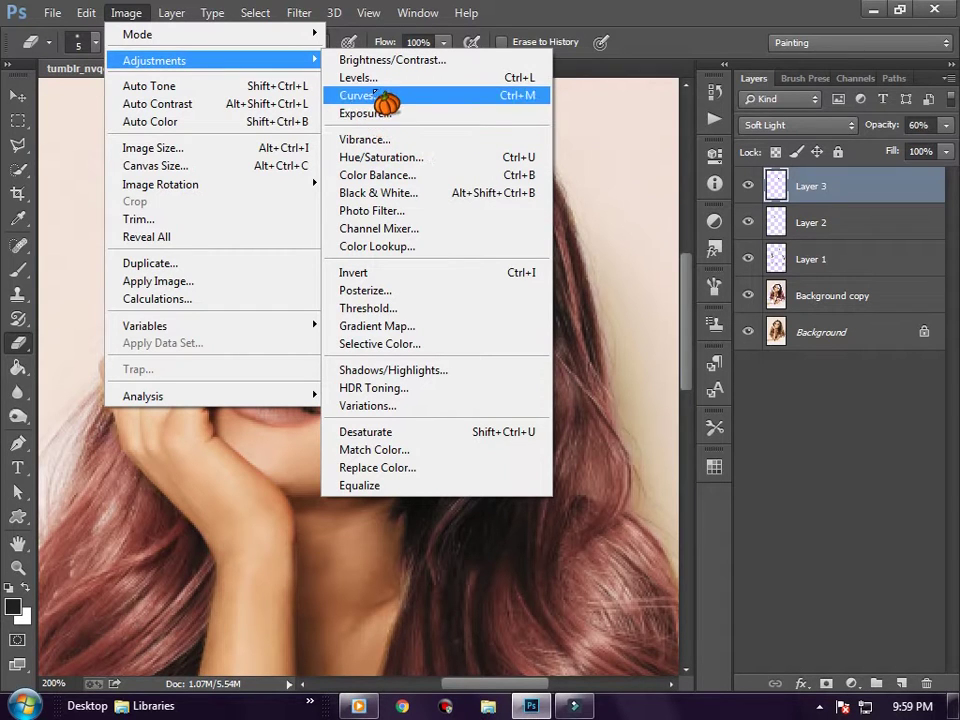
Step: Lower Layer 3's brightness to -145 and contrast to -50
{"action": "left_click", "coordinate": [380, 60]}
{"action": "left_click_drag", "start_coordinate": [674, 246], "coordinate": [583, 246]}
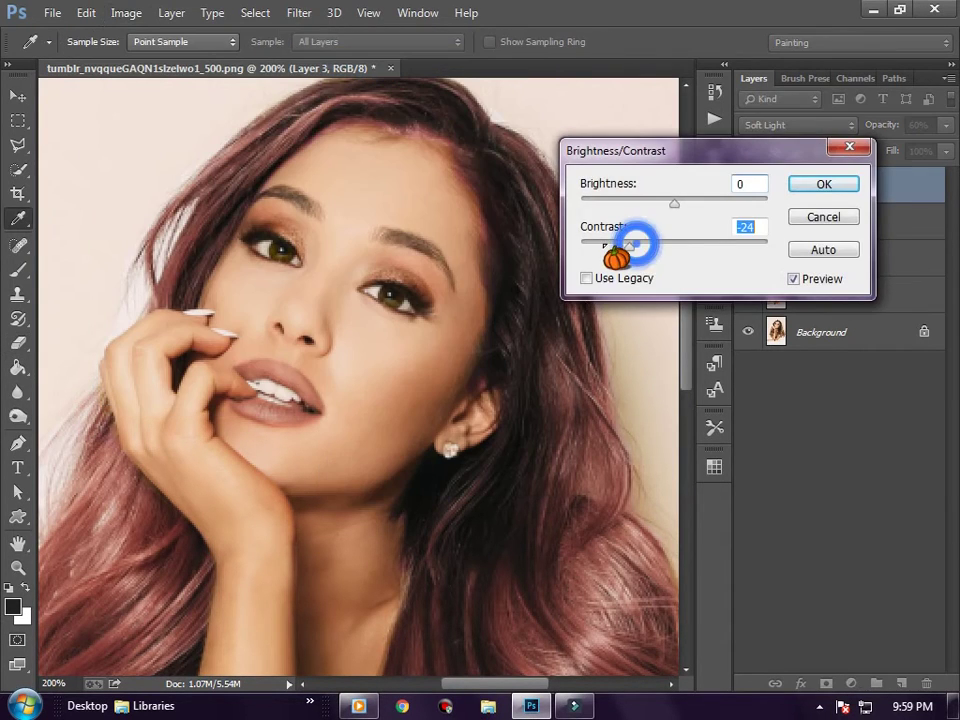
{"action": "left_click_drag", "start_coordinate": [674, 203], "coordinate": [585, 204]}
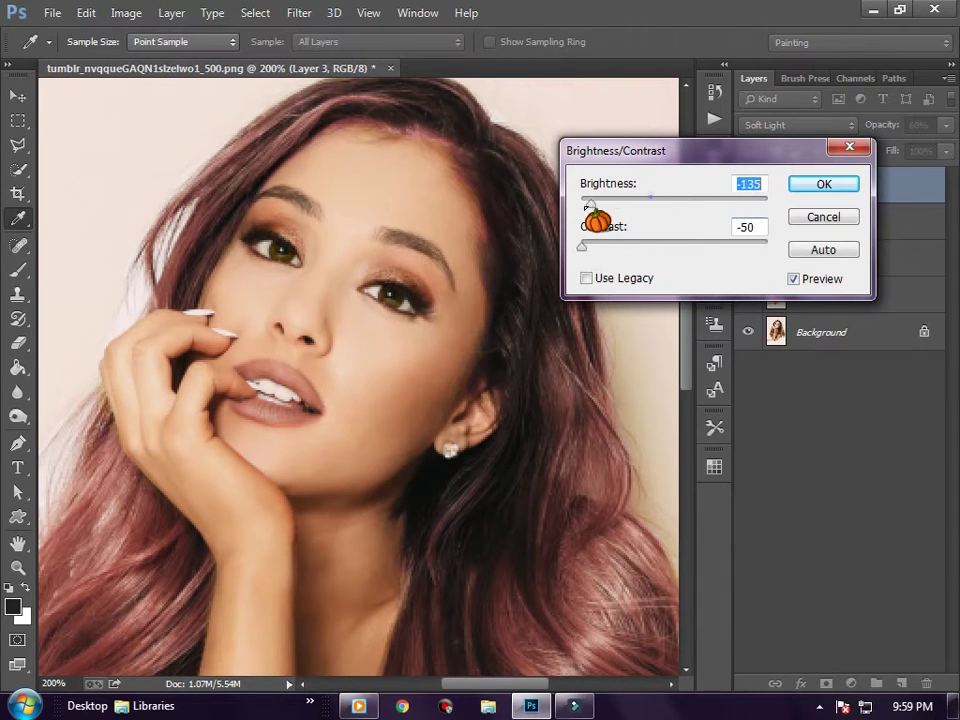
{"action": "left_click", "coordinate": [823, 184]}
Step: Erase excess eye-shadow tint on the right eyelid and outer corner
{"action": "key", "text": "e"}
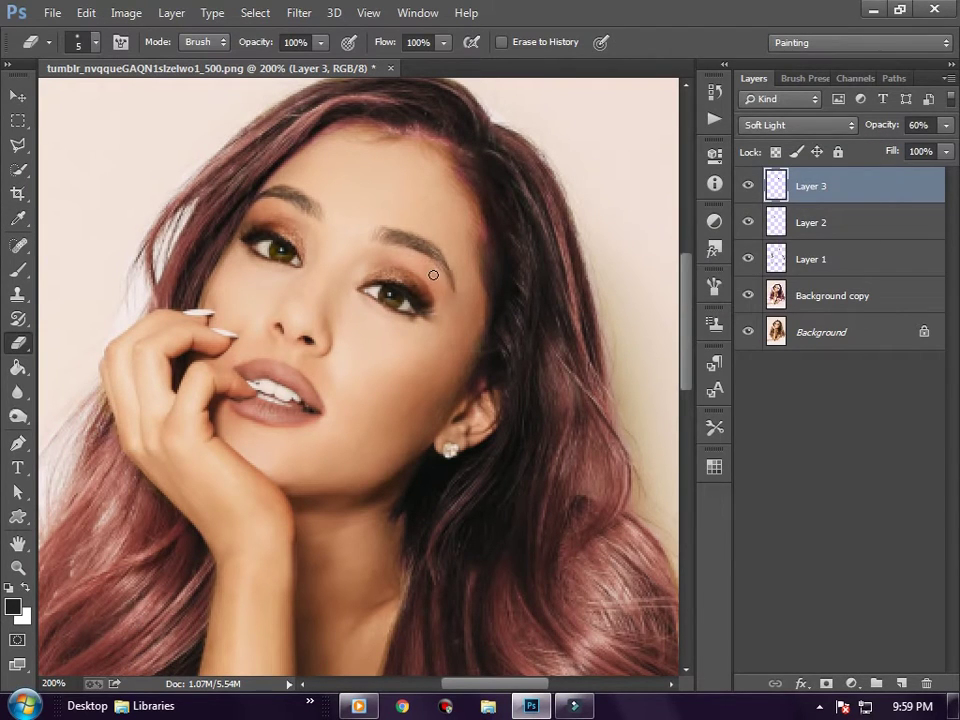
{"action": "mouse_move", "coordinate": [433, 274]}
{"action": "left_mouse_down"}
{"action": "mouse_move", "coordinate": [415, 271]}
{"action": "mouse_move", "coordinate": [420, 290]}
{"action": "left_mouse_up"}
{"action": "left_click", "coordinate": [17, 268]}
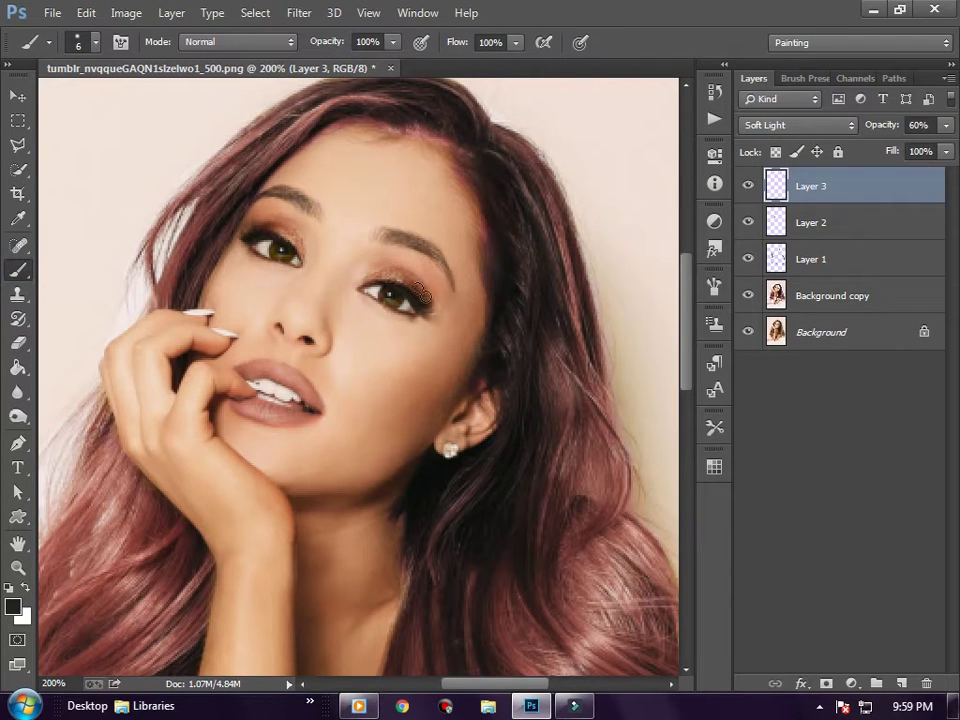
{"action": "left_click", "coordinate": [17, 342]}
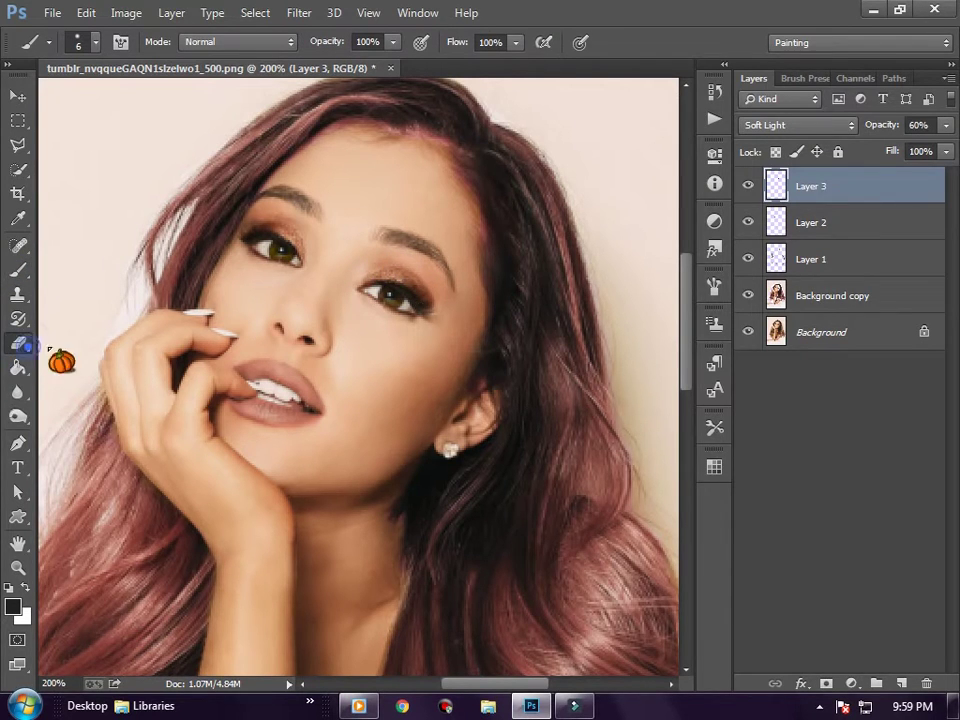
{"action": "left_click_drag", "start_coordinate": [437, 299], "coordinate": [428, 288]}
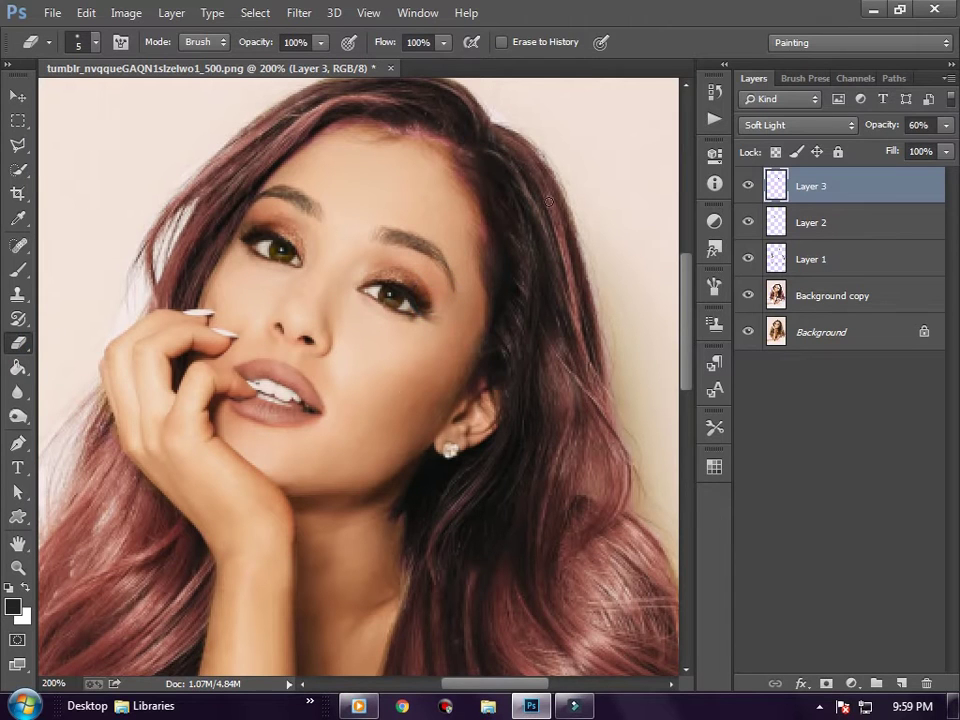
{"action": "scroll", "coordinate": [341, 483], "scroll_direction": "down", "scroll_amount": 1}
{"action": "scroll", "coordinate": [322, 527], "scroll_direction": "up", "scroll_amount": 2}
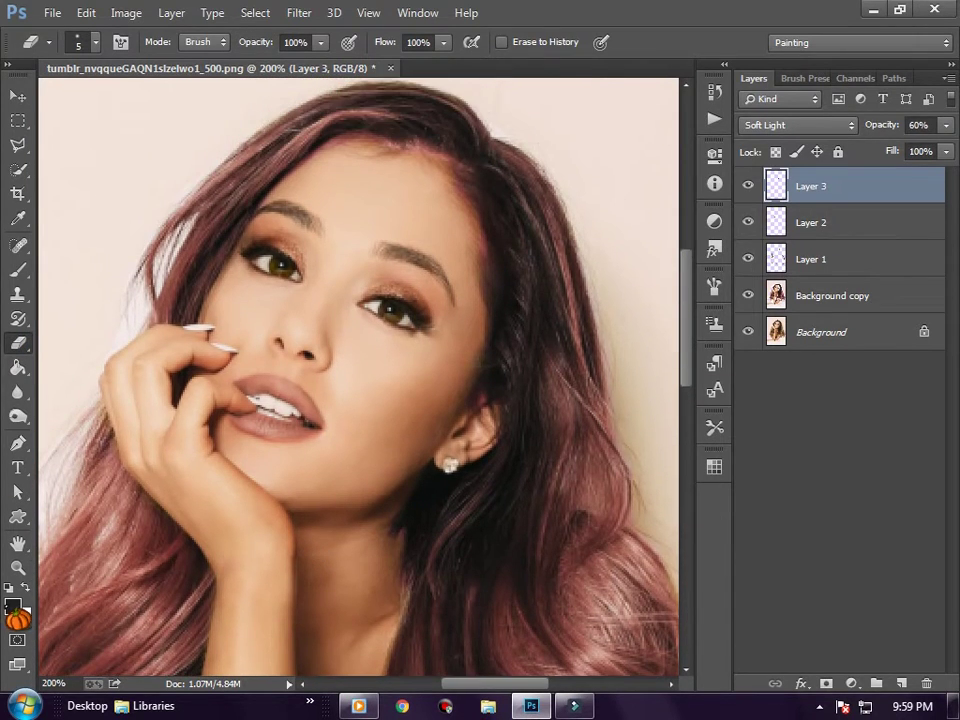
Step: Set the foreground colour to the red af3e35
{"action": "left_click", "coordinate": [13, 606]}
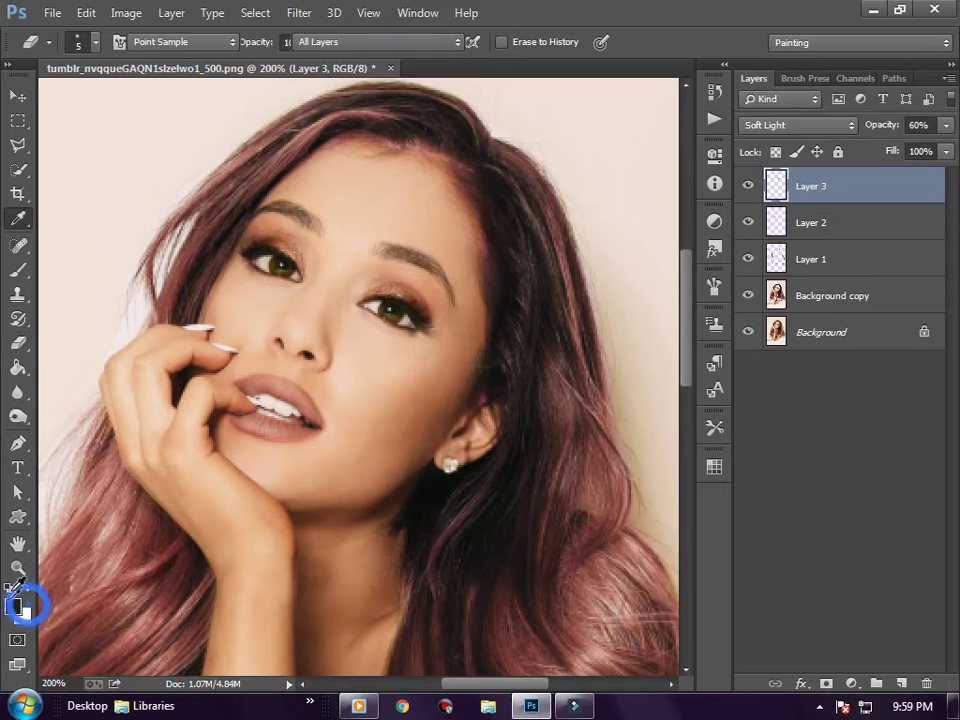
{"action": "left_click", "coordinate": [535, 174]}
{"action": "left_click_drag", "start_coordinate": [533, 174], "coordinate": [598, 246]}
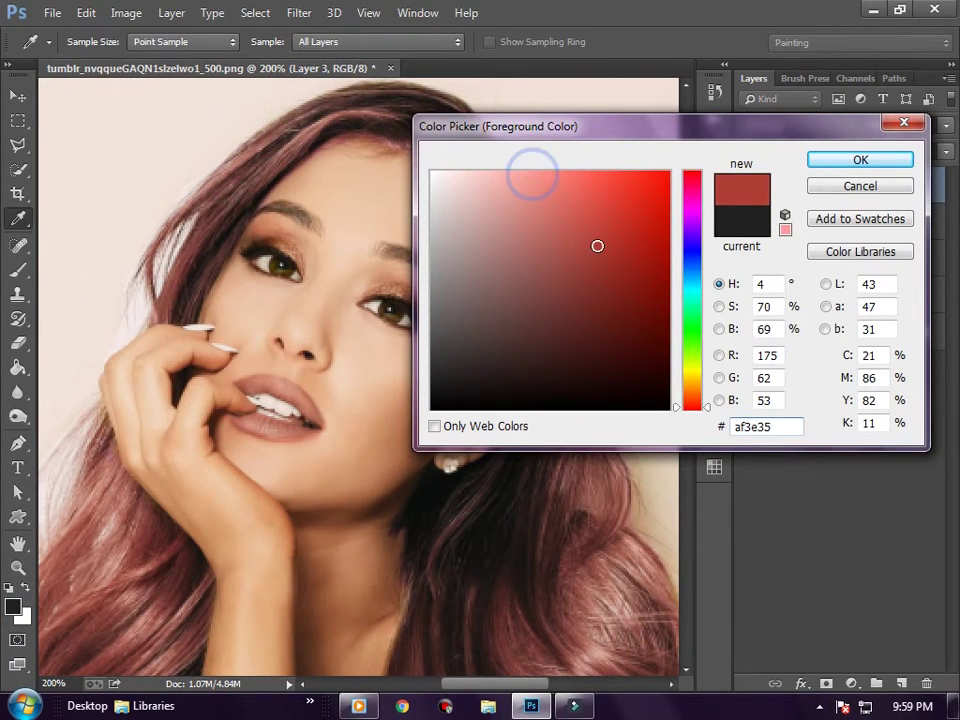
{"action": "left_click", "coordinate": [840, 160]}
Step: Add Layer 4 and paint red strokes under both eyes
{"action": "key", "text": "e"}
{"action": "left_click", "coordinate": [901, 683]}
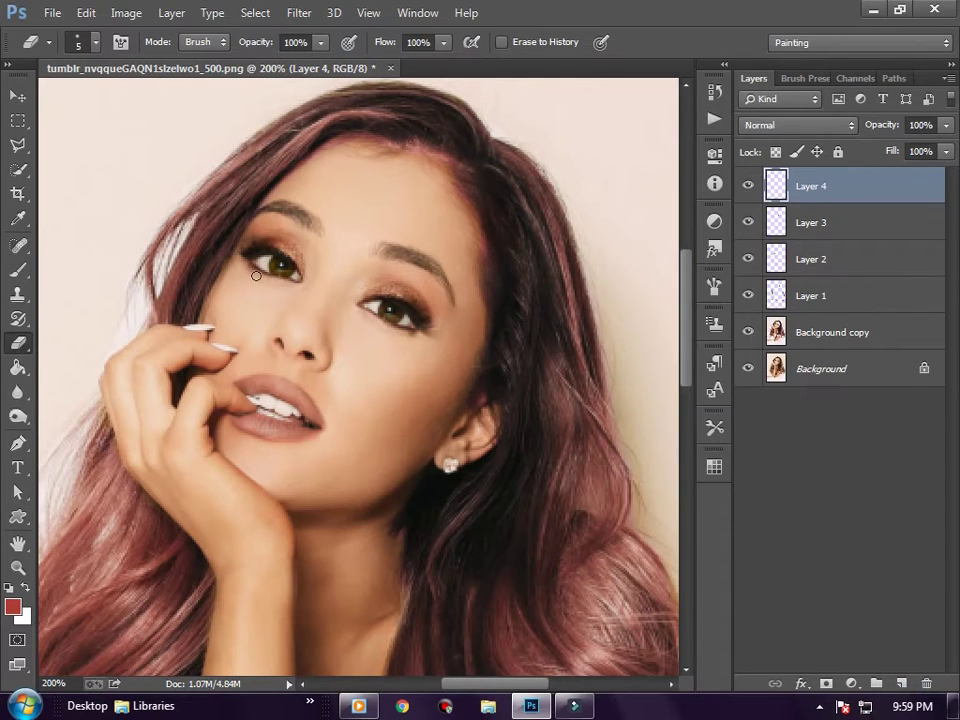
{"action": "left_click", "coordinate": [18, 270]}
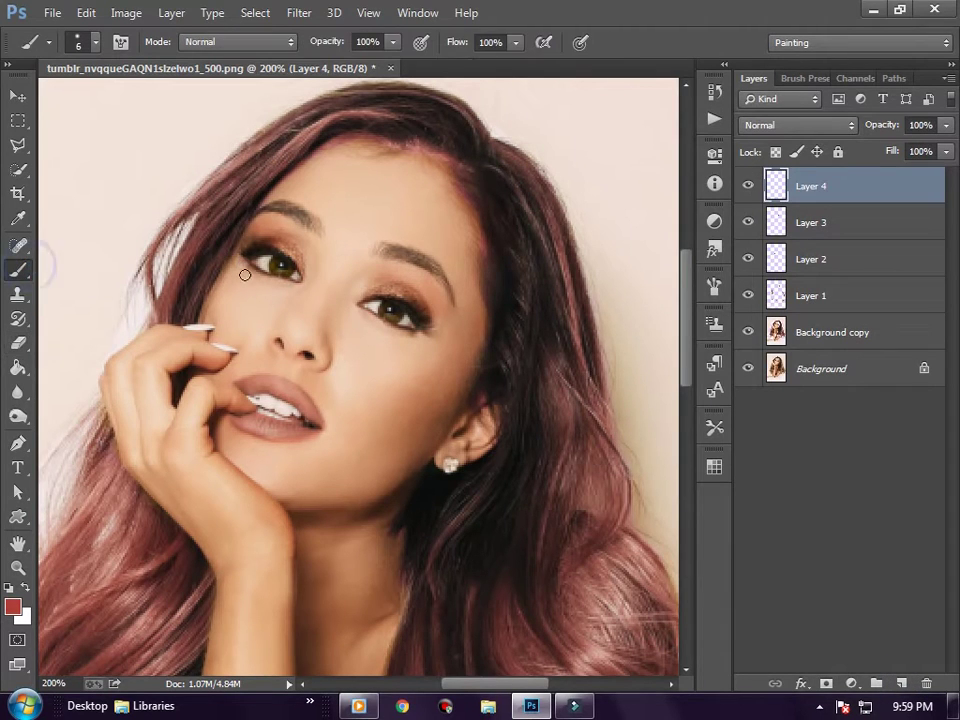
{"action": "left_click_drag", "start_coordinate": [248, 264], "coordinate": [286, 282]}
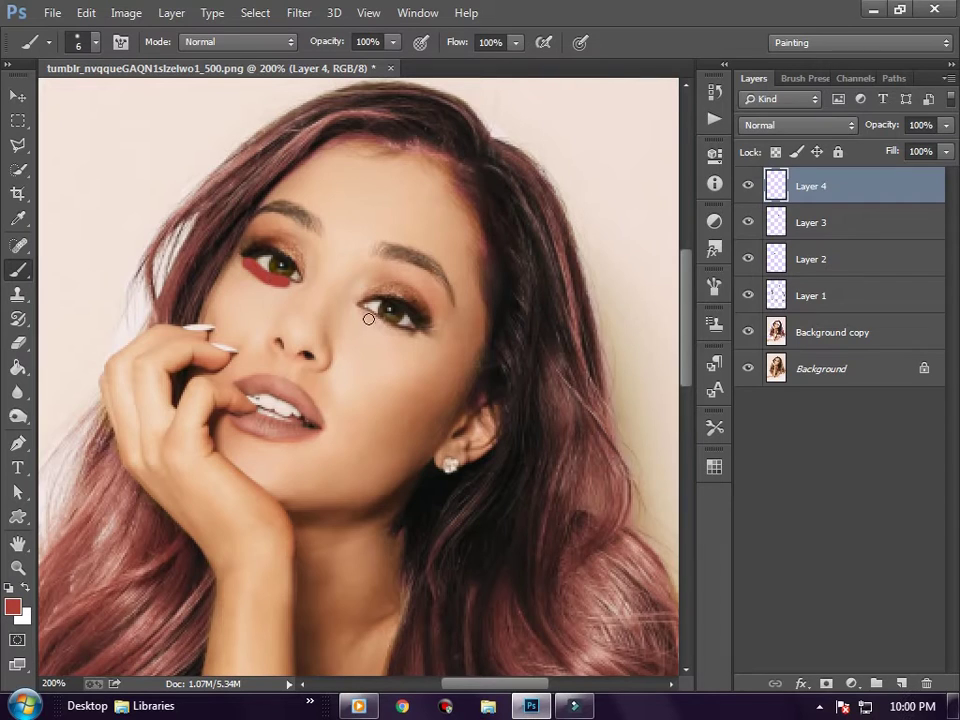
{"action": "left_click_drag", "start_coordinate": [365, 311], "coordinate": [412, 332]}
Step: Try Soft Light on Layer 4, then return it to Normal at about 20% opacity
{"action": "left_click", "coordinate": [797, 126]}
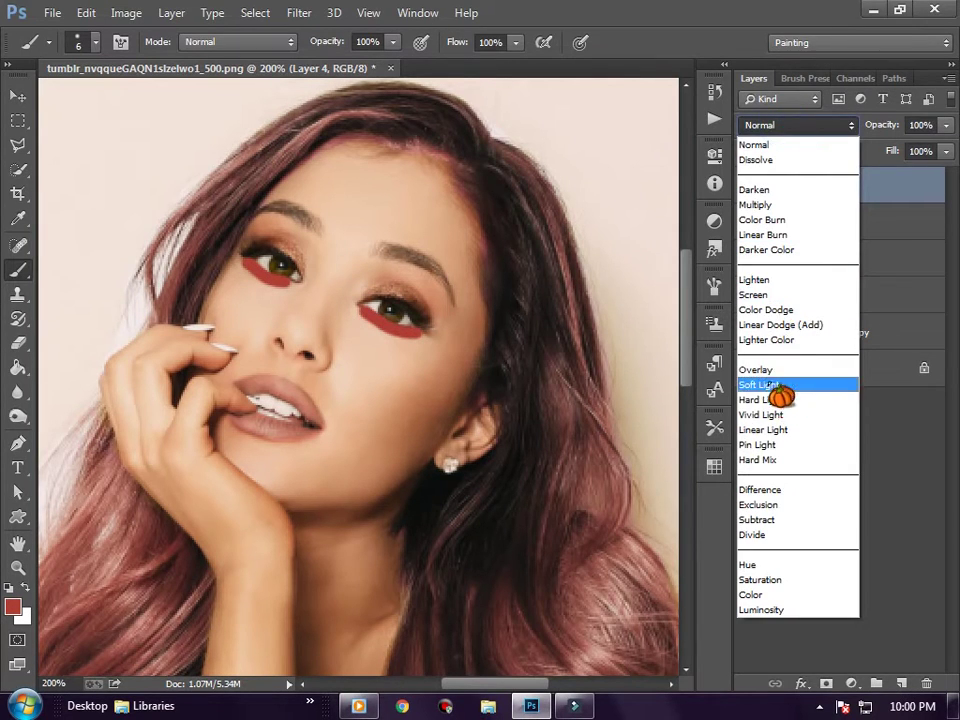
{"action": "left_click", "coordinate": [775, 385]}
{"action": "left_click", "coordinate": [810, 124]}
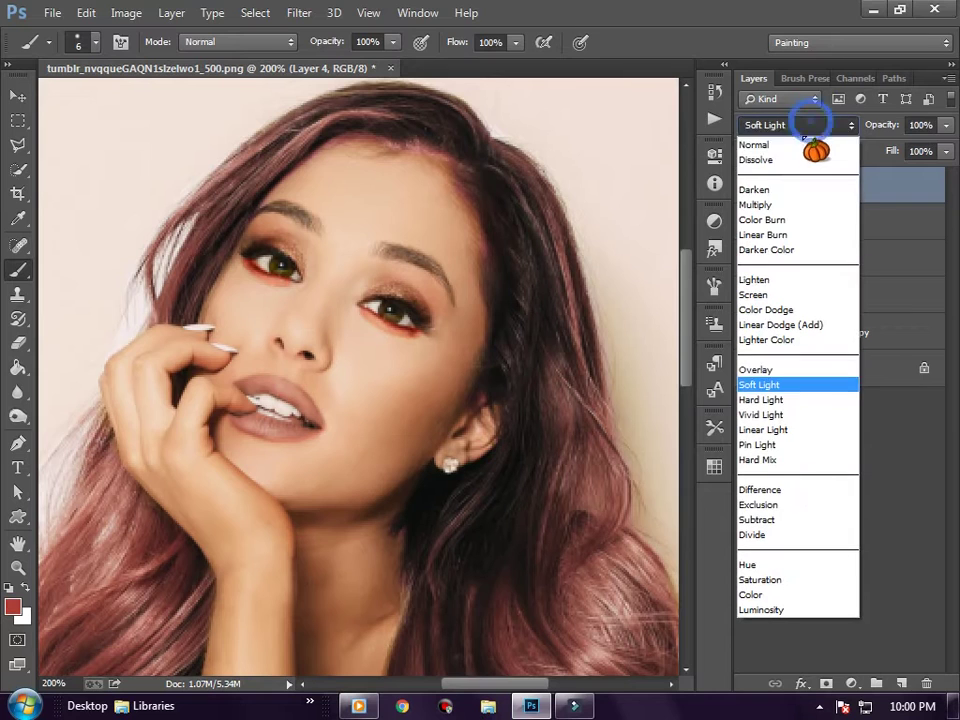
{"action": "left_click", "coordinate": [833, 147]}
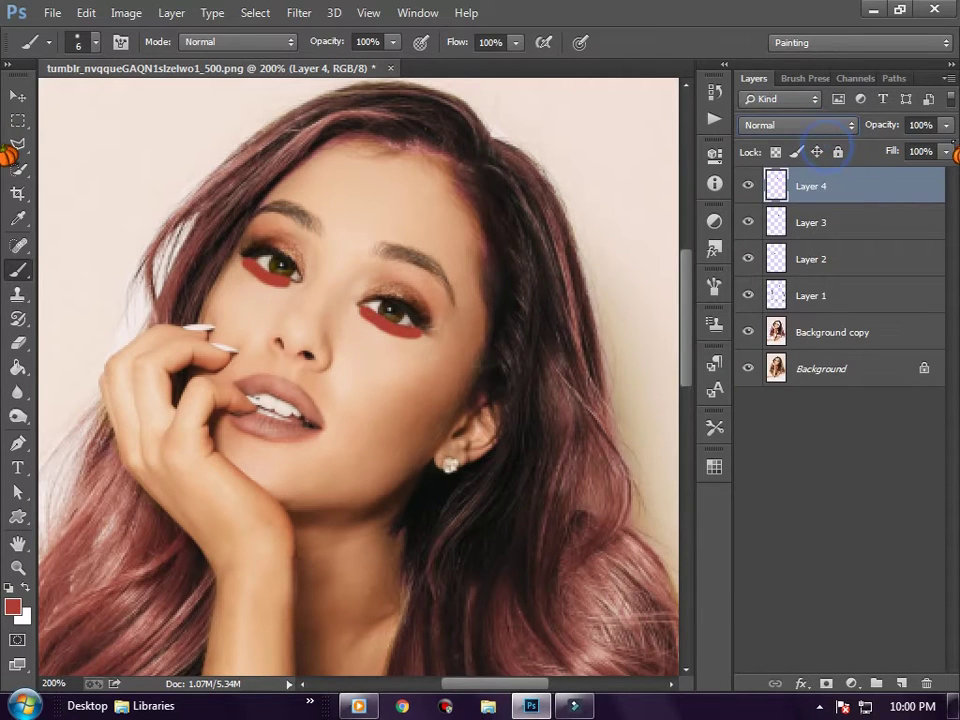
{"action": "left_click", "coordinate": [945, 125]}
{"action": "left_click_drag", "start_coordinate": [946, 145], "coordinate": [871, 146]}
Step: Erase excess red tint beneath both eyes
{"action": "left_click", "coordinate": [17, 342]}
{"action": "left_click_drag", "start_coordinate": [234, 265], "coordinate": [271, 286]}
{"action": "left_click_drag", "start_coordinate": [360, 313], "coordinate": [406, 338]}
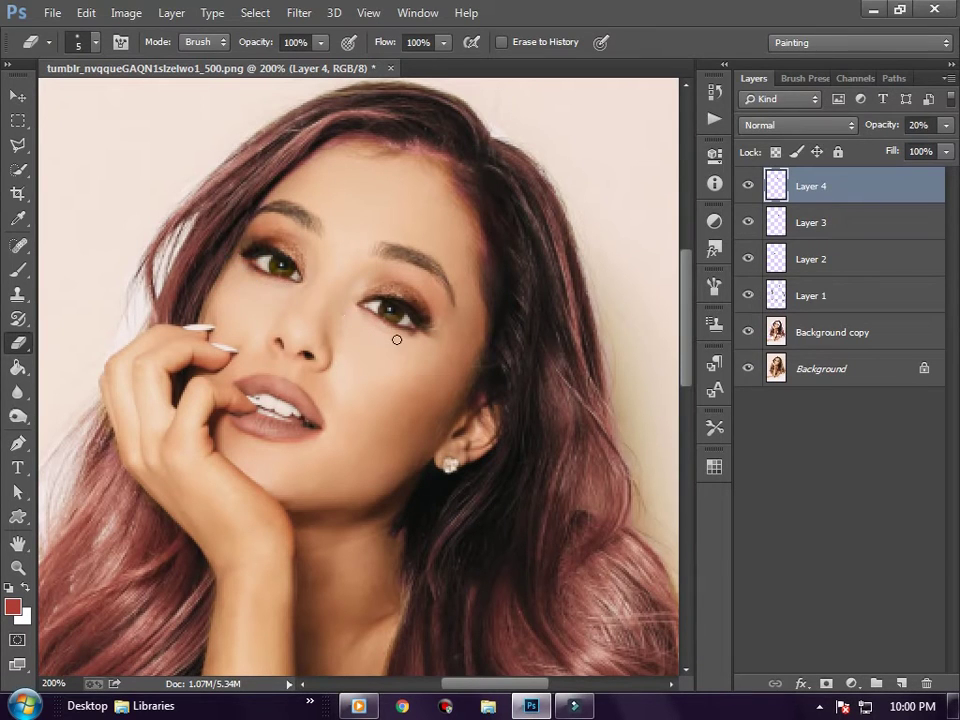
Step: Set the foreground colour to black 000000
{"action": "left_click", "coordinate": [17, 270]}
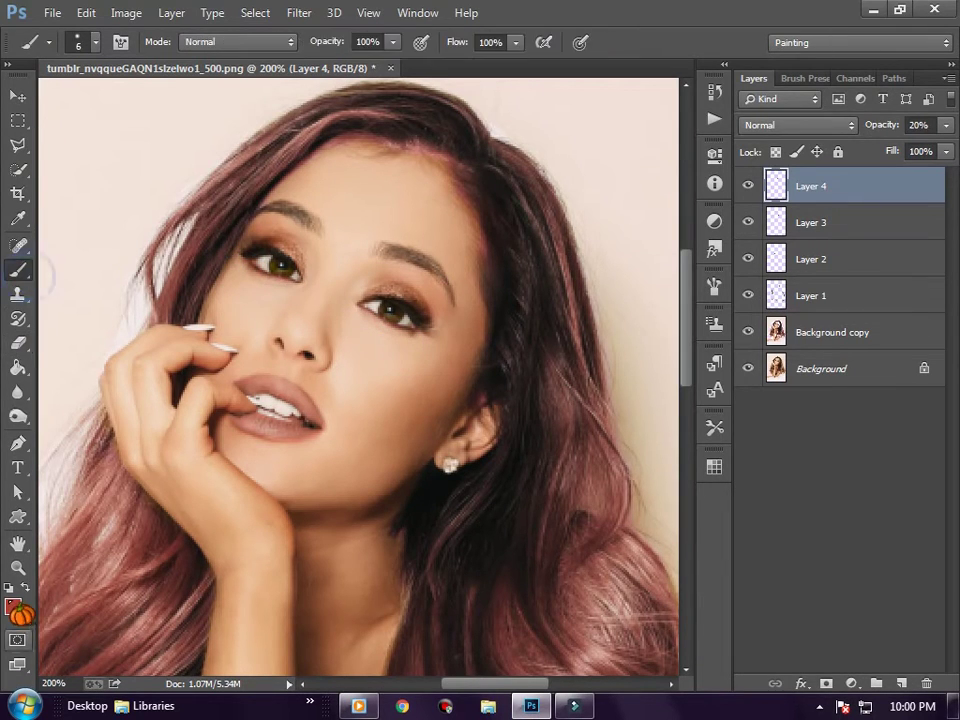
{"action": "left_click", "coordinate": [13, 606]}
{"action": "type", "text": "000000"}
{"action": "key", "text": "Return"}
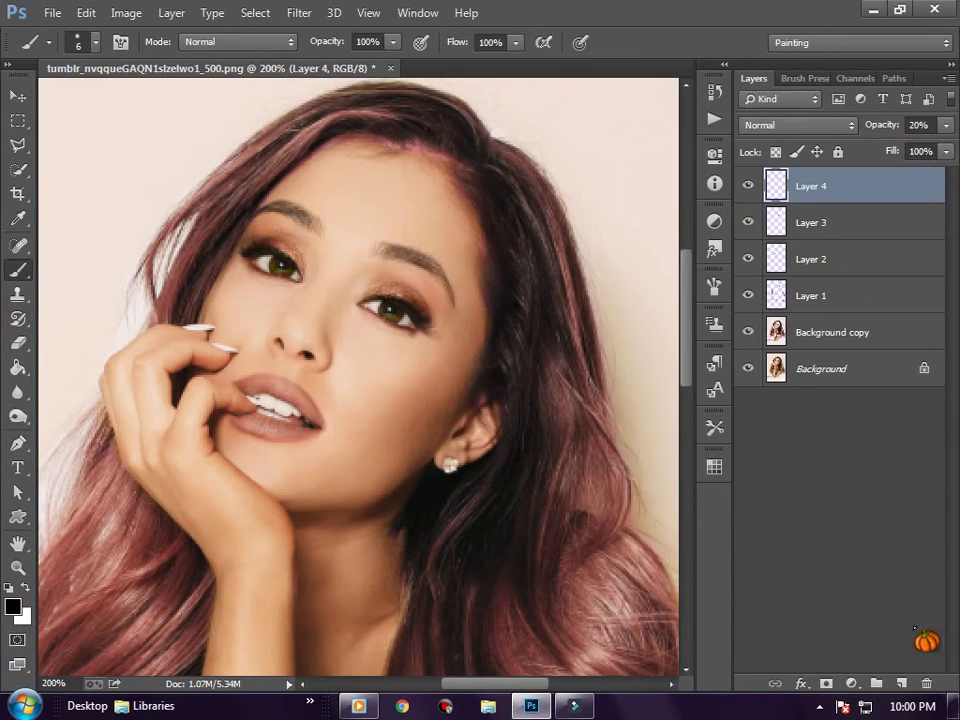
Step: Rename Layer 3 to Eyeshade and Layer 4 to Innershade
{"action": "left_click", "coordinate": [750, 222]}
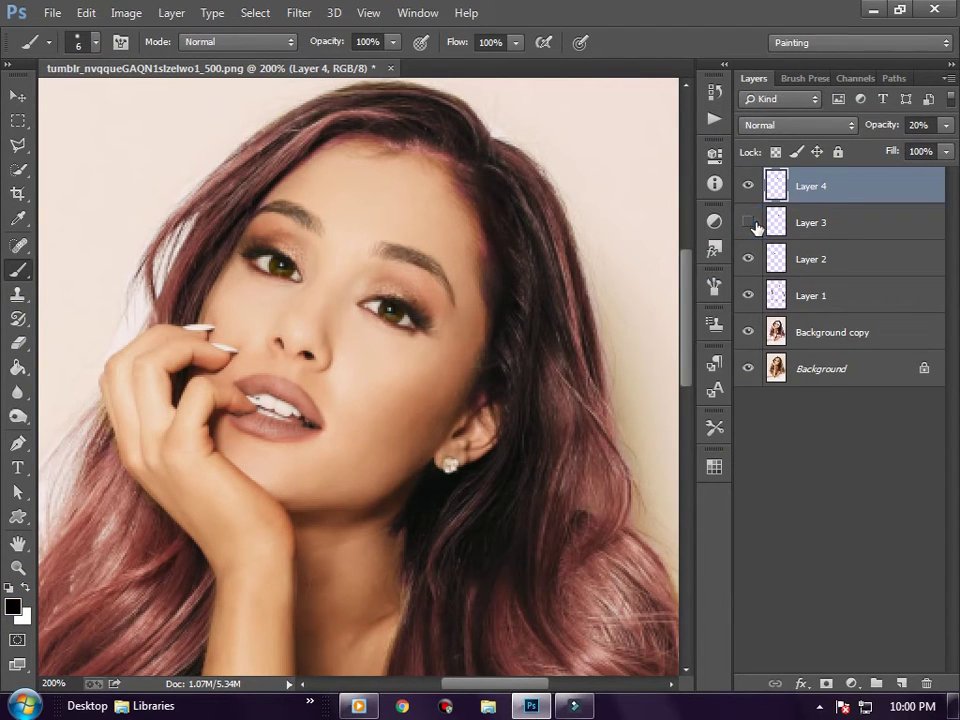
{"action": "double_click", "coordinate": [811, 222]}
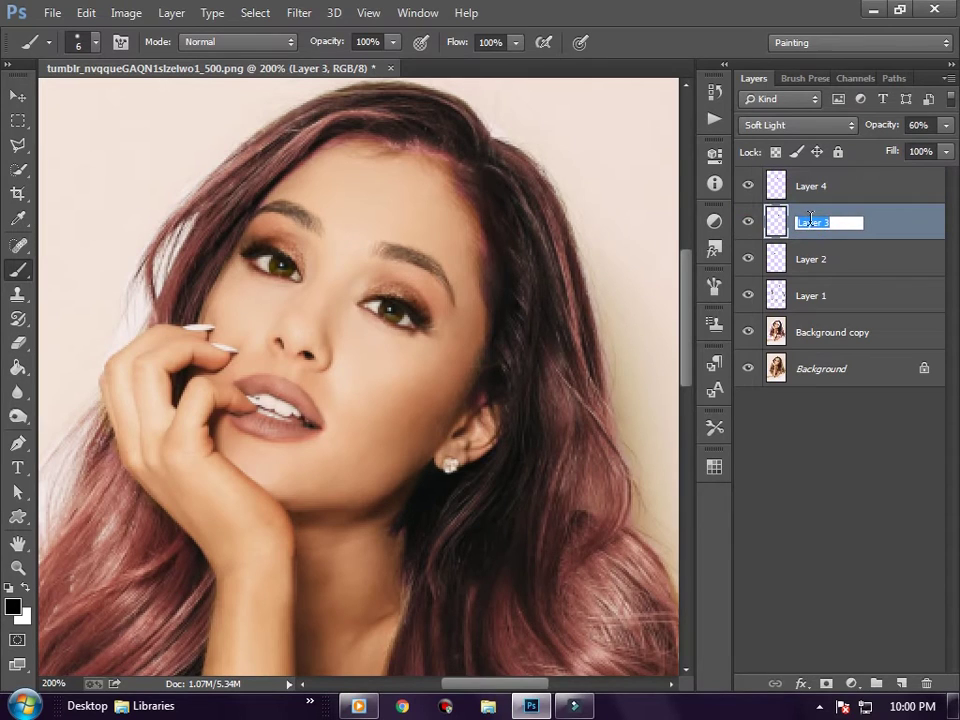
{"action": "type", "text": "Eyeshade"}
{"action": "left_click", "coordinate": [810, 186]}
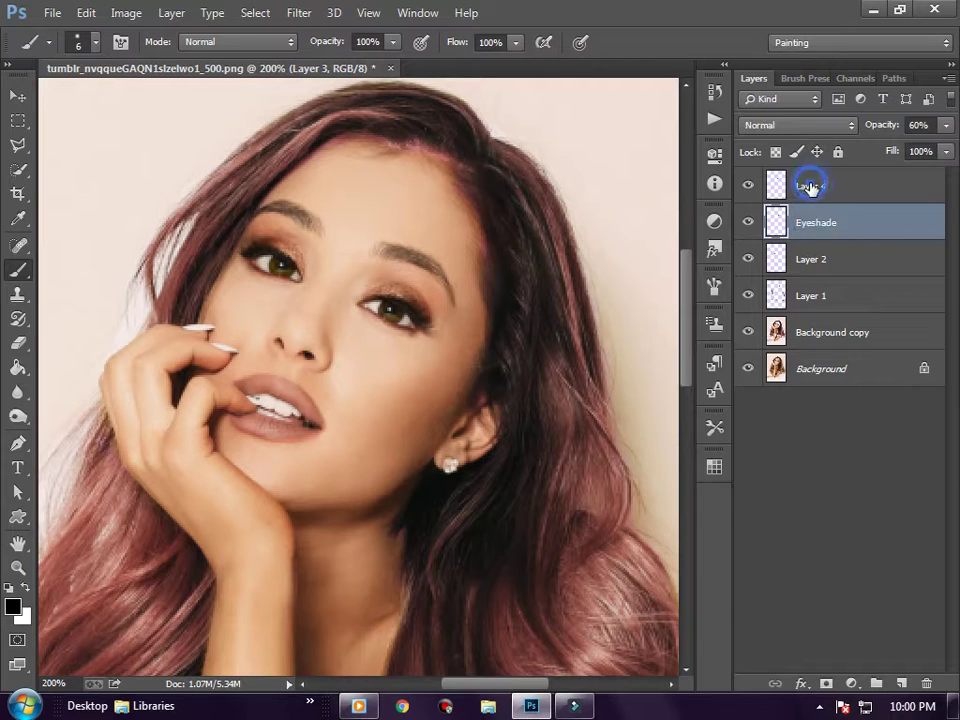
{"action": "left_click", "coordinate": [748, 185]}
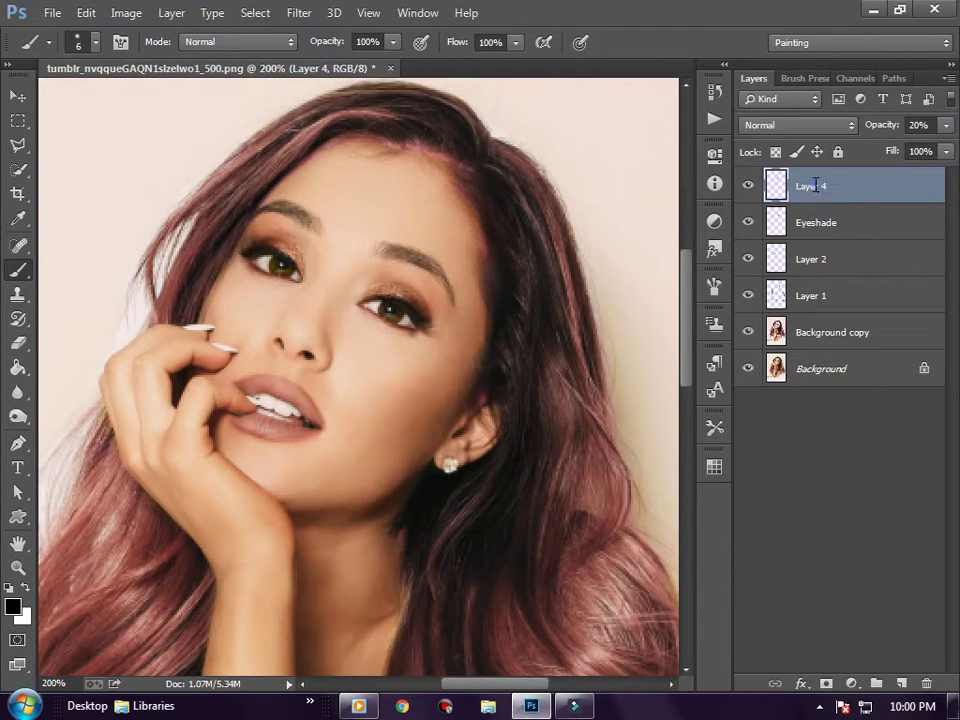
{"action": "double_click", "coordinate": [815, 185]}
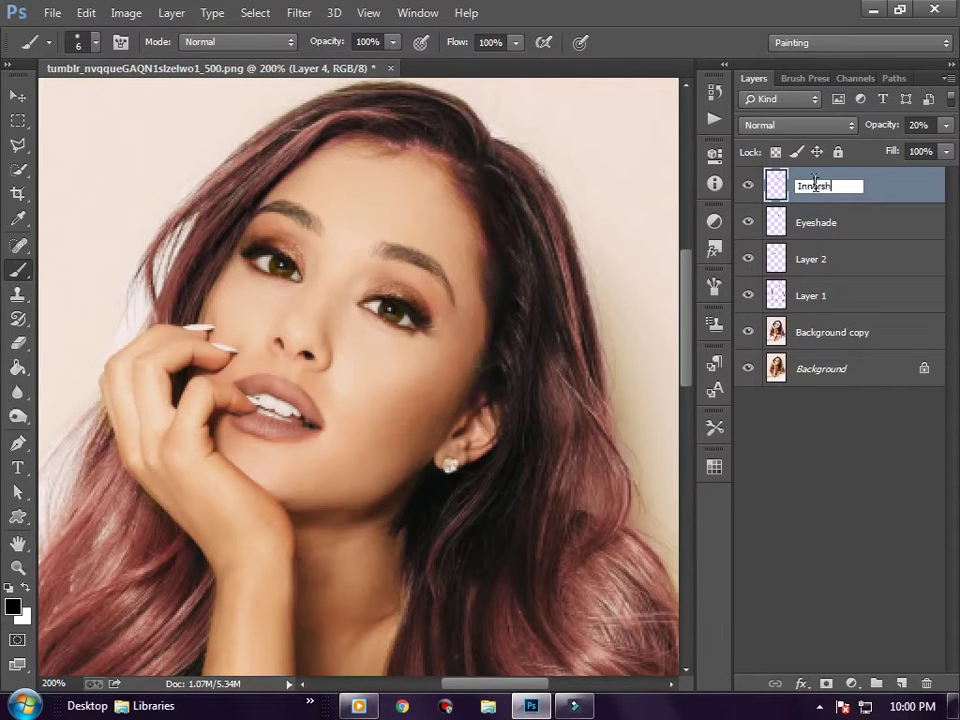
{"action": "left_click", "coordinate": [812, 261]}
Step: Rename Layer 2 to lips and Layer 1 to hairs, then add an empty top layer
{"action": "left_click", "coordinate": [750, 260]}
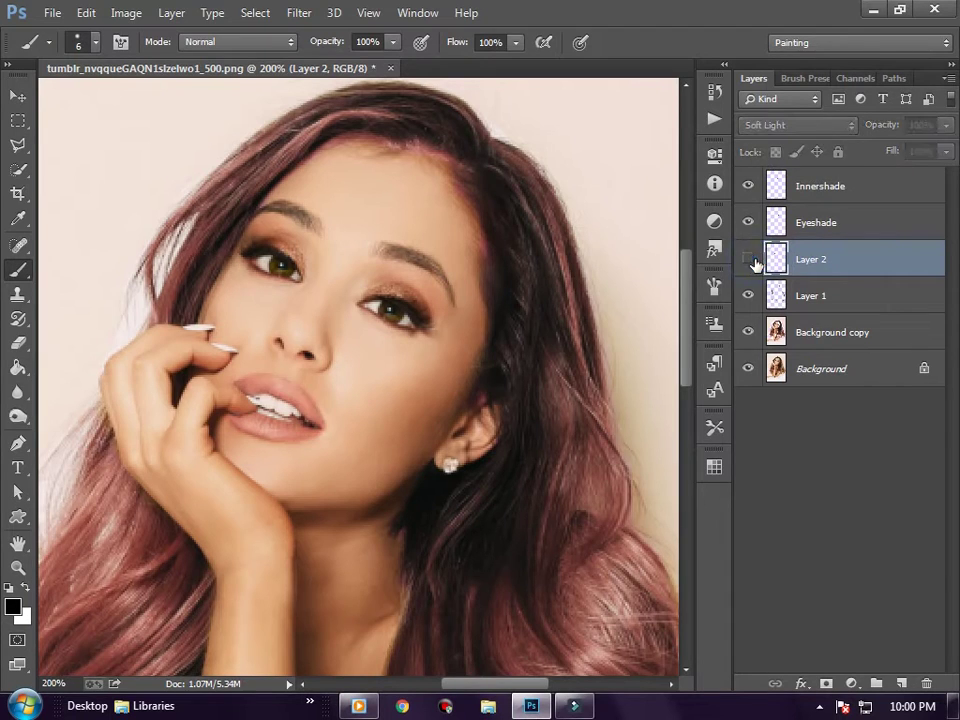
{"action": "double_click", "coordinate": [799, 260]}
{"action": "type", "text": "lips"}
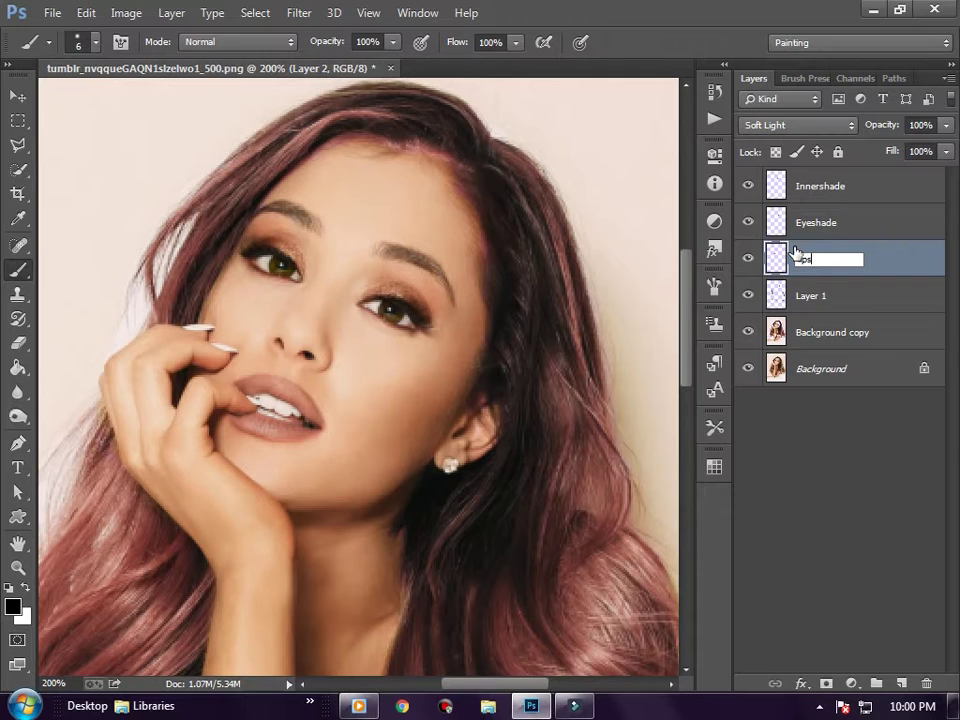
{"action": "double_click", "coordinate": [812, 296]}
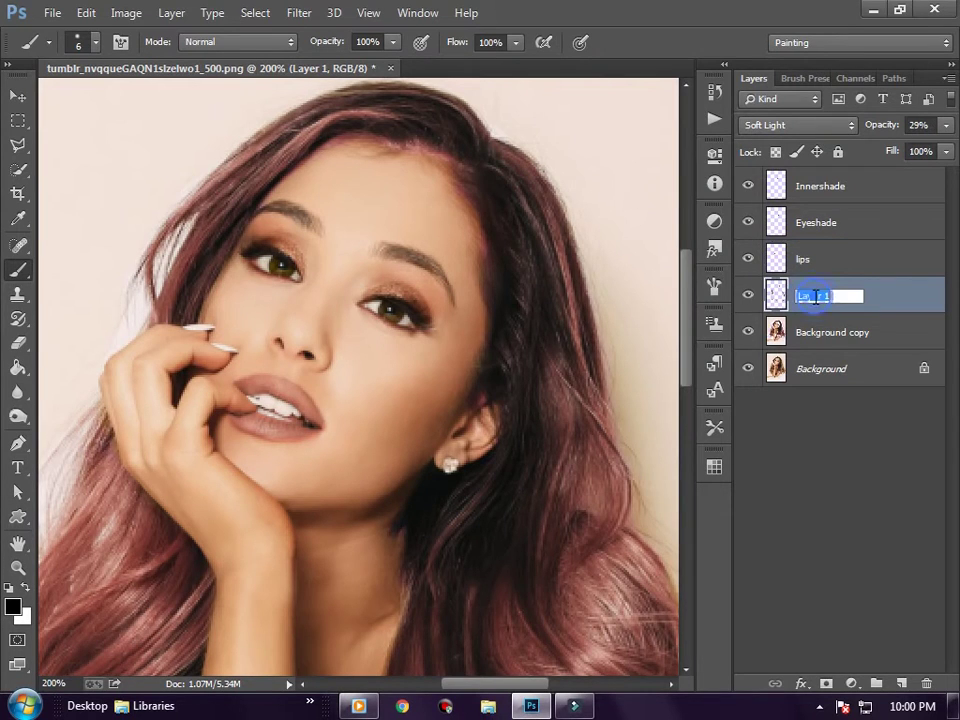
{"action": "type", "text": "fa"}
{"action": "left_click", "coordinate": [836, 190]}
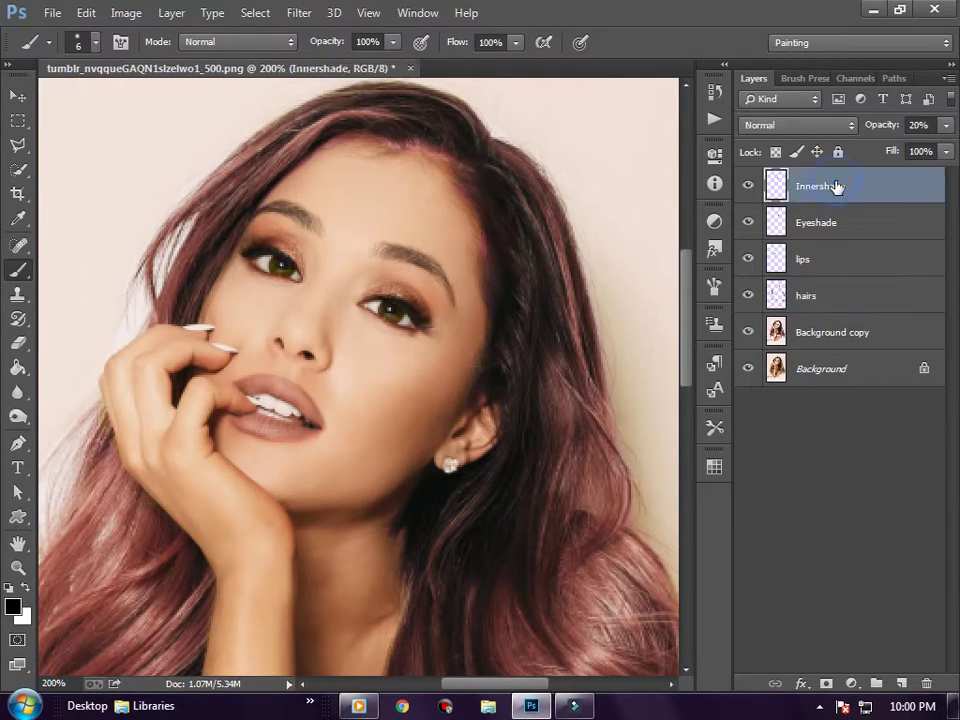
{"action": "left_click", "coordinate": [901, 683]}
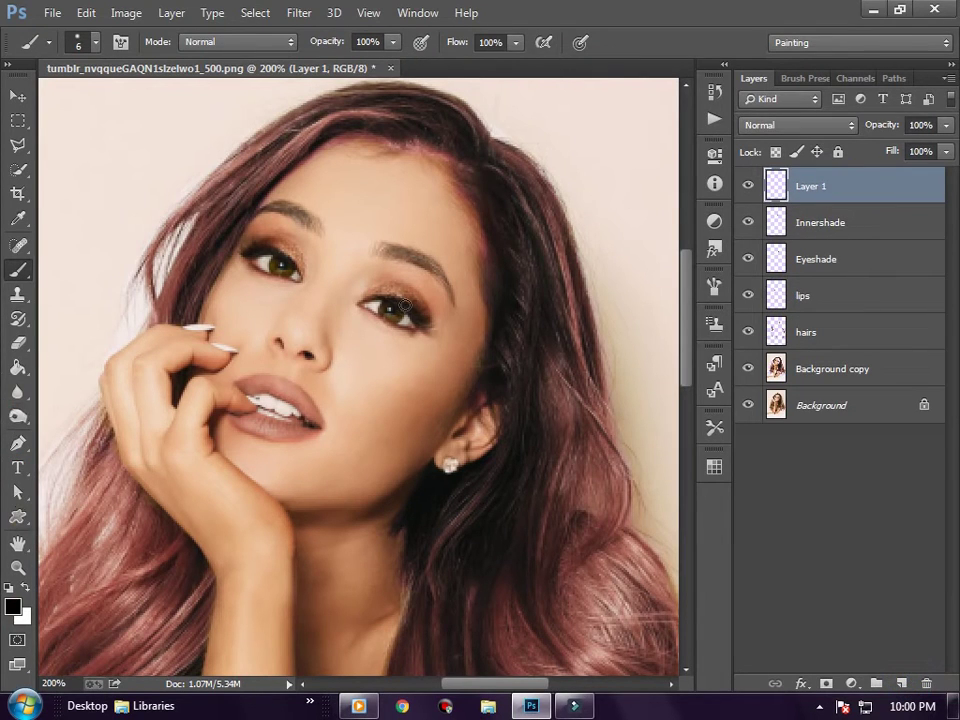
Step: Choose a soft round brush and move Layer 1 just below Eyeshade
{"action": "left_click", "coordinate": [804, 78]}
{"action": "left_click", "coordinate": [760, 177]}
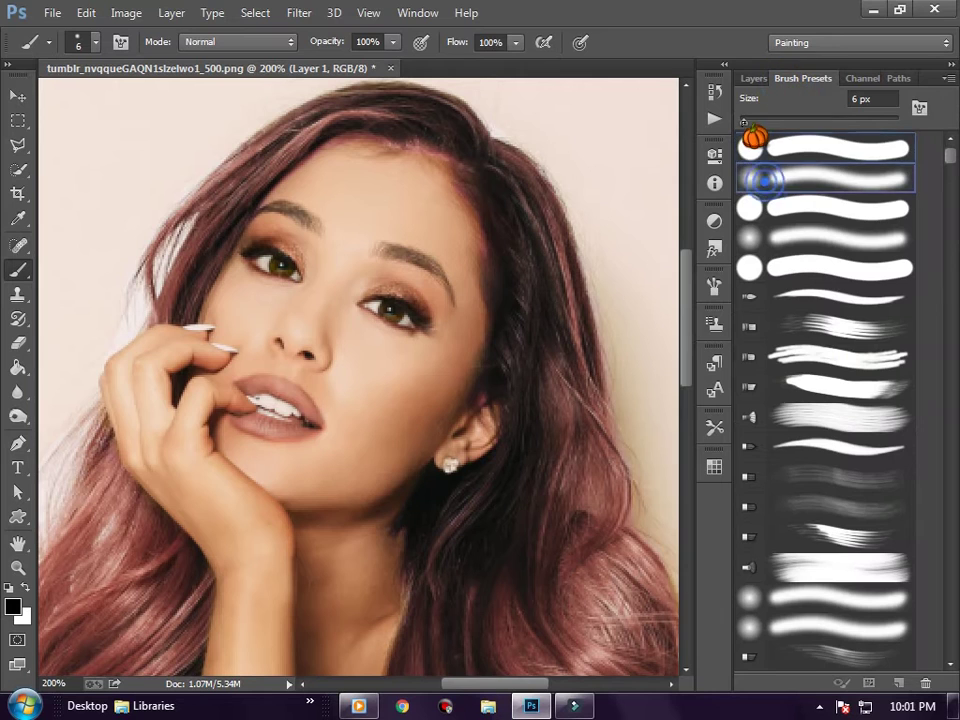
{"action": "left_click", "coordinate": [408, 310]}
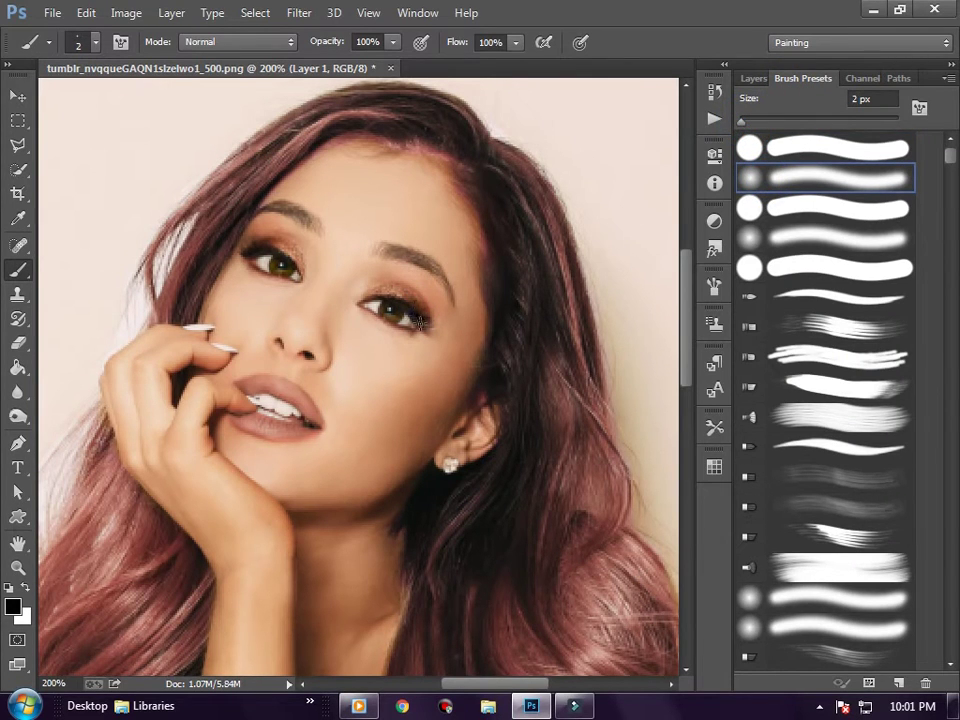
{"action": "left_click", "coordinate": [745, 76]}
{"action": "left_click_drag", "start_coordinate": [814, 187], "coordinate": [818, 277]}
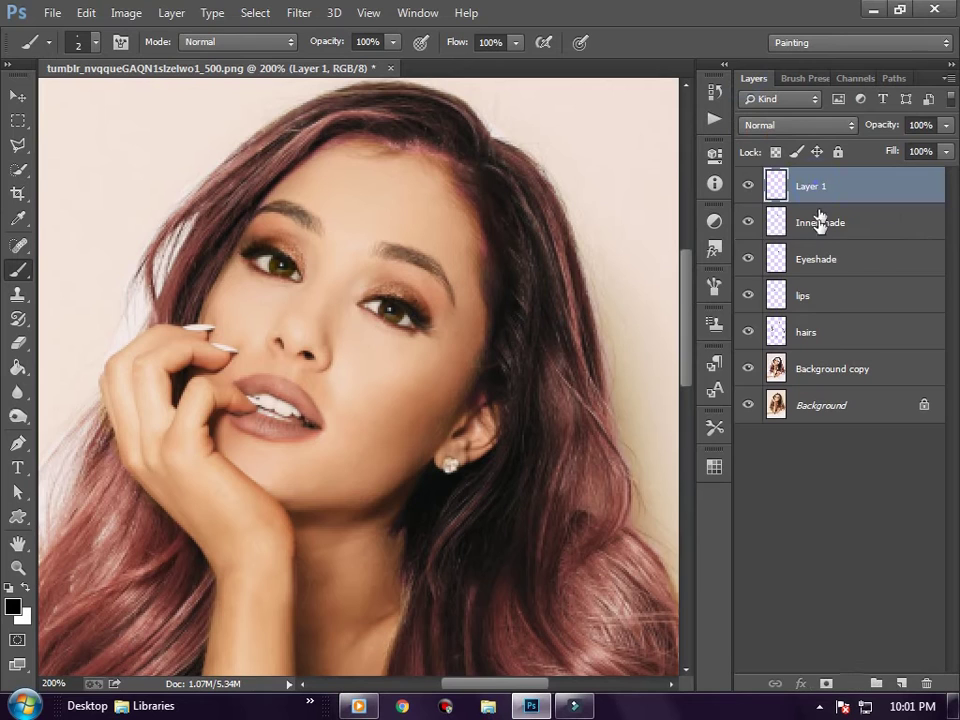
Step: Set Layer 1 to 58% opacity and paint thin liner along the lash lines
{"action": "left_click_drag", "start_coordinate": [428, 326], "coordinate": [426, 321]}
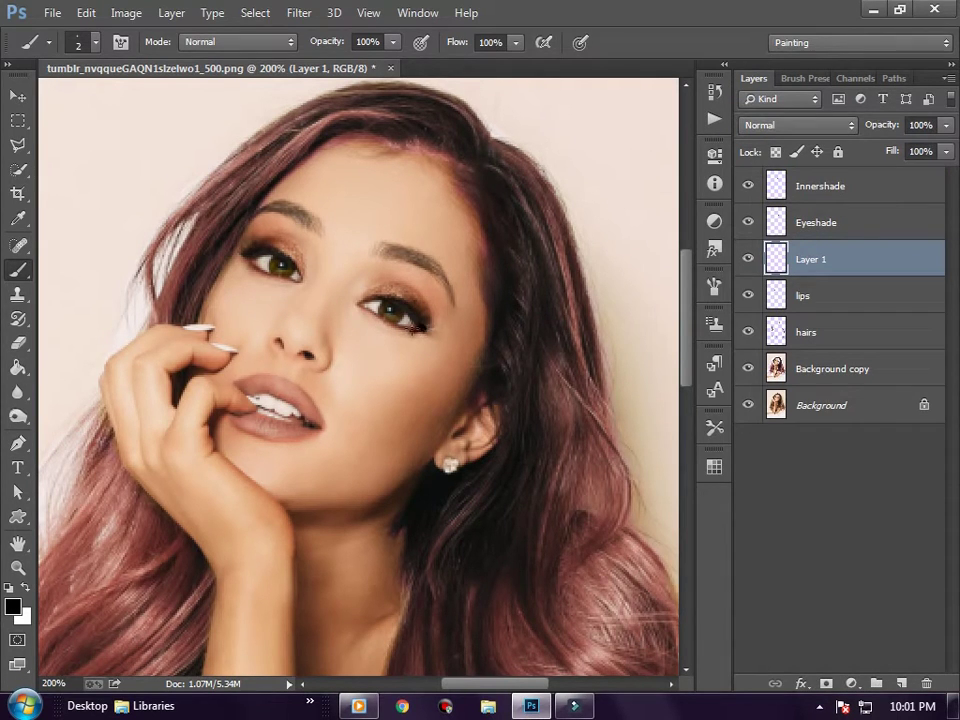
{"action": "left_click", "coordinate": [920, 124]}
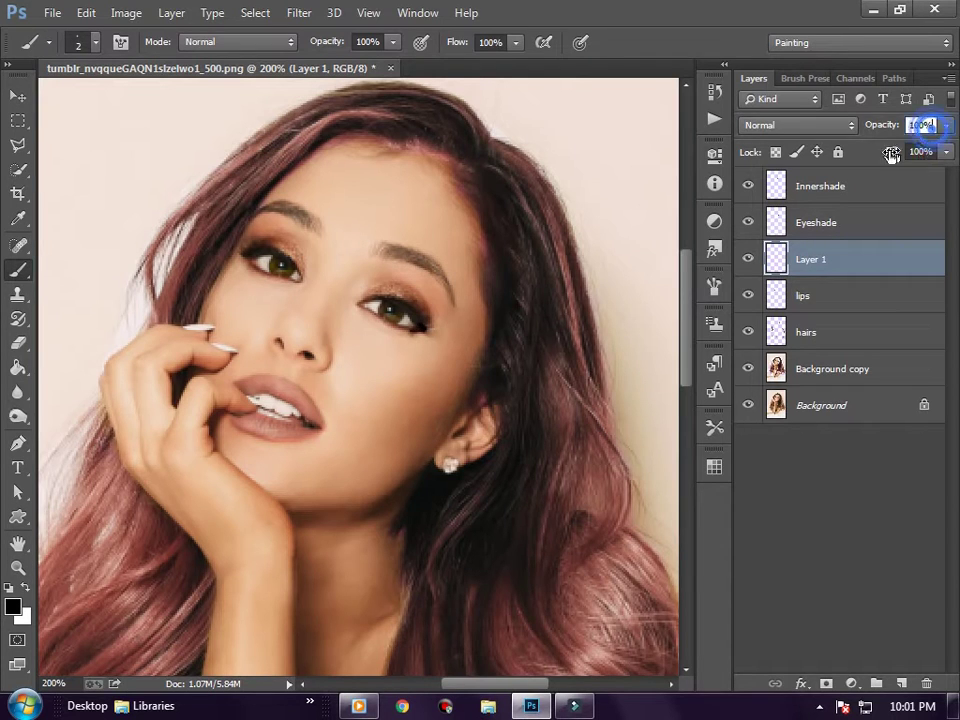
{"action": "left_click_drag", "start_coordinate": [946, 124], "coordinate": [906, 148]}
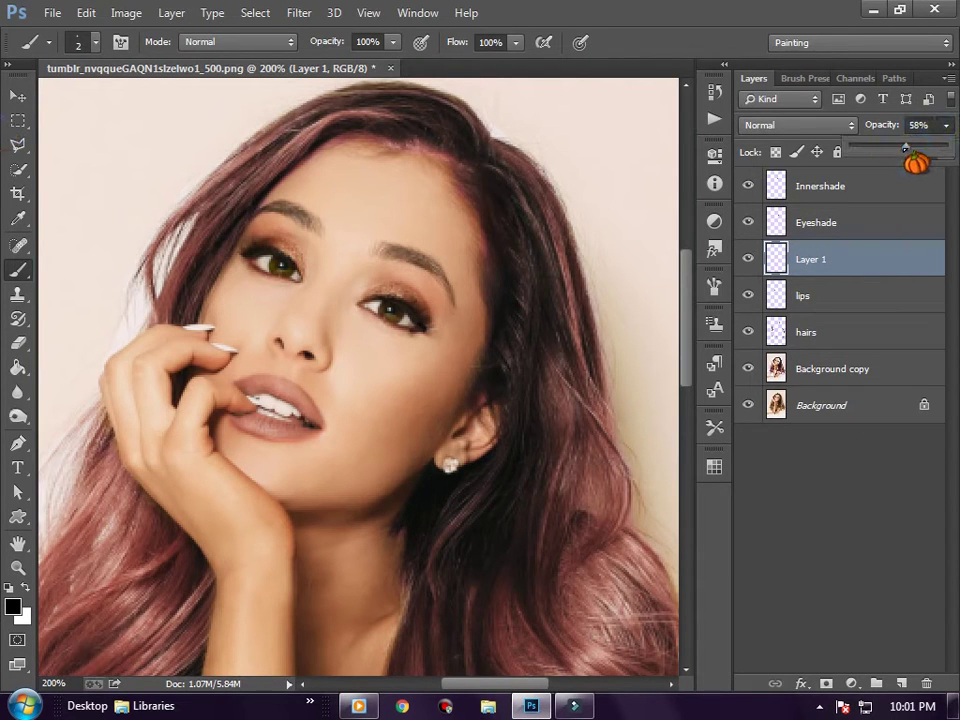
{"action": "left_click", "coordinate": [406, 324]}
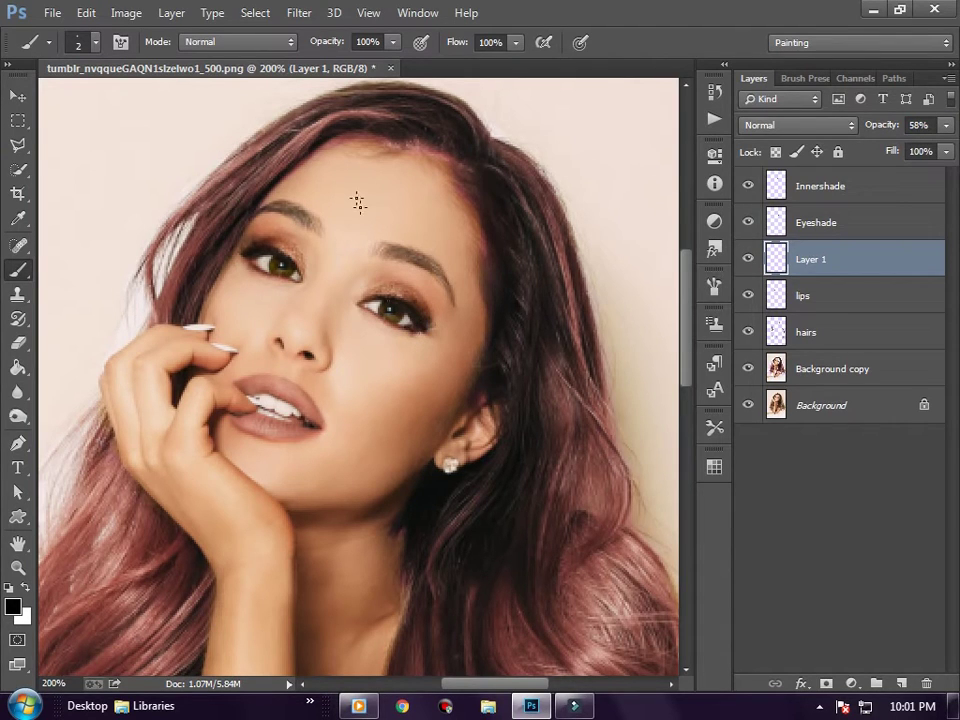
{"action": "left_click_drag", "start_coordinate": [245, 255], "coordinate": [250, 266]}
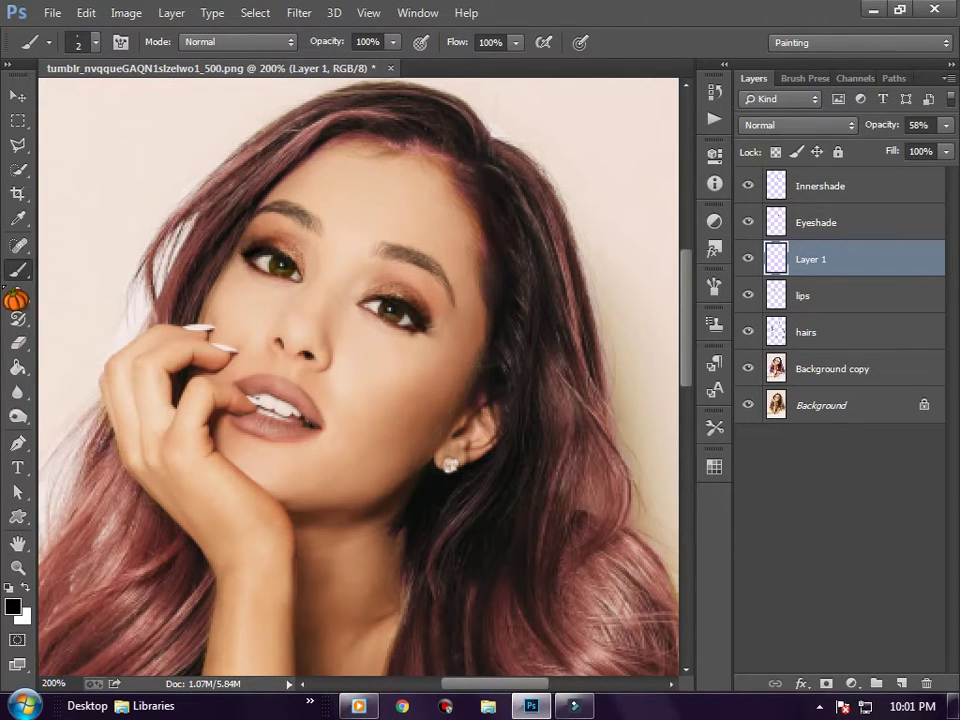
Step: Toggle the Eyeshade, Layer 1 and lips layers to compare the makeup
{"action": "left_click", "coordinate": [17, 318]}
{"action": "left_click", "coordinate": [17, 342]}
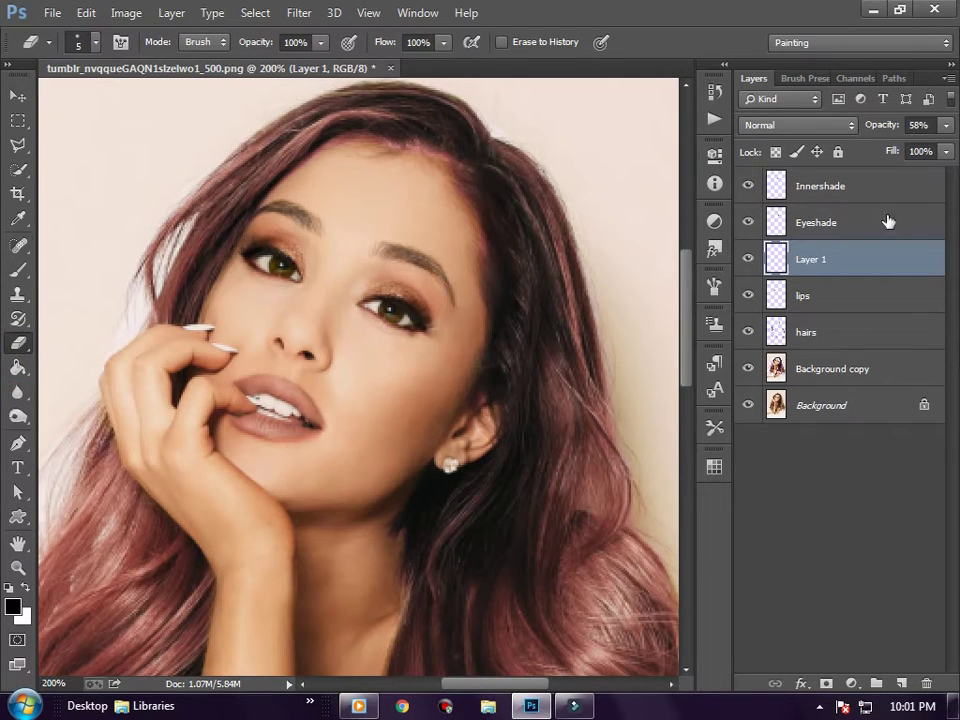
{"action": "left_click", "coordinate": [818, 188]}
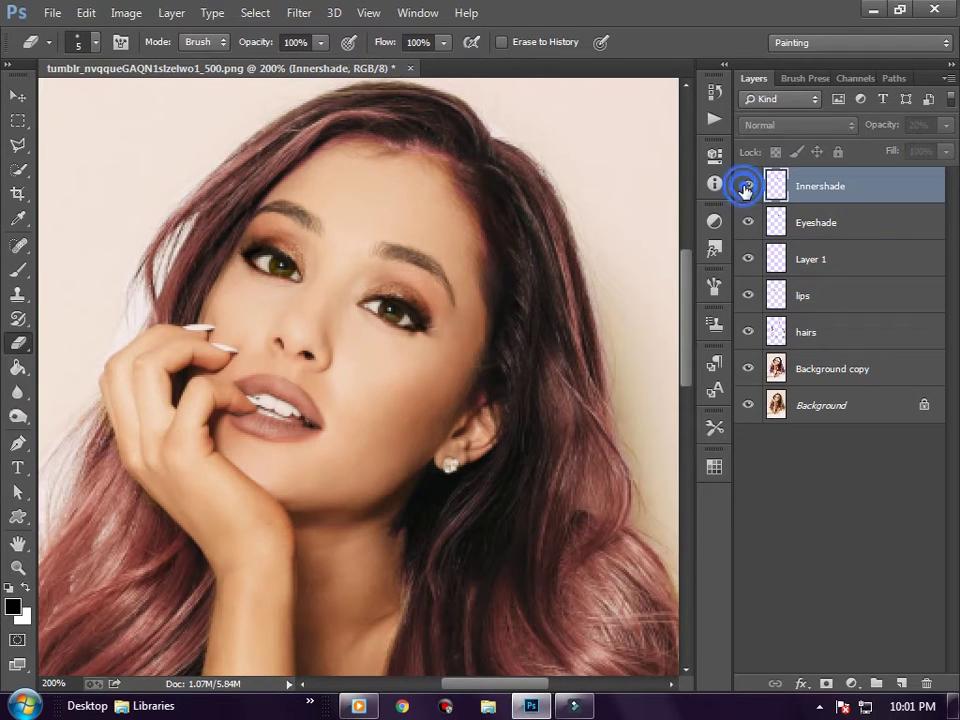
{"action": "left_click", "coordinate": [746, 219]}
{"action": "left_click", "coordinate": [748, 259]}
{"action": "left_click", "coordinate": [748, 260]}
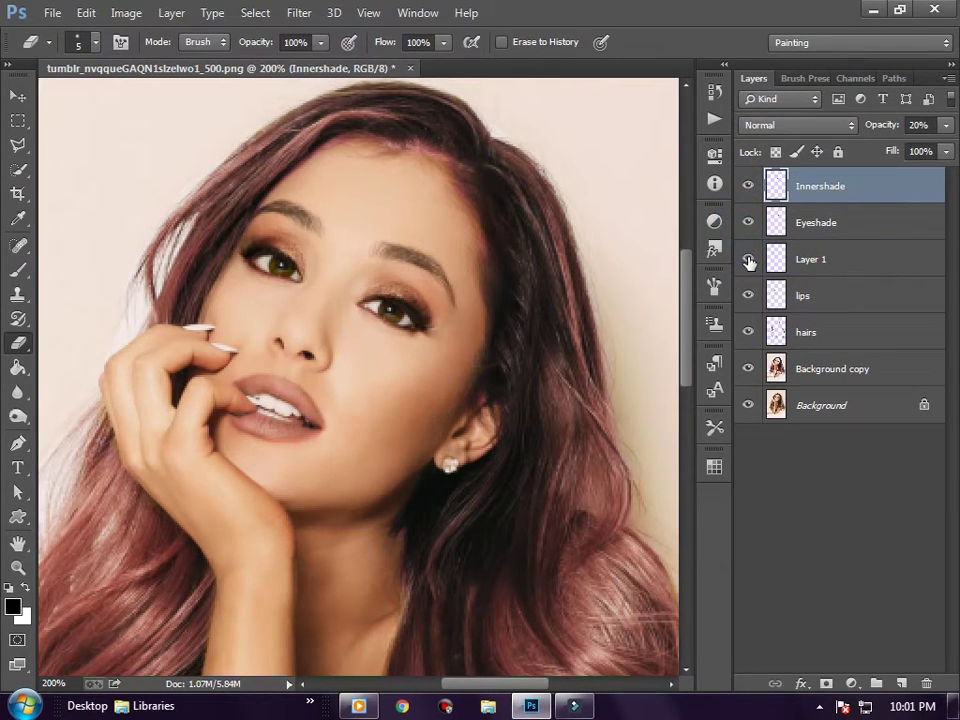
{"action": "left_click", "coordinate": [748, 297]}
Step: Dab extra liner at the right eye on Layer 1 and fade it to 38% opacity
{"action": "left_click", "coordinate": [826, 226]}
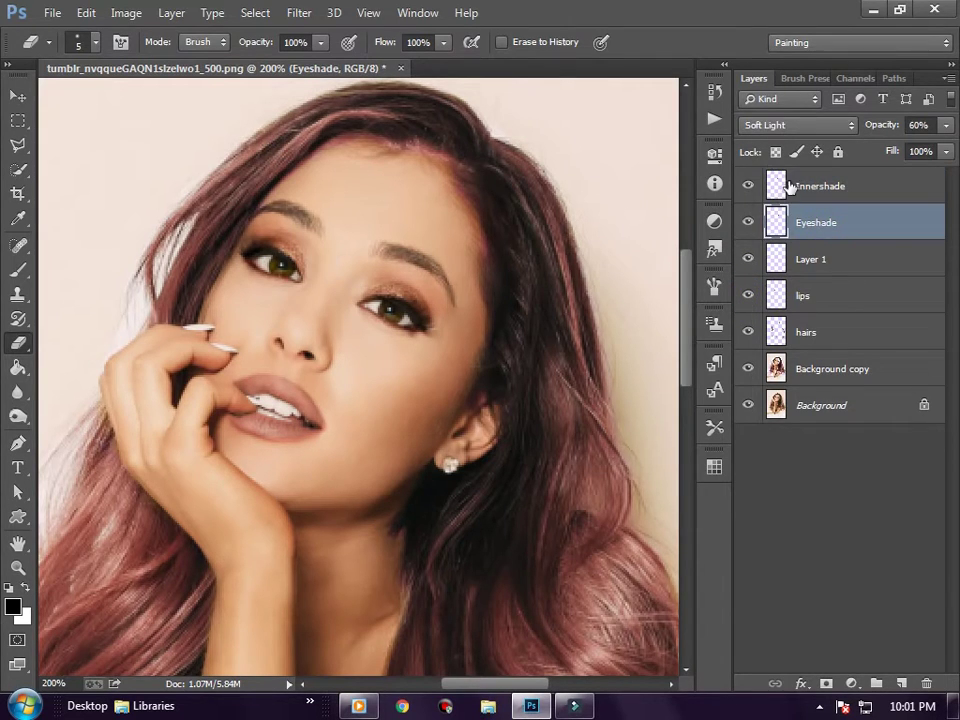
{"action": "left_click", "coordinate": [811, 259]}
{"action": "left_click", "coordinate": [18, 270]}
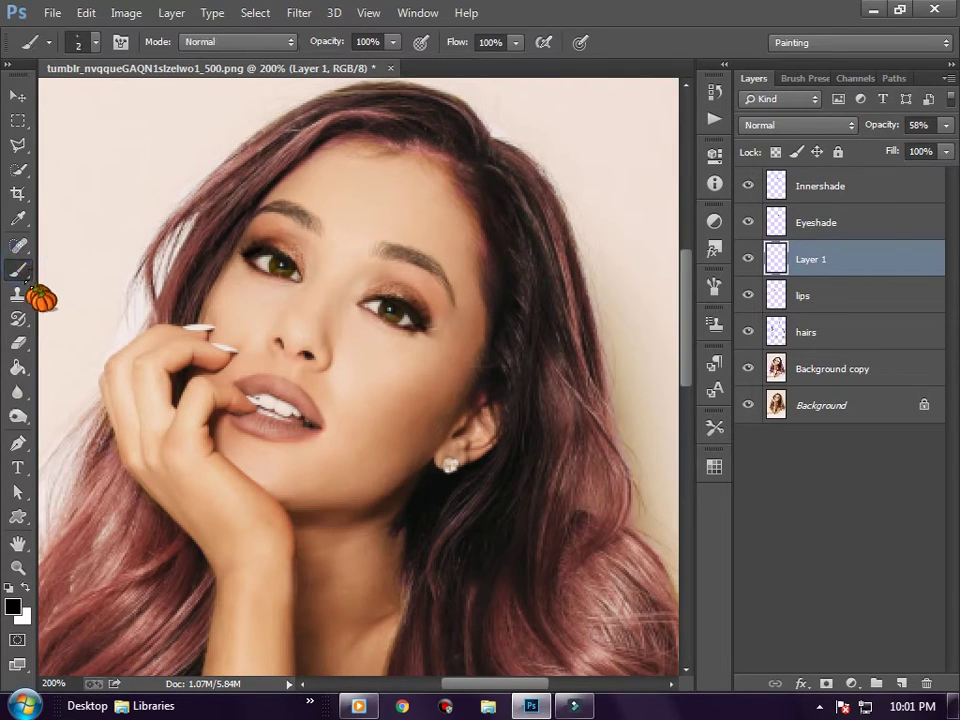
{"action": "left_click", "coordinate": [417, 321]}
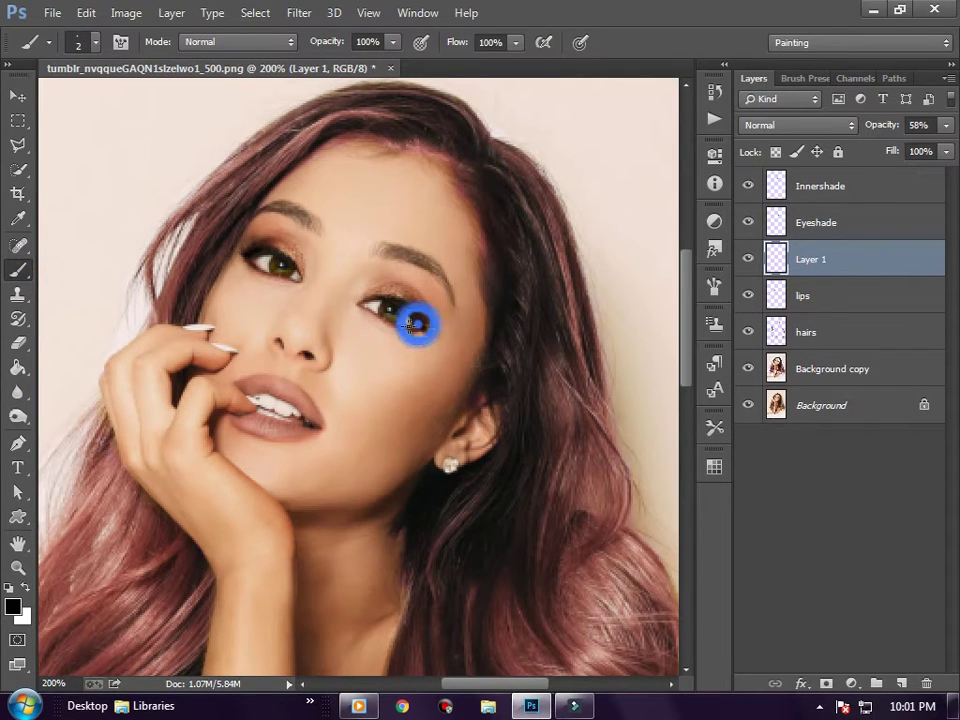
{"action": "left_click", "coordinate": [945, 125]}
{"action": "left_click_drag", "start_coordinate": [911, 146], "coordinate": [892, 146]}
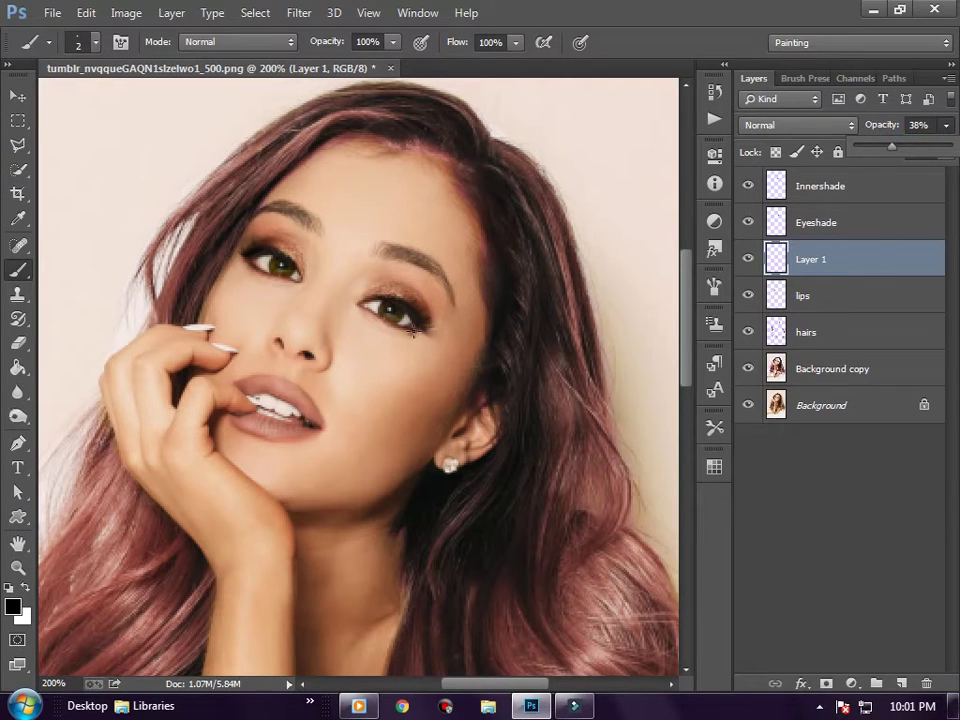
{"action": "left_click", "coordinate": [407, 315]}
Step: Check coverage with the Background hidden, then add a new layer above Innershade
{"action": "scroll", "coordinate": [304, 540], "scroll_direction": "down", "scroll_amount": 2}
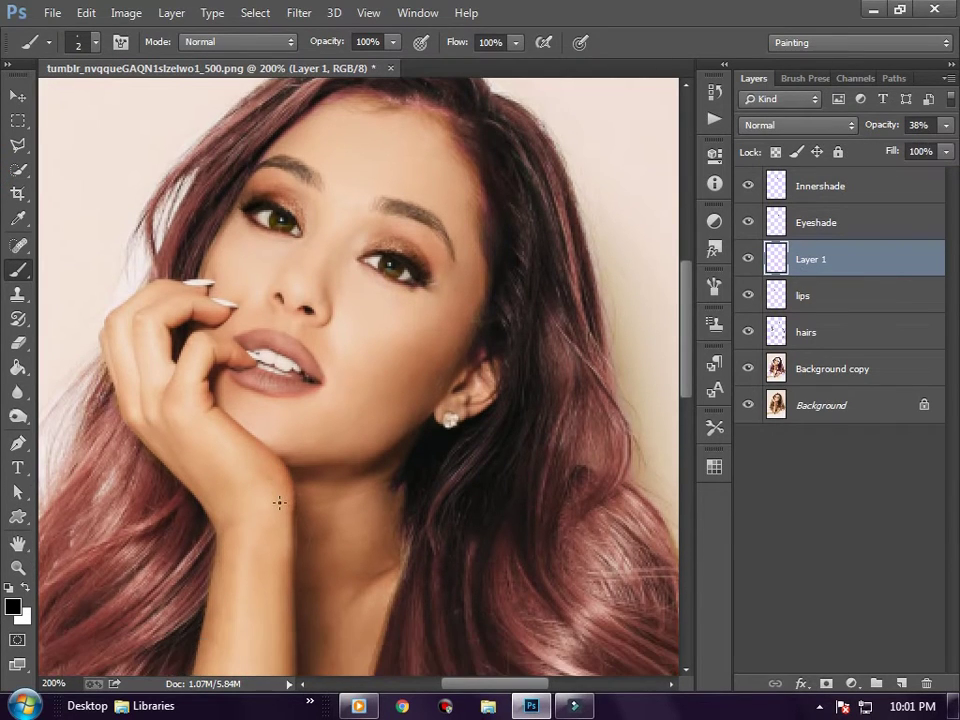
{"action": "scroll", "coordinate": [279, 347], "scroll_direction": "up", "scroll_amount": 1}
{"action": "scroll", "coordinate": [202, 423], "scroll_direction": "up", "scroll_amount": 1}
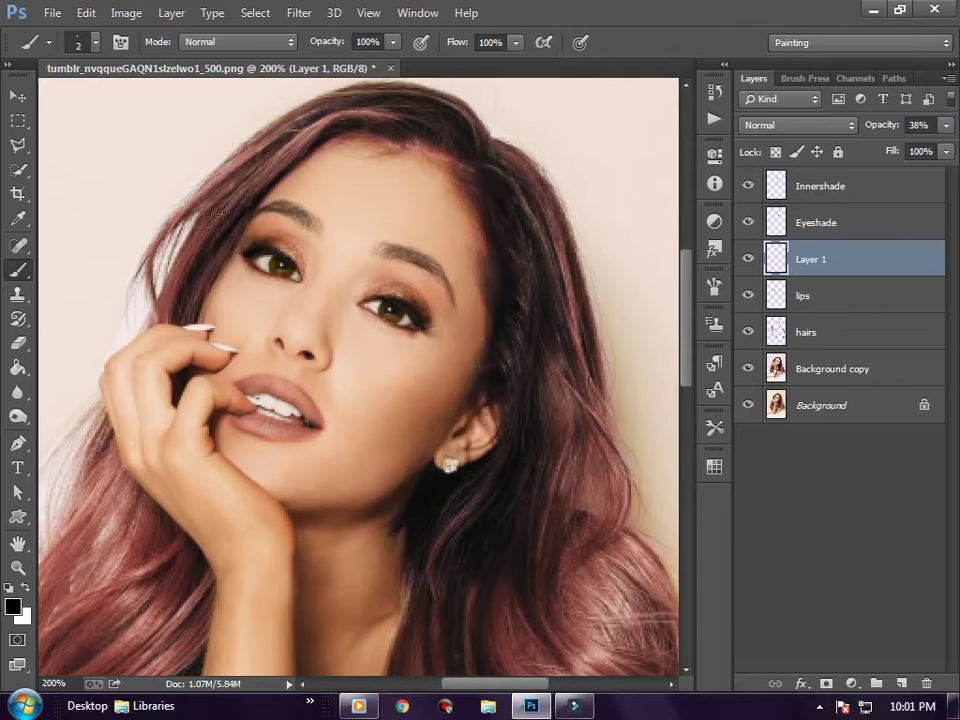
{"action": "scroll", "coordinate": [466, 381], "scroll_direction": "down", "scroll_amount": 1}
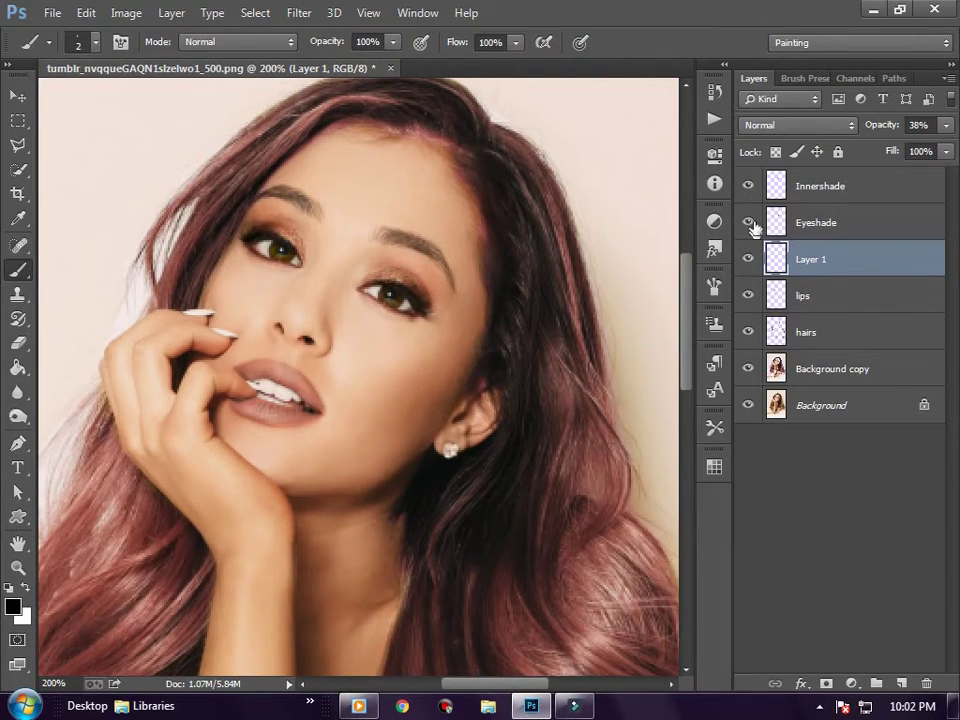
{"action": "left_click", "coordinate": [749, 406]}
{"action": "left_click", "coordinate": [749, 406]}
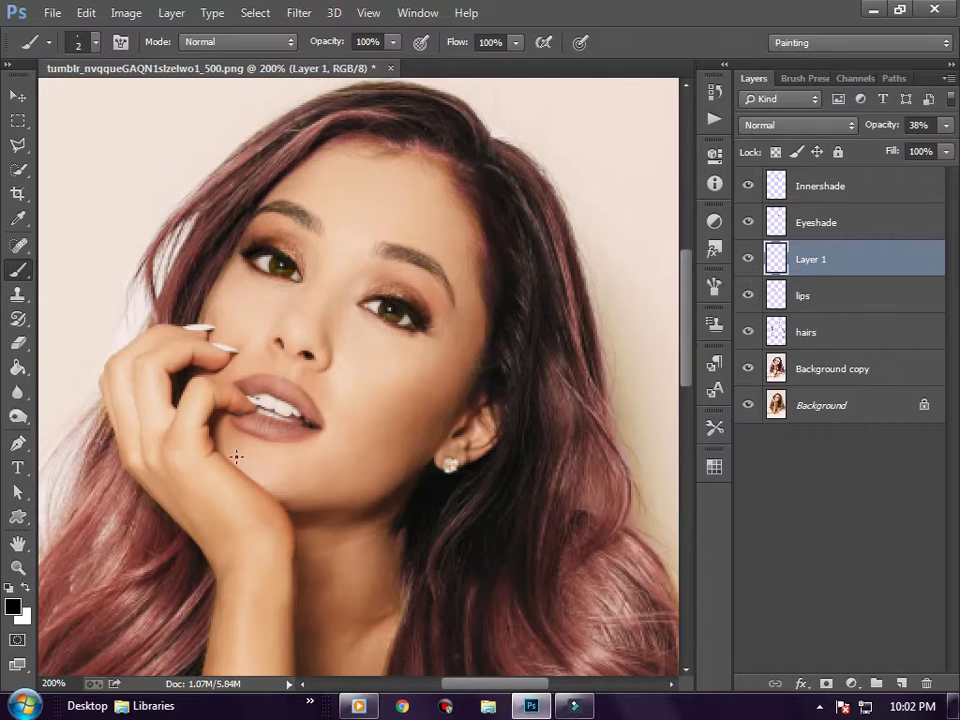
{"action": "scroll", "coordinate": [258, 410], "scroll_direction": "down", "scroll_amount": 2}
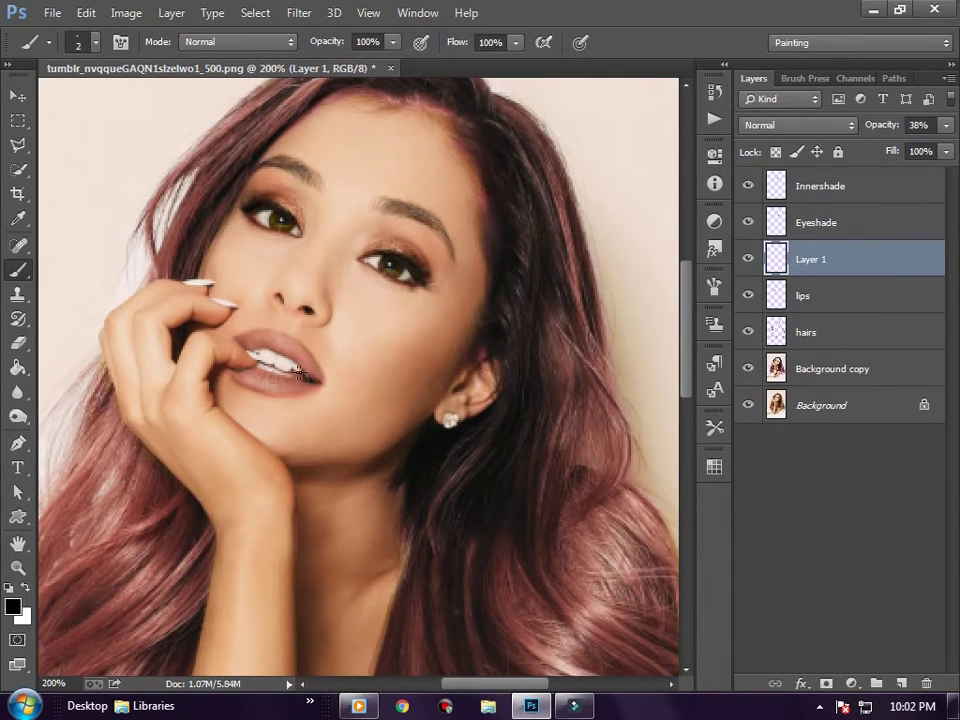
{"action": "left_click", "coordinate": [820, 186]}
{"action": "left_click", "coordinate": [901, 683]}
{"action": "scroll", "coordinate": [270, 465], "scroll_direction": "up", "scroll_amount": 1}
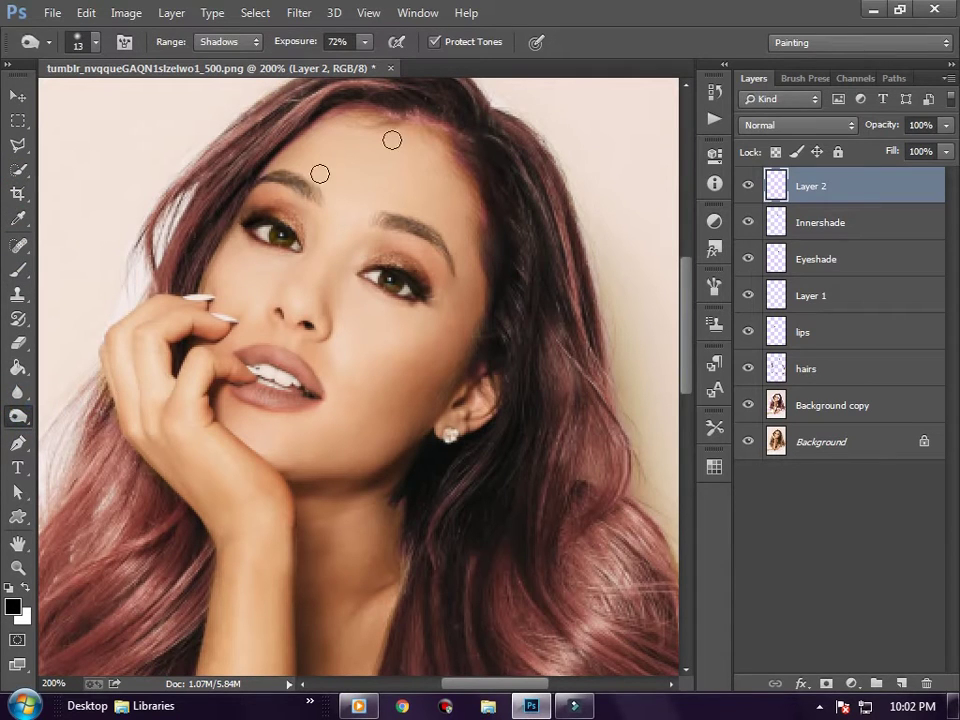
Step: Darken the forehead near the hairline on Background copy with a 19 px brush
{"action": "left_click", "coordinate": [800, 78]}
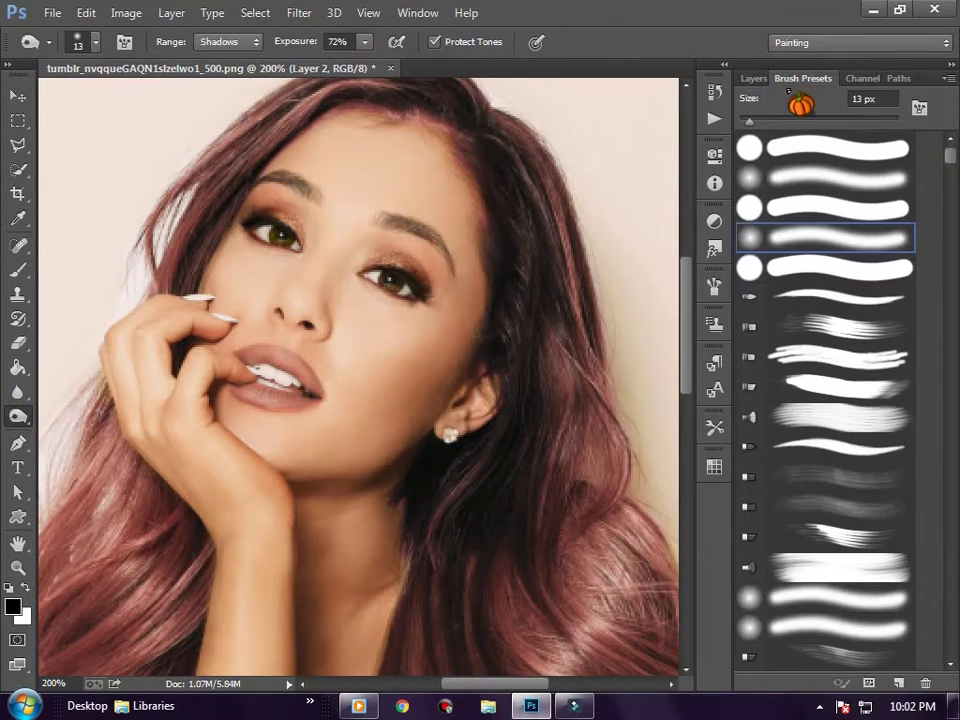
{"action": "left_click", "coordinate": [753, 120]}
{"action": "left_click", "coordinate": [349, 120]}
{"action": "left_click", "coordinate": [753, 78]}
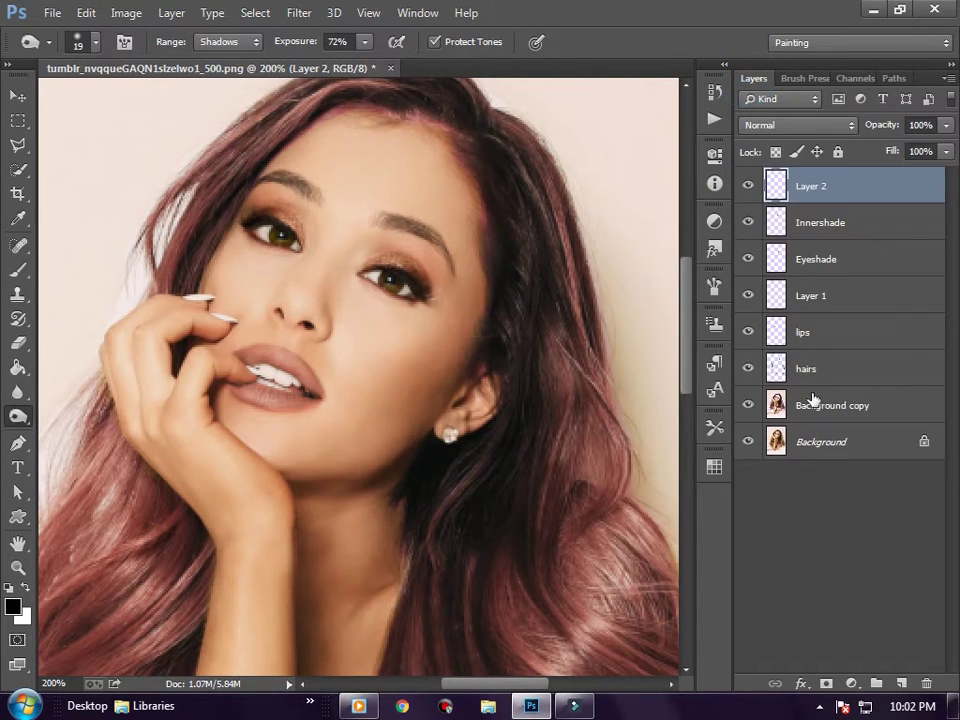
{"action": "left_click", "coordinate": [818, 402]}
{"action": "left_click_drag", "start_coordinate": [441, 167], "coordinate": [463, 199]}
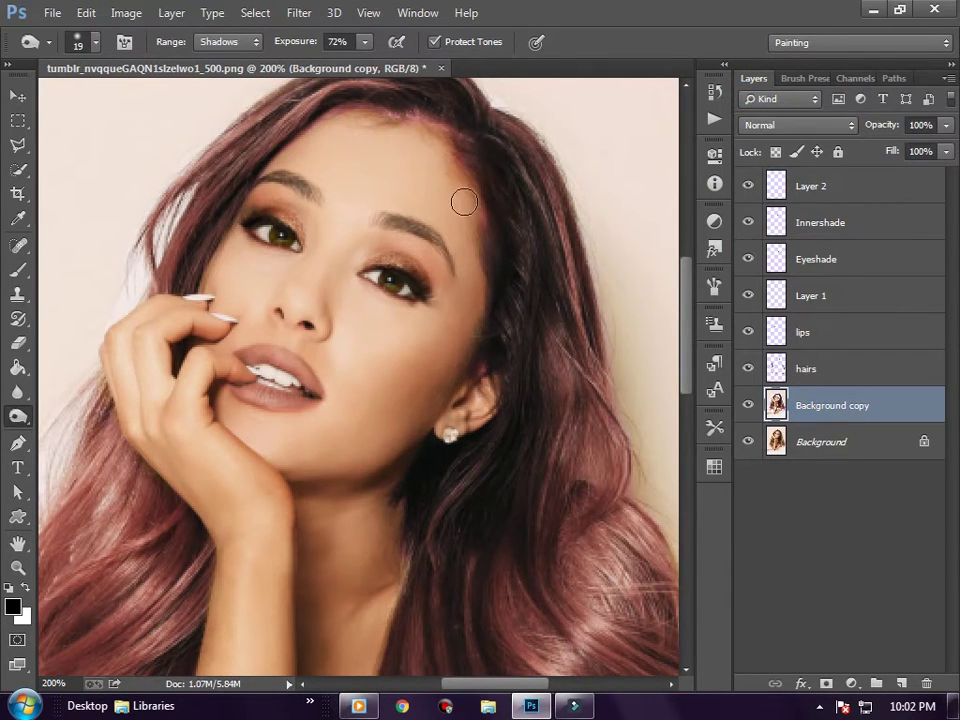
Step: Sample the cheek skin tone and set the foreground to tan d0a383
{"action": "left_click", "coordinate": [857, 186]}
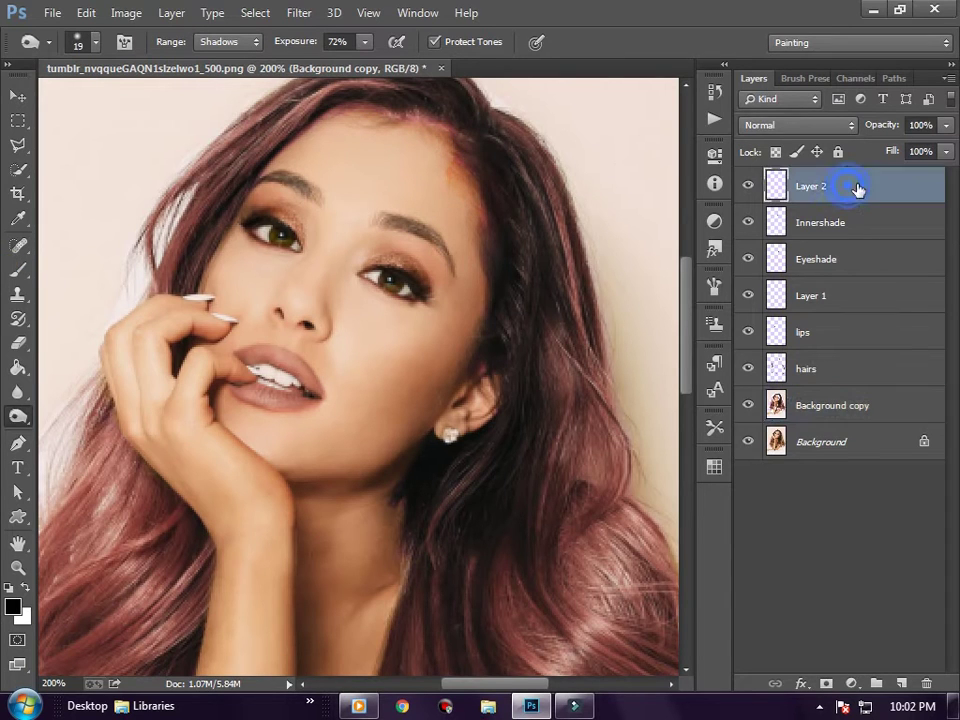
{"action": "left_click", "coordinate": [17, 268]}
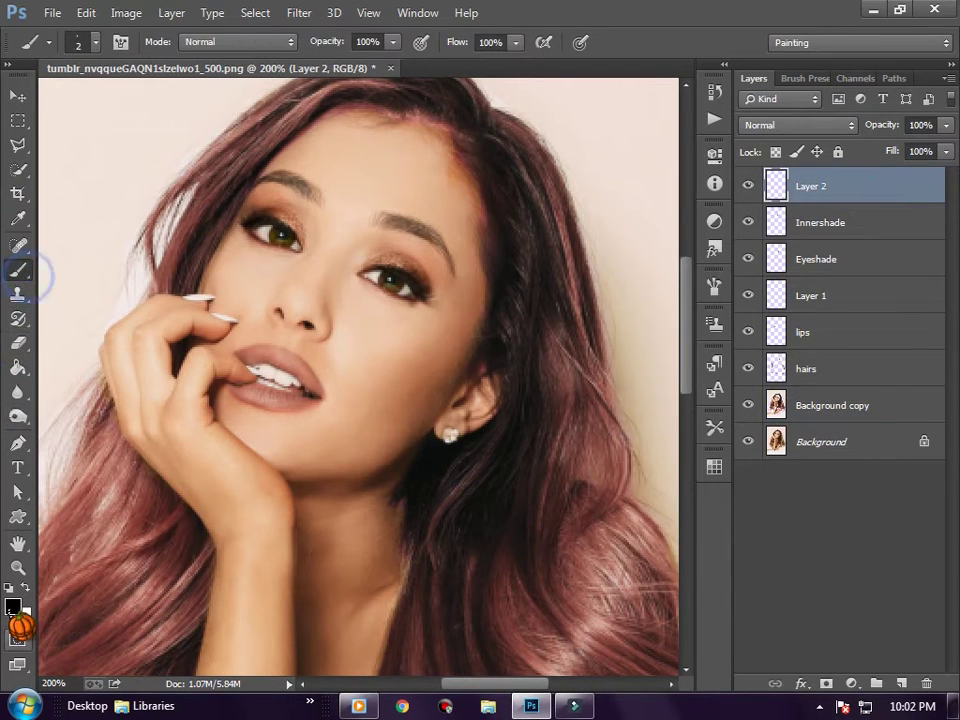
{"action": "left_click", "coordinate": [13, 606]}
{"action": "left_click", "coordinate": [861, 186]}
{"action": "left_click", "coordinate": [17, 218]}
{"action": "left_click", "coordinate": [377, 342]}
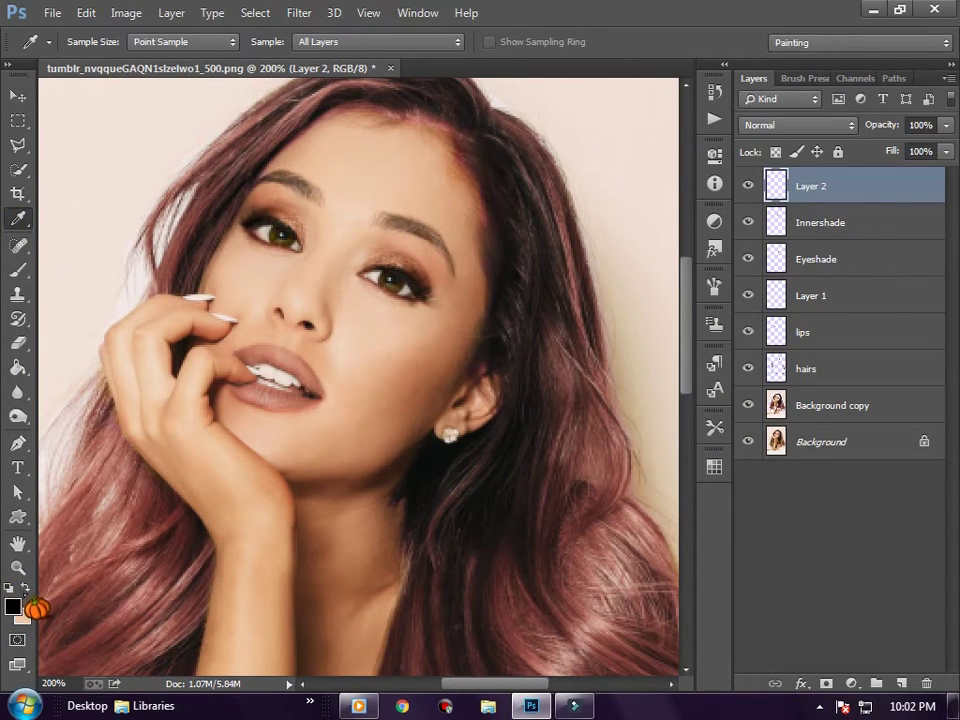
{"action": "left_click", "coordinate": [13, 606]}
{"action": "left_click", "coordinate": [506, 206]}
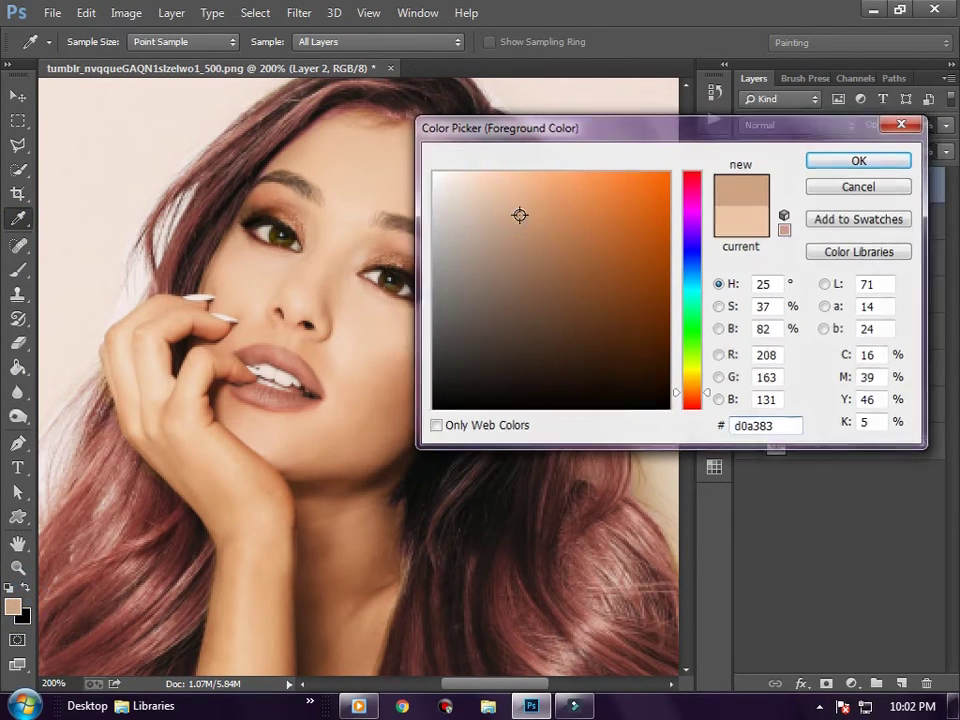
{"action": "left_click", "coordinate": [860, 159]}
Step: Paint a soft tan patch on the cheek with a 52 px brush on Layer 2
{"action": "left_click", "coordinate": [17, 269]}
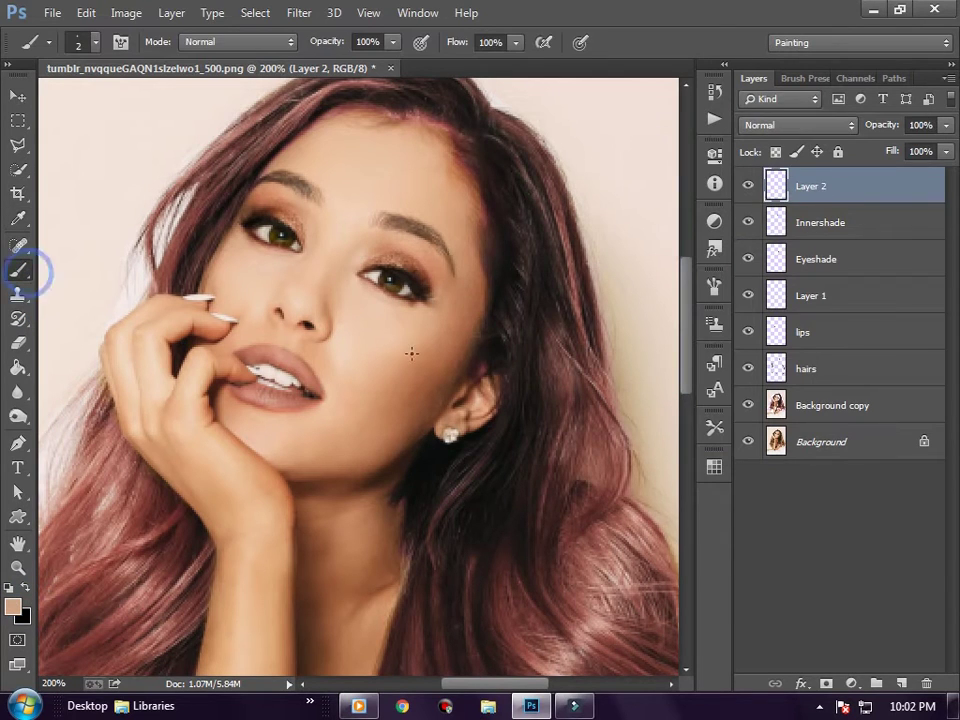
{"action": "left_click", "coordinate": [803, 78]}
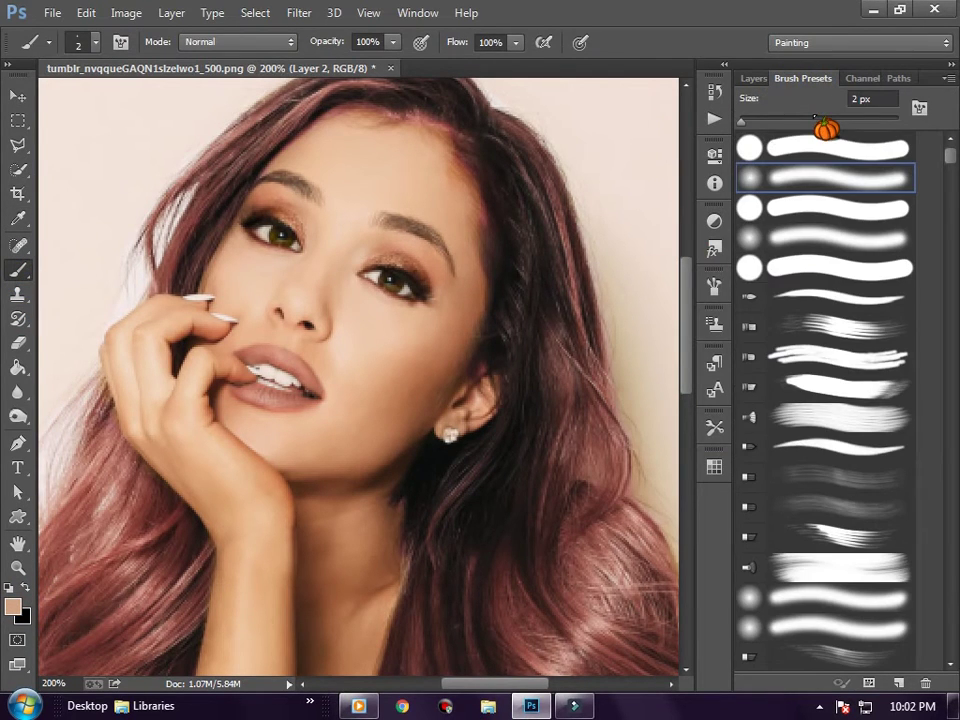
{"action": "left_click_drag", "start_coordinate": [826, 121], "coordinate": [780, 121]}
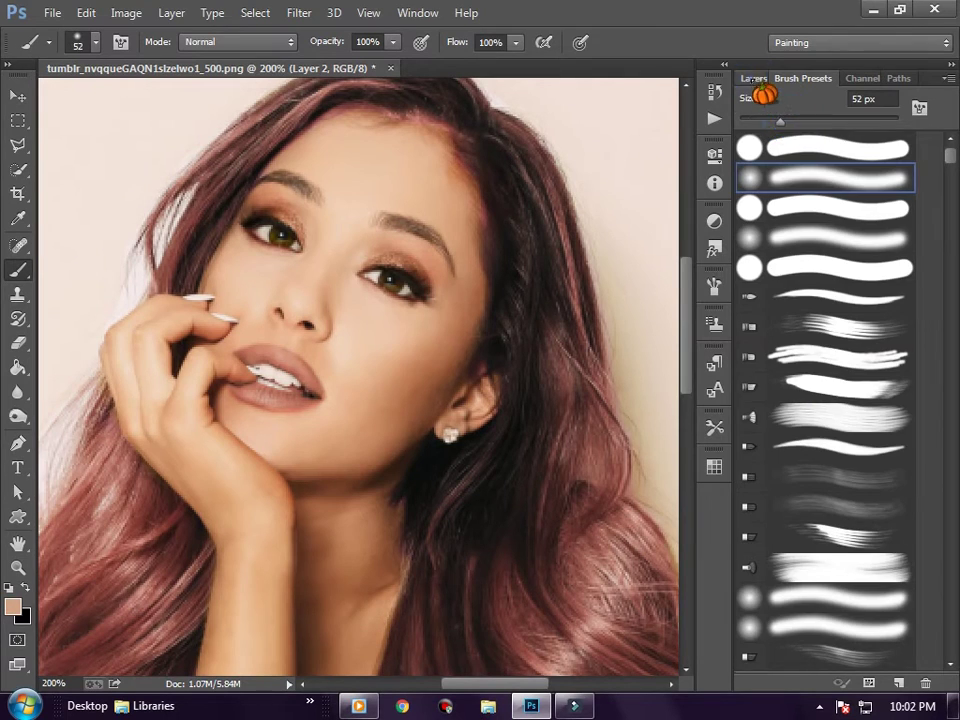
{"action": "left_click", "coordinate": [756, 80]}
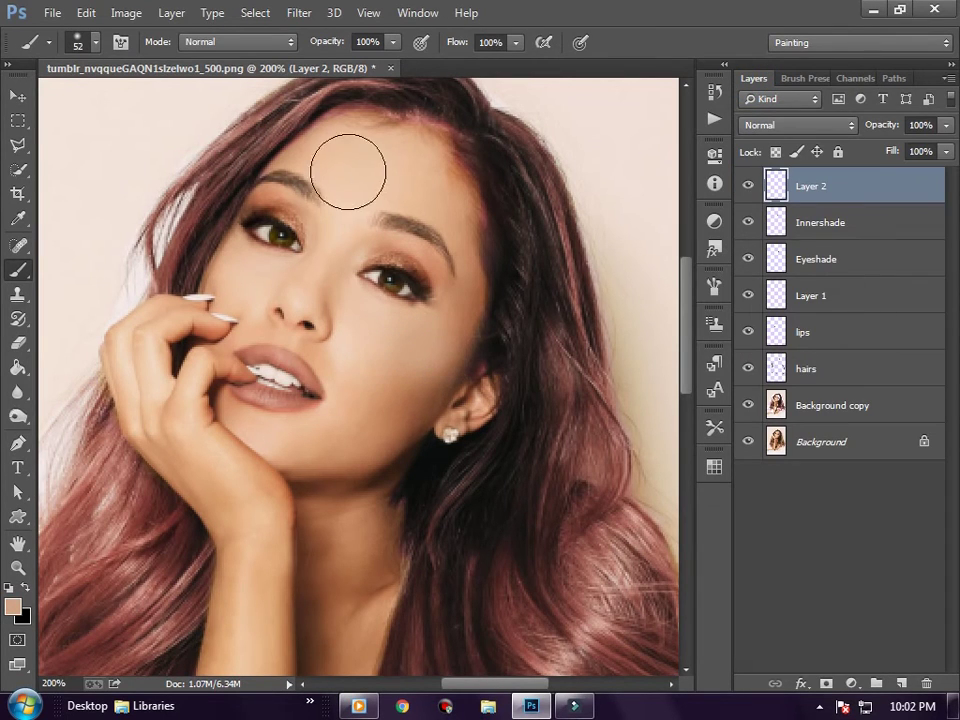
{"action": "left_click", "coordinate": [379, 344]}
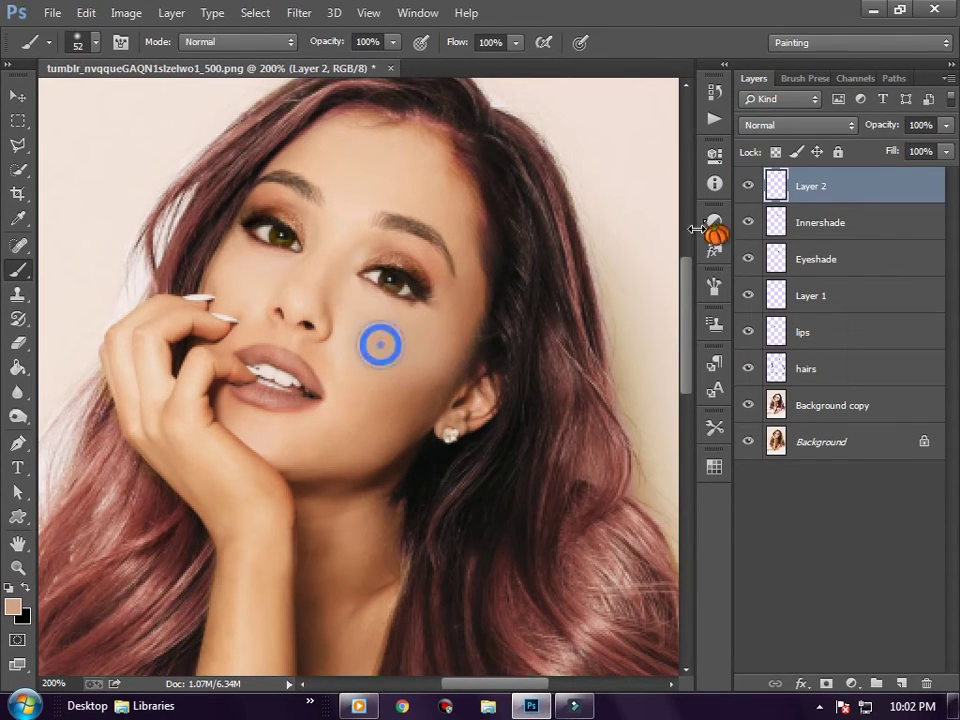
{"action": "left_click", "coordinate": [775, 124]}
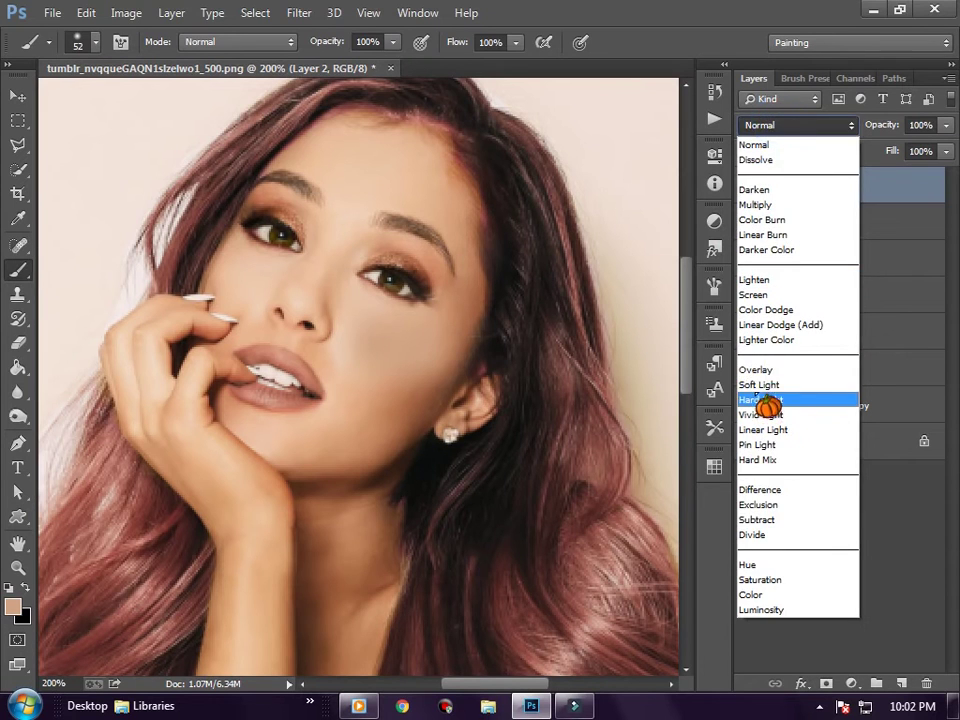
Step: Set Layer 2 to Soft Light at 48% opacity after trying Overlay
{"action": "left_click", "coordinate": [766, 382]}
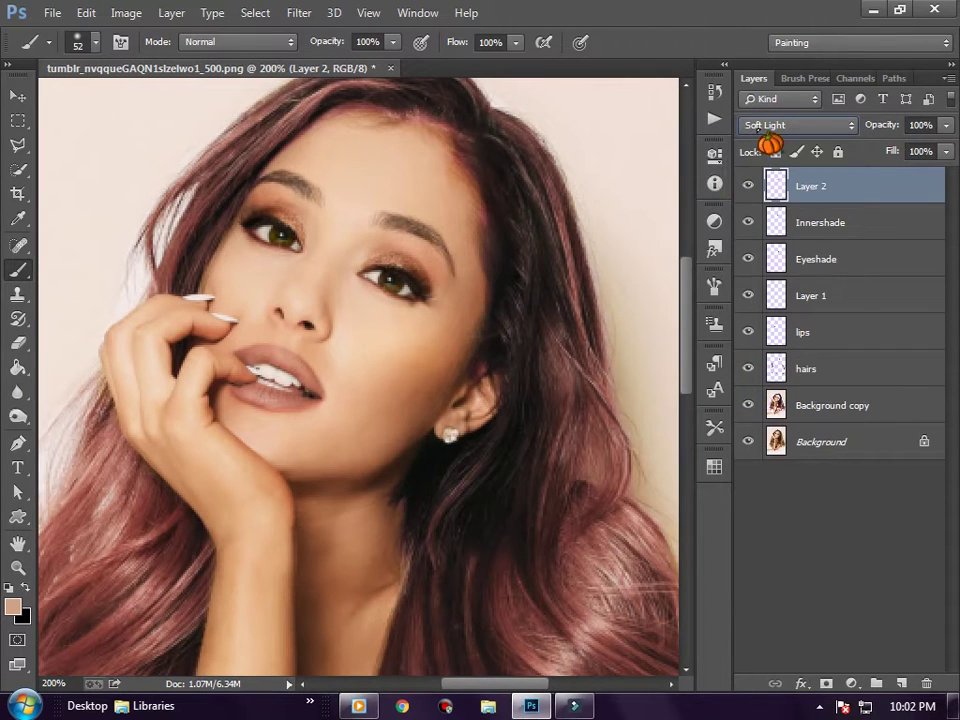
{"action": "left_click", "coordinate": [758, 125]}
{"action": "left_click", "coordinate": [758, 369]}
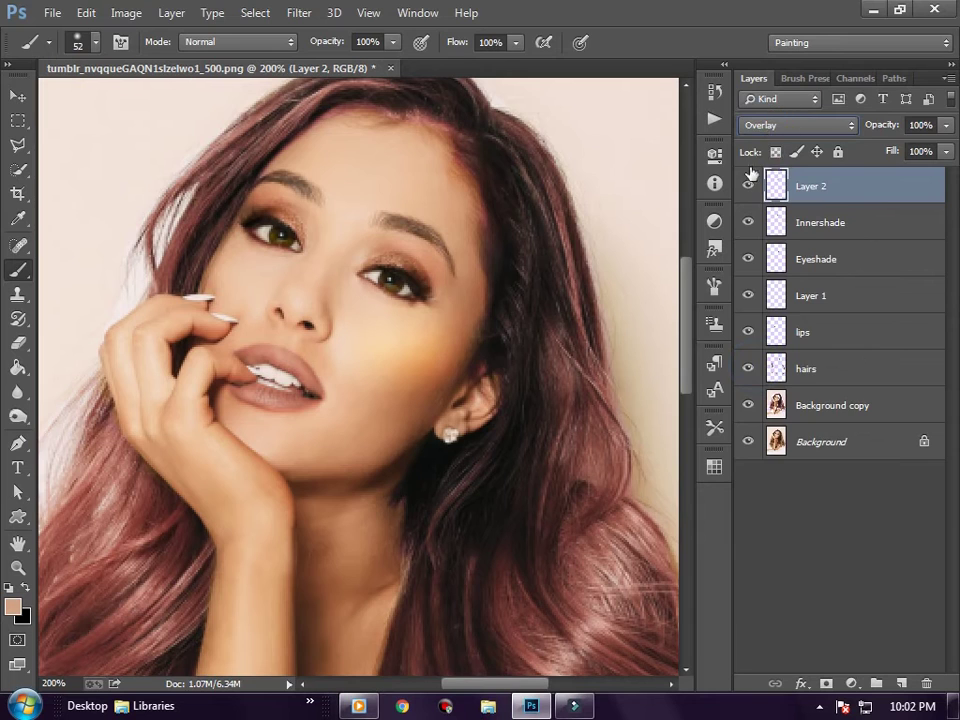
{"action": "left_click", "coordinate": [780, 125]}
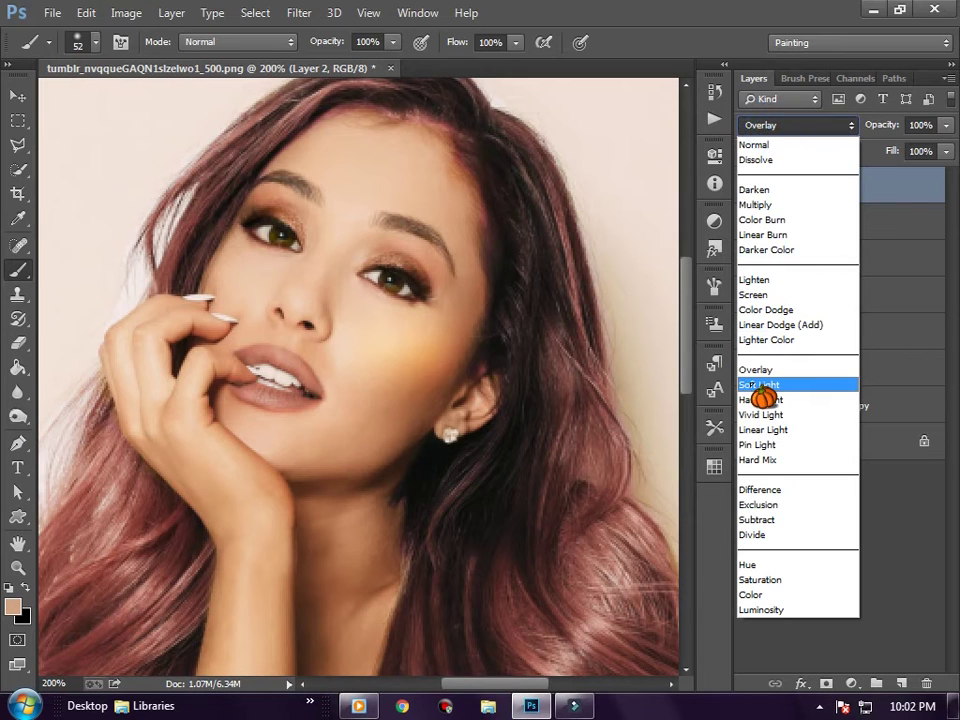
{"action": "left_click", "coordinate": [760, 384]}
{"action": "left_click", "coordinate": [945, 125]}
{"action": "left_click_drag", "start_coordinate": [943, 156], "coordinate": [911, 156]}
Step: Erase stray paint beside the eye with a large round eraser
{"action": "left_click", "coordinate": [22, 342]}
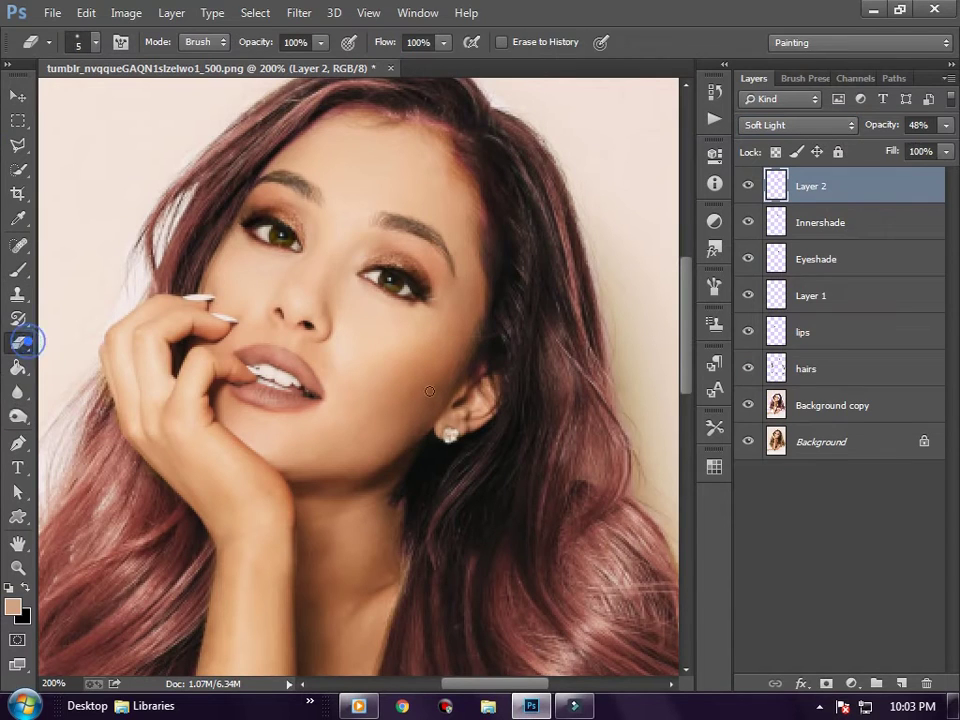
{"action": "left_click", "coordinate": [803, 78]}
{"action": "left_click", "coordinate": [814, 148]}
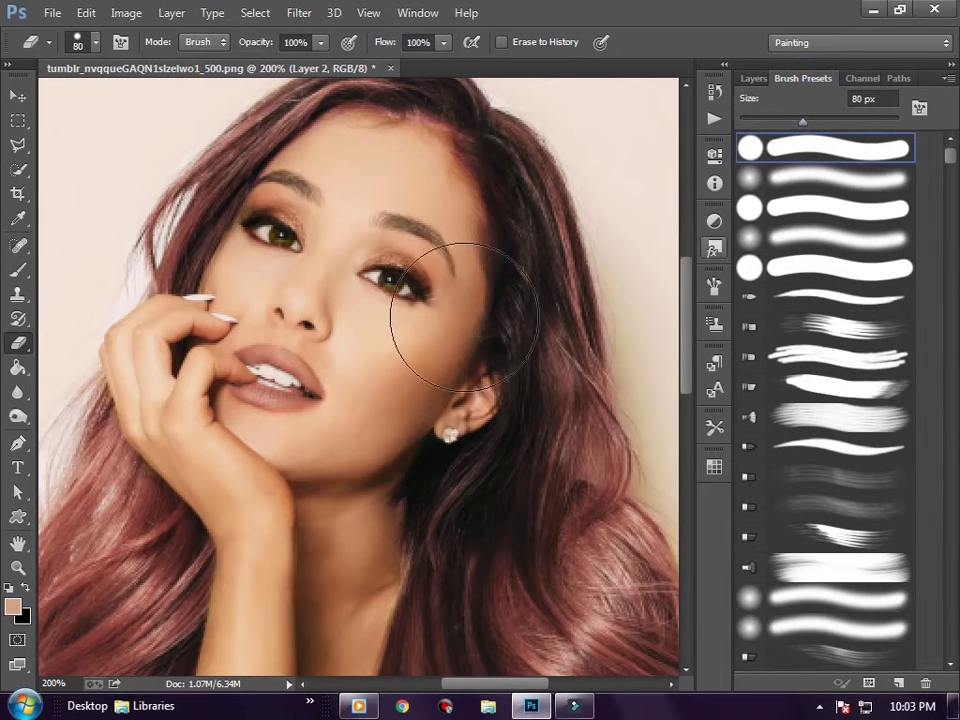
{"action": "left_click_drag", "start_coordinate": [345, 315], "coordinate": [258, 232]}
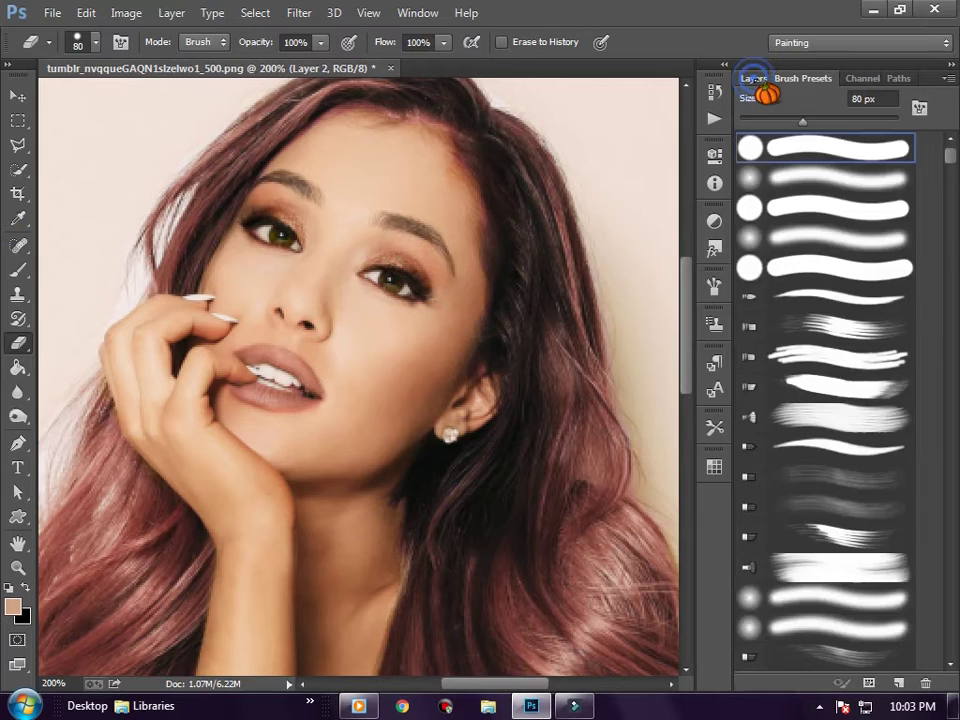
{"action": "left_click", "coordinate": [755, 79]}
Step: Dab the cheek with a 26 px brush and switch the colour to darker brown
{"action": "left_click", "coordinate": [17, 270]}
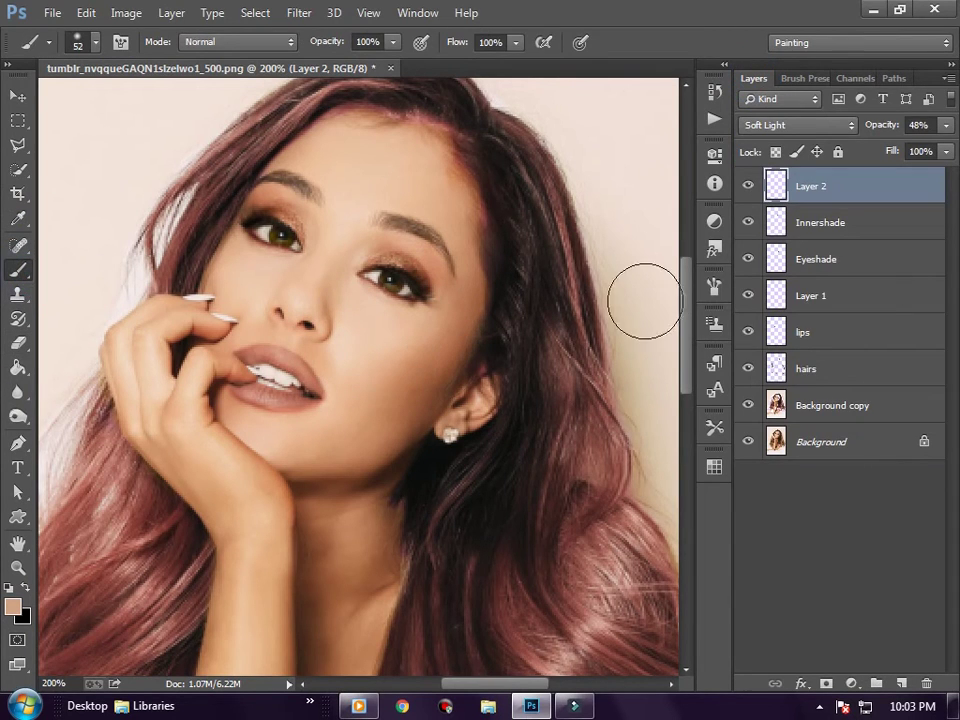
{"action": "left_click", "coordinate": [806, 78]}
{"action": "left_click_drag", "start_coordinate": [780, 121], "coordinate": [762, 121]}
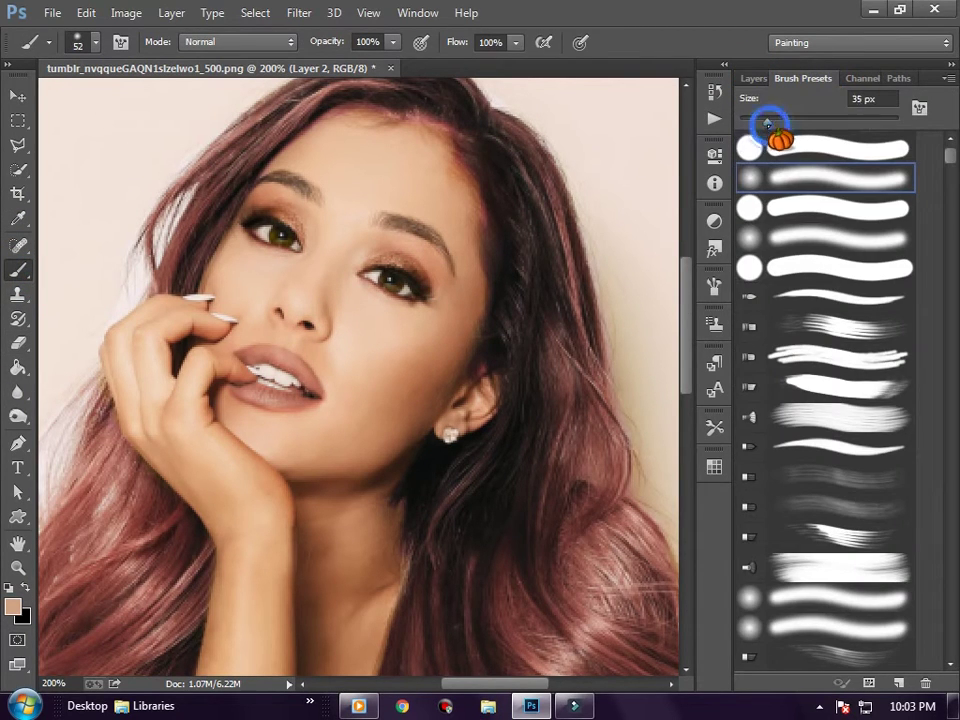
{"action": "left_click", "coordinate": [354, 366]}
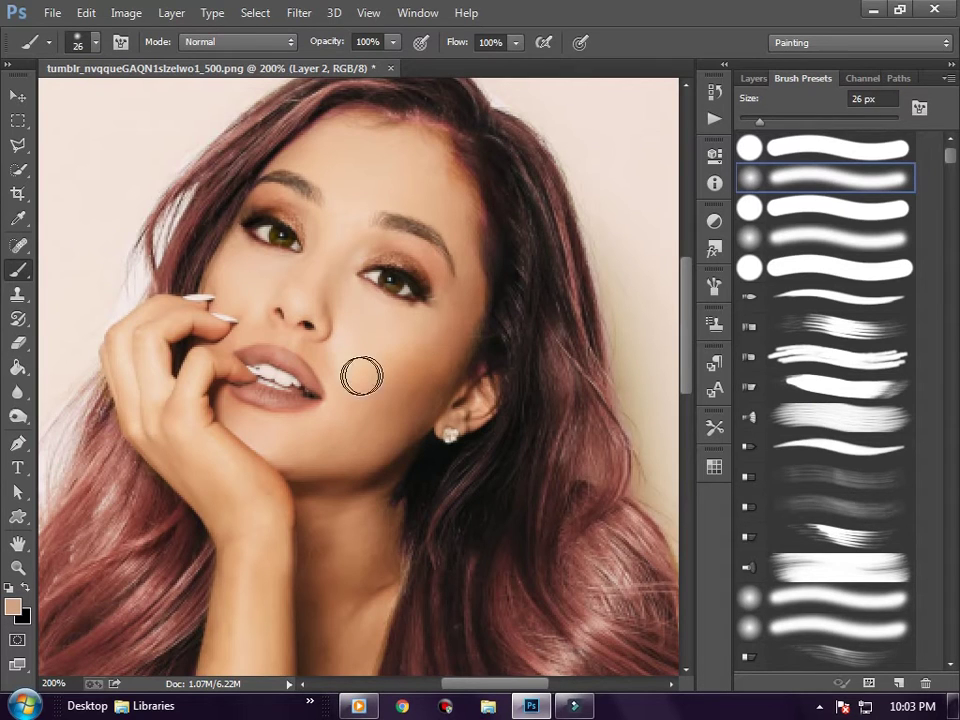
{"action": "left_click", "coordinate": [13, 605]}
{"action": "left_click", "coordinate": [531, 227]}
{"action": "left_click", "coordinate": [859, 159]}
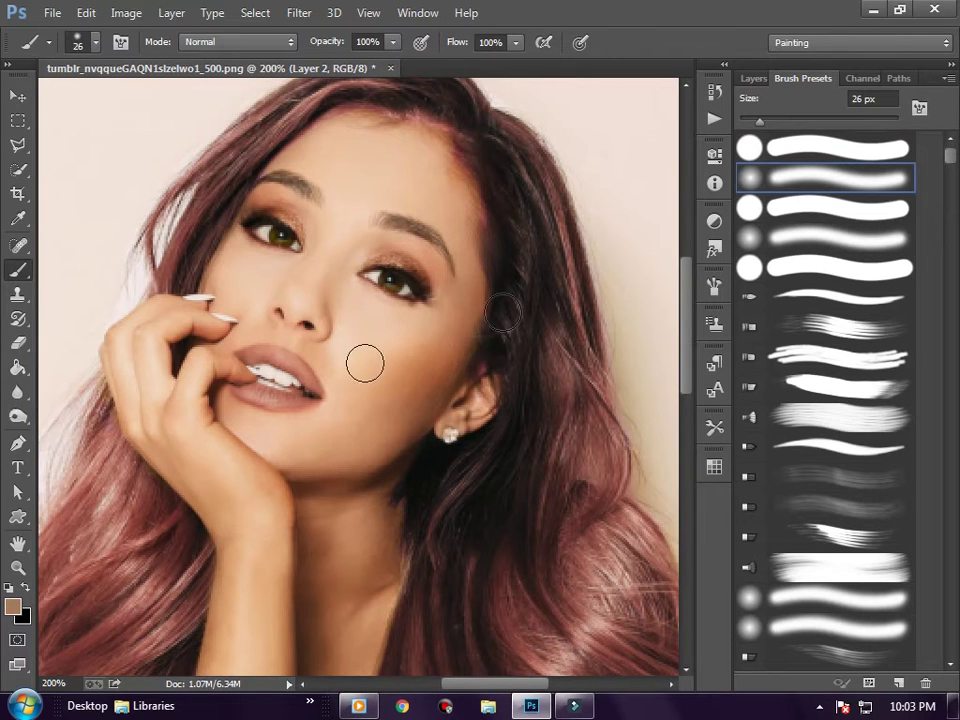
{"action": "left_click", "coordinate": [753, 78]}
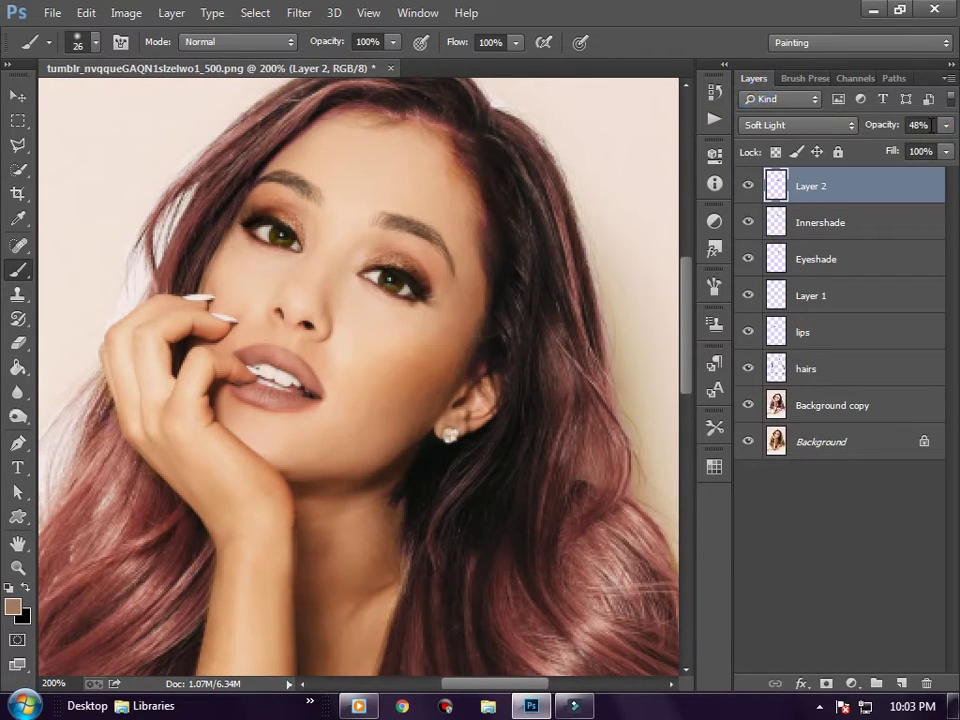
Step: Switch Layer 2 to Normal blending at 33% opacity
{"action": "left_click", "coordinate": [943, 125]}
{"action": "left_click_drag", "start_coordinate": [936, 146], "coordinate": [942, 148]}
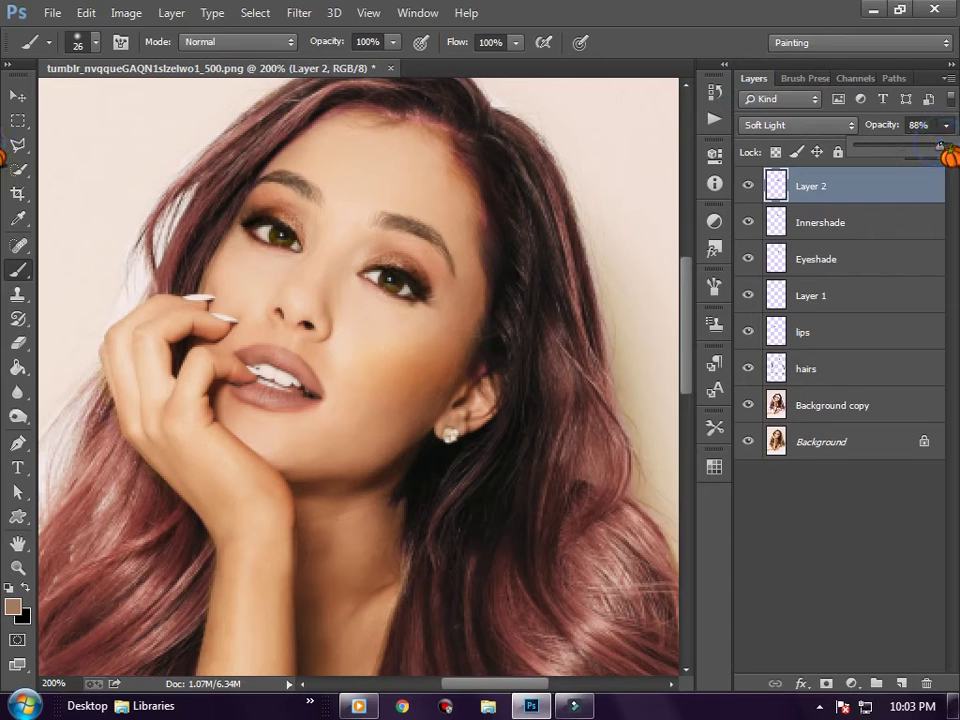
{"action": "left_click", "coordinate": [808, 125]}
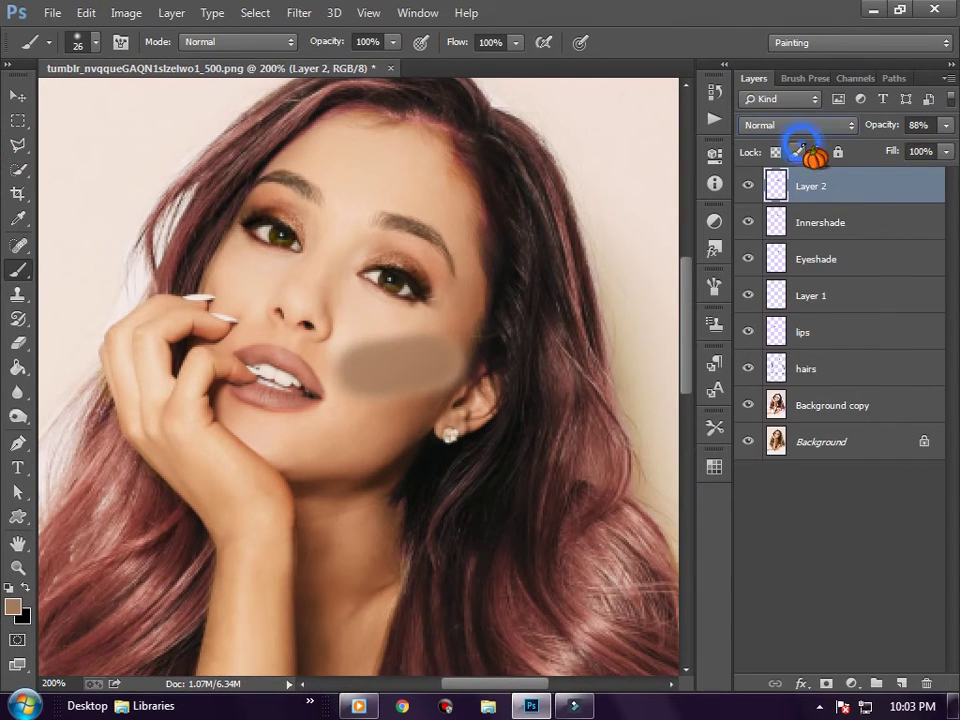
{"action": "left_click", "coordinate": [944, 125]}
{"action": "left_click_drag", "start_coordinate": [938, 147], "coordinate": [886, 147]}
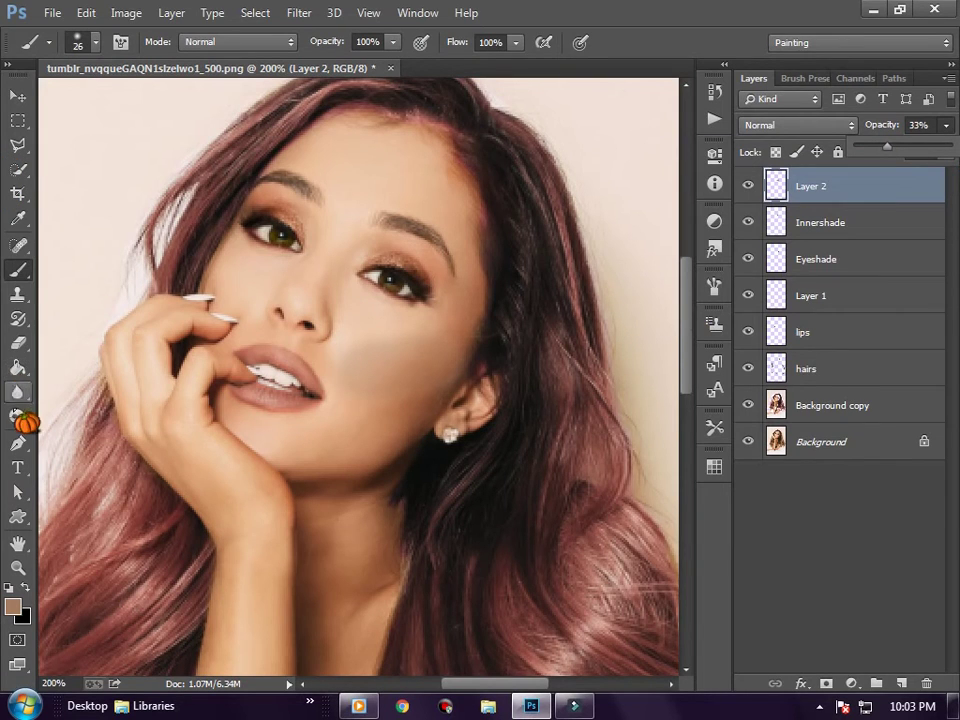
Step: Select the Eraser and shrink it to 2 px
{"action": "left_click", "coordinate": [18, 342]}
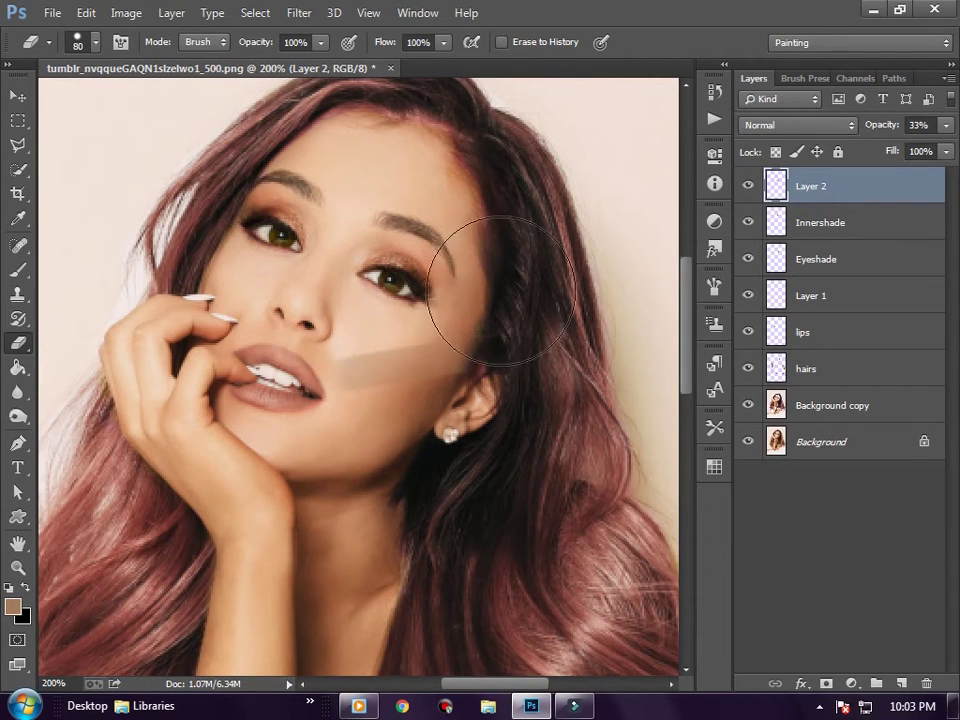
{"action": "left_click", "coordinate": [18, 270]}
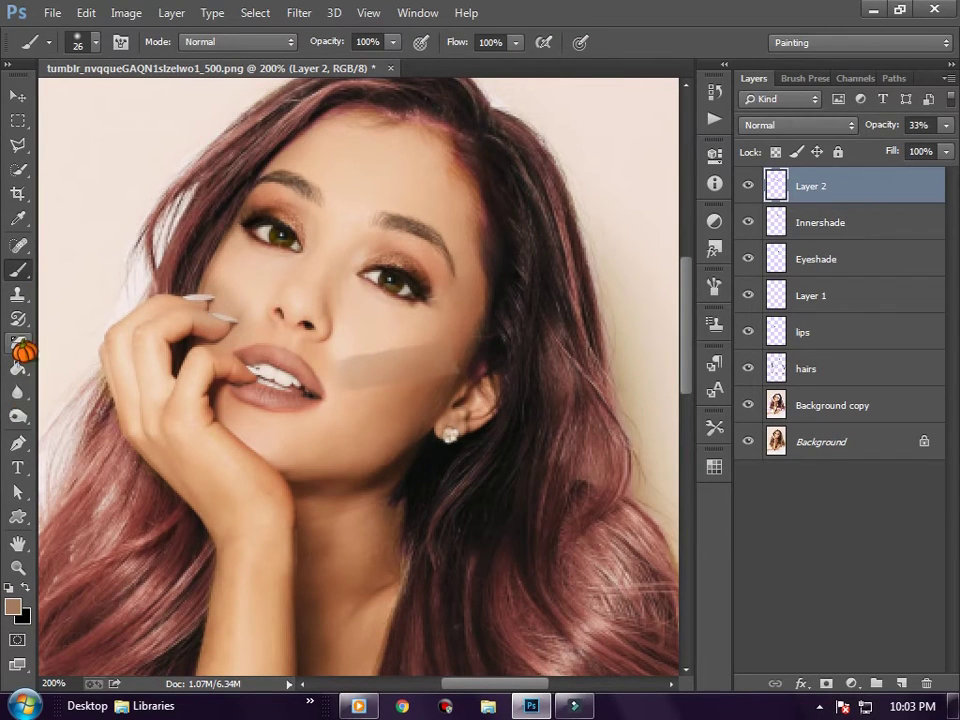
{"action": "left_click", "coordinate": [18, 343]}
{"action": "left_click", "coordinate": [805, 78]}
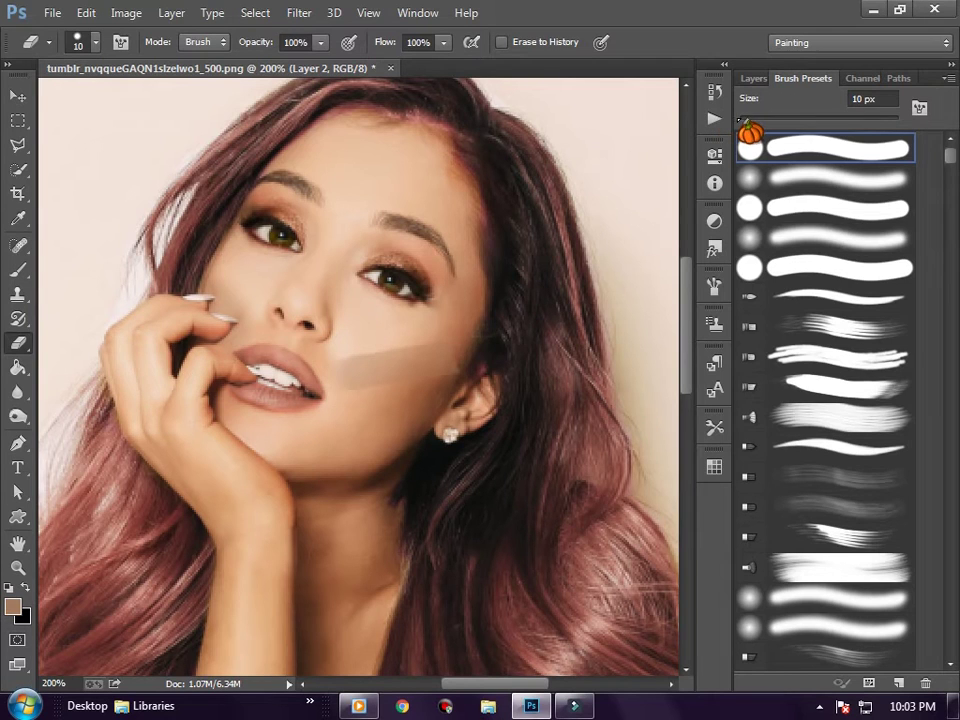
{"action": "left_click_drag", "start_coordinate": [746, 121], "coordinate": [741, 121]}
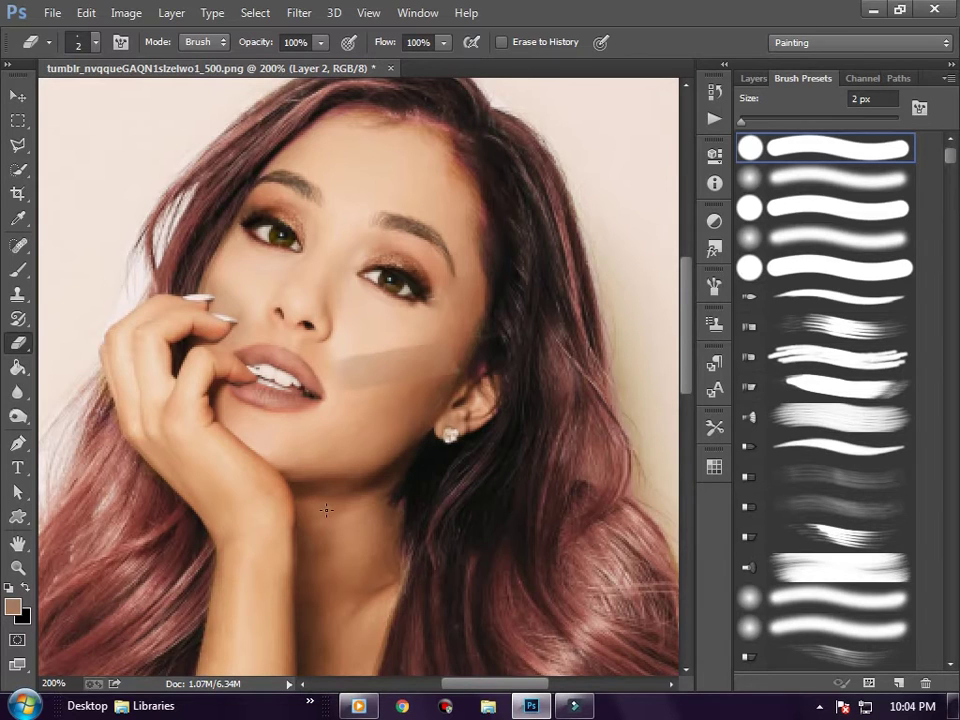
{"action": "scroll", "coordinate": [326, 510], "scroll_direction": "up", "scroll_amount": 1}
{"action": "left_click", "coordinate": [753, 78]}
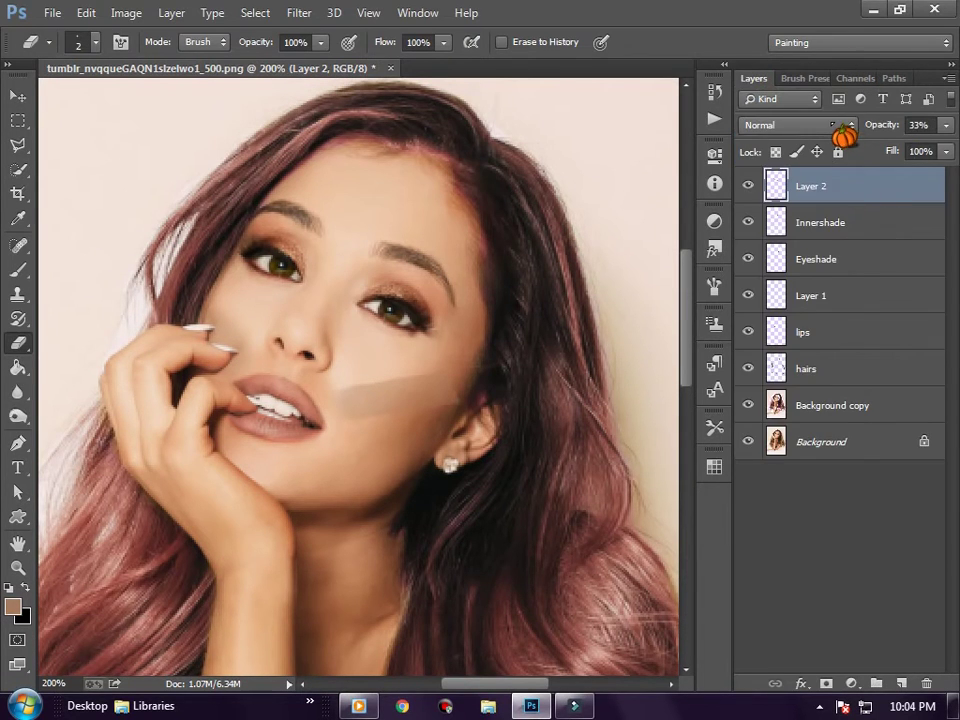
Step: Set Layer 2 back to Soft Light blending at 53% opacity
{"action": "left_click", "coordinate": [843, 126]}
{"action": "left_click", "coordinate": [792, 389]}
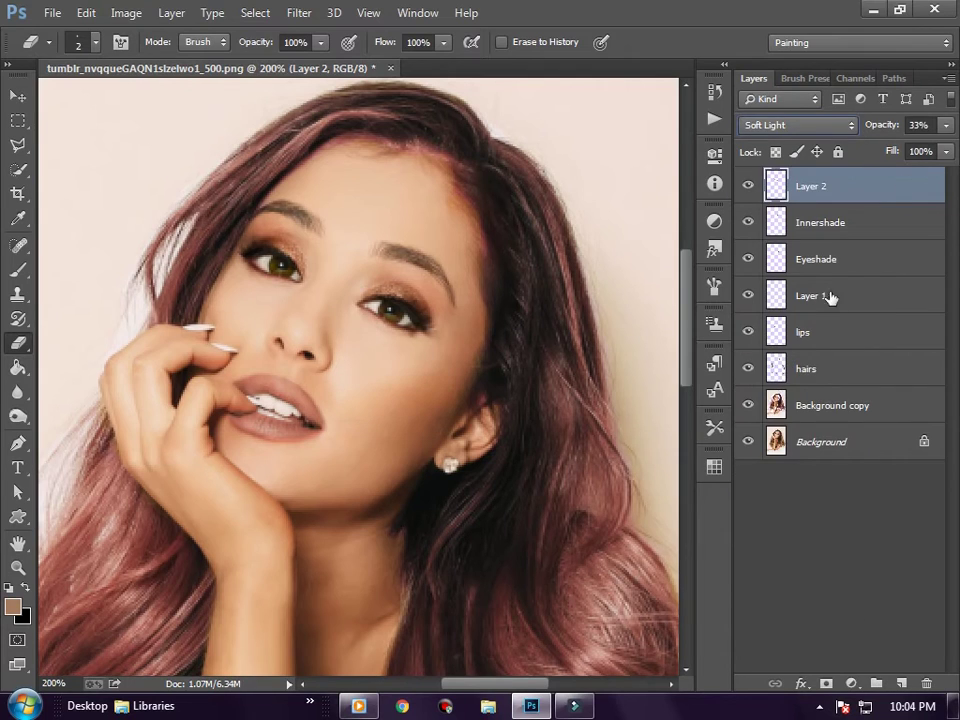
{"action": "left_click", "coordinate": [945, 151]}
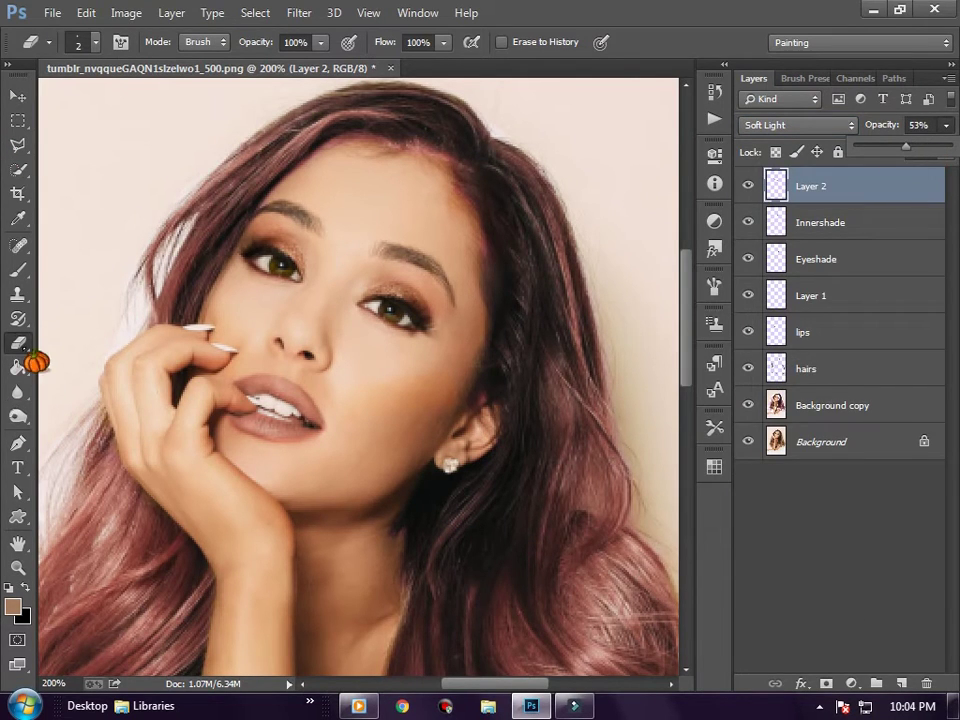
{"action": "left_click", "coordinate": [805, 78]}
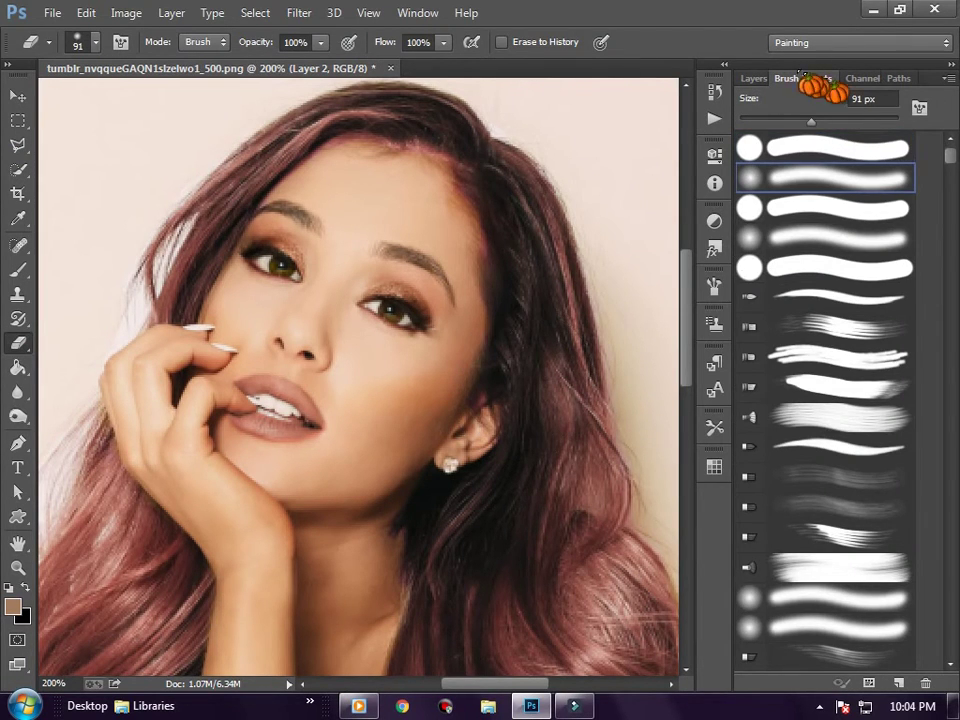
{"action": "left_click", "coordinate": [753, 78]}
Step: Sample a light tan skin tone (#d6ae90) from the face as the foreground colour
{"action": "left_click", "coordinate": [13, 606]}
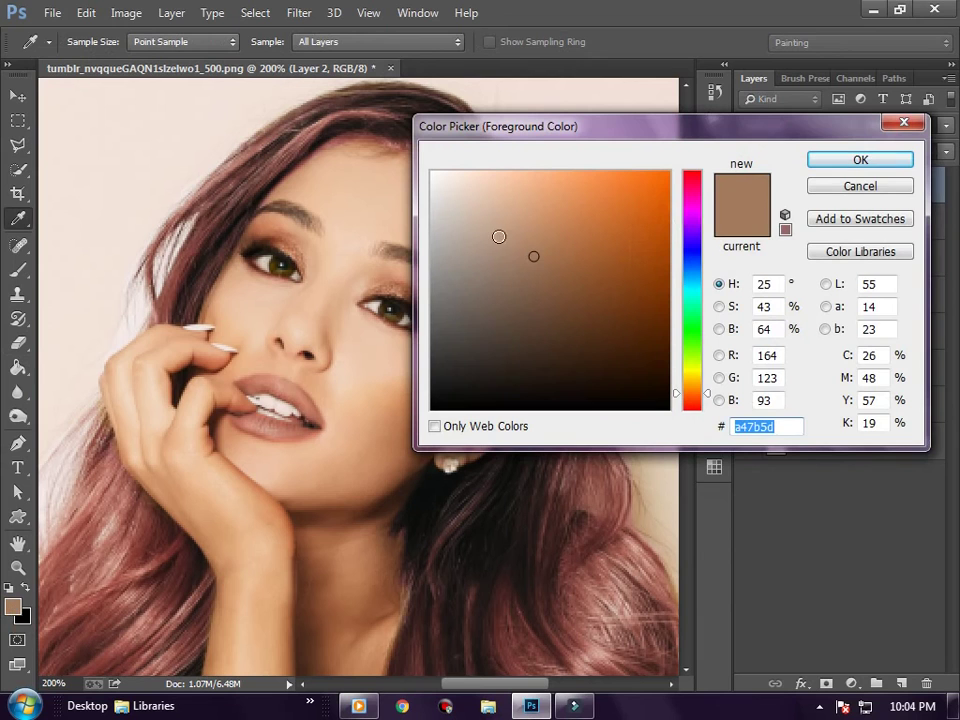
{"action": "left_click_drag", "start_coordinate": [392, 172], "coordinate": [380, 160]}
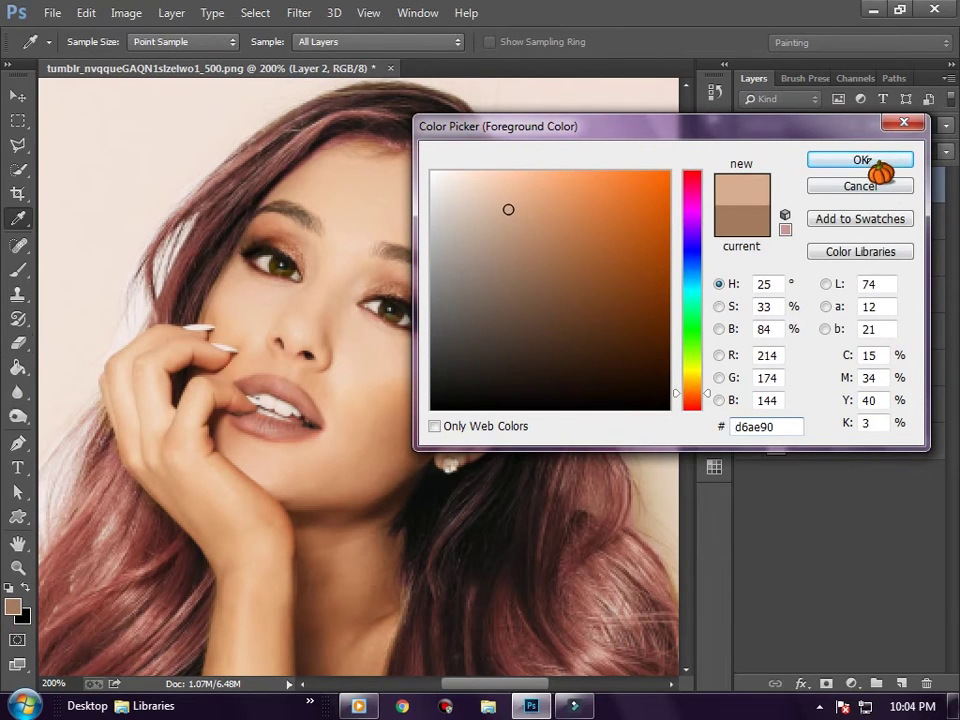
{"action": "left_click", "coordinate": [860, 160]}
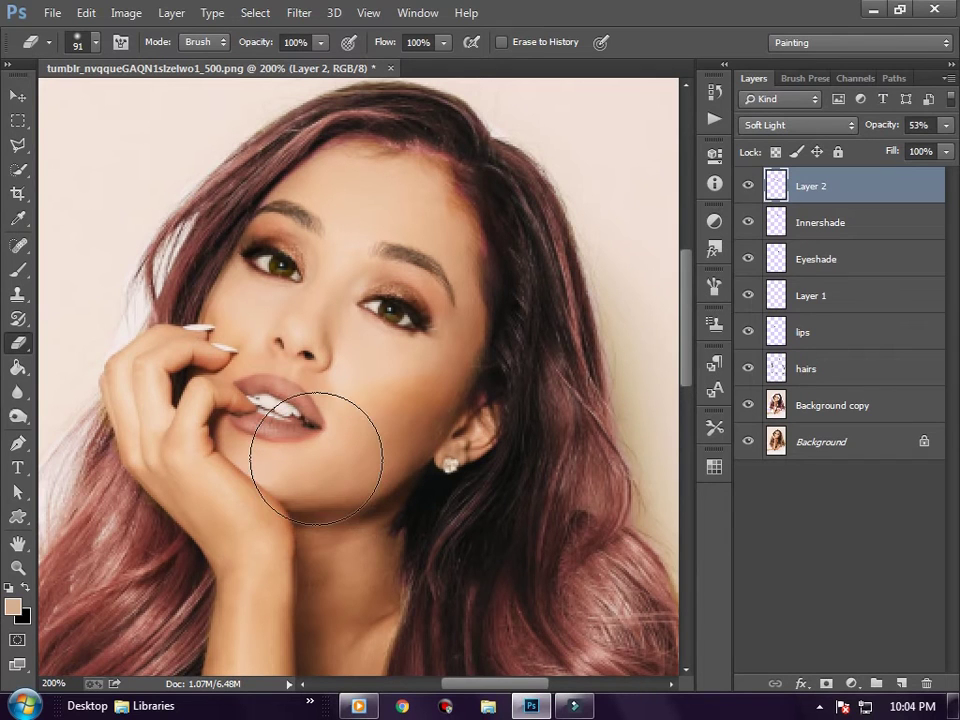
{"action": "scroll", "coordinate": [330, 400], "scroll_direction": "down", "scroll_amount": 1}
{"action": "scroll", "coordinate": [220, 450], "scroll_direction": "up", "scroll_amount": 2}
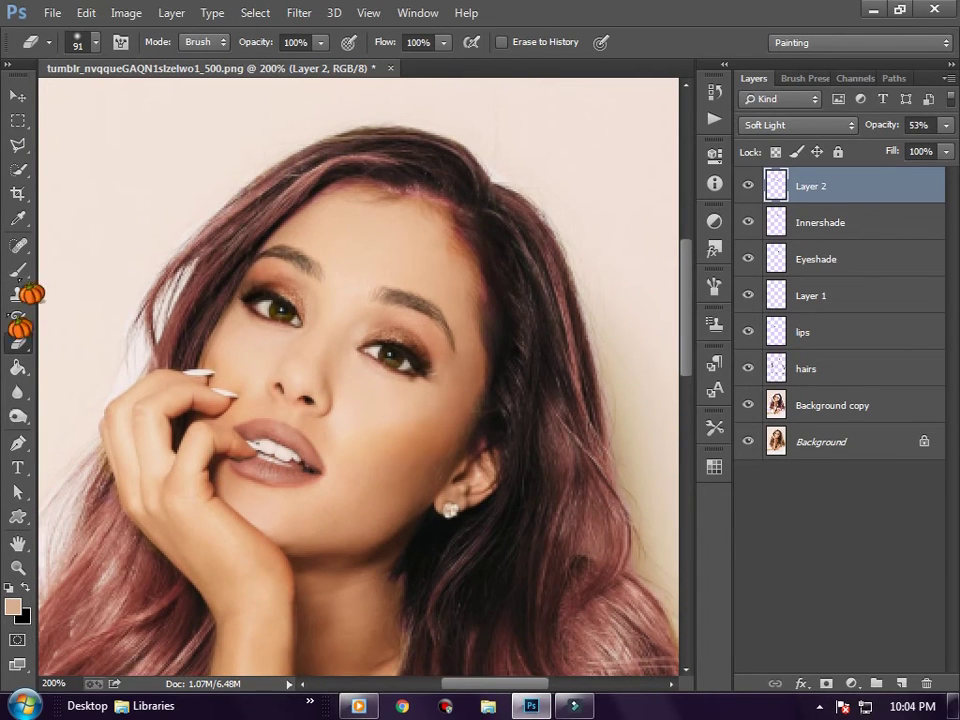
{"action": "left_click", "coordinate": [13, 606]}
Step: Set white (ffffff) as foreground and paint soft highlights under the eye and cheek on new Layer 3
{"action": "type", "text": "ffffff"}
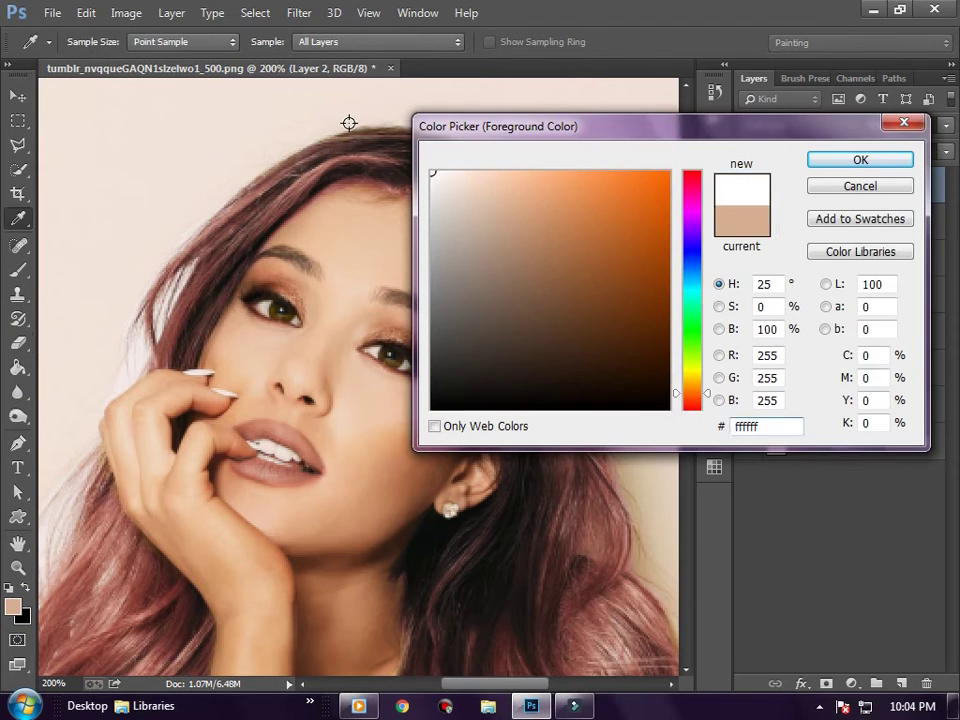
{"action": "key", "text": "Return"}
{"action": "left_click", "coordinate": [901, 684]}
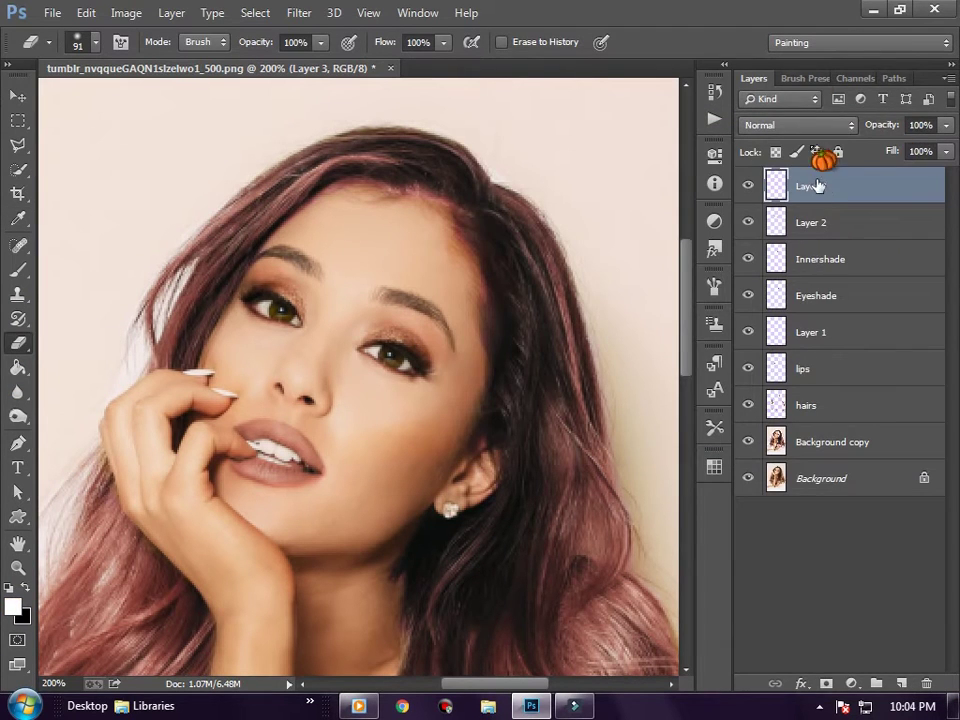
{"action": "left_click", "coordinate": [803, 78]}
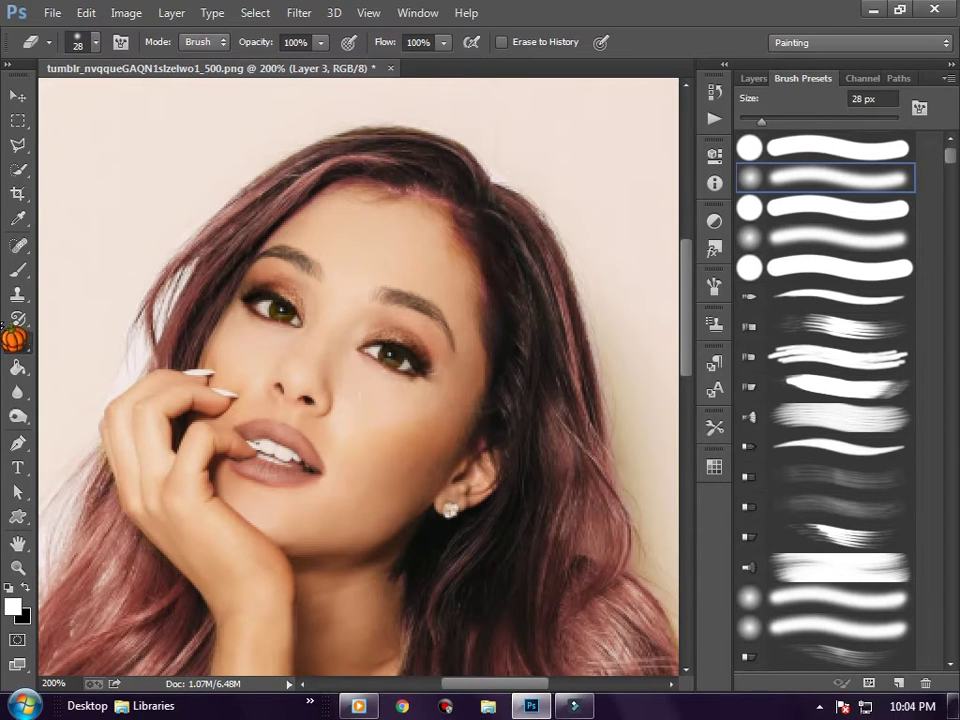
{"action": "left_click", "coordinate": [18, 270]}
{"action": "left_click_drag", "start_coordinate": [363, 383], "coordinate": [388, 394]}
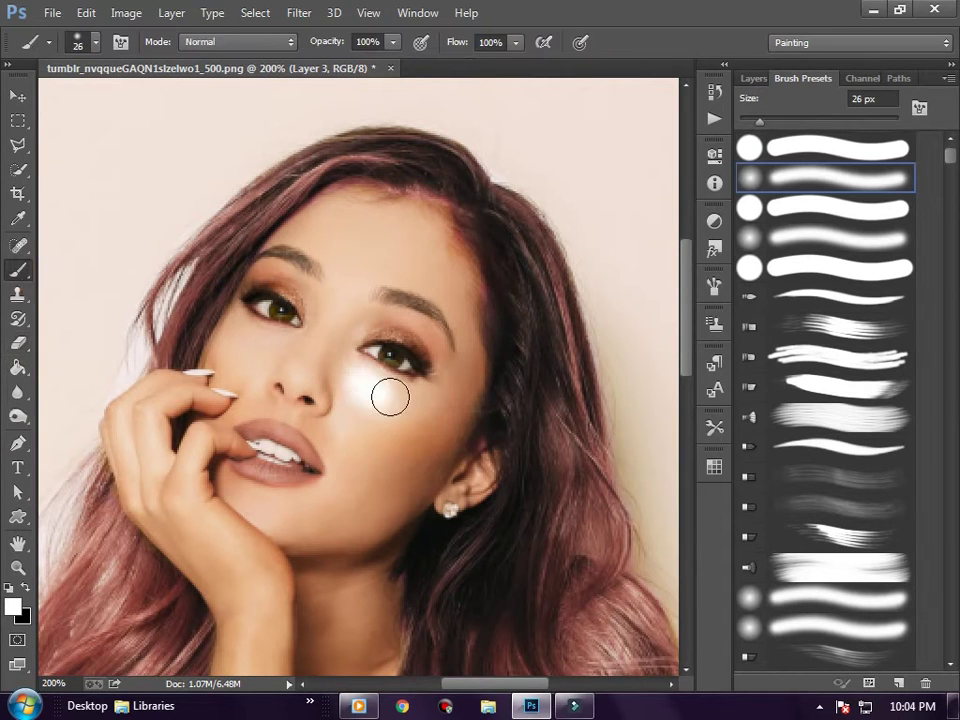
{"action": "left_click_drag", "start_coordinate": [240, 339], "coordinate": [263, 338]}
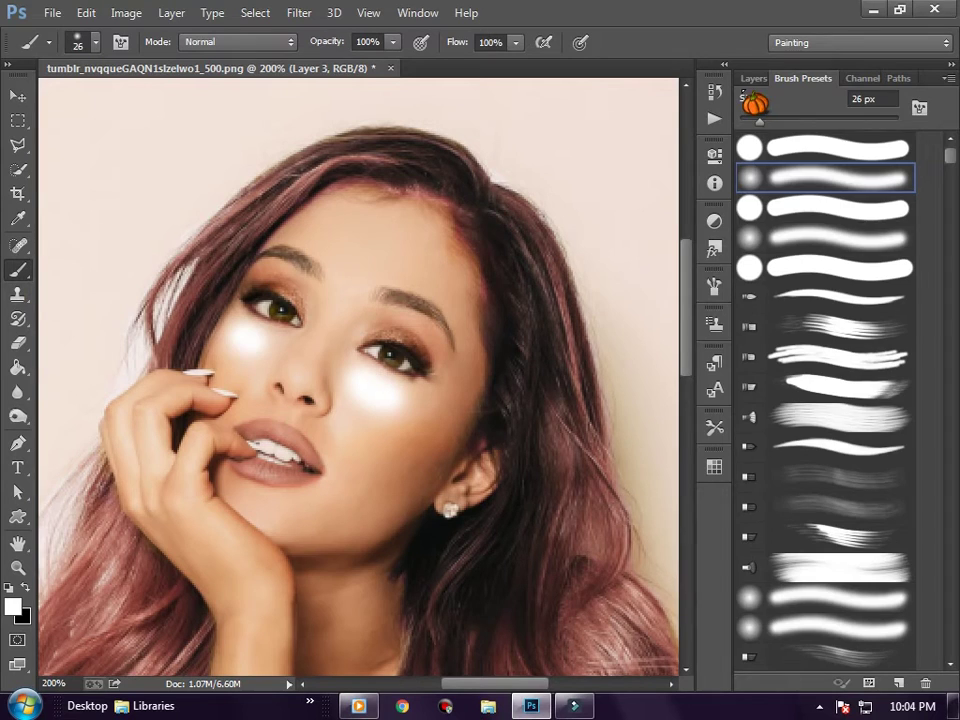
Step: Fade Layer 3's white highlights down to 3% opacity
{"action": "left_click", "coordinate": [753, 78]}
{"action": "left_click_drag", "start_coordinate": [946, 125], "coordinate": [882, 150]}
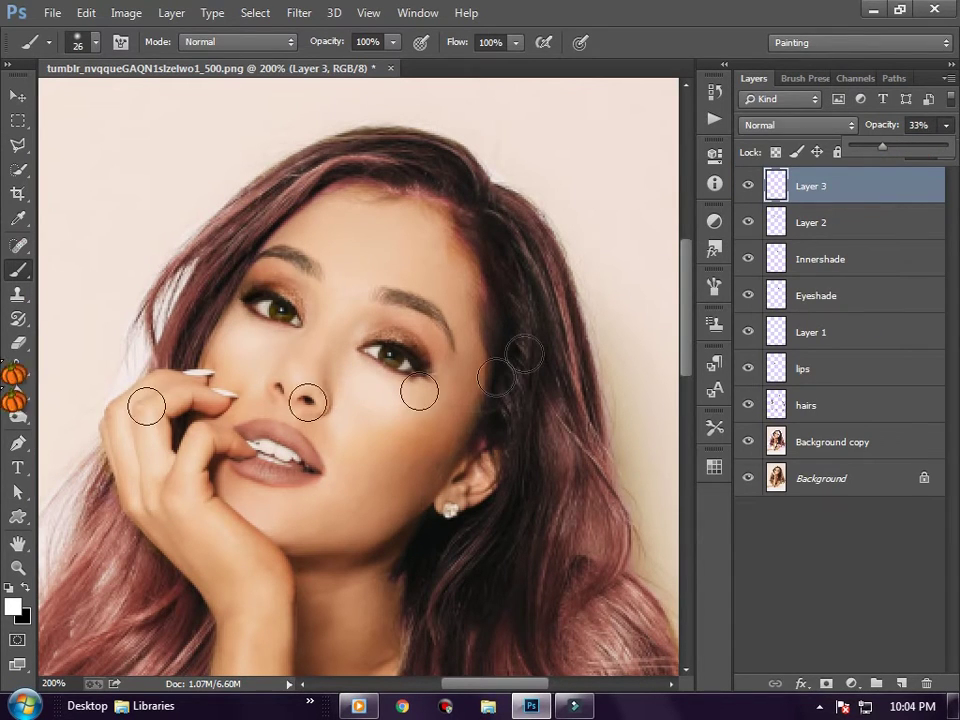
{"action": "left_click_drag", "start_coordinate": [884, 147], "coordinate": [866, 147]}
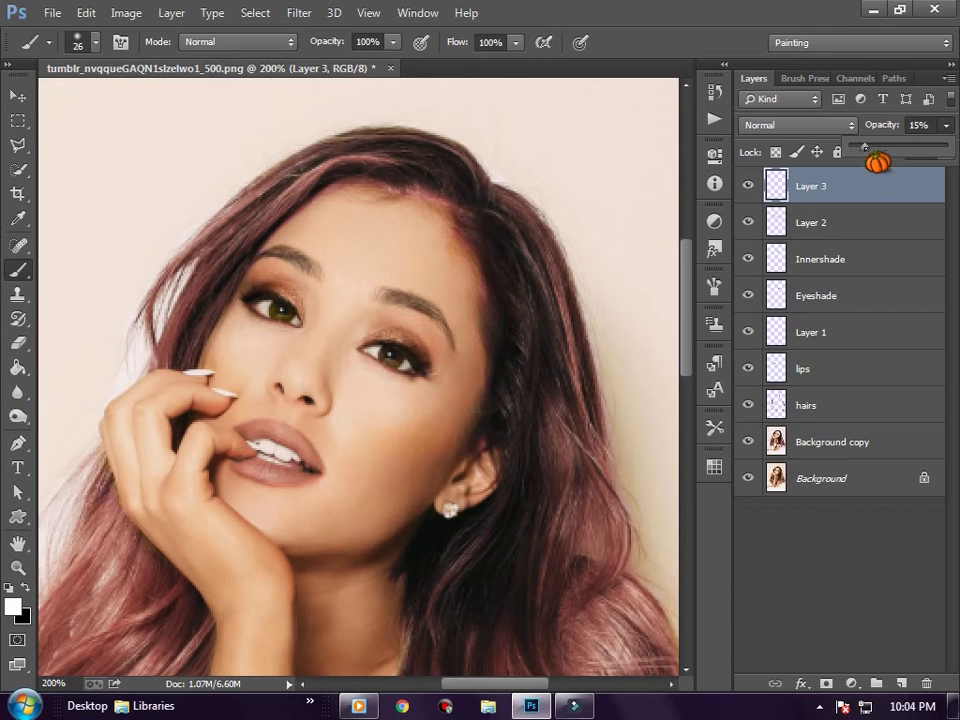
{"action": "left_click", "coordinate": [397, 390]}
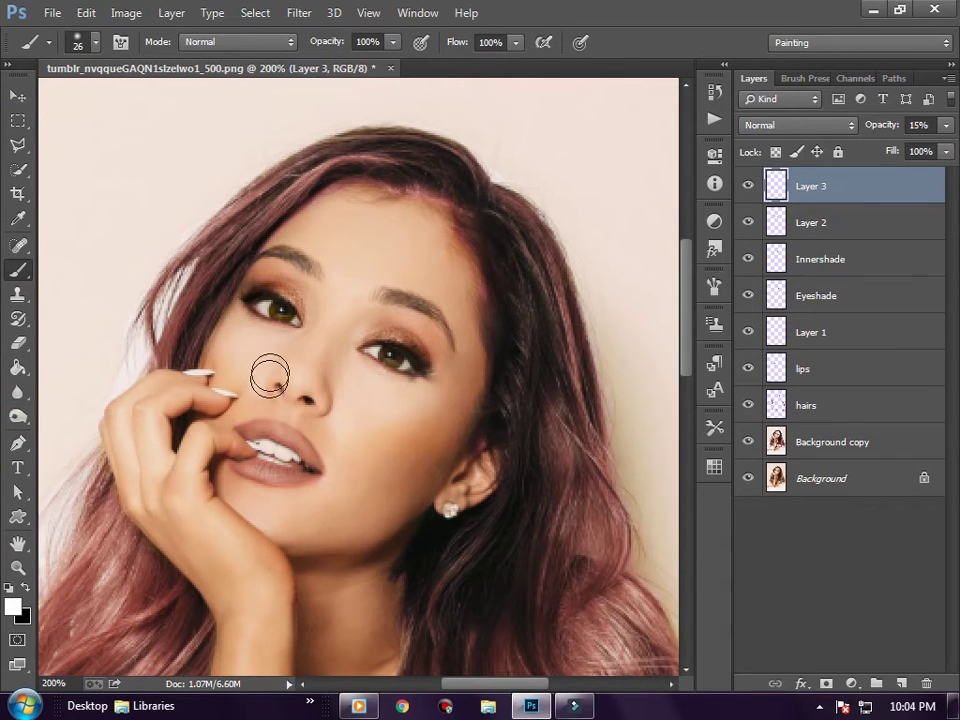
{"action": "scroll", "coordinate": [281, 430], "scroll_direction": "down", "scroll_amount": 2}
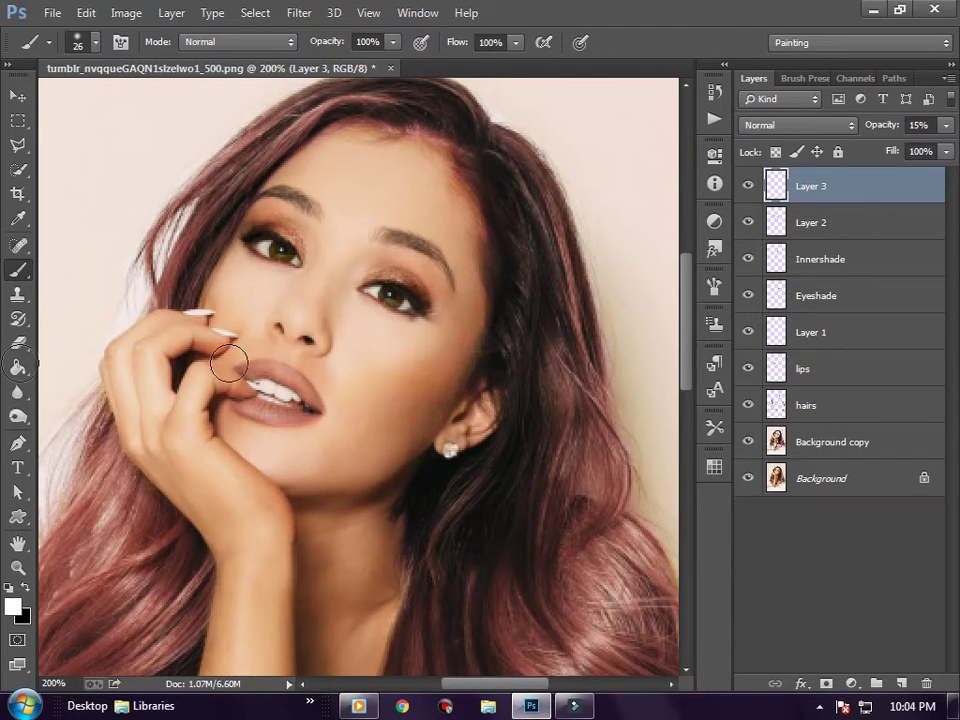
{"action": "left_click", "coordinate": [946, 126]}
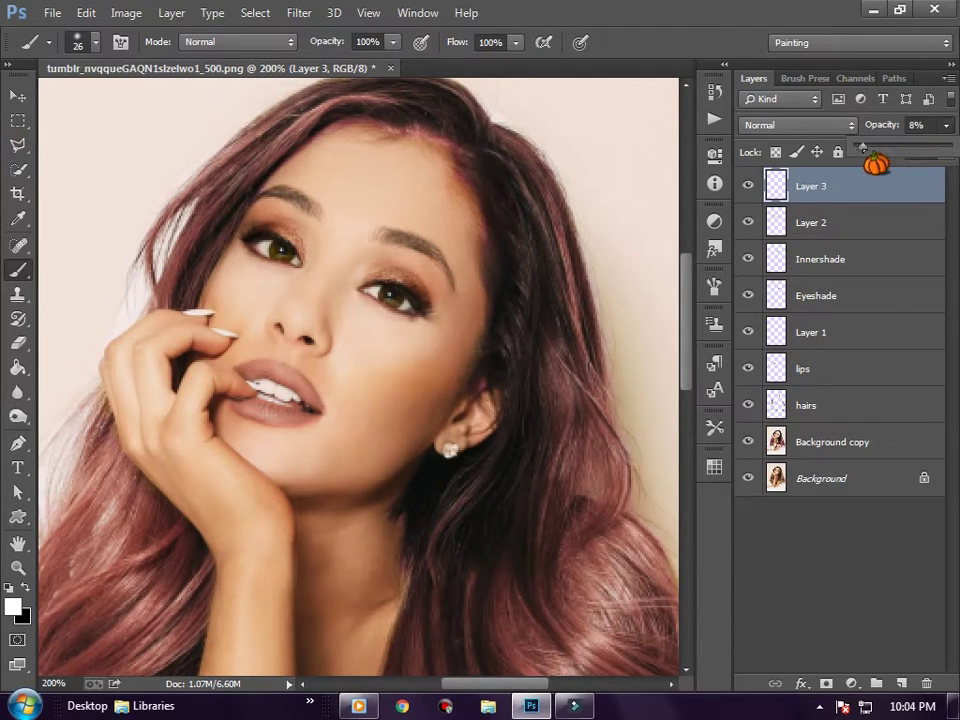
{"action": "left_click", "coordinate": [355, 413]}
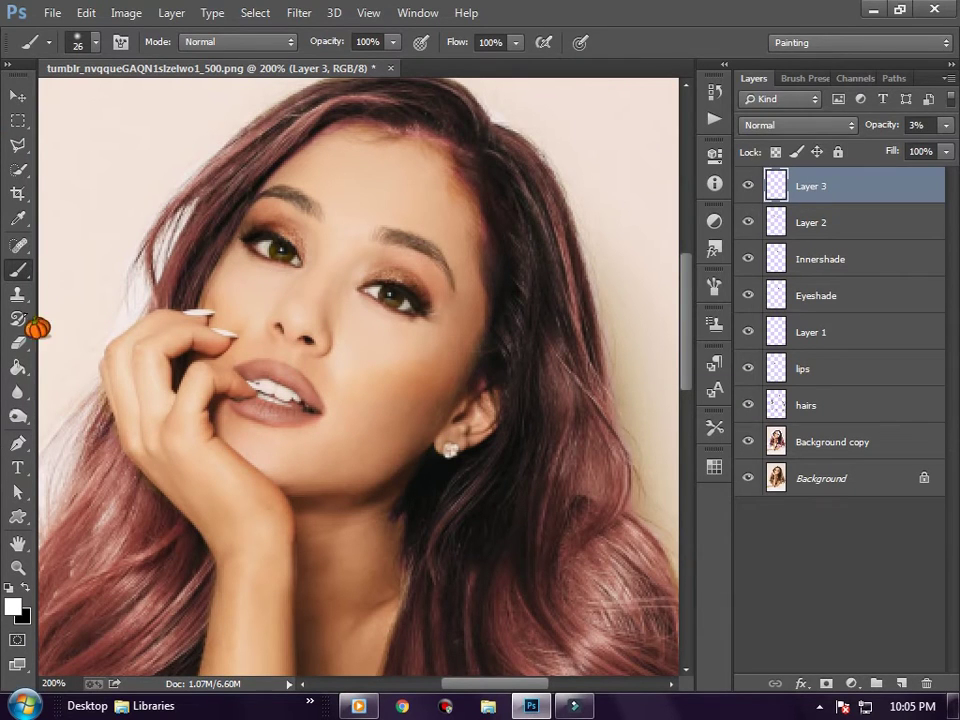
Step: Pick a pale pinkish peach as the foreground colour
{"action": "key", "text": "i"}
{"action": "left_click", "coordinate": [14, 606]}
{"action": "left_click", "coordinate": [561, 197]}
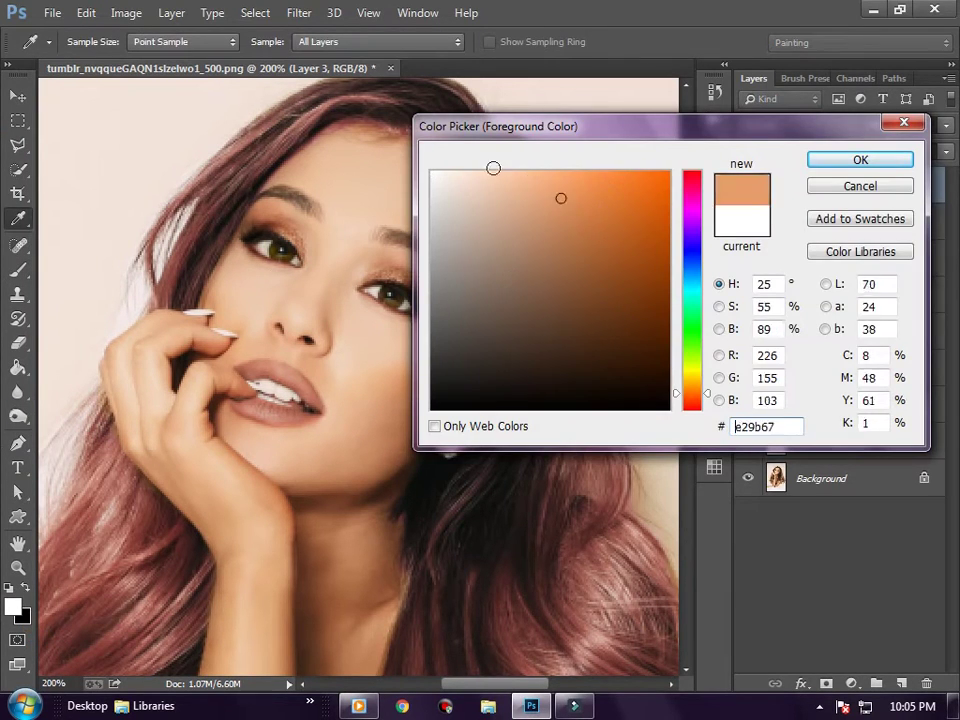
{"action": "left_click", "coordinate": [493, 170]}
{"action": "left_click_drag", "start_coordinate": [714, 383], "coordinate": [703, 413]}
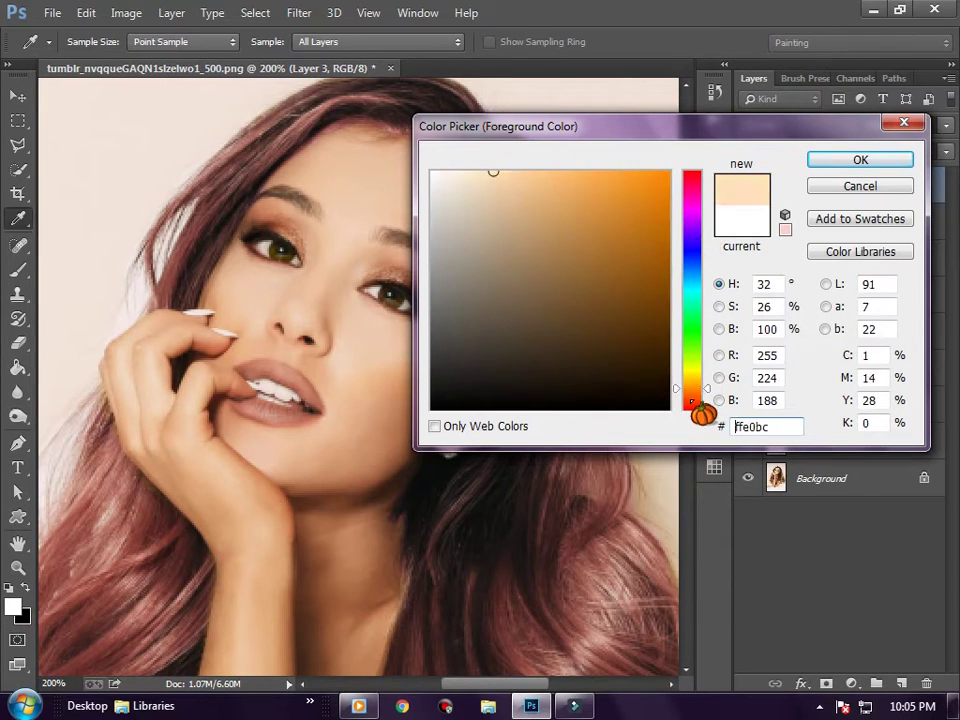
{"action": "key", "text": "Return"}
{"action": "key", "text": "b"}
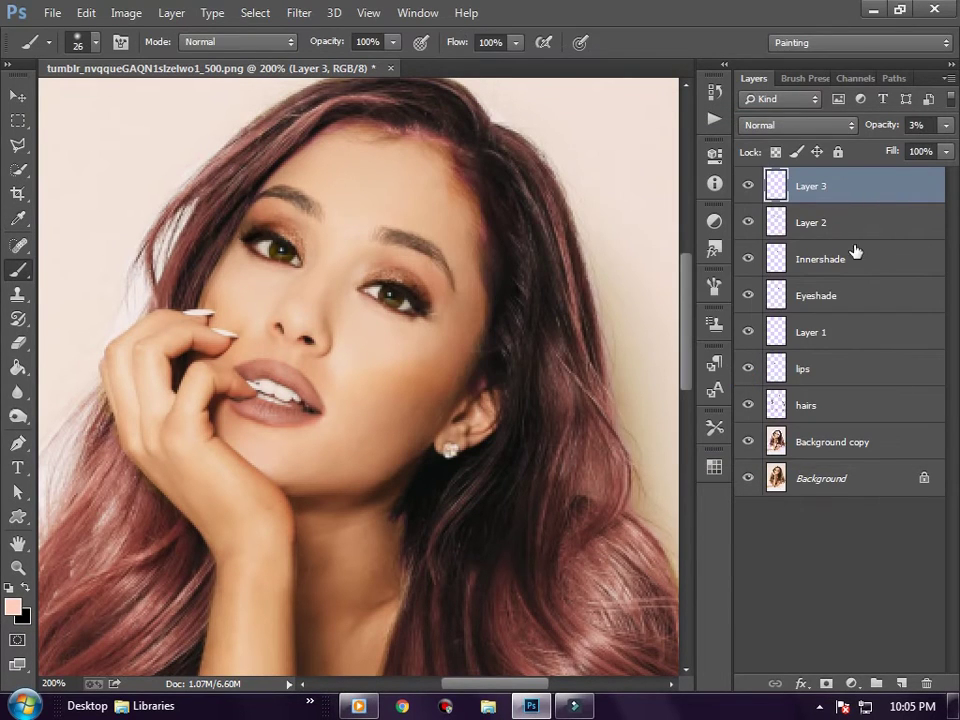
Step: Add empty Layer 4 and rename Layer 3 to Conceal and Layer 2 to Contour
{"action": "left_click", "coordinate": [898, 683]}
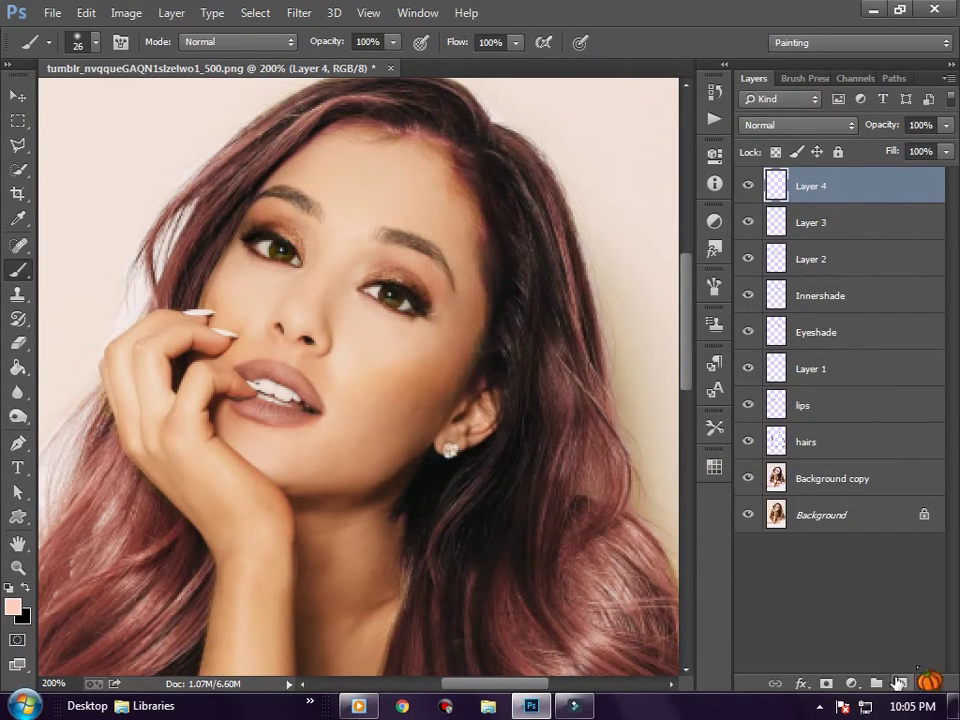
{"action": "double_click", "coordinate": [808, 222]}
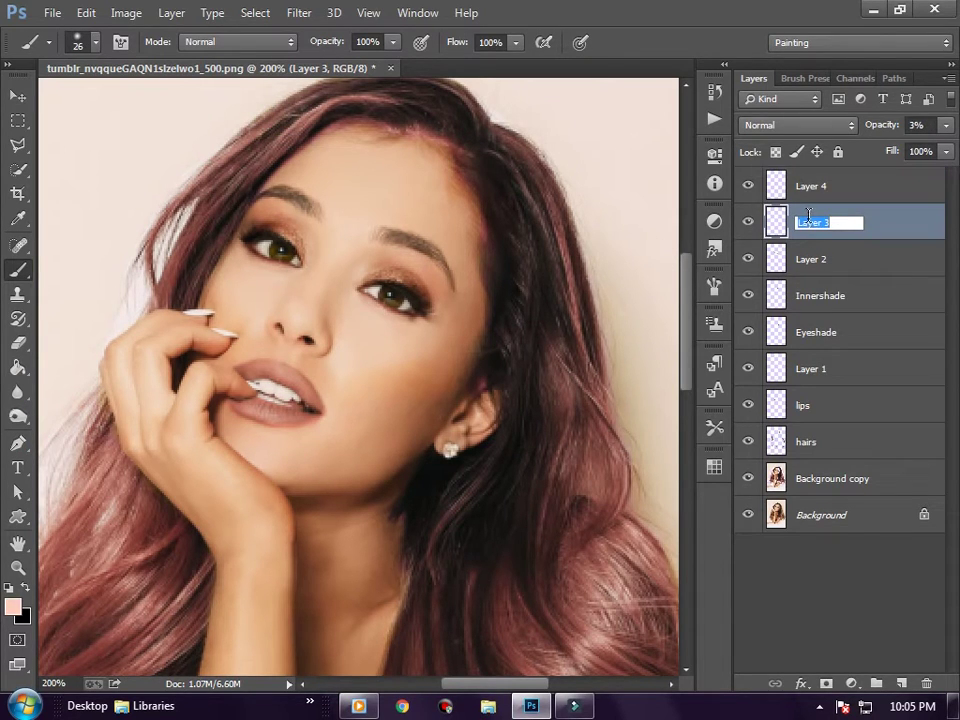
{"action": "type", "text": "Conceal"}
{"action": "double_click", "coordinate": [812, 260]}
{"action": "type", "text": "Contour"}
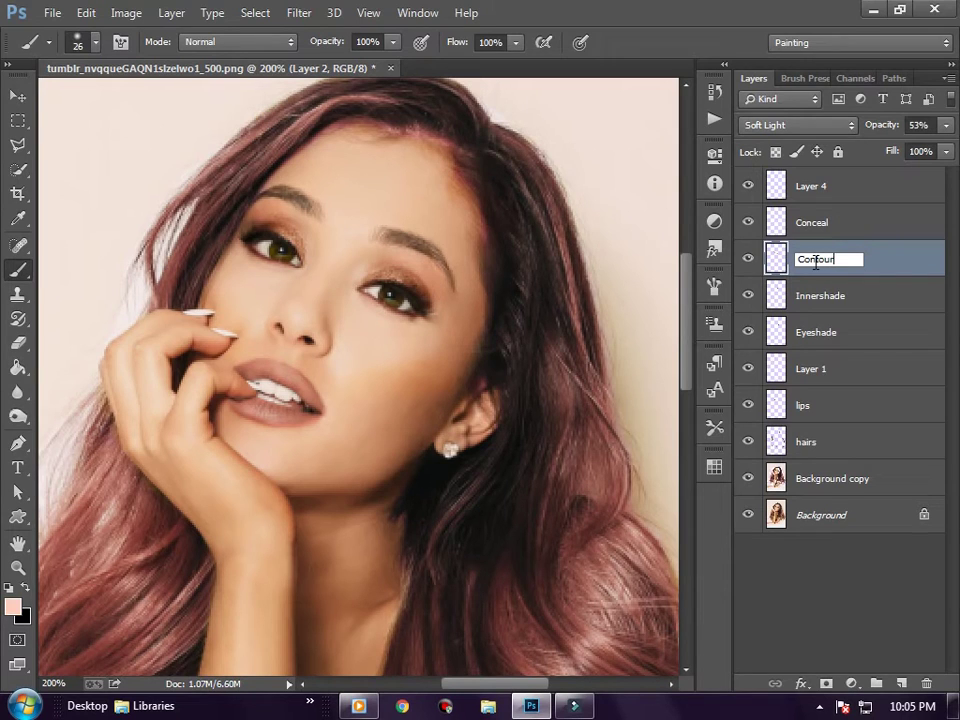
{"action": "left_click", "coordinate": [822, 189]}
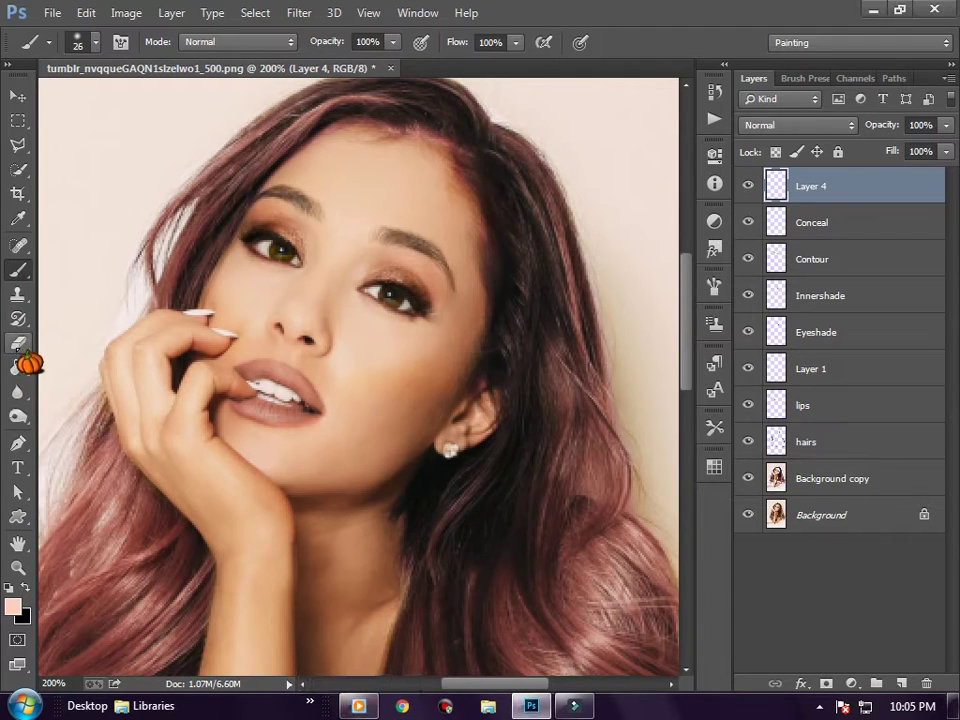
Step: Paint soft peach-pink blush across the cheeks on Layer 4 with a 66 px soft brush
{"action": "left_click", "coordinate": [18, 342]}
{"action": "left_click", "coordinate": [18, 270]}
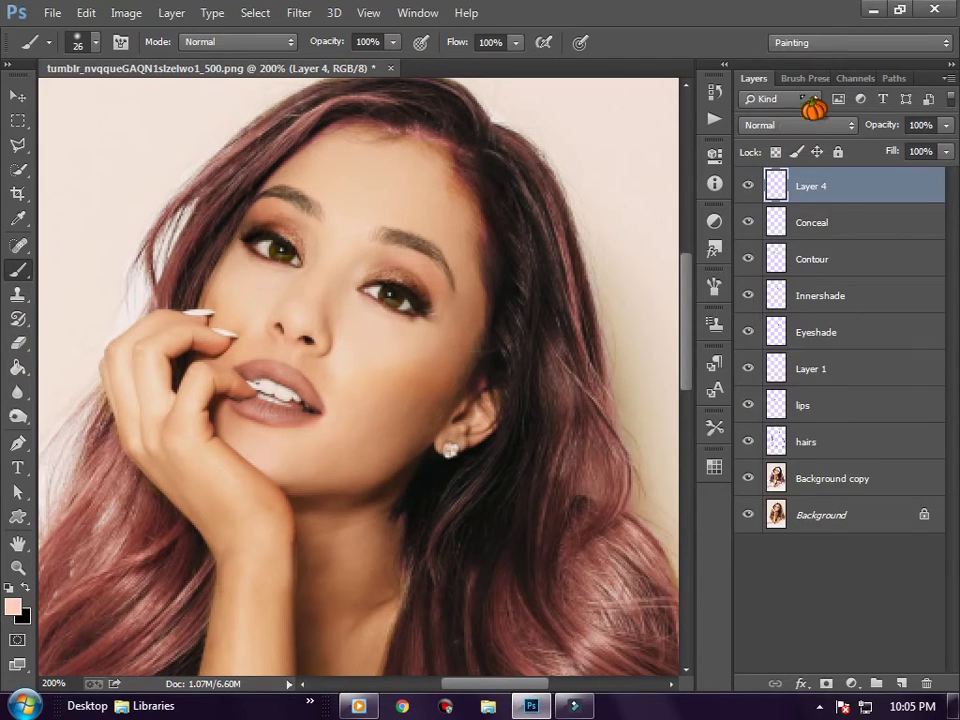
{"action": "left_click", "coordinate": [805, 78]}
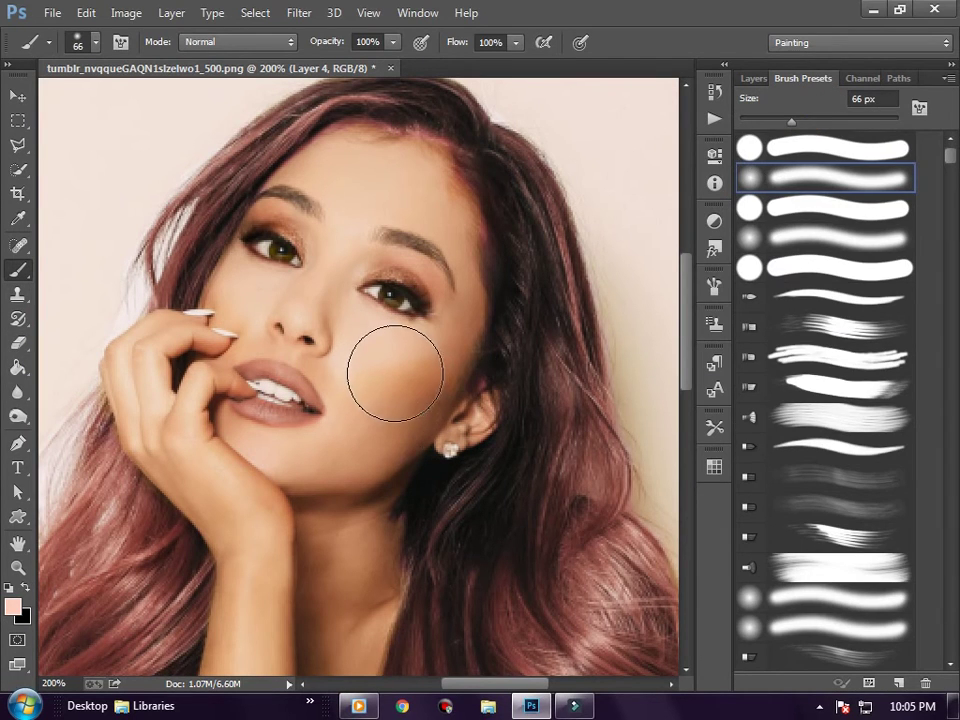
{"action": "left_click_drag", "start_coordinate": [129, 354], "coordinate": [185, 228]}
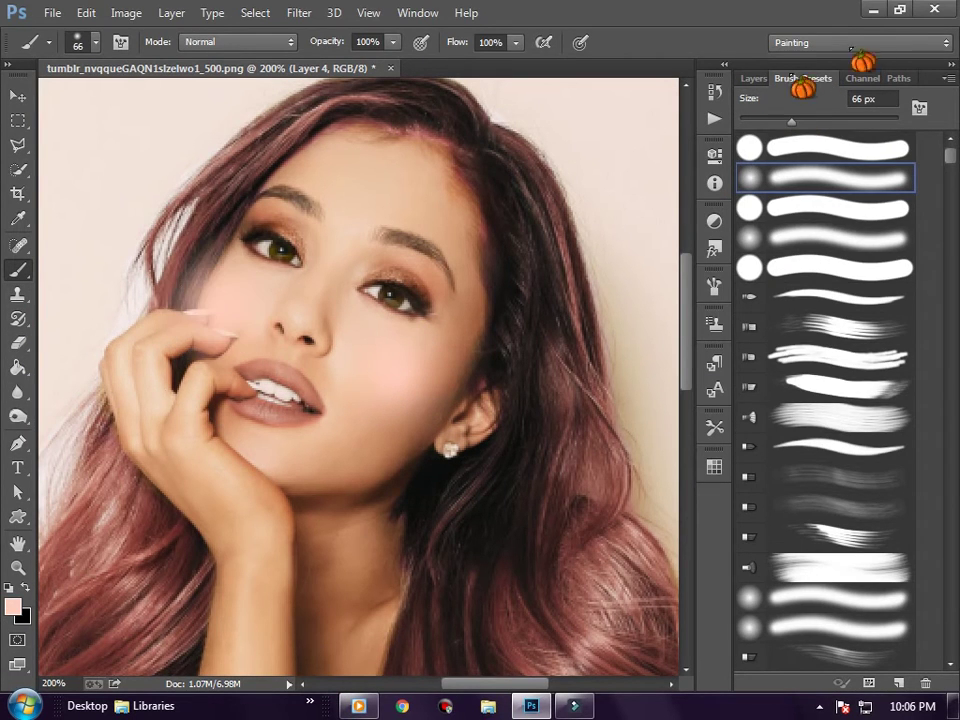
{"action": "left_click", "coordinate": [753, 78]}
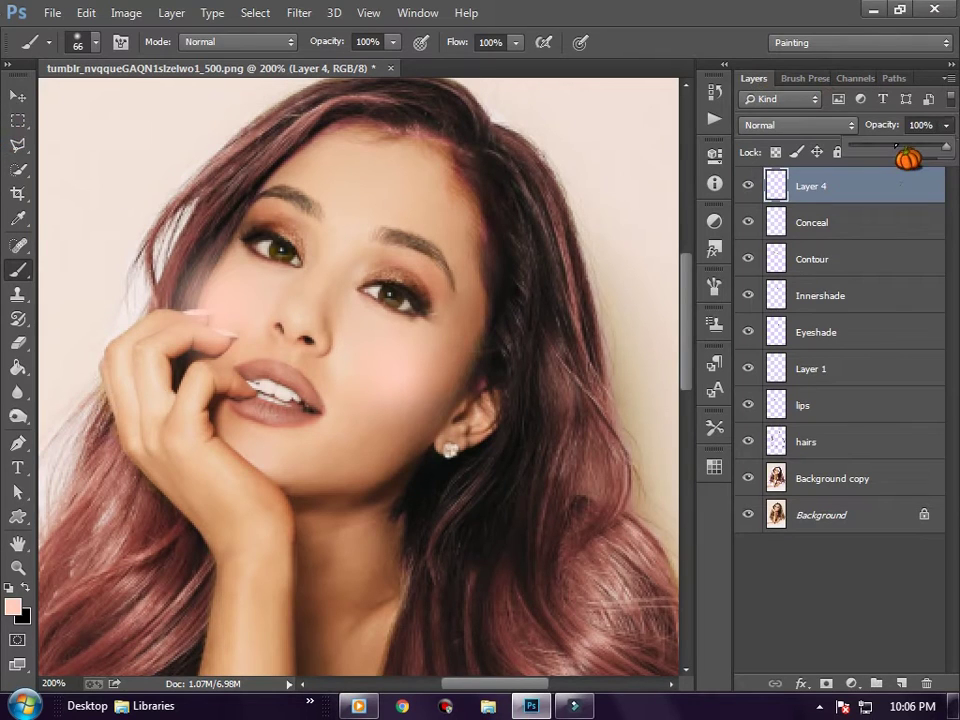
Step: Lower Layer 4 to 58% opacity, keeping Normal blending after trying Soft Light
{"action": "left_click_drag", "start_coordinate": [945, 125], "coordinate": [895, 147]}
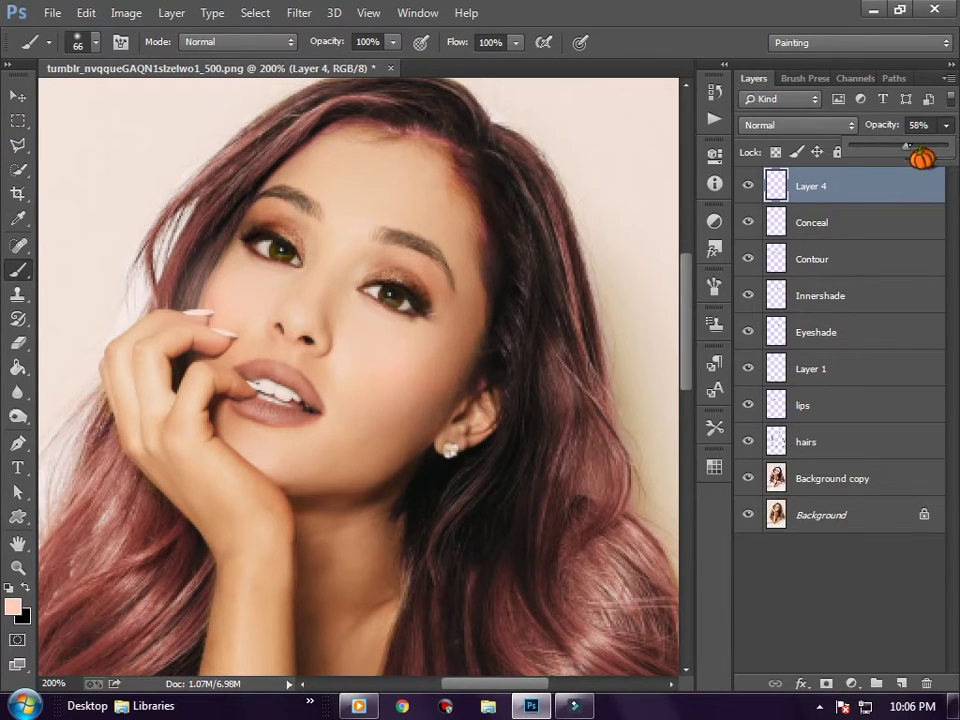
{"action": "left_click", "coordinate": [815, 126]}
{"action": "left_click", "coordinate": [751, 390]}
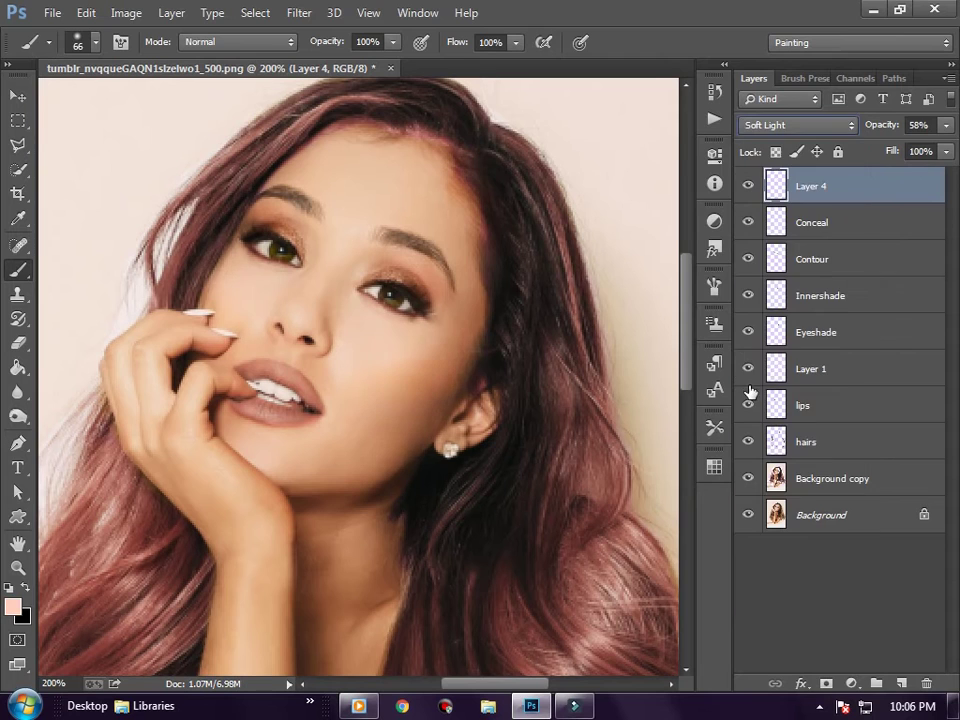
{"action": "left_click", "coordinate": [828, 126]}
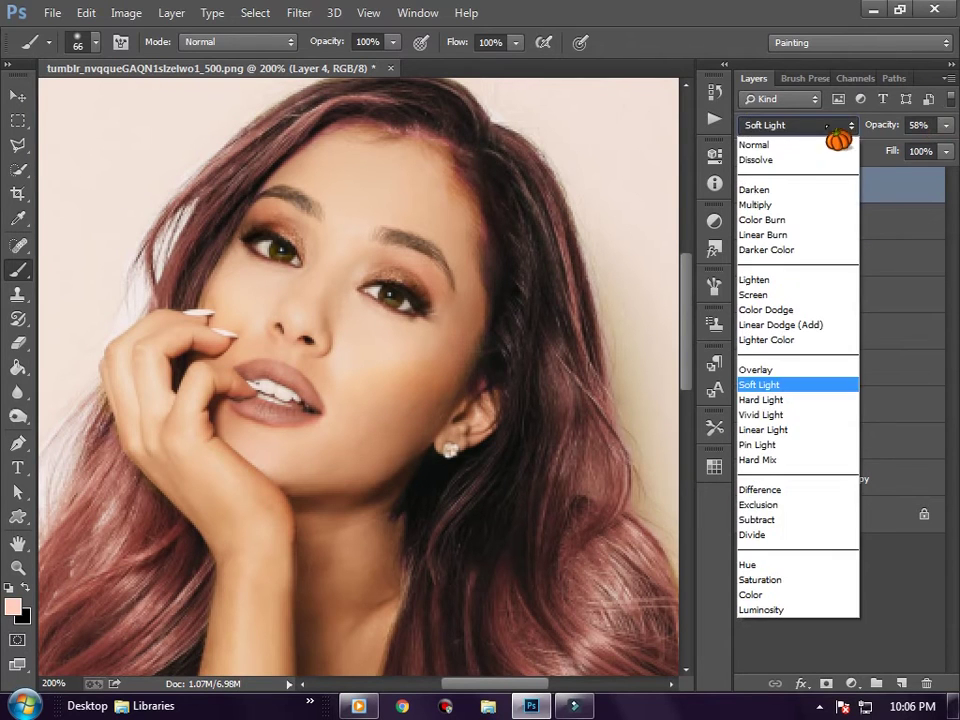
{"action": "left_click", "coordinate": [795, 145]}
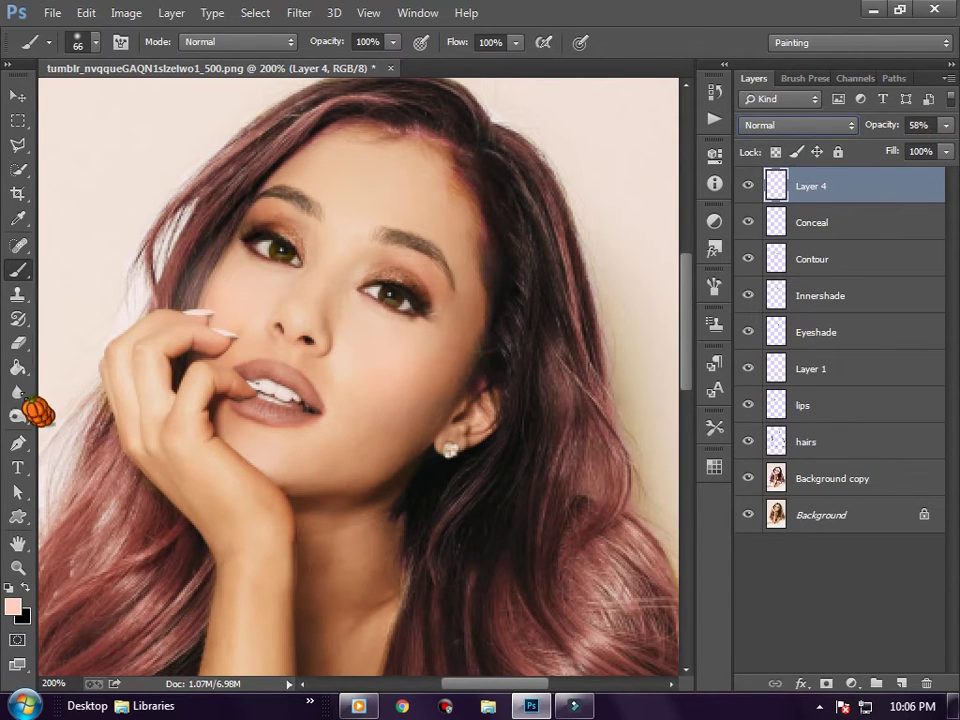
{"action": "key", "text": "e"}
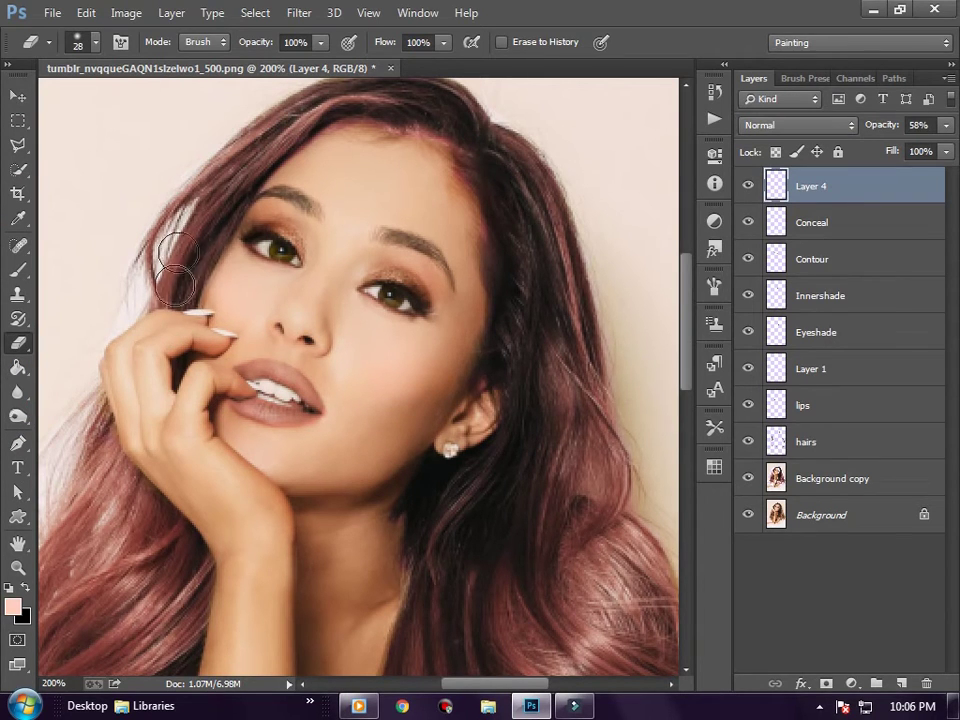
Step: Zoom out to see the whole photo and choose the Dodge Tool from the toning tools
{"action": "scroll", "coordinate": [375, 589], "scroll_direction": "down", "scroll_amount": 5}
{"action": "scroll", "coordinate": [375, 585], "scroll_direction": "up", "scroll_amount": 4}
{"action": "scroll", "coordinate": [374, 592], "scroll_direction": "down", "scroll_amount": 4}
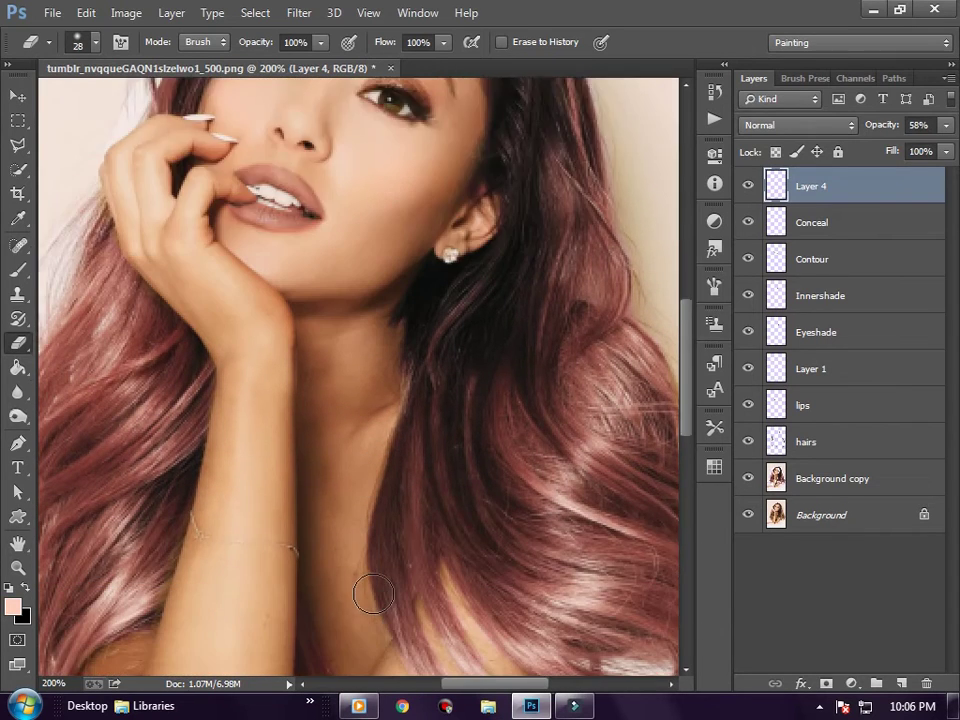
{"action": "scroll", "coordinate": [373, 595], "scroll_direction": "down", "scroll_amount": 3}
{"action": "scroll", "coordinate": [373, 595], "scroll_direction": "up", "scroll_amount": 4}
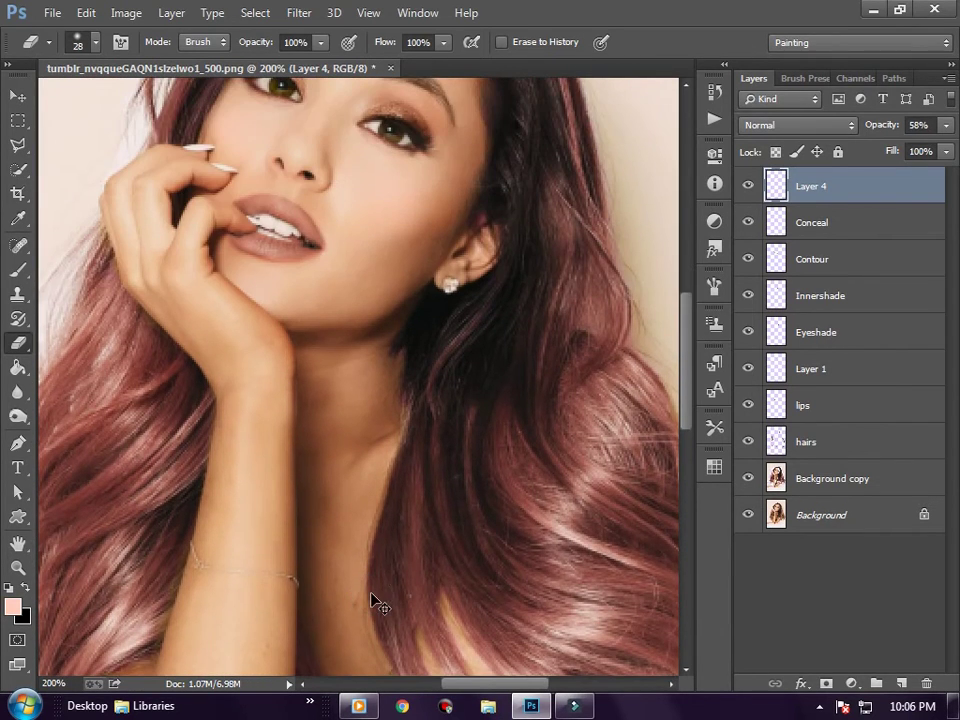
{"action": "key", "text": "ctrl+minus"}
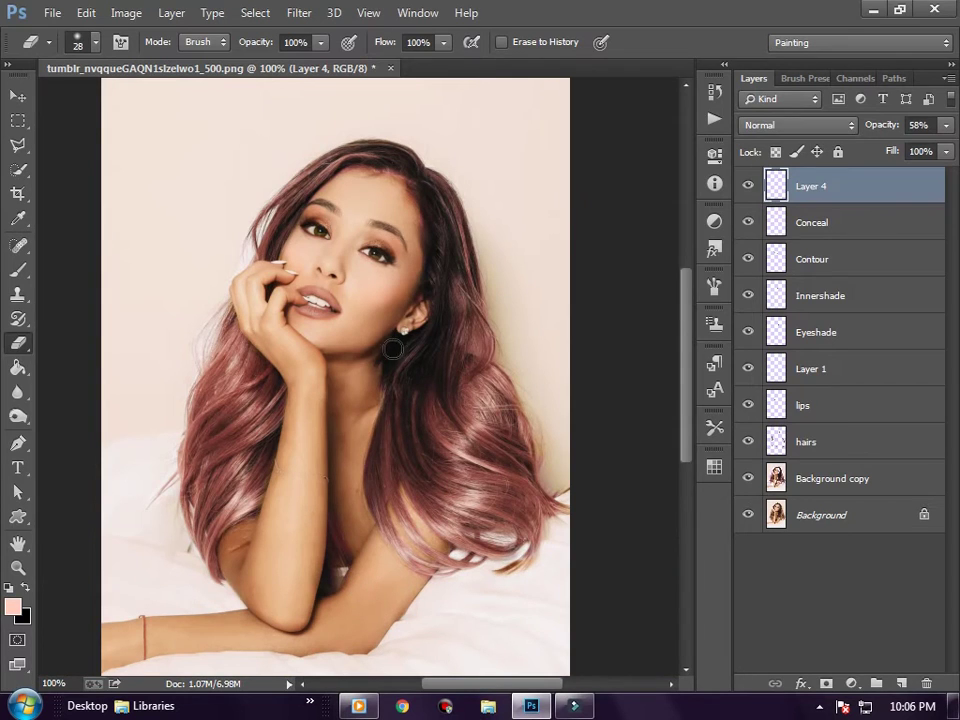
{"action": "left_click", "coordinate": [18, 269]}
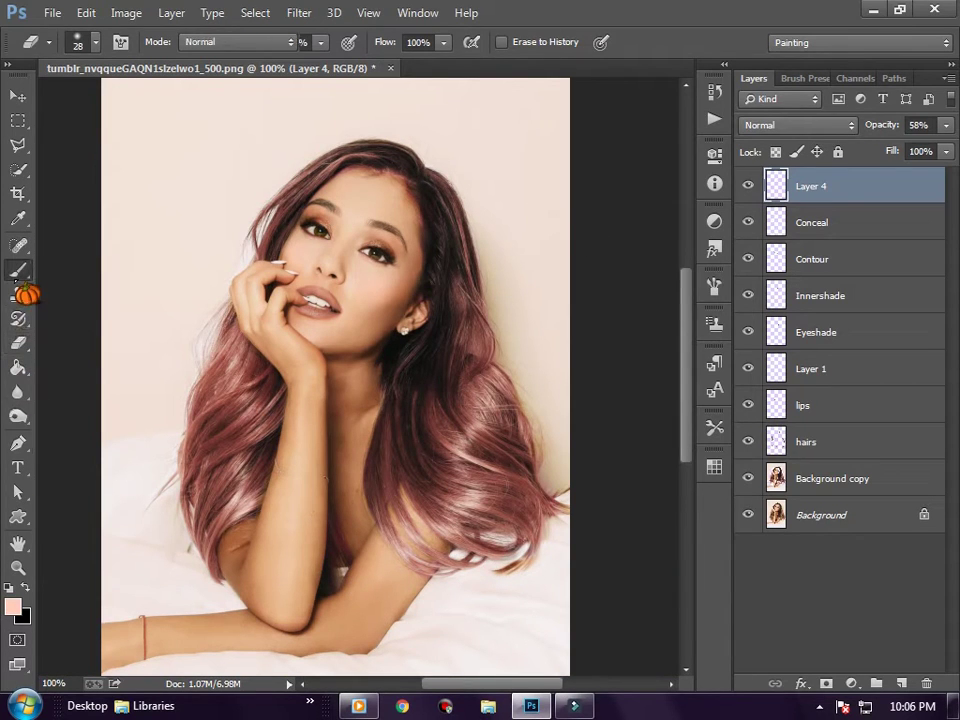
{"action": "left_click", "coordinate": [18, 416]}
{"action": "right_click", "coordinate": [18, 416]}
{"action": "left_click", "coordinate": [86, 408]}
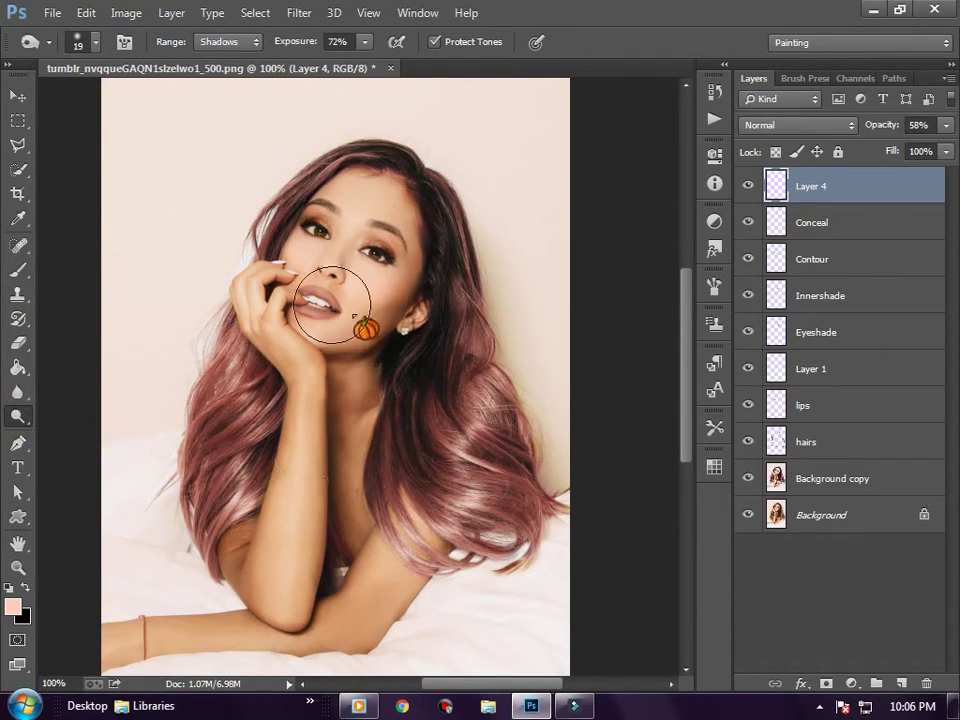
Step: Set the dodge brush to 38 px and target the Background copy layer
{"action": "left_click", "coordinate": [805, 78]}
{"action": "left_click", "coordinate": [790, 148]}
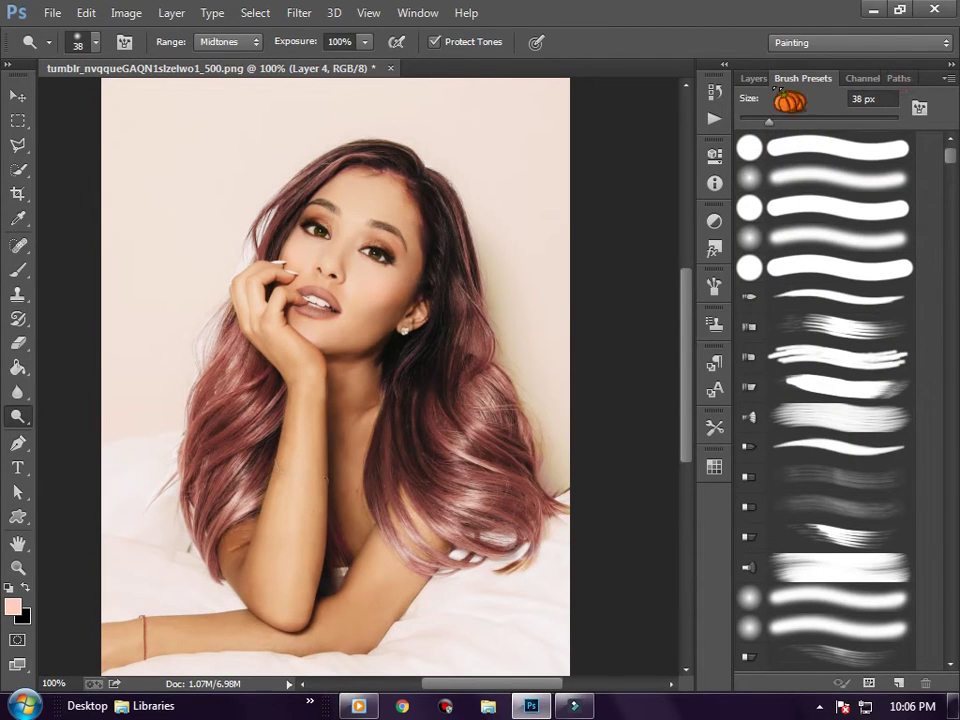
{"action": "left_click", "coordinate": [753, 78]}
{"action": "left_click", "coordinate": [801, 480]}
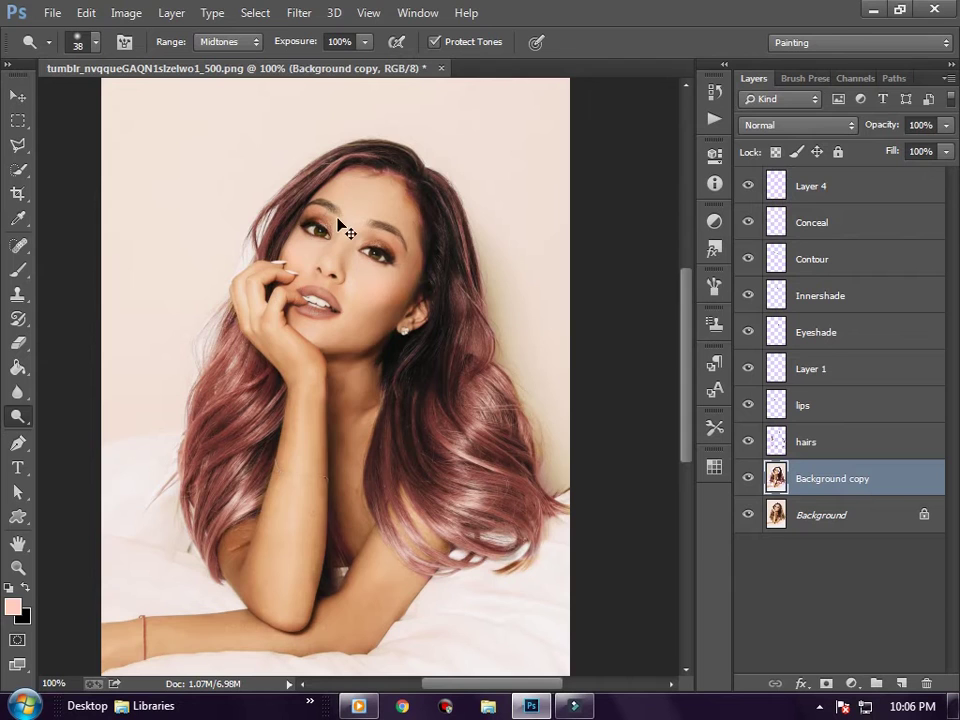
Step: Zoom to 200% on the face and switch to the Burn Tool on Background copy
{"action": "key", "text": "ctrl+plus"}
{"action": "left_click_drag", "start_coordinate": [342, 214], "coordinate": [289, 246]}
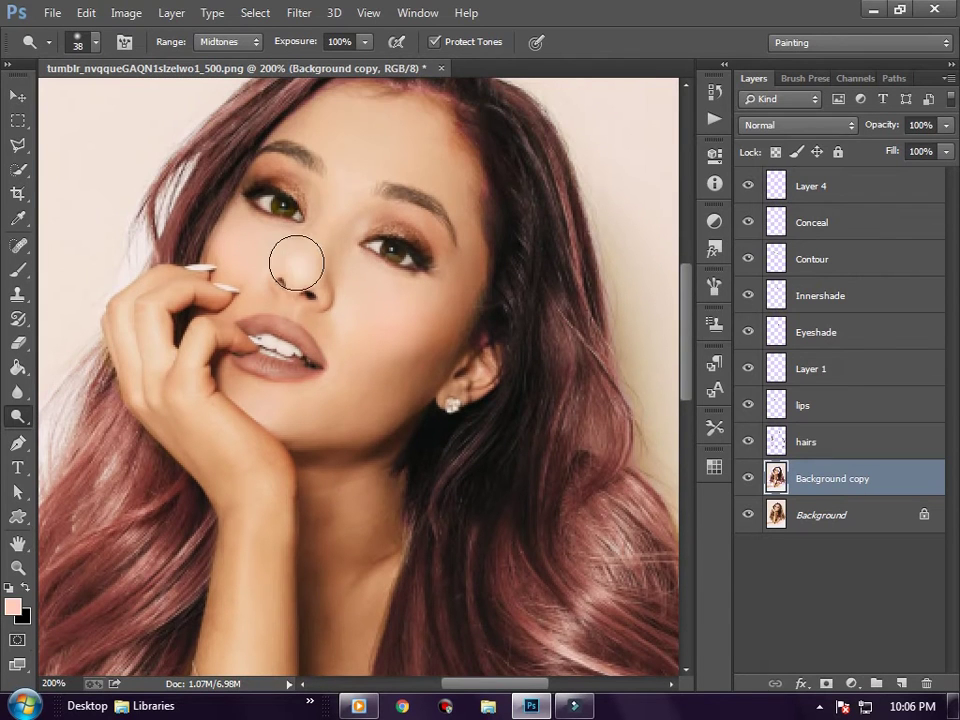
{"action": "key", "text": "alt+period"}
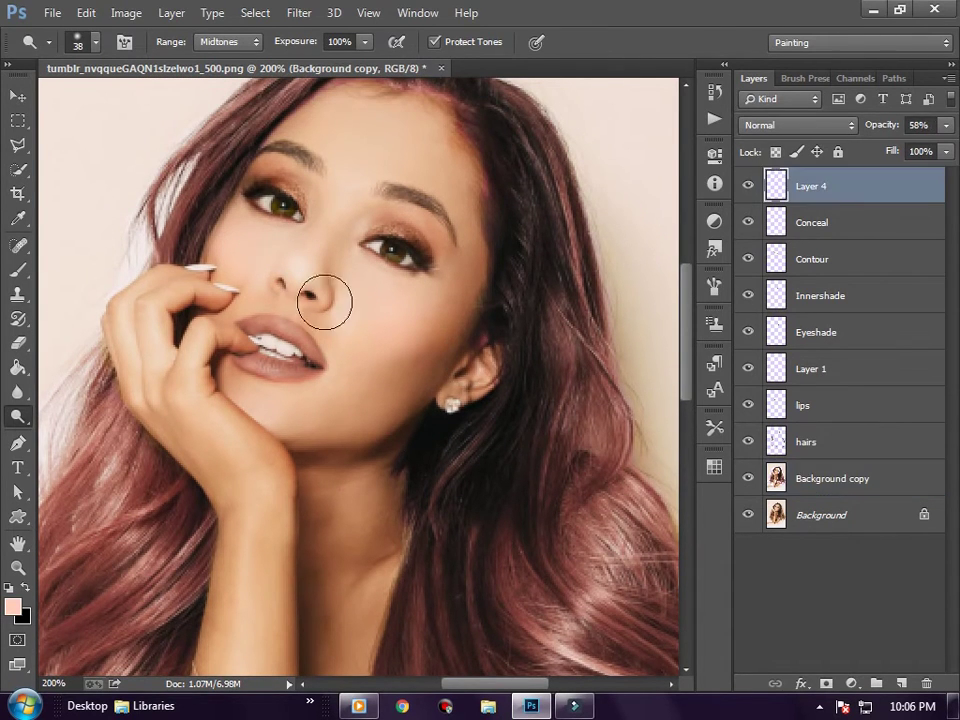
{"action": "left_click", "coordinate": [810, 479]}
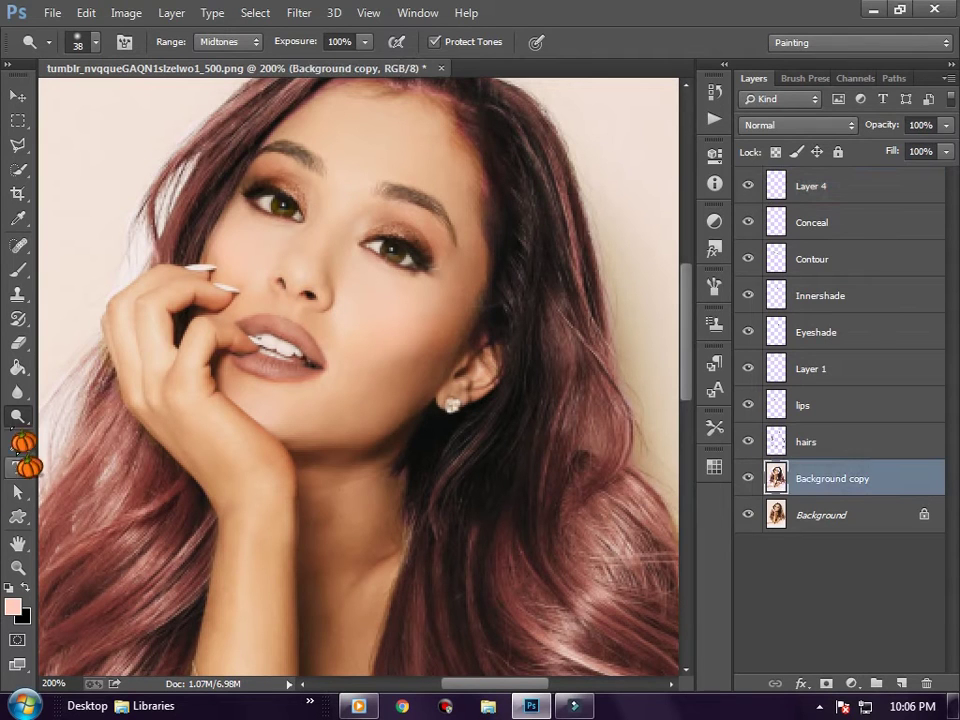
{"action": "key", "text": "shift+o"}
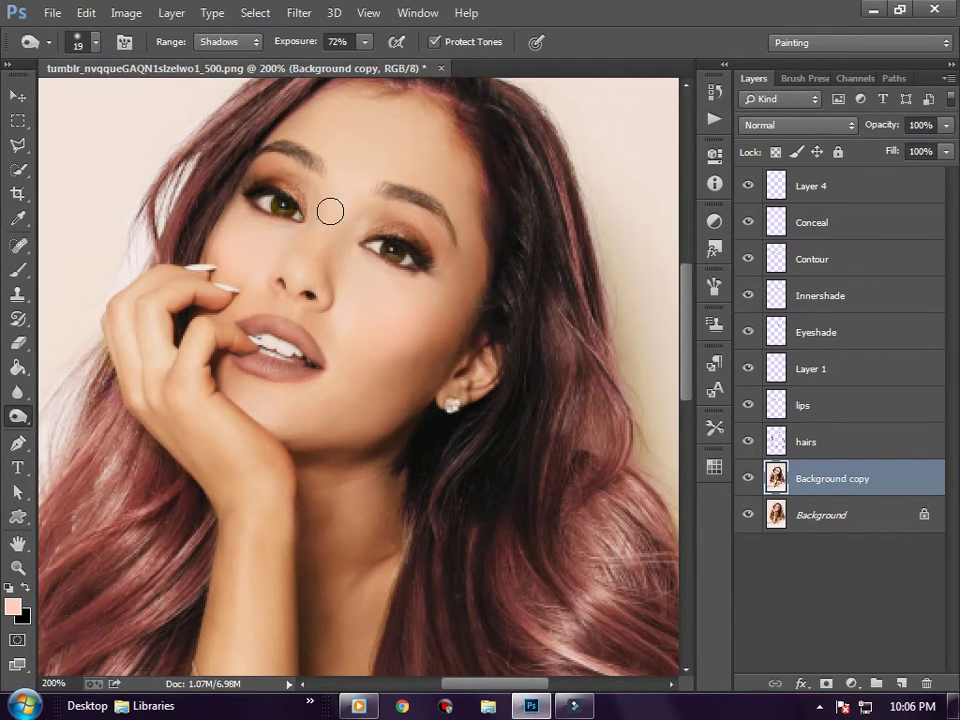
{"action": "scroll", "coordinate": [286, 352], "scroll_direction": "up", "scroll_amount": 3}
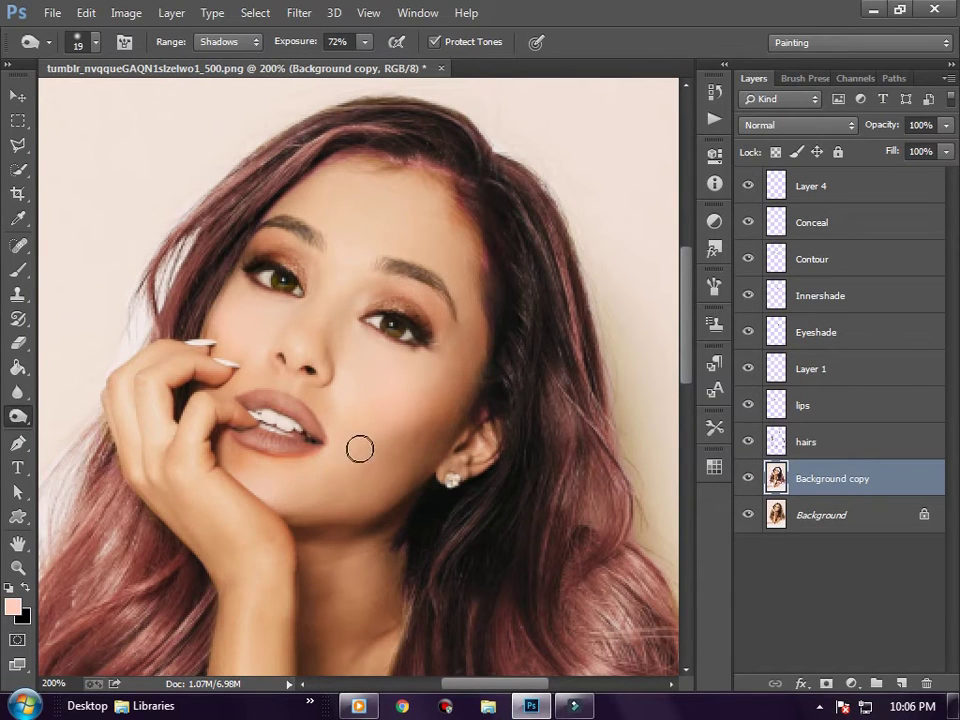
{"action": "scroll", "coordinate": [367, 527], "scroll_direction": "down", "scroll_amount": 2}
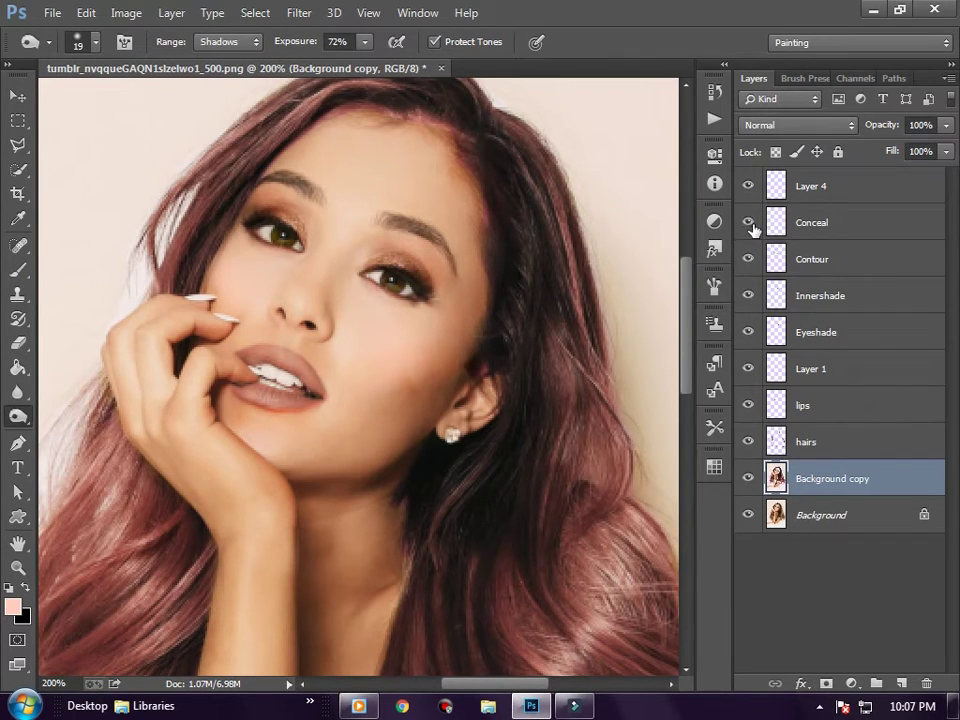
Step: Compare Layer 4's blush on and off and set its opacity to 44%
{"action": "left_click", "coordinate": [750, 186]}
{"action": "left_click", "coordinate": [820, 186]}
{"action": "left_click_drag", "start_coordinate": [945, 125], "coordinate": [900, 140]}
{"action": "left_click", "coordinate": [945, 127]}
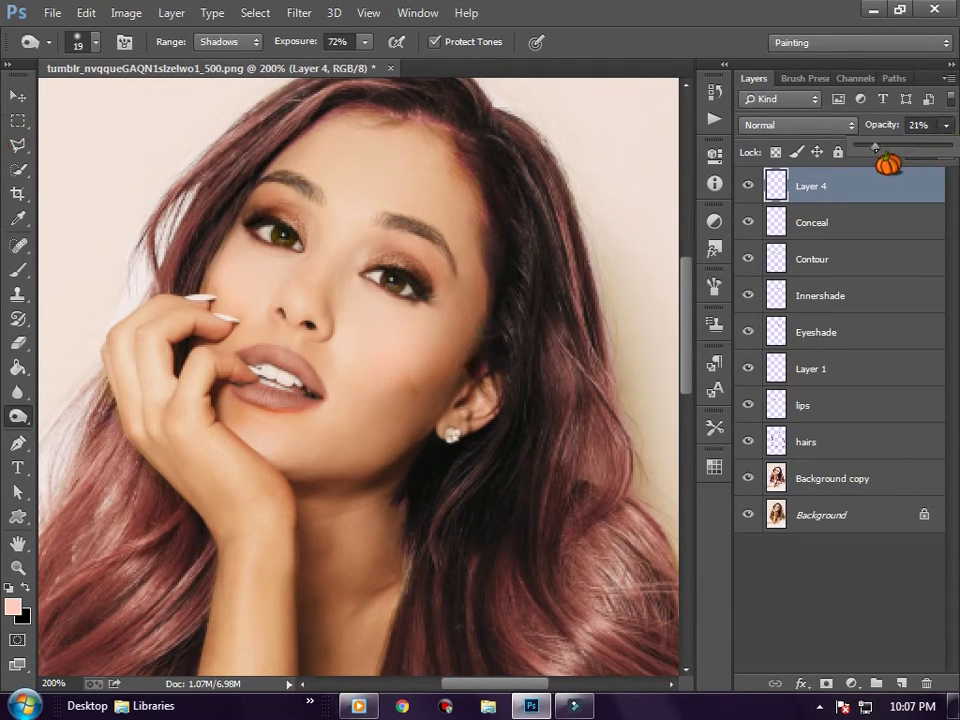
{"action": "left_click_drag", "start_coordinate": [888, 149], "coordinate": [901, 150]}
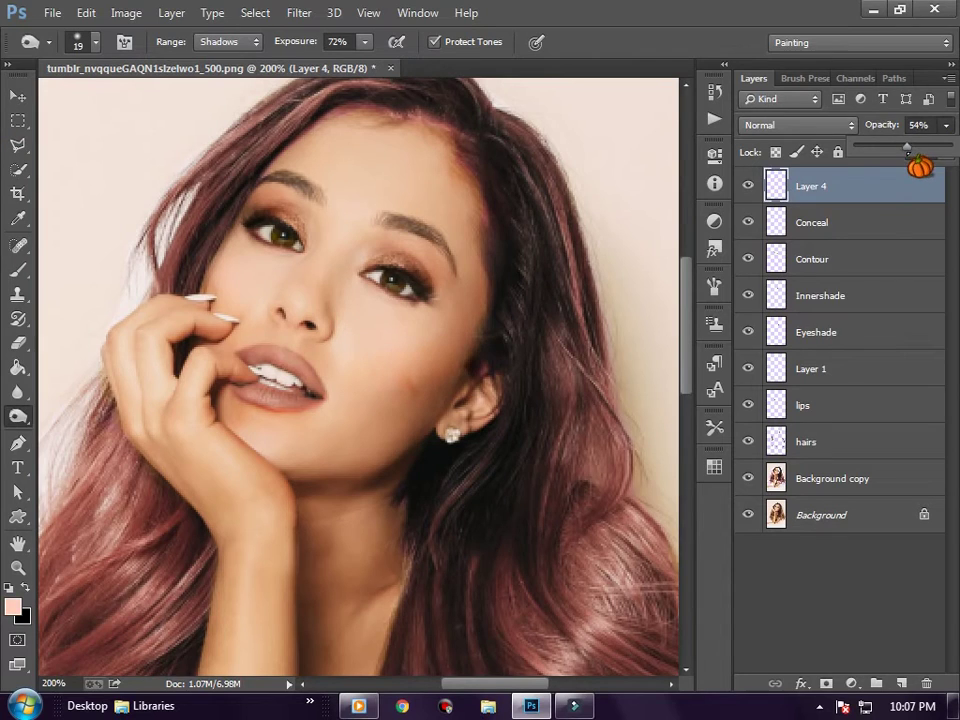
{"action": "scroll", "coordinate": [517, 551], "scroll_direction": "down", "scroll_amount": 3}
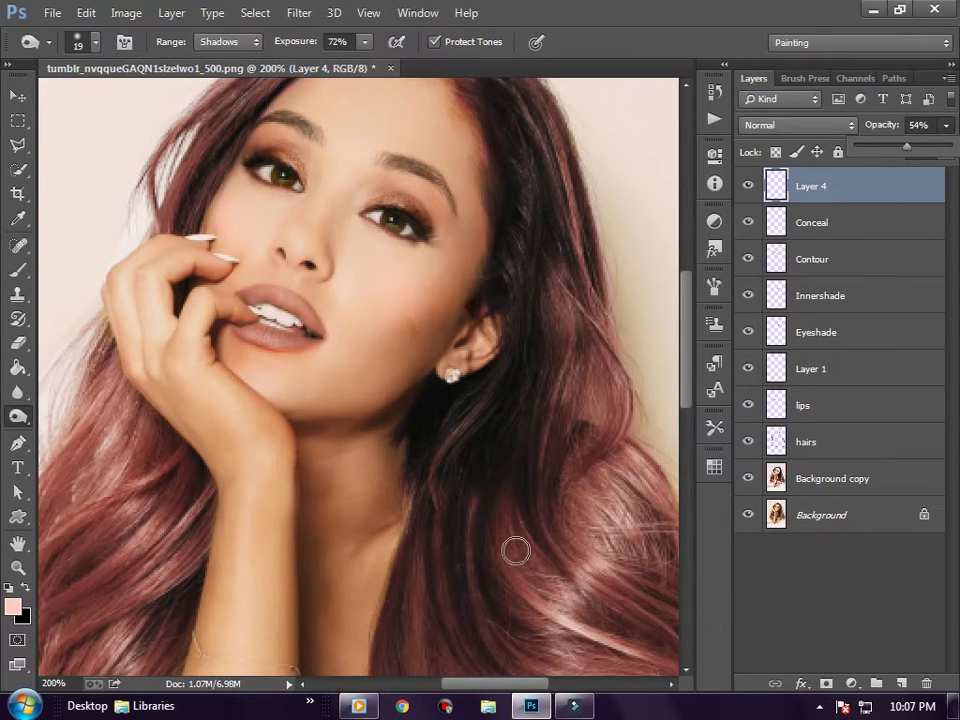
Step: Raise Conceal to about 29% opacity and erase stray concealer on cheek, chin and nose
{"action": "left_click", "coordinate": [22, 343]}
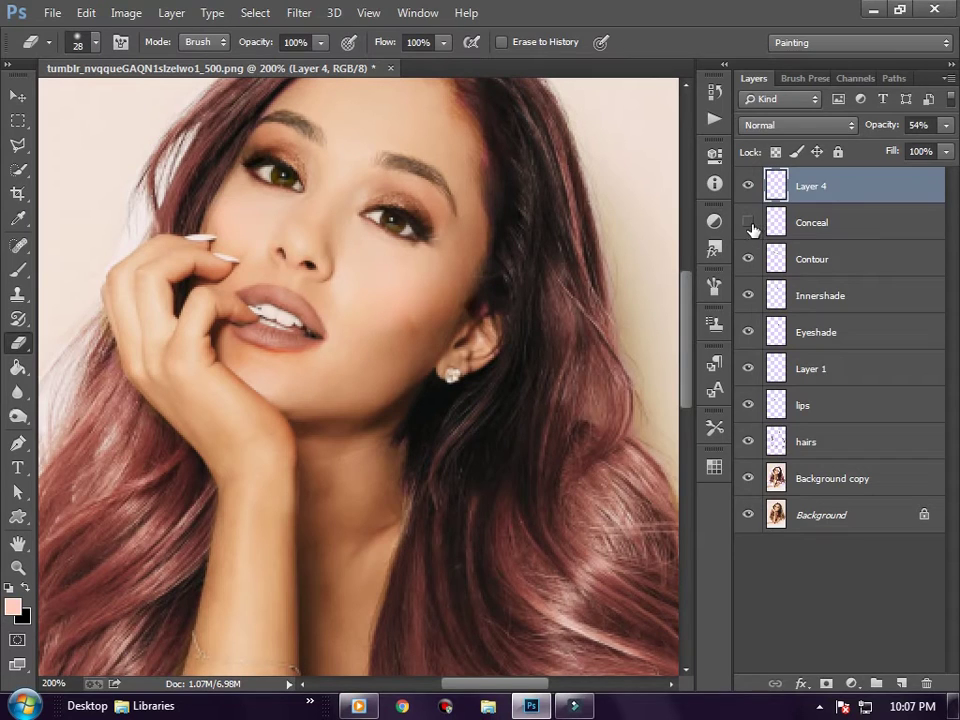
{"action": "left_click", "coordinate": [833, 219]}
{"action": "left_click", "coordinate": [945, 125]}
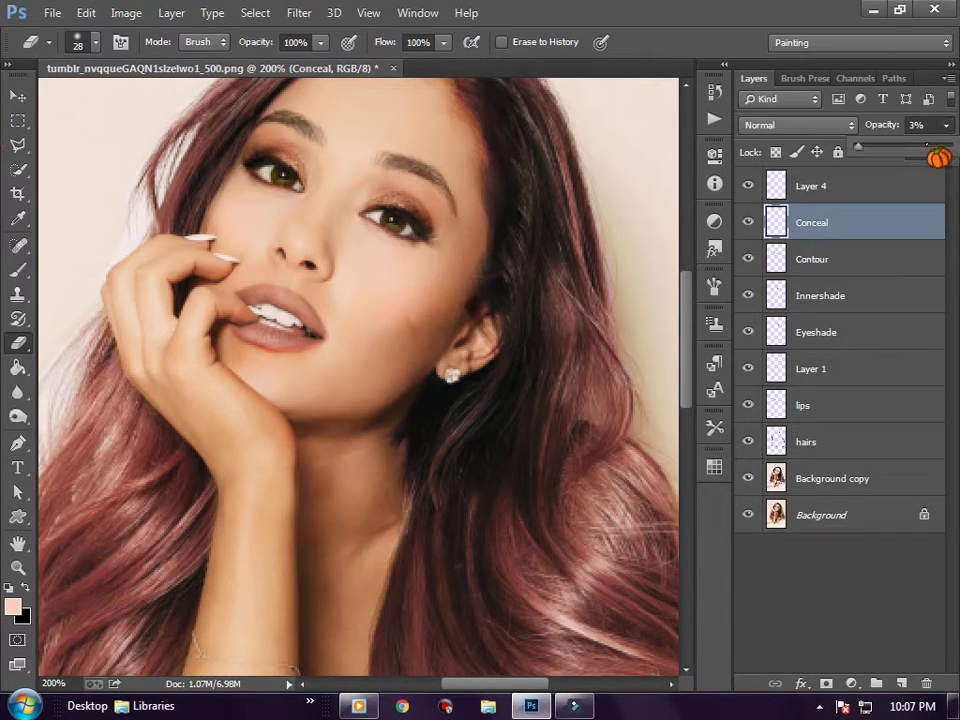
{"action": "mouse_move", "coordinate": [907, 150]}
{"action": "left_mouse_down"}
{"action": "mouse_move", "coordinate": [884, 149]}
{"action": "mouse_move", "coordinate": [925, 180]}
{"action": "left_mouse_up"}
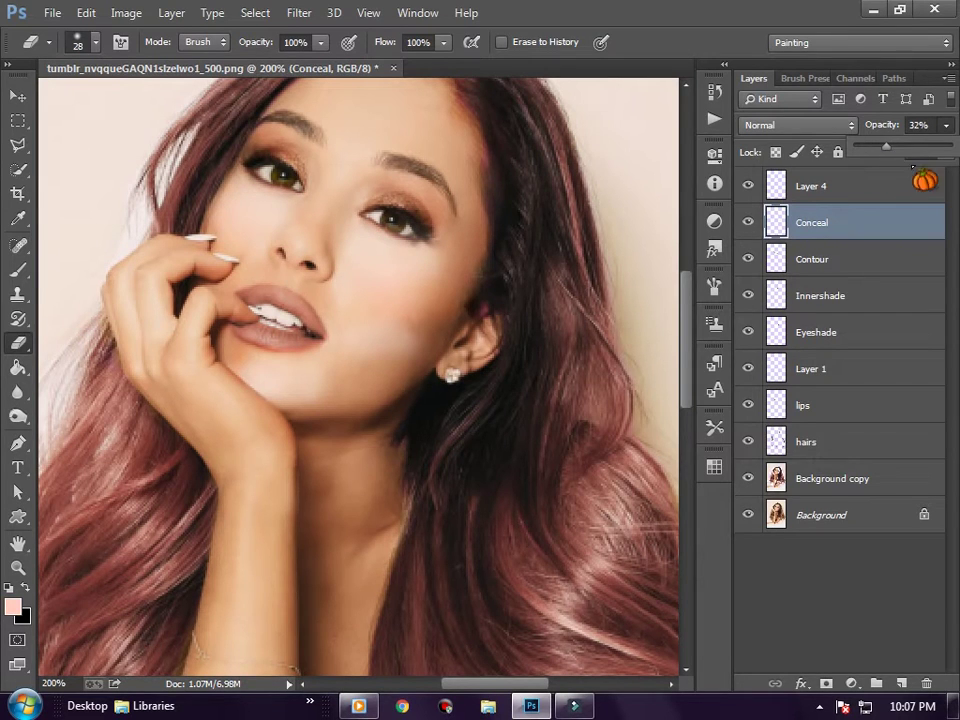
{"action": "left_click", "coordinate": [17, 268]}
{"action": "key", "text": "e"}
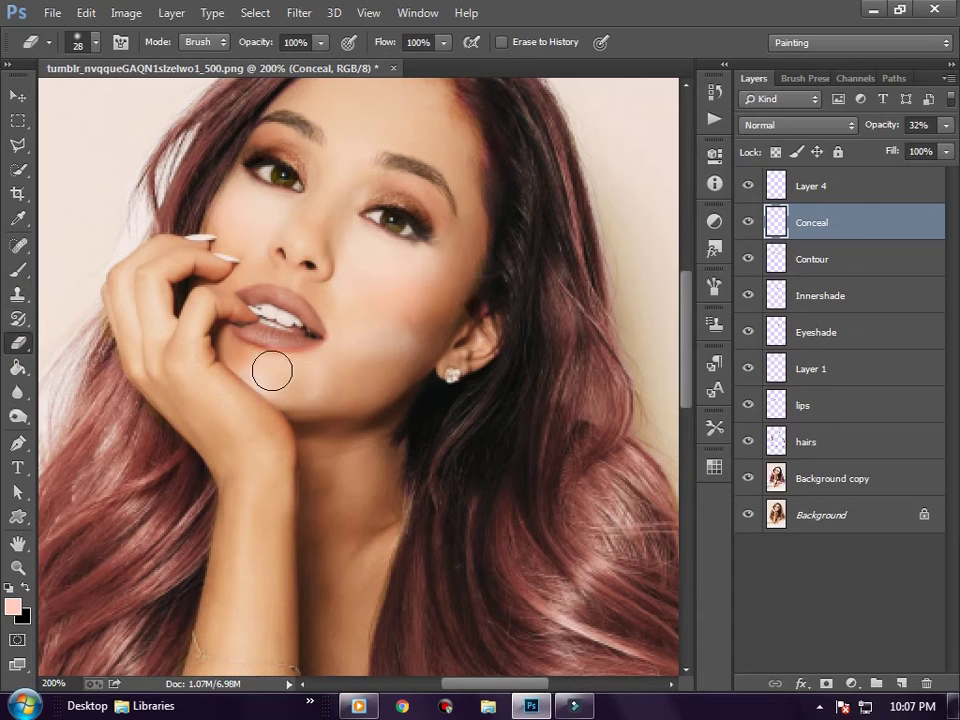
{"action": "left_click_drag", "start_coordinate": [212, 390], "coordinate": [364, 338]}
{"action": "left_click_drag", "start_coordinate": [326, 292], "coordinate": [318, 211]}
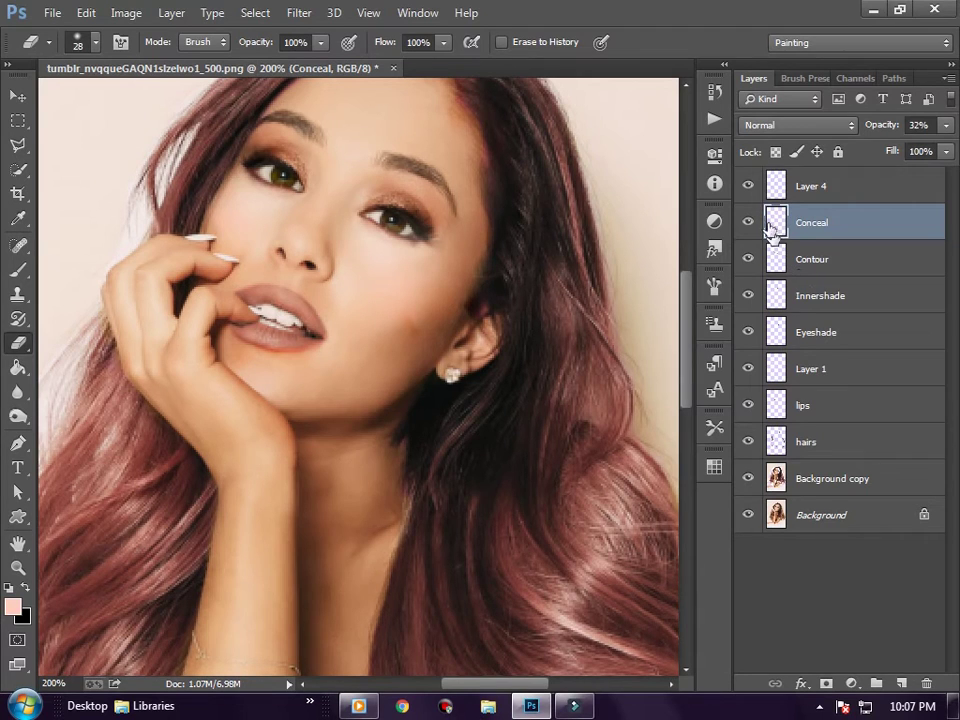
Step: Adjust Layer 4's opacity to 29% and then hide it
{"action": "left_click", "coordinate": [775, 186]}
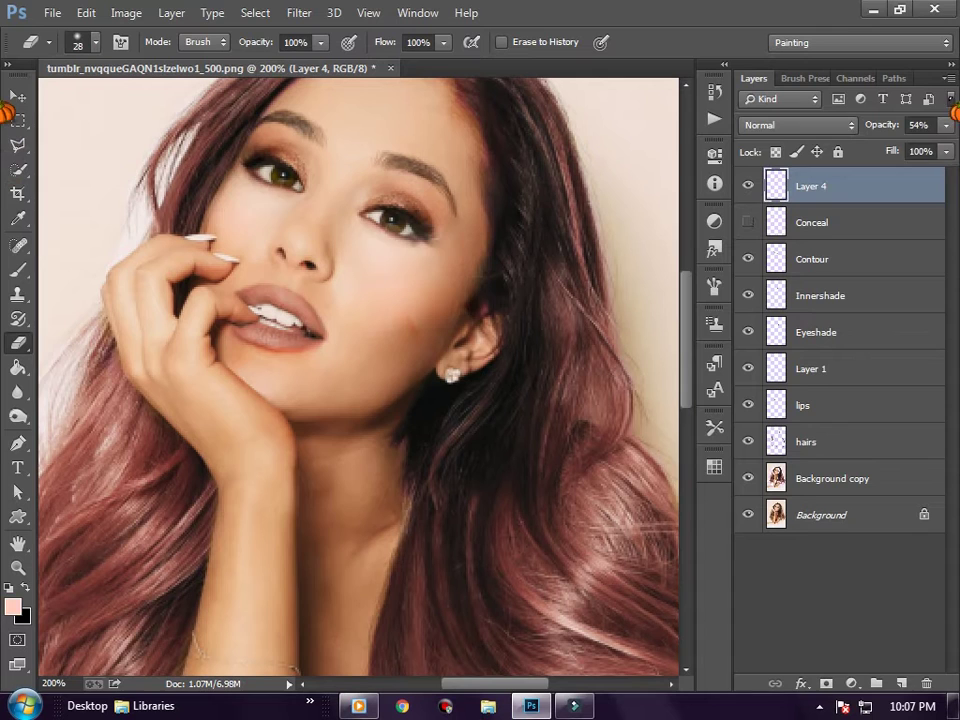
{"action": "left_click_drag", "start_coordinate": [945, 125], "coordinate": [955, 148]}
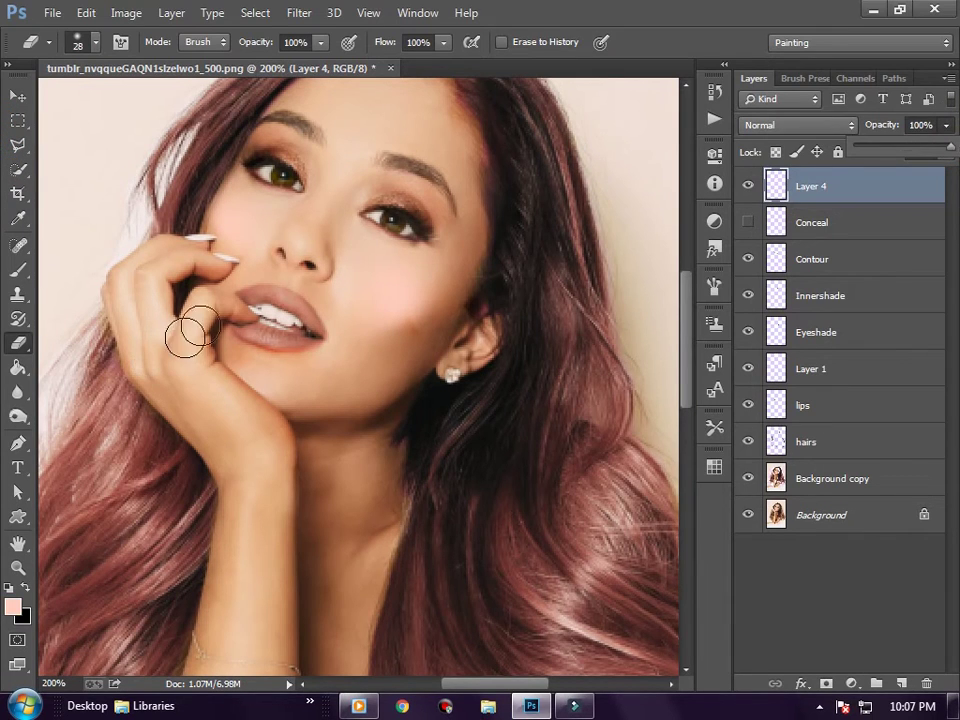
{"action": "left_click", "coordinate": [410, 262]}
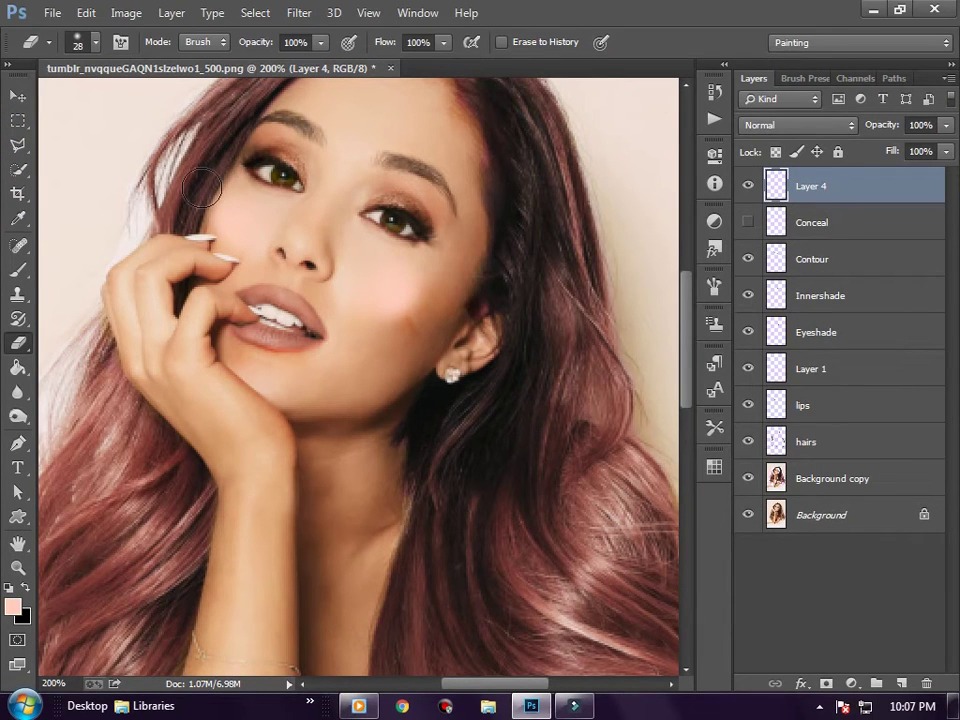
{"action": "left_click", "coordinate": [945, 125]}
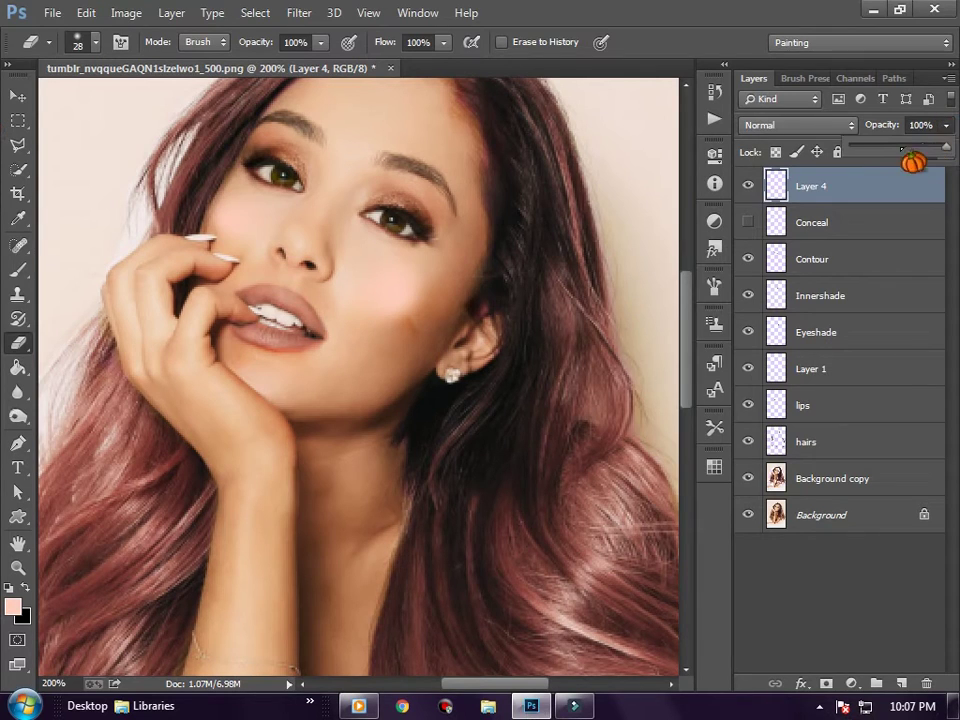
{"action": "left_click_drag", "start_coordinate": [881, 148], "coordinate": [877, 148]}
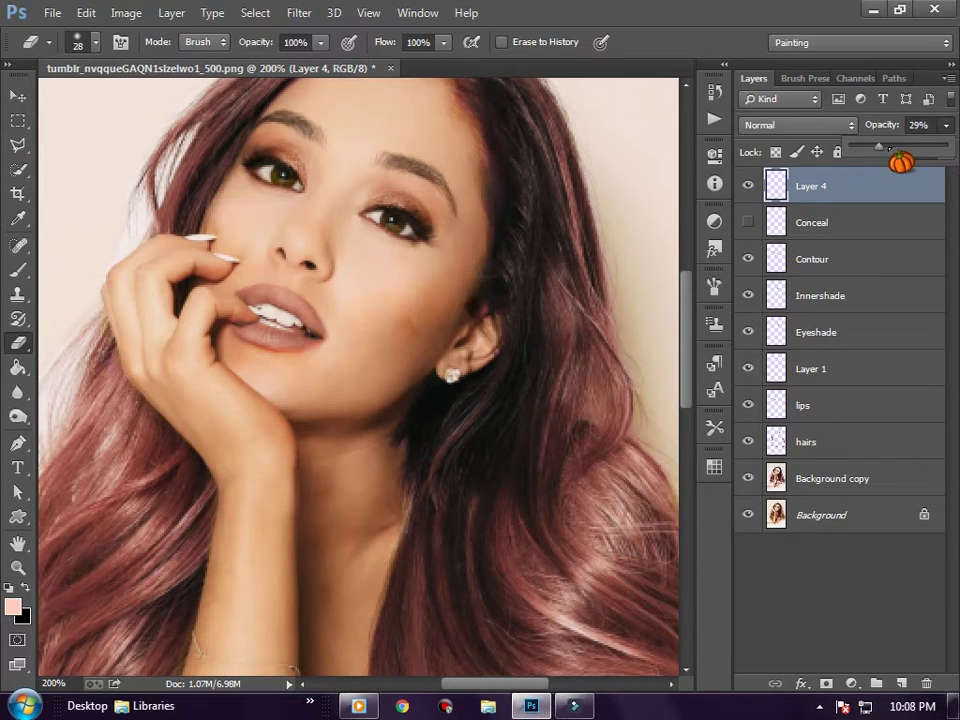
{"action": "left_click", "coordinate": [748, 185]}
Step: Show the Conceal layer and lower its opacity to 7%
{"action": "left_click", "coordinate": [750, 222]}
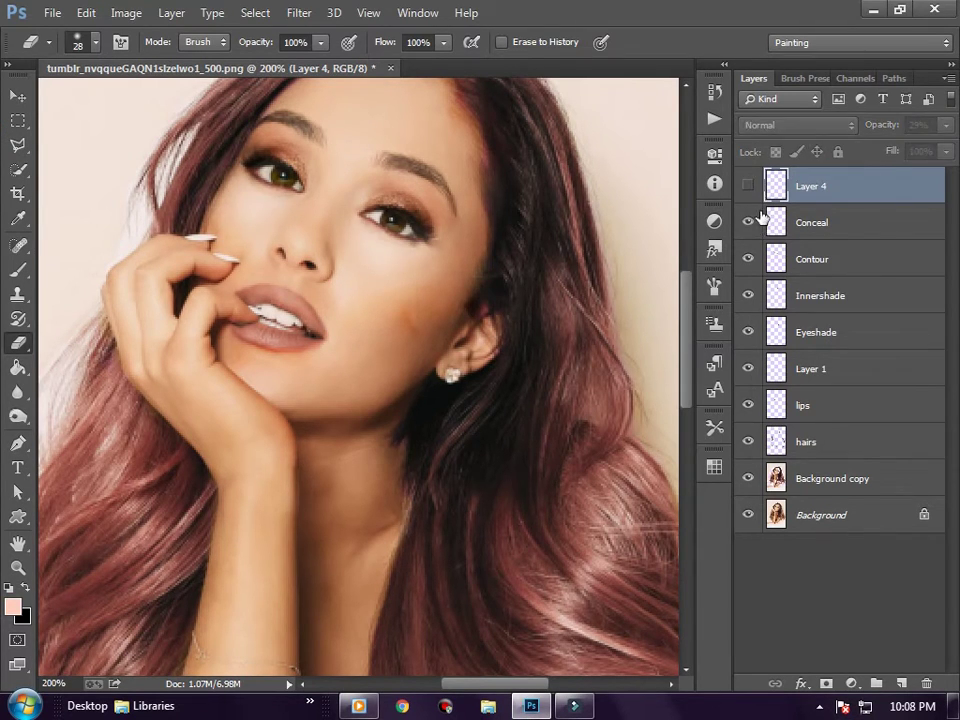
{"action": "left_click", "coordinate": [829, 216]}
{"action": "left_click", "coordinate": [945, 125]}
{"action": "left_click_drag", "start_coordinate": [885, 148], "coordinate": [866, 148]}
{"action": "scroll", "coordinate": [362, 500], "scroll_direction": "up", "scroll_amount": 3}
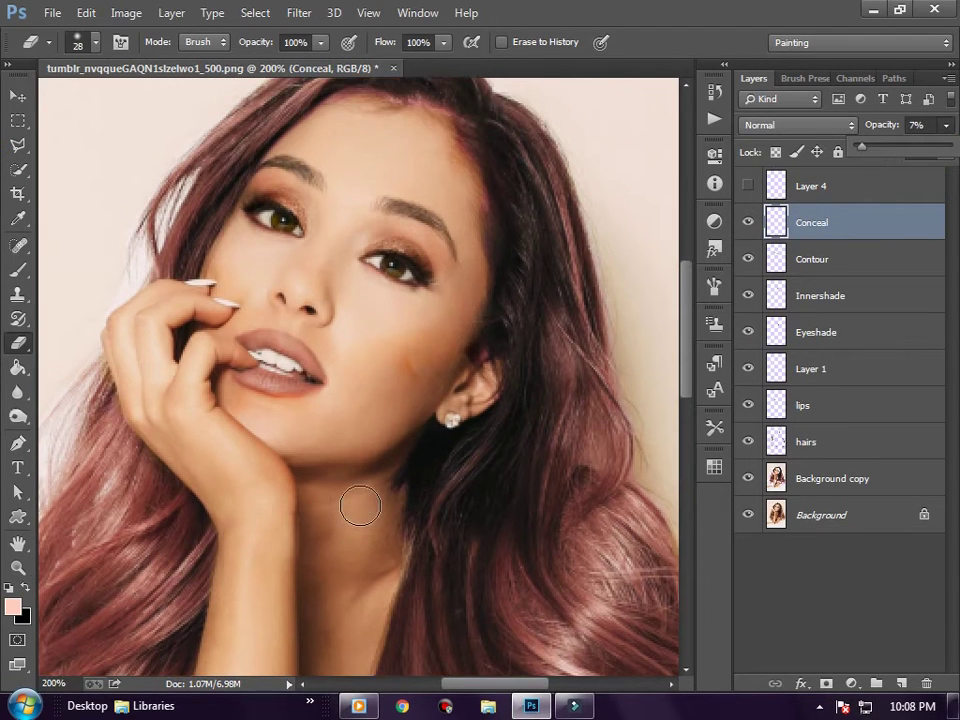
Step: Pick a brown skin shade as the foreground colour
{"action": "left_click", "coordinate": [17, 218]}
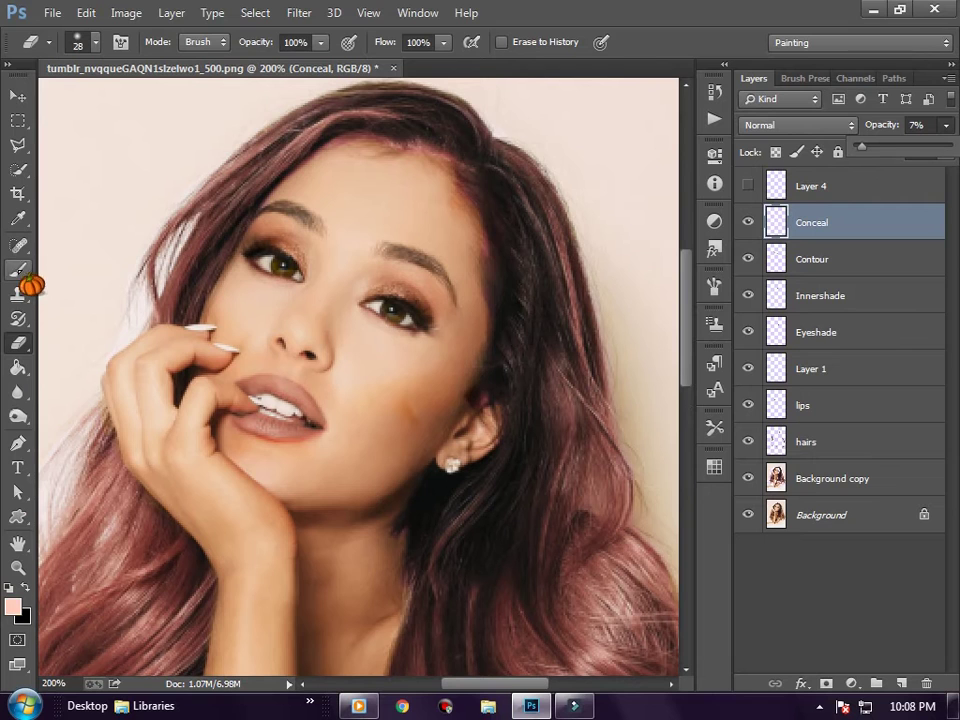
{"action": "left_click", "coordinate": [12, 606]}
{"action": "left_click", "coordinate": [546, 285]}
{"action": "left_click", "coordinate": [903, 163]}
Step: Create new Layer 5 and dab brown shading on both cheeks
{"action": "key", "text": "e"}
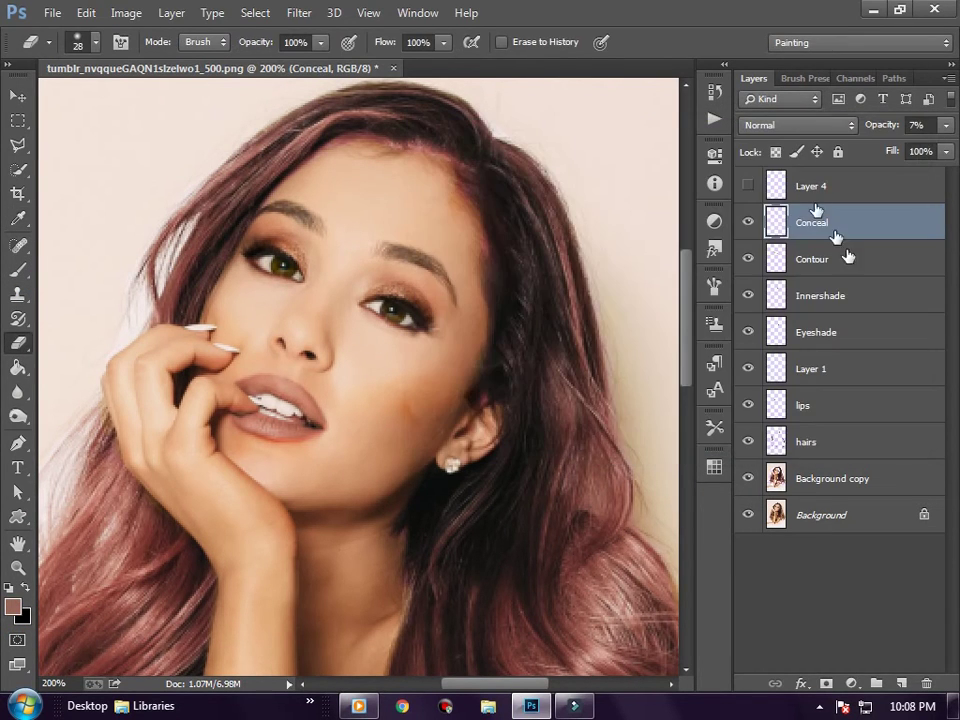
{"action": "key", "text": "ctrl+shift+alt+n"}
{"action": "key", "text": "b"}
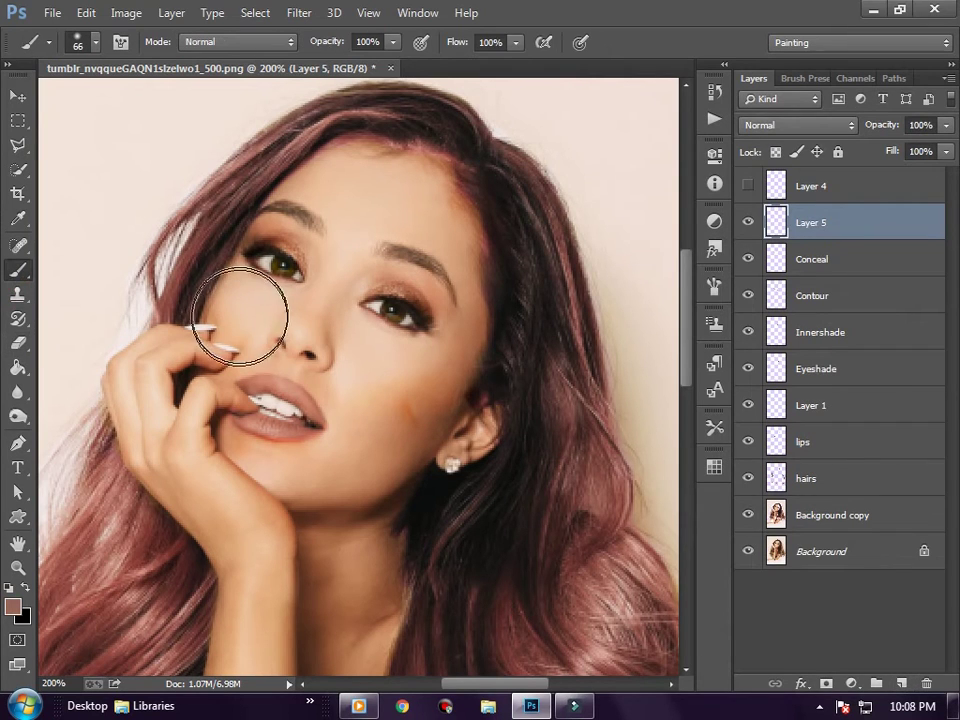
{"action": "left_click", "coordinate": [252, 318]}
{"action": "left_click", "coordinate": [370, 362]}
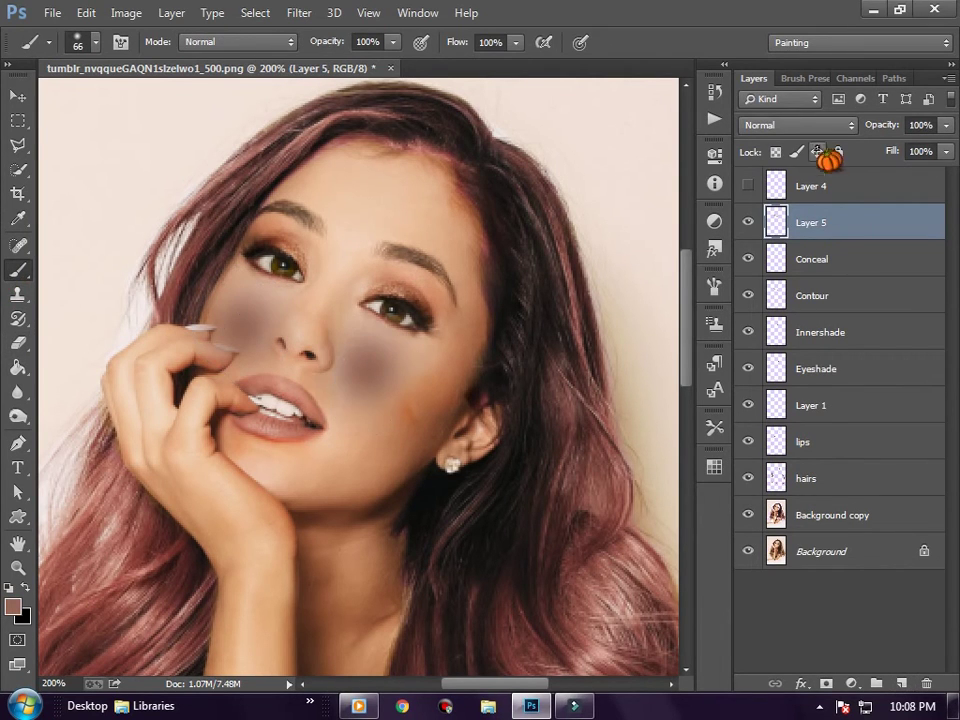
Step: Keep Layer 5 at Normal blending and fade it to 6% opacity
{"action": "left_click", "coordinate": [797, 125]}
{"action": "left_click", "coordinate": [940, 145]}
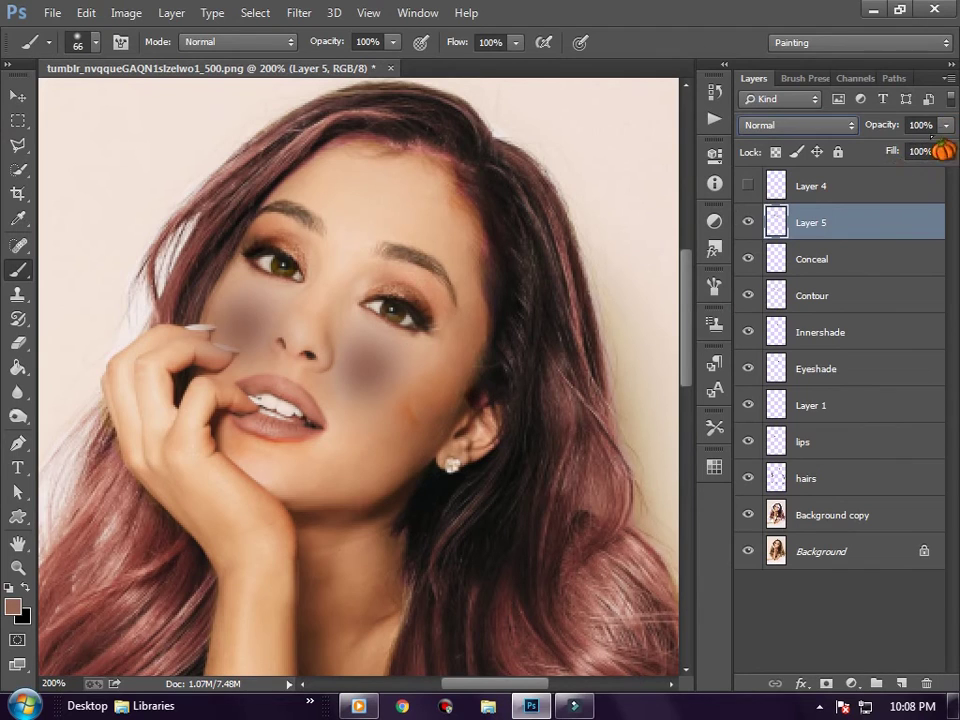
{"action": "left_click_drag", "start_coordinate": [940, 148], "coordinate": [856, 147]}
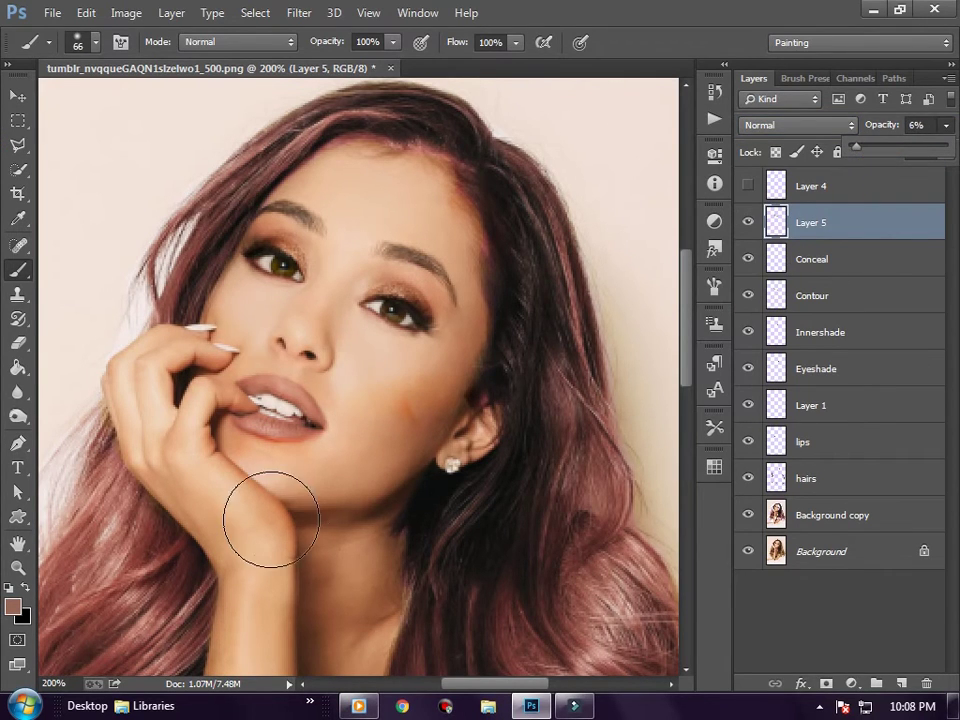
{"action": "scroll", "coordinate": [271, 519], "scroll_direction": "down", "scroll_amount": 2}
{"action": "left_click", "coordinate": [18, 343]}
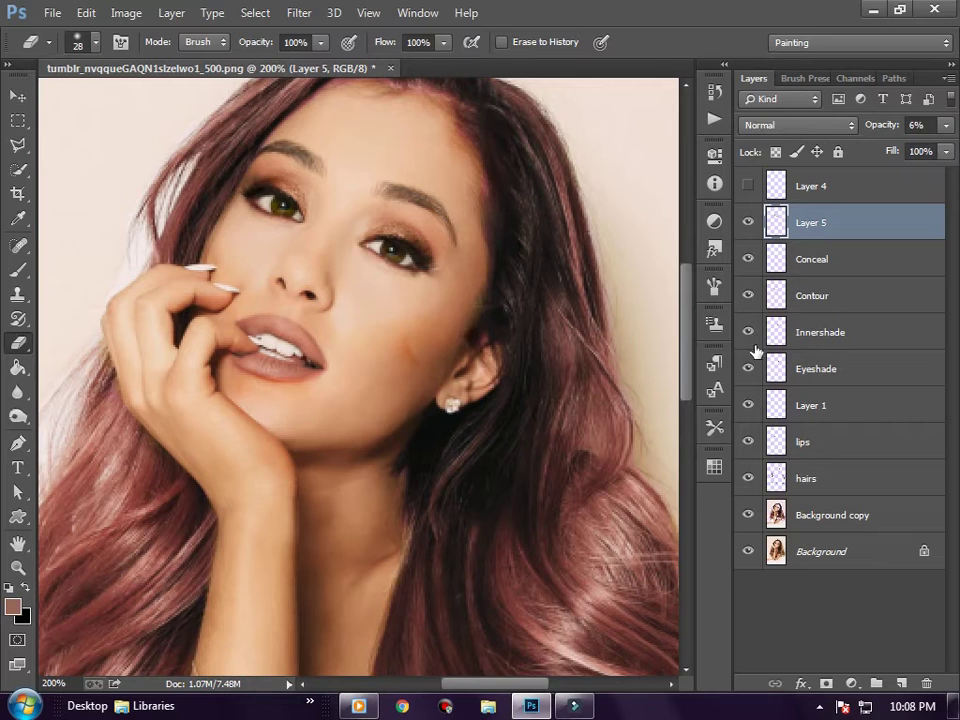
{"action": "scroll", "coordinate": [610, 485], "scroll_direction": "up", "scroll_amount": 2}
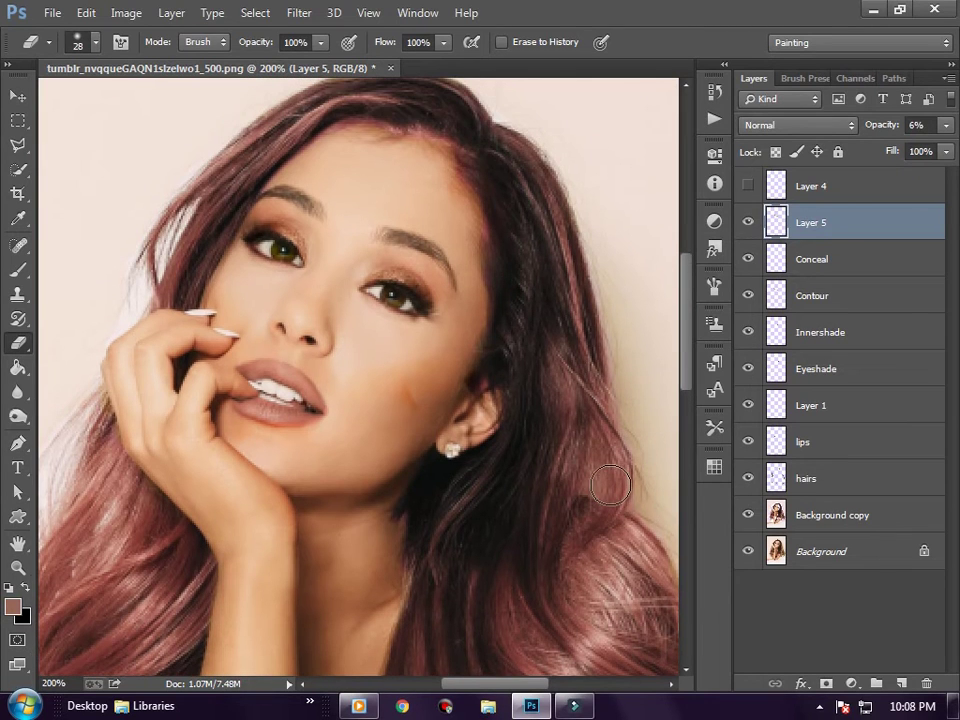
Step: Toggle Layer 5 and Conceal visibility to compare the shading, then zoom out
{"action": "left_click", "coordinate": [748, 222]}
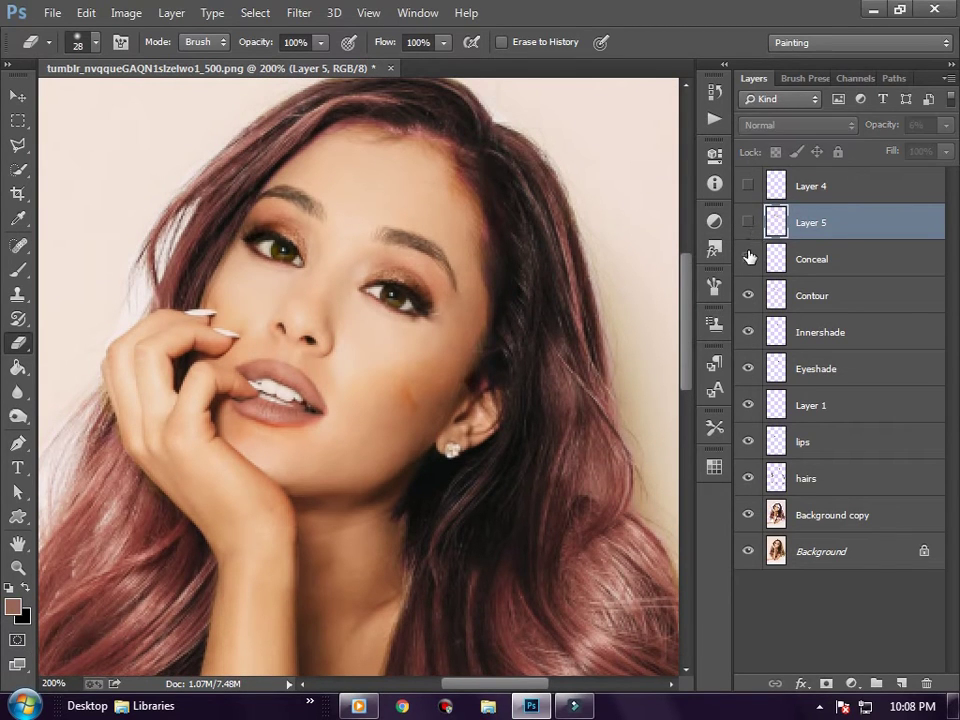
{"action": "left_click_drag", "start_coordinate": [747, 260], "coordinate": [748, 222]}
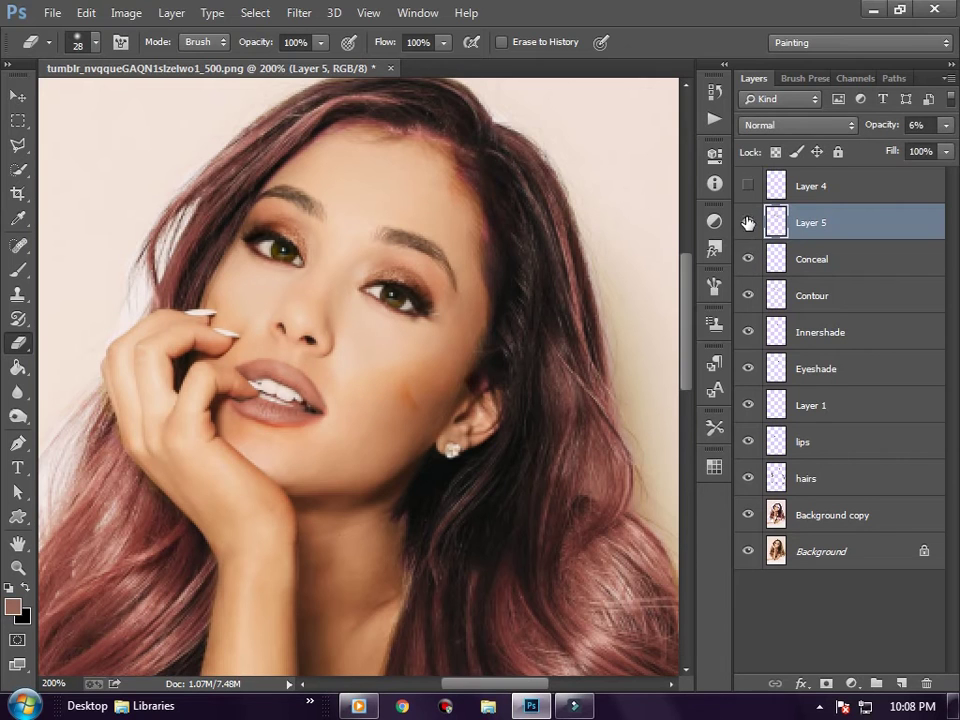
{"action": "scroll", "coordinate": [332, 454], "scroll_direction": "down", "scroll_amount": 3}
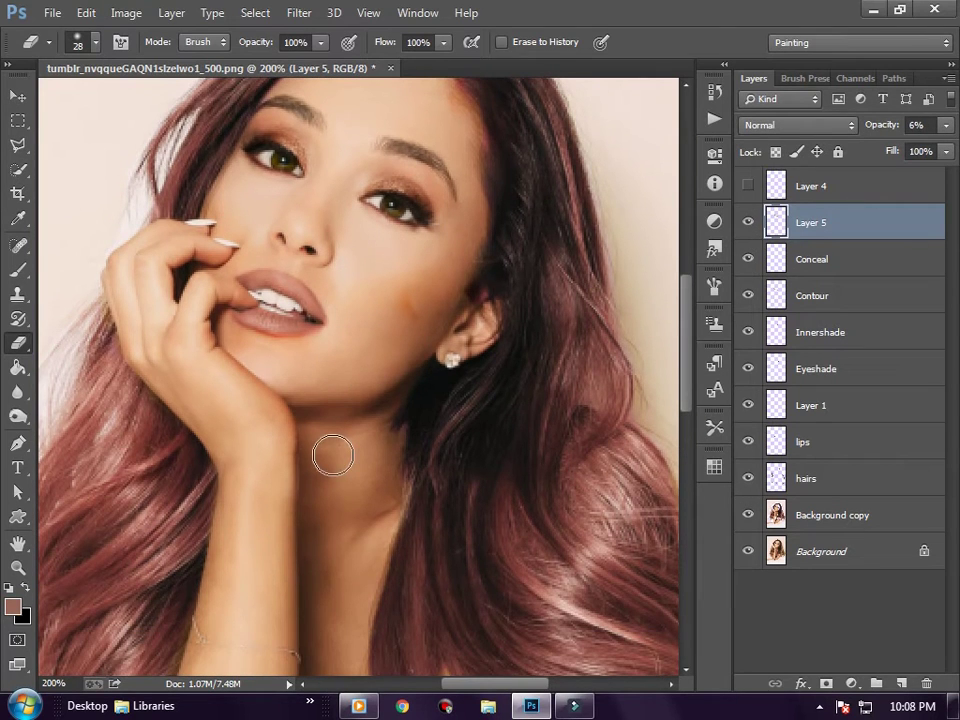
{"action": "scroll", "coordinate": [332, 456], "scroll_direction": "down", "scroll_amount": 1}
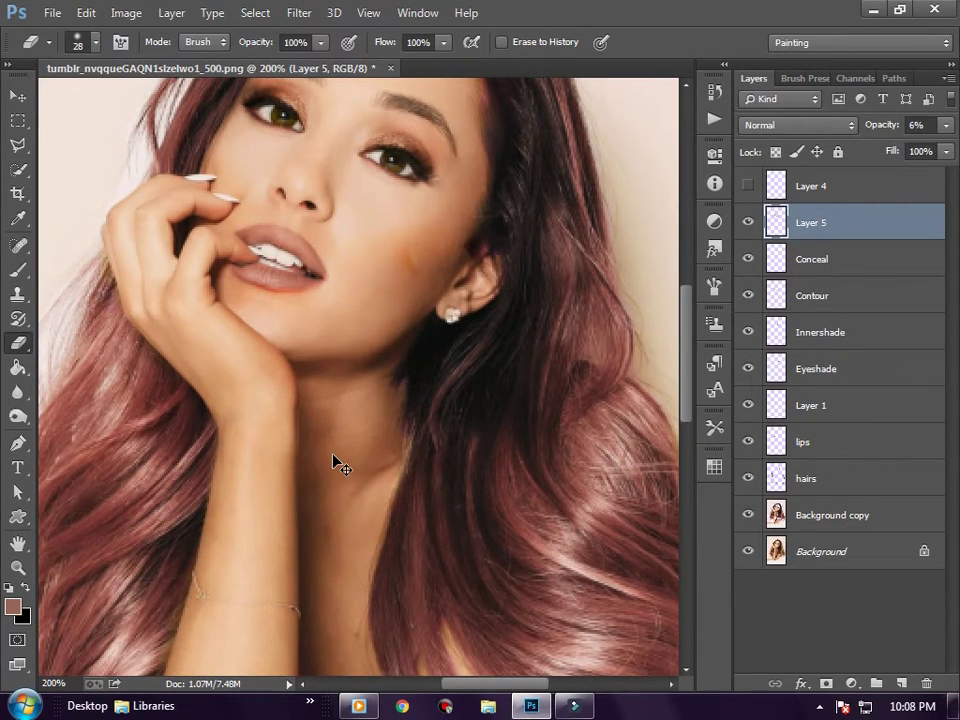
{"action": "key", "text": "ctrl+minus"}
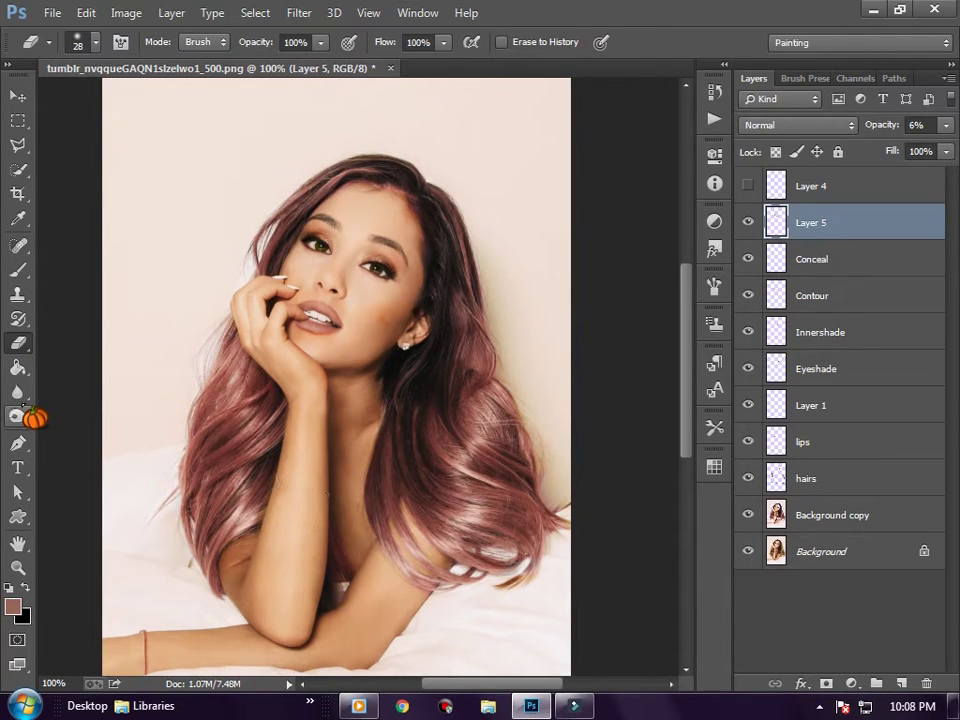
Step: Check the whole photo and bring up the File menu
{"action": "scroll", "coordinate": [321, 530], "scroll_direction": "down", "scroll_amount": 3}
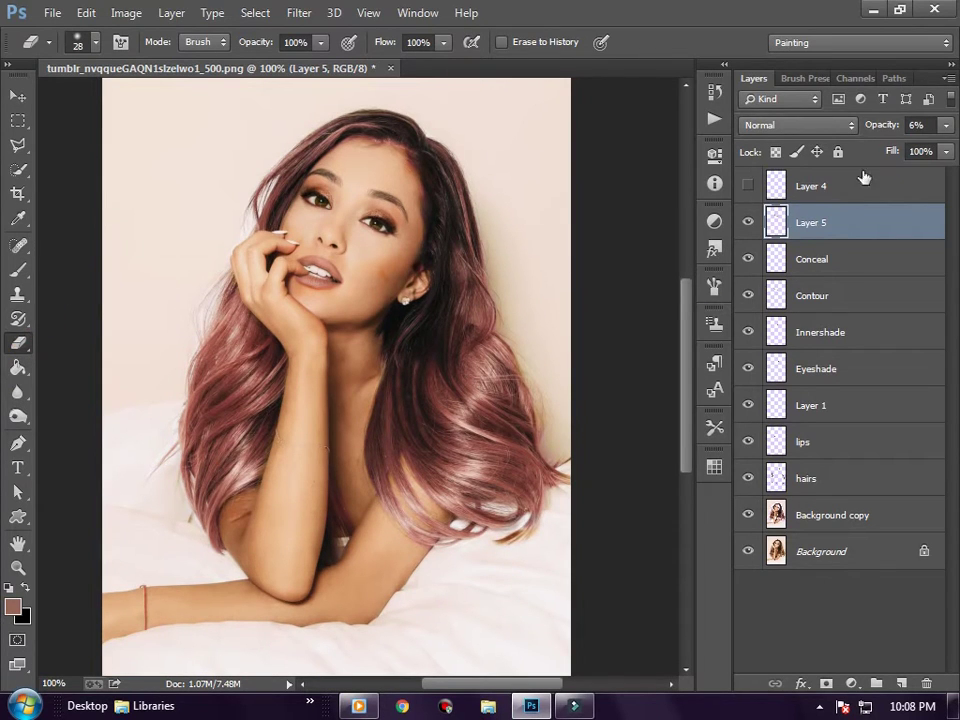
{"action": "left_click", "coordinate": [52, 12]}
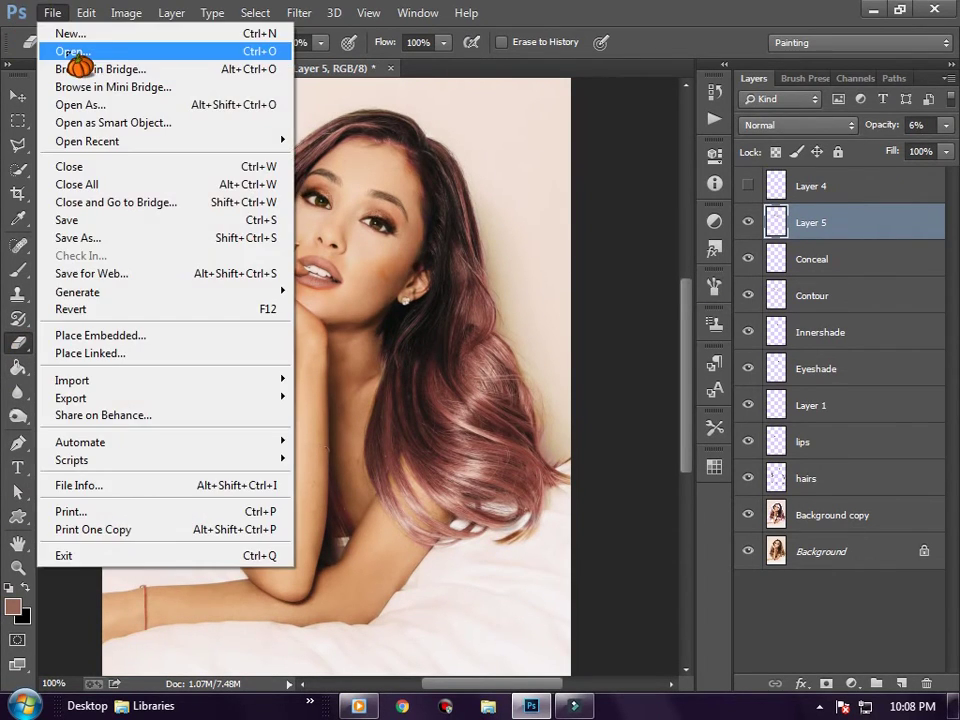
Step: Browse to the work folder on Local Disk (D:) and enter PNG Text+Effect
{"action": "key", "text": "Escape"}
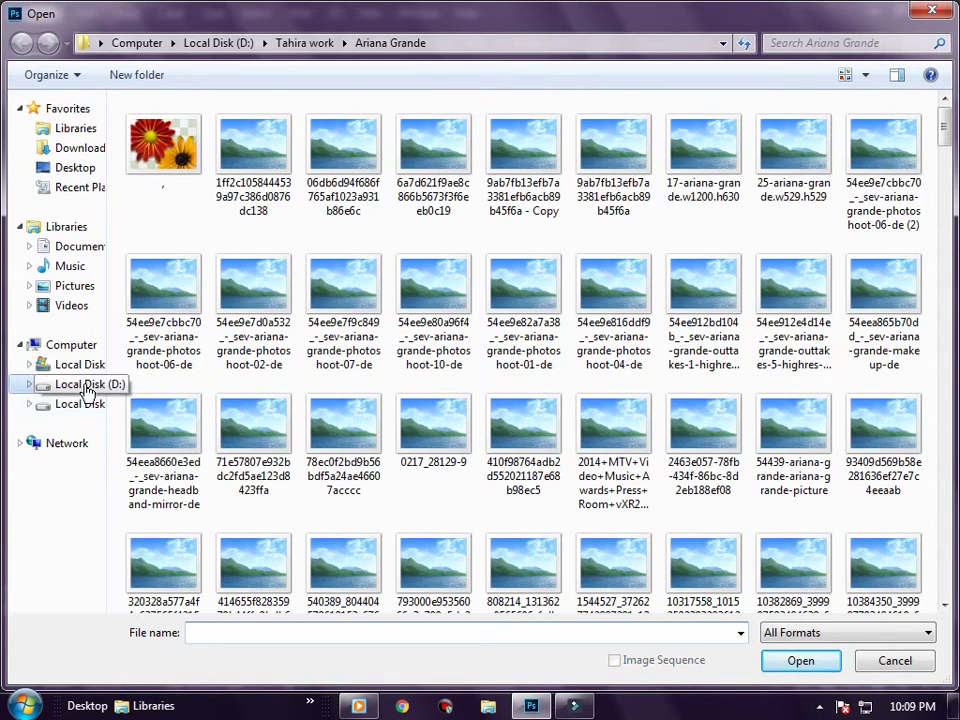
{"action": "left_click", "coordinate": [87, 384]}
{"action": "double_click", "coordinate": [185, 150]}
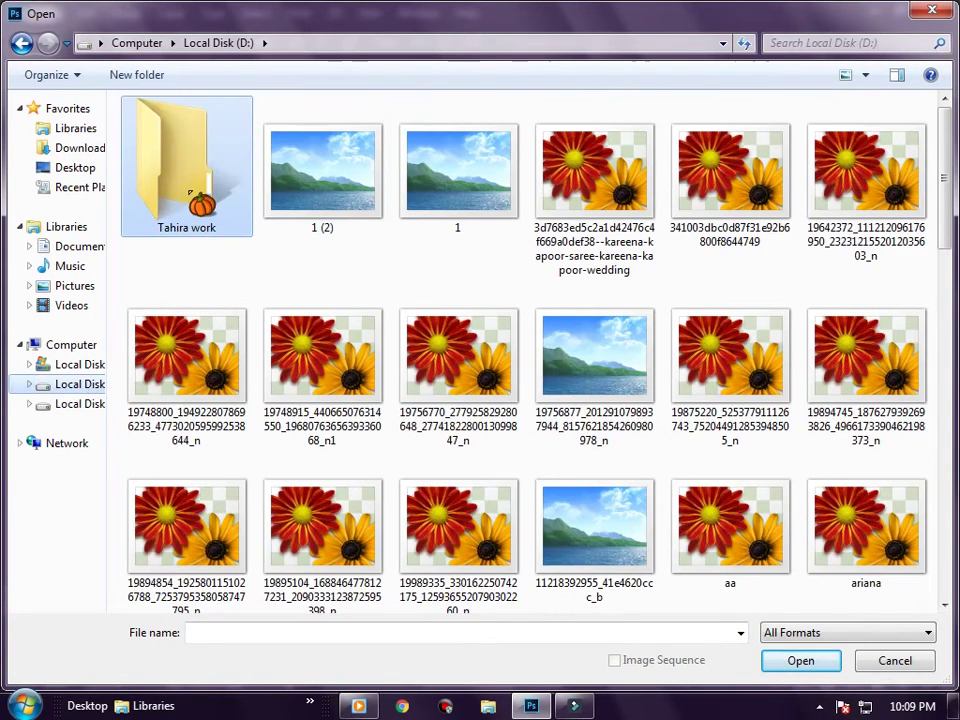
{"action": "scroll", "coordinate": [456, 514], "scroll_direction": "down", "scroll_amount": 2}
{"action": "scroll", "coordinate": [486, 502], "scroll_direction": "down", "scroll_amount": 2}
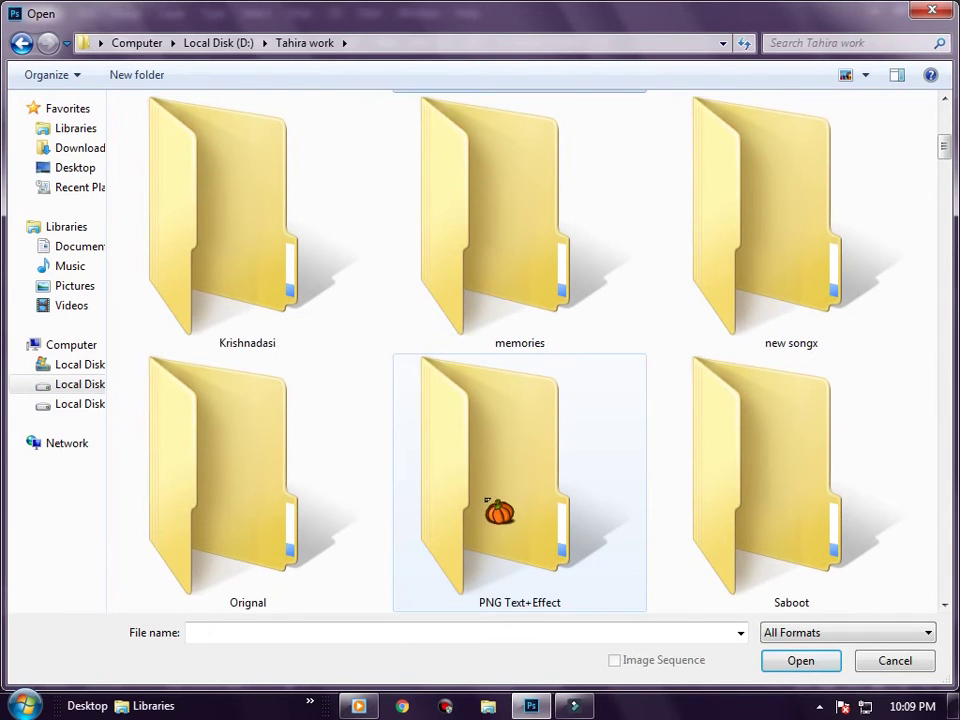
{"action": "double_click", "coordinate": [488, 500]}
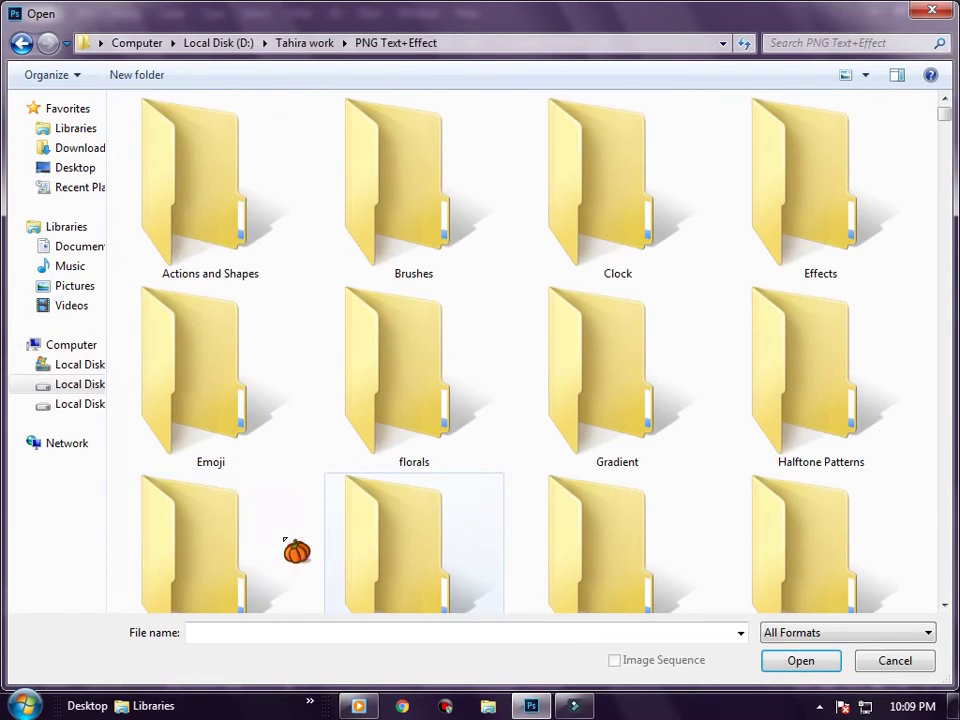
Step: Scroll through the subfolders and select the Tumblr folder
{"action": "left_click", "coordinate": [228, 532]}
{"action": "scroll", "coordinate": [228, 532], "scroll_direction": "down", "scroll_amount": 2}
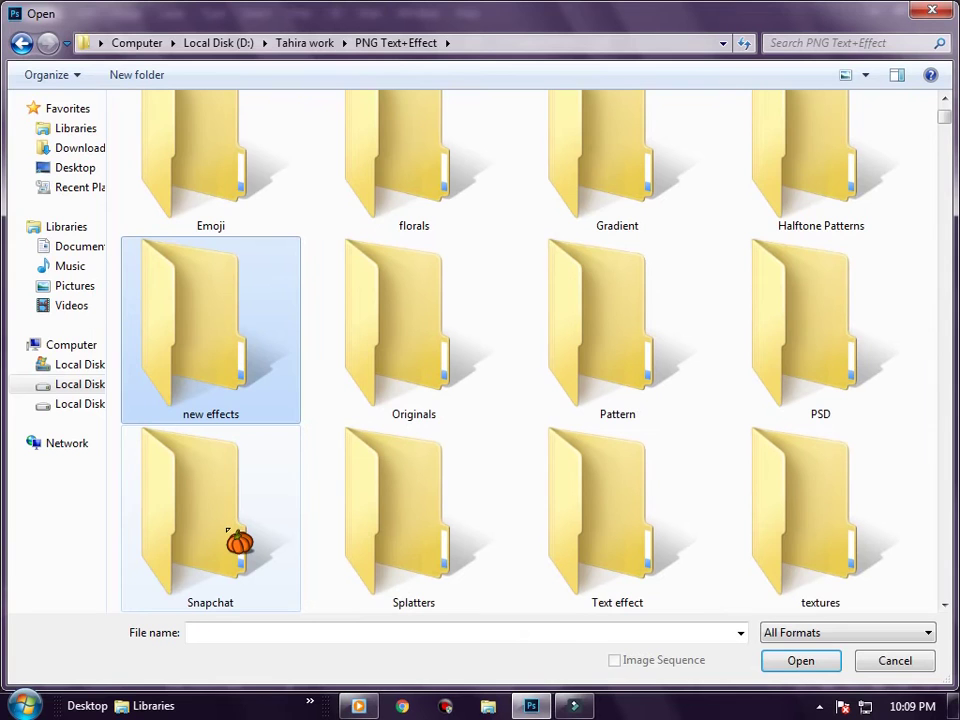
{"action": "left_click", "coordinate": [228, 532]}
{"action": "scroll", "coordinate": [228, 532], "scroll_direction": "down", "scroll_amount": 2}
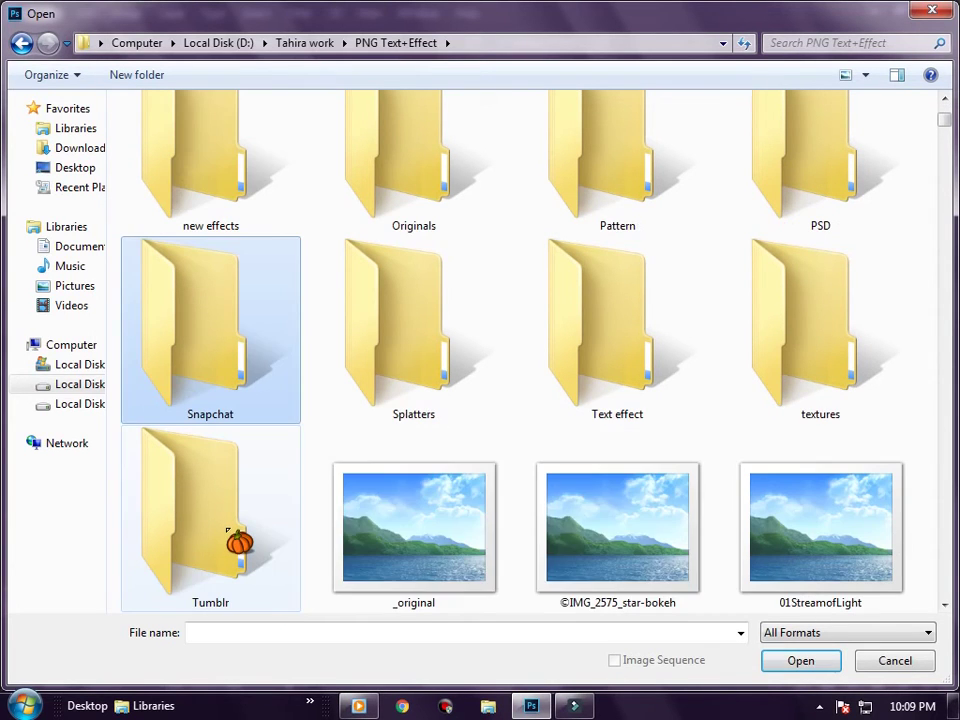
{"action": "left_click", "coordinate": [228, 532]}
Step: Browse the Tumblr folder's images, previewing the minion and Pusheen files
{"action": "double_click", "coordinate": [230, 533]}
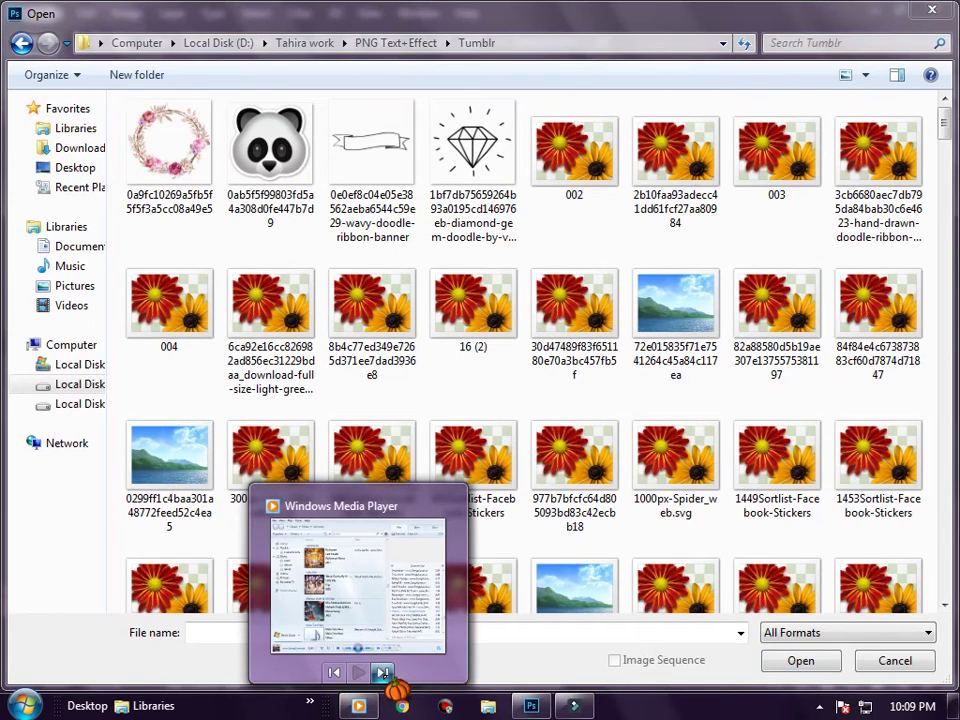
{"action": "left_click", "coordinate": [572, 305]}
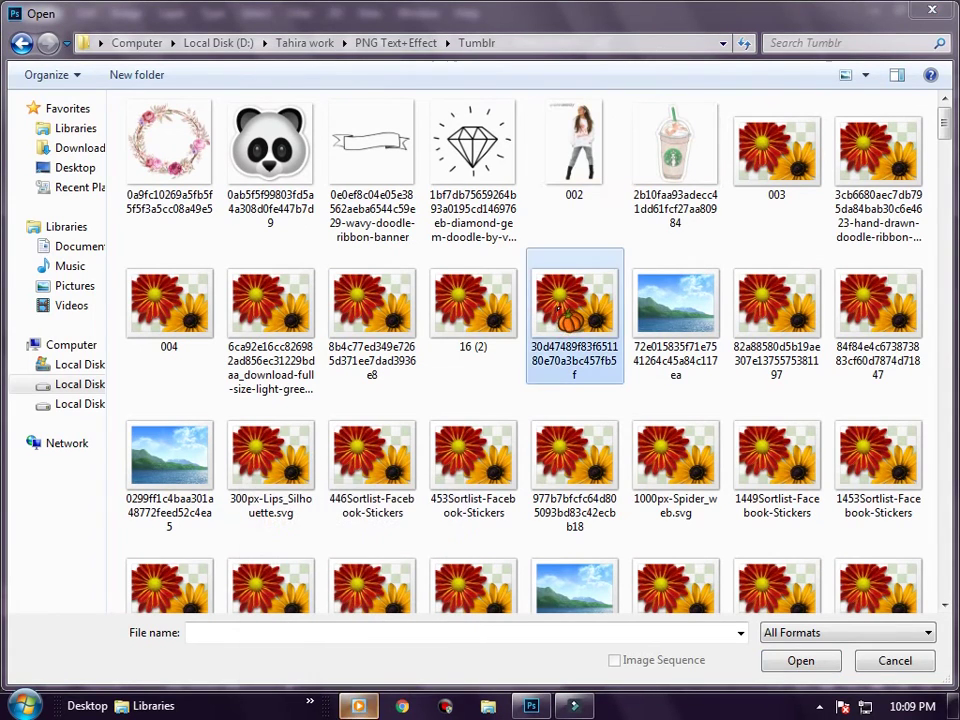
{"action": "left_click", "coordinate": [563, 462]}
{"action": "scroll", "coordinate": [563, 470], "scroll_direction": "down", "scroll_amount": 3}
{"action": "scroll", "coordinate": [563, 482], "scroll_direction": "down", "scroll_amount": 5}
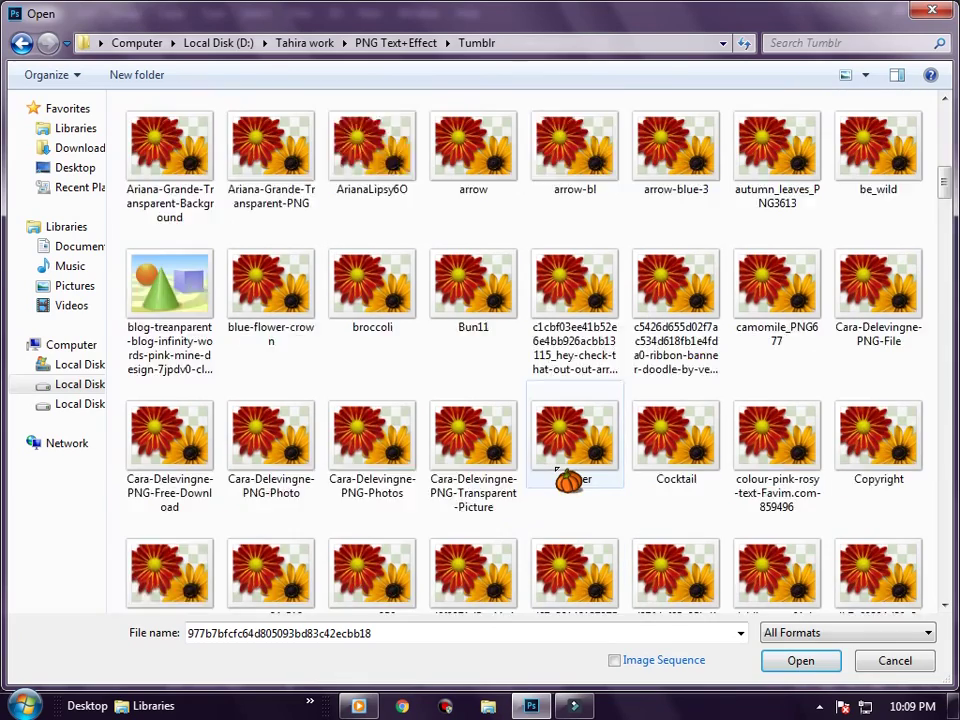
{"action": "scroll", "coordinate": [568, 482], "scroll_direction": "up", "scroll_amount": 5}
{"action": "scroll", "coordinate": [566, 481], "scroll_direction": "up", "scroll_amount": 4}
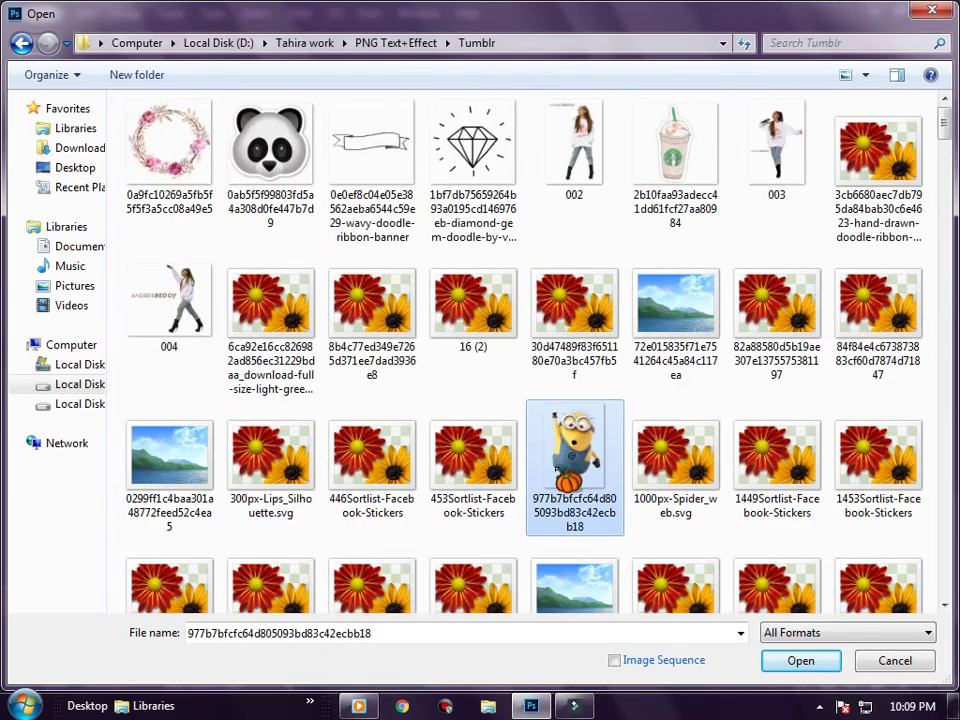
{"action": "scroll", "coordinate": [566, 480], "scroll_direction": "down", "scroll_amount": 3}
{"action": "scroll", "coordinate": [566, 478], "scroll_direction": "up", "scroll_amount": 3}
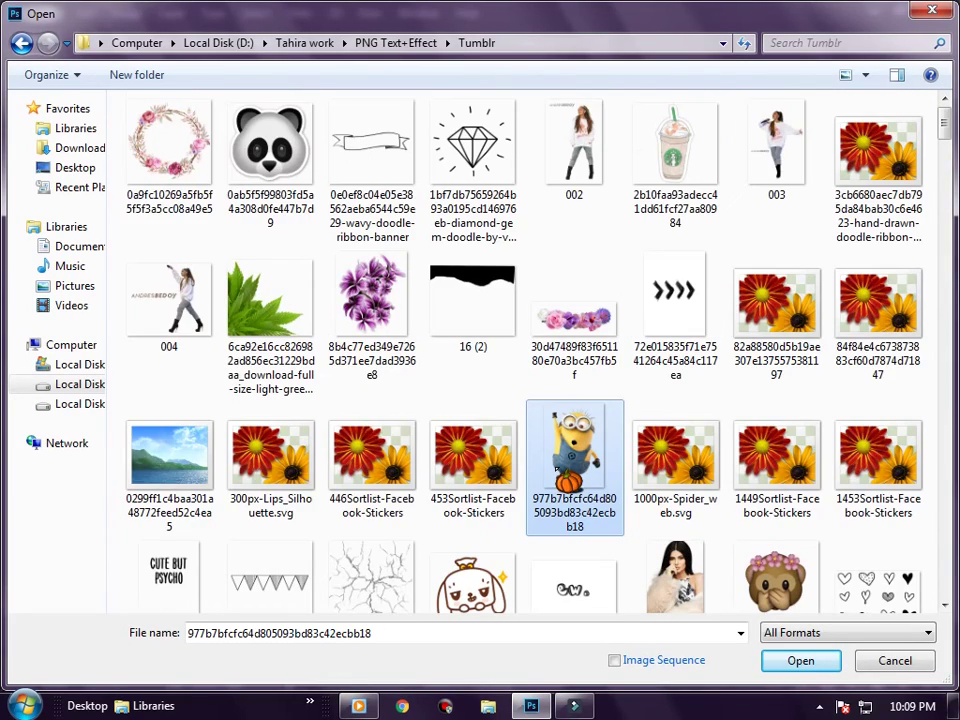
{"action": "scroll", "coordinate": [558, 470], "scroll_direction": "down", "scroll_amount": 5}
{"action": "scroll", "coordinate": [568, 481], "scroll_direction": "down", "scroll_amount": 3}
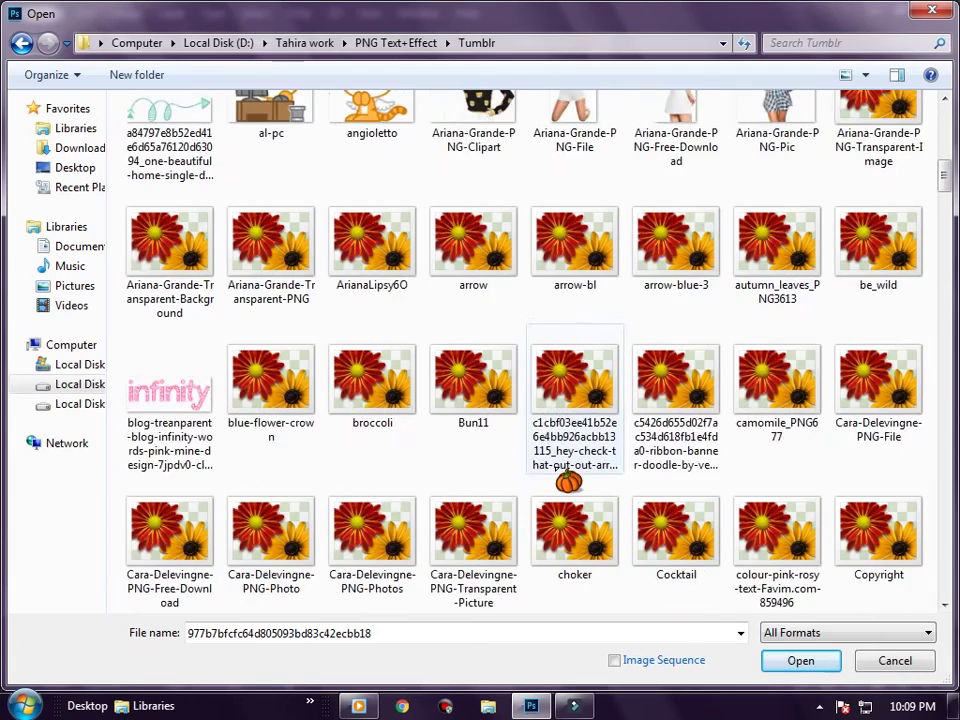
{"action": "scroll", "coordinate": [568, 481], "scroll_direction": "down", "scroll_amount": 3}
{"action": "scroll", "coordinate": [568, 481], "scroll_direction": "down", "scroll_amount": 3}
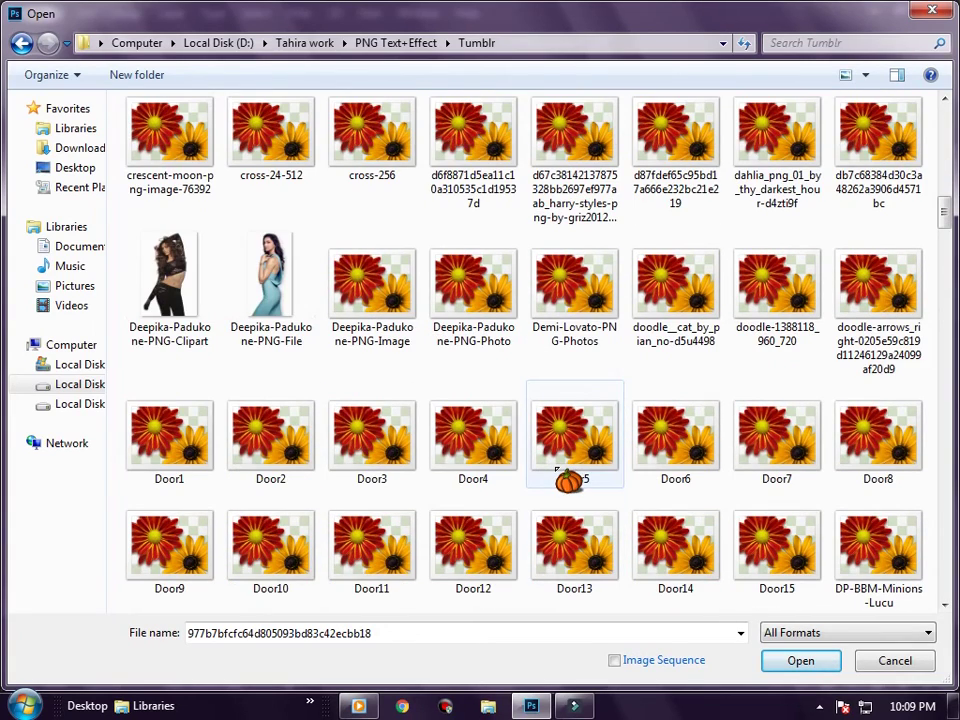
{"action": "scroll", "coordinate": [566, 479], "scroll_direction": "up", "scroll_amount": 1}
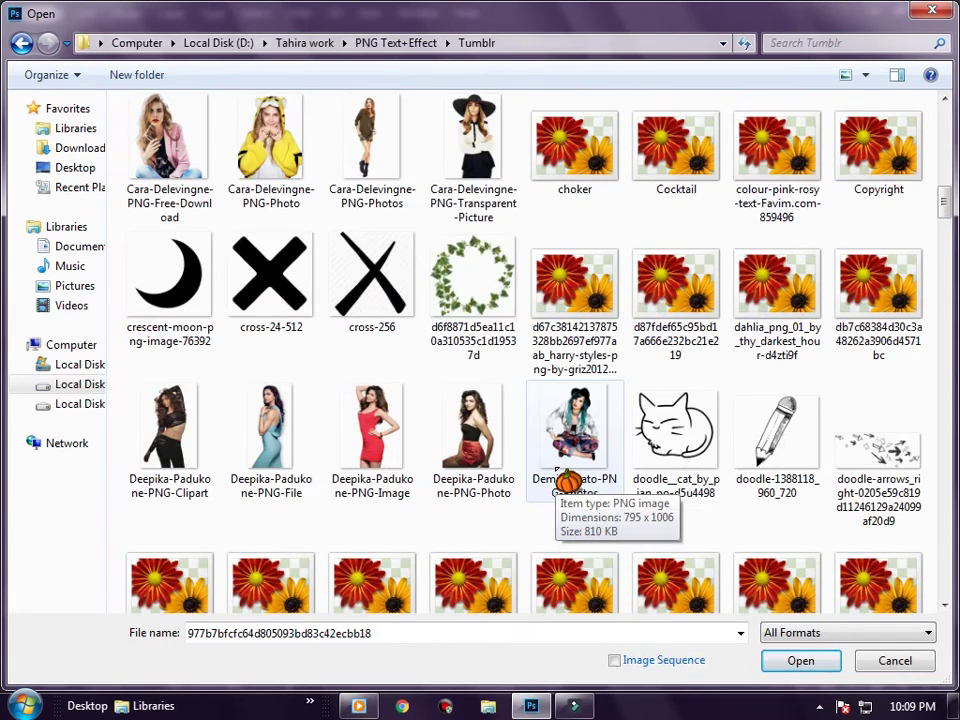
{"action": "scroll", "coordinate": [557, 469], "scroll_direction": "down", "scroll_amount": 1}
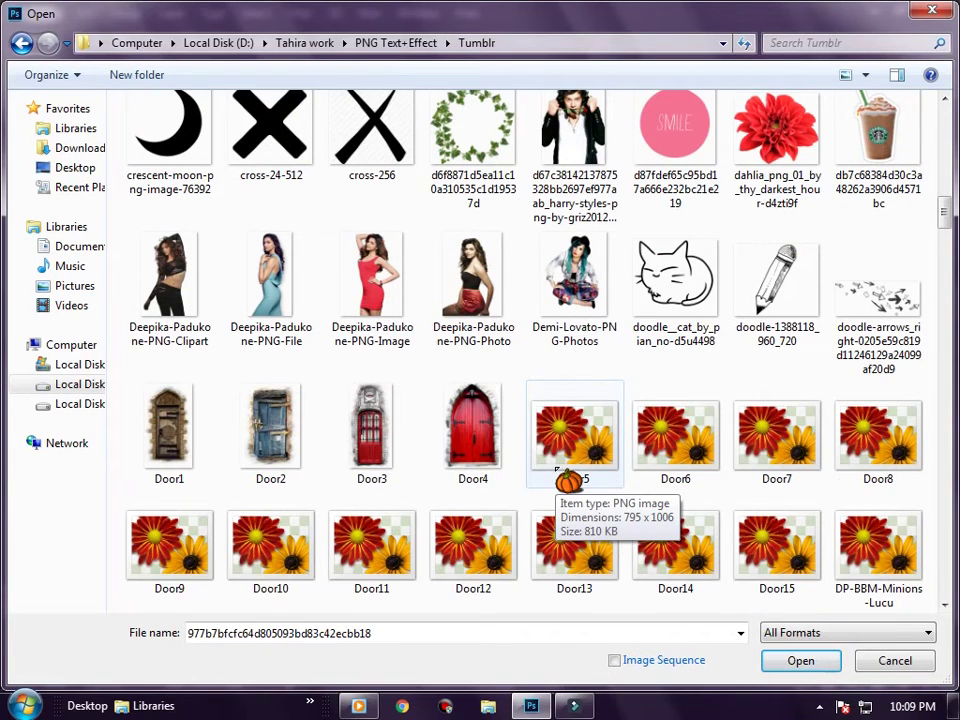
{"action": "scroll", "coordinate": [568, 481], "scroll_direction": "down", "scroll_amount": 2}
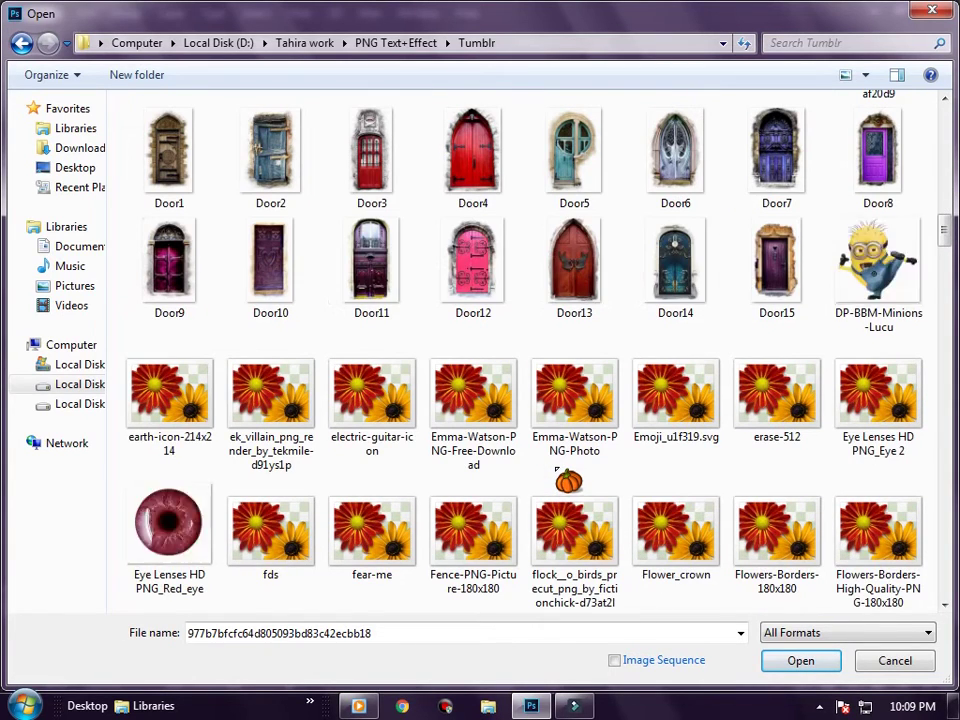
{"action": "scroll", "coordinate": [557, 470], "scroll_direction": "down", "scroll_amount": 2}
{"action": "scroll", "coordinate": [557, 470], "scroll_direction": "down", "scroll_amount": 2}
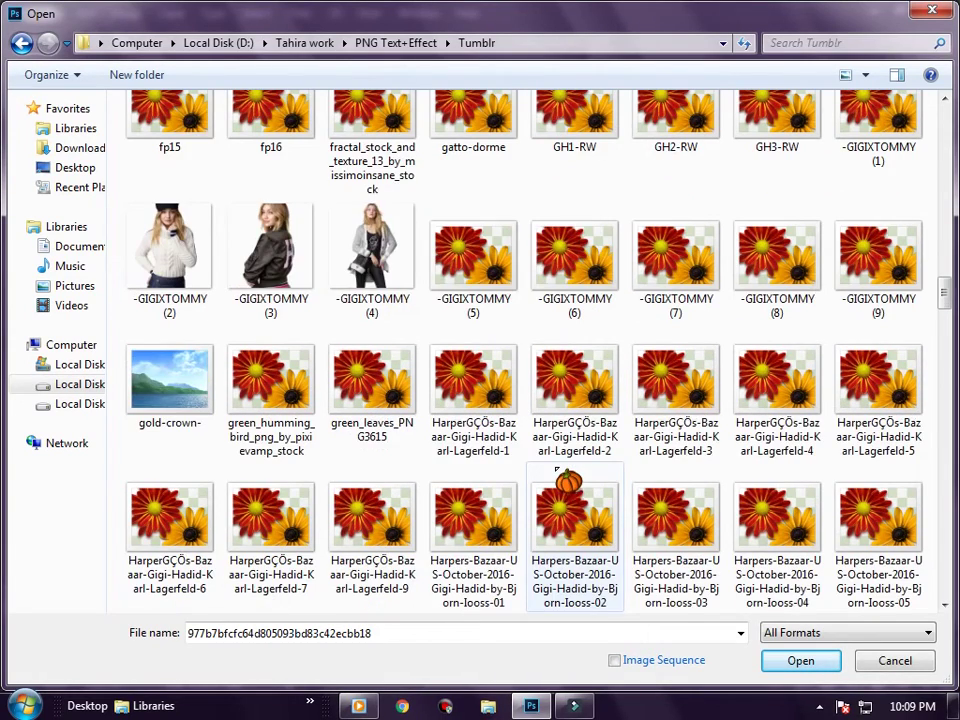
{"action": "scroll", "coordinate": [557, 470], "scroll_direction": "down", "scroll_amount": 2}
{"action": "scroll", "coordinate": [557, 470], "scroll_direction": "up", "scroll_amount": 3}
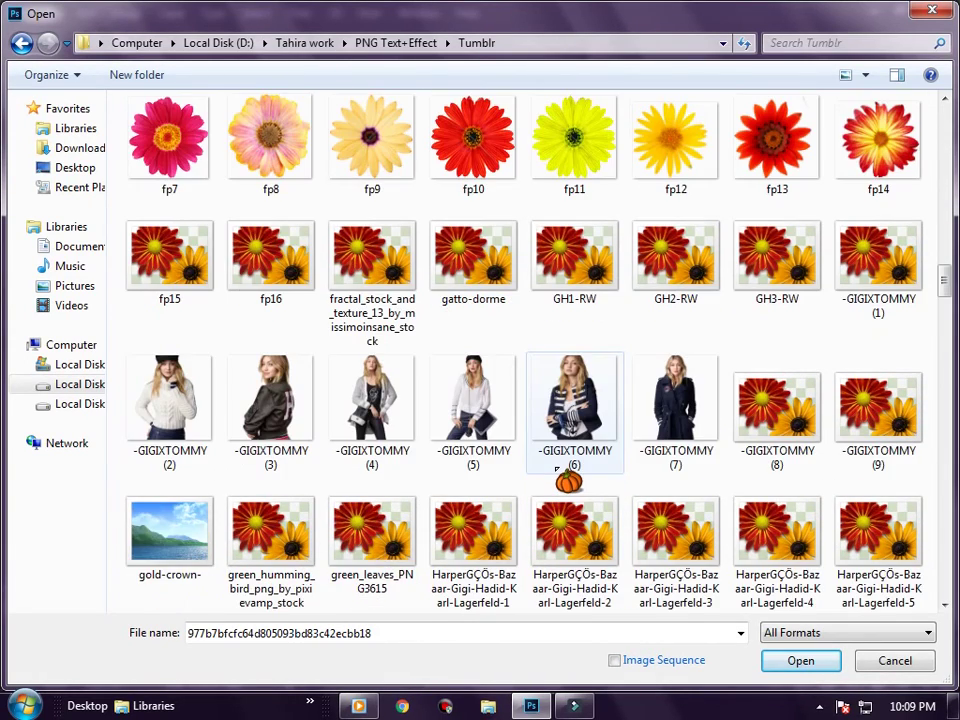
{"action": "mouse_move", "coordinate": [574, 262]}
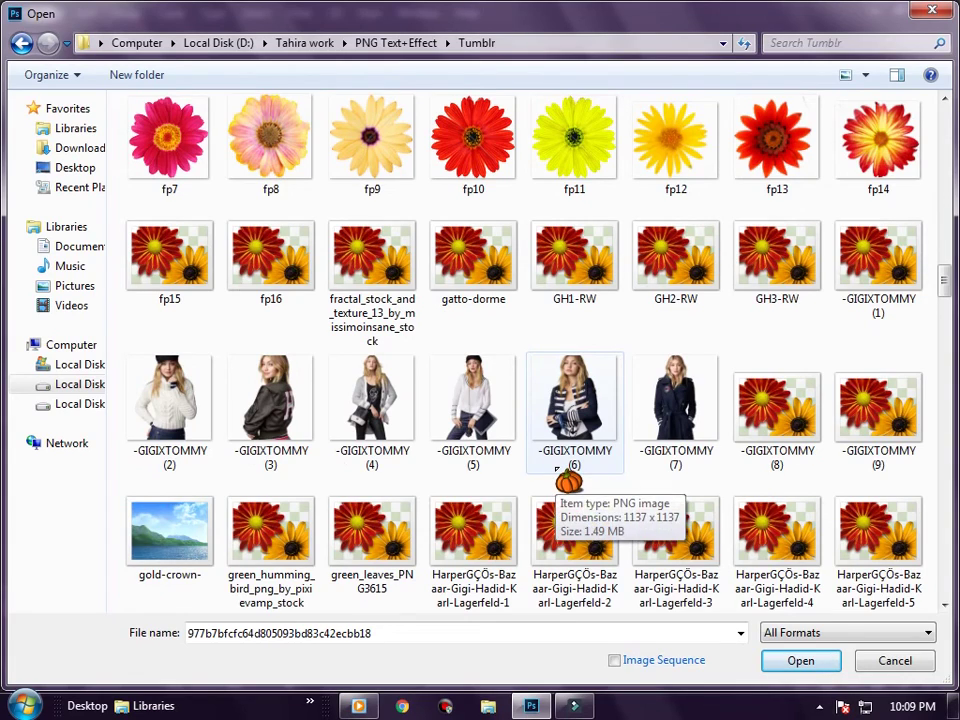
{"action": "scroll", "coordinate": [557, 470], "scroll_direction": "up", "scroll_amount": 2}
{"action": "scroll", "coordinate": [557, 470], "scroll_direction": "down", "scroll_amount": 5}
{"action": "scroll", "coordinate": [557, 468], "scroll_direction": "down", "scroll_amount": 3}
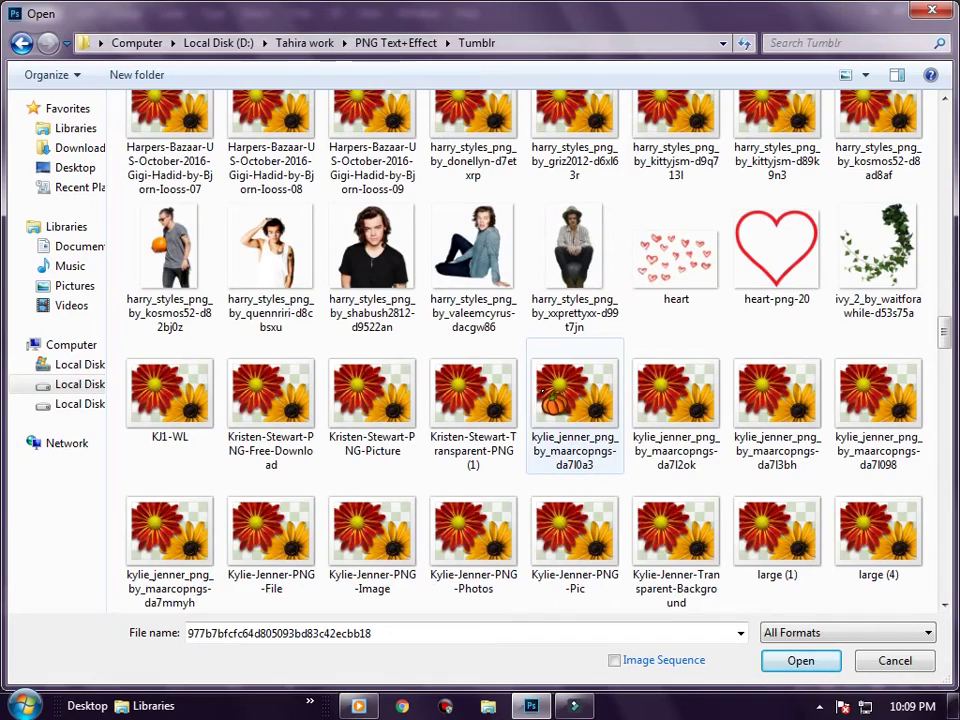
{"action": "scroll", "coordinate": [553, 400], "scroll_direction": "up", "scroll_amount": 1}
{"action": "scroll", "coordinate": [553, 400], "scroll_direction": "down", "scroll_amount": 1}
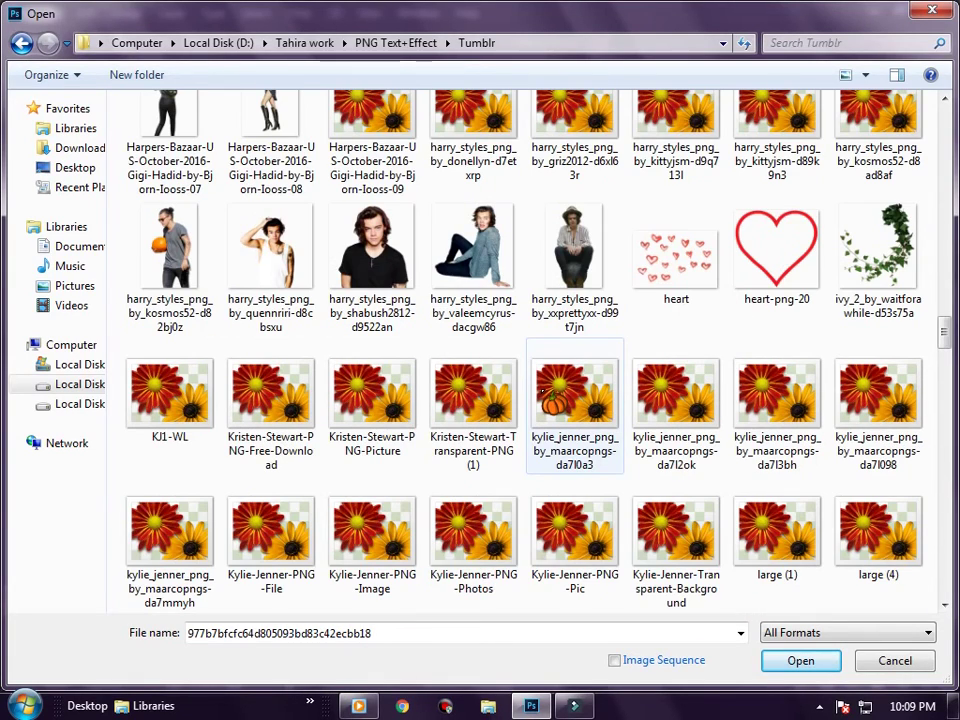
{"action": "scroll", "coordinate": [553, 402], "scroll_direction": "down", "scroll_amount": 3}
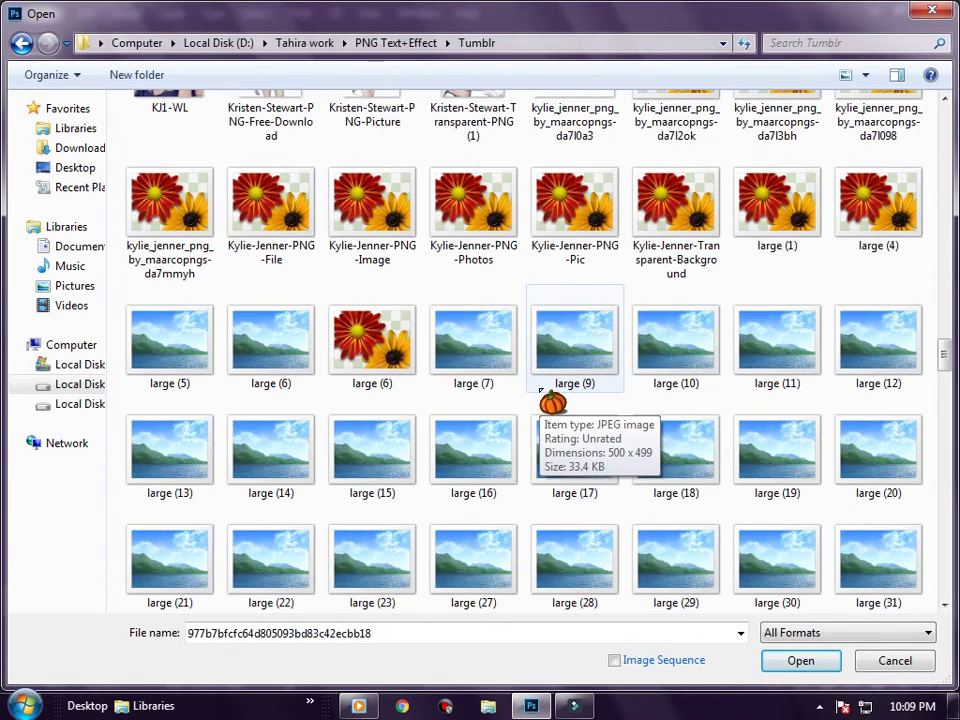
{"action": "scroll", "coordinate": [541, 392], "scroll_direction": "down", "scroll_amount": 4}
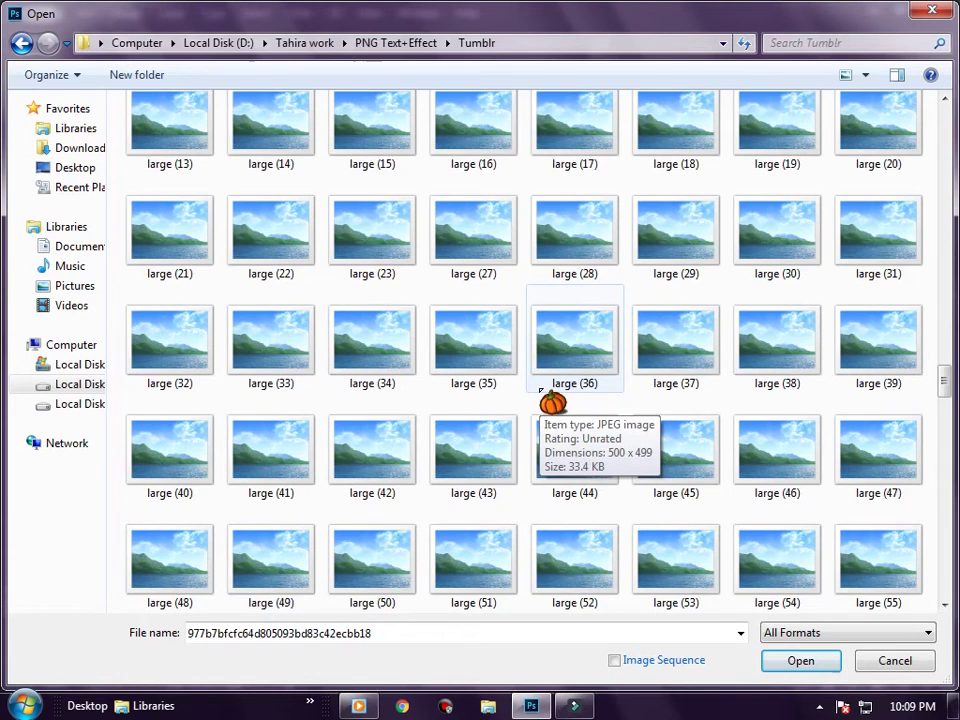
{"action": "scroll", "coordinate": [541, 392], "scroll_direction": "up", "scroll_amount": 4}
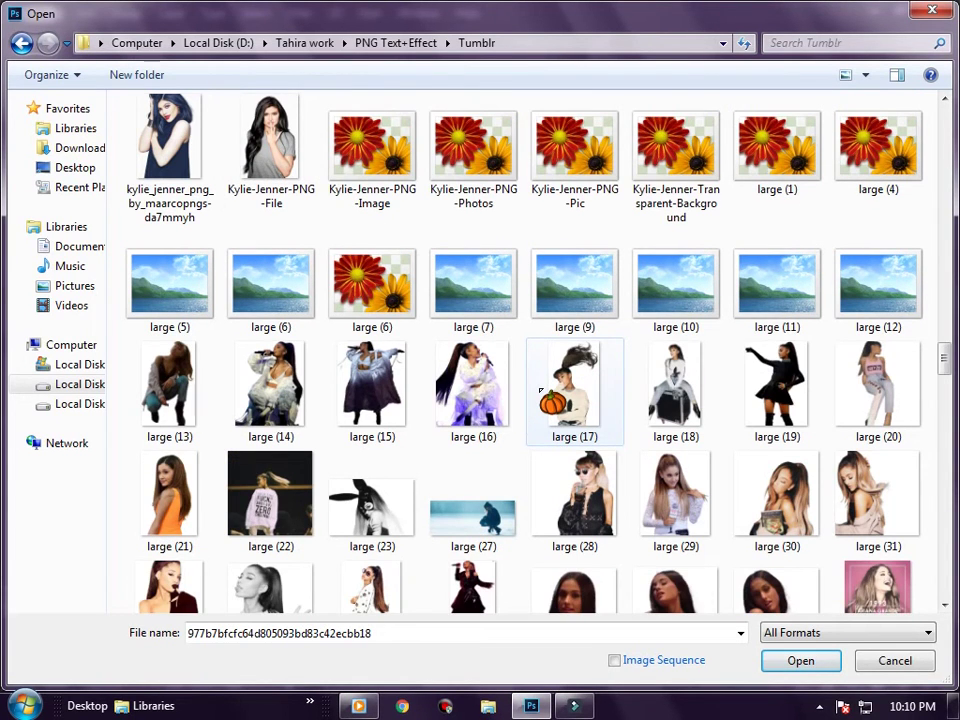
{"action": "scroll", "coordinate": [541, 392], "scroll_direction": "down", "scroll_amount": 6}
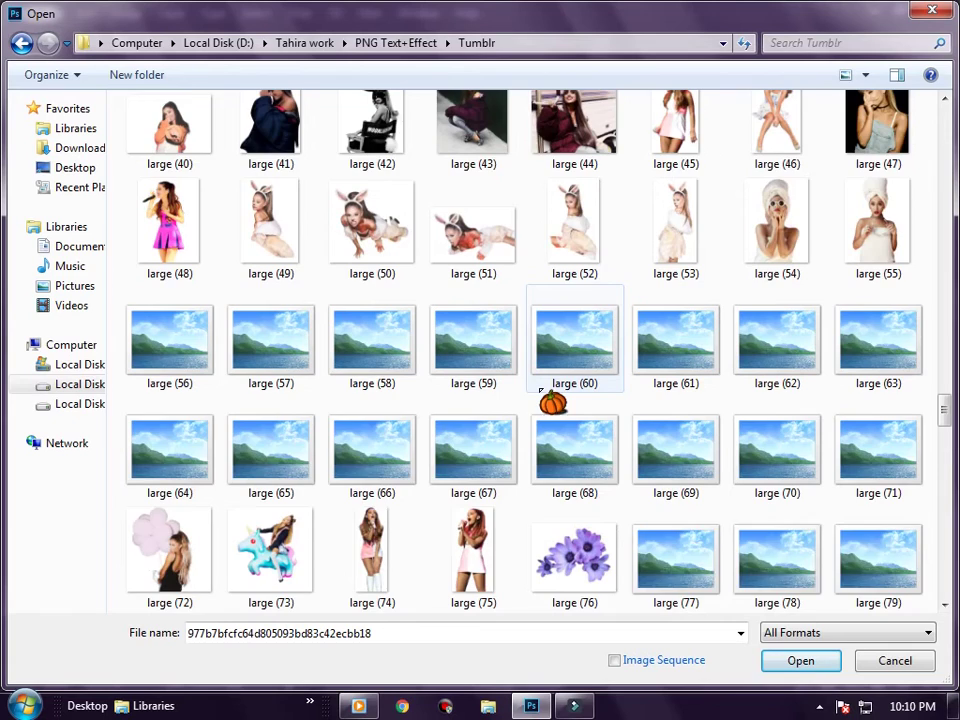
{"action": "scroll", "coordinate": [541, 392], "scroll_direction": "down", "scroll_amount": 4}
{"action": "scroll", "coordinate": [541, 392], "scroll_direction": "down", "scroll_amount": 2}
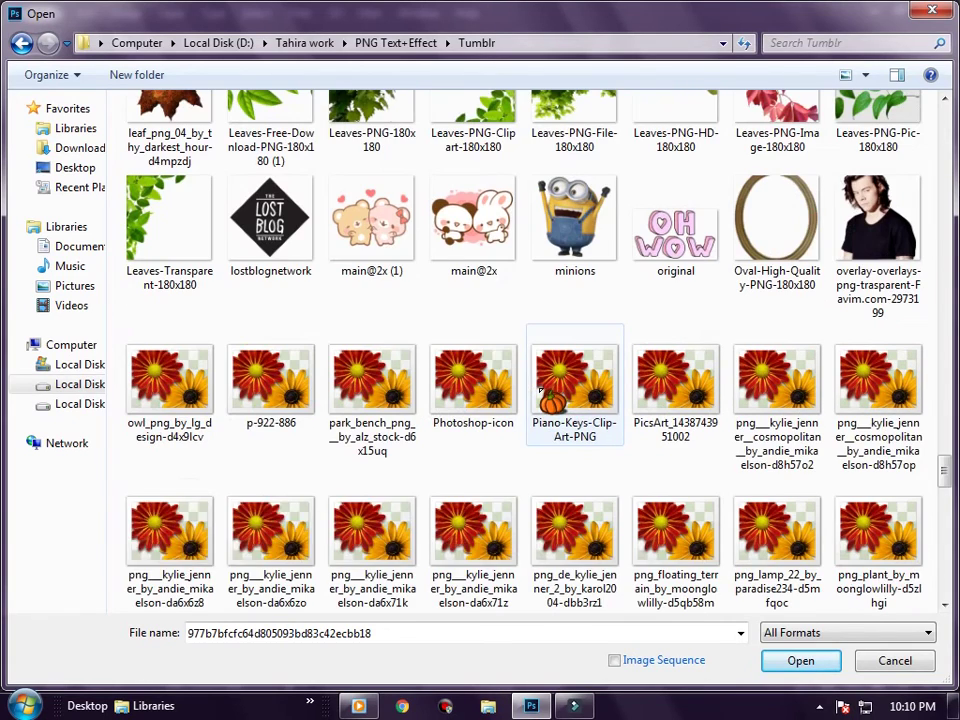
{"action": "scroll", "coordinate": [541, 392], "scroll_direction": "down", "scroll_amount": 2}
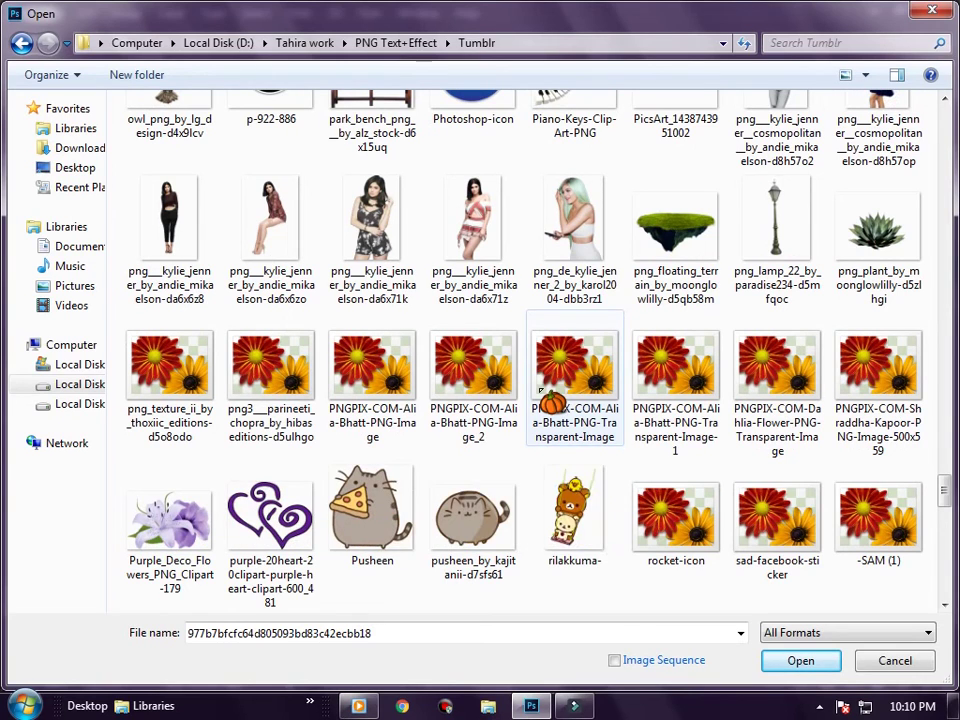
{"action": "left_click", "coordinate": [412, 540]}
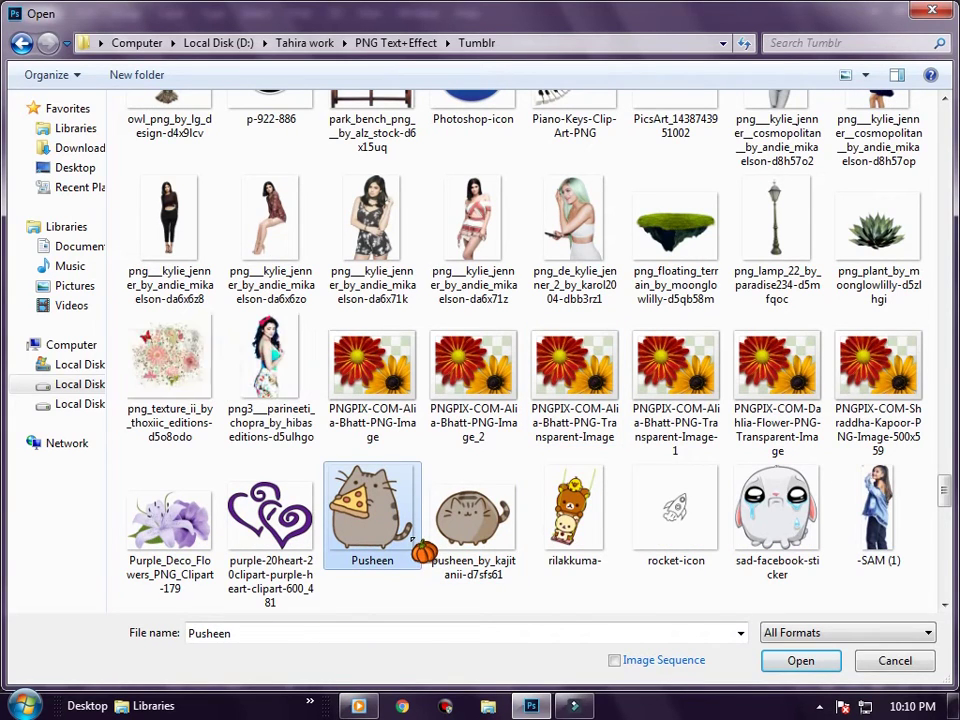
Step: Find the lace choker PNG 1487717823840884126.png and open it
{"action": "scroll", "coordinate": [411, 538], "scroll_direction": "down", "scroll_amount": 2}
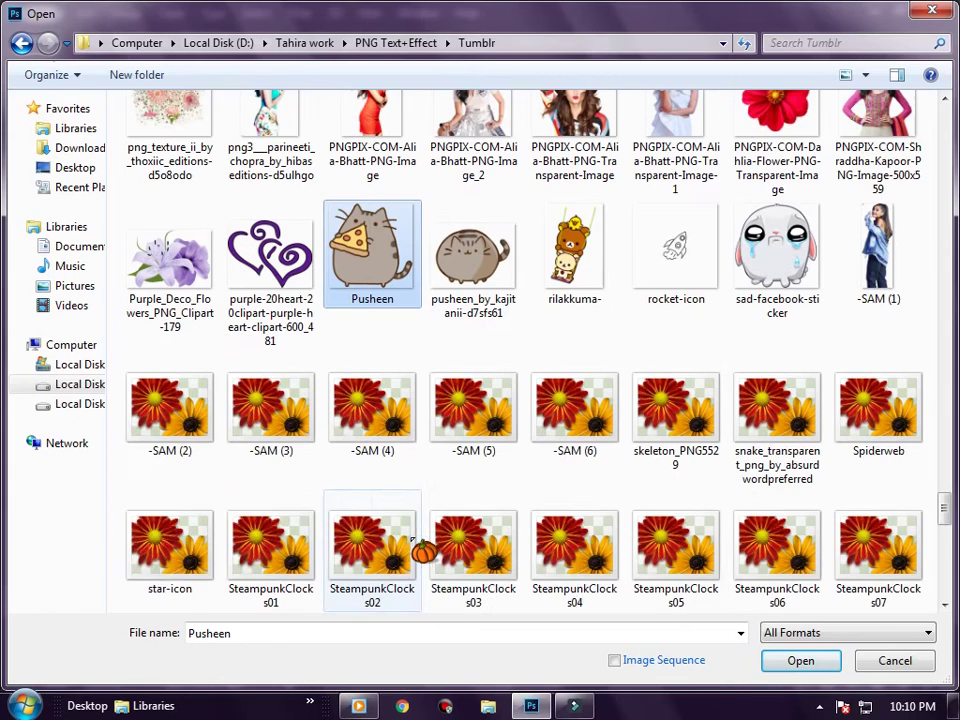
{"action": "scroll", "coordinate": [412, 540], "scroll_direction": "down", "scroll_amount": 2}
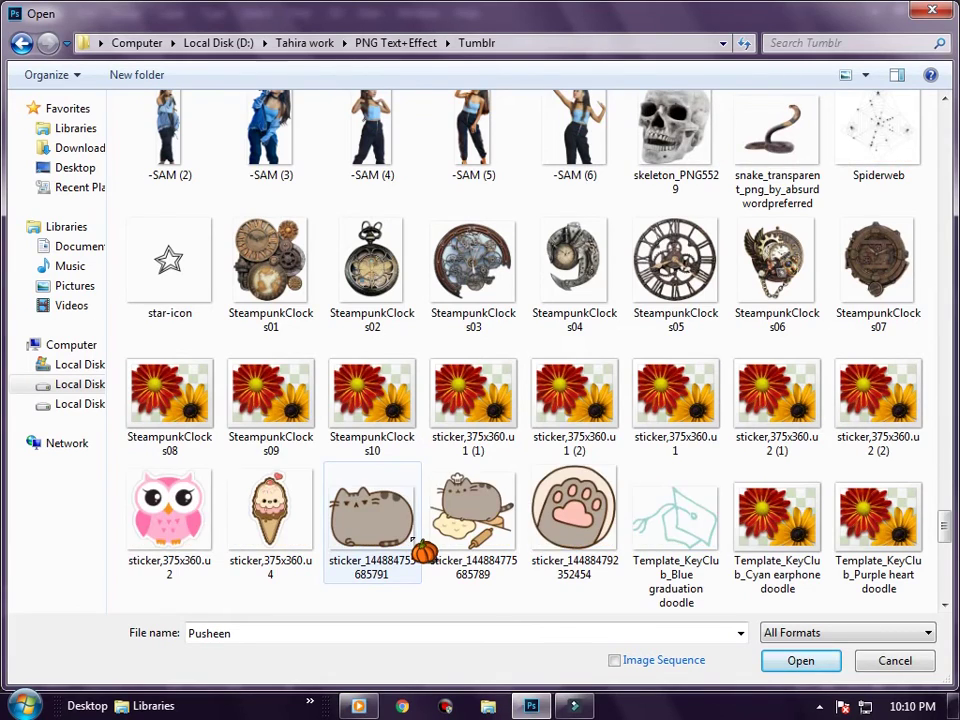
{"action": "scroll", "coordinate": [412, 545], "scroll_direction": "down", "scroll_amount": 3}
{"action": "scroll", "coordinate": [412, 545], "scroll_direction": "down", "scroll_amount": 3}
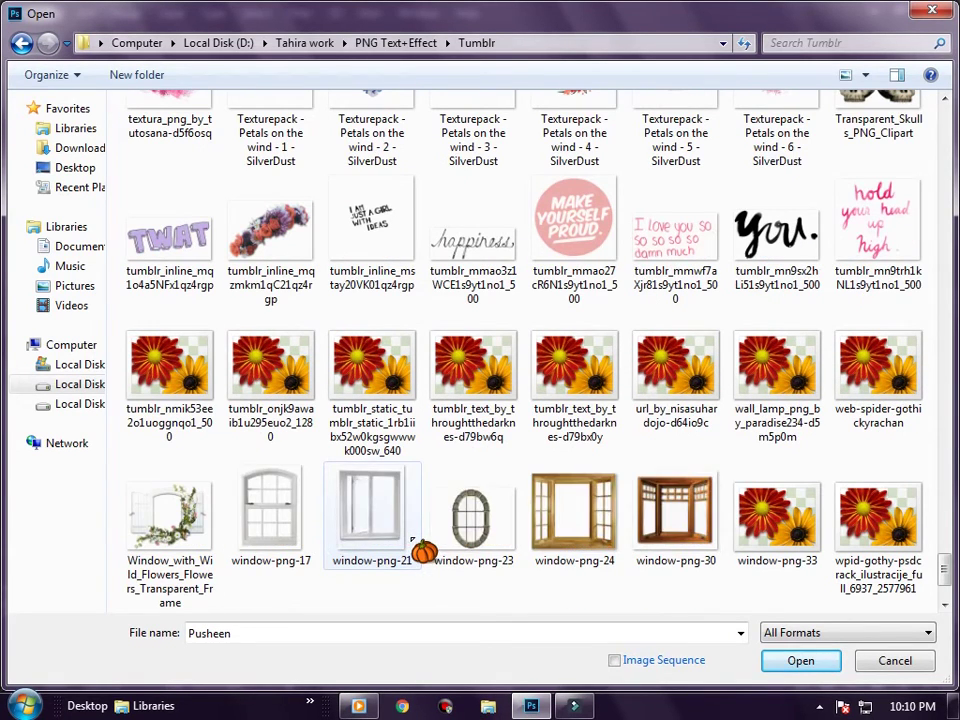
{"action": "scroll", "coordinate": [412, 545], "scroll_direction": "down", "scroll_amount": 2}
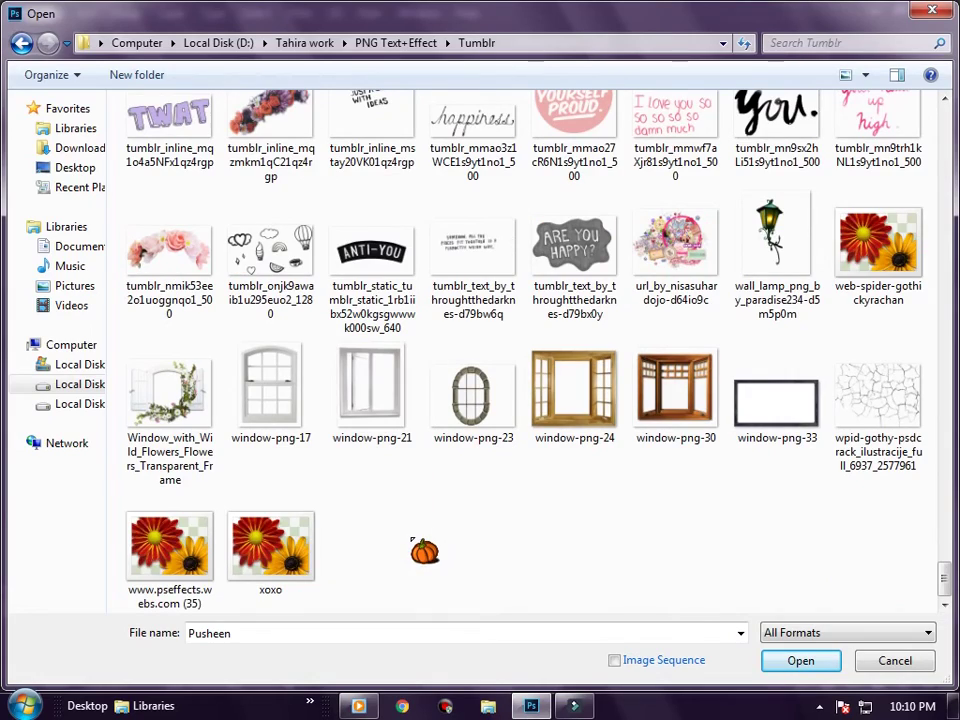
{"action": "scroll", "coordinate": [412, 540], "scroll_direction": "up", "scroll_amount": 3}
{"action": "scroll", "coordinate": [412, 540], "scroll_direction": "up", "scroll_amount": 2}
{"action": "scroll", "coordinate": [412, 540], "scroll_direction": "up", "scroll_amount": 2}
{"action": "scroll", "coordinate": [412, 540], "scroll_direction": "up", "scroll_amount": 2}
{"action": "scroll", "coordinate": [412, 540], "scroll_direction": "up", "scroll_amount": 2}
{"action": "scroll", "coordinate": [412, 540], "scroll_direction": "up", "scroll_amount": 5}
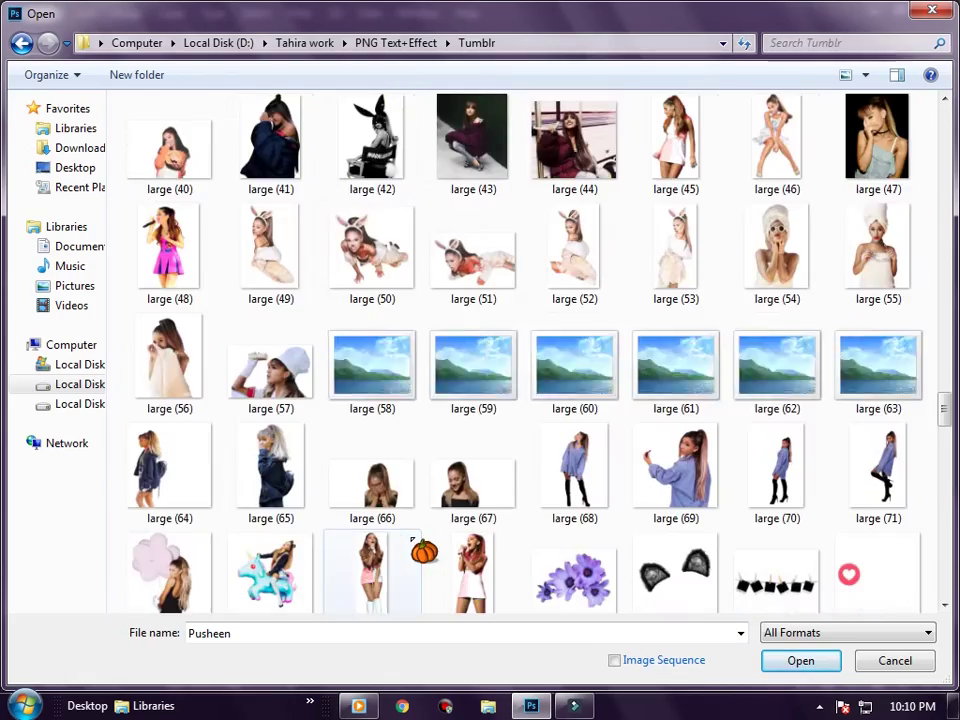
{"action": "scroll", "coordinate": [412, 540], "scroll_direction": "up", "scroll_amount": 3}
{"action": "scroll", "coordinate": [412, 540], "scroll_direction": "up", "scroll_amount": 3}
{"action": "scroll", "coordinate": [412, 540], "scroll_direction": "up", "scroll_amount": 3}
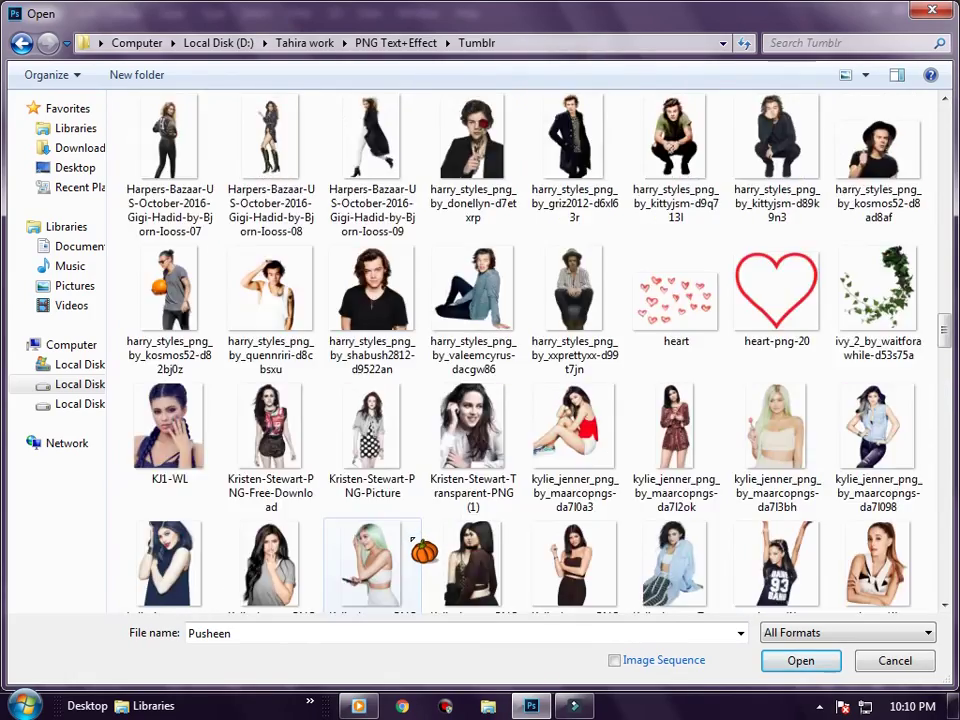
{"action": "scroll", "coordinate": [412, 540], "scroll_direction": "up", "scroll_amount": 3}
{"action": "scroll", "coordinate": [412, 540], "scroll_direction": "up", "scroll_amount": 3}
{"action": "scroll", "coordinate": [412, 540], "scroll_direction": "up", "scroll_amount": 3}
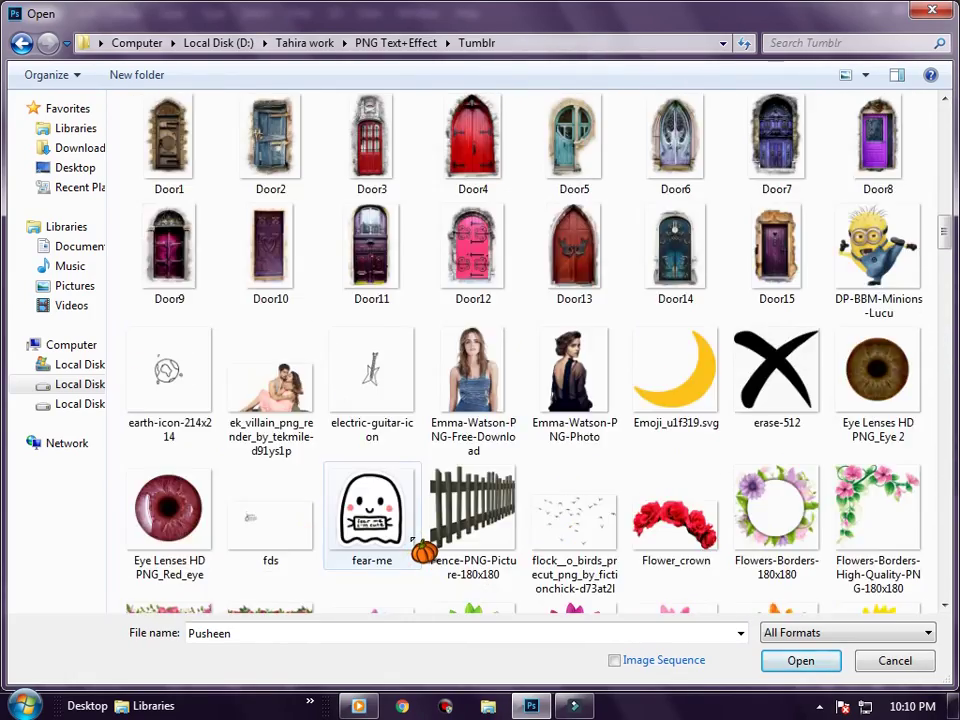
{"action": "scroll", "coordinate": [412, 540], "scroll_direction": "up", "scroll_amount": 3}
{"action": "scroll", "coordinate": [412, 540], "scroll_direction": "up", "scroll_amount": 3}
{"action": "scroll", "coordinate": [412, 540], "scroll_direction": "up", "scroll_amount": 3}
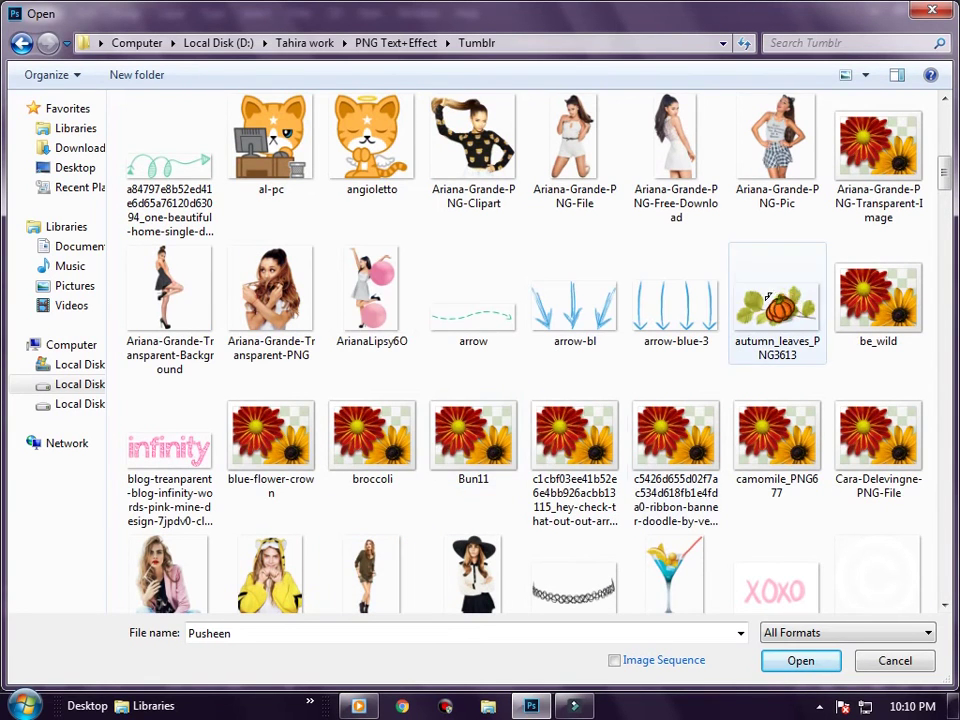
{"action": "scroll", "coordinate": [511, 493], "scroll_direction": "up", "scroll_amount": 3}
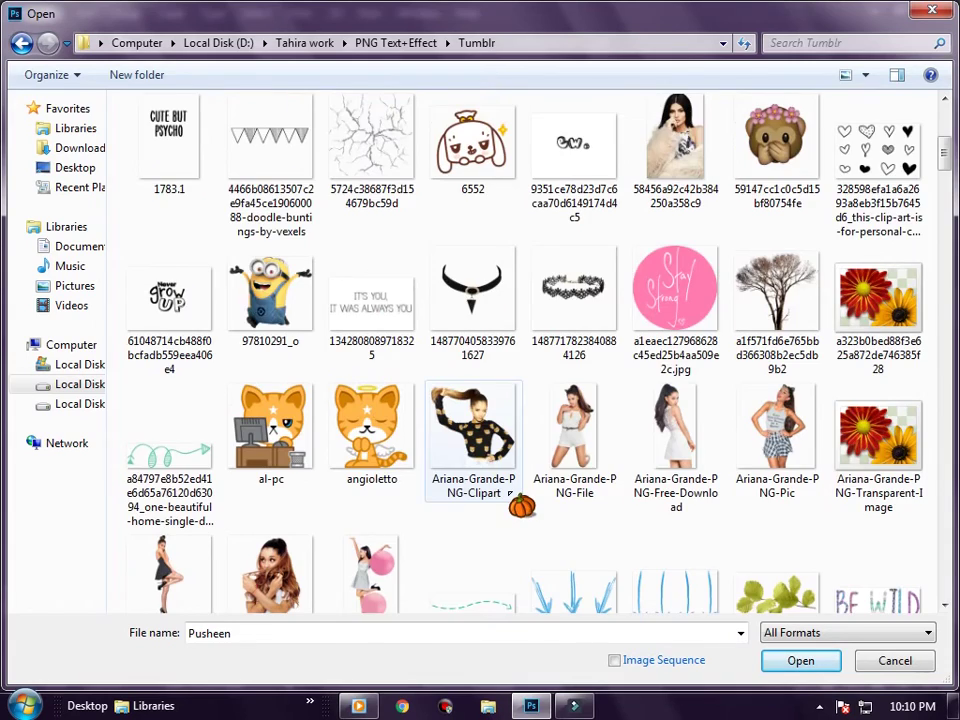
{"action": "scroll", "coordinate": [509, 492], "scroll_direction": "up", "scroll_amount": 3}
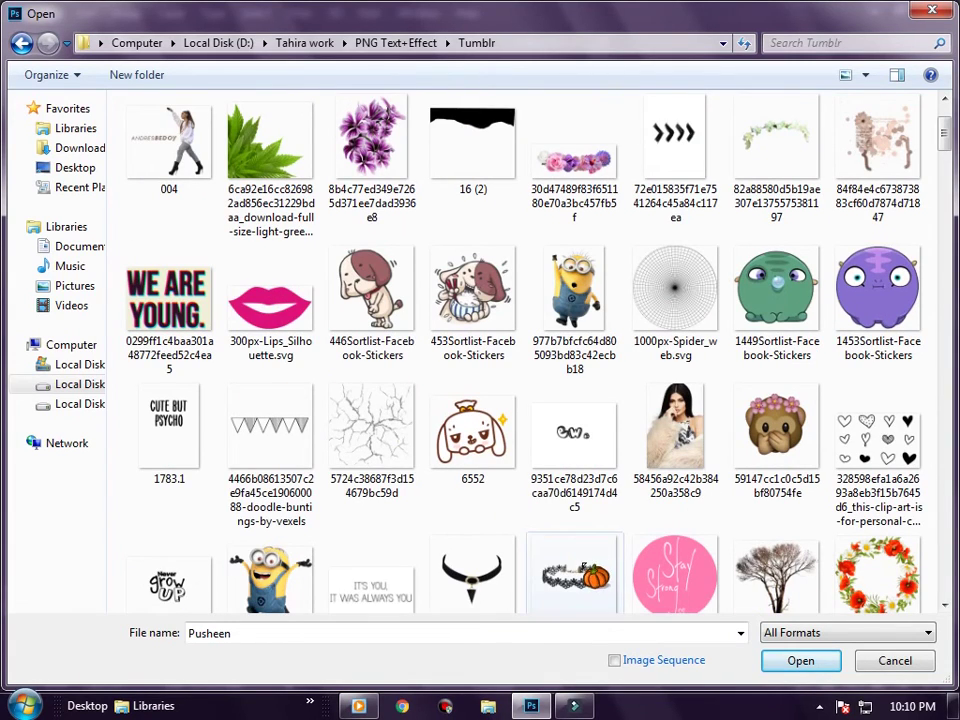
{"action": "left_click", "coordinate": [580, 570]}
{"action": "scroll", "coordinate": [584, 565], "scroll_direction": "up", "scroll_amount": 3}
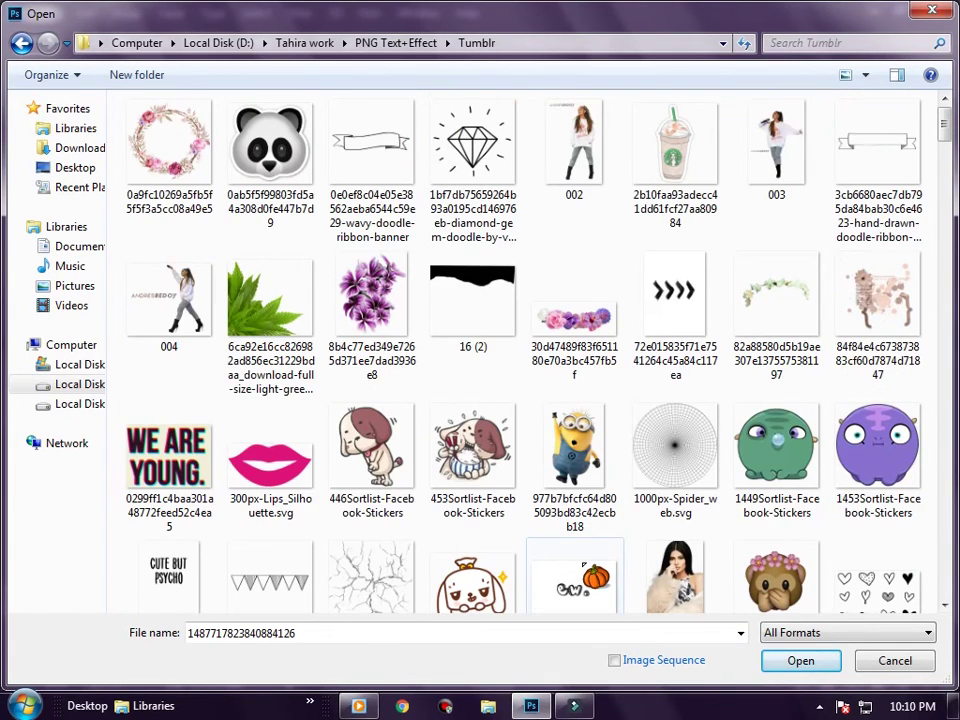
{"action": "scroll", "coordinate": [587, 570], "scroll_direction": "down", "scroll_amount": 3}
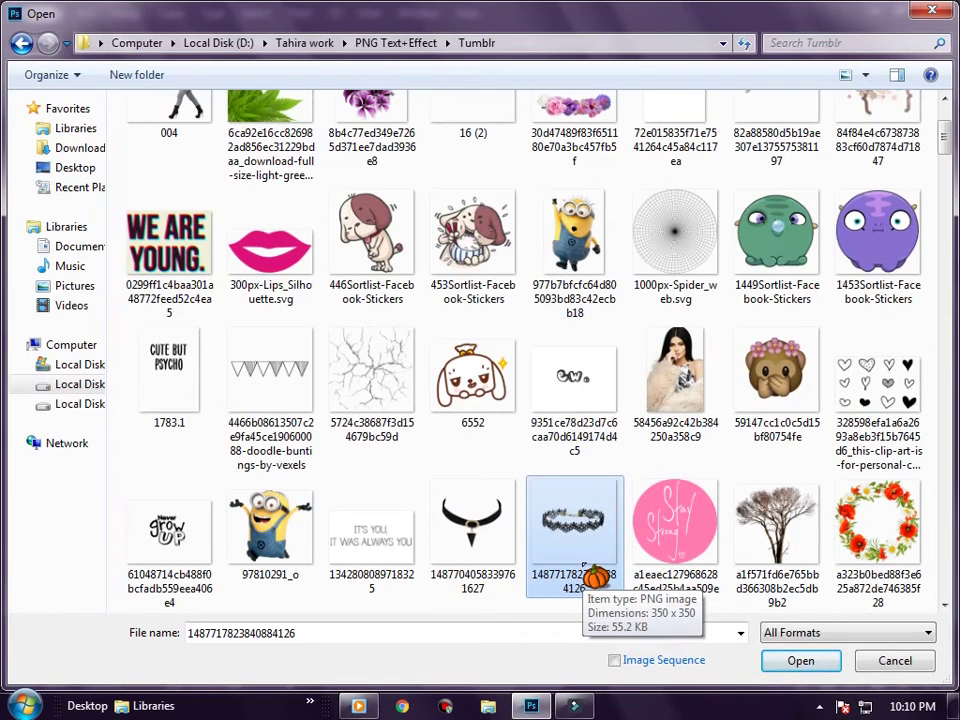
{"action": "double_click", "coordinate": [588, 572]}
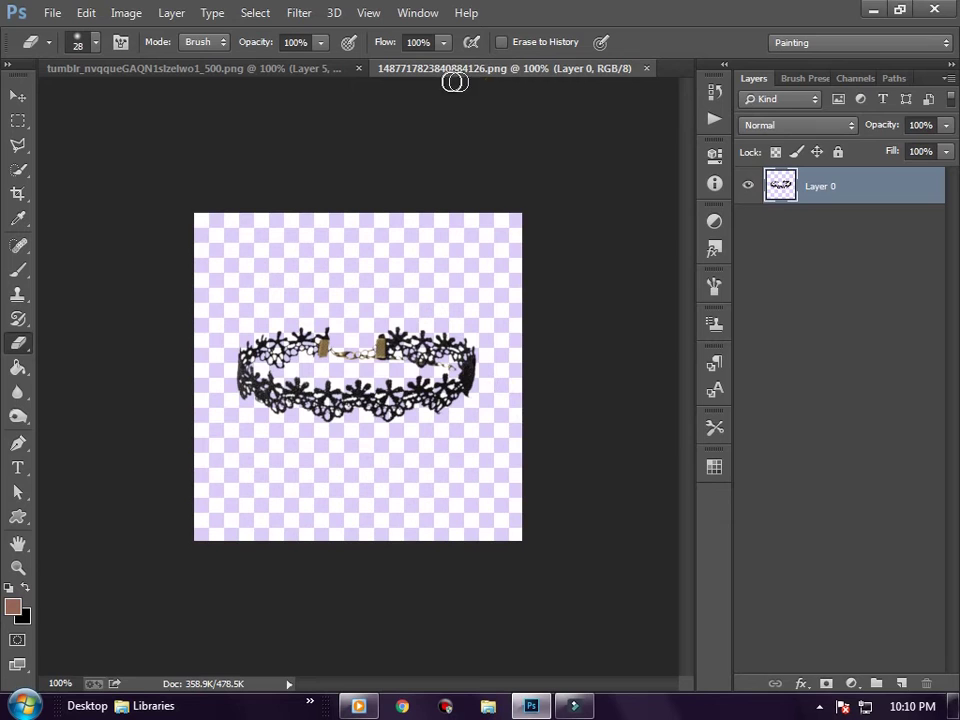
Step: Bring the choker into the portrait and scale it to about half size on the neck
{"action": "left_click_drag", "start_coordinate": [455, 81], "coordinate": [729, 244]}
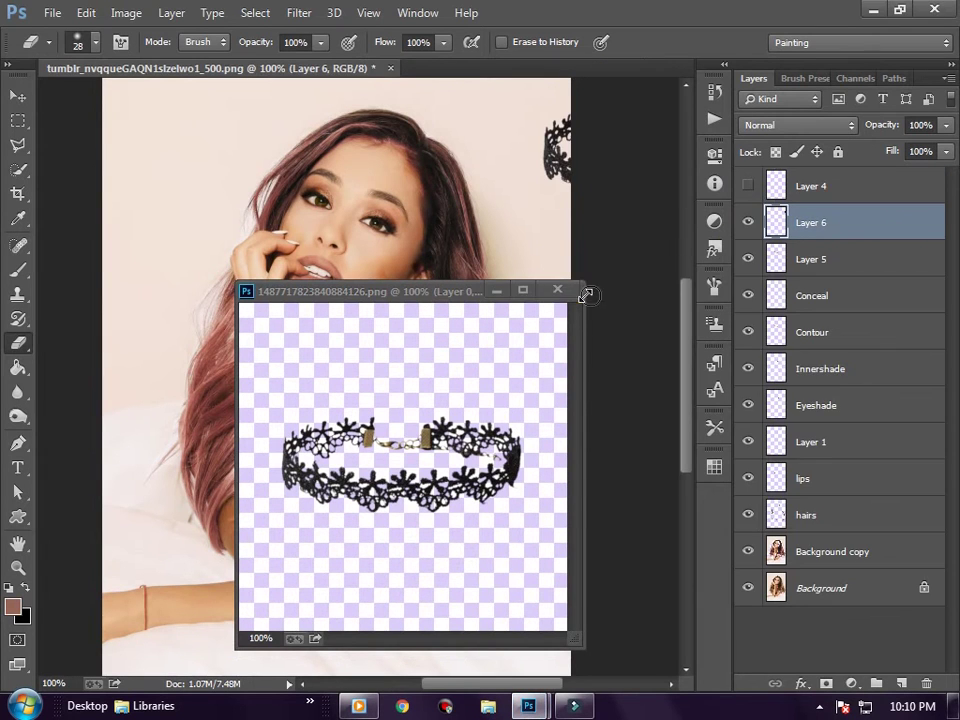
{"action": "left_click", "coordinate": [557, 290]}
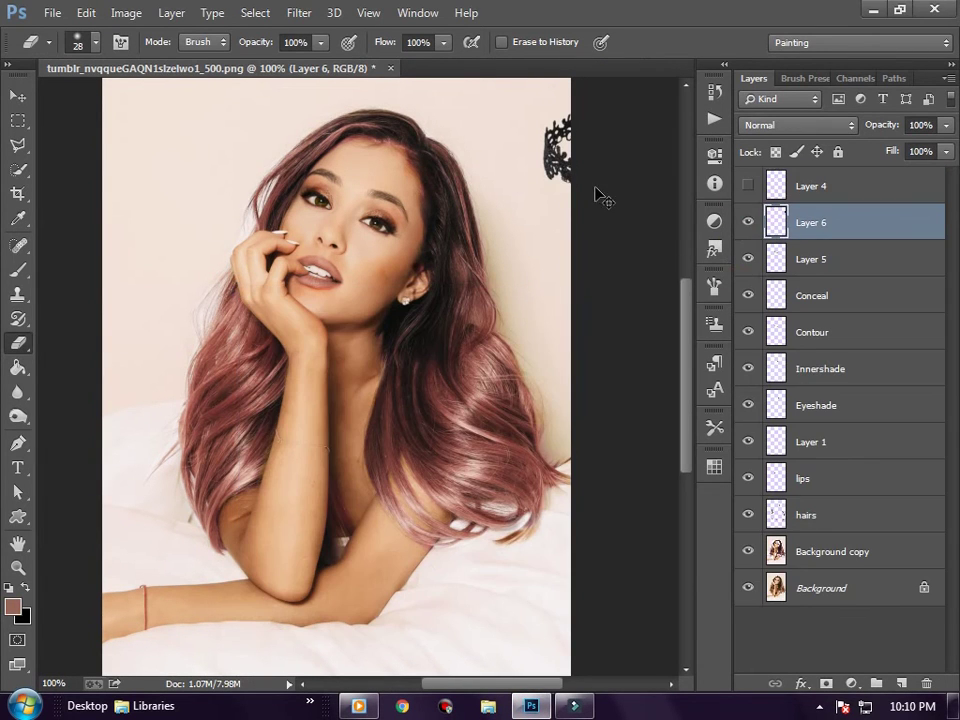
{"action": "key", "text": "ctrl+t"}
{"action": "left_click_drag", "start_coordinate": [621, 171], "coordinate": [302, 394]}
{"action": "mouse_move", "coordinate": [501, 401]}
{"action": "left_mouse_down"}
{"action": "mouse_move", "coordinate": [376, 352]}
{"action": "mouse_move", "coordinate": [376, 360]}
{"action": "mouse_move", "coordinate": [388, 363]}
{"action": "mouse_move", "coordinate": [386, 351]}
{"action": "left_mouse_up"}
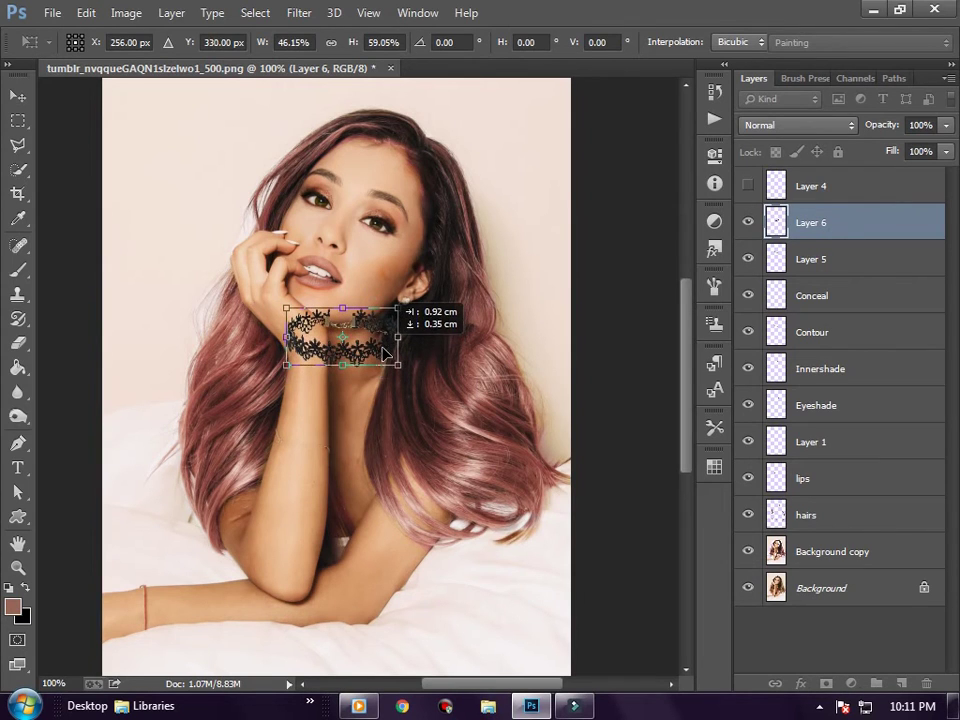
{"action": "key", "text": "Return"}
Step: Erase the choker's left end, nudge it lower, and set the brush to 15 px
{"action": "key", "text": "e"}
{"action": "mouse_move", "coordinate": [300, 322]}
{"action": "left_mouse_down"}
{"action": "mouse_move", "coordinate": [297, 353]}
{"action": "mouse_move", "coordinate": [290, 318]}
{"action": "left_mouse_up"}
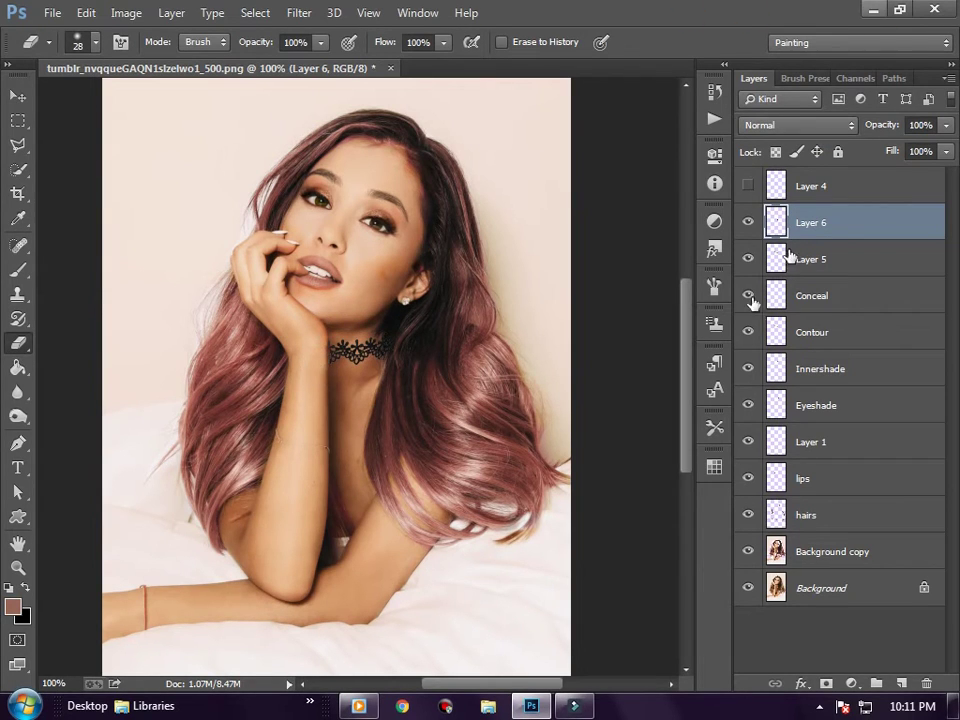
{"action": "key", "text": "ctrl+t"}
{"action": "left_click_drag", "start_coordinate": [369, 350], "coordinate": [393, 374]}
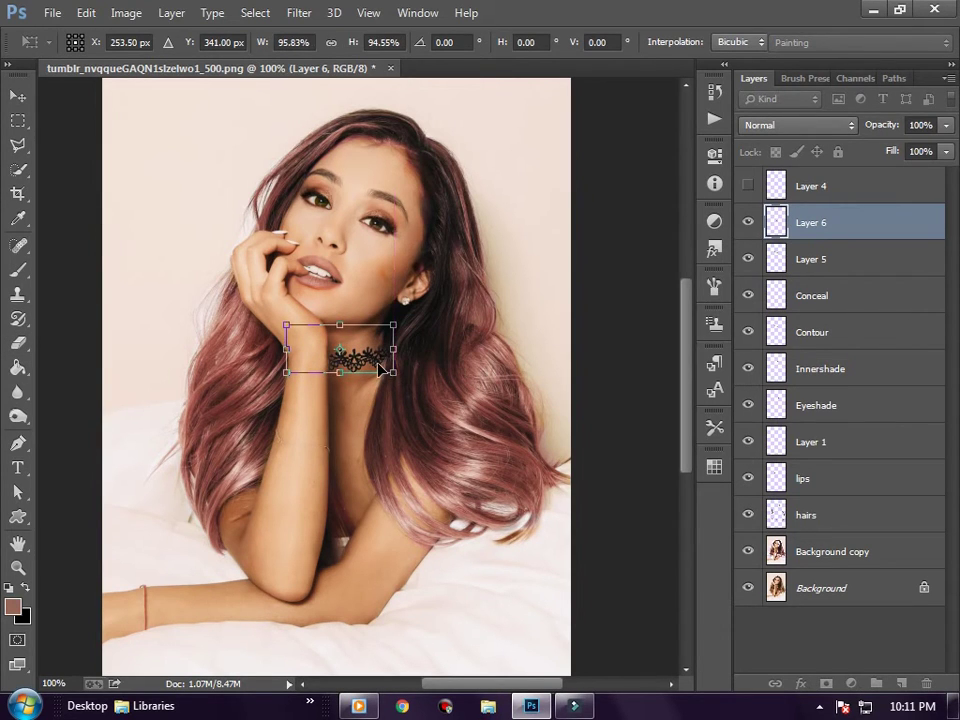
{"action": "key", "text": "Return"}
{"action": "left_click", "coordinate": [17, 343]}
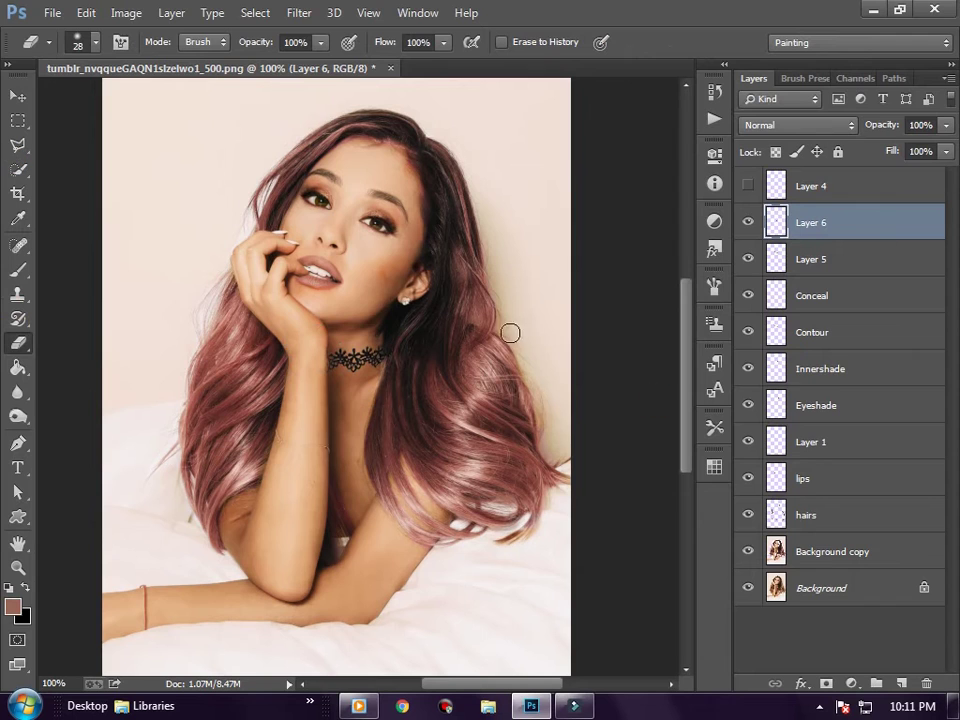
{"action": "left_click", "coordinate": [803, 78]}
{"action": "left_click_drag", "start_coordinate": [757, 120], "coordinate": [752, 120]}
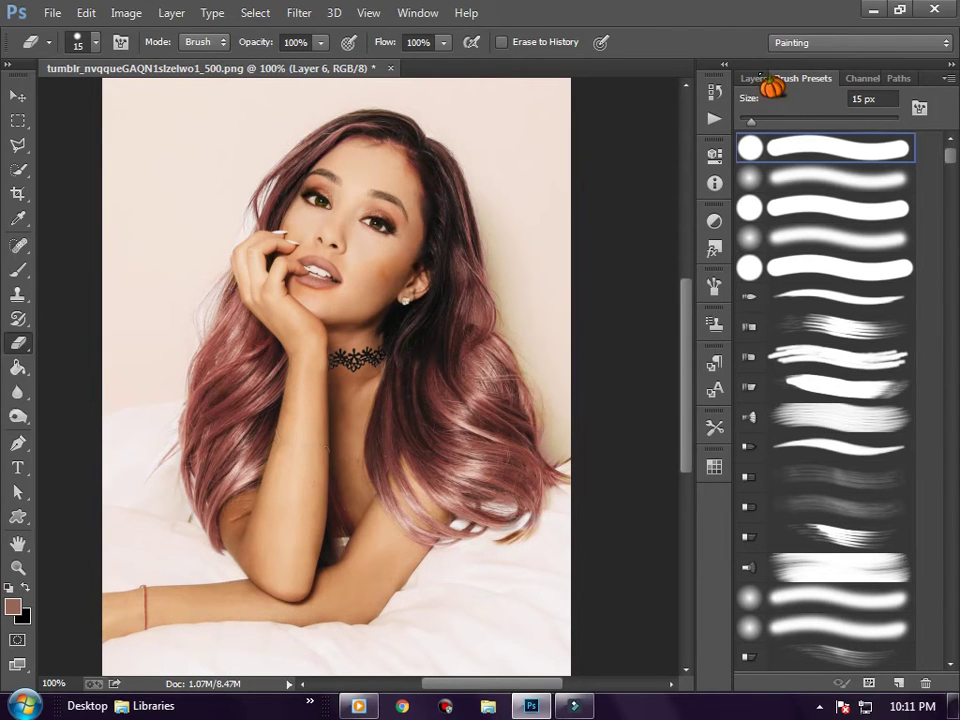
Step: Darken the choker and raise its contrast to 63 with Brightness/Contrast
{"action": "left_click", "coordinate": [753, 78]}
{"action": "left_click", "coordinate": [126, 12]}
{"action": "mouse_move", "coordinate": [150, 60]}
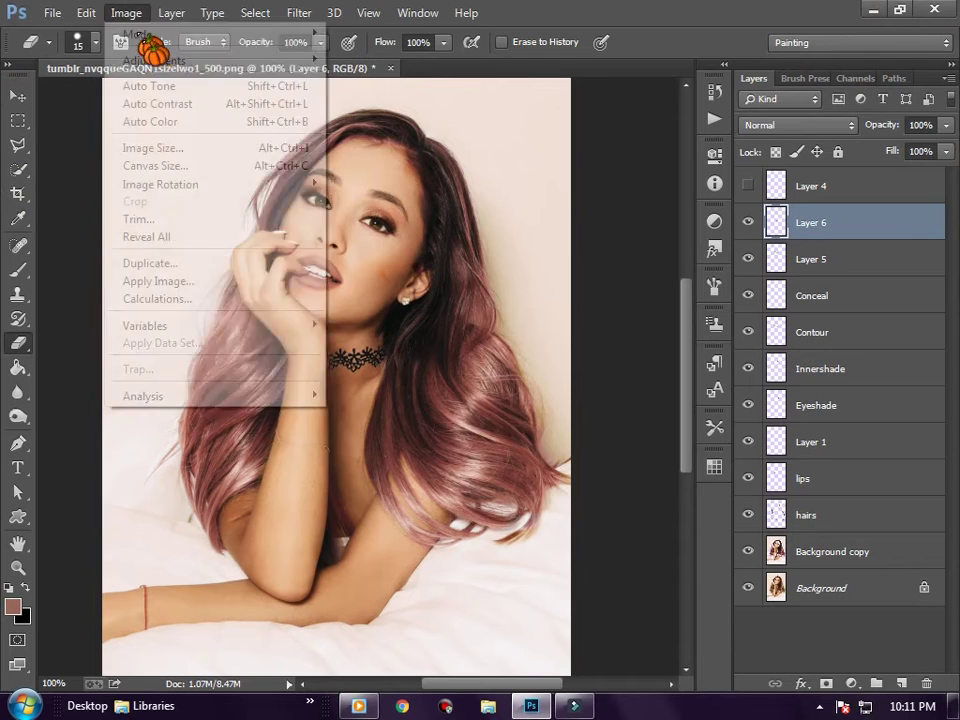
{"action": "left_click", "coordinate": [357, 60]}
{"action": "left_click_drag", "start_coordinate": [674, 241], "coordinate": [732, 246]}
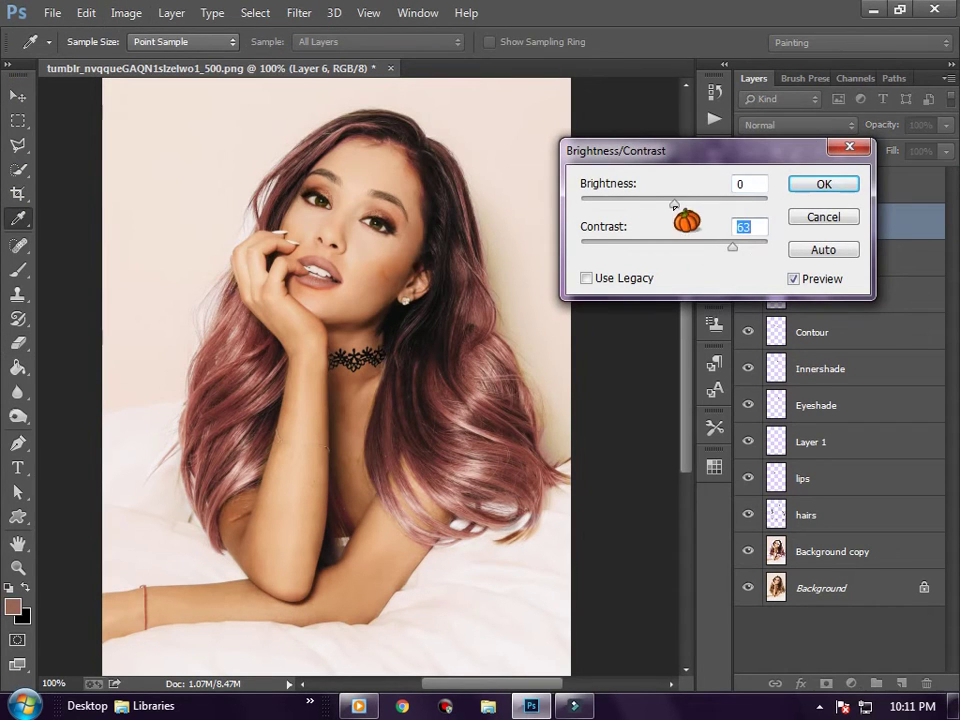
{"action": "left_click_drag", "start_coordinate": [674, 202], "coordinate": [621, 203]}
{"action": "key", "text": "Return"}
{"action": "key", "text": "e"}
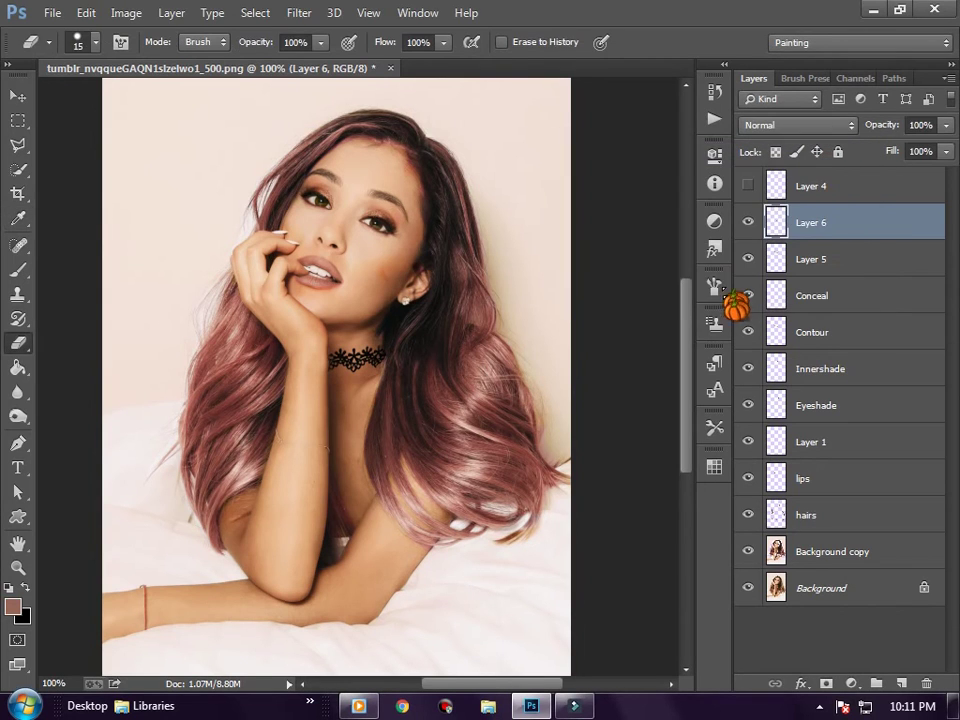
Step: Raise the choker's brightness to 38 and move it slightly down the neck
{"action": "left_click", "coordinate": [171, 14]}
{"action": "mouse_move", "coordinate": [154, 60]}
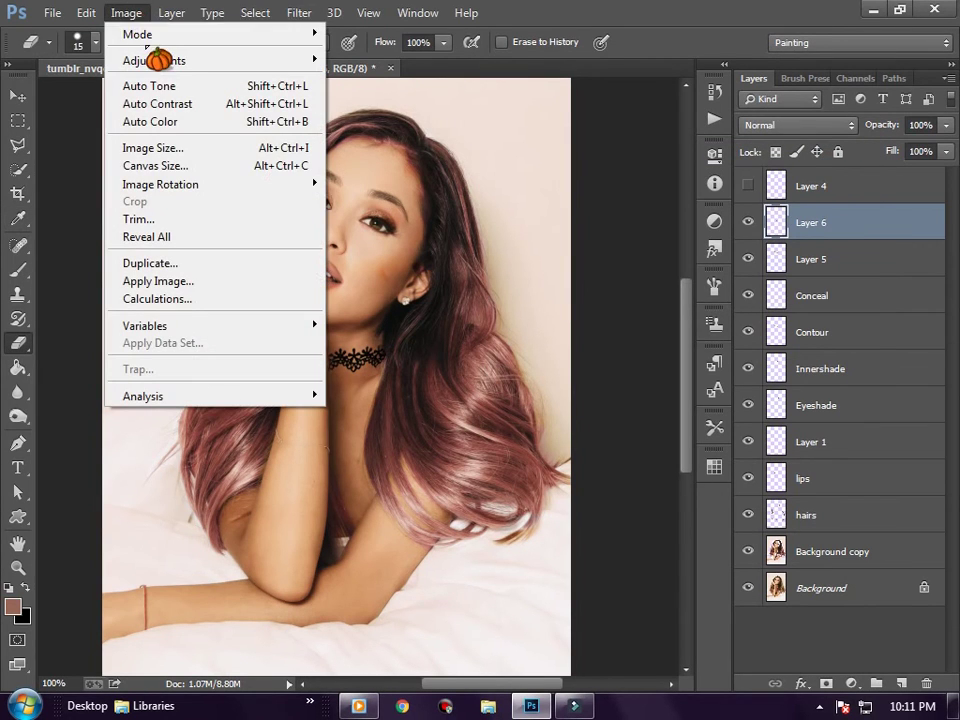
{"action": "left_click", "coordinate": [400, 60]}
{"action": "left_click_drag", "start_coordinate": [674, 202], "coordinate": [698, 203]}
{"action": "key", "text": "Return"}
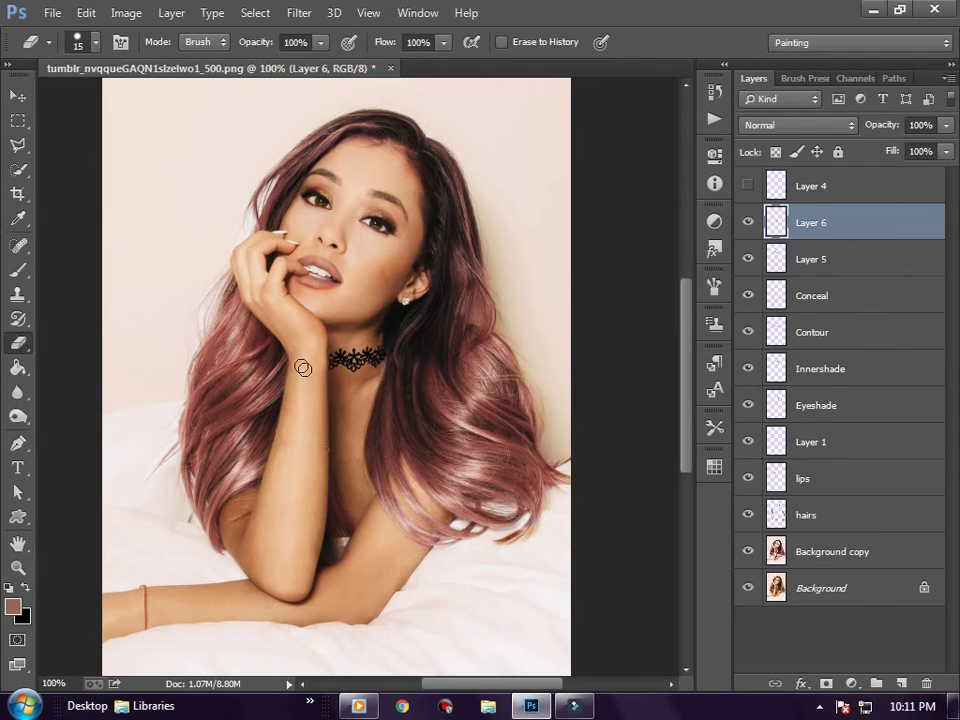
{"action": "key", "text": "ctrl+t"}
{"action": "left_click_drag", "start_coordinate": [377, 365], "coordinate": [377, 368]}
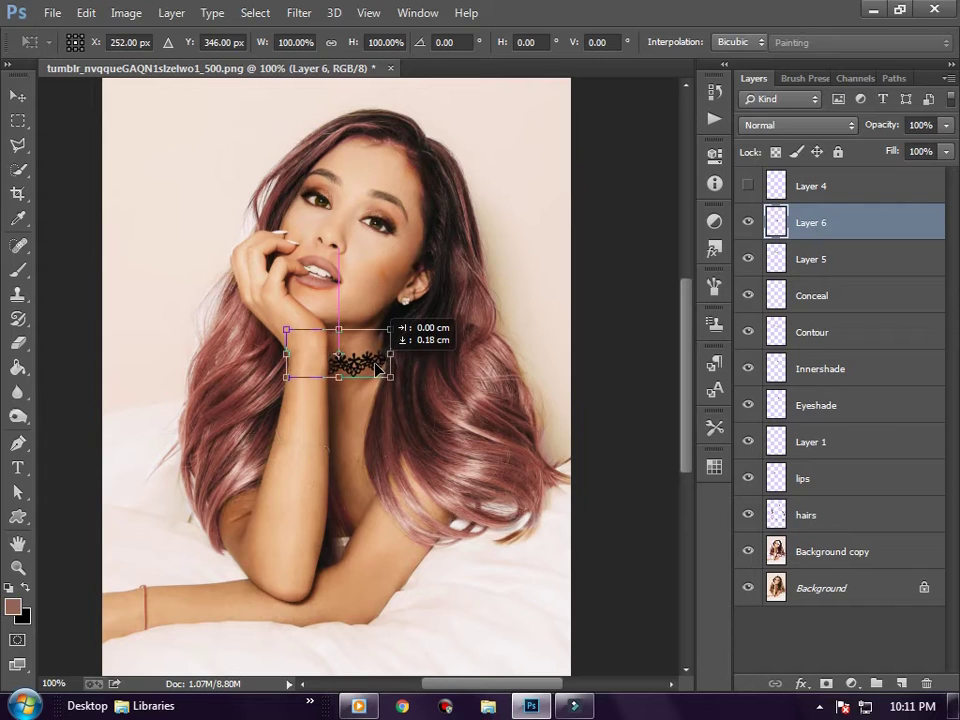
{"action": "left_click", "coordinate": [16, 340]}
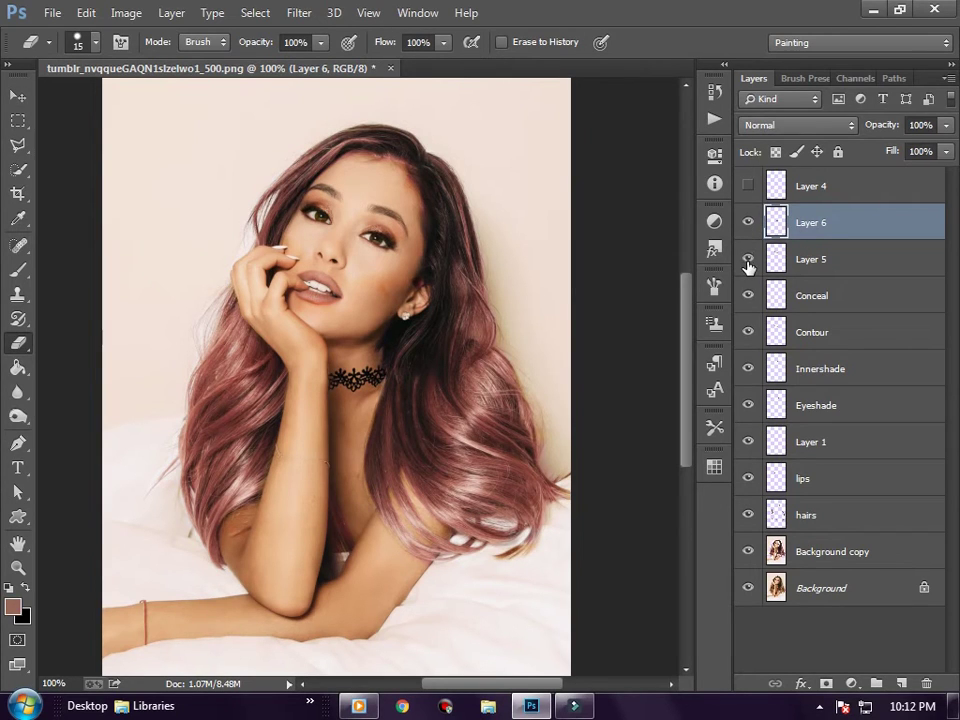
Step: Pick a 34 px soft round brush; undo a test shadow stroke on Background copy
{"action": "left_click", "coordinate": [18, 270]}
{"action": "left_click", "coordinate": [808, 553]}
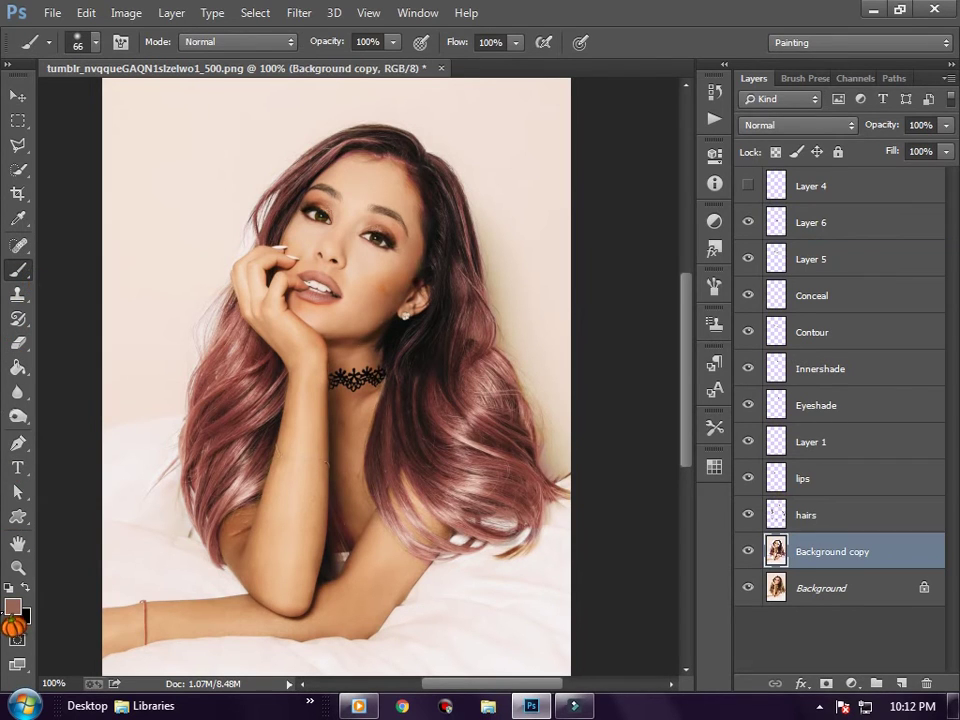
{"action": "left_click", "coordinate": [803, 78]}
{"action": "left_click", "coordinate": [825, 177]}
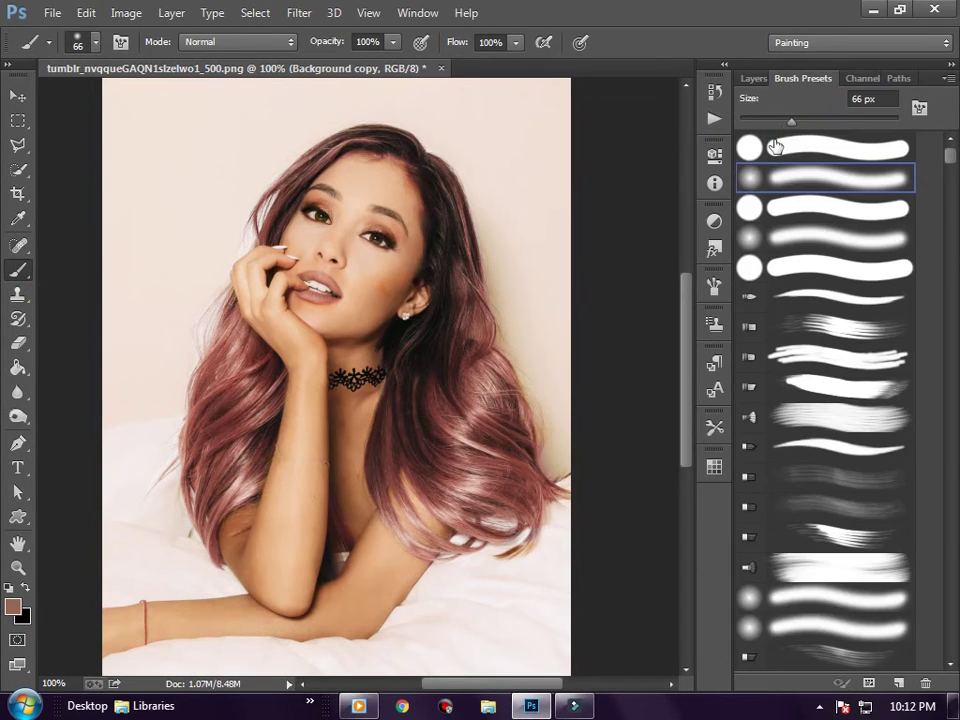
{"action": "left_click_drag", "start_coordinate": [776, 121], "coordinate": [766, 121]}
{"action": "left_click_drag", "start_coordinate": [315, 385], "coordinate": [313, 393]}
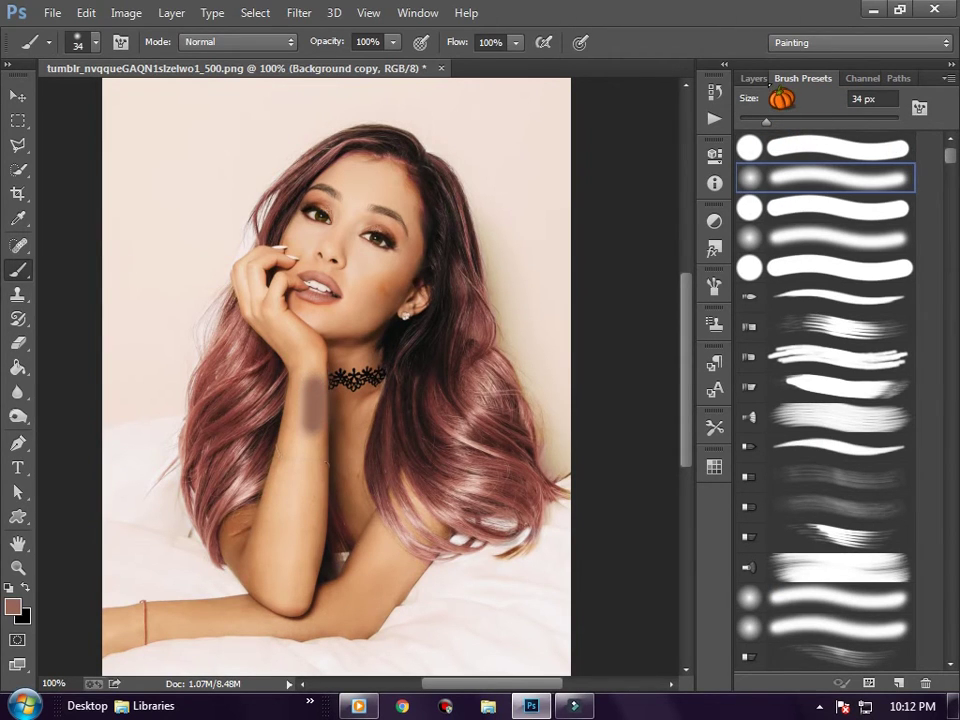
{"action": "left_click", "coordinate": [753, 78]}
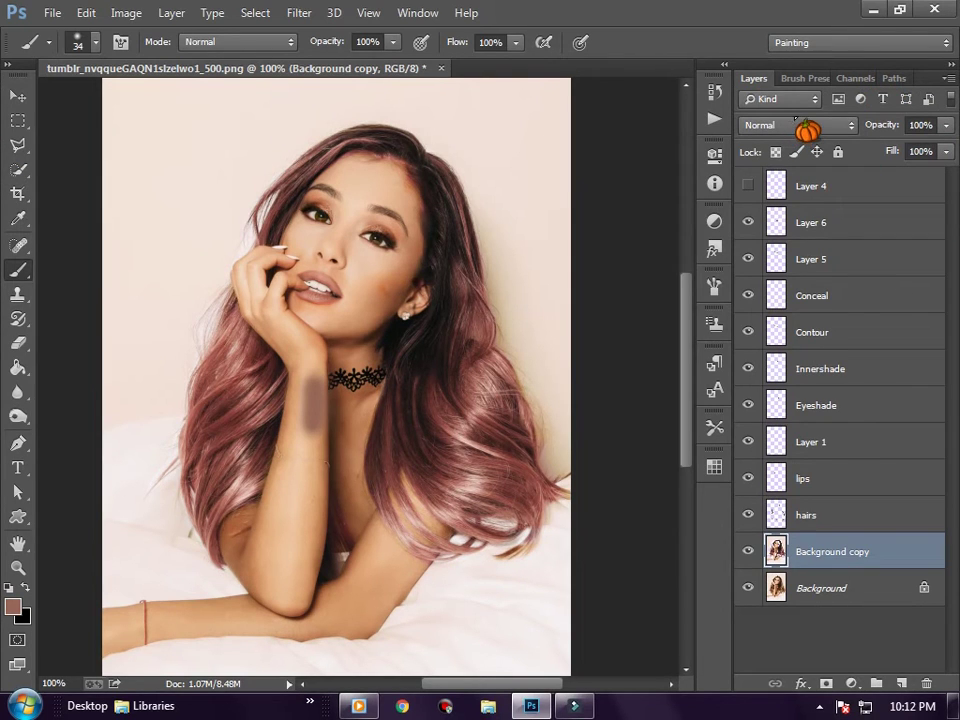
{"action": "key", "text": "ctrl+z"}
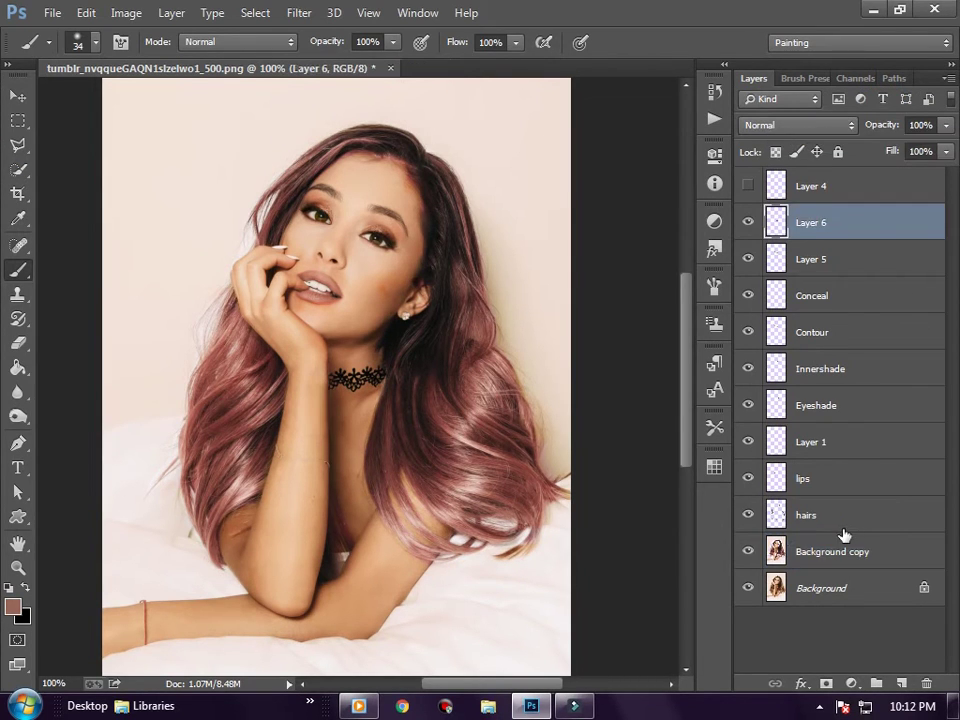
Step: Paint the under-choker shadow on a new layer, blended as Soft Light at 65% opacity
{"action": "left_click", "coordinate": [897, 683]}
{"action": "left_click_drag", "start_coordinate": [326, 399], "coordinate": [315, 420]}
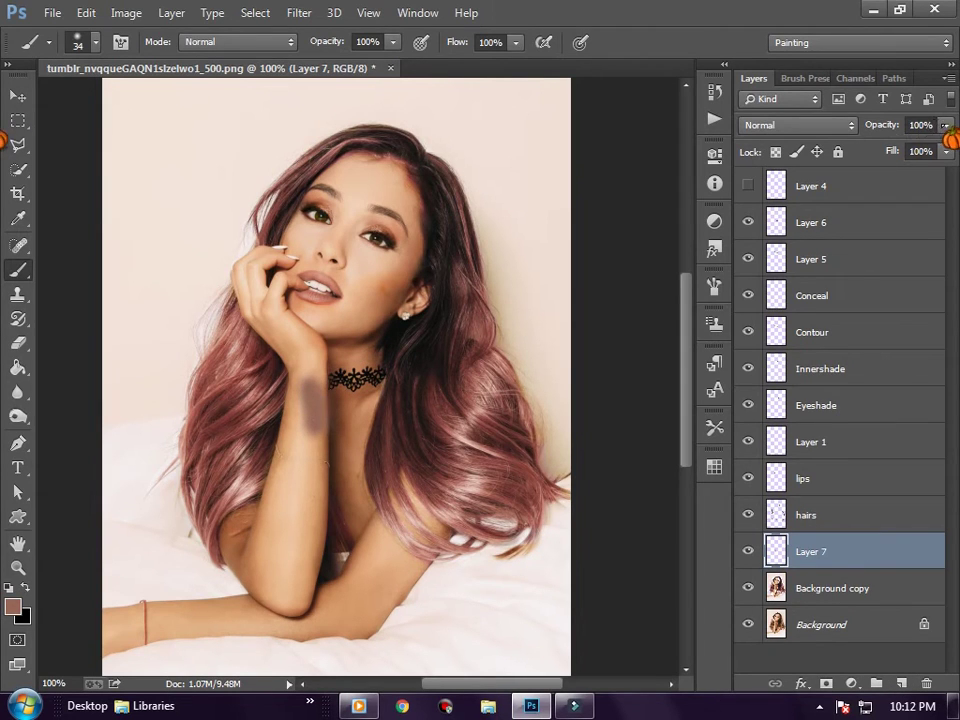
{"action": "left_click_drag", "start_coordinate": [945, 125], "coordinate": [874, 147]}
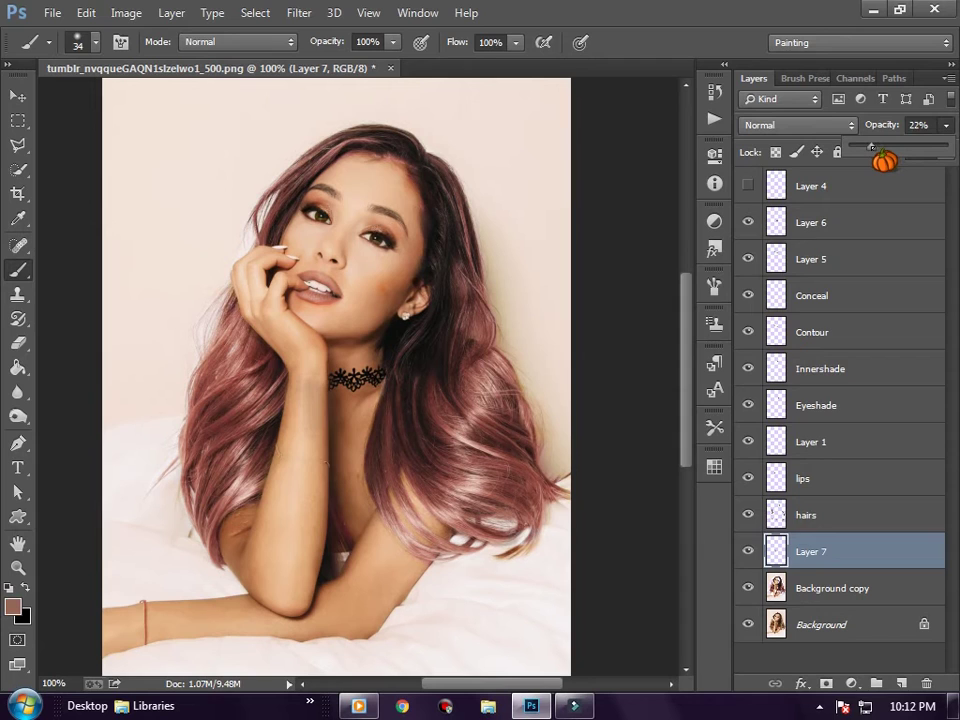
{"action": "left_click", "coordinate": [810, 126]}
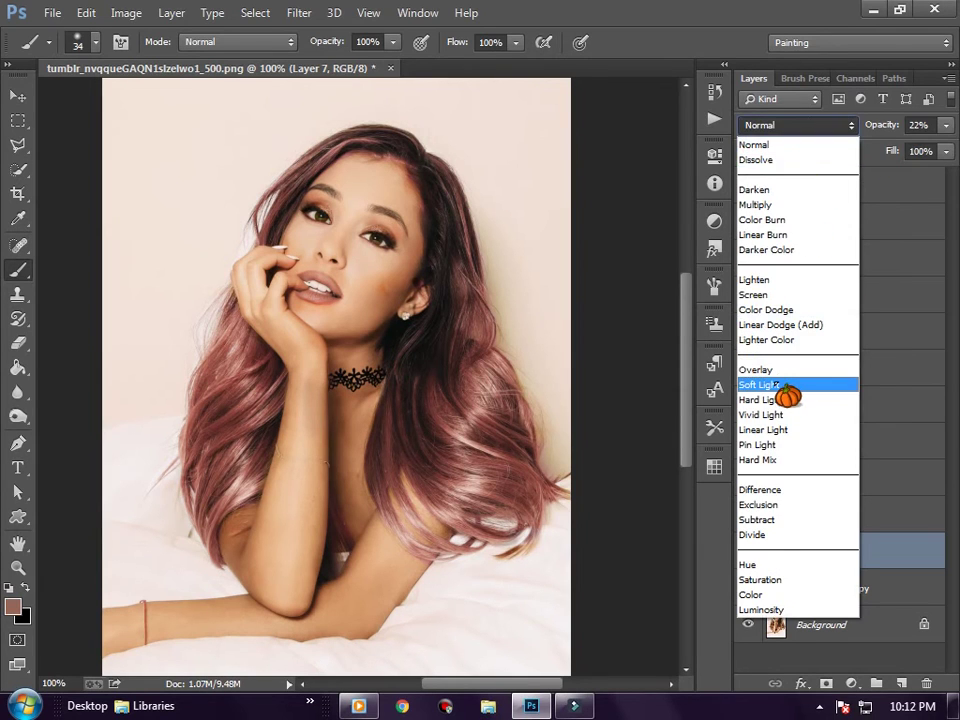
{"action": "left_click", "coordinate": [780, 386]}
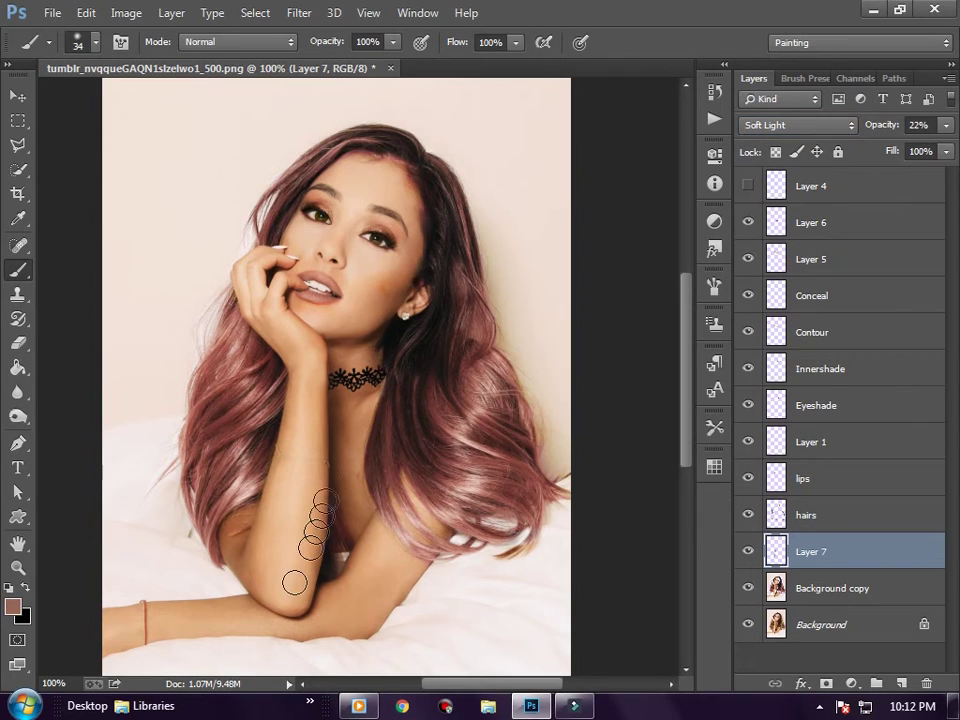
{"action": "left_click", "coordinate": [945, 125]}
{"action": "left_click_drag", "start_coordinate": [912, 148], "coordinate": [918, 147]}
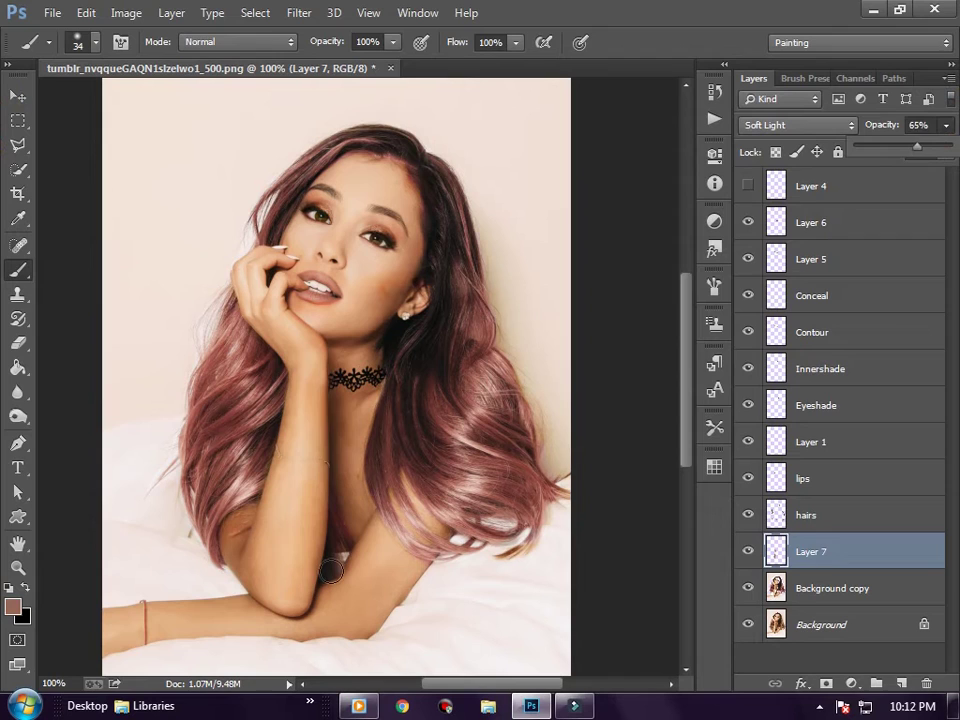
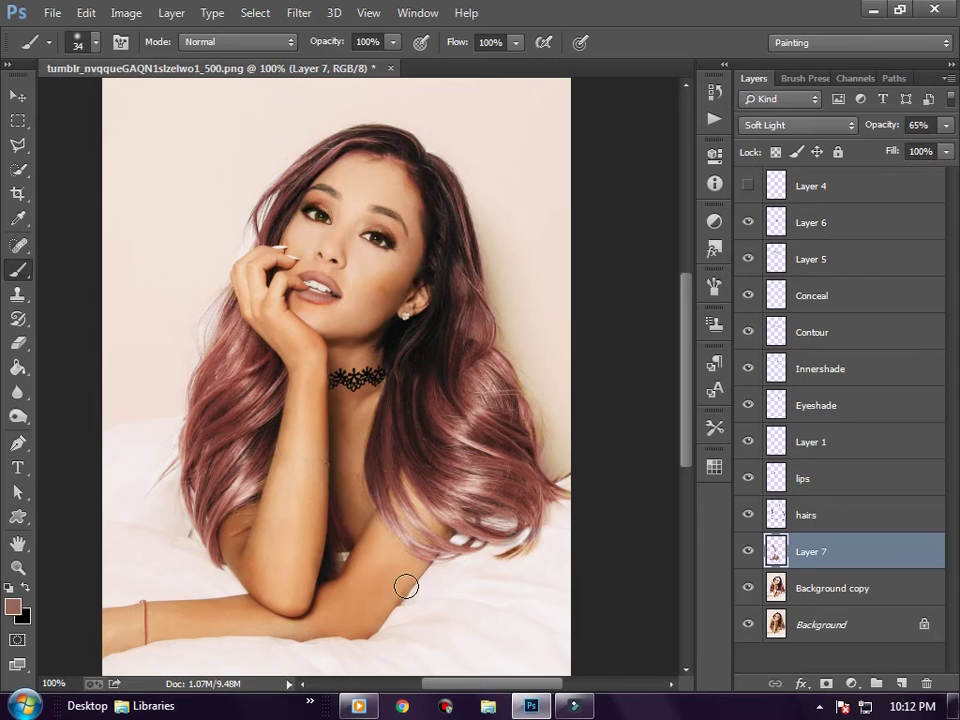
Step: Paint a soft-light colour stroke over the hair beside the arm on Layer 7
{"action": "left_click_drag", "start_coordinate": [414, 516], "coordinate": [391, 501]}
{"action": "scroll", "coordinate": [256, 583], "scroll_direction": "down", "scroll_amount": 1}
{"action": "scroll", "coordinate": [240, 565], "scroll_direction": "up", "scroll_amount": 1}
Step: Switch to the Dodge tool from the Dodge/Burn flyout, set to Midtones at 100%
{"action": "left_click", "coordinate": [20, 417]}
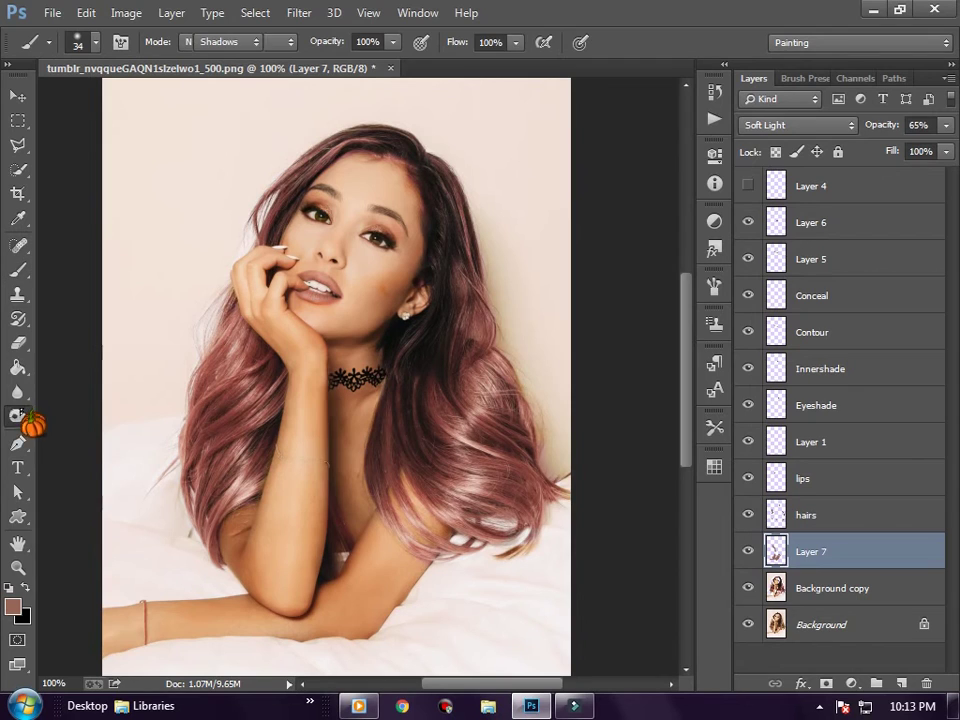
{"action": "left_click", "coordinate": [95, 413]}
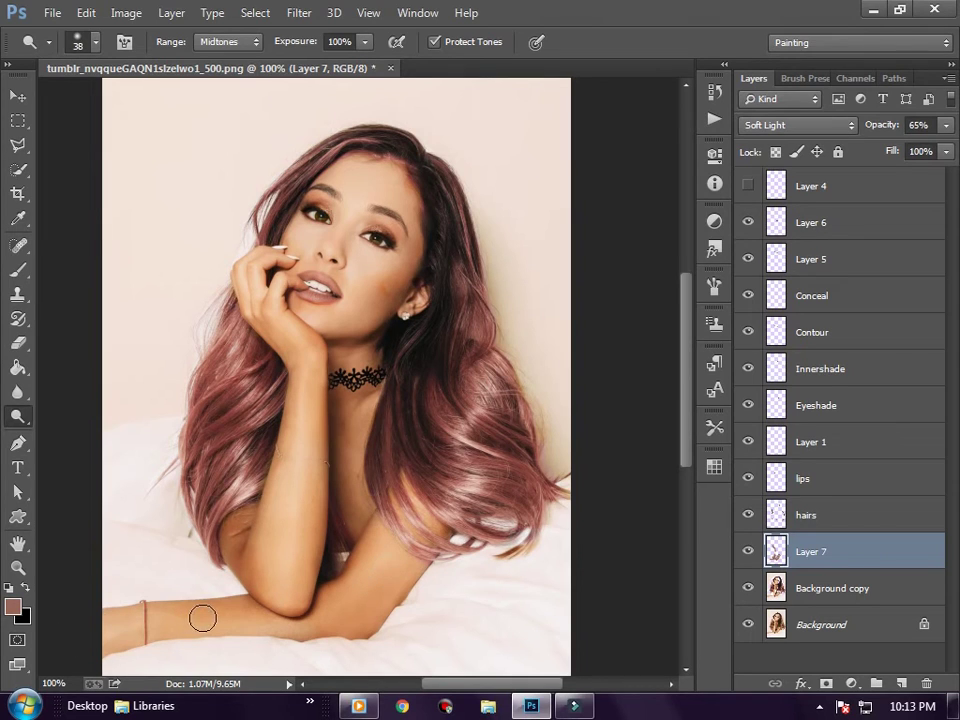
{"action": "scroll", "coordinate": [229, 610], "scroll_direction": "up", "scroll_amount": 3}
{"action": "scroll", "coordinate": [230, 610], "scroll_direction": "down", "scroll_amount": 3}
{"action": "scroll", "coordinate": [230, 610], "scroll_direction": "down", "scroll_amount": 1}
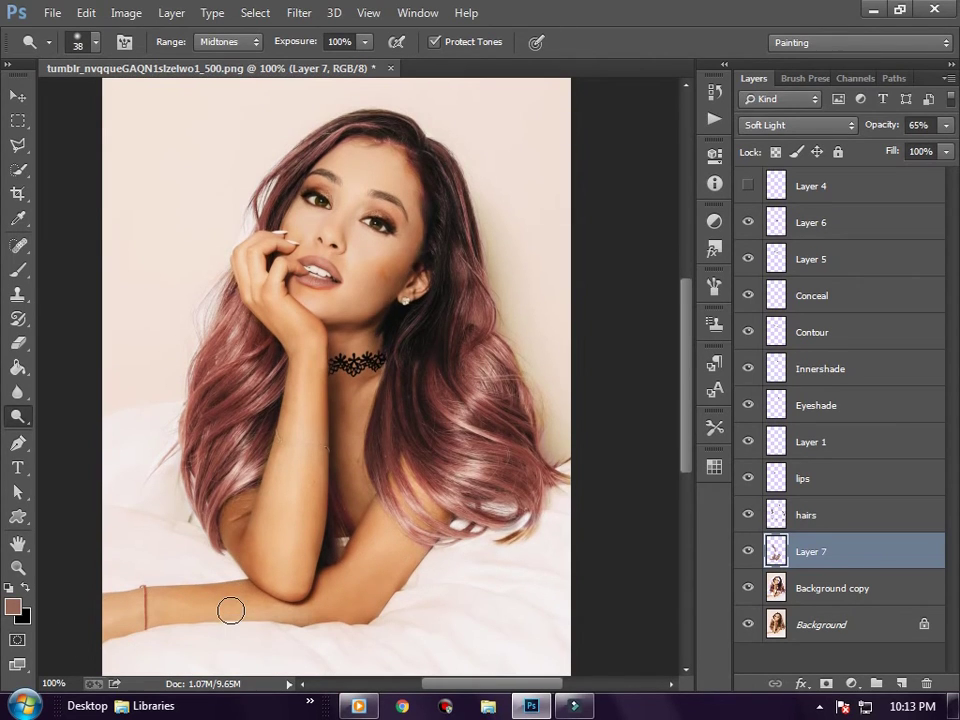
{"action": "scroll", "coordinate": [230, 610], "scroll_direction": "down", "scroll_amount": 1}
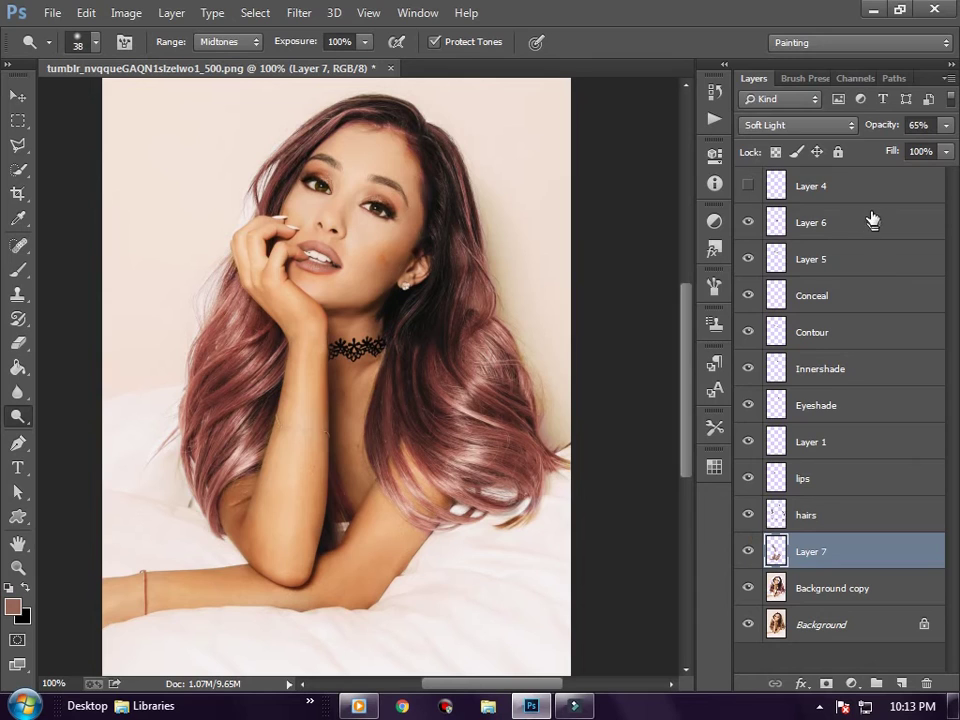
Step: Check Layer 6's contents, then rename Layer 6 to 'choker' and Layer 5 to 'blush'
{"action": "left_click", "coordinate": [846, 188]}
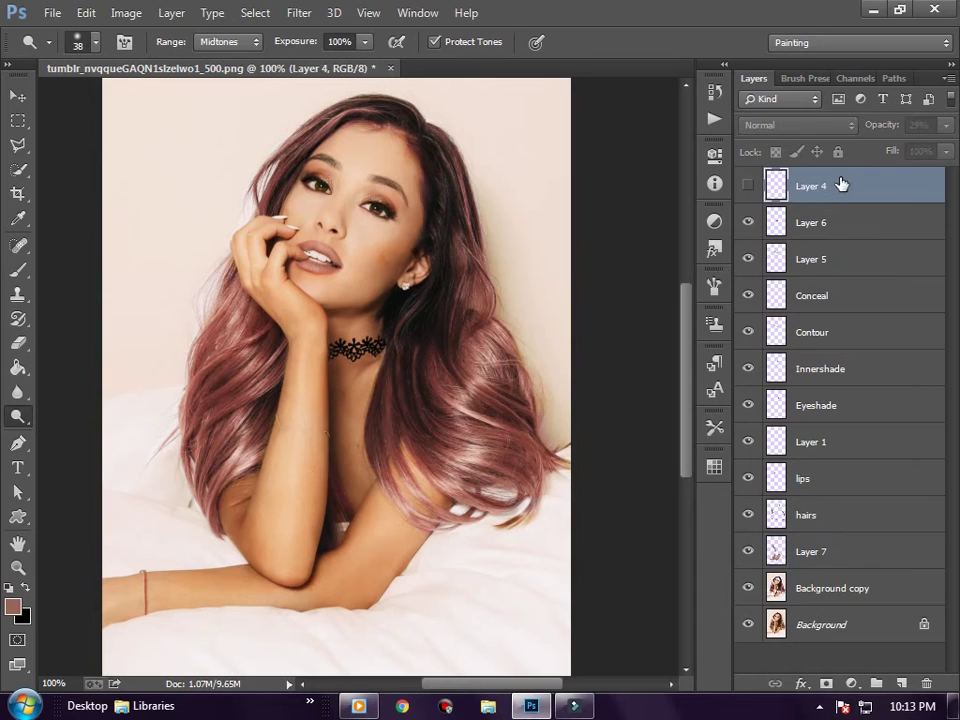
{"action": "left_click", "coordinate": [20, 95]}
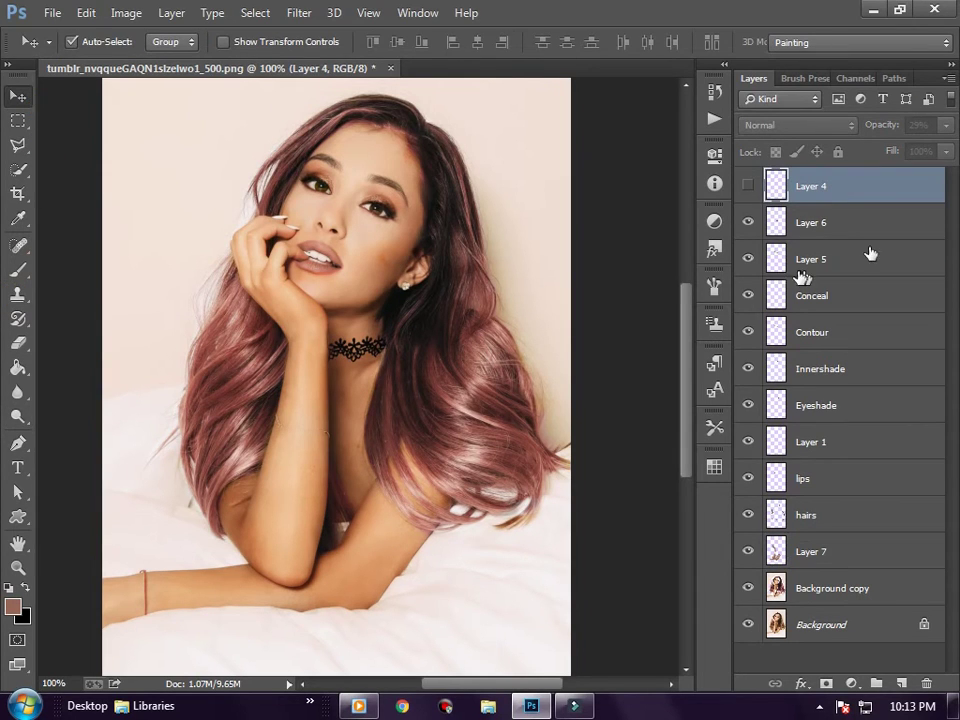
{"action": "left_click", "coordinate": [755, 224]}
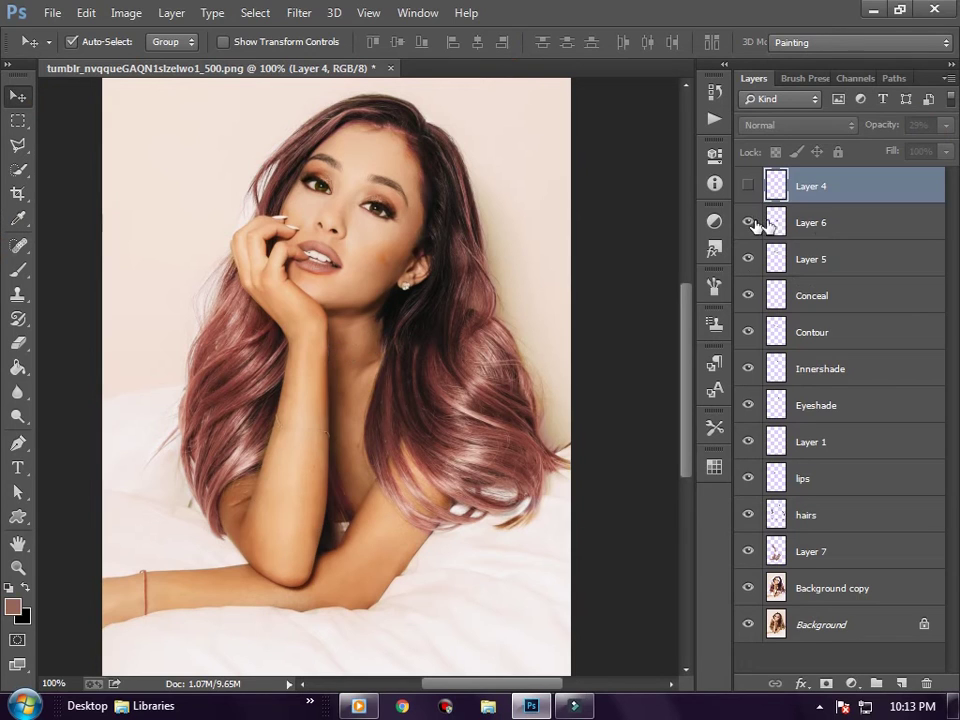
{"action": "left_click", "coordinate": [755, 224]}
{"action": "double_click", "coordinate": [819, 222]}
{"action": "type", "text": "choker"}
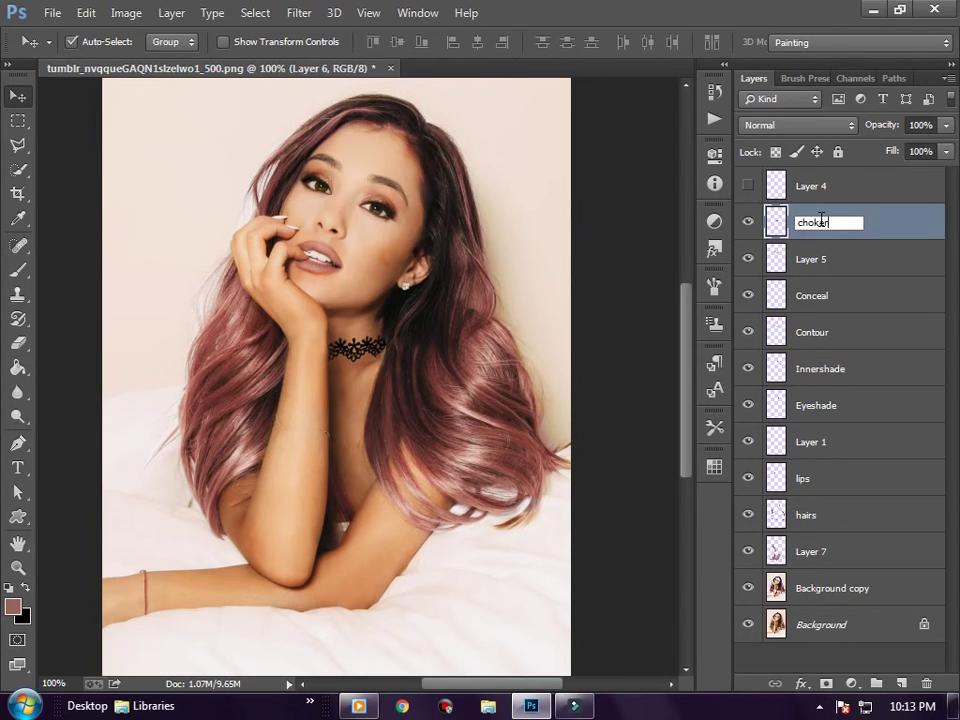
{"action": "left_click", "coordinate": [806, 258]}
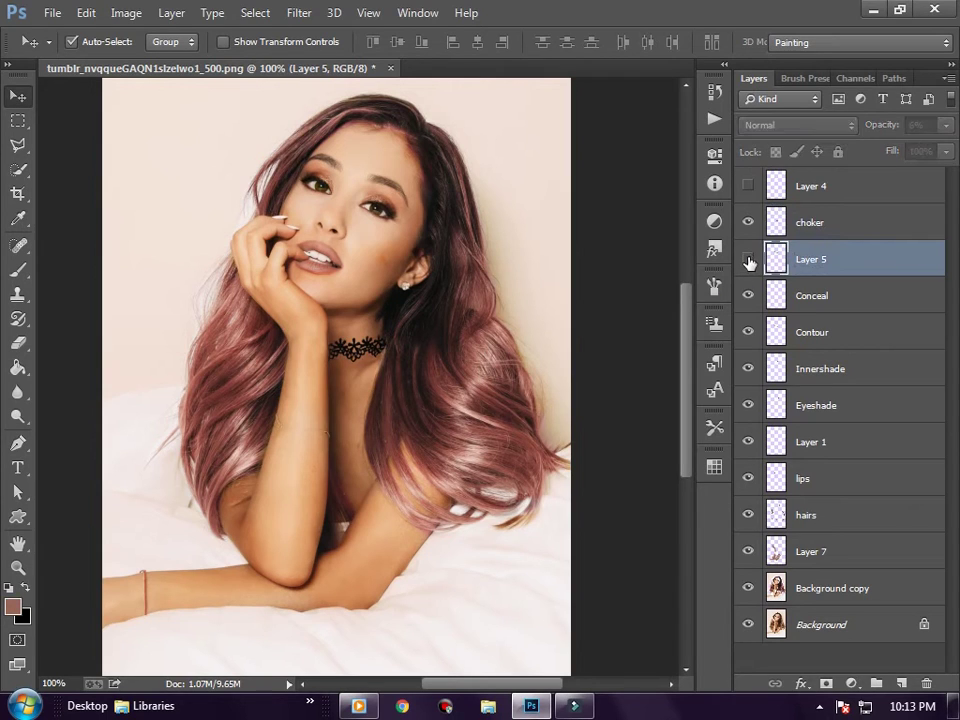
{"action": "double_click", "coordinate": [808, 259]}
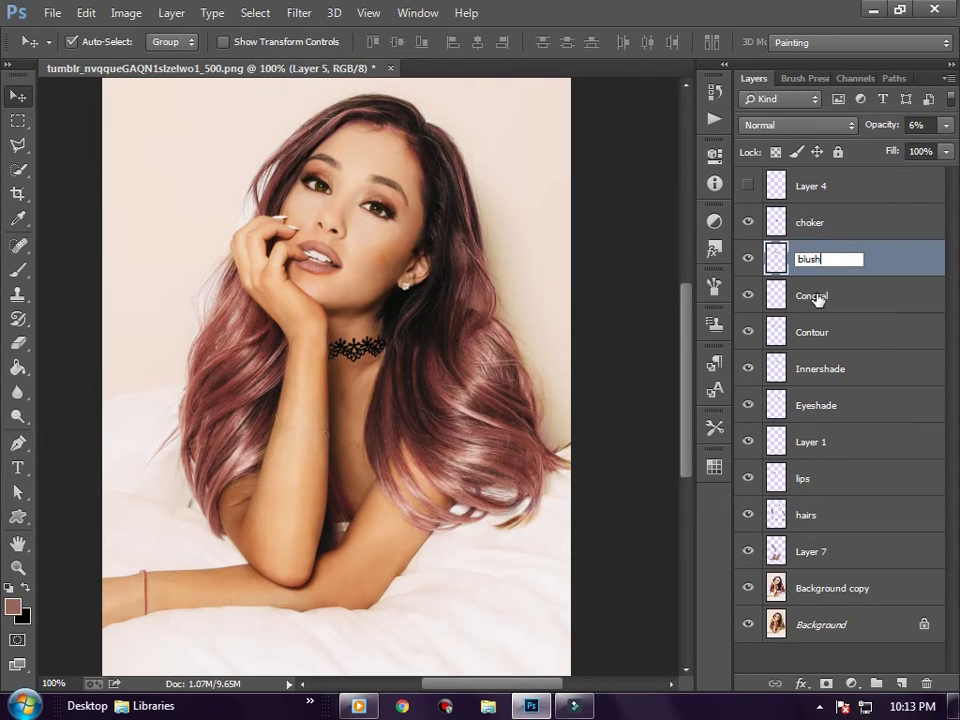
{"action": "left_click", "coordinate": [815, 297]}
Step: Toggle Layer 1 to check its effect and rename it 'shade(black)'
{"action": "left_click", "coordinate": [818, 443]}
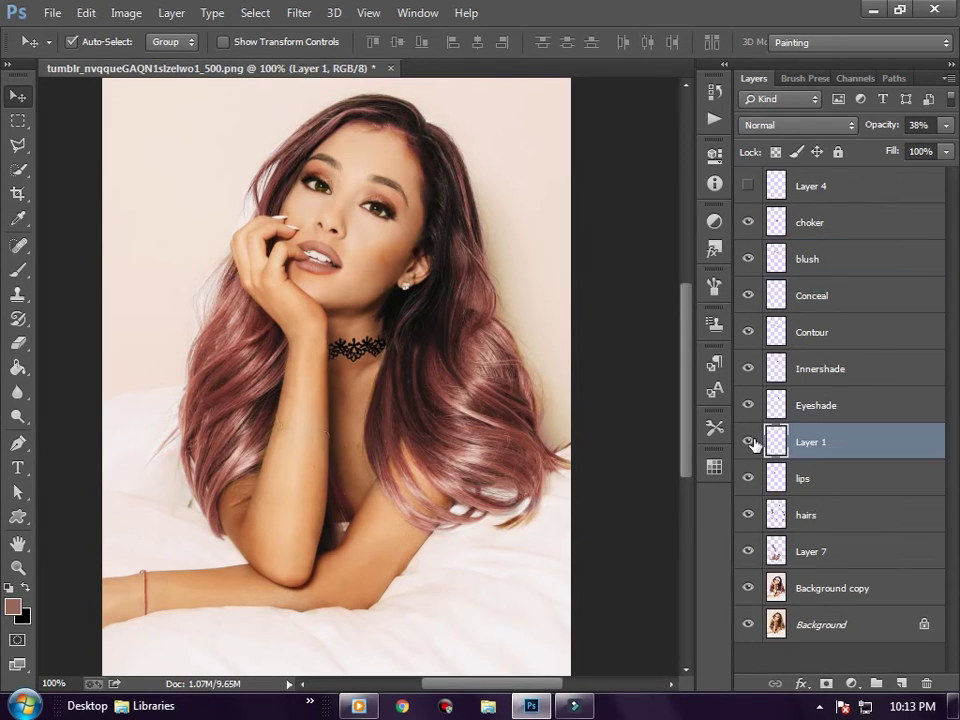
{"action": "left_click", "coordinate": [749, 442]}
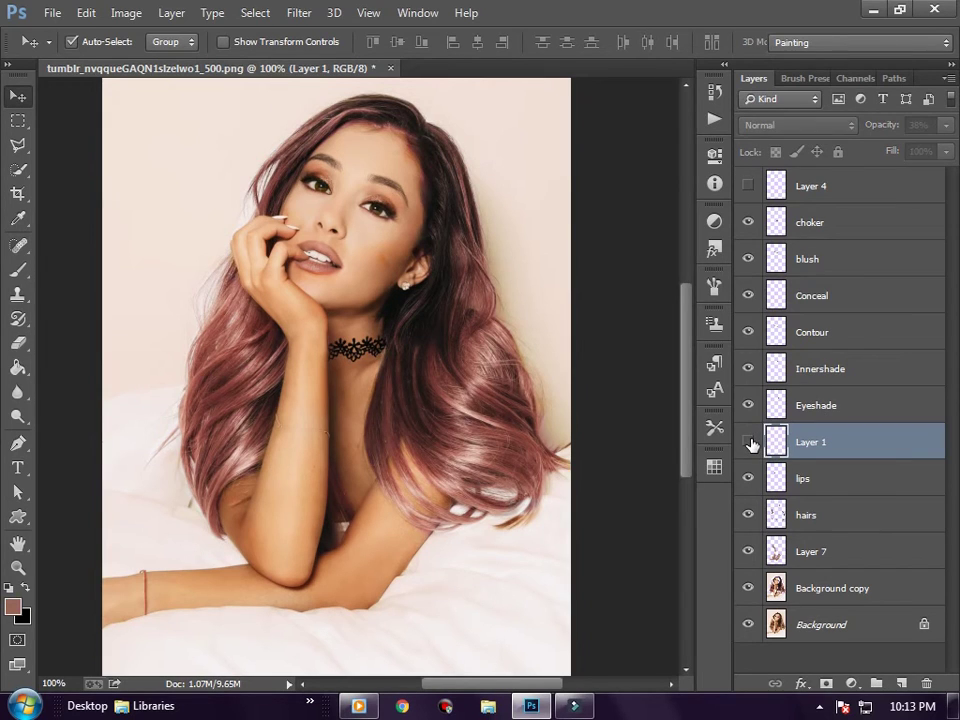
{"action": "double_click", "coordinate": [810, 442]}
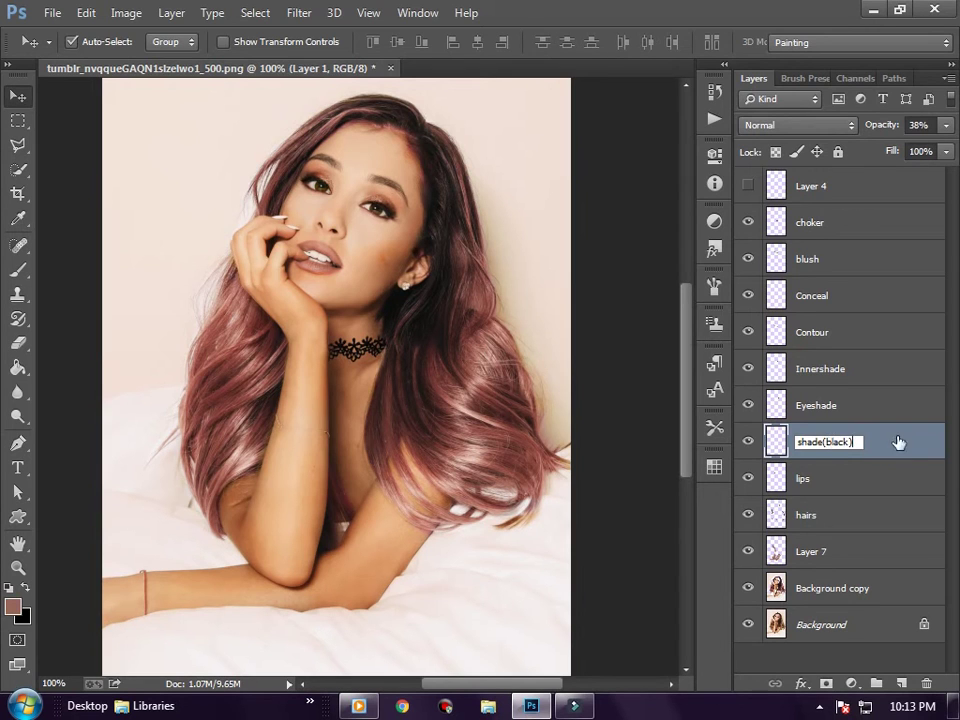
{"action": "key", "text": "Return"}
{"action": "left_click", "coordinate": [827, 190]}
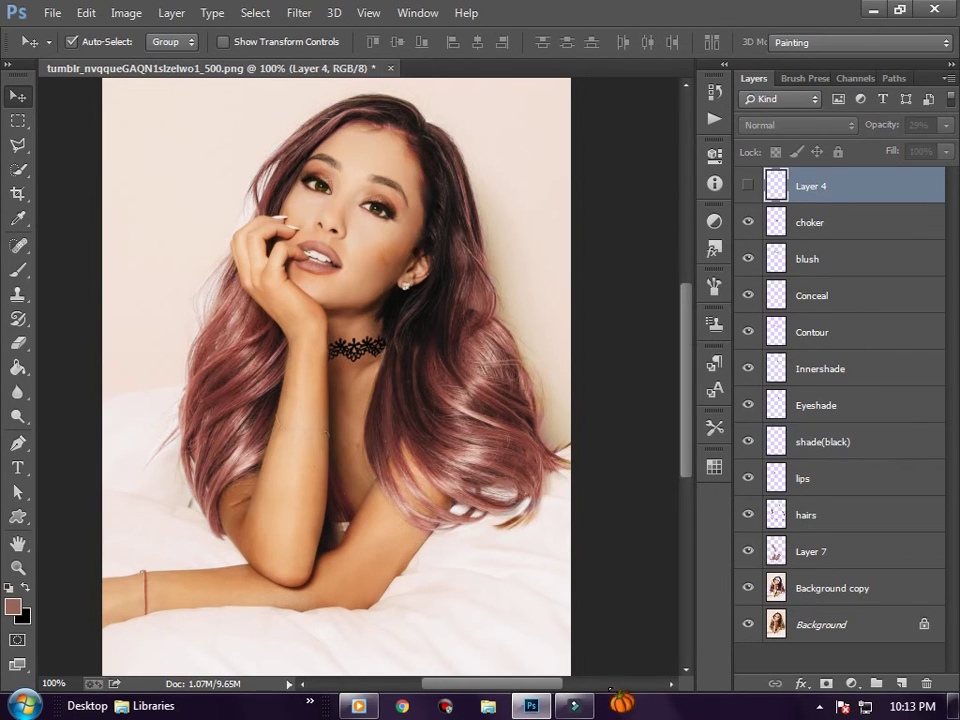
Step: Browse the Tumblr image folder and open the red dahlia PNG as its own document
{"action": "left_click", "coordinate": [52, 13]}
{"action": "left_click", "coordinate": [60, 51]}
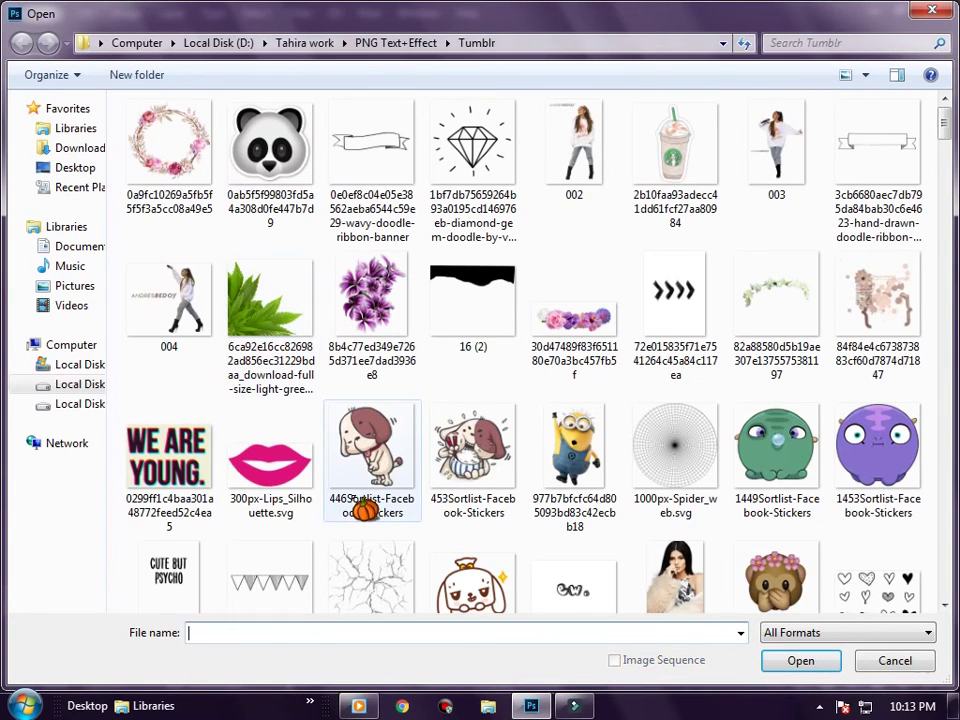
{"action": "left_click", "coordinate": [356, 502]}
{"action": "scroll", "coordinate": [352, 497], "scroll_direction": "down", "scroll_amount": 2}
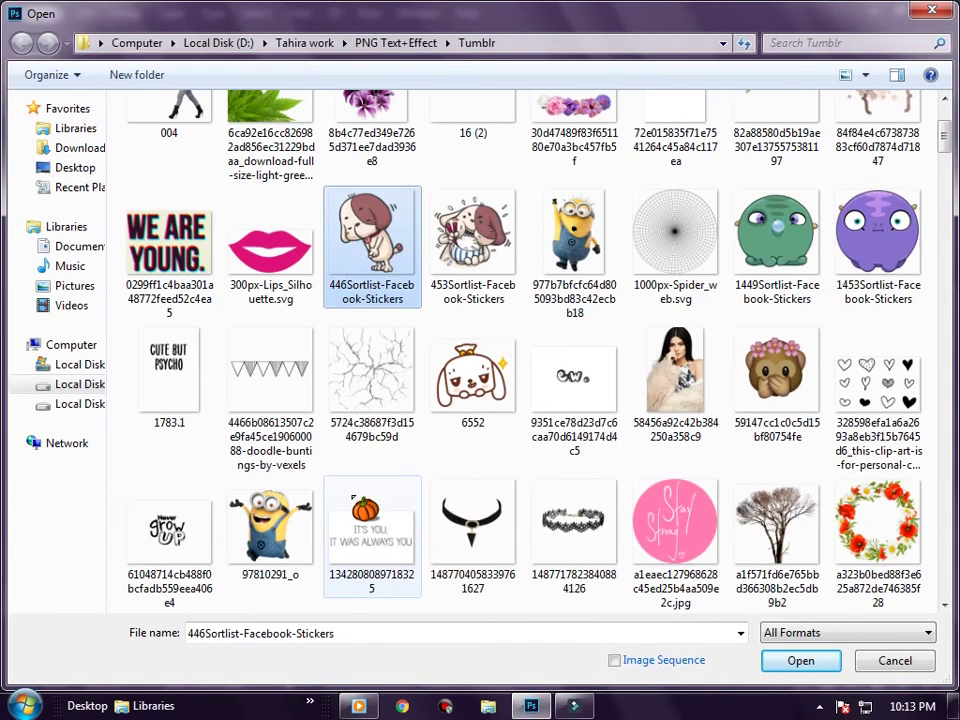
{"action": "scroll", "coordinate": [355, 500], "scroll_direction": "down", "scroll_amount": 3}
{"action": "scroll", "coordinate": [357, 502], "scroll_direction": "down", "scroll_amount": 3}
{"action": "scroll", "coordinate": [355, 500], "scroll_direction": "up", "scroll_amount": 2}
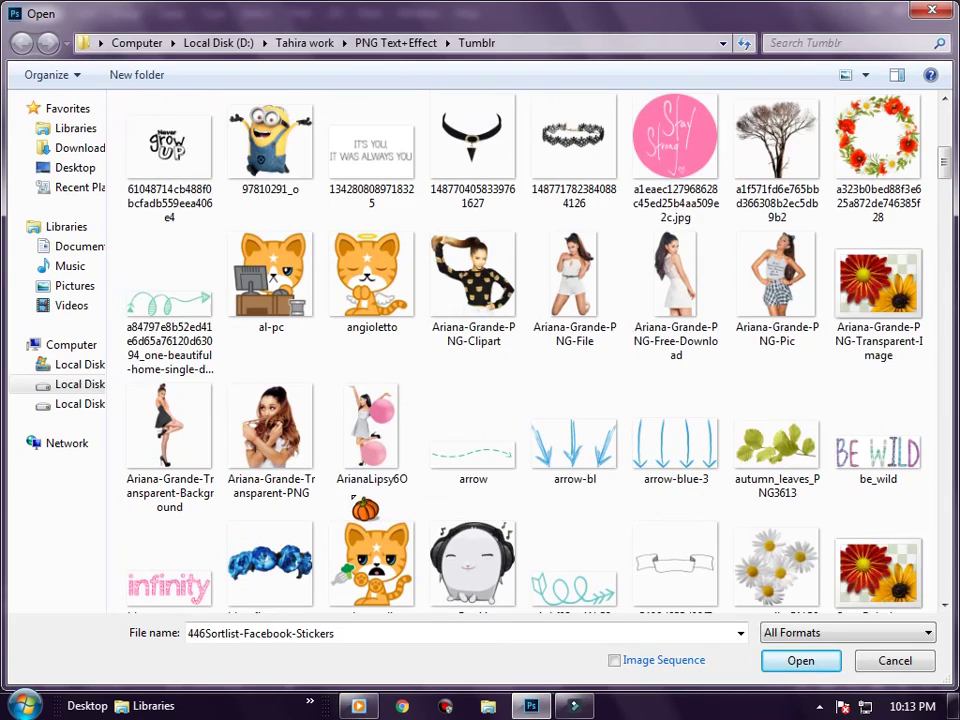
{"action": "scroll", "coordinate": [365, 510], "scroll_direction": "up", "scroll_amount": 3}
{"action": "scroll", "coordinate": [365, 510], "scroll_direction": "up", "scroll_amount": 3}
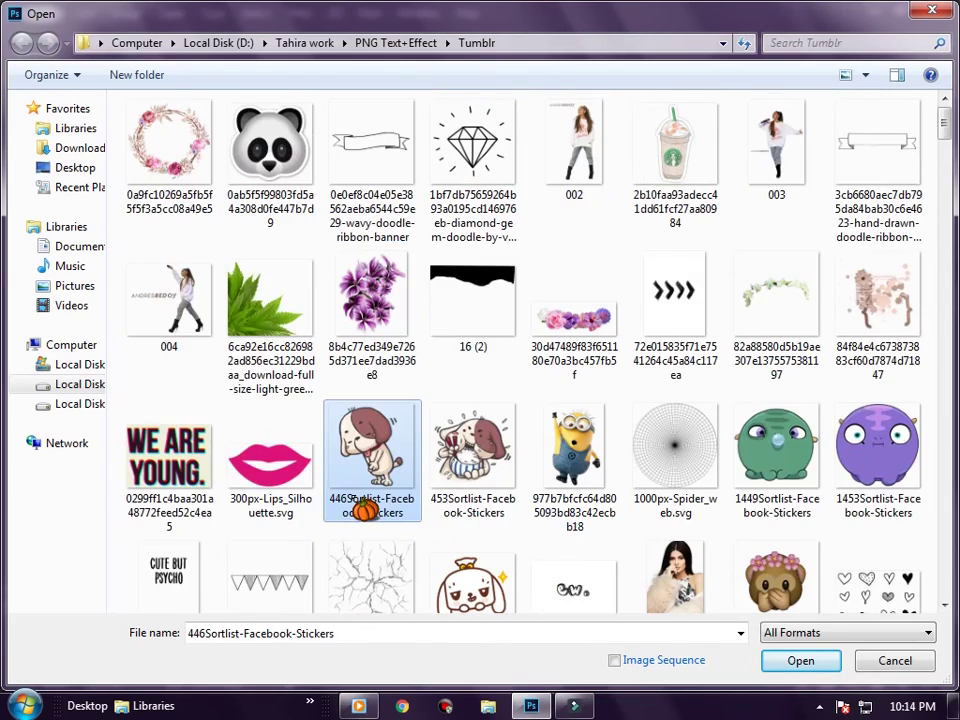
{"action": "scroll", "coordinate": [366, 511], "scroll_direction": "down", "scroll_amount": 2}
{"action": "scroll", "coordinate": [366, 511], "scroll_direction": "down", "scroll_amount": 3}
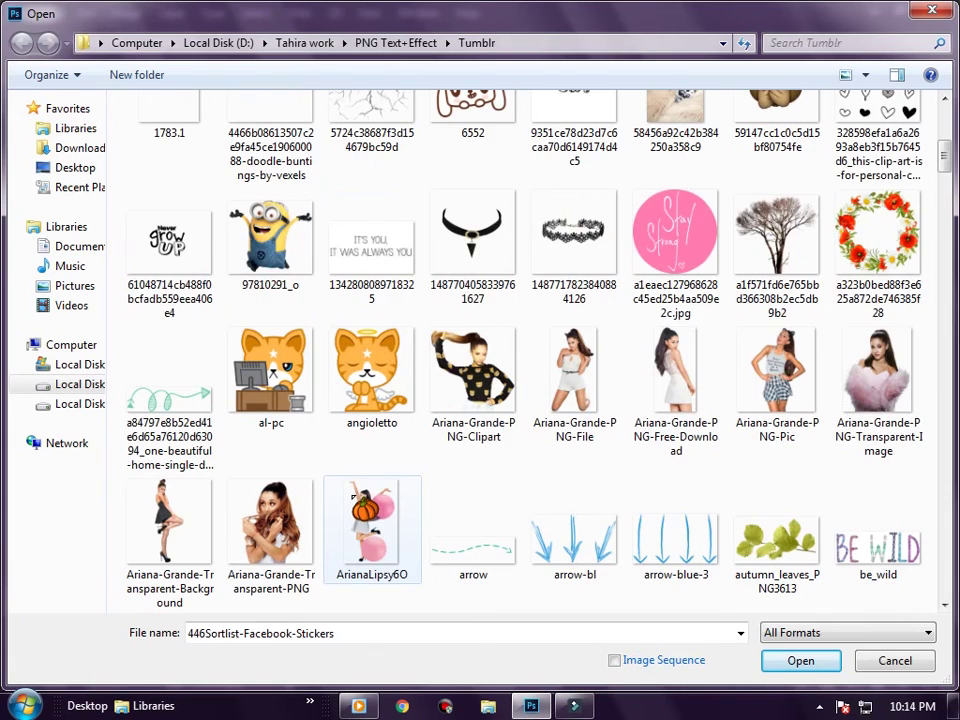
{"action": "scroll", "coordinate": [352, 497], "scroll_direction": "down", "scroll_amount": 2}
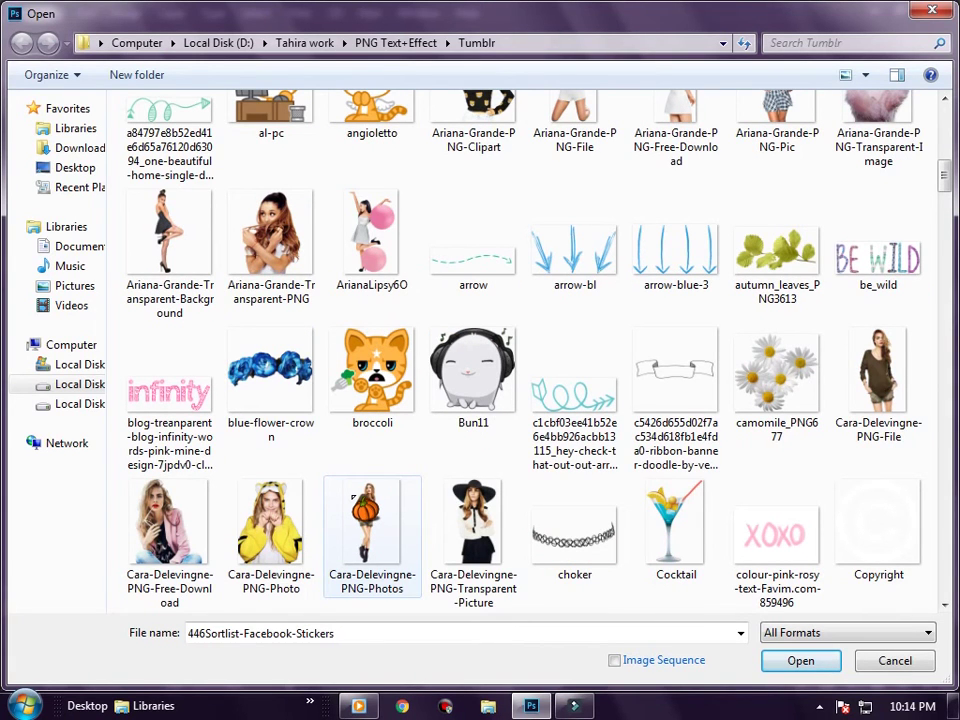
{"action": "left_click", "coordinate": [574, 530]}
{"action": "scroll", "coordinate": [572, 527], "scroll_direction": "down", "scroll_amount": 2}
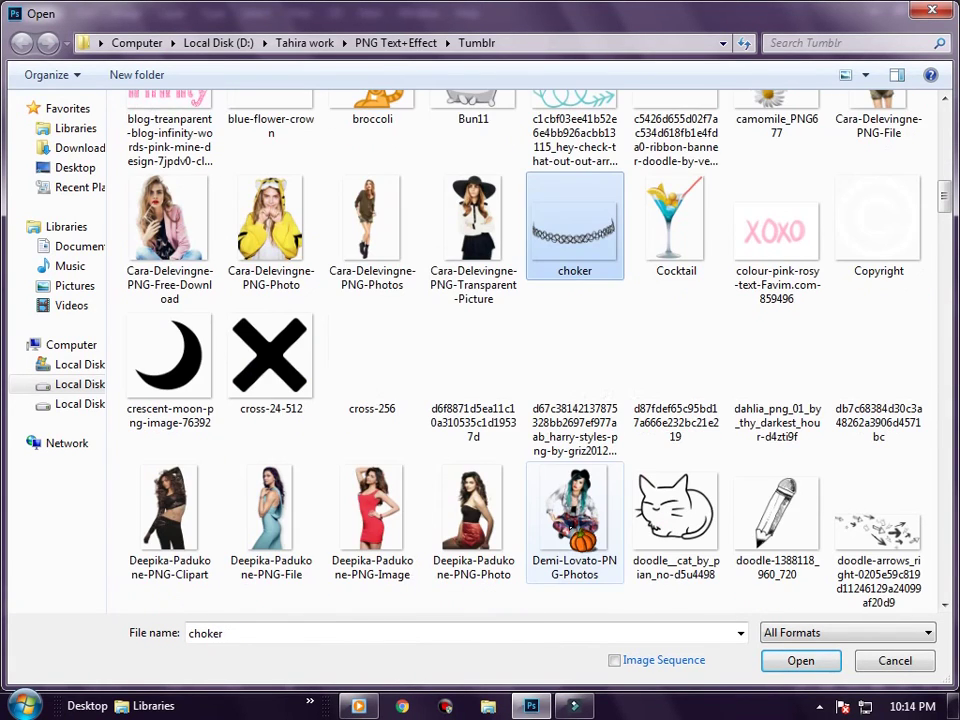
{"action": "scroll", "coordinate": [572, 527], "scroll_direction": "down", "scroll_amount": 2}
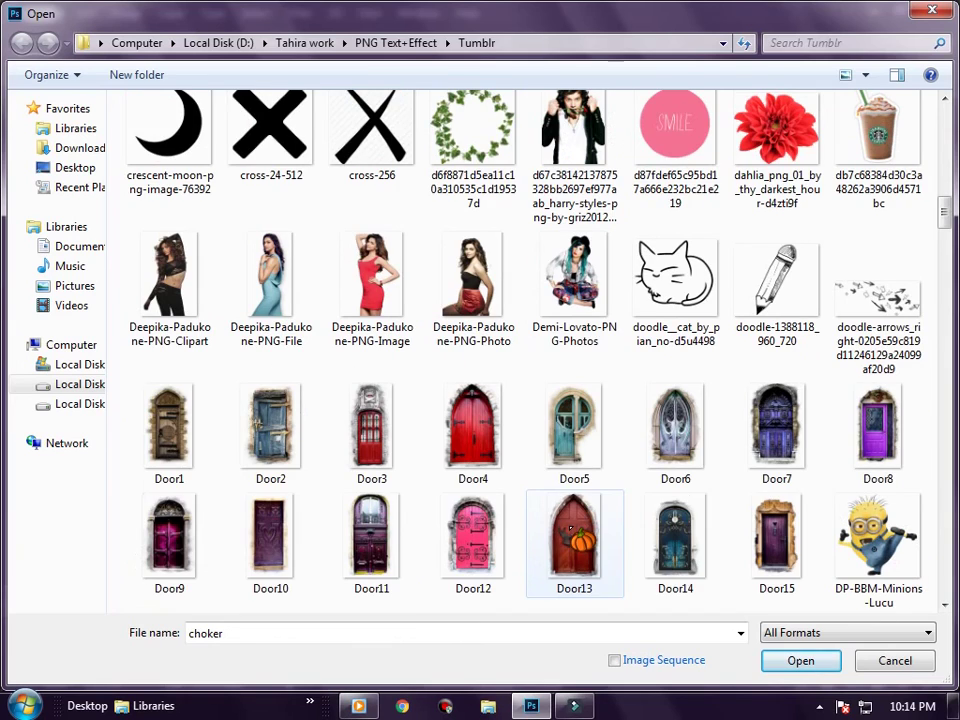
{"action": "double_click", "coordinate": [788, 185]}
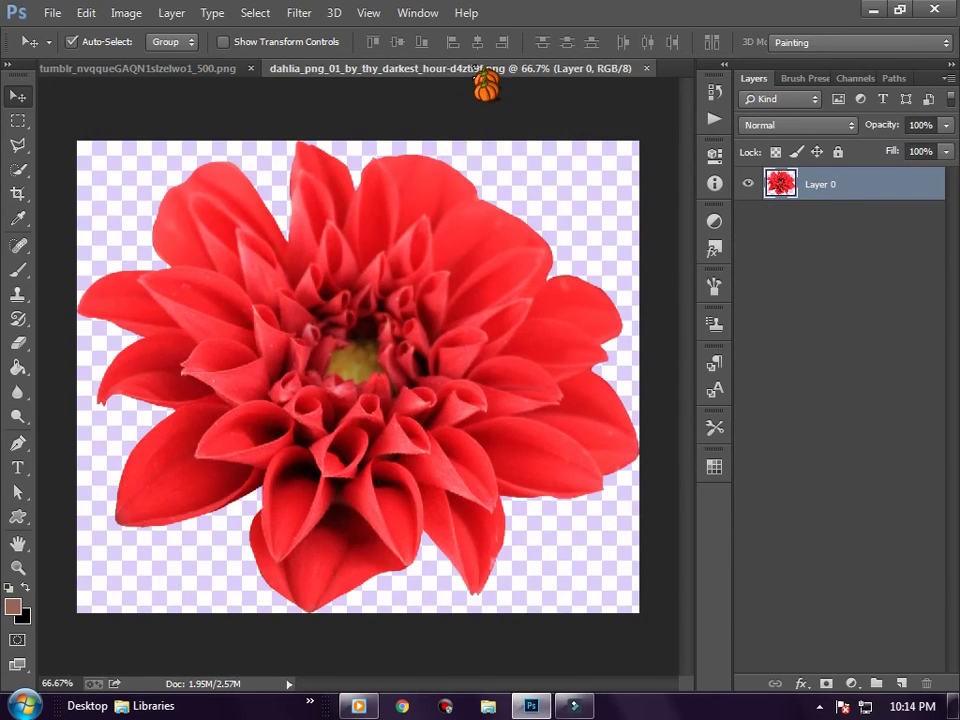
Step: Bring the dahlia into the portrait as Layer 8, then shrink and move it onto the earlobe
{"action": "left_click_drag", "start_coordinate": [486, 68], "coordinate": [471, 161]}
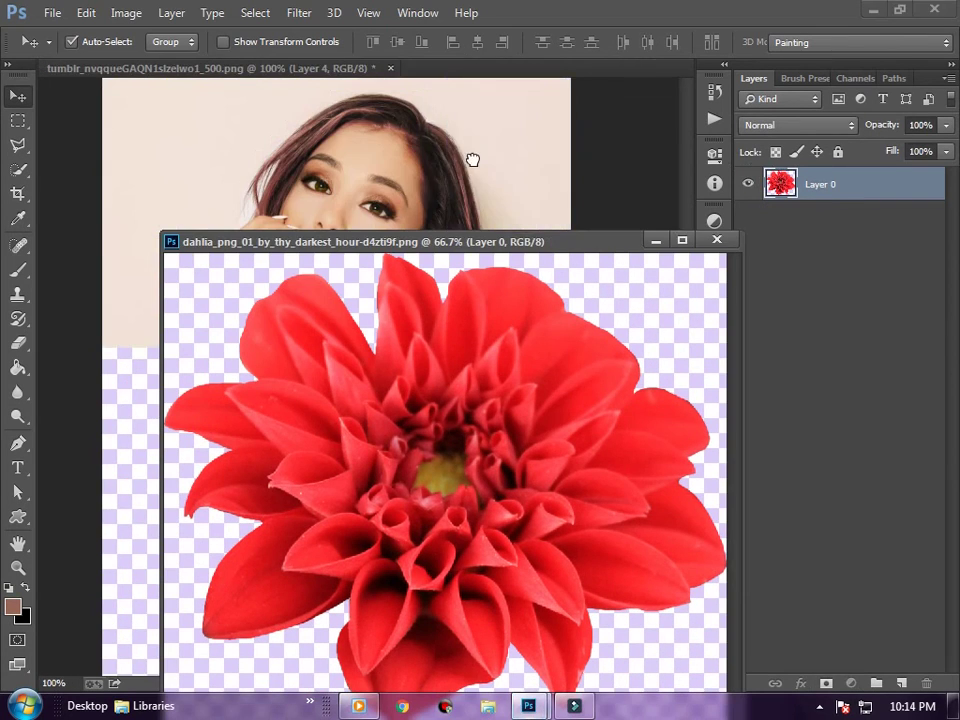
{"action": "left_click_drag", "start_coordinate": [450, 400], "coordinate": [300, 150]}
{"action": "left_click", "coordinate": [714, 242]}
{"action": "key", "text": "ctrl+t"}
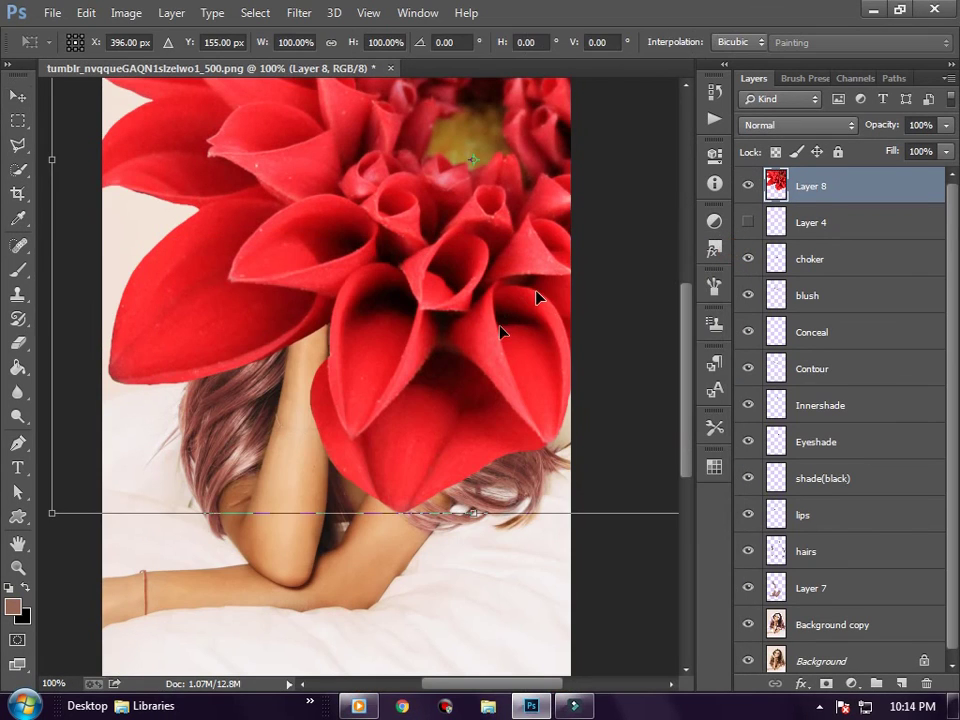
{"action": "left_click_drag", "start_coordinate": [311, 392], "coordinate": [250, 480]}
{"action": "mouse_move", "coordinate": [598, 596]}
{"action": "left_mouse_down"}
{"action": "mouse_move", "coordinate": [199, 257]}
{"action": "mouse_move", "coordinate": [113, 222]}
{"action": "mouse_move", "coordinate": [135, 231]}
{"action": "left_mouse_up"}
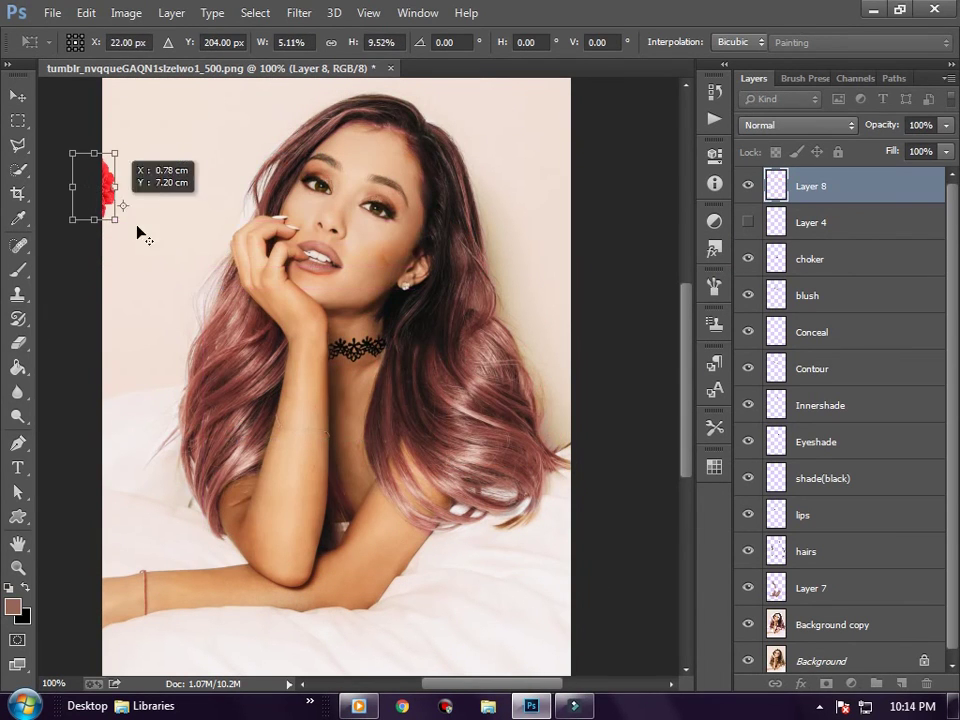
{"action": "mouse_move", "coordinate": [93, 187]}
{"action": "left_mouse_down"}
{"action": "mouse_move", "coordinate": [342, 322]}
{"action": "mouse_move", "coordinate": [333, 288]}
{"action": "mouse_move", "coordinate": [413, 288]}
{"action": "left_mouse_up"}
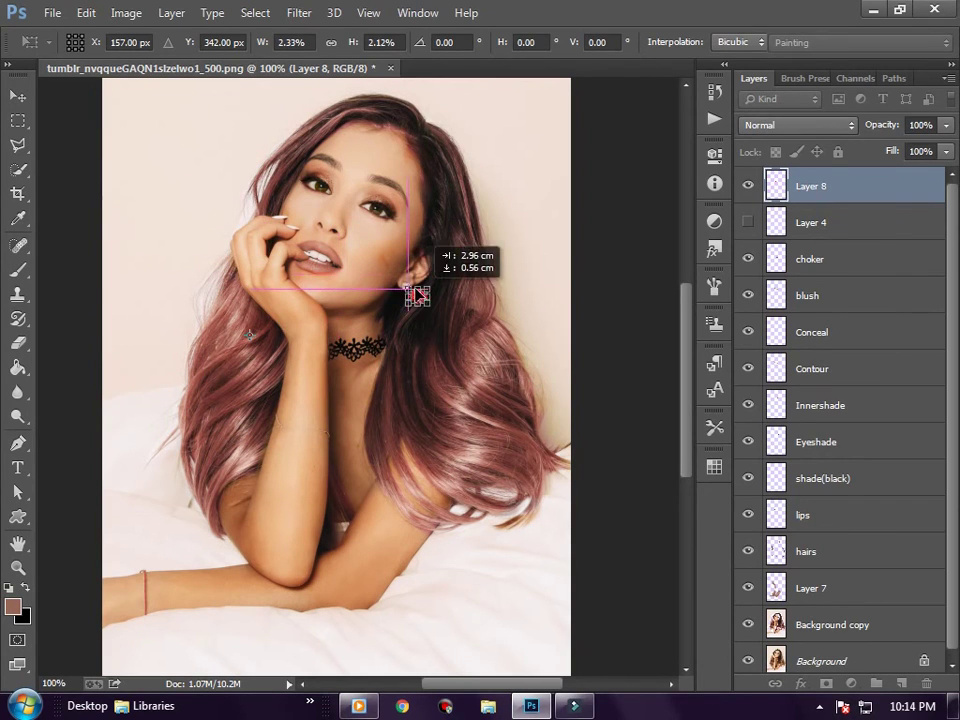
{"action": "key", "text": "Return"}
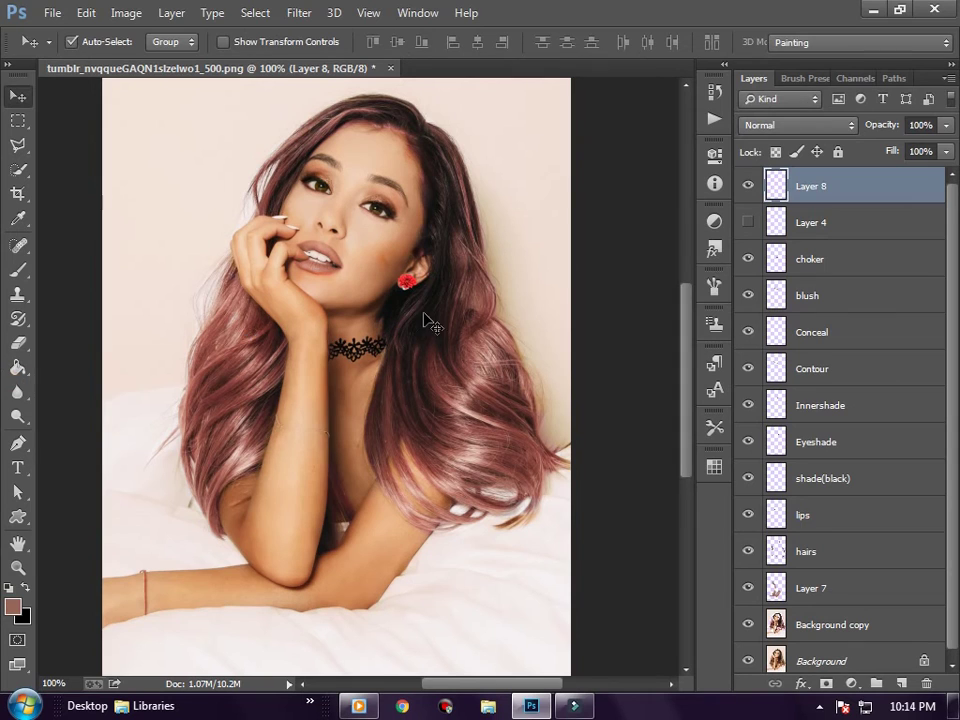
Step: Refine the flower to earring size with repeated Free Transforms, nudging and shrinking it
{"action": "key", "text": "ctrl+t"}
{"action": "left_click_drag", "start_coordinate": [417, 292], "coordinate": [412, 287]}
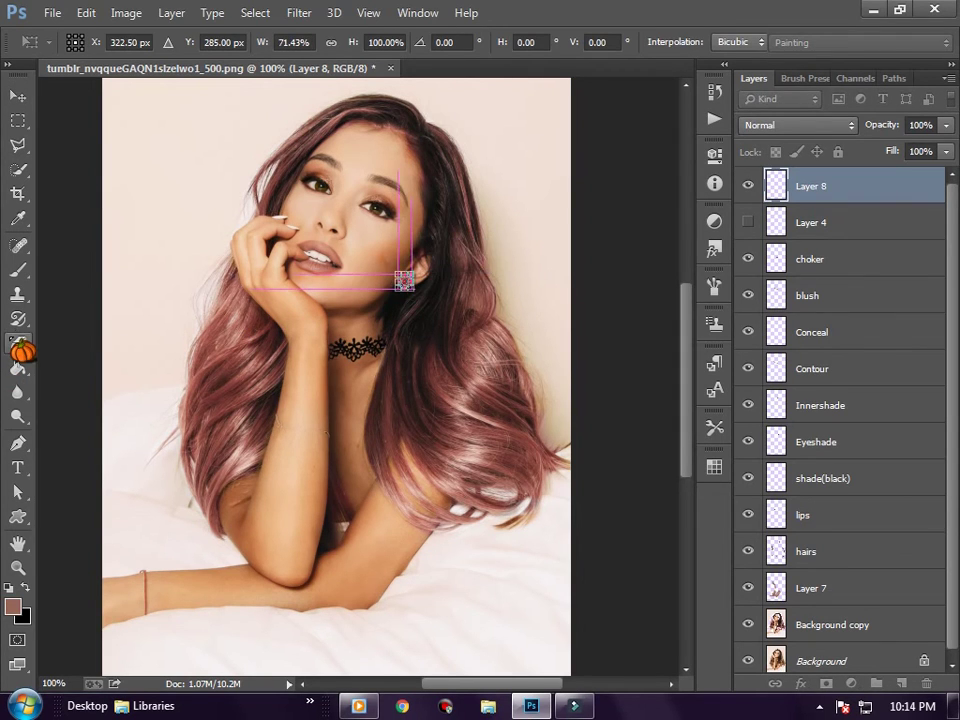
{"action": "left_click", "coordinate": [18, 343]}
{"action": "key", "text": "Return"}
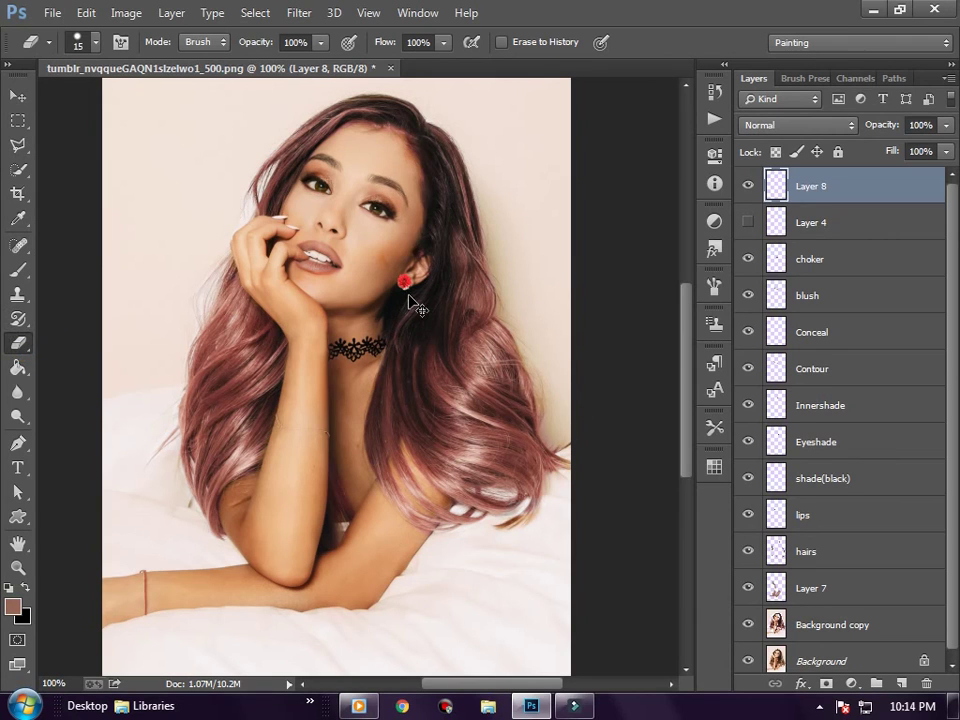
{"action": "key", "text": "ctrl+t"}
{"action": "left_click_drag", "start_coordinate": [408, 290], "coordinate": [410, 293]}
{"action": "left_click", "coordinate": [18, 417]}
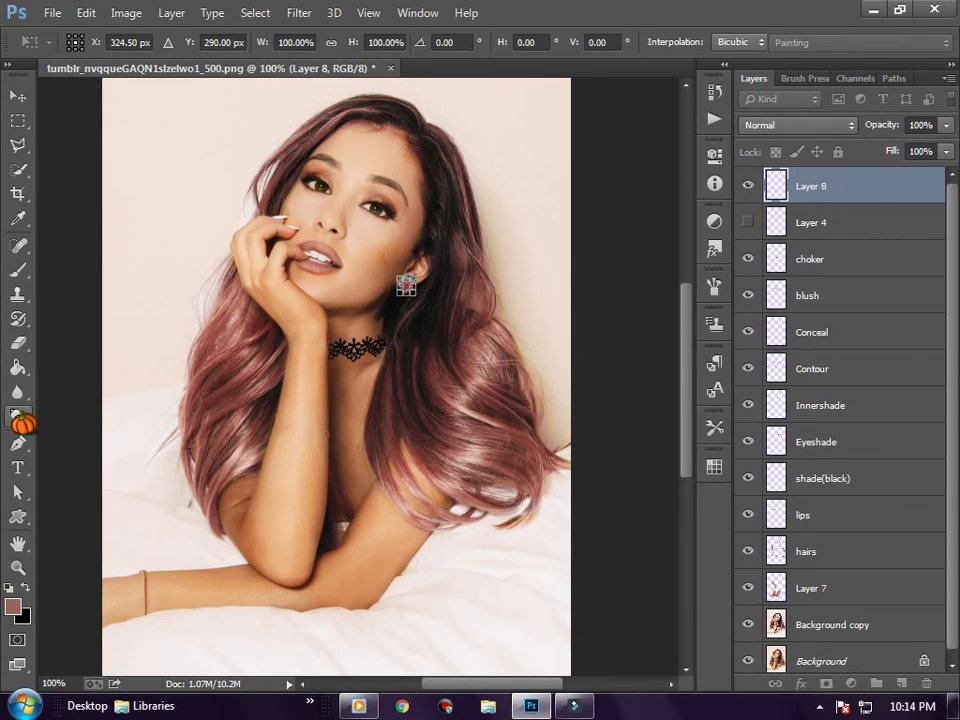
{"action": "key", "text": "Return"}
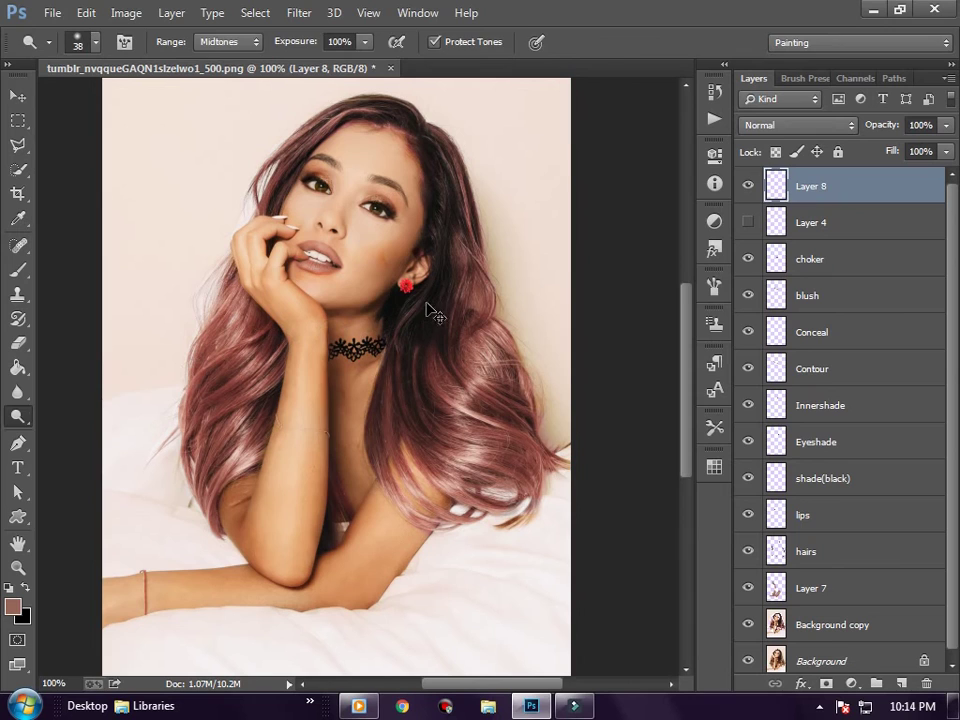
{"action": "key", "text": "ctrl+t"}
{"action": "left_click_drag", "start_coordinate": [412, 296], "coordinate": [405, 285]}
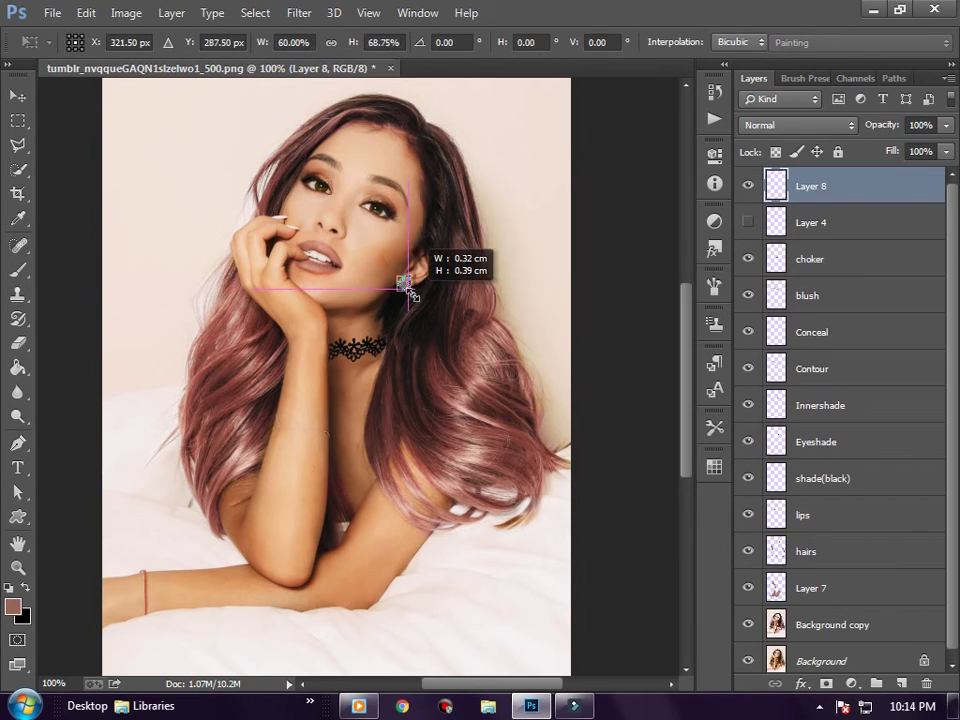
{"action": "left_click", "coordinate": [18, 417]}
{"action": "key", "text": "Return"}
Step: Zoom in and make final nudges and reshaping to seat the earring on the earlobe
{"action": "key", "text": "ctrl+t"}
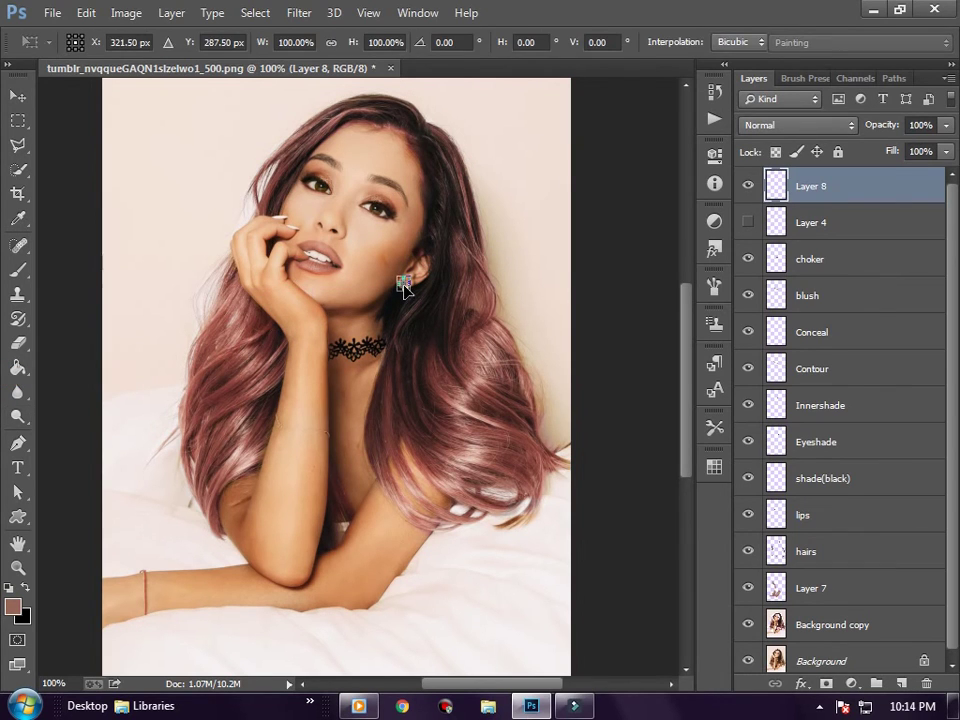
{"action": "left_click_drag", "start_coordinate": [408, 296], "coordinate": [404, 291]}
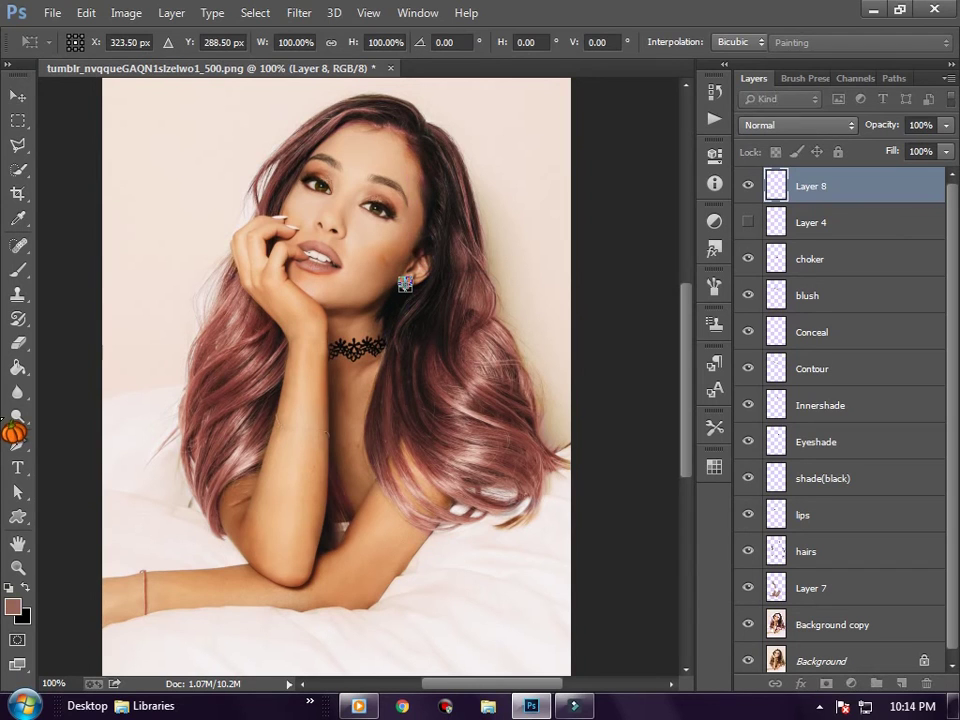
{"action": "left_click", "coordinate": [16, 420]}
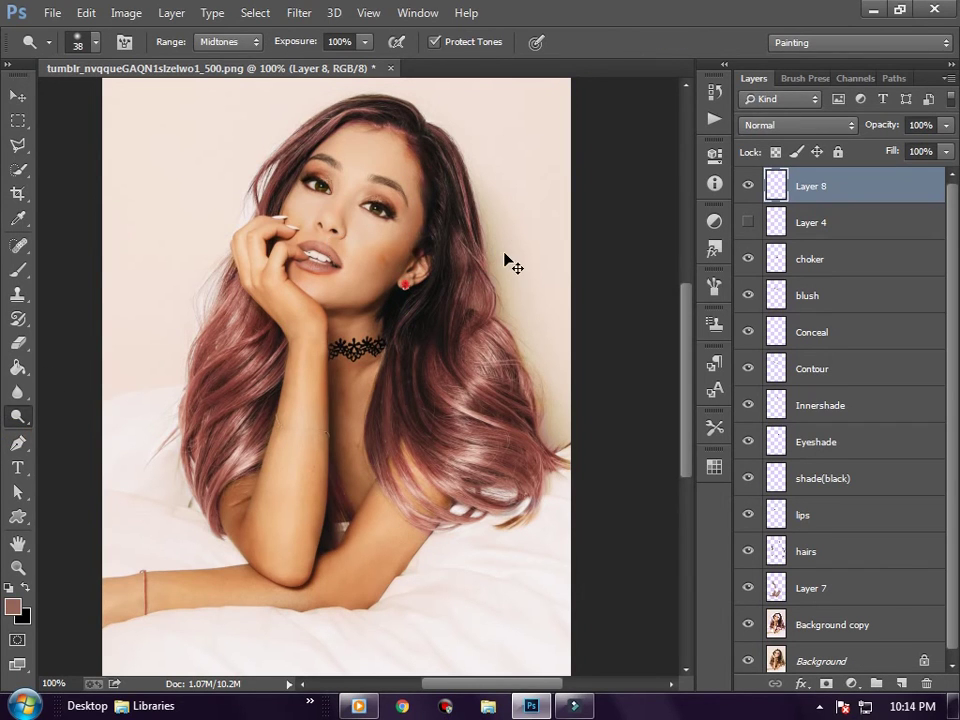
{"action": "key", "text": "ctrl+plus"}
{"action": "key", "text": "ctrl+t"}
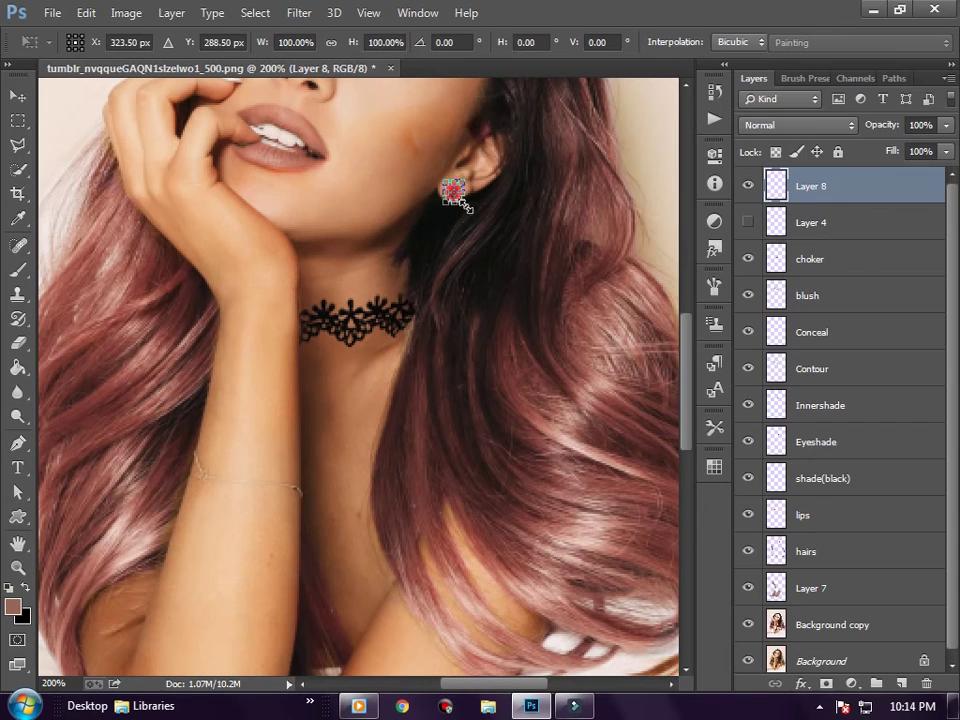
{"action": "left_click_drag", "start_coordinate": [462, 204], "coordinate": [453, 191]}
{"action": "key", "text": "Return"}
{"action": "left_click", "coordinate": [18, 416]}
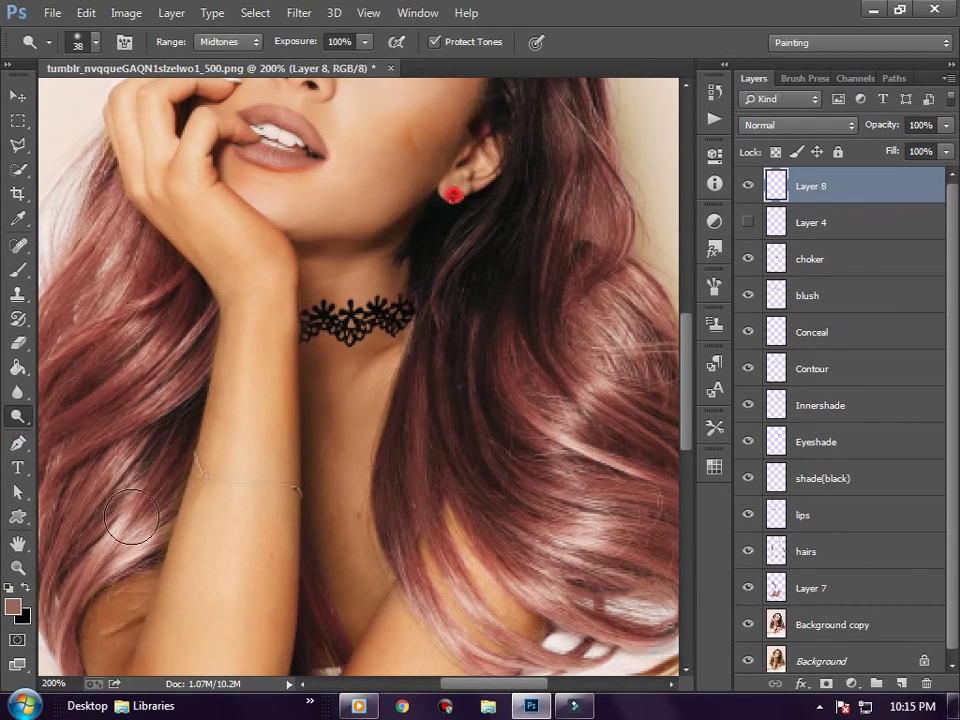
{"action": "scroll", "coordinate": [223, 457], "scroll_direction": "up", "scroll_amount": 2}
{"action": "scroll", "coordinate": [223, 457], "scroll_direction": "up", "scroll_amount": 3}
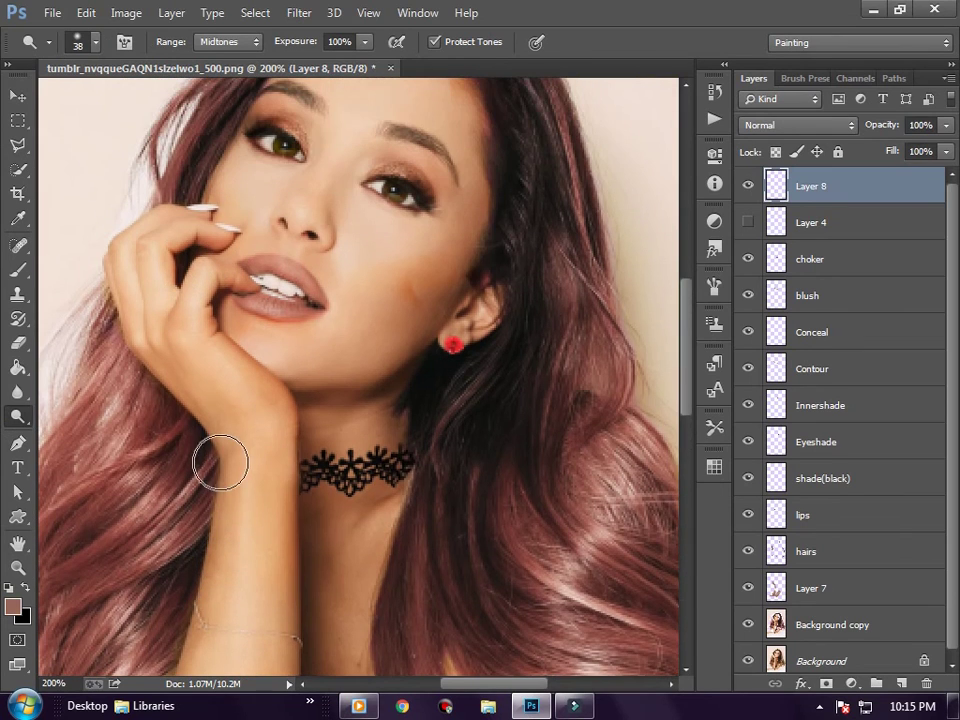
Step: Lower the earring's brightness with Brightness/Contrast
{"action": "left_click", "coordinate": [128, 13]}
{"action": "mouse_move", "coordinate": [154, 60]}
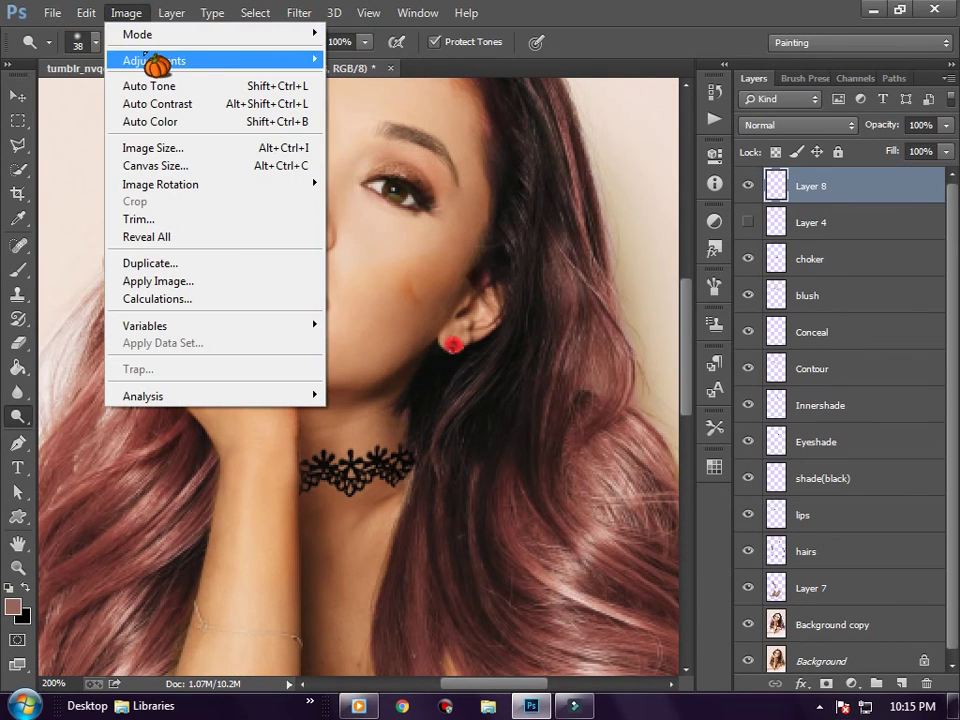
{"action": "left_click", "coordinate": [381, 60]}
{"action": "mouse_move", "coordinate": [692, 200]}
{"action": "left_mouse_down"}
{"action": "mouse_move", "coordinate": [601, 204]}
{"action": "mouse_move", "coordinate": [618, 212]}
{"action": "left_mouse_up"}
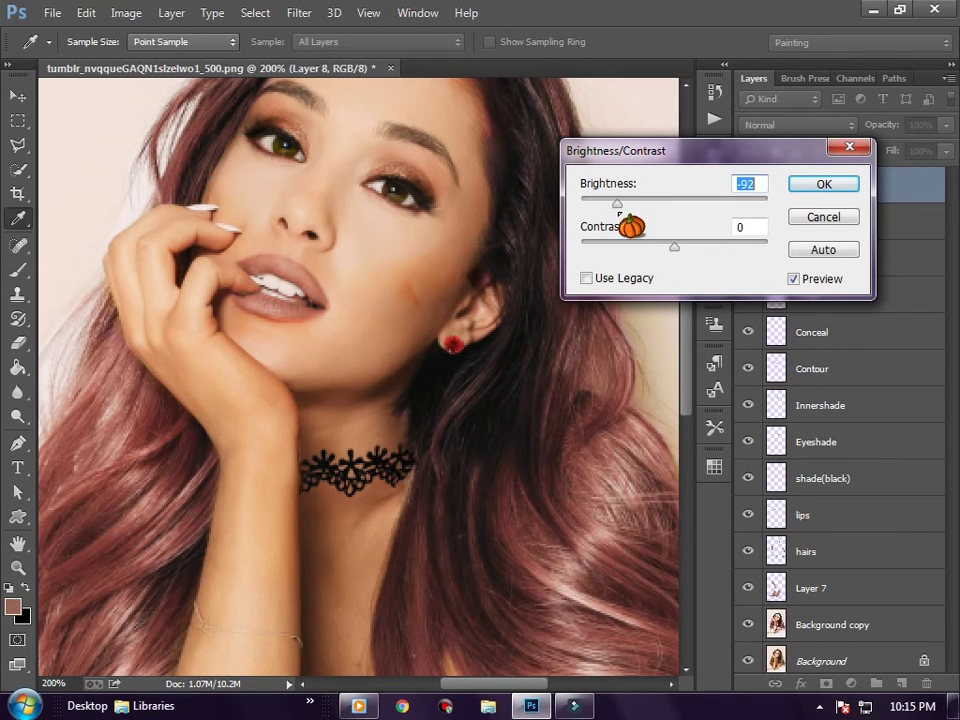
{"action": "left_click", "coordinate": [824, 184]}
{"action": "key", "text": "o"}
Step: Preview a Hue/Saturation hue shift, then cancel it to keep the earring red
{"action": "left_click", "coordinate": [128, 13]}
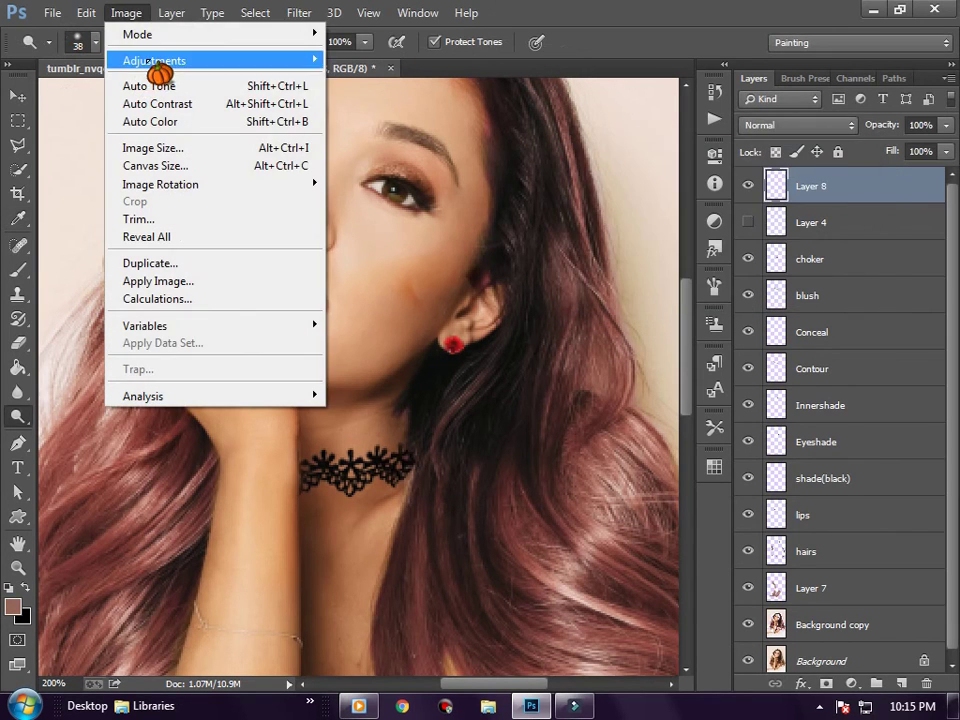
{"action": "left_click", "coordinate": [398, 160]}
{"action": "mouse_move", "coordinate": [703, 192]}
{"action": "left_mouse_down"}
{"action": "mouse_move", "coordinate": [760, 196]}
{"action": "mouse_move", "coordinate": [672, 192]}
{"action": "left_mouse_up"}
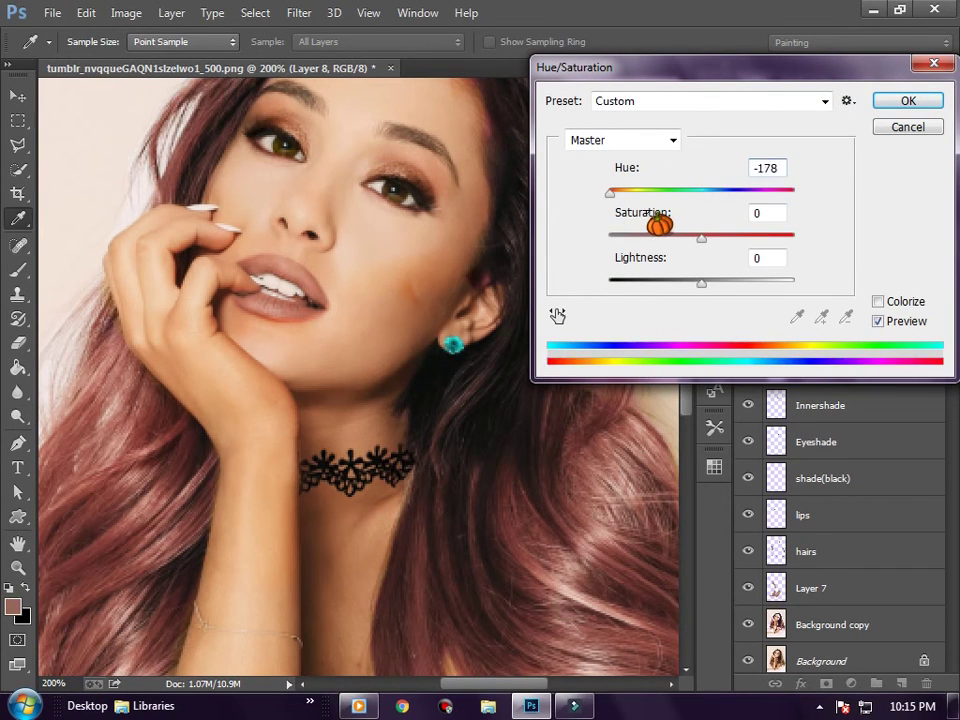
{"action": "key", "text": "Escape"}
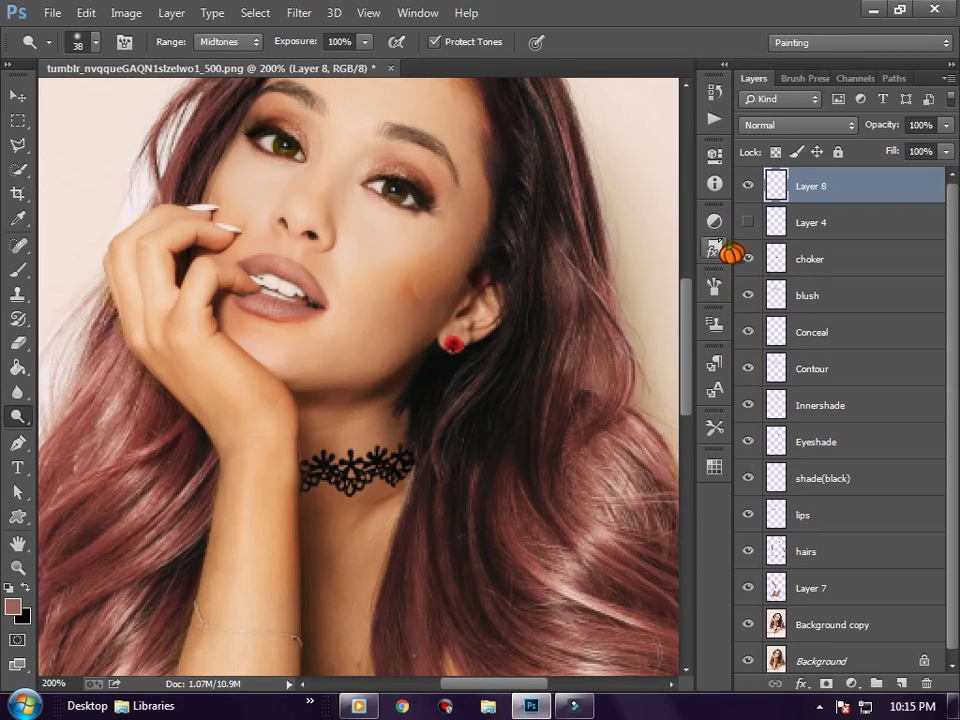
Step: Open the colour Swatches, look through them and close them again
{"action": "left_click", "coordinate": [714, 466]}
{"action": "scroll", "coordinate": [628, 495], "scroll_direction": "up", "scroll_amount": 2}
{"action": "scroll", "coordinate": [628, 495], "scroll_direction": "up", "scroll_amount": 2}
{"action": "scroll", "coordinate": [628, 495], "scroll_direction": "up", "scroll_amount": 2}
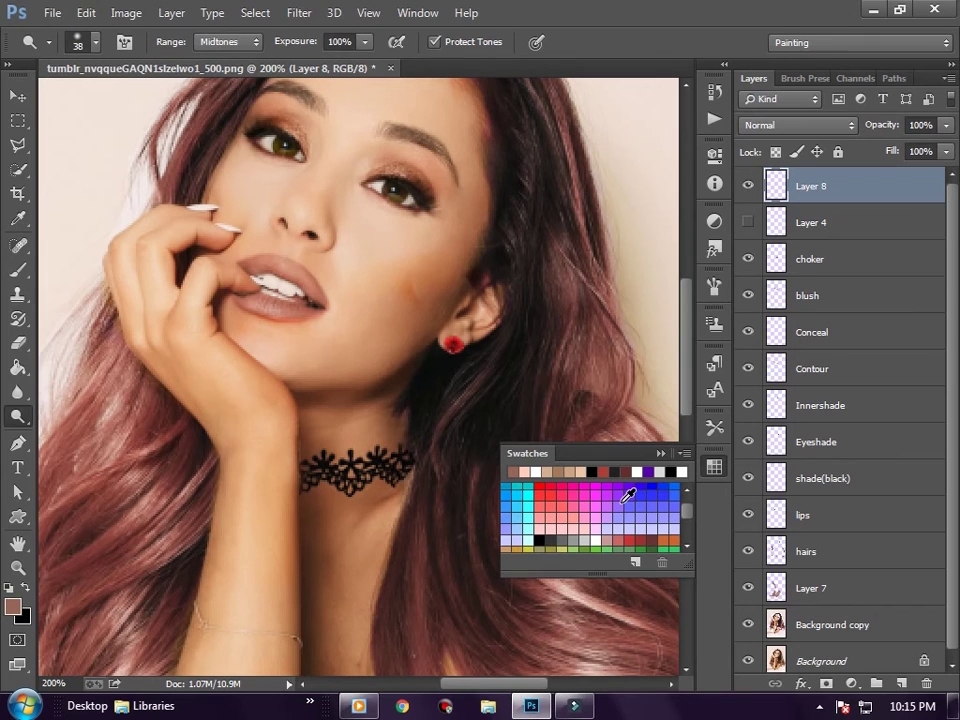
{"action": "left_click", "coordinate": [661, 453]}
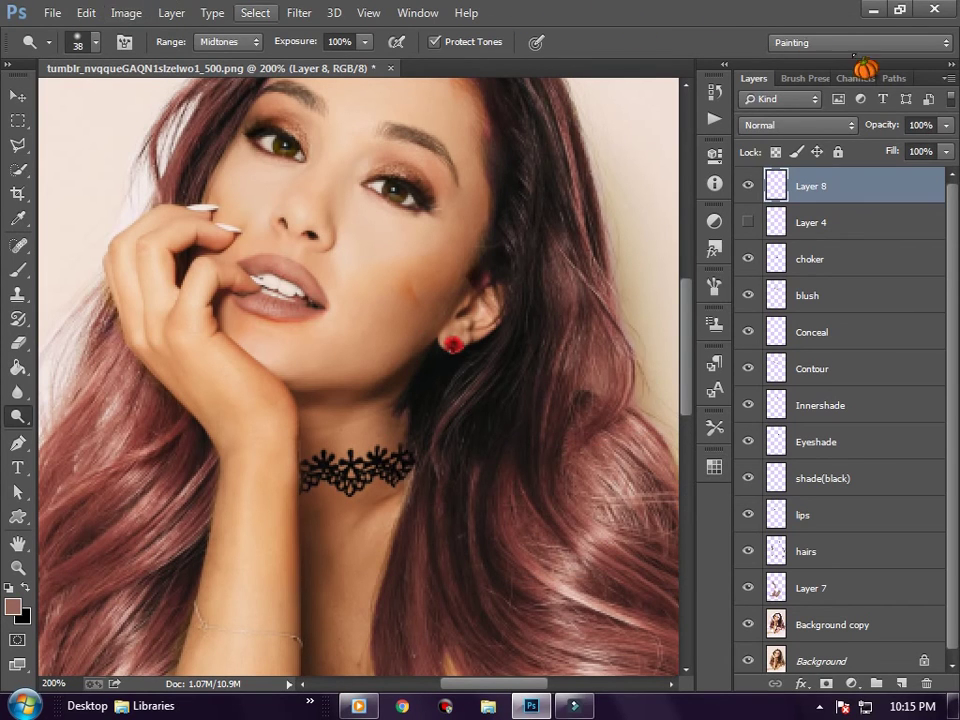
Step: Duplicate the earring as Layer 8 copy and move it down to the wrist
{"action": "left_click", "coordinate": [946, 78]}
{"action": "left_click", "coordinate": [866, 124]}
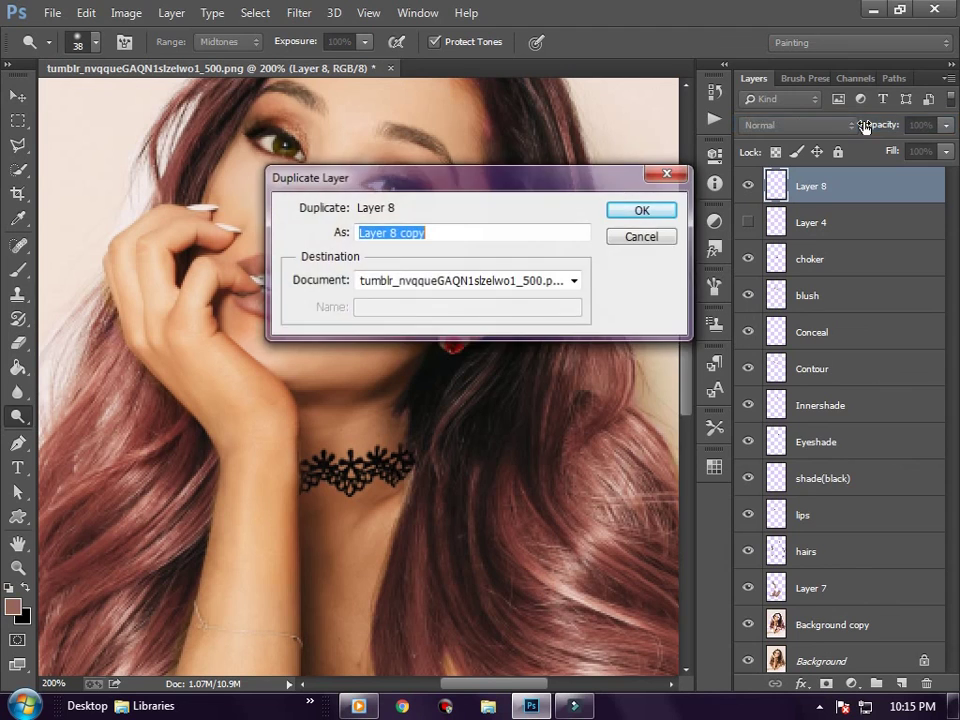
{"action": "key", "text": "Return"}
{"action": "scroll", "coordinate": [476, 514], "scroll_direction": "down", "scroll_amount": 2}
{"action": "scroll", "coordinate": [478, 195], "scroll_direction": "down", "scroll_amount": 3}
{"action": "key", "text": "ctrl+t"}
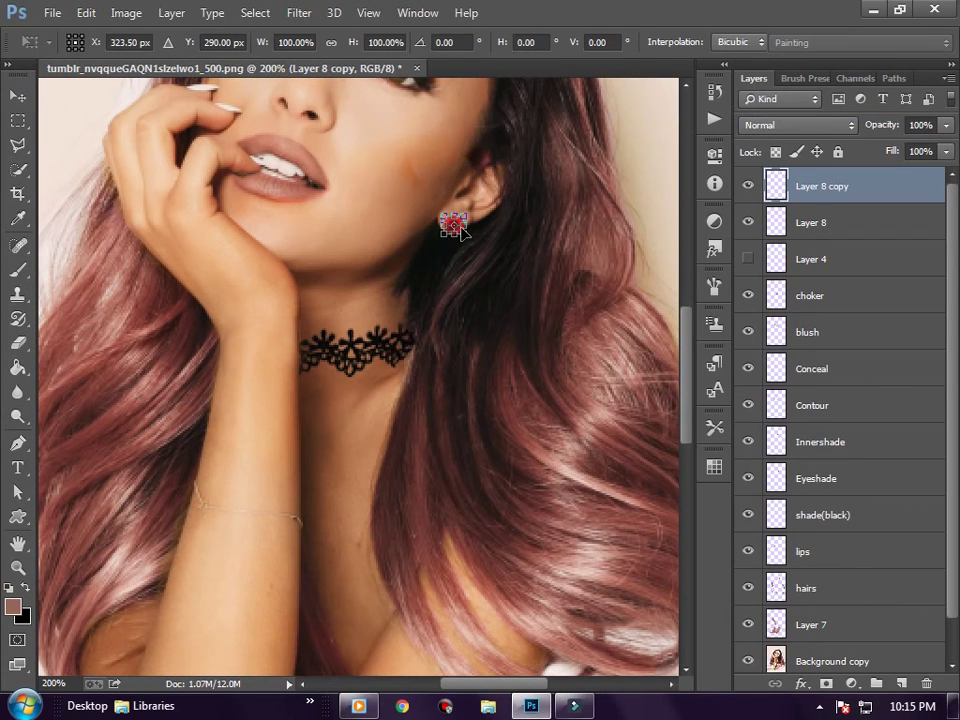
{"action": "left_click_drag", "start_coordinate": [458, 227], "coordinate": [200, 495]}
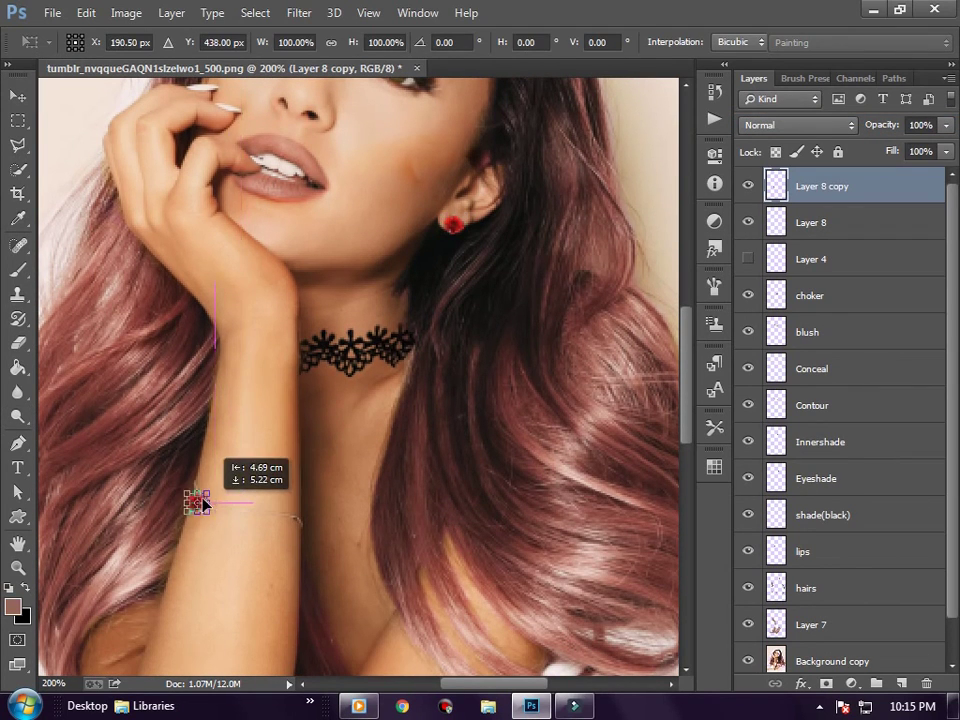
{"action": "left_click", "coordinate": [17, 416]}
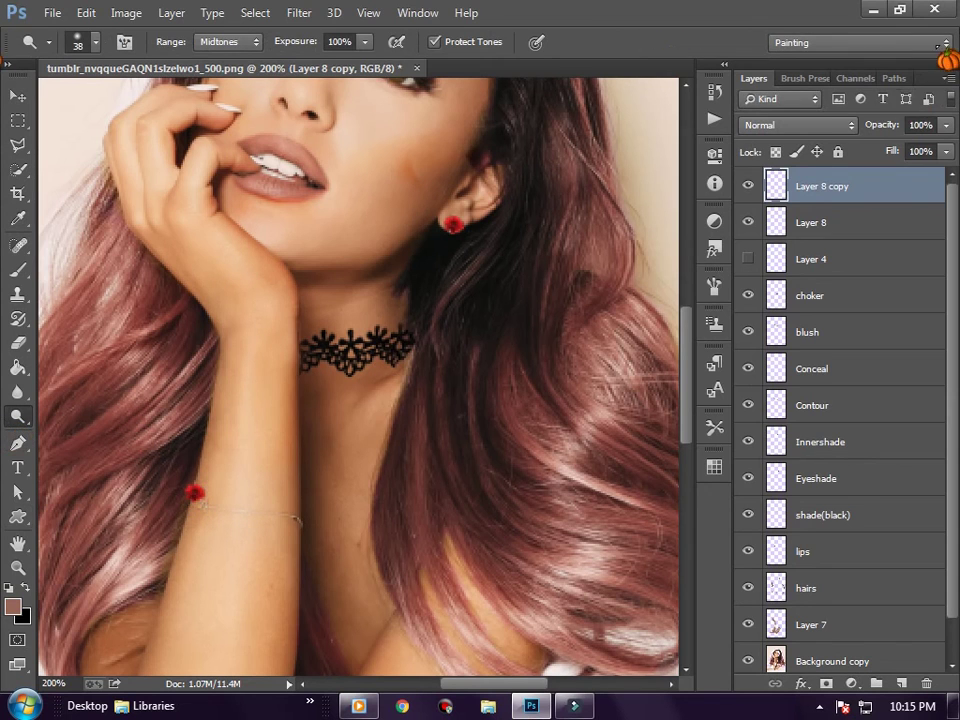
Step: Duplicate the wrist flower and shift the copy slightly down-right along the wrist
{"action": "left_click", "coordinate": [947, 78]}
{"action": "left_click", "coordinate": [880, 143]}
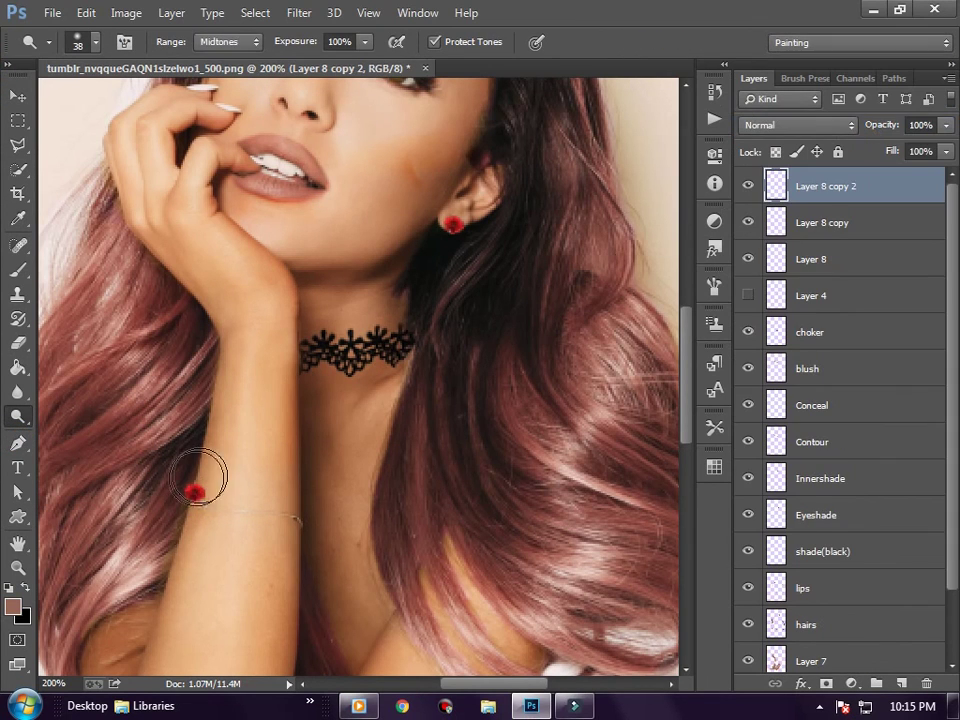
{"action": "key", "text": "ctrl+t"}
{"action": "left_click_drag", "start_coordinate": [198, 497], "coordinate": [206, 507]}
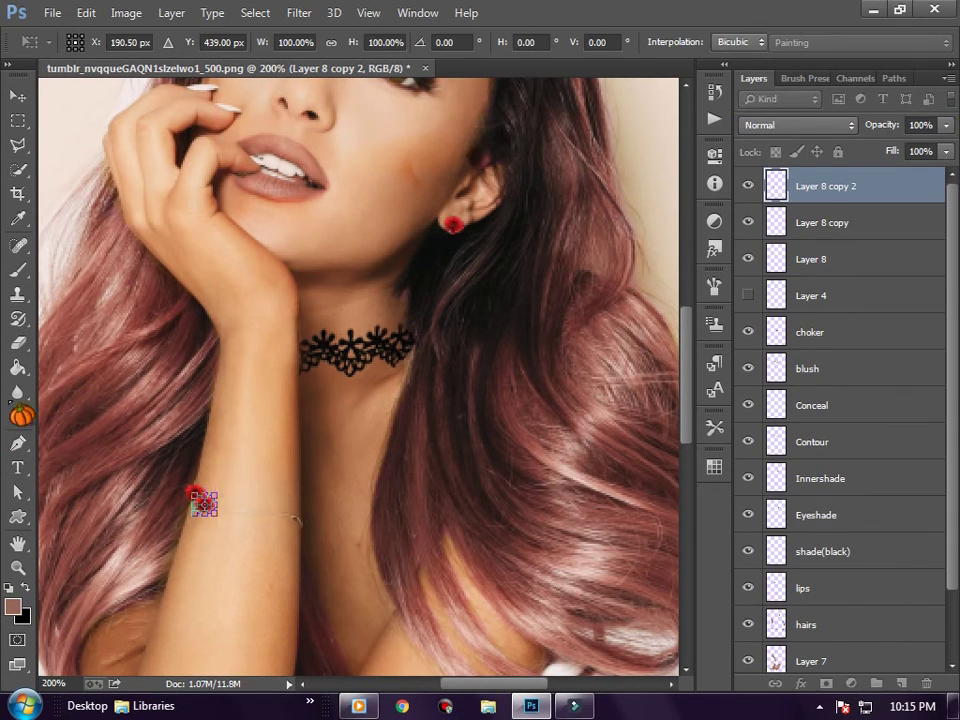
{"action": "key", "text": "Return"}
{"action": "key", "text": "ctrl+t"}
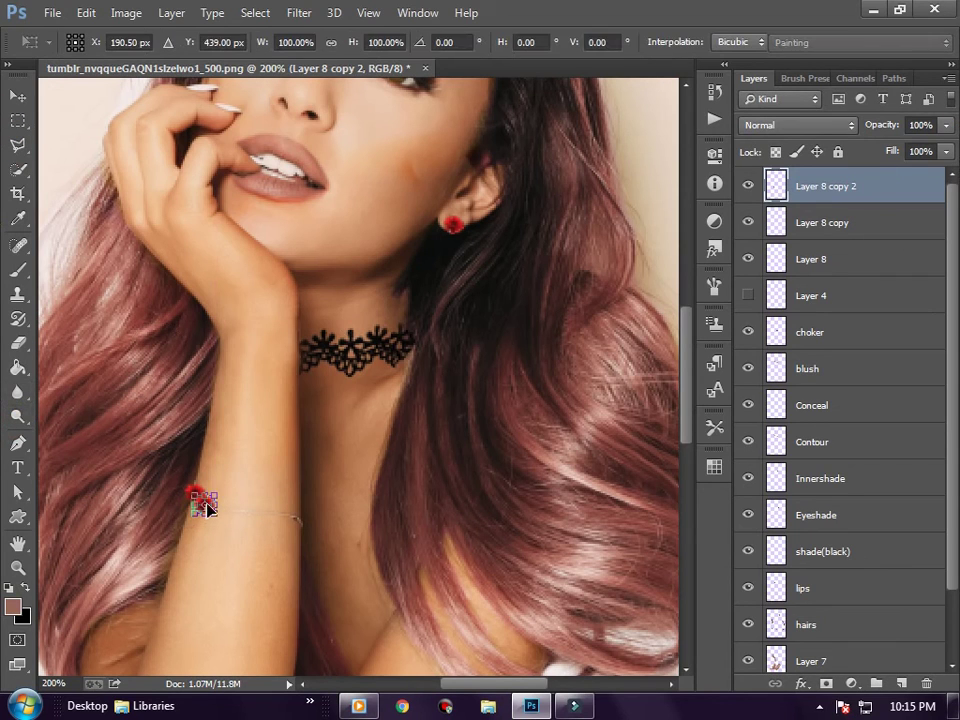
{"action": "left_click", "coordinate": [17, 443]}
{"action": "key", "text": "Return"}
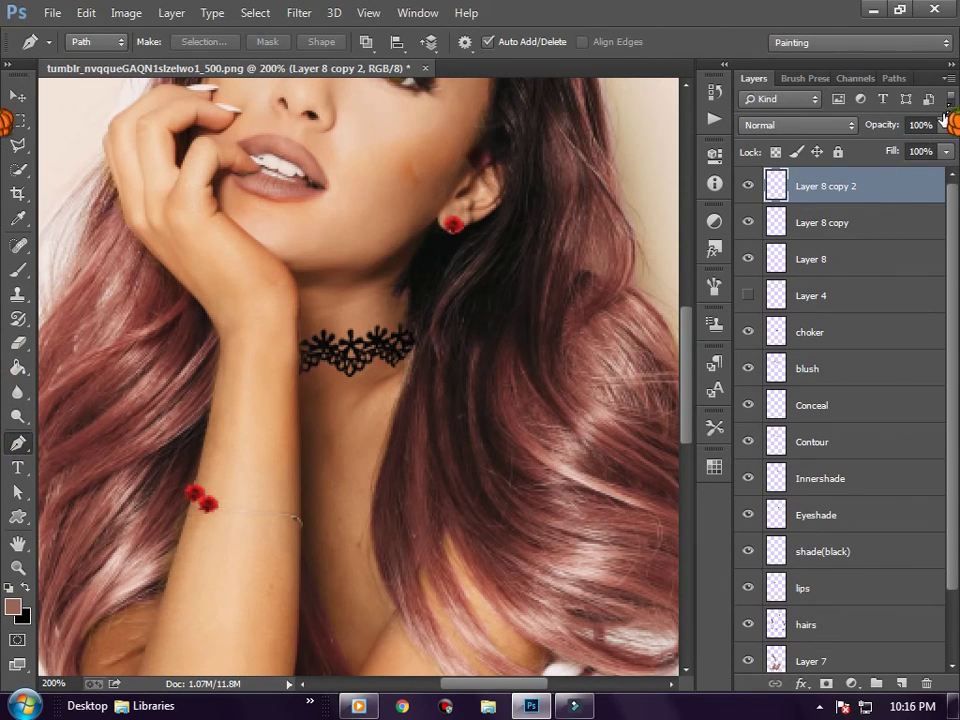
Step: Duplicate both bead layers together, moving and tilting the copies along the wrist's curve
{"action": "left_click", "coordinate": [820, 222], "text": "ctrl"}
{"action": "left_click", "coordinate": [948, 78]}
{"action": "left_click", "coordinate": [793, 131]}
{"action": "key", "text": "Return"}
{"action": "key", "text": "ctrl+t"}
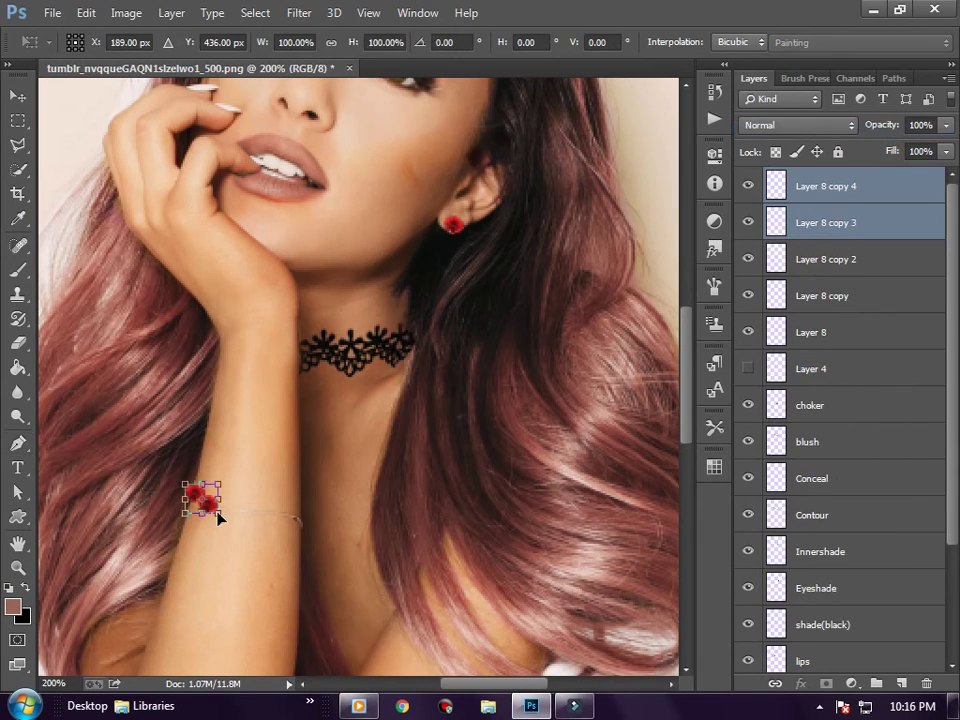
{"action": "left_click_drag", "start_coordinate": [213, 508], "coordinate": [238, 515]}
{"action": "left_click_drag", "start_coordinate": [315, 553], "coordinate": [323, 529]}
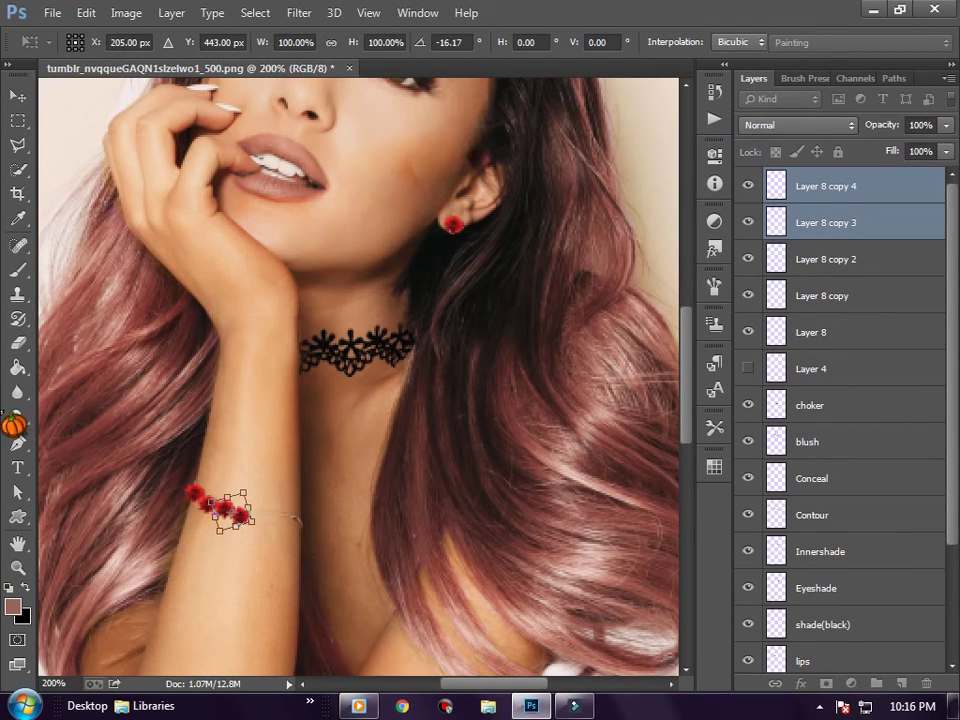
{"action": "left_click", "coordinate": [17, 443]}
{"action": "key", "text": "Return"}
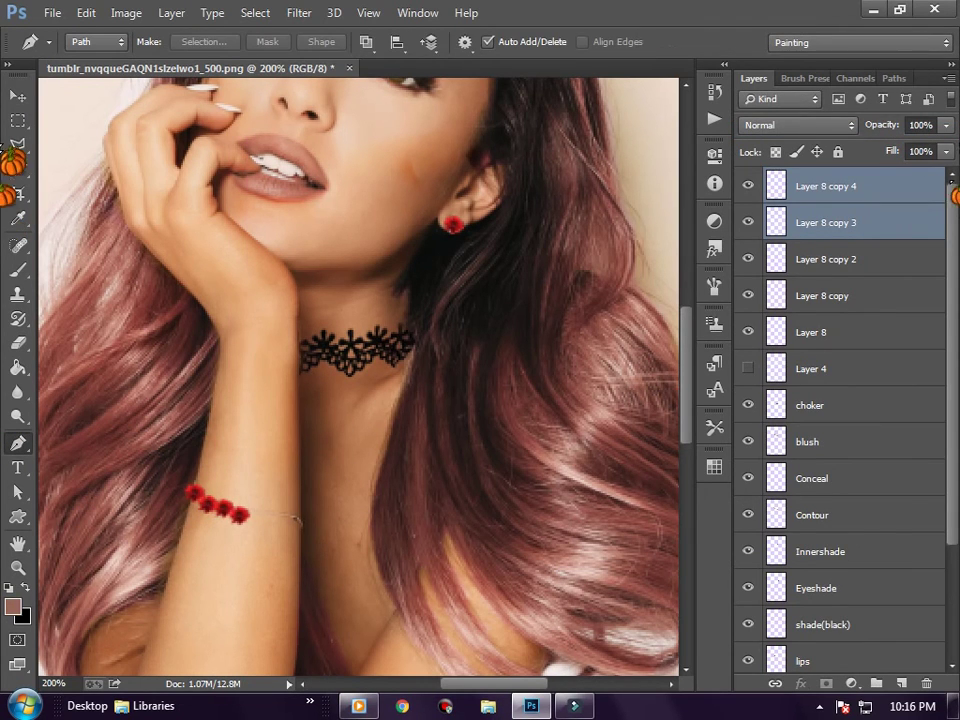
Step: Duplicate the bead layers twice more, extending the bracelet rightward around the wrist
{"action": "left_click", "coordinate": [948, 78]}
{"action": "left_click", "coordinate": [840, 130]}
{"action": "key", "text": "Return"}
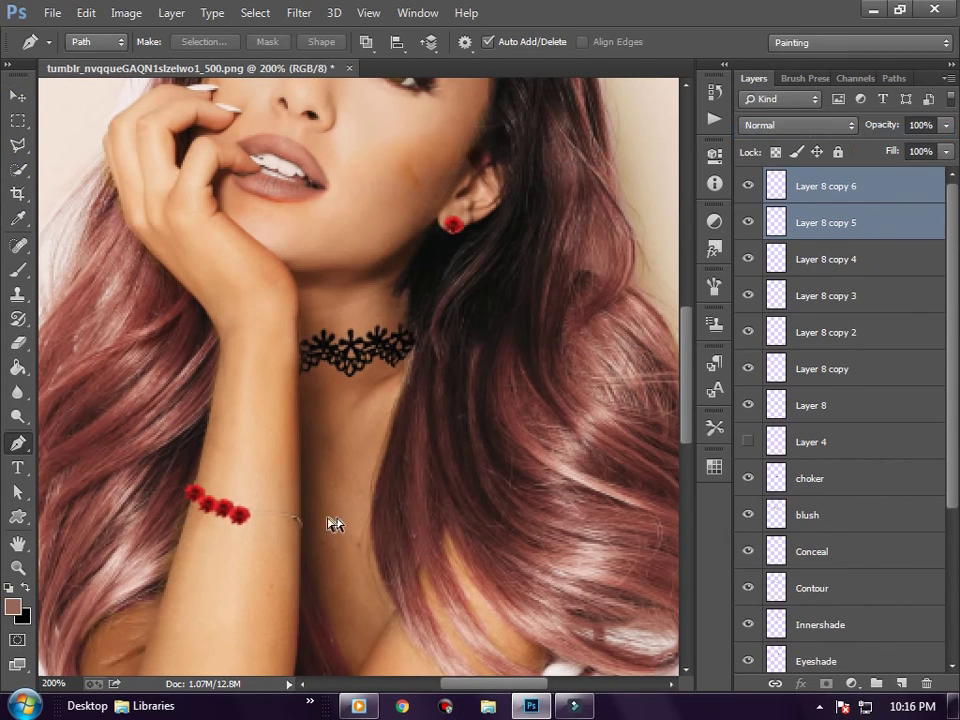
{"action": "key", "text": "ctrl+t"}
{"action": "mouse_move", "coordinate": [274, 546]}
{"action": "left_mouse_down"}
{"action": "mouse_move", "coordinate": [242, 514]}
{"action": "mouse_move", "coordinate": [273, 515]}
{"action": "left_mouse_up"}
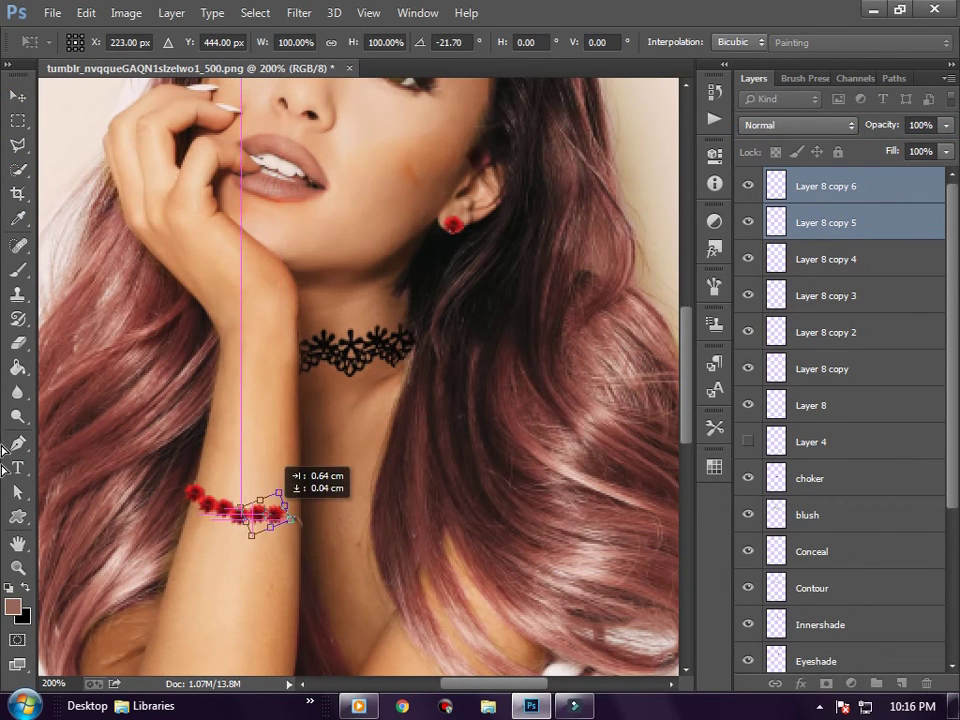
{"action": "key", "text": "Return"}
{"action": "left_click", "coordinate": [948, 78]}
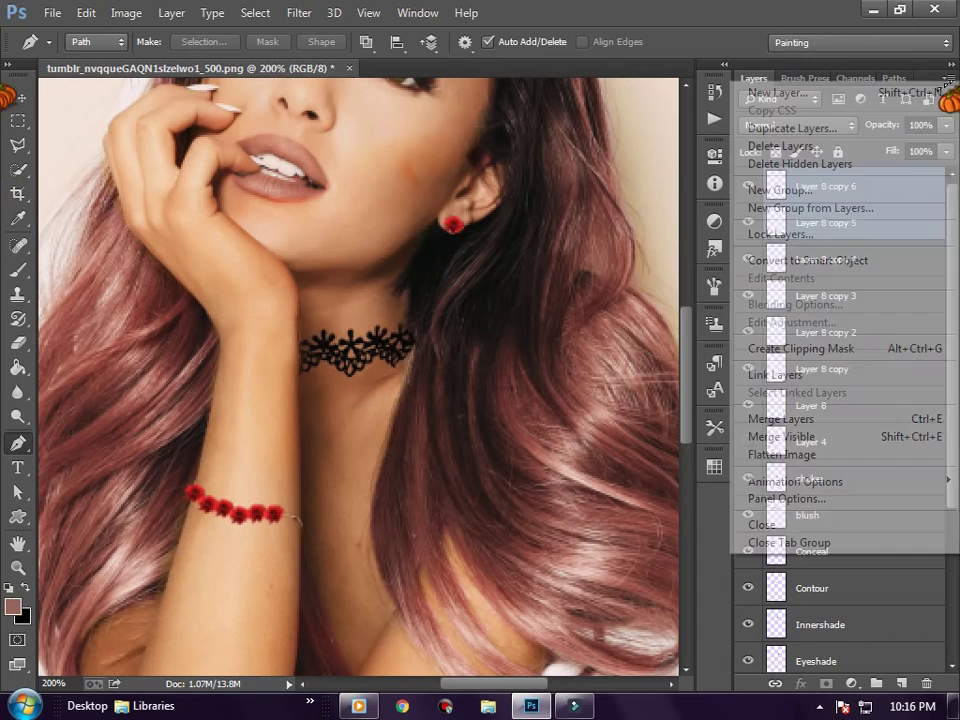
{"action": "left_click", "coordinate": [870, 133]}
{"action": "key", "text": "Return"}
{"action": "key", "text": "ctrl+t"}
{"action": "mouse_move", "coordinate": [357, 511]}
{"action": "left_mouse_down"}
{"action": "mouse_move", "coordinate": [253, 540]}
{"action": "mouse_move", "coordinate": [312, 527]}
{"action": "left_mouse_up"}
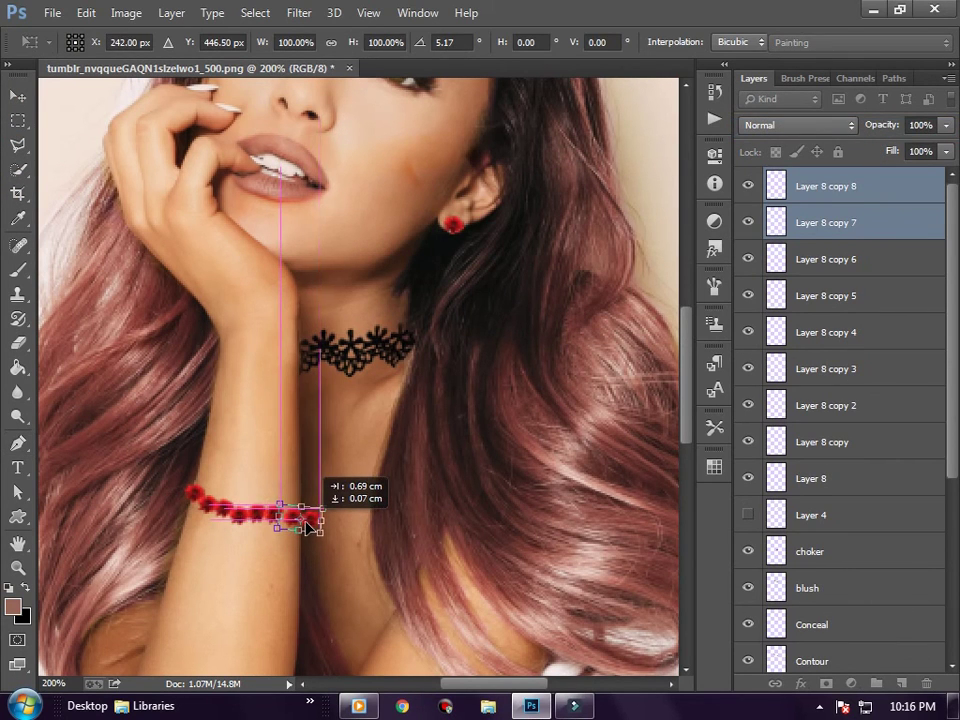
{"action": "key", "text": "Return"}
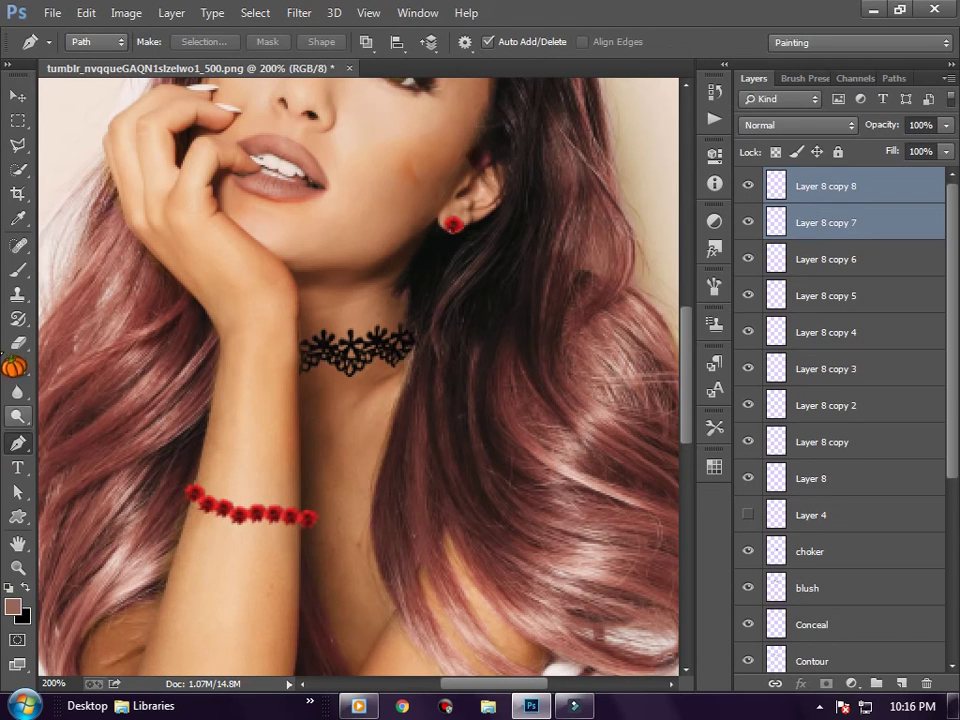
Step: Select Layer 8 copy 8 and zoom out to see the whole portrait
{"action": "key", "text": "e"}
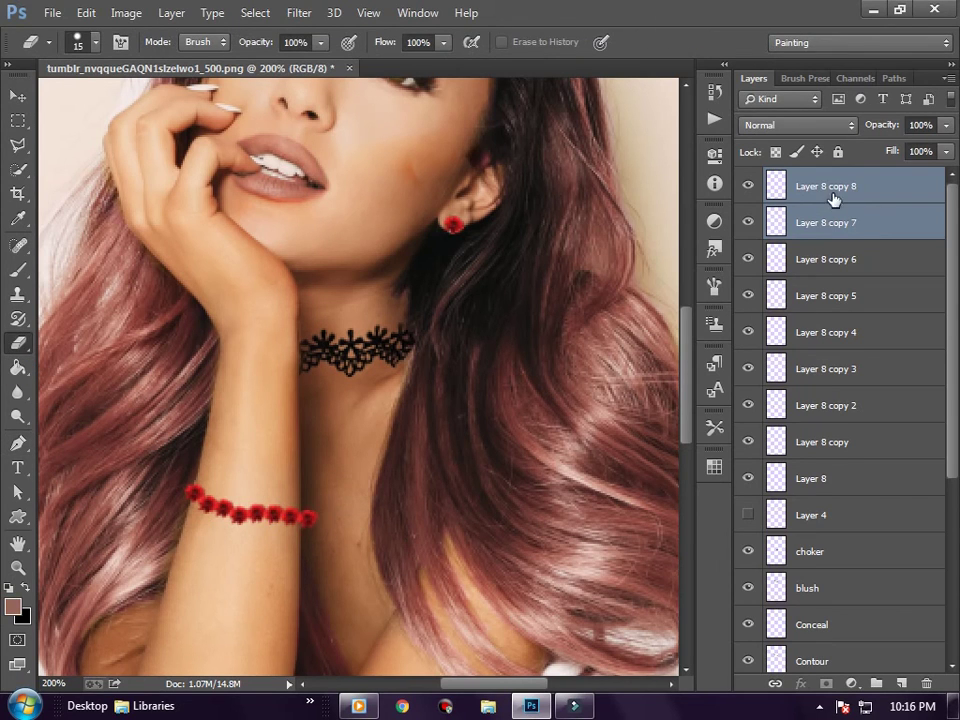
{"action": "left_click", "coordinate": [831, 195]}
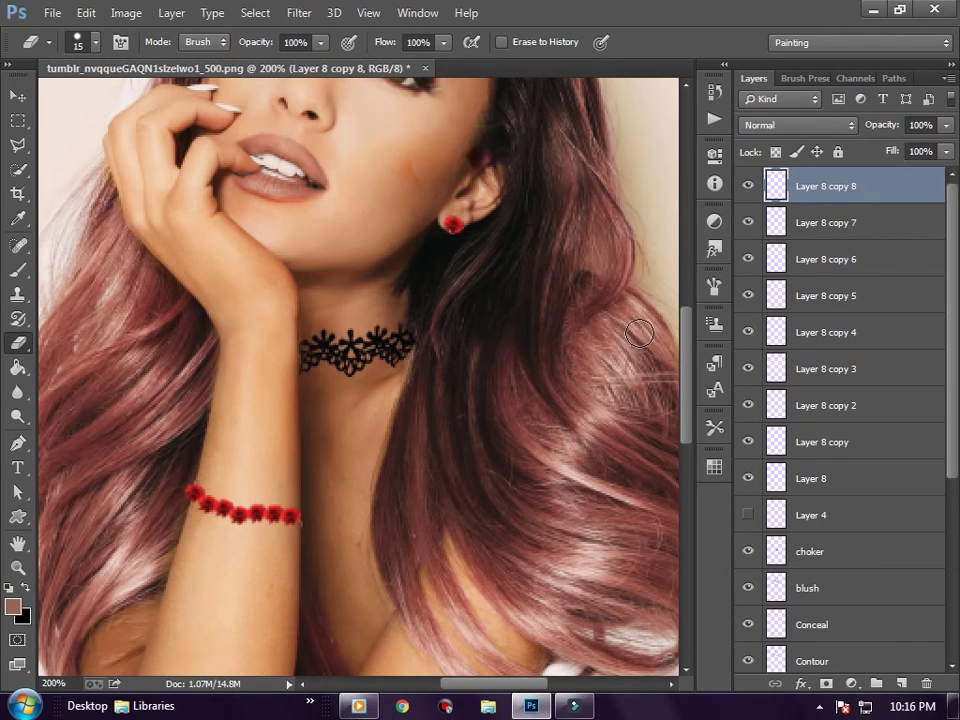
{"action": "key", "text": "ctrl+minus"}
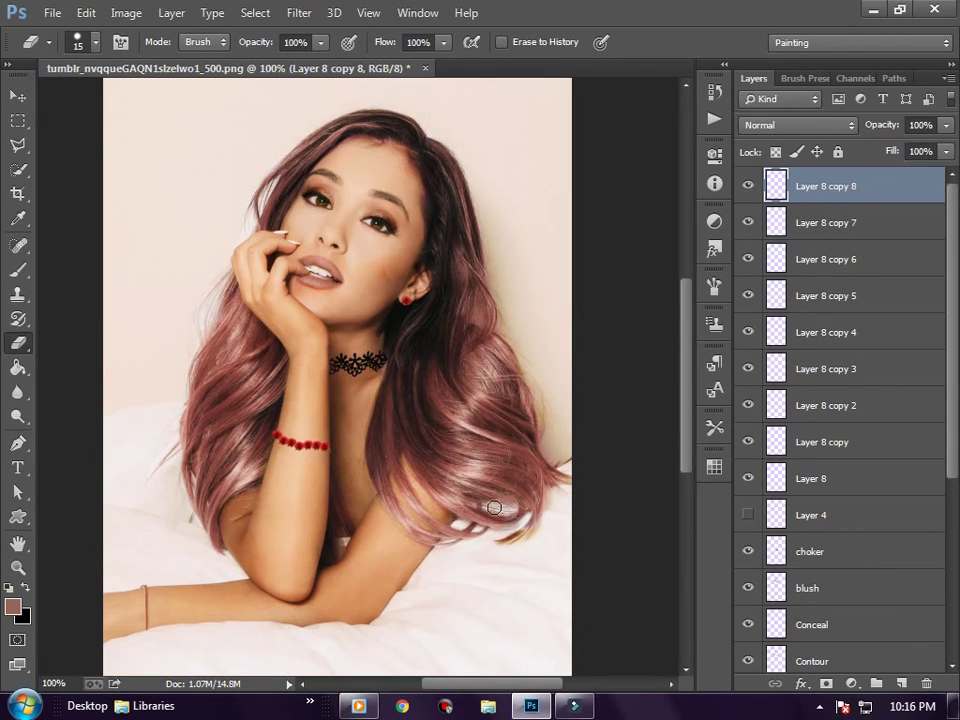
{"action": "scroll", "coordinate": [494, 507], "scroll_direction": "down", "scroll_amount": 1}
{"action": "scroll", "coordinate": [494, 507], "scroll_direction": "down", "scroll_amount": 1}
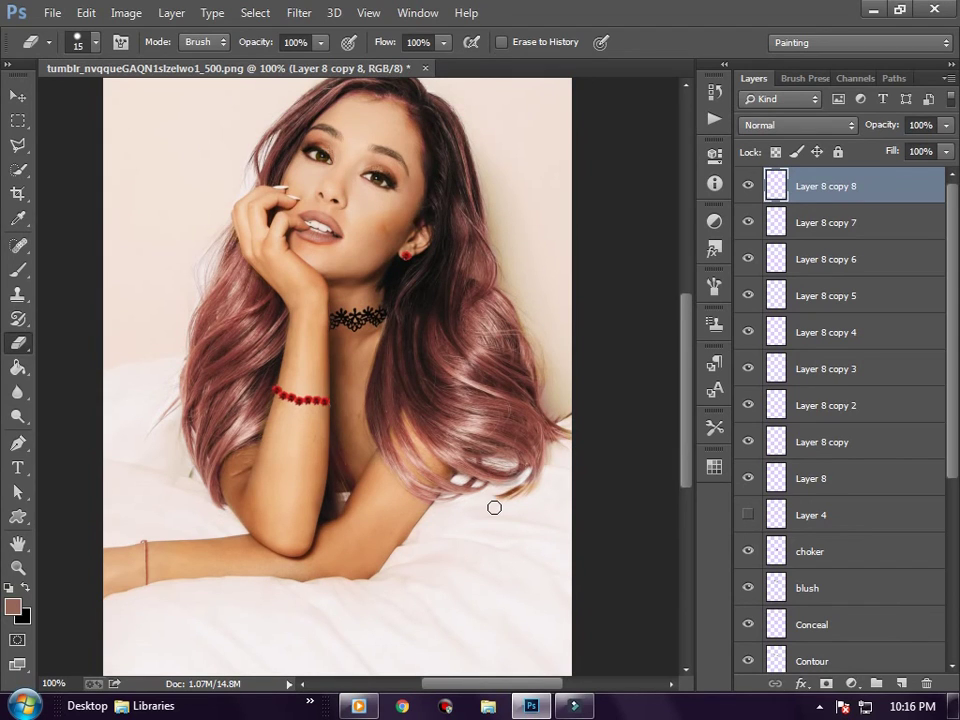
{"action": "scroll", "coordinate": [494, 507], "scroll_direction": "up", "scroll_amount": 1}
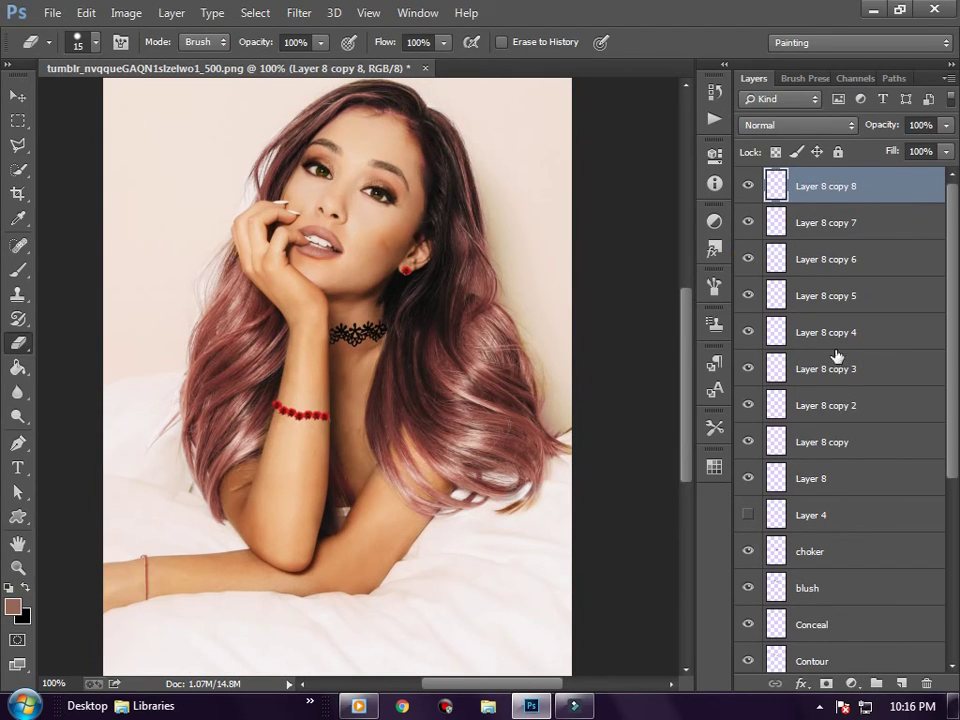
Step: Select every Layer 8 copy and delete them, leaving only the earring on Layer 8
{"action": "left_click", "coordinate": [843, 410], "text": "ctrl"}
{"action": "left_click", "coordinate": [827, 442], "text": "ctrl"}
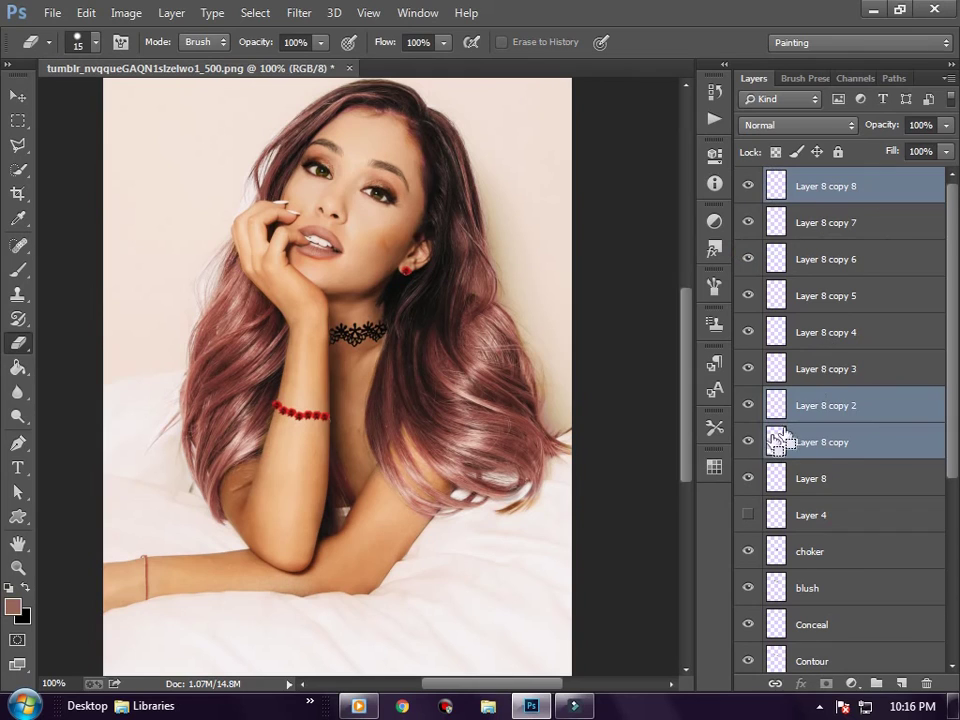
{"action": "left_click", "coordinate": [825, 222], "text": "ctrl"}
{"action": "left_click", "coordinate": [820, 259], "text": "ctrl"}
{"action": "left_click", "coordinate": [820, 296], "text": "ctrl"}
{"action": "left_click", "coordinate": [814, 369], "text": "ctrl"}
{"action": "left_click", "coordinate": [825, 332], "text": "ctrl"}
{"action": "left_click", "coordinate": [930, 684]}
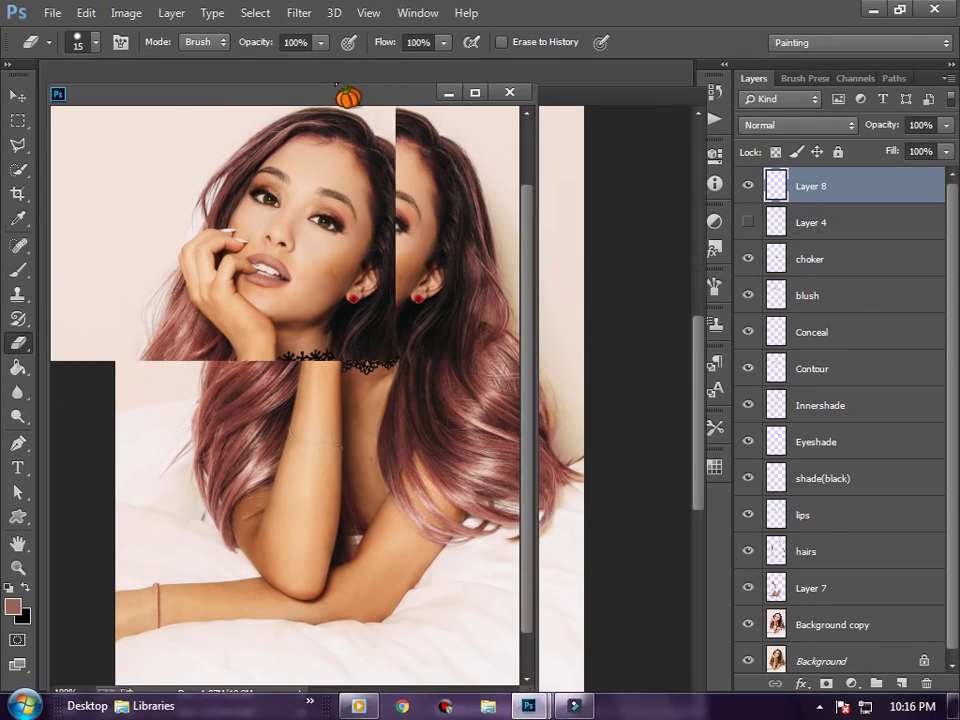
Step: Float the portrait window, maximize and restore it, then dock it back as a tab
{"action": "left_click_drag", "start_coordinate": [293, 90], "coordinate": [487, 100]}
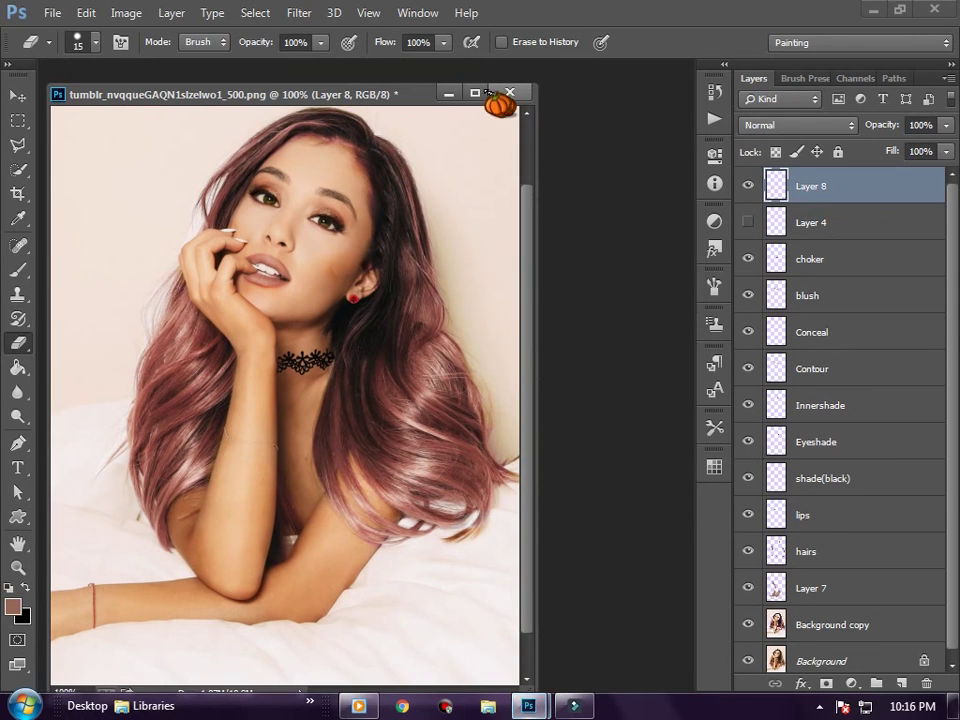
{"action": "left_click", "coordinate": [476, 93]}
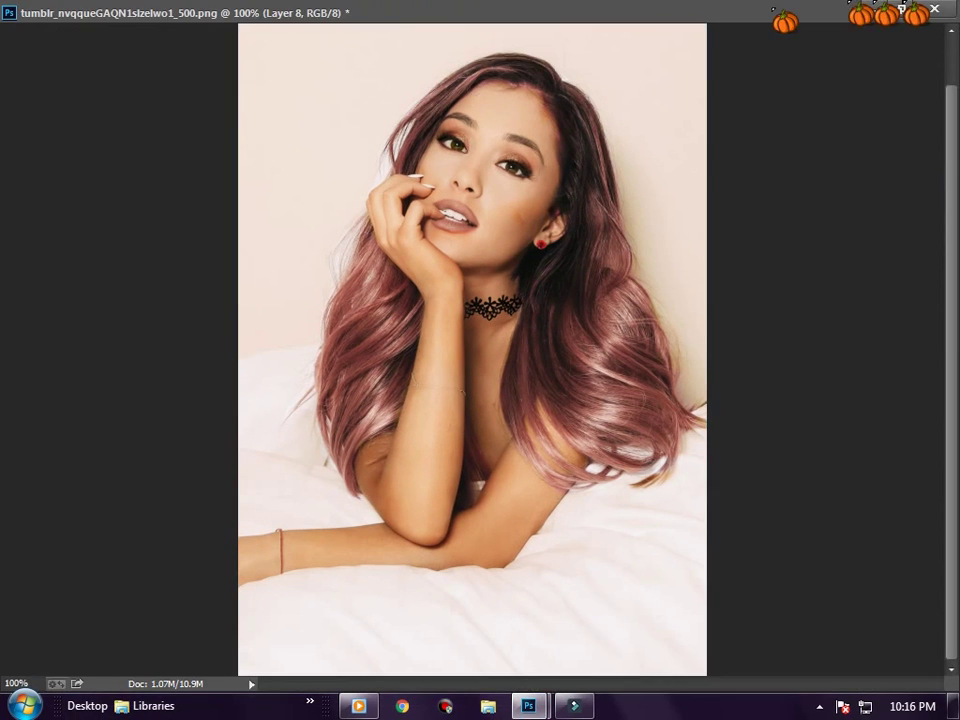
{"action": "left_click", "coordinate": [902, 9]}
{"action": "left_click_drag", "start_coordinate": [378, 94], "coordinate": [476, 72]}
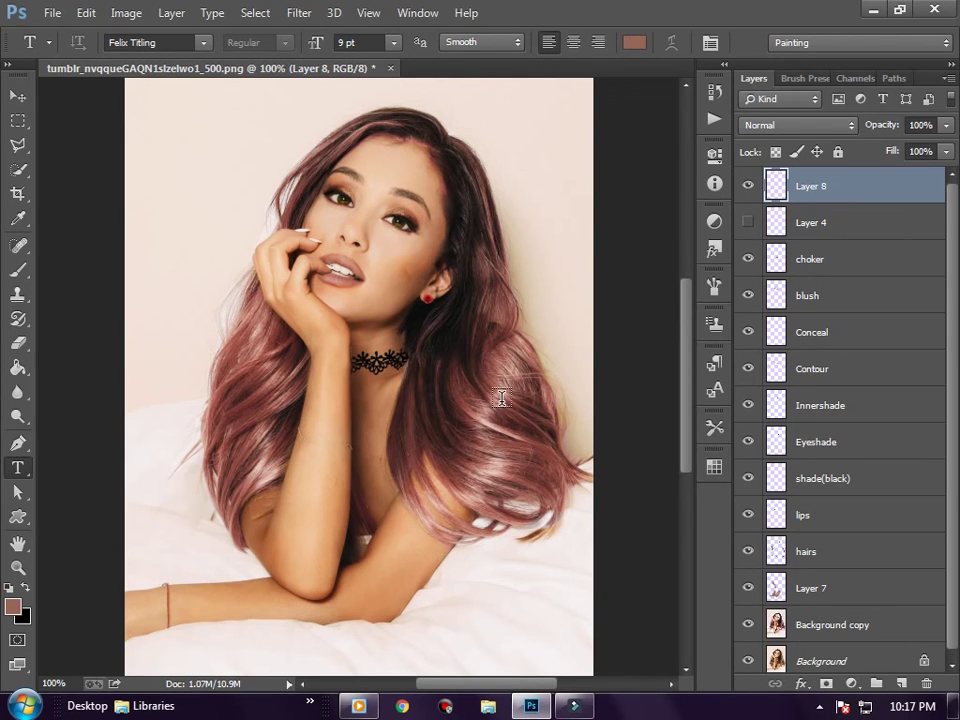
Step: Add a white 18 pt text layer with the creator's name on the hair right of the chest
{"action": "left_click", "coordinate": [458, 434]}
{"action": "left_click", "coordinate": [393, 42]}
{"action": "left_click", "coordinate": [396, 190]}
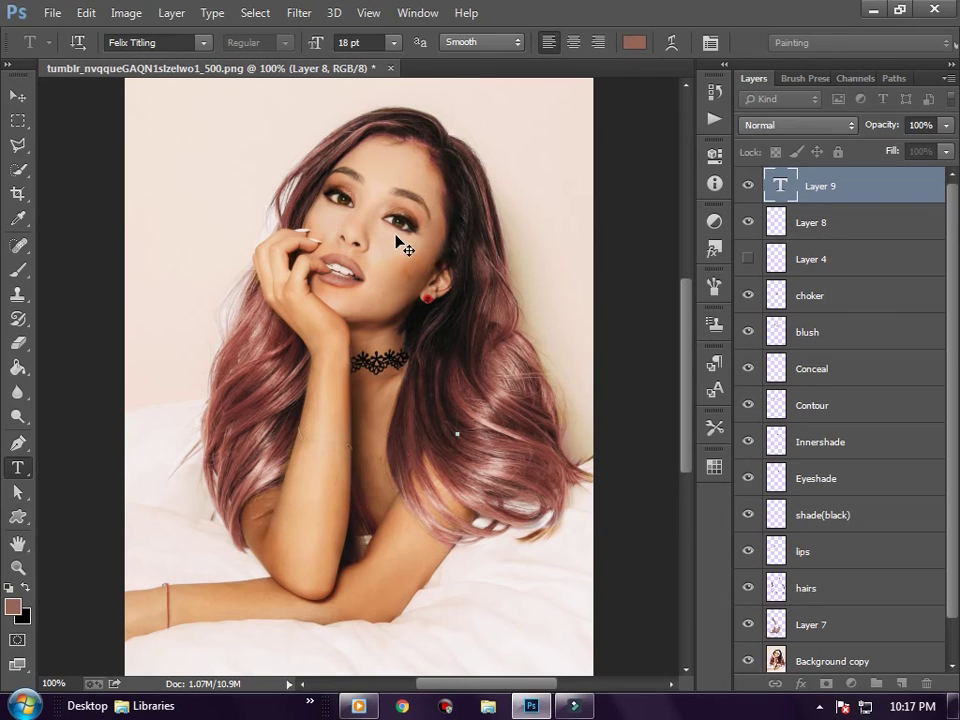
{"action": "left_click", "coordinate": [13, 606]}
{"action": "left_click_drag", "start_coordinate": [502, 367], "coordinate": [306, 90]}
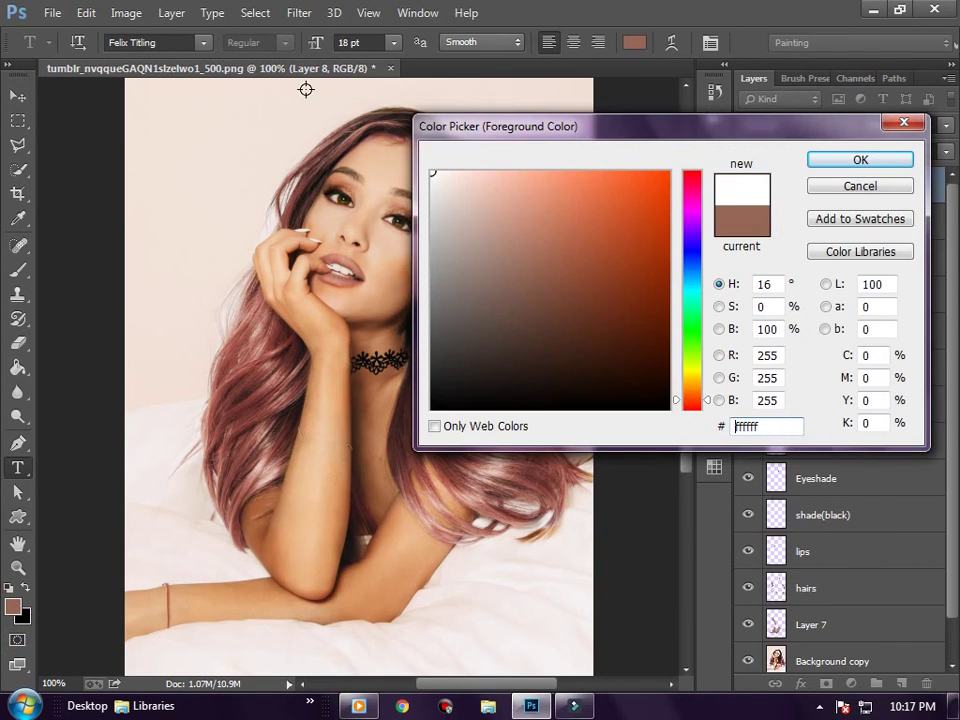
{"action": "key", "text": "Return"}
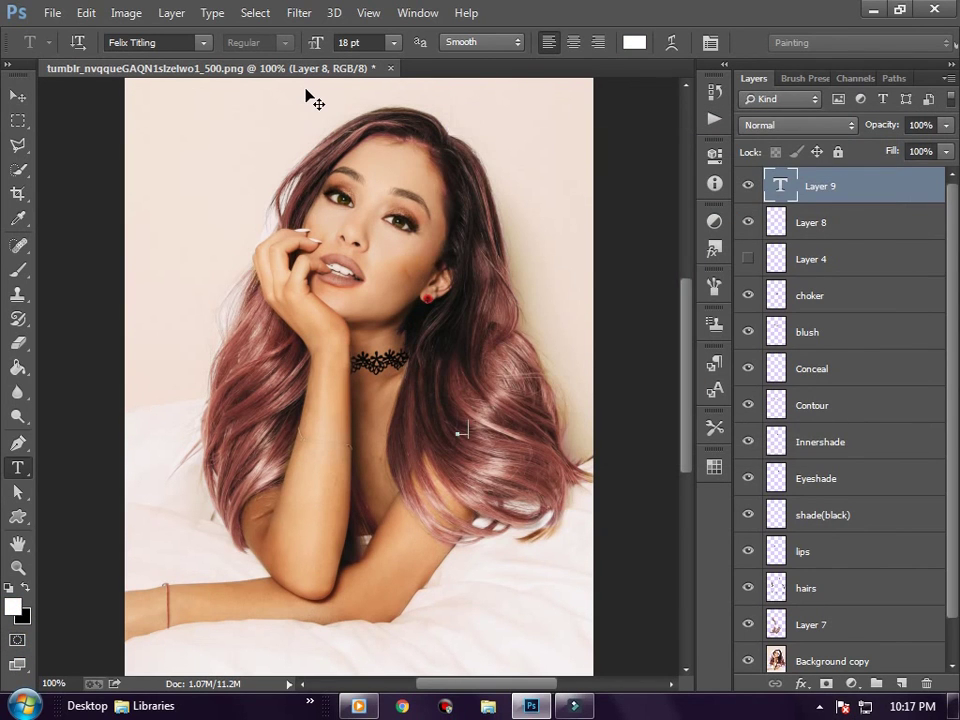
{"action": "type", "text": "TAHIRA_BHATT"}
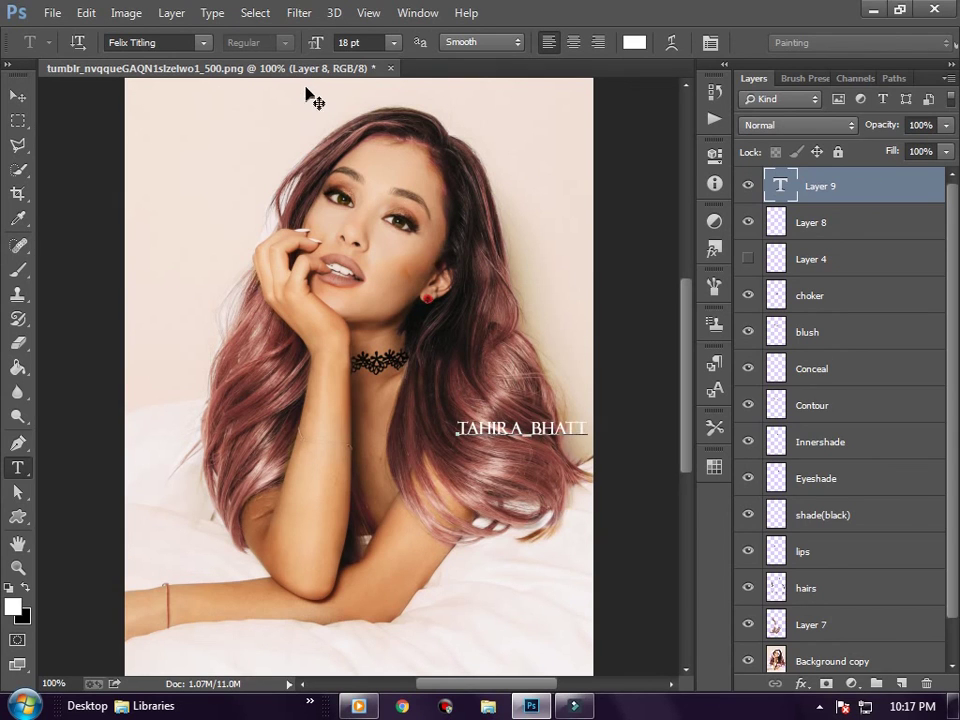
Step: Shrink the name to 11 pt, nudge it slightly right and down, then make it 10 pt
{"action": "key", "text": "ctrl+a"}
{"action": "left_click", "coordinate": [394, 42]}
{"action": "left_click", "coordinate": [390, 177]}
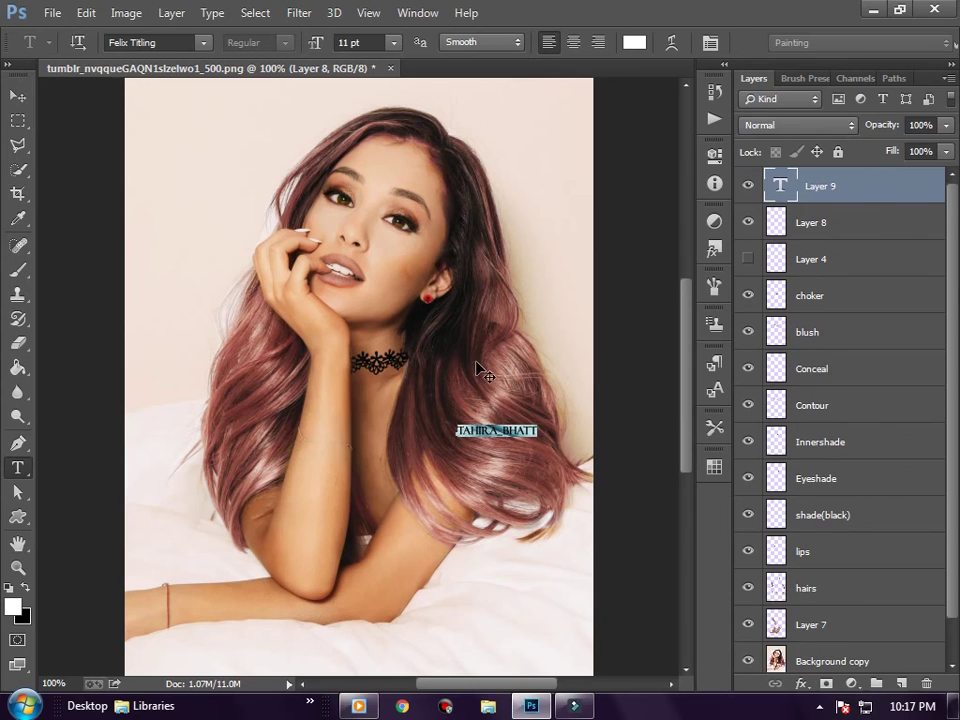
{"action": "left_click_drag", "start_coordinate": [517, 445], "coordinate": [533, 459]}
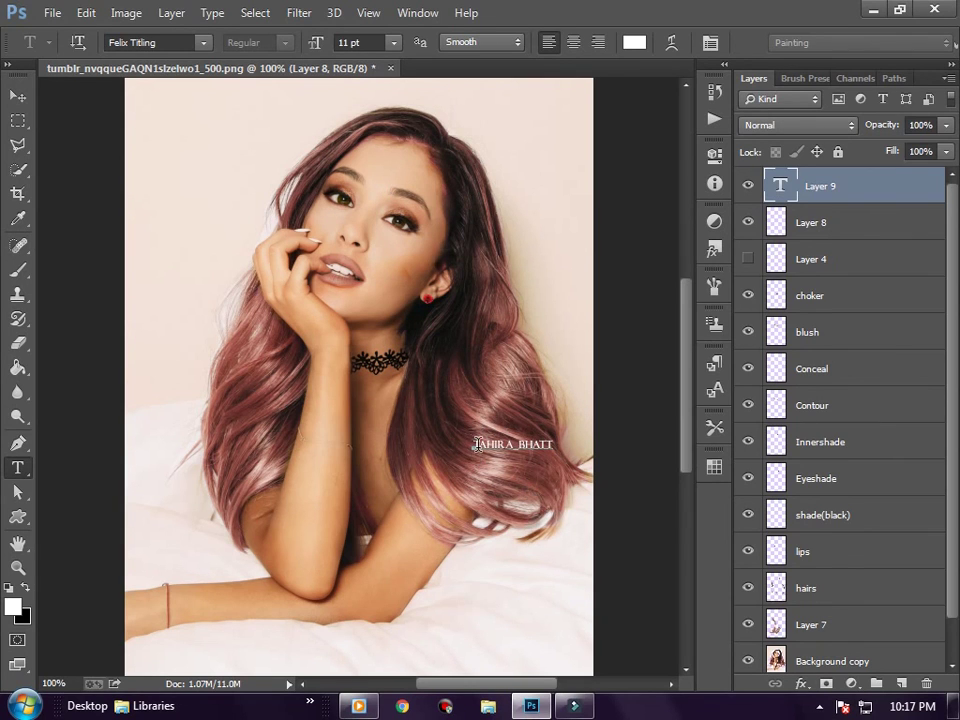
{"action": "key", "text": "ctrl+a"}
{"action": "left_click", "coordinate": [394, 42]}
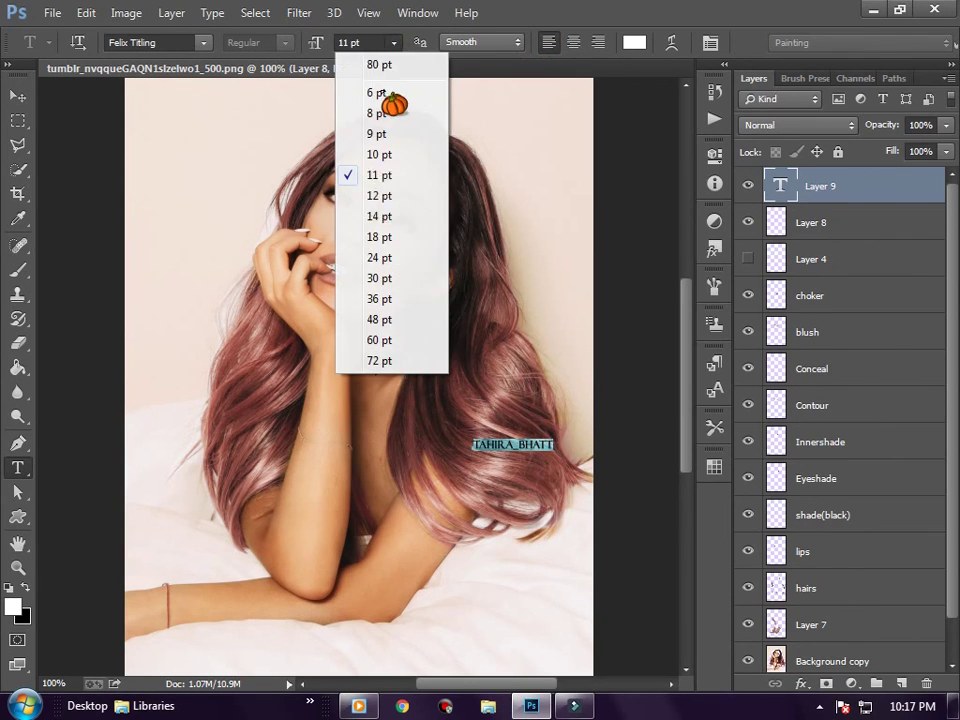
{"action": "left_click", "coordinate": [379, 154]}
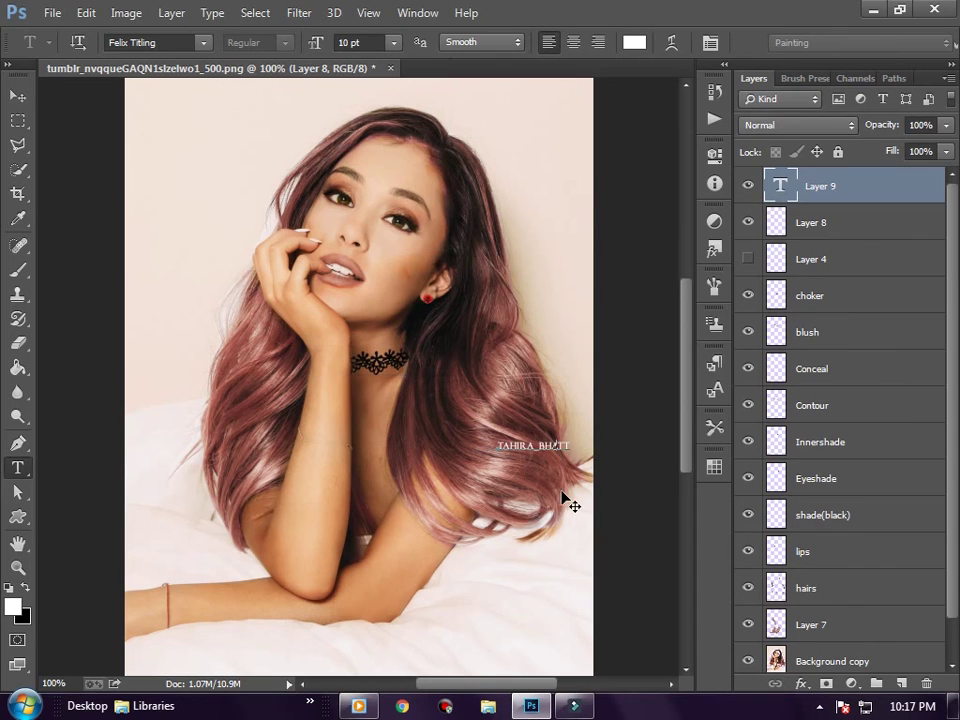
Step: Set the watermark font to Social Shapes, found by typing 'So' in the font field
{"action": "left_click", "coordinate": [204, 43]}
{"action": "left_click", "coordinate": [182, 43]}
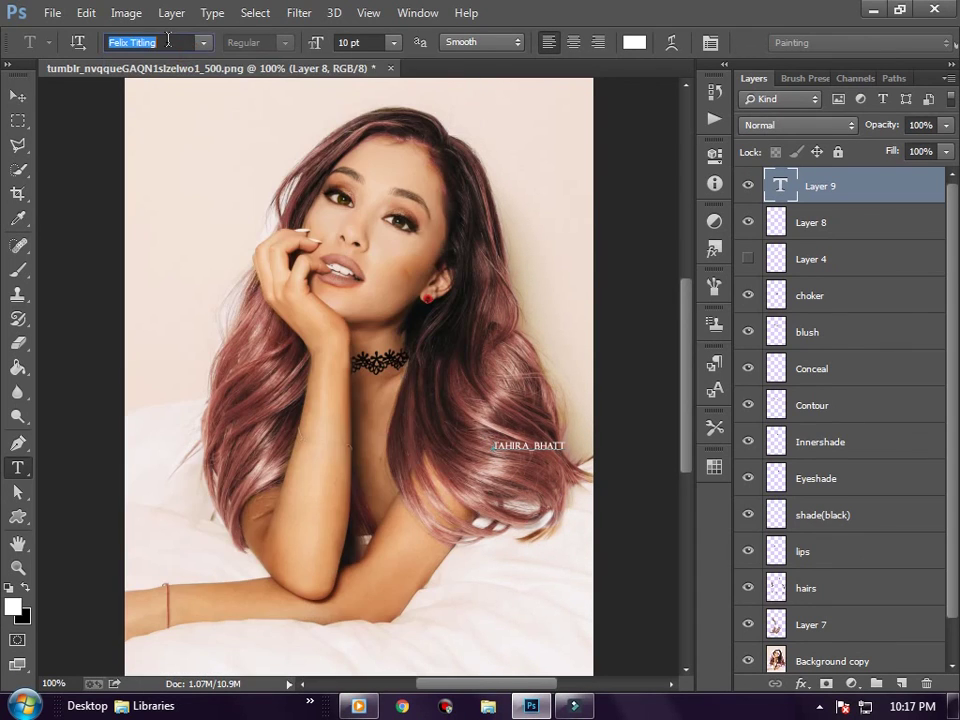
{"action": "type", "text": "Social Shapes"}
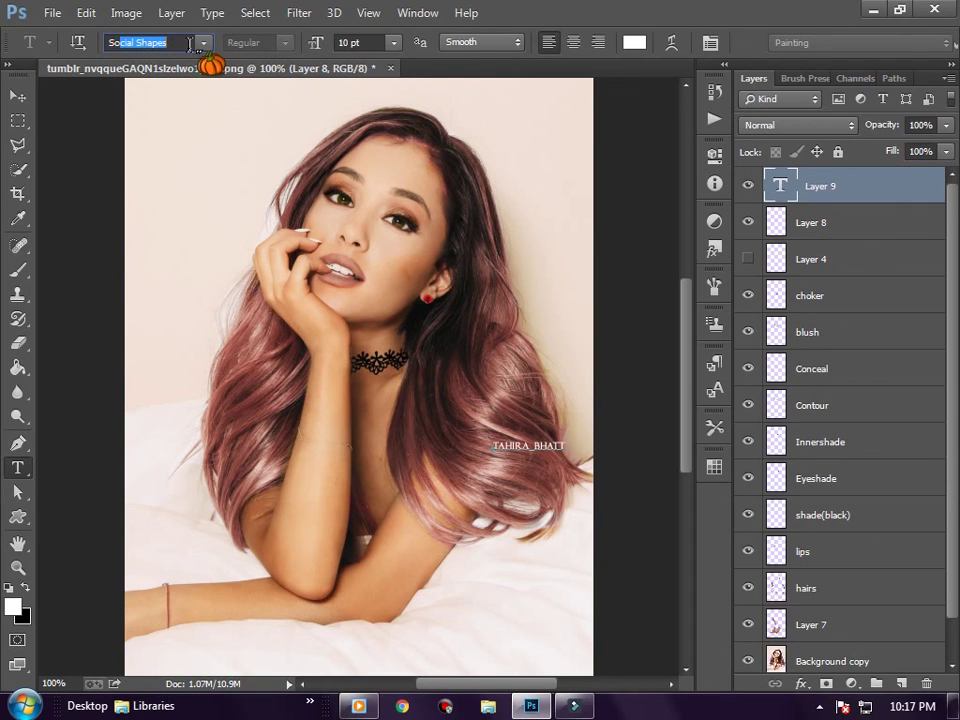
{"action": "left_click", "coordinate": [204, 44]}
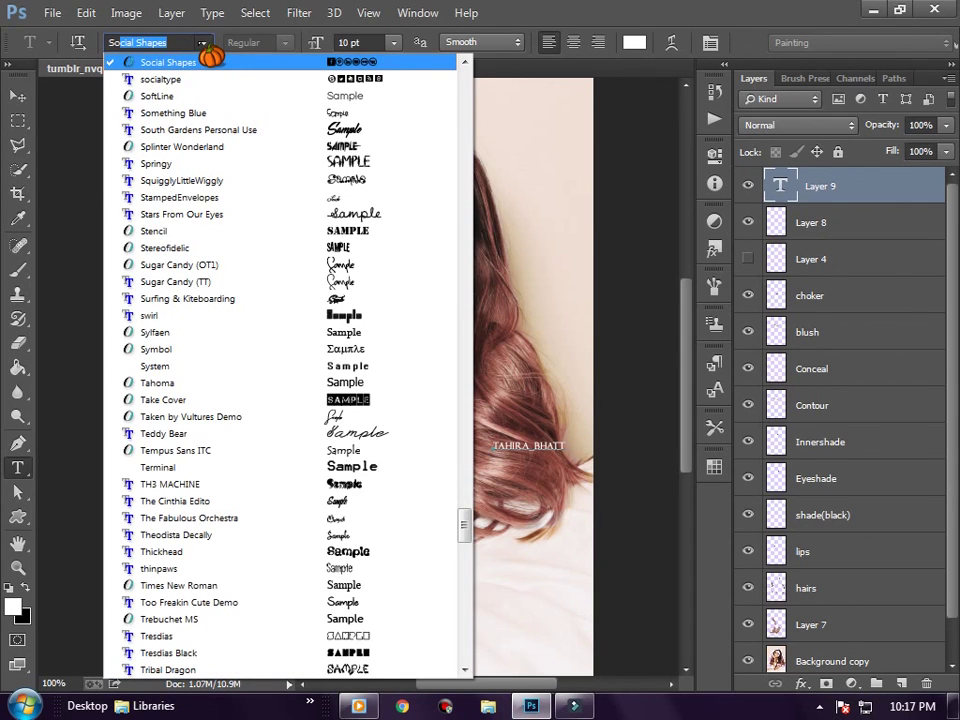
{"action": "left_click", "coordinate": [205, 46]}
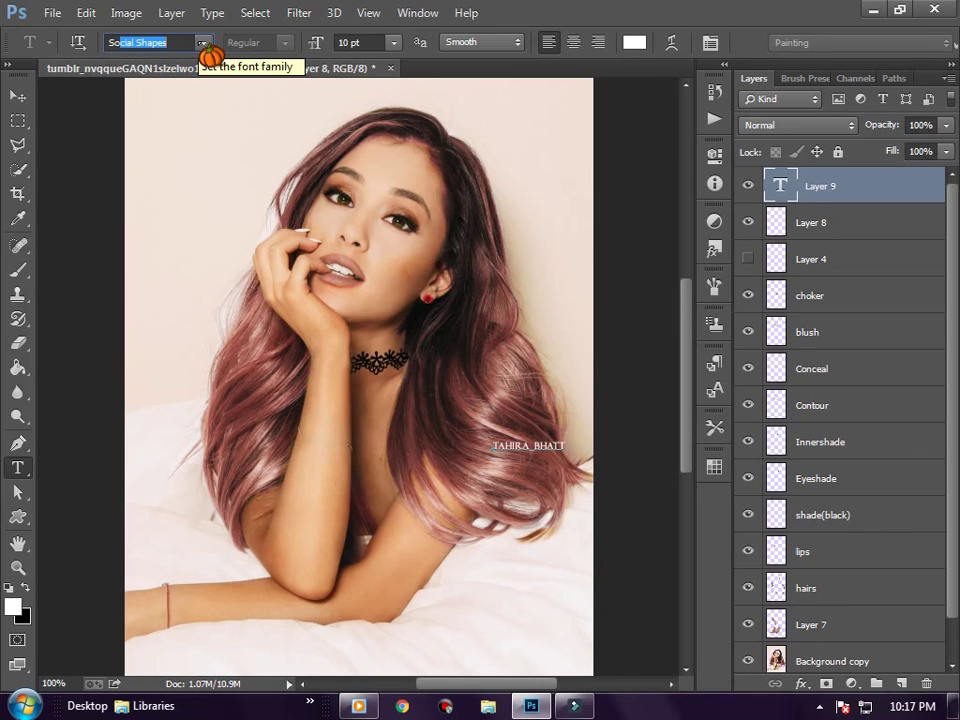
Step: Set new watermark characters to Social Shapes at 30 pt and shift the text slightly left
{"action": "left_click", "coordinate": [497, 447]}
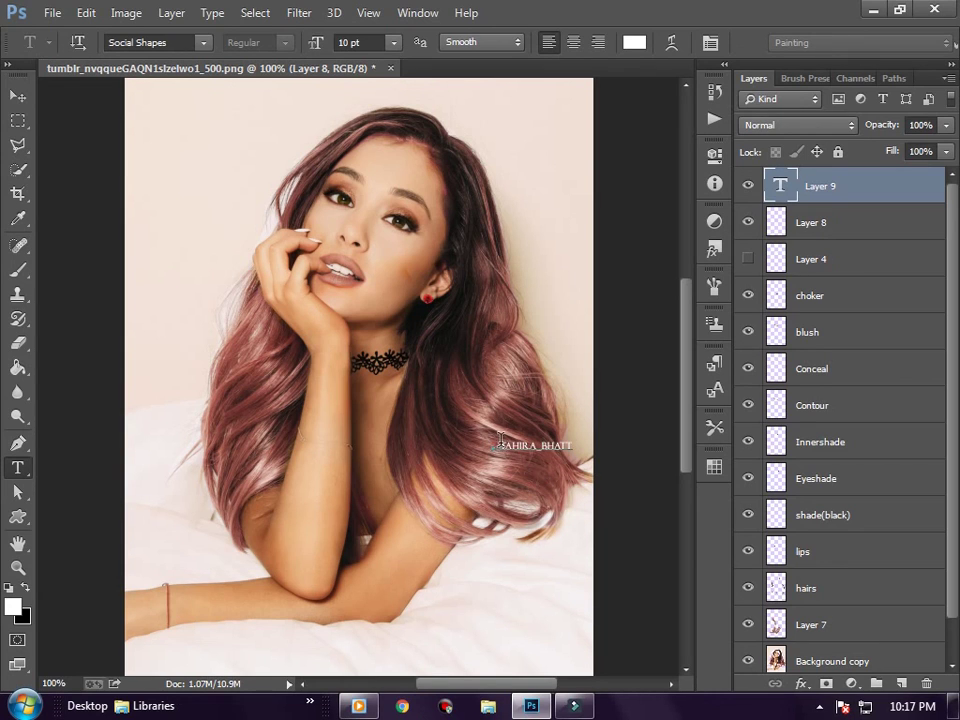
{"action": "key", "text": "ctrl+a"}
{"action": "left_click", "coordinate": [495, 452]}
{"action": "left_click", "coordinate": [394, 42]}
{"action": "left_click", "coordinate": [388, 196]}
{"action": "left_click", "coordinate": [393, 42]}
{"action": "left_click", "coordinate": [390, 217]}
{"action": "left_click", "coordinate": [394, 42]}
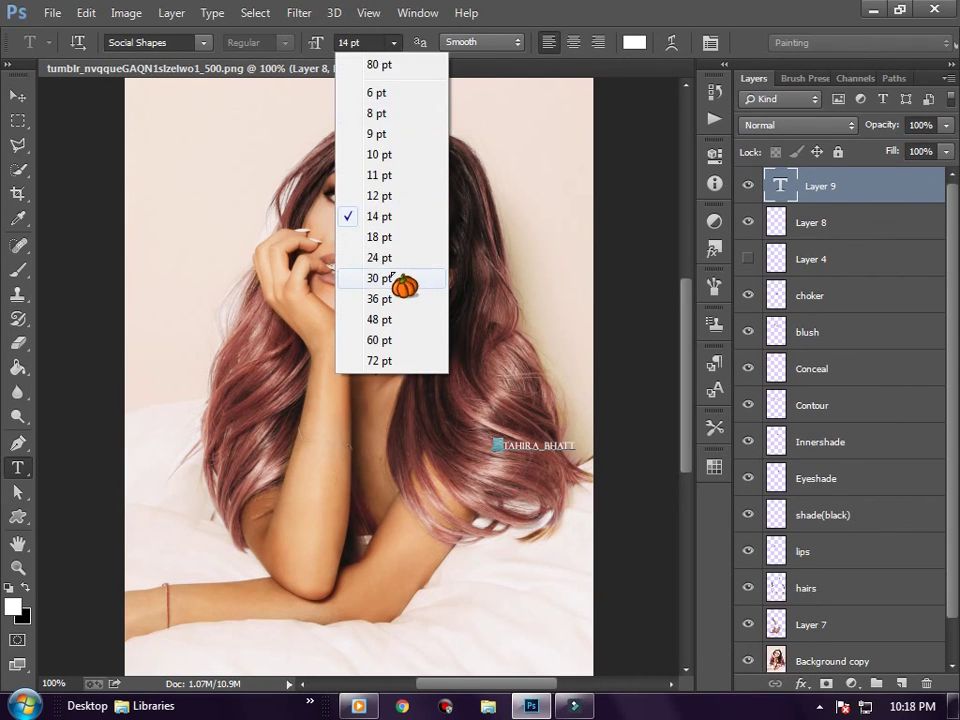
{"action": "left_click", "coordinate": [380, 278]}
{"action": "left_click_drag", "start_coordinate": [518, 477], "coordinate": [508, 478]}
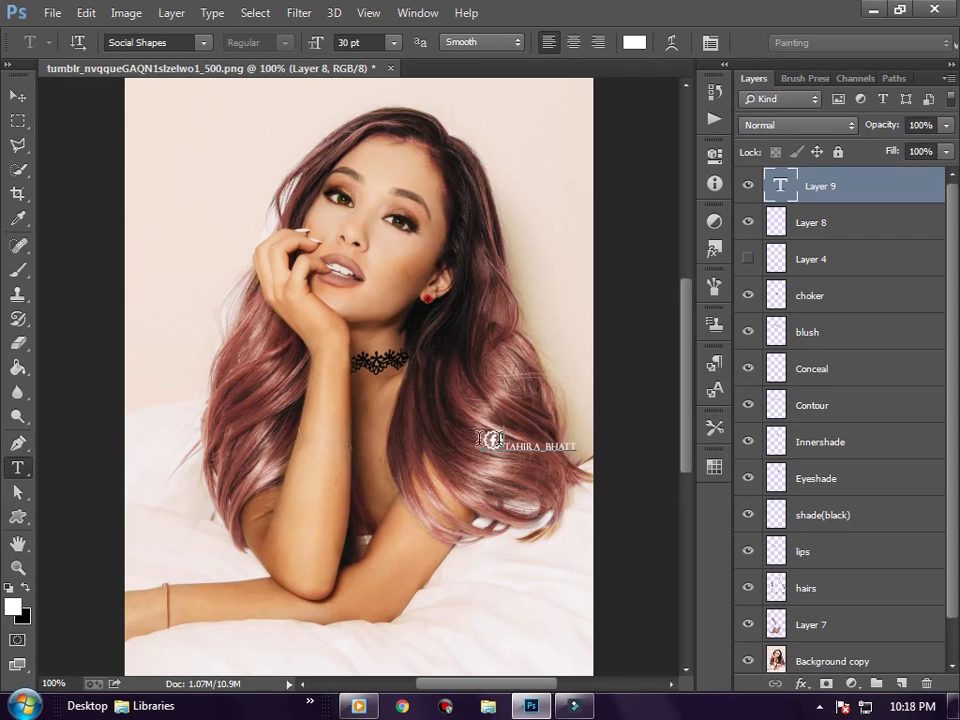
Step: Swap icon glyphs before the name, dropping Pinterest and LinkedIn, keeping the Twitter bird and adding YouTube
{"action": "key", "text": "BackSpace"}
{"action": "type", "text": "p"}
{"action": "key", "text": "BackSpace"}
{"action": "type", "text": "lt"}
{"action": "key", "text": "Delete"}
{"action": "type", "text": "v"}
{"action": "key", "text": "BackSpace"}
{"action": "type", "text": "i"}
{"action": "key", "text": "BackSpace"}
{"action": "type", "text": "p"}
{"action": "key", "text": "BackSpace"}
{"action": "type", "text": "f"}
{"action": "key", "text": "BackSpace"}
{"action": "type", "text": "u"}
{"action": "key", "text": "BackSpace"}
{"action": "type", "text": "y"}
{"action": "type", "text": "g"}
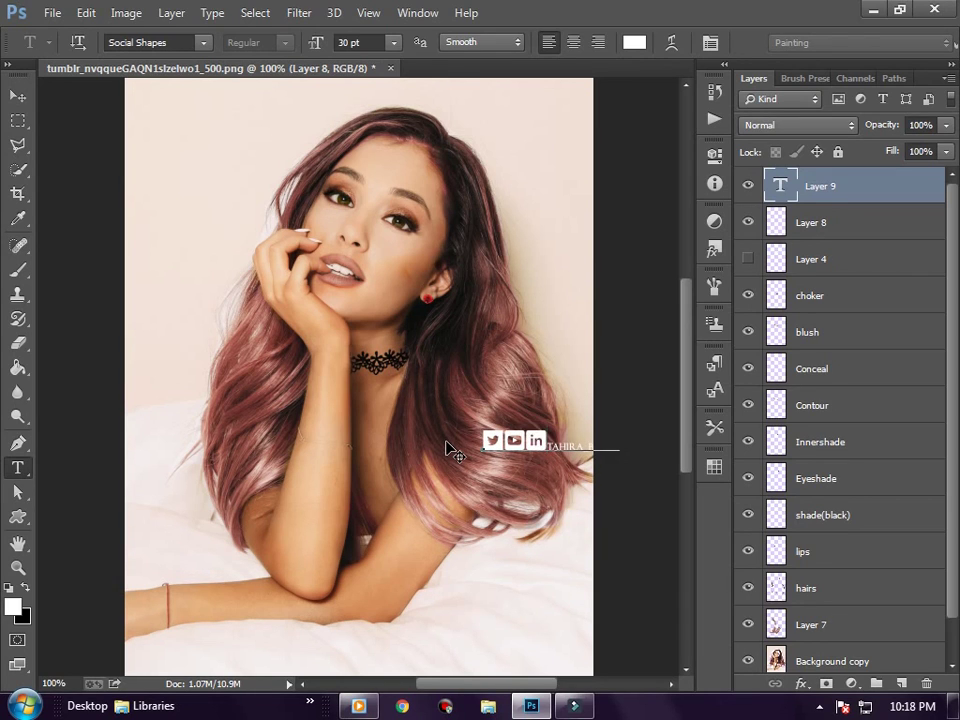
Step: Clear stray Tumblr, LinkedIn, VK and Facebook icons after YouTube, end with Instagram, and select the icon line
{"action": "key", "text": "BackSpace"}
{"action": "type", "text": "i"}
{"action": "key", "text": "BackSpace"}
{"action": "type", "text": "l"}
{"action": "key", "text": "BackSpace"}
{"action": "type", "text": "v"}
{"action": "key", "text": "BackSpace"}
{"action": "type", "text": "f"}
{"action": "key", "text": "BackSpace"}
{"action": "type", "text": "rt"}
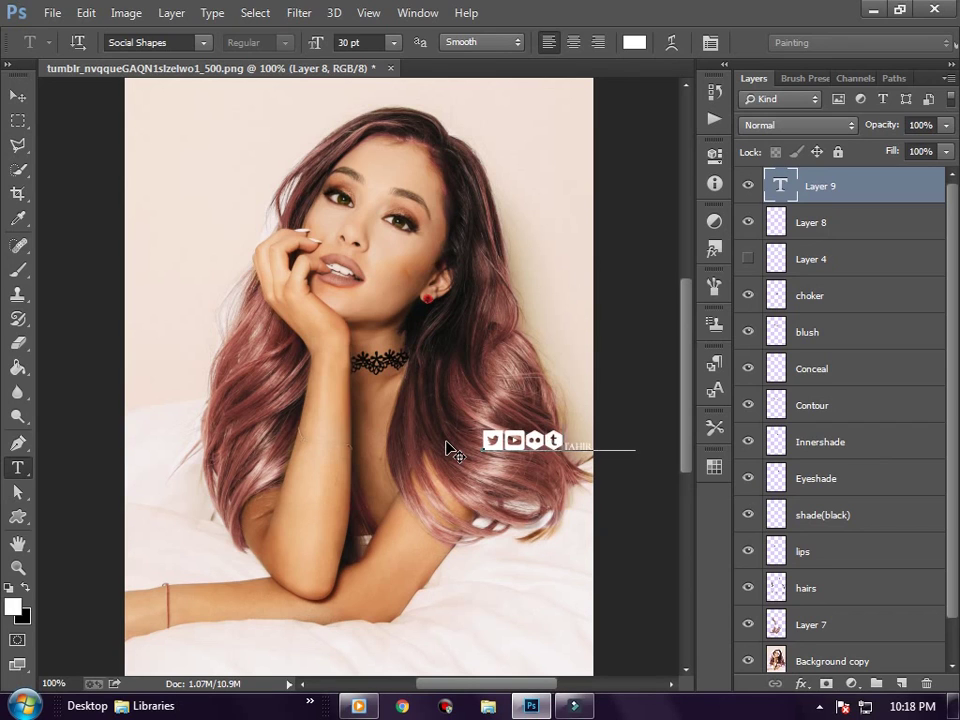
{"action": "key", "text": "BackSpace"}
{"action": "key", "text": "BackSpace"}
{"action": "type", "text": "v"}
{"action": "key", "text": "BackSpace"}
{"action": "type", "text": "t"}
{"action": "key", "text": "BackSpace"}
{"action": "type", "text": "i"}
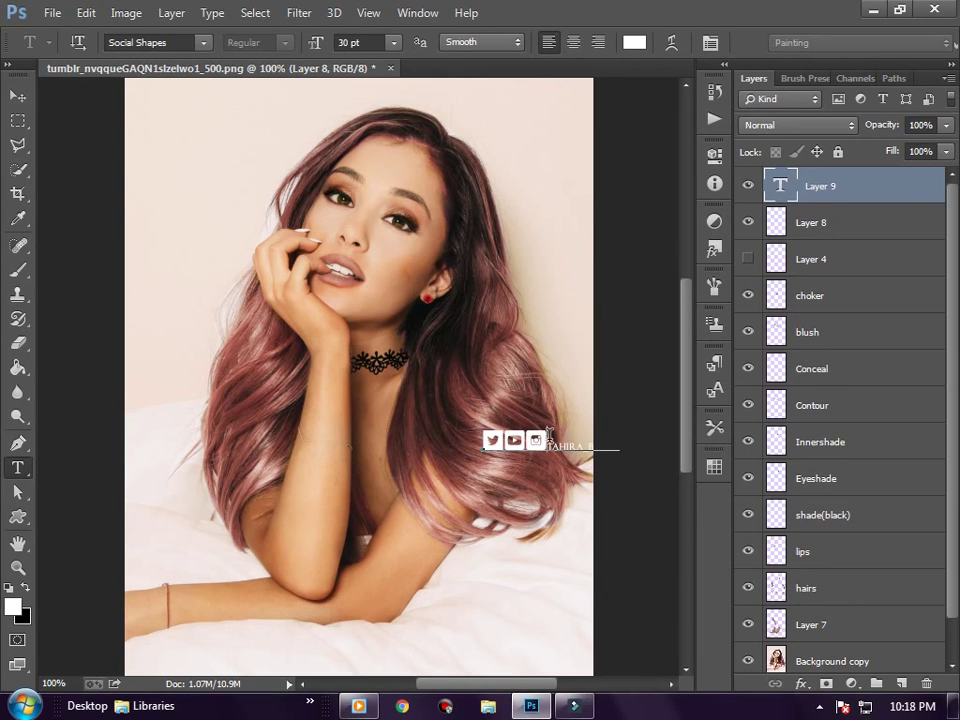
{"action": "key", "text": "ctrl+a"}
Step: Make the icons 24 pt in the socialtype font and select the three round icons
{"action": "left_click", "coordinate": [398, 43]}
{"action": "left_click", "coordinate": [393, 257]}
{"action": "left_click", "coordinate": [158, 42]}
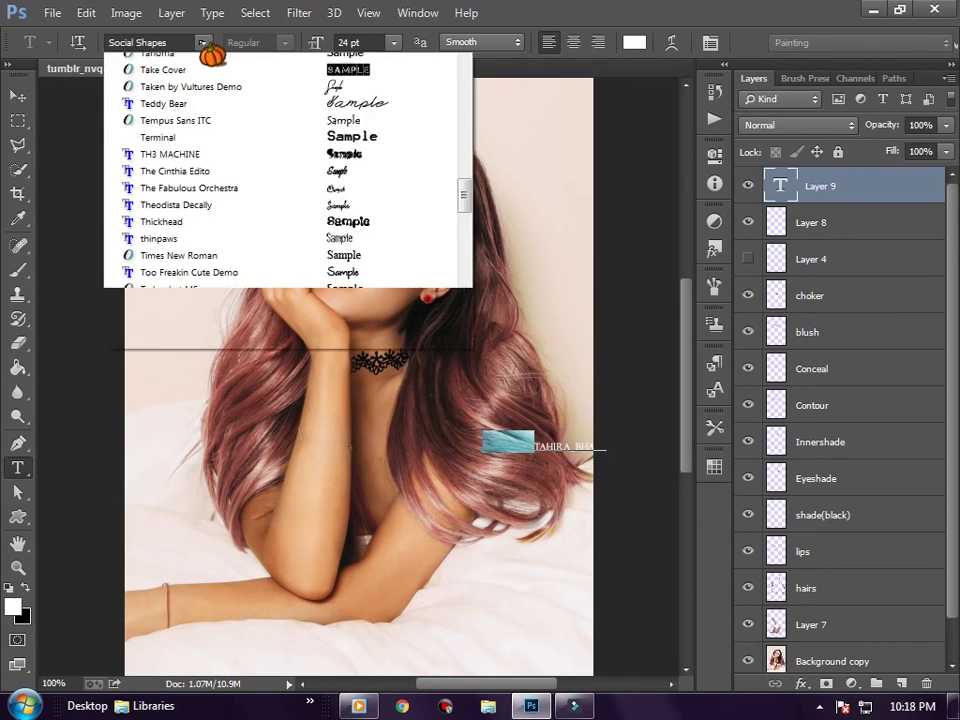
{"action": "left_click", "coordinate": [195, 80]}
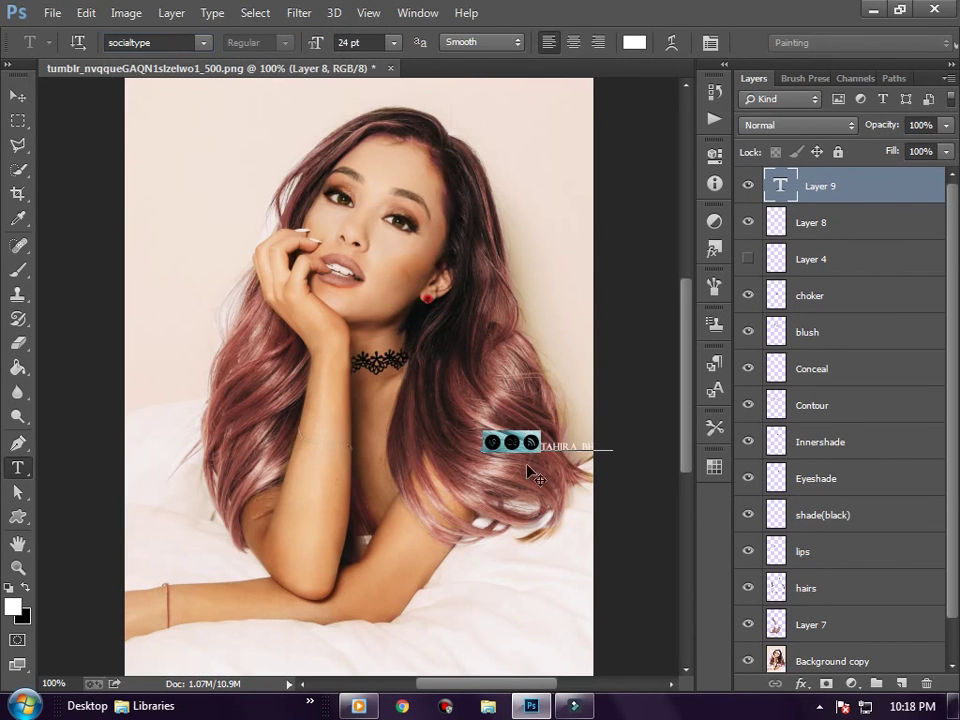
{"action": "left_click", "coordinate": [523, 446]}
{"action": "left_click_drag", "start_coordinate": [523, 443], "coordinate": [430, 456]}
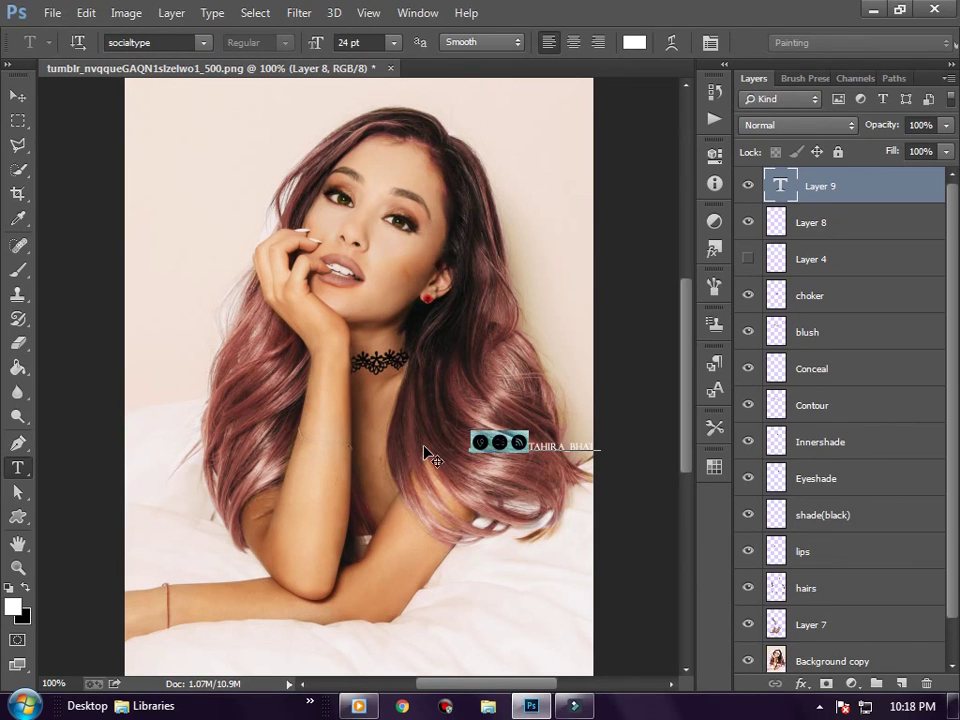
Step: Retype socialtype glyph letters, trying Pinterest and Facebook, until a round icon and the Twitter bird remain
{"action": "type", "text": "i"}
{"action": "key", "text": "BackSpace"}
{"action": "type", "text": "p"}
{"action": "key", "text": "BackSpace"}
{"action": "type", "text": "s"}
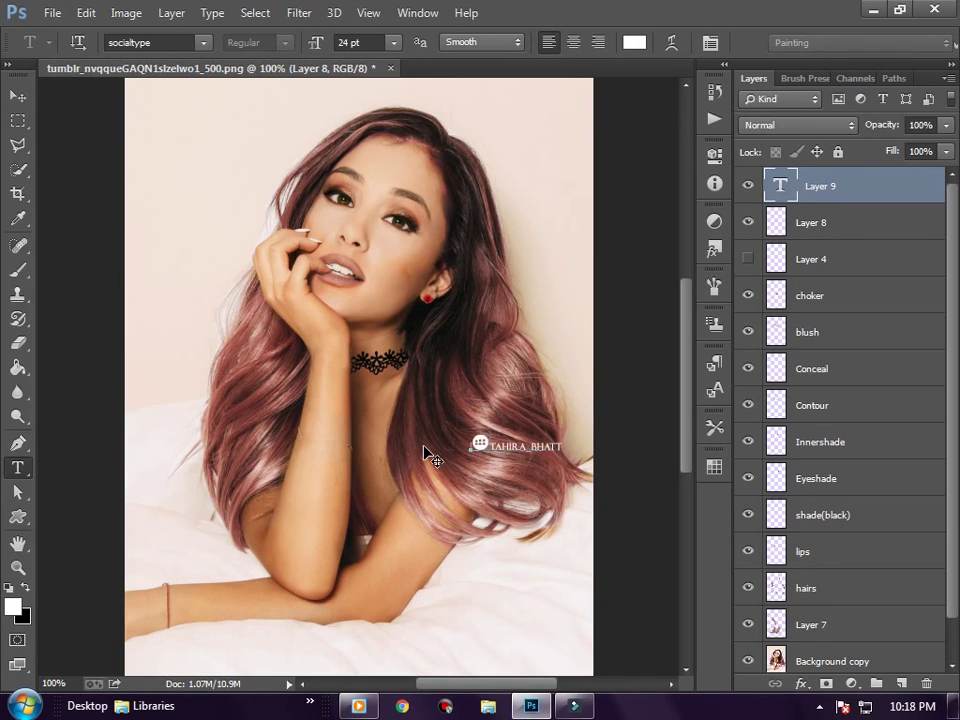
{"action": "key", "text": "BackSpace"}
{"action": "type", "text": "f"}
{"action": "key", "text": "BackSpace"}
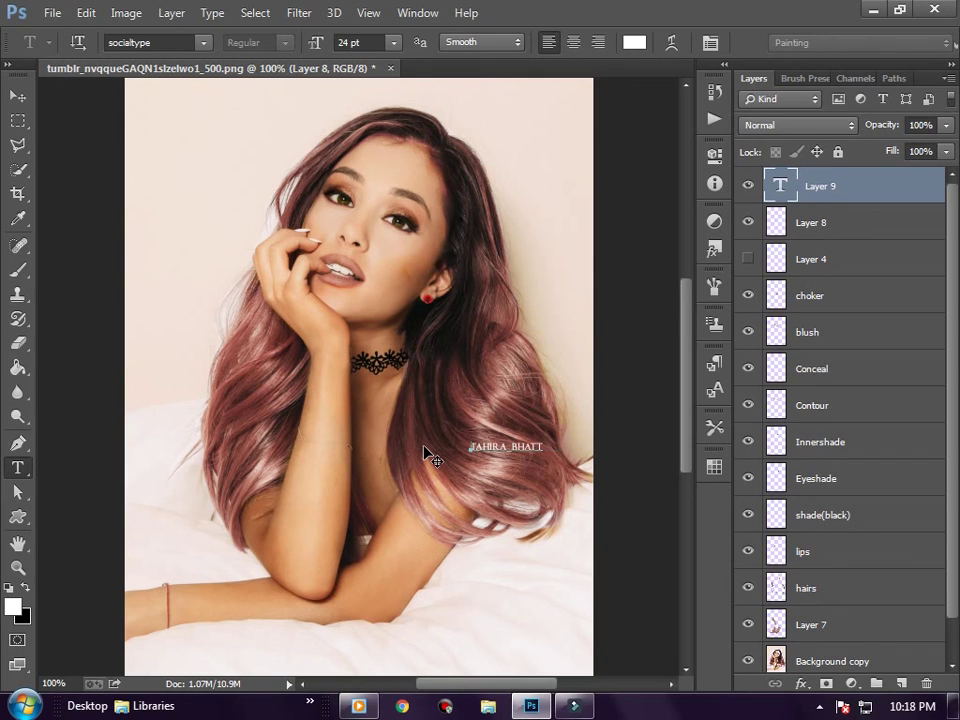
{"action": "type", "text": "io"}
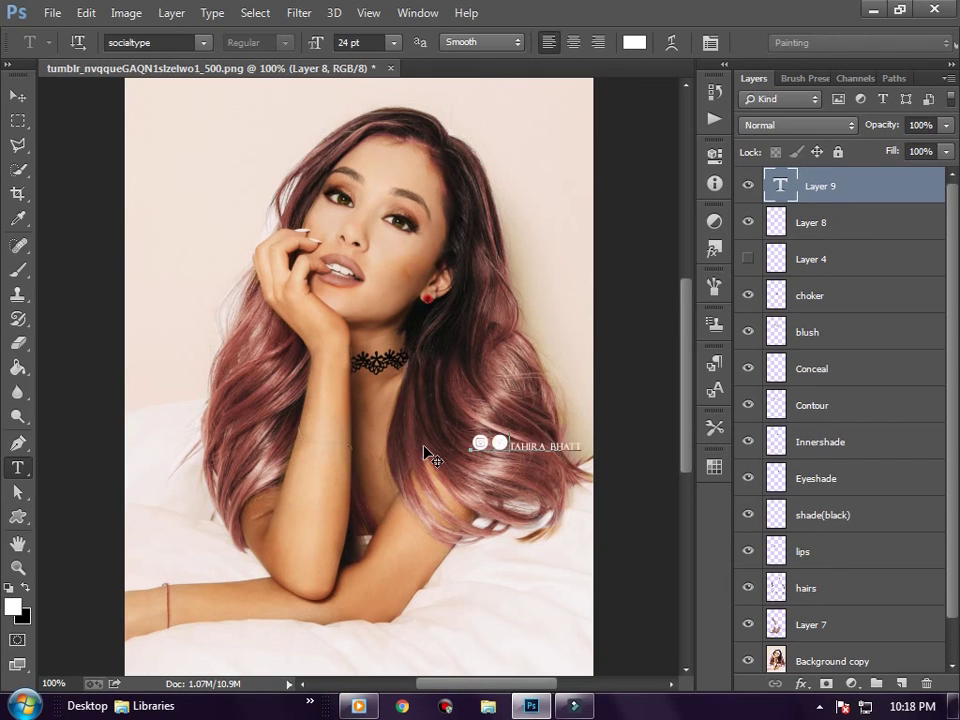
{"action": "key", "text": "BackSpace"}
{"action": "type", "text": "t"}
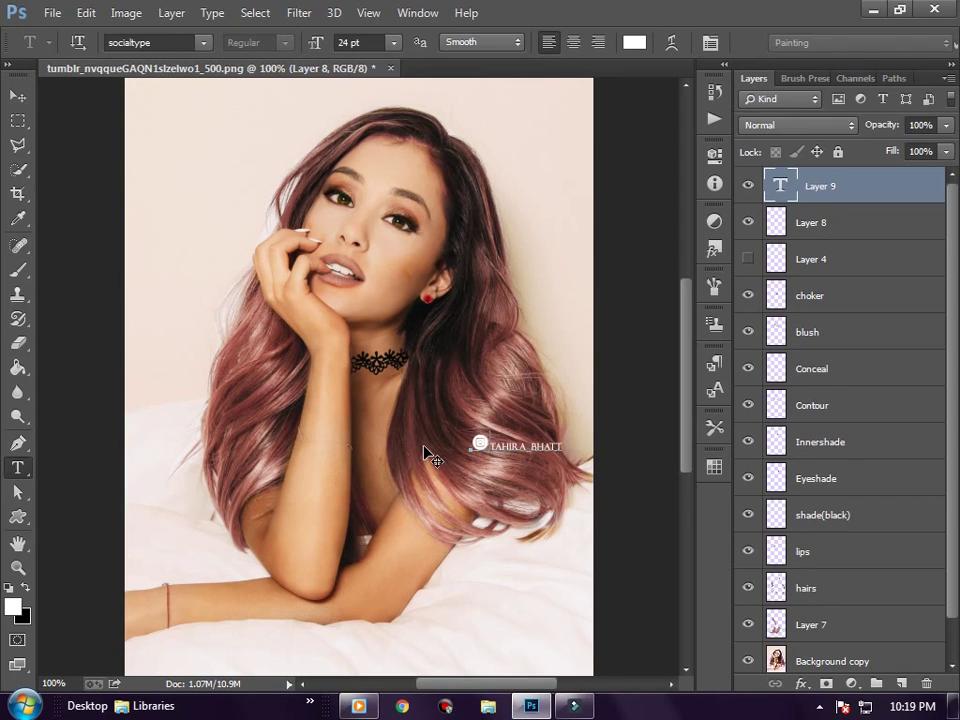
{"action": "type", "text": "s"}
Step: Delete the leftover boxy glyphs around the Twitter icon before the name
{"action": "left_click_drag", "start_coordinate": [522, 445], "coordinate": [510, 445]}
{"action": "key", "text": "BackSpace"}
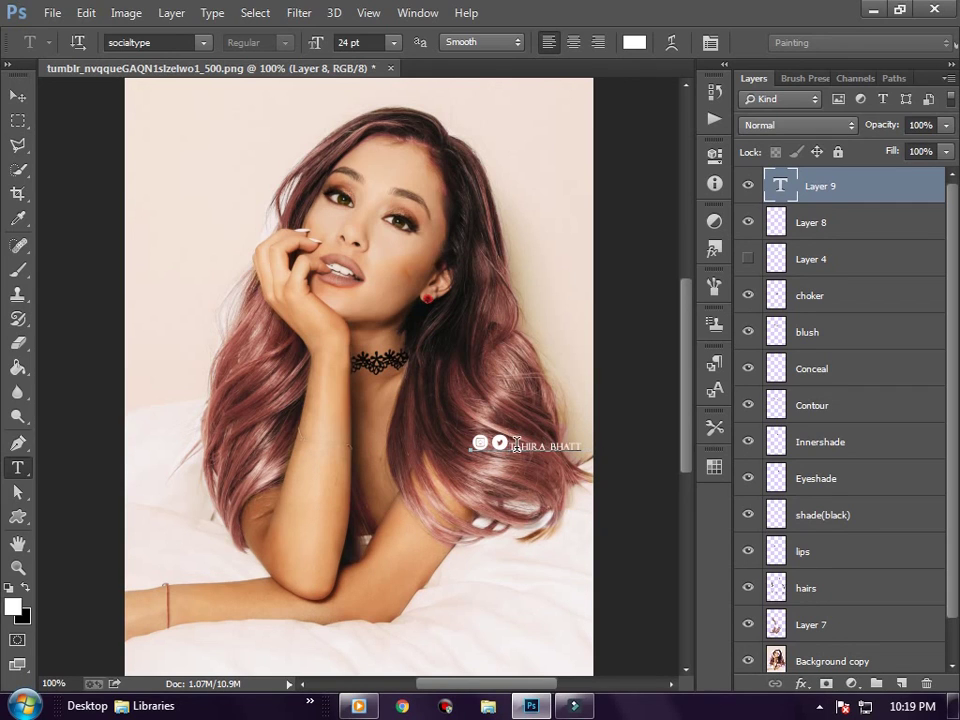
{"action": "type", "text": "s"}
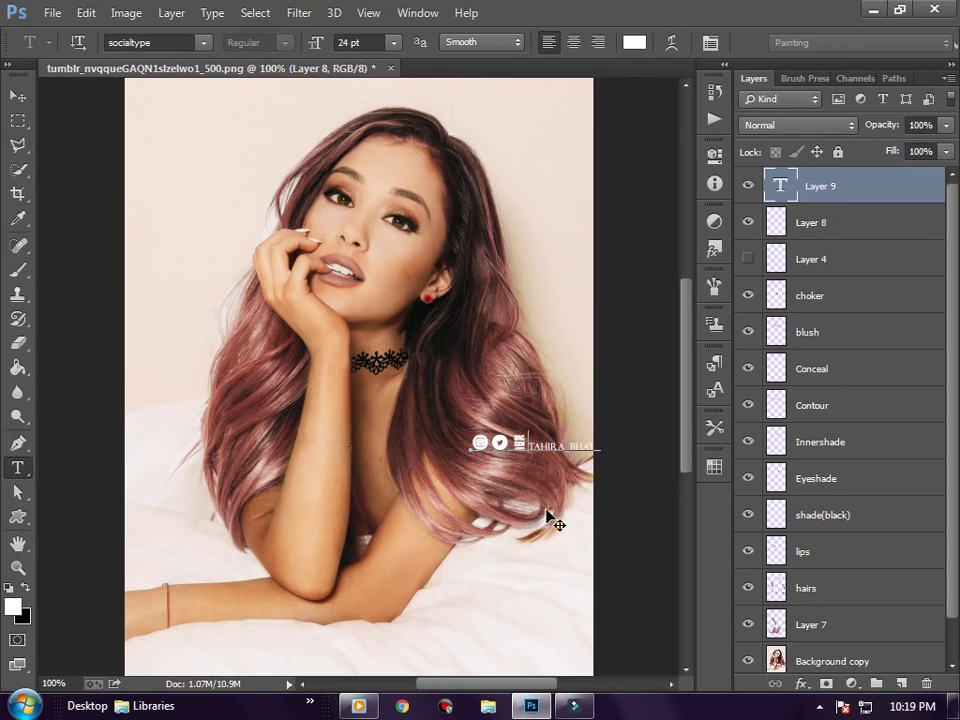
{"action": "key", "text": "BackSpace"}
{"action": "key", "text": "Right"}
Step: Place a slash between the icons and the name, trying 18 pt icons then cancelling
{"action": "type", "text": "/"}
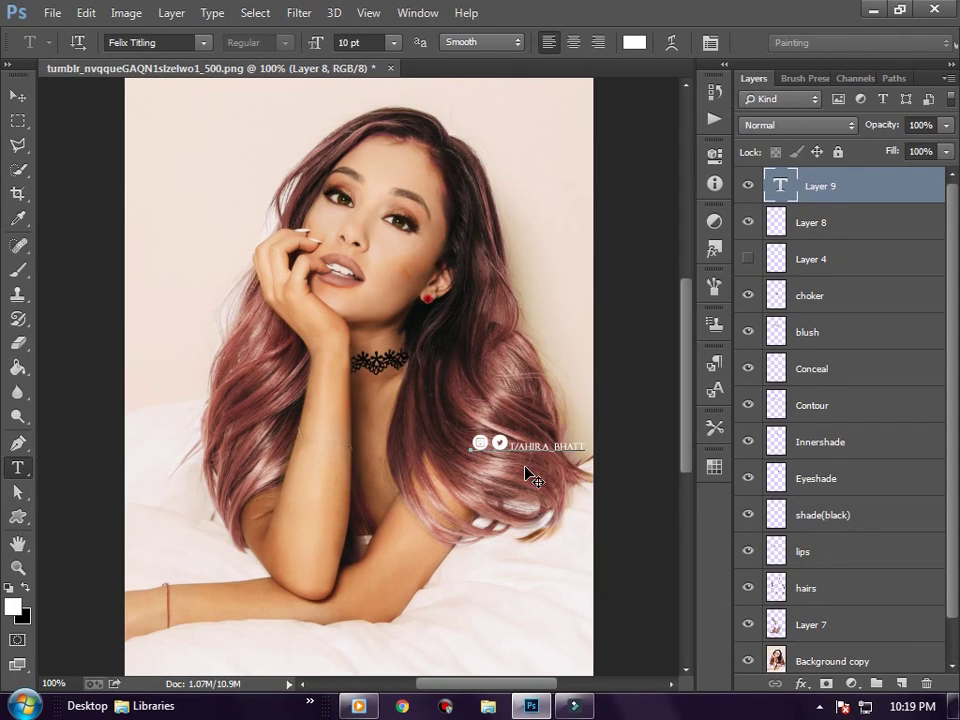
{"action": "key", "text": "BackSpace"}
{"action": "key", "text": "BackSpace"}
{"action": "type", "text": "T"}
{"action": "key", "text": "shift+Left"}
{"action": "key", "text": "shift+Left"}
{"action": "left_click", "coordinate": [394, 42]}
{"action": "left_click", "coordinate": [386, 240]}
{"action": "key", "text": "Escape"}
Step: Commit the watermark text and duplicate its layer
{"action": "left_click", "coordinate": [20, 344]}
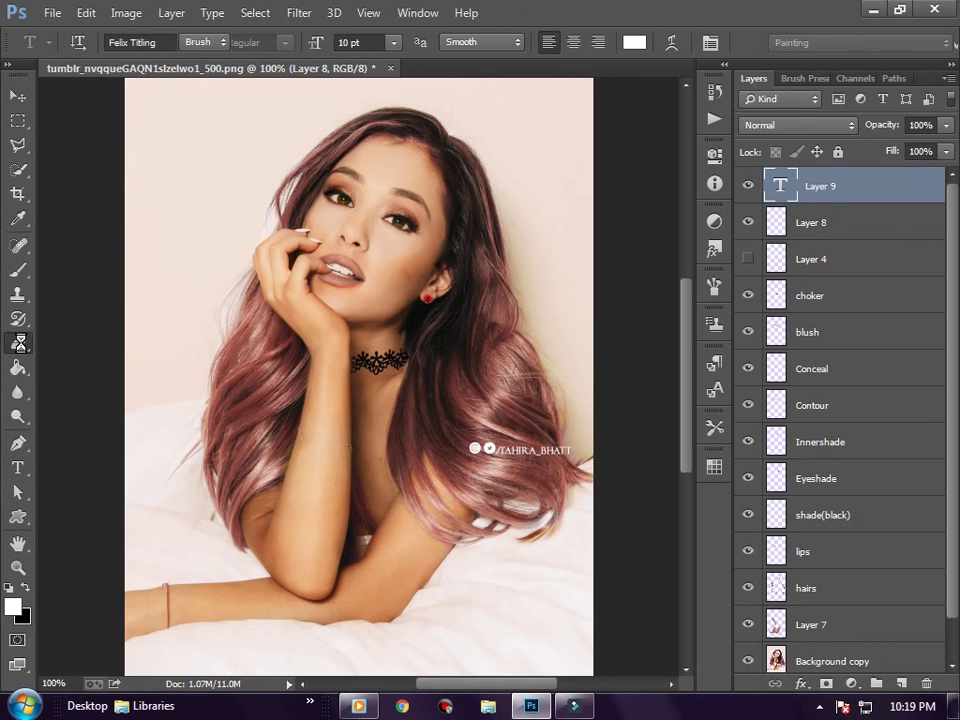
{"action": "left_click", "coordinate": [947, 78]}
{"action": "left_click", "coordinate": [890, 127]}
{"action": "key", "text": "Return"}
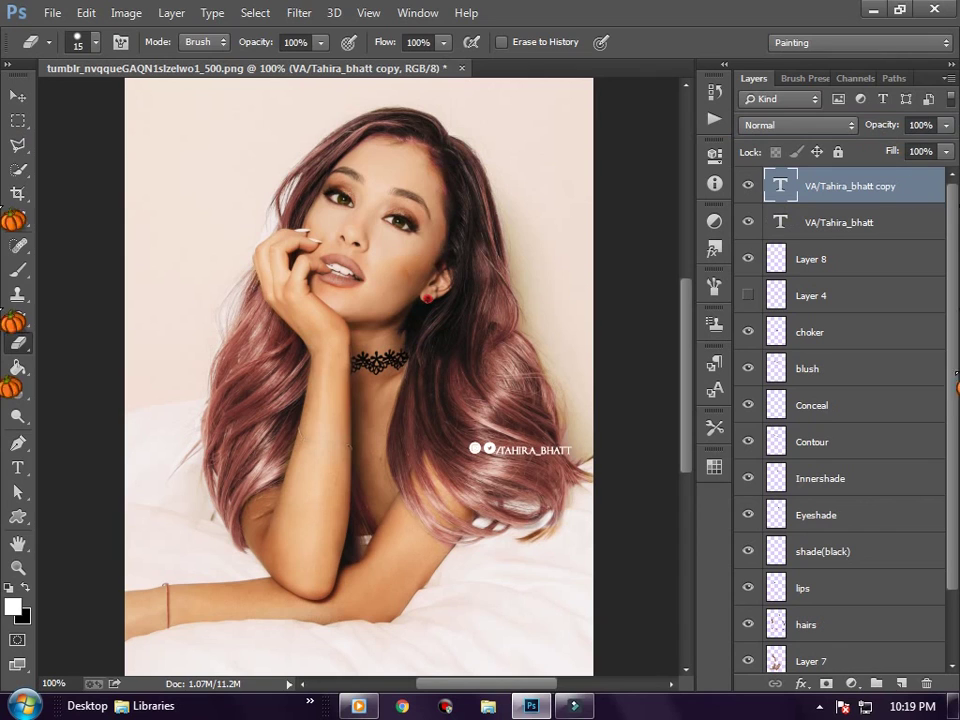